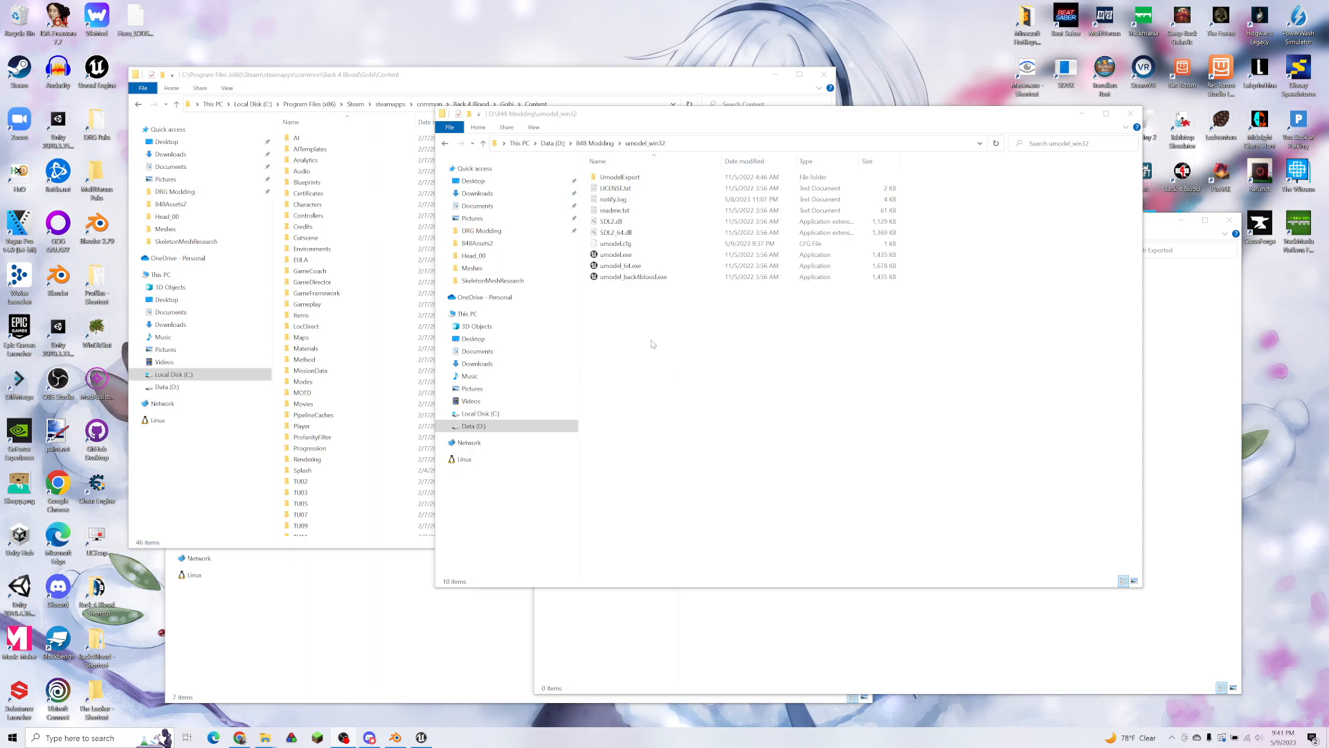
Step: Launch umodel_back4blood.exe and load the game files from C:\Program Files (x86)\Steam\steamapps\common\Back 4 Blood\Gobi\Content
{"action": "double_click", "coordinate": [648, 277]}
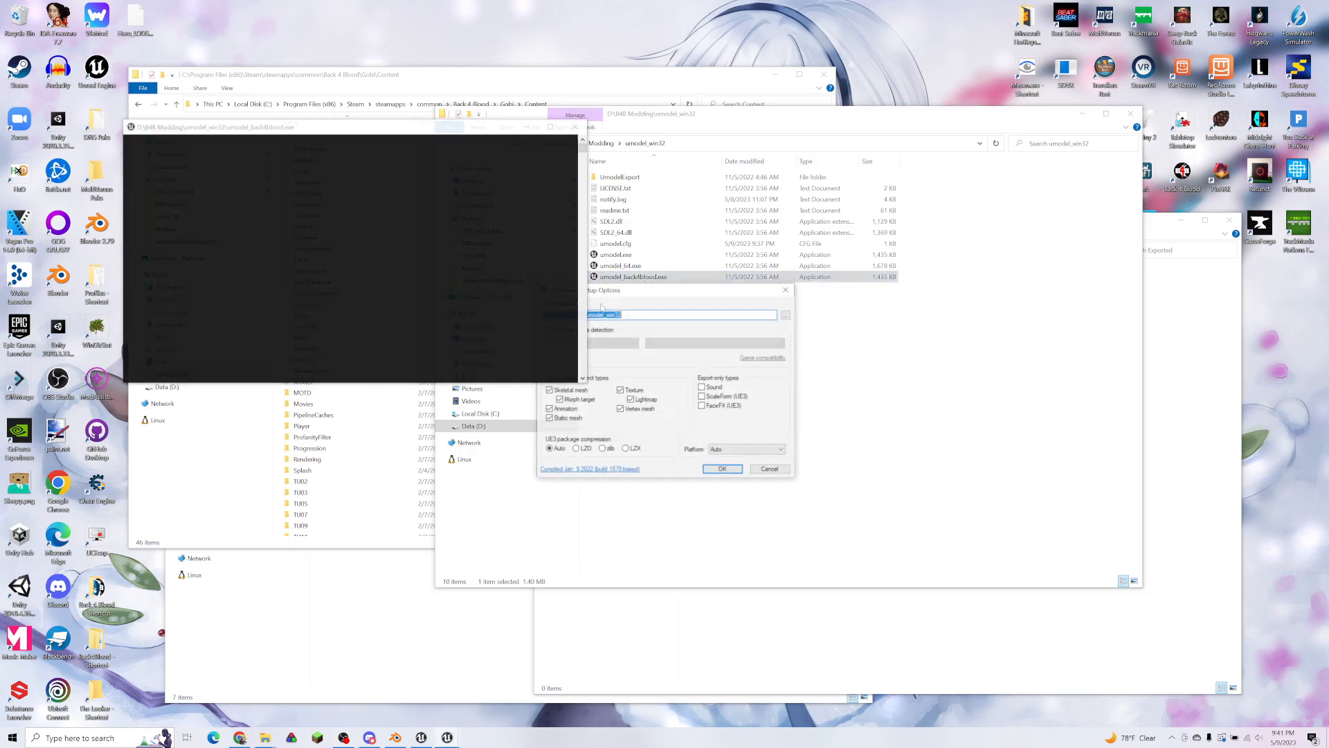
{"action": "left_click", "coordinate": [552, 90]}
{"action": "left_click", "coordinate": [555, 105]}
{"action": "left_click", "coordinate": [777, 74]}
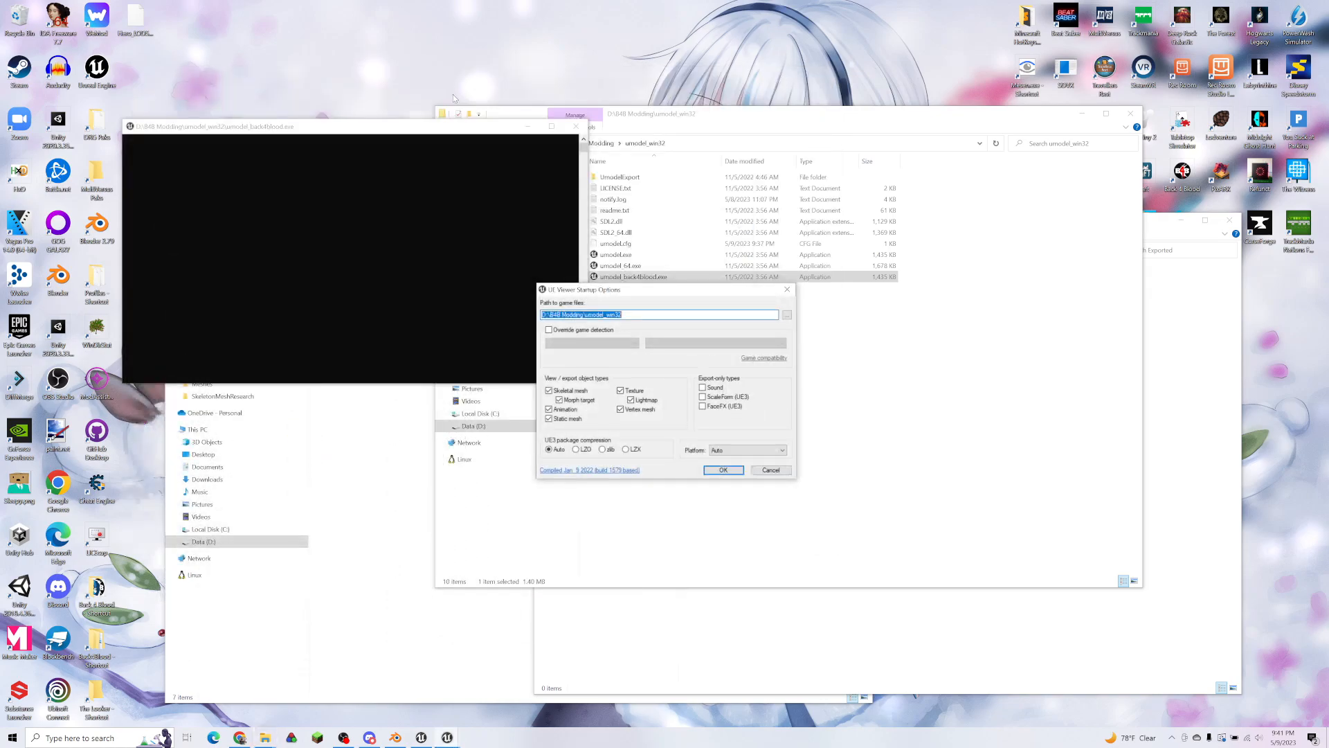
{"action": "type", "text": "C:\\Program Files (x86)\\Steam\\steamapps\\common\\Back 4 Blood\\Gobi\\Content"}
{"action": "left_click_drag", "start_coordinate": [745, 316], "coordinate": [678, 325]}
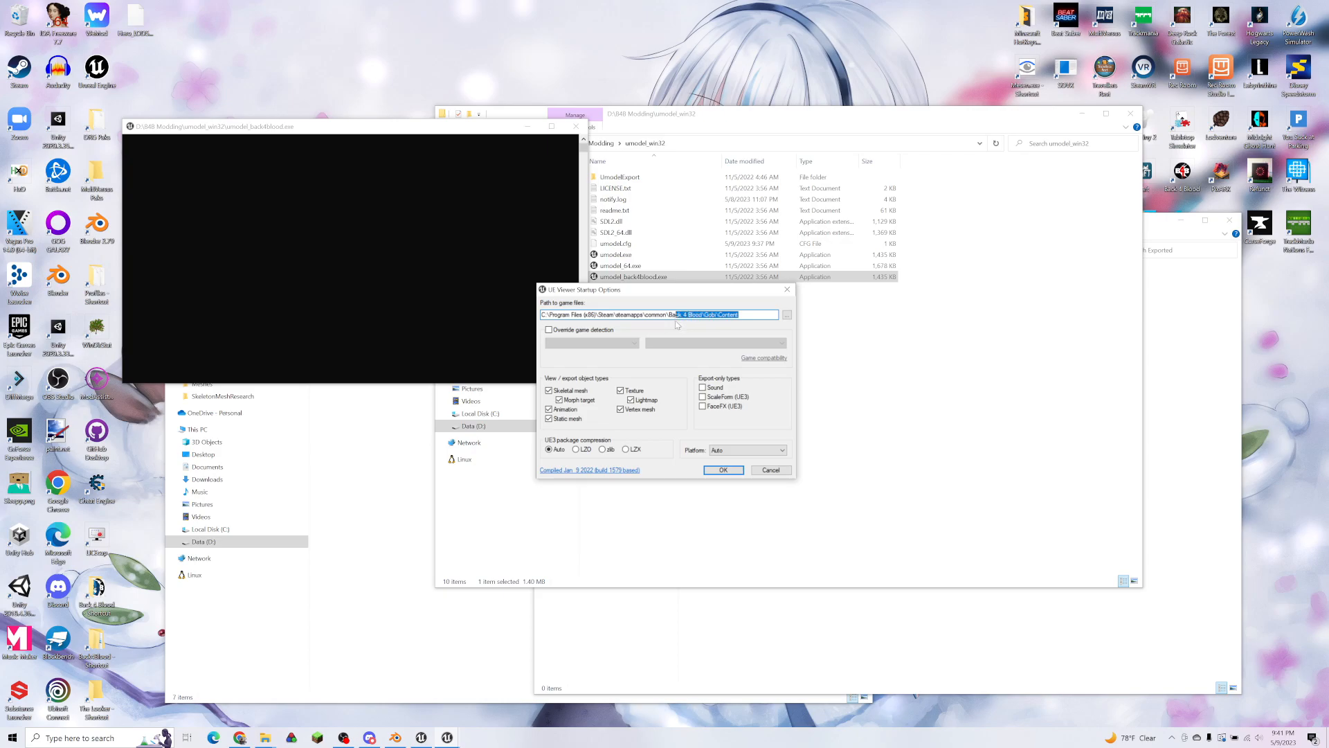
{"action": "left_click", "coordinate": [748, 313]}
{"action": "left_click", "coordinate": [723, 474]}
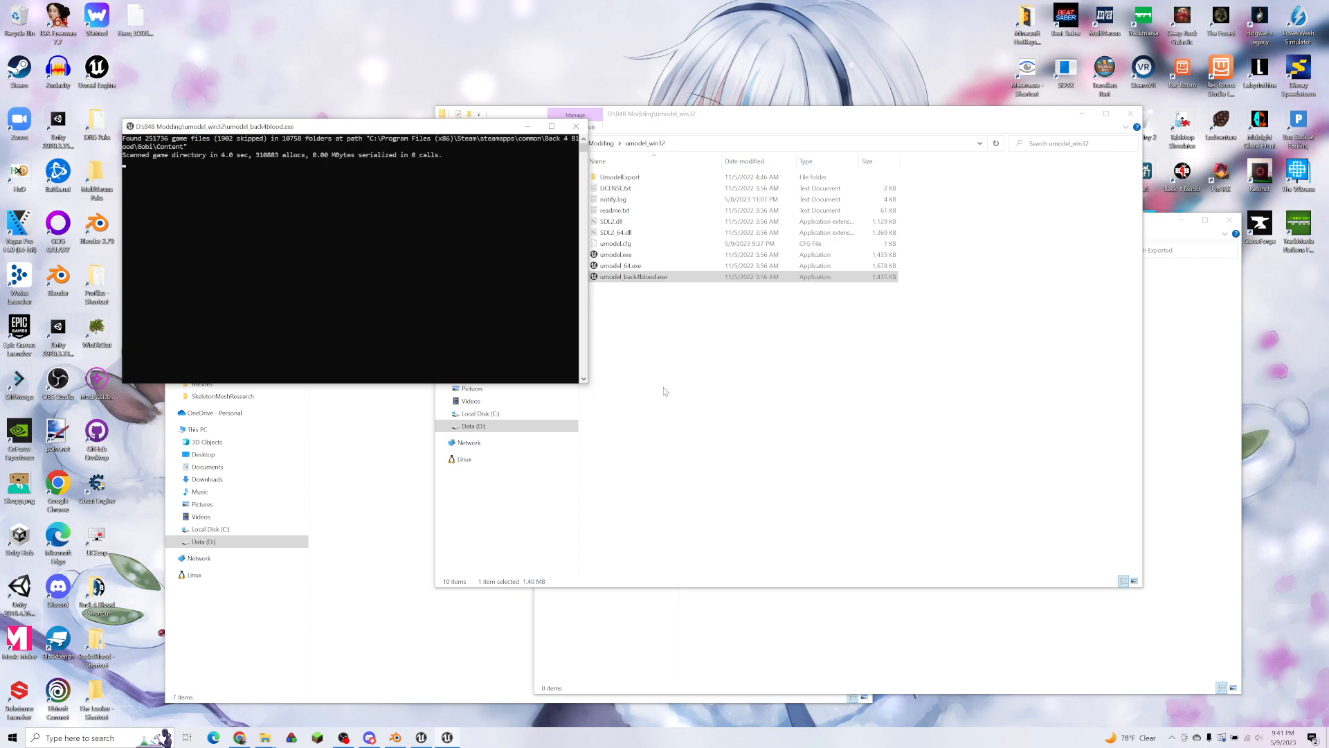
Step: Collapse the unneeded package folders and browse to Characters > Heroes > Holly > Meshes
{"action": "left_click", "coordinate": [485, 277]}
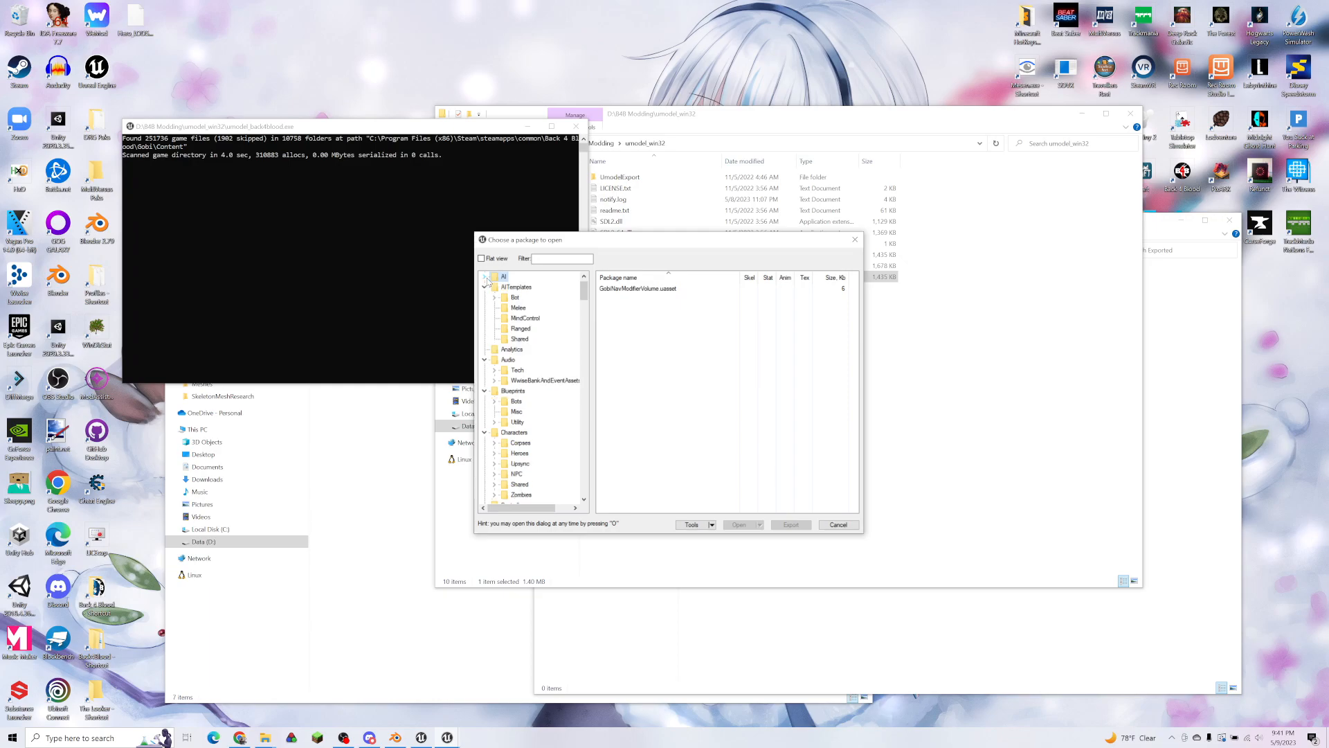
{"action": "left_click", "coordinate": [485, 287]}
{"action": "left_click", "coordinate": [485, 307]}
{"action": "left_click", "coordinate": [485, 318]}
{"action": "left_click", "coordinate": [515, 329]}
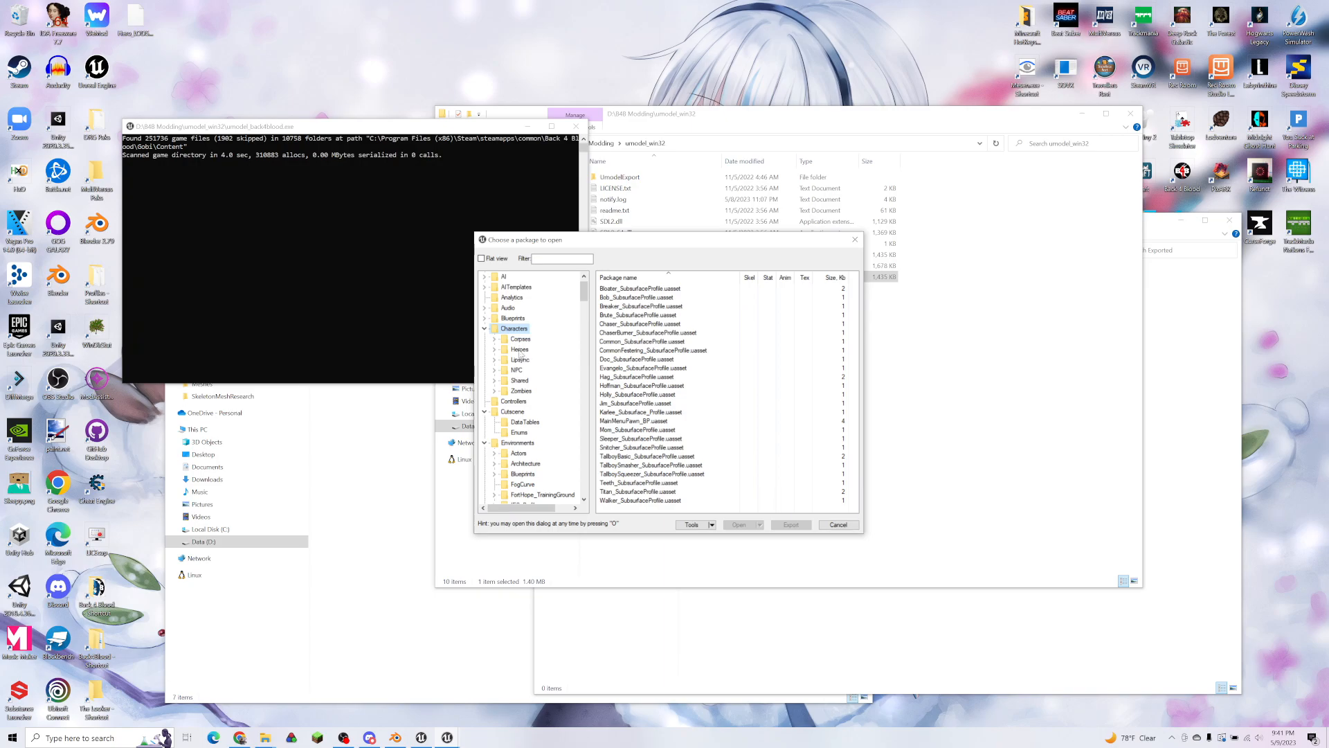
{"action": "left_click", "coordinate": [494, 350]}
{"action": "left_click", "coordinate": [504, 423]}
{"action": "left_click", "coordinate": [522, 422]}
{"action": "left_click", "coordinate": [513, 443]}
{"action": "left_click", "coordinate": [540, 443]}
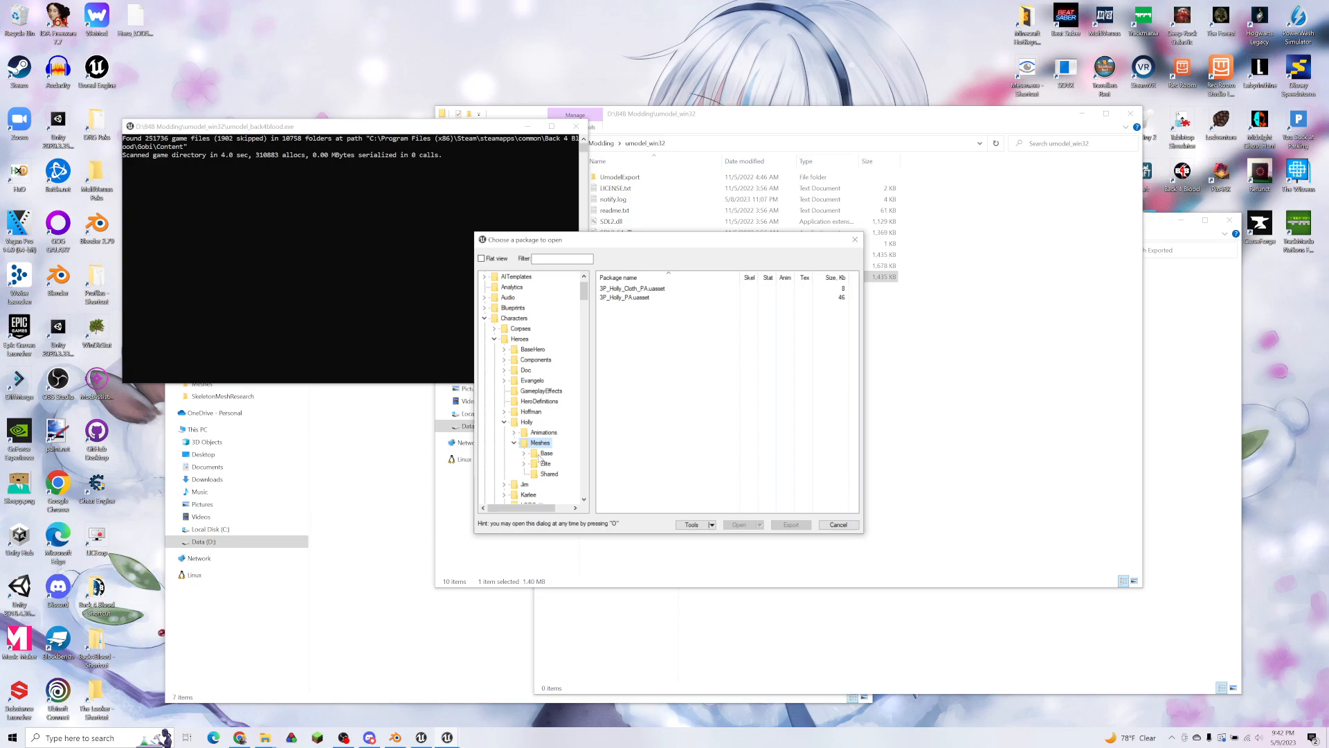
Step: Open the Base > Heads > Head_00 folder inside Holly's Meshes folder
{"action": "left_click", "coordinate": [524, 453]}
{"action": "scroll", "coordinate": [562, 436], "scroll_direction": "down", "scroll_amount": 2}
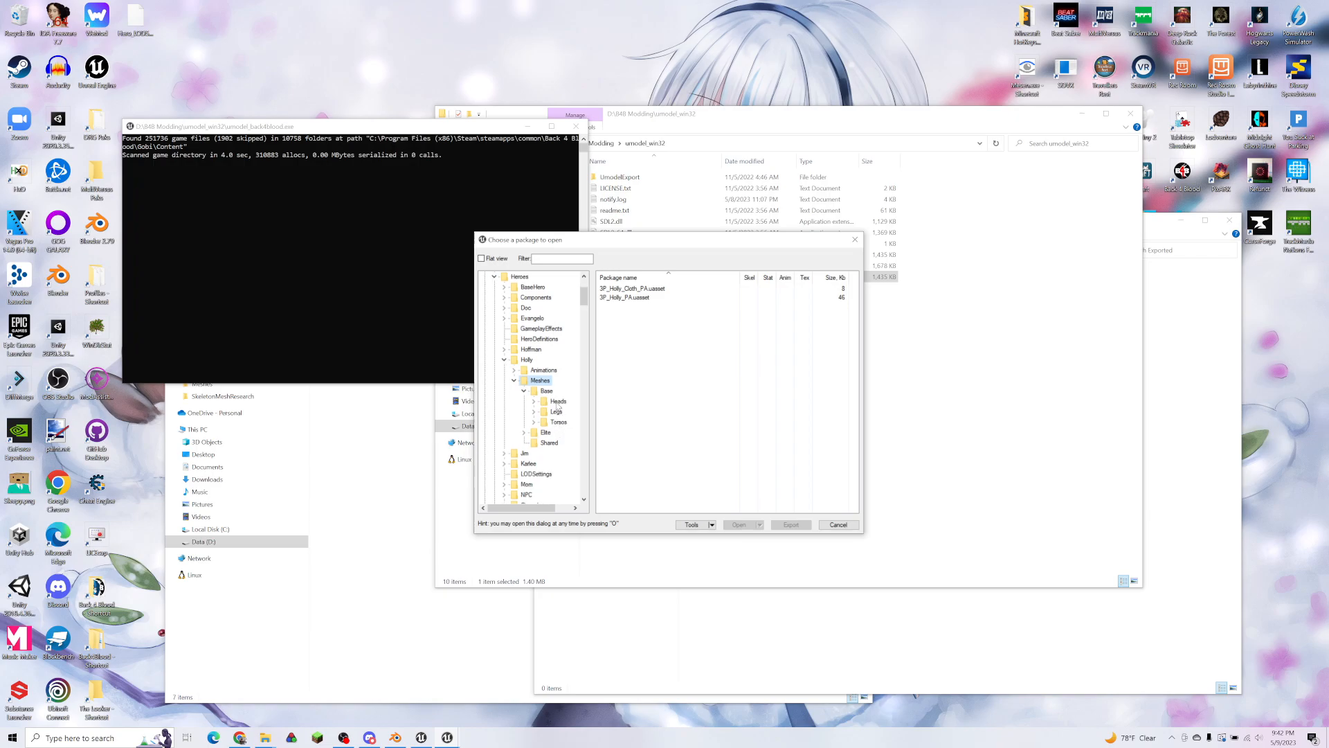
{"action": "left_click", "coordinate": [534, 401]}
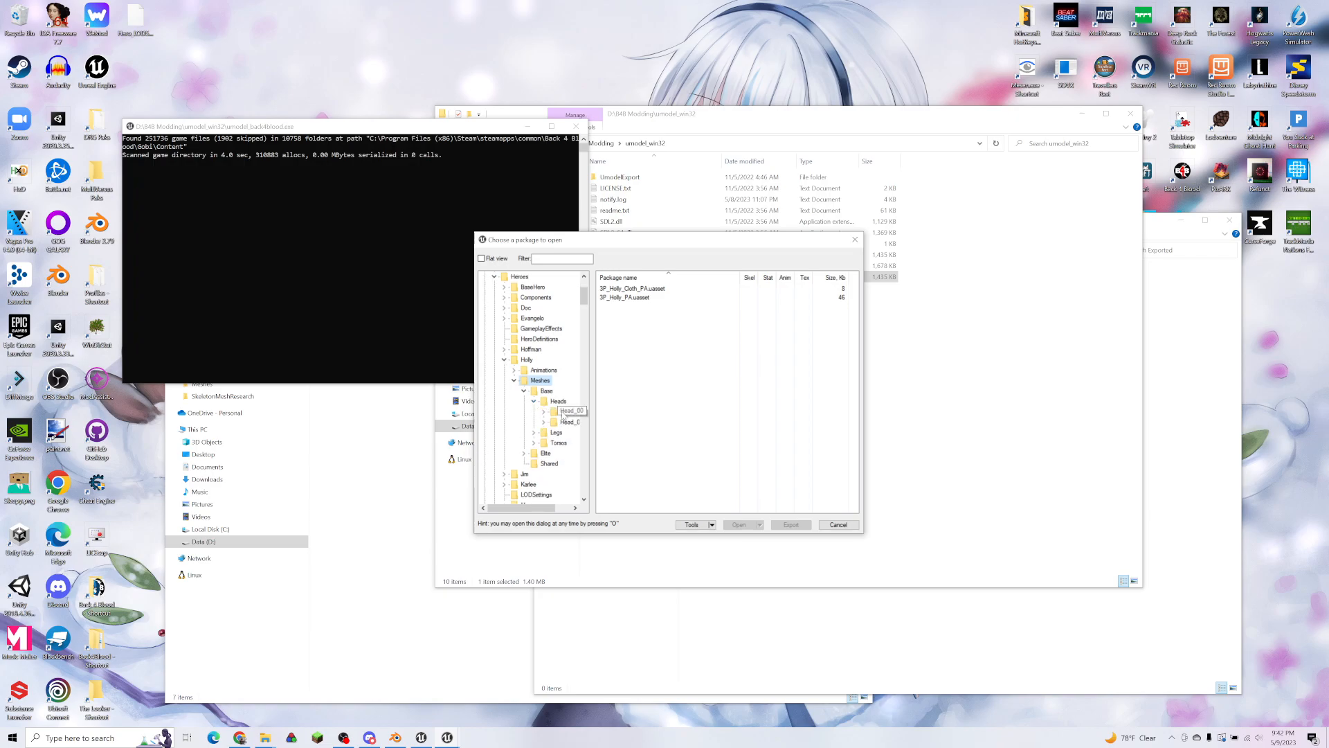
{"action": "left_click", "coordinate": [558, 403]}
{"action": "left_click", "coordinate": [544, 411]}
{"action": "left_click", "coordinate": [567, 412]}
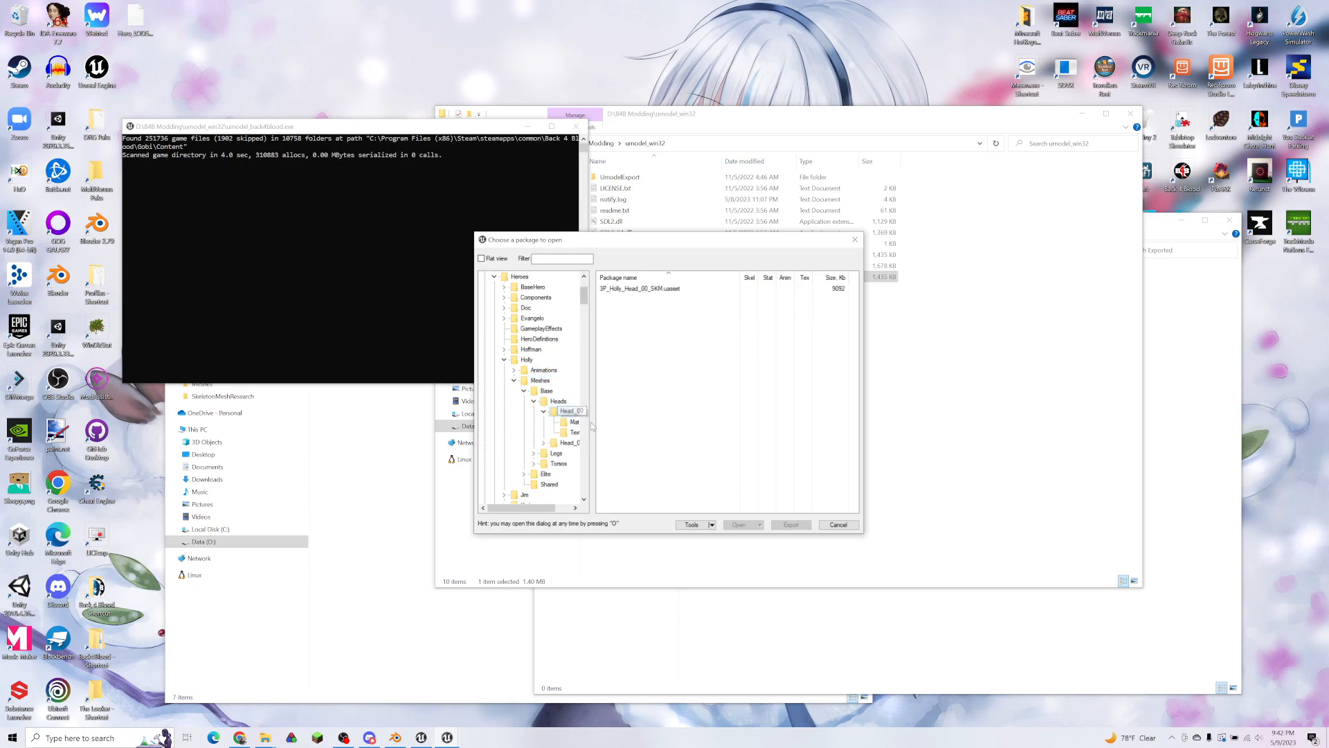
{"action": "left_click_drag", "start_coordinate": [551, 509], "coordinate": [535, 509]}
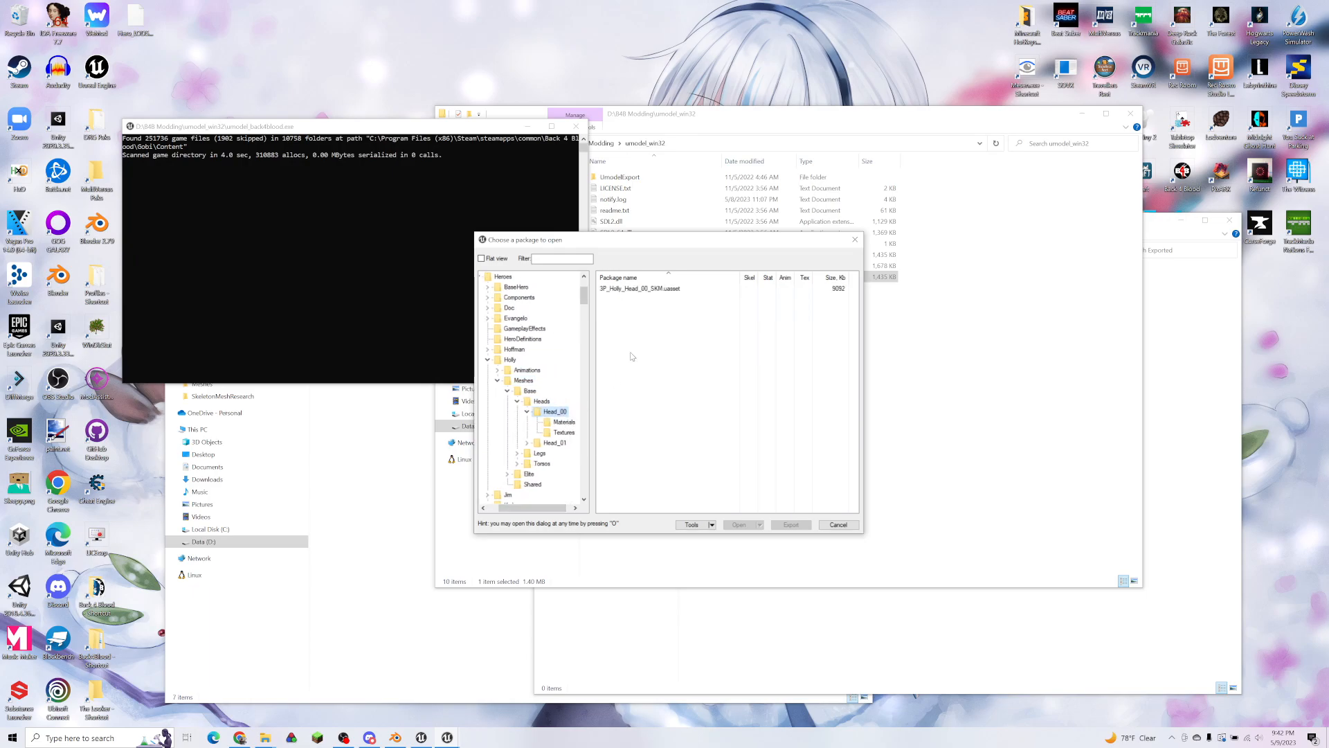
Step: Export 3P_Holly_Head_00_SKM.uasset to the Tutorial\Exported folder with LOD export turned off, specifying the game's Unreal Engine 4 version
{"action": "left_click", "coordinate": [666, 289]}
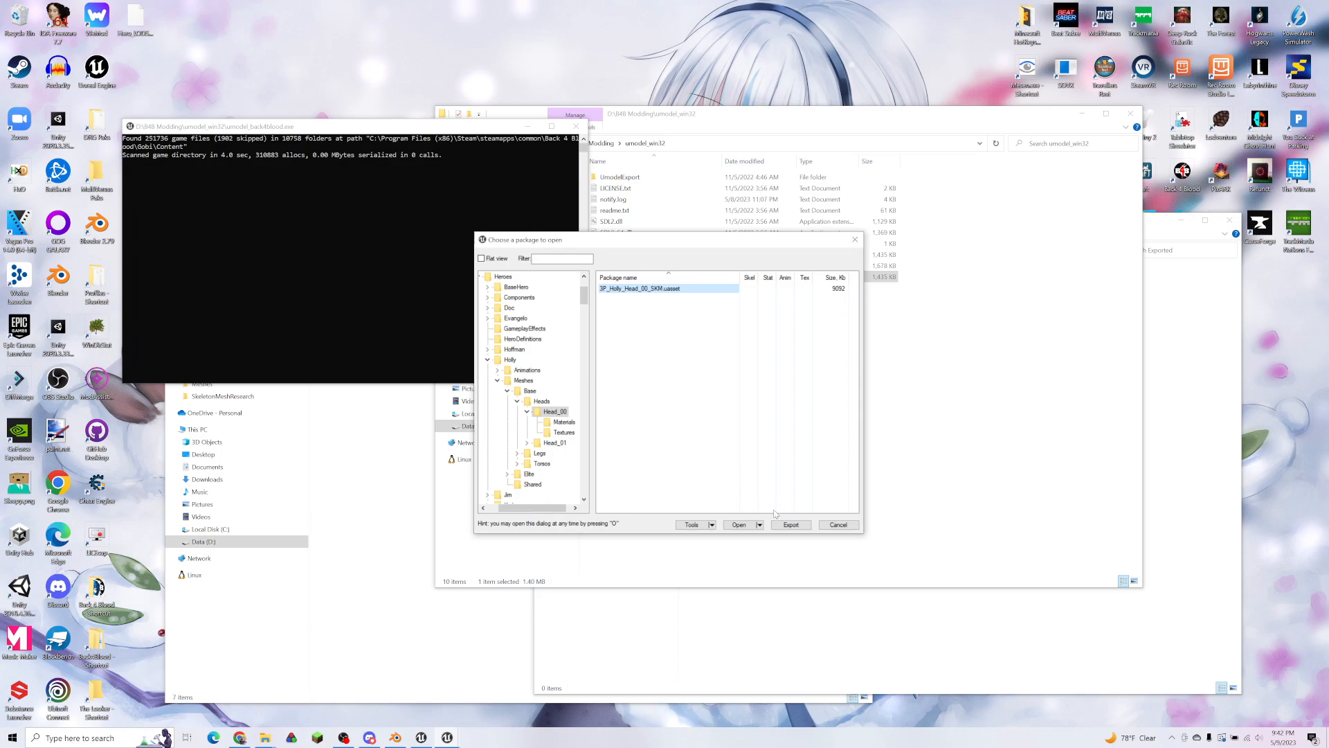
{"action": "left_click", "coordinate": [781, 525]}
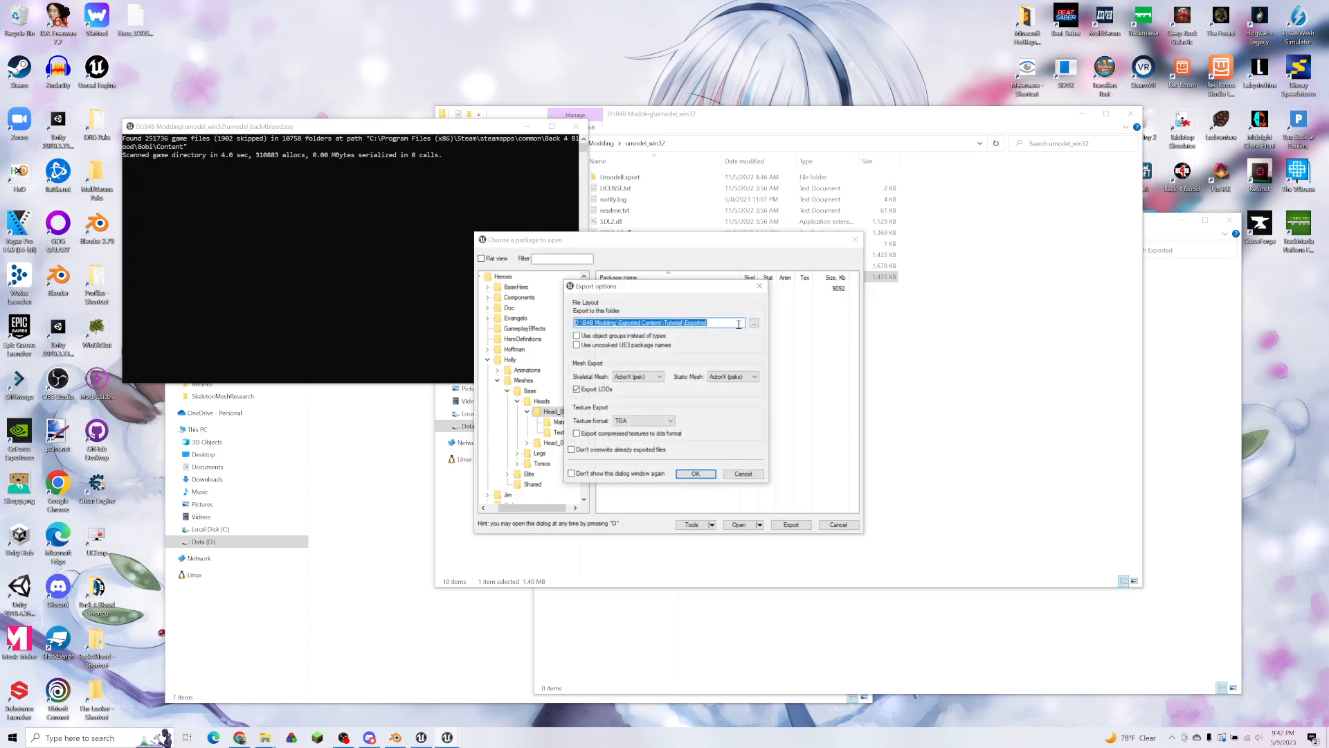
{"action": "left_click_drag", "start_coordinate": [716, 323], "coordinate": [667, 323]}
{"action": "left_click", "coordinate": [710, 324]}
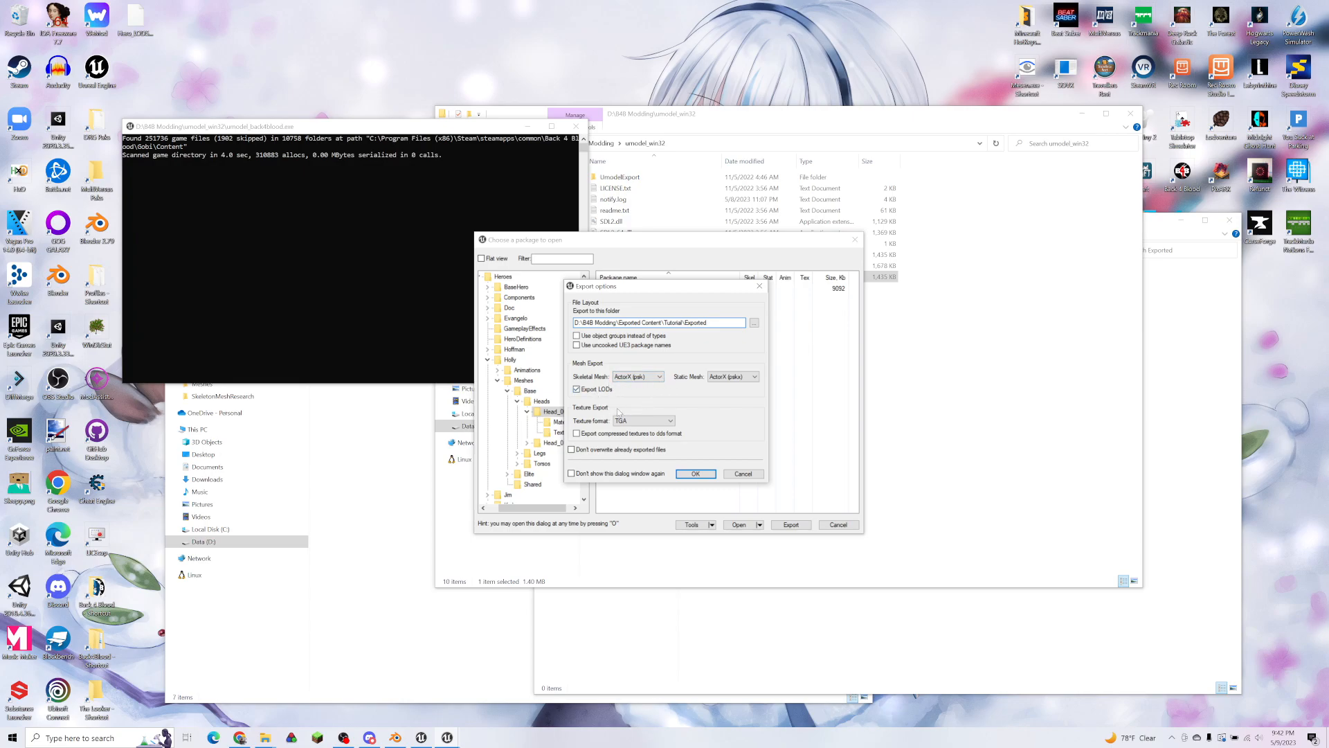
{"action": "left_click", "coordinate": [590, 390]}
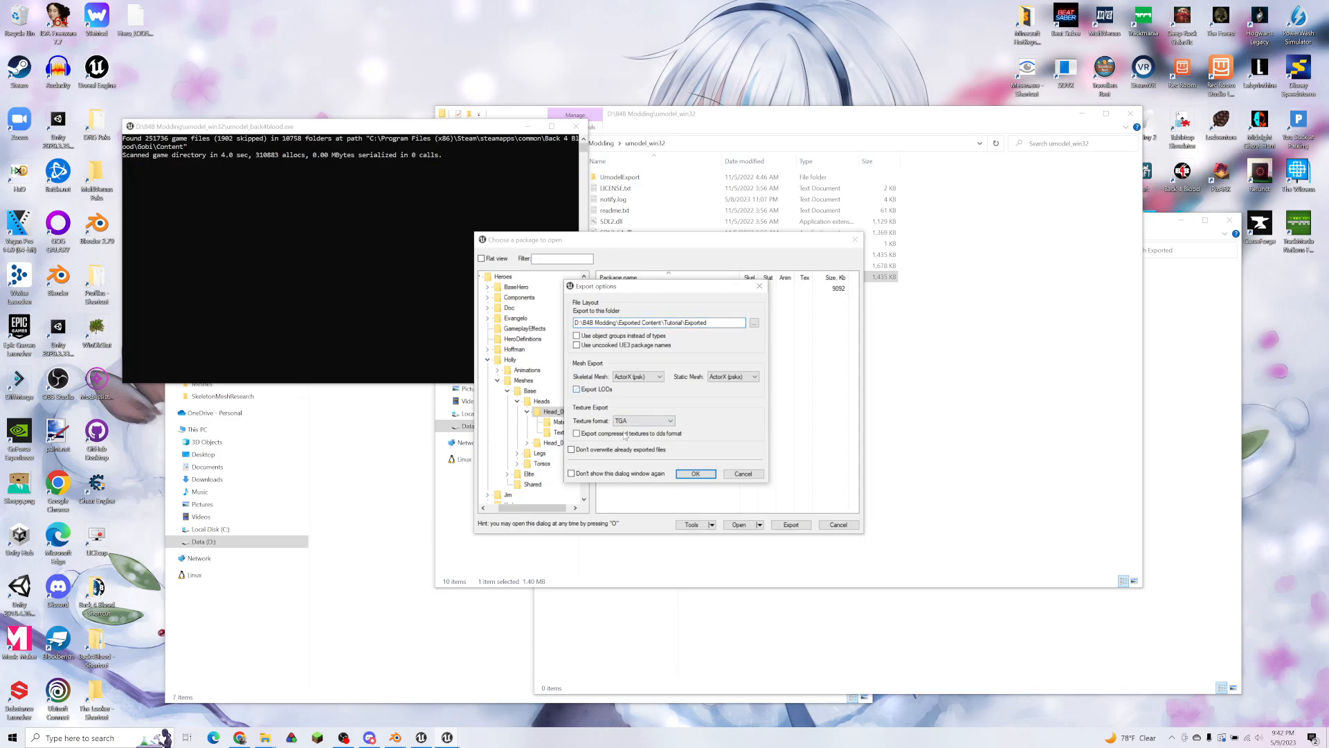
{"action": "left_click", "coordinate": [695, 475]}
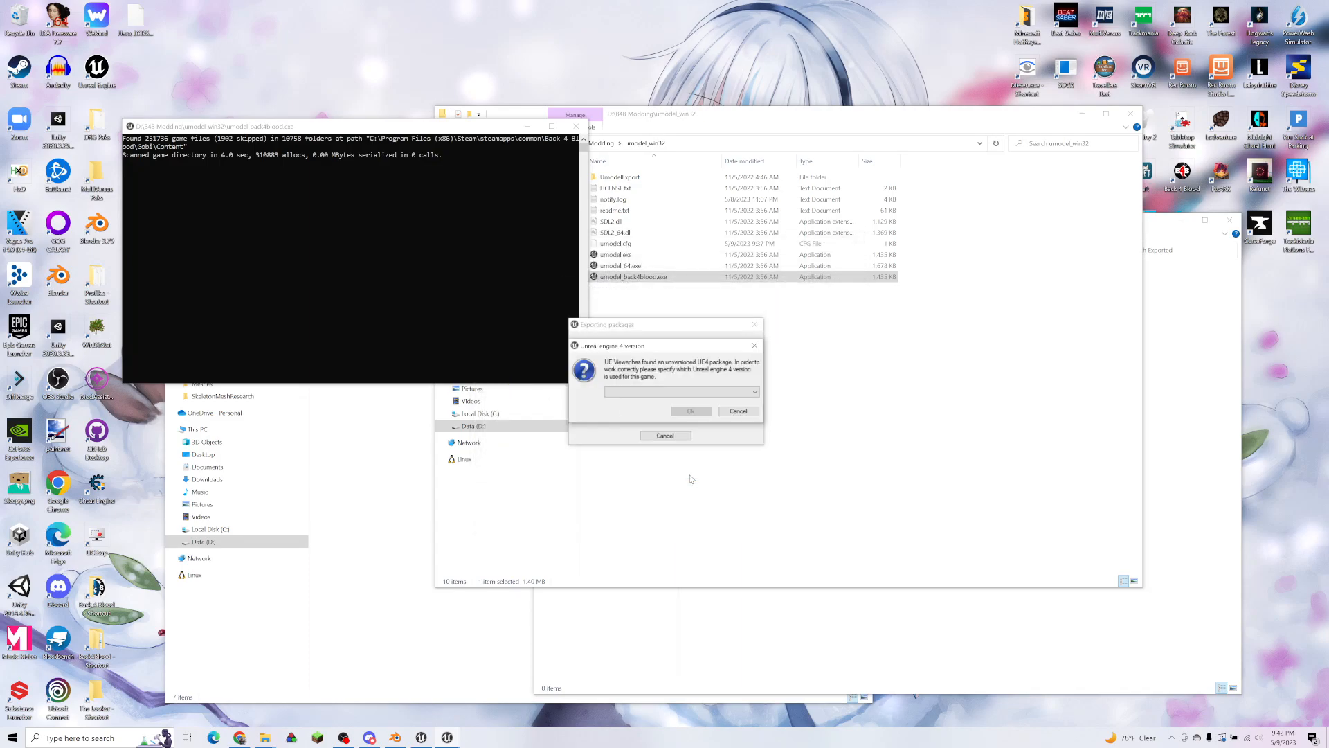
{"action": "left_click", "coordinate": [682, 392]}
{"action": "left_click", "coordinate": [661, 483]}
{"action": "left_click", "coordinate": [692, 411]}
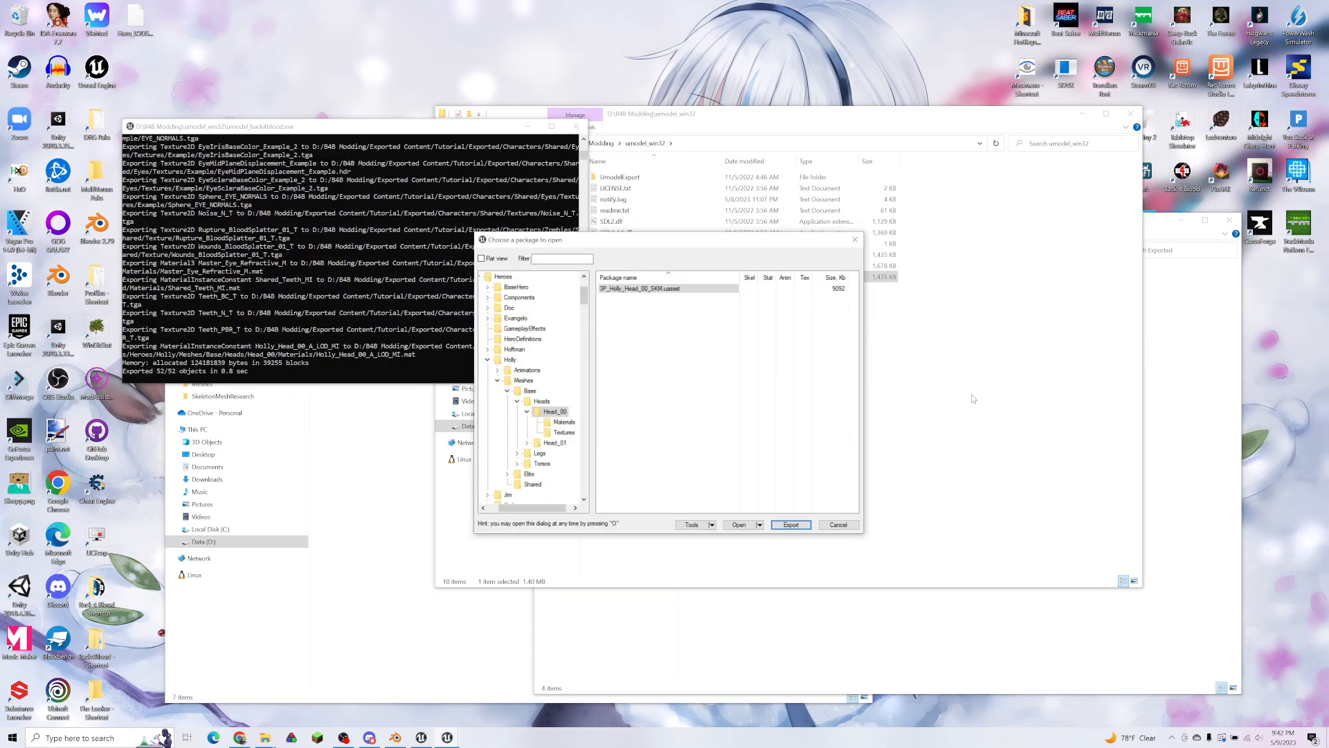
Step: Close UE Viewer and find 3P_Holly_Head_00_SKM.psk in the exported Characters\Heroes\Holly\Meshes\Base\Heads\Head_00 folder
{"action": "left_click", "coordinate": [852, 241]}
{"action": "left_click", "coordinate": [1081, 114]}
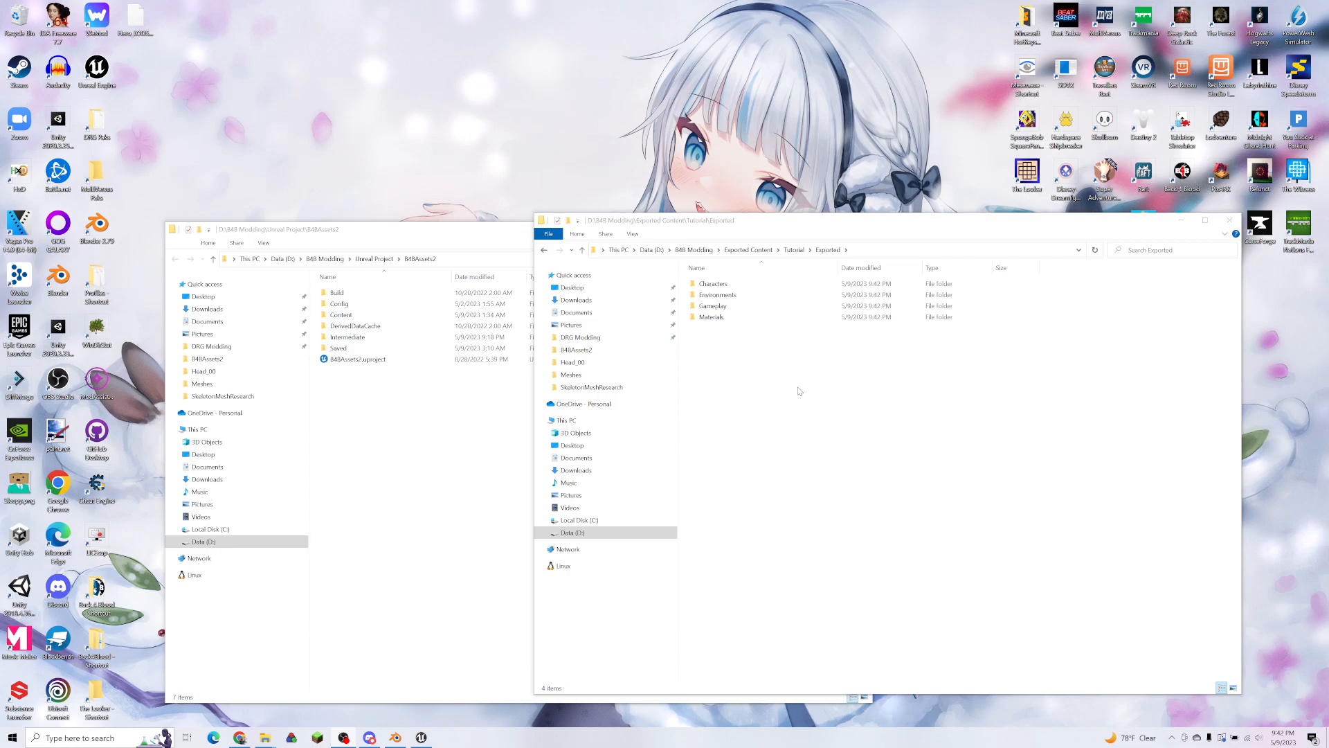
{"action": "double_click", "coordinate": [761, 288]}
{"action": "double_click", "coordinate": [741, 294]}
{"action": "double_click", "coordinate": [736, 287]}
{"action": "double_click", "coordinate": [734, 289]}
{"action": "double_click", "coordinate": [734, 290]}
{"action": "left_click", "coordinate": [733, 291]}
{"action": "double_click", "coordinate": [733, 290]}
{"action": "double_click", "coordinate": [735, 286]}
{"action": "left_click", "coordinate": [764, 322]}
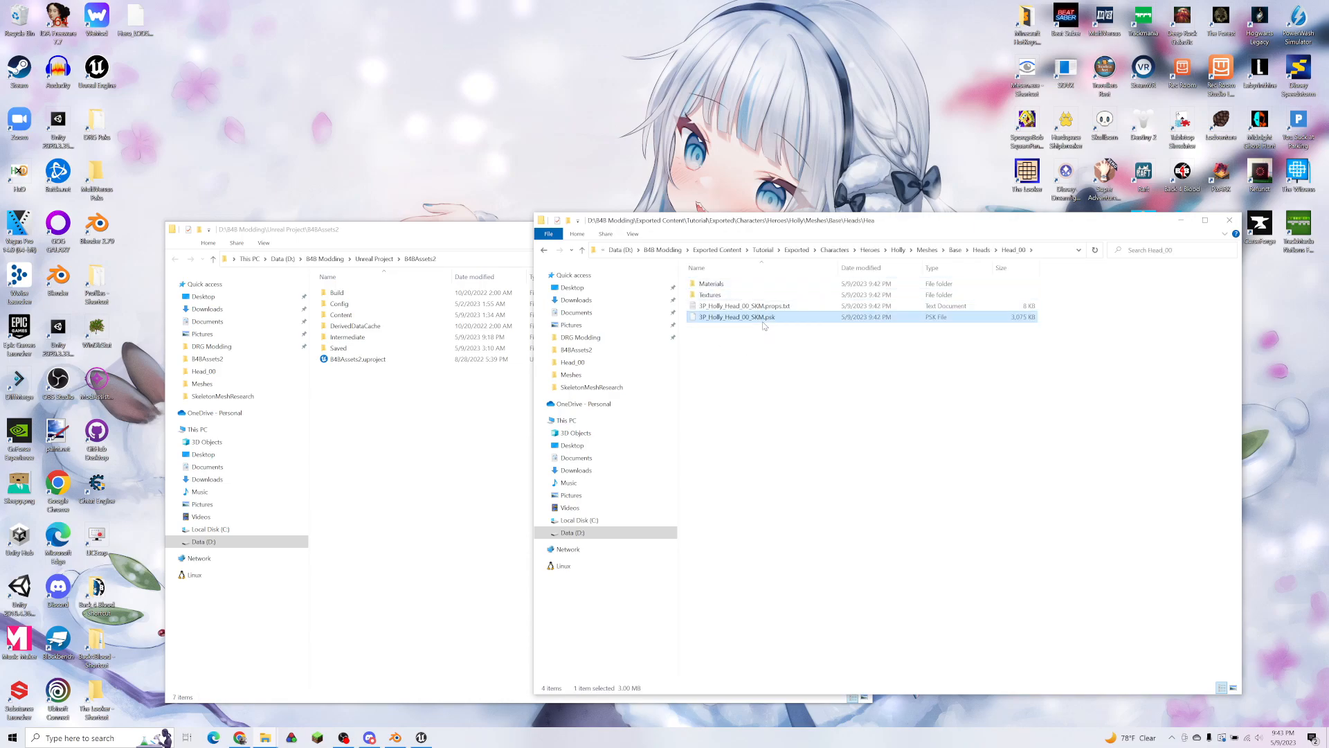
{"action": "left_click", "coordinate": [817, 397]}
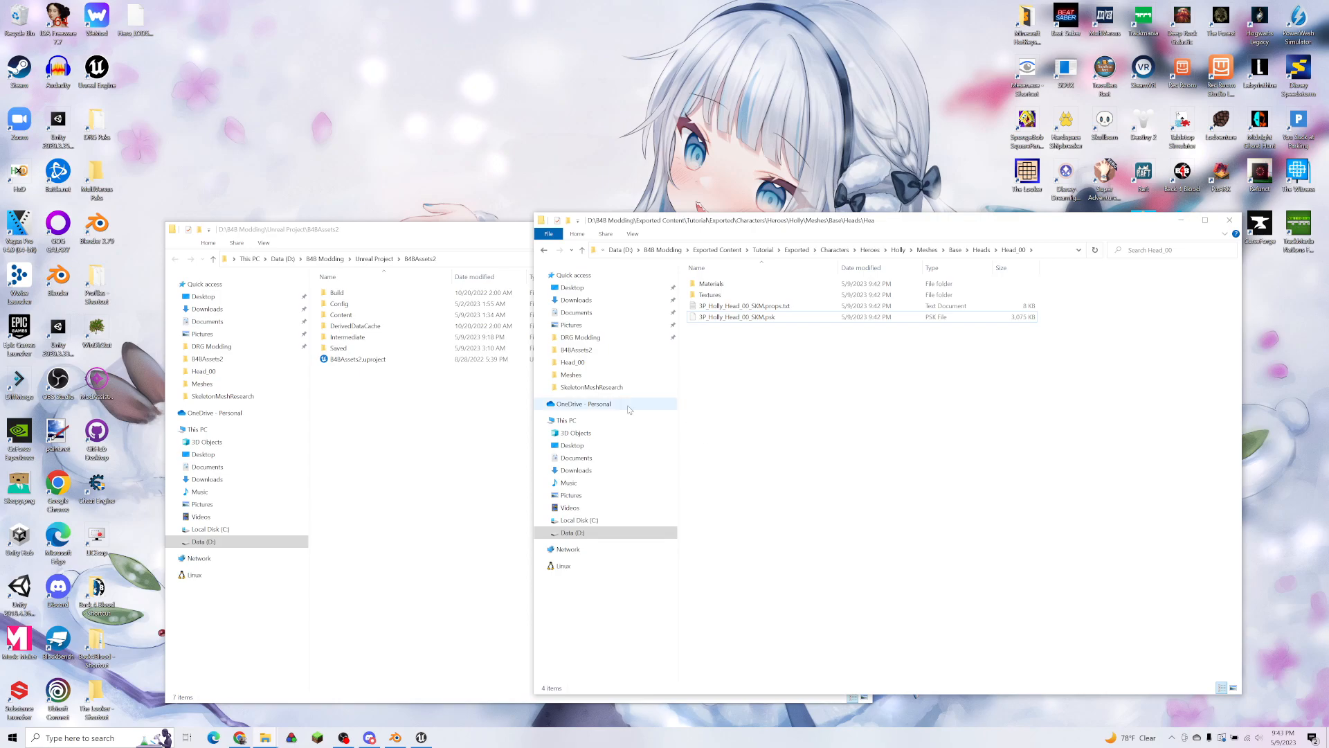
Step: Switch to Blender and import the skeleton mesh 3P_Holly_Head_00_SKM.psk
{"action": "left_click", "coordinate": [396, 738]}
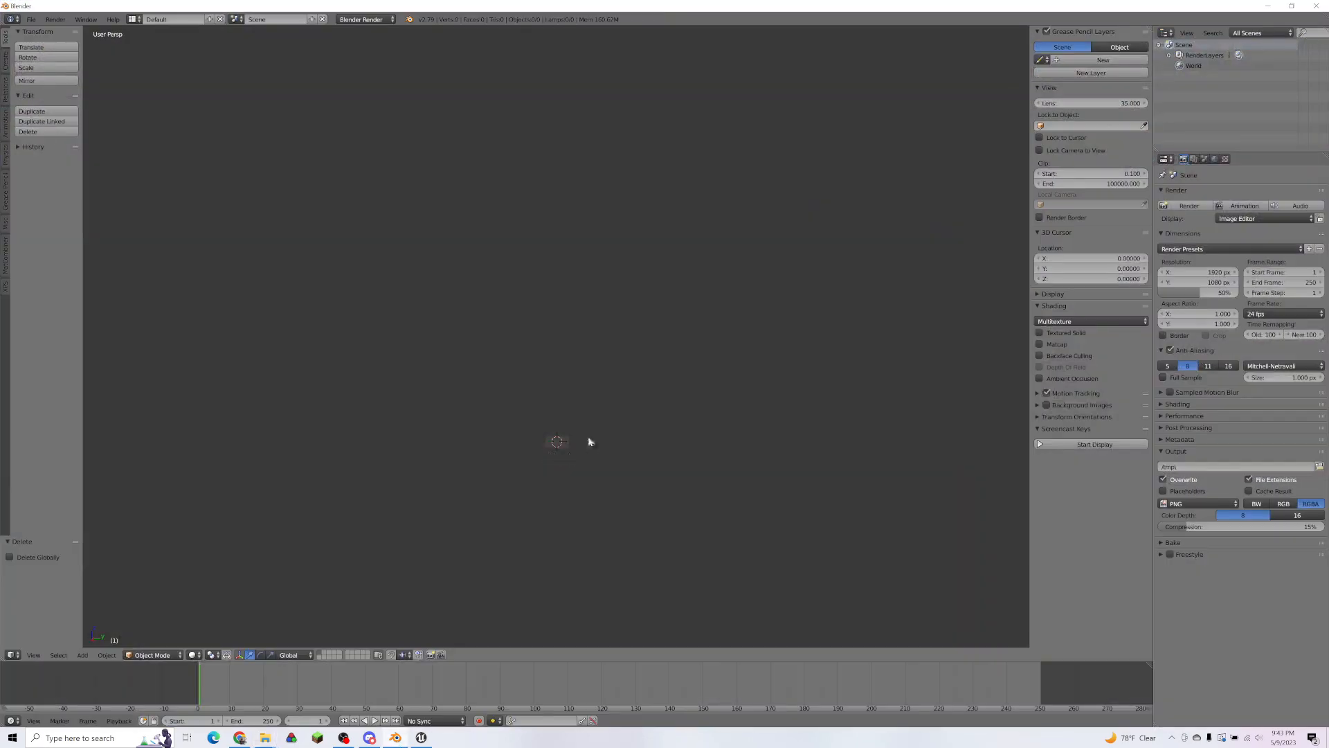
{"action": "left_click", "coordinate": [32, 19]}
{"action": "mouse_move", "coordinate": [76, 216]}
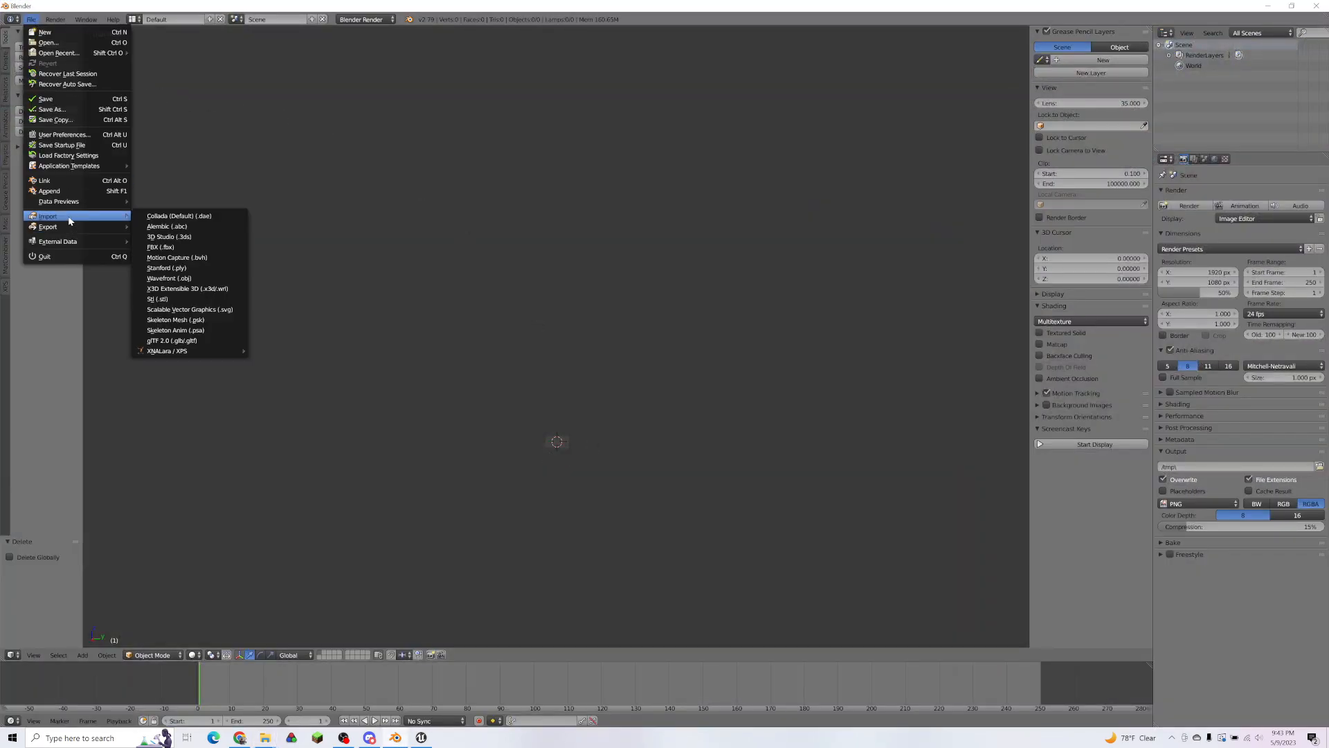
{"action": "left_click", "coordinate": [181, 319]}
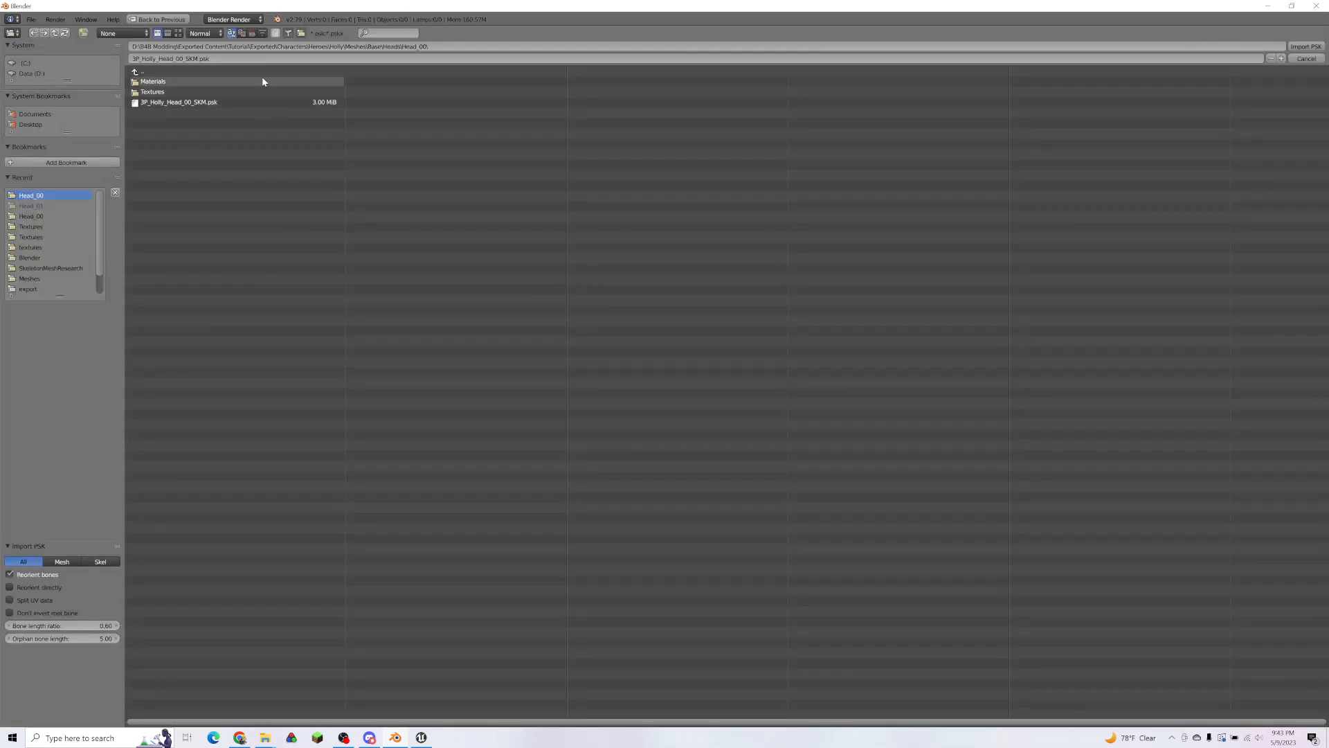
{"action": "left_click", "coordinate": [195, 104]}
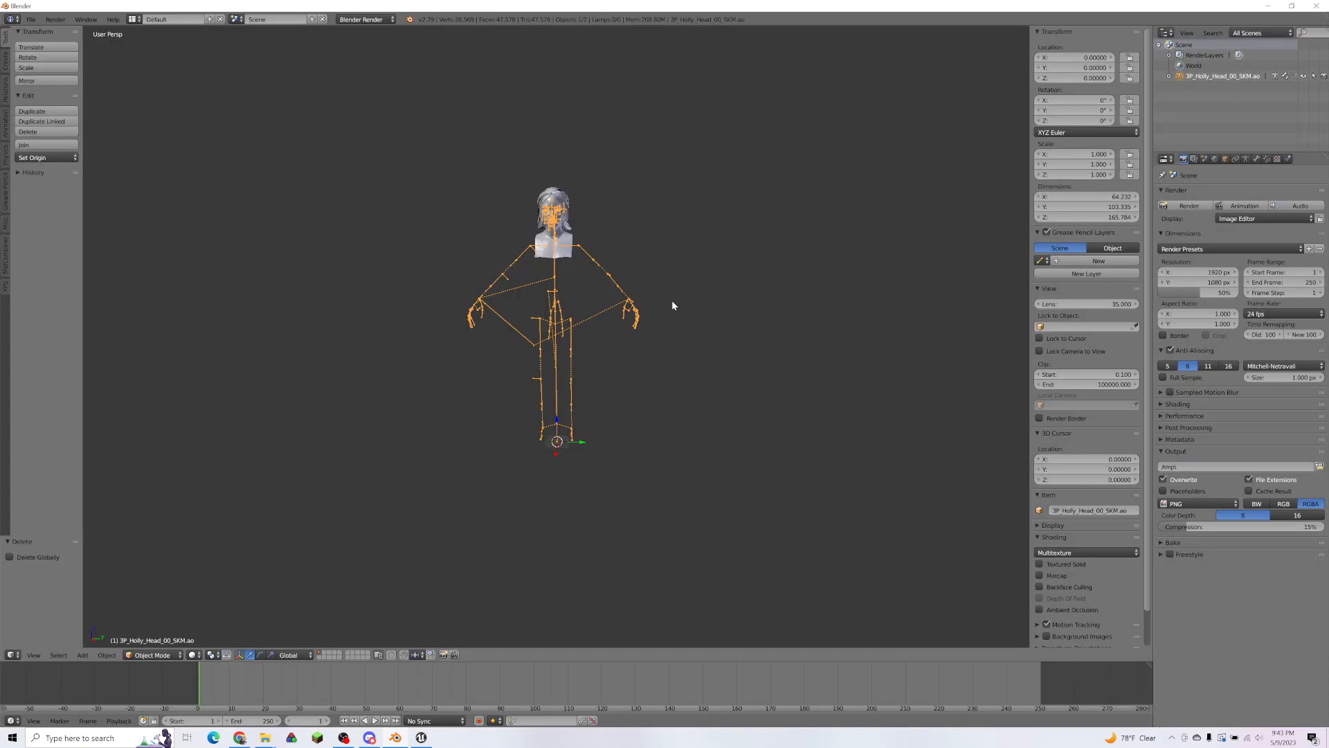
Step: Examine the imported Holly head mesh and its facial bones up close from the front and side
{"action": "scroll", "coordinate": [660, 283], "scroll_direction": "up", "scroll_amount": 4}
{"action": "middle_click_drag", "start_coordinate": [661, 283], "coordinate": [646, 436]}
{"action": "scroll", "coordinate": [621, 290], "scroll_direction": "up", "scroll_amount": 2}
{"action": "scroll", "coordinate": [664, 408], "scroll_direction": "down", "scroll_amount": 3}
{"action": "scroll", "coordinate": [646, 436], "scroll_direction": "up", "scroll_amount": 5}
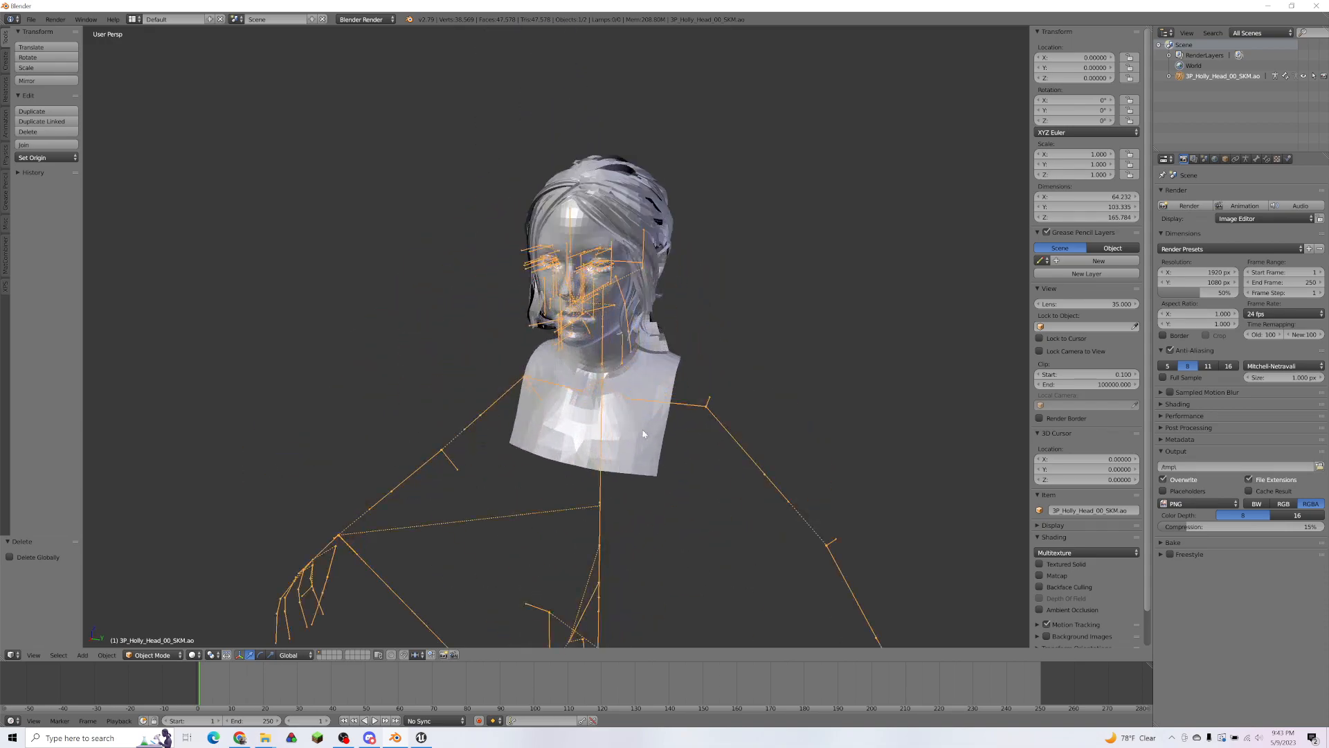
{"action": "scroll", "coordinate": [700, 388], "scroll_direction": "up", "scroll_amount": 1}
{"action": "left_click_drag", "start_coordinate": [1028, 312], "coordinate": [1099, 301]}
{"action": "middle_click_drag", "start_coordinate": [844, 353], "coordinate": [735, 378]}
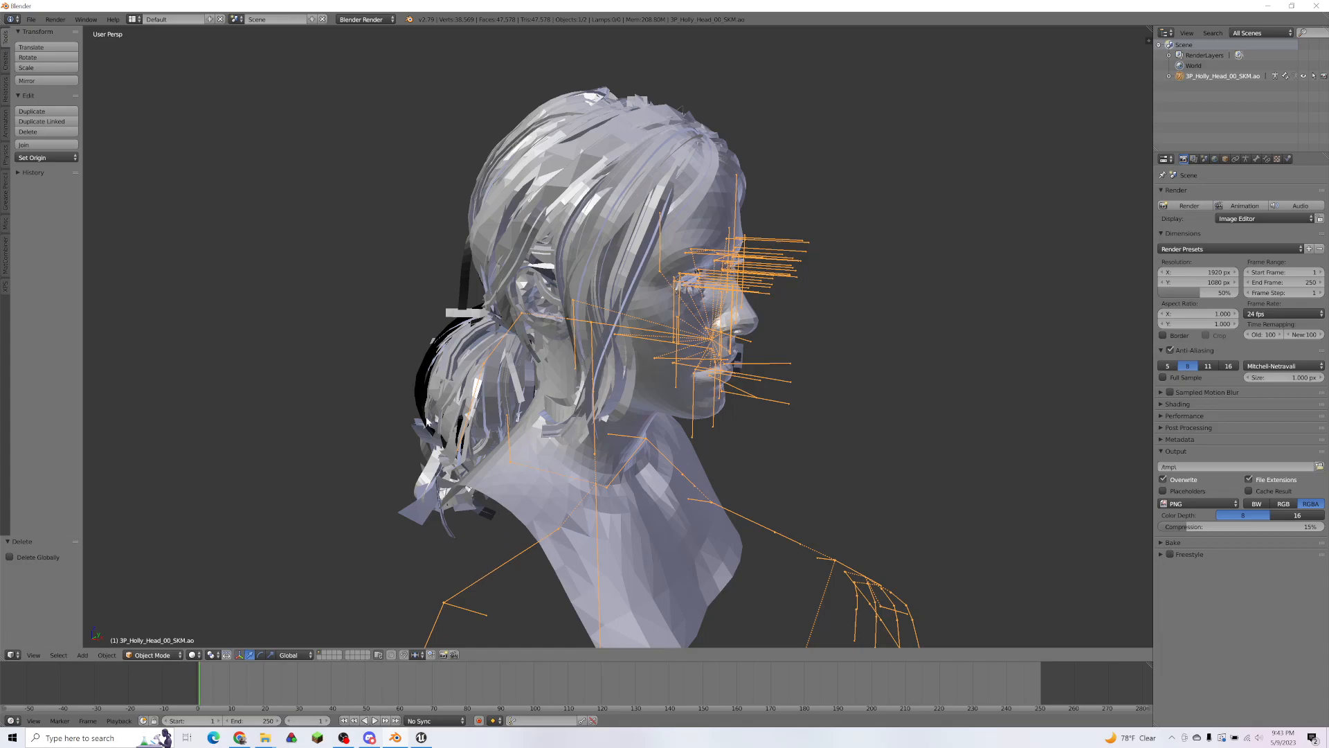
Step: Import isabelle.fbx from the Tutorial\Isabelle Outfit folder as an FBX model
{"action": "left_click", "coordinate": [30, 20]}
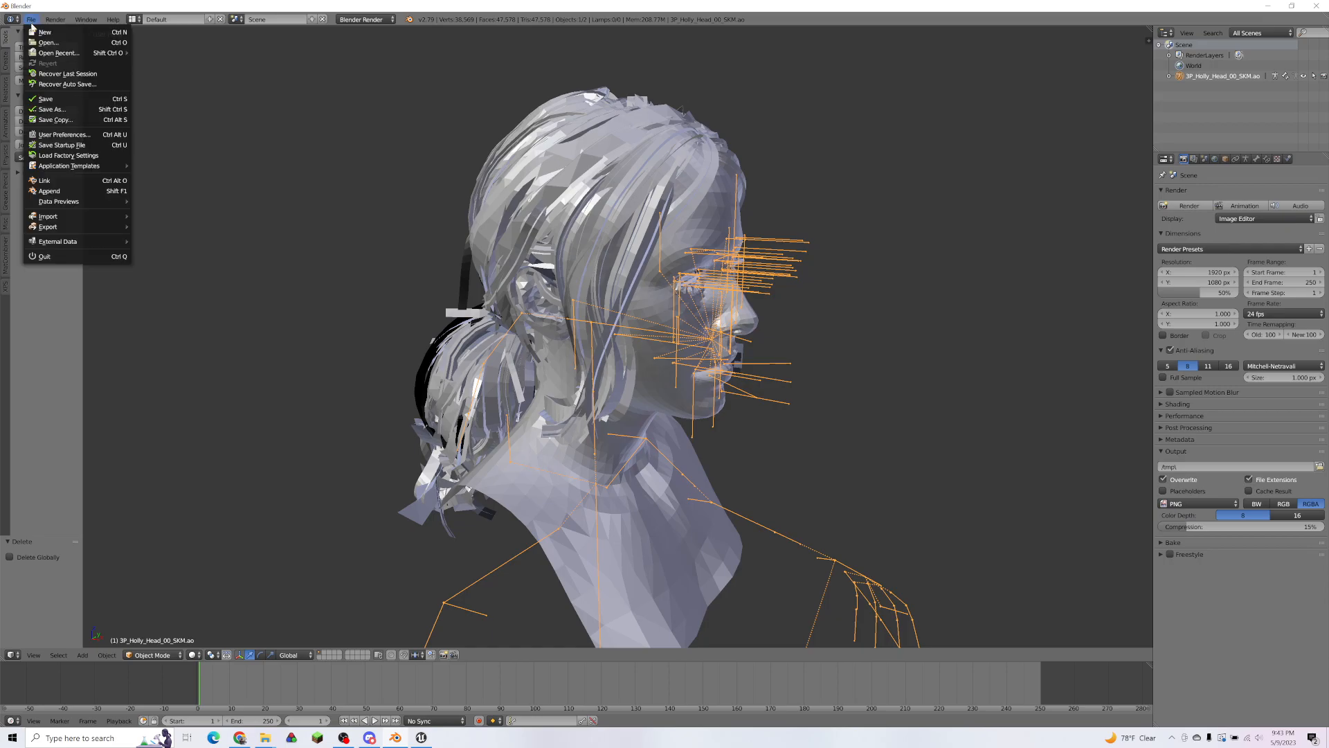
{"action": "mouse_move", "coordinate": [73, 217]}
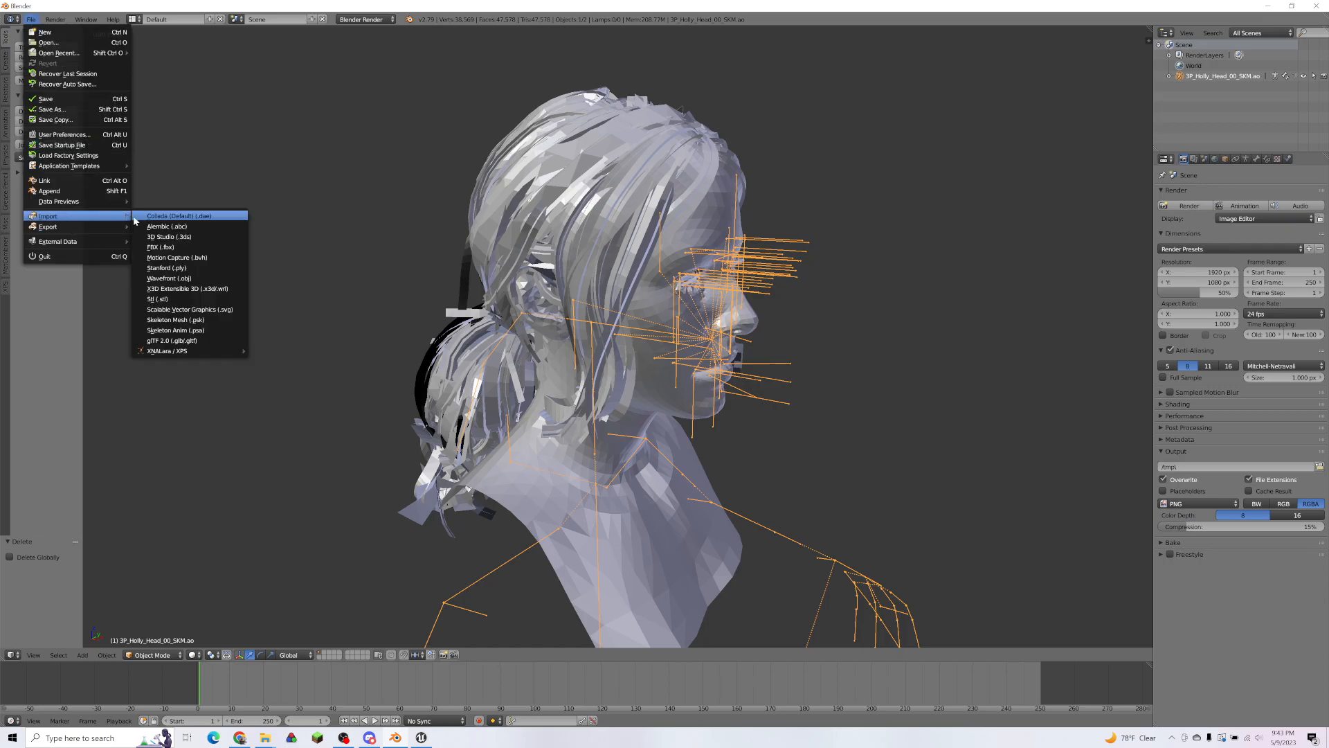
{"action": "left_click", "coordinate": [173, 245]}
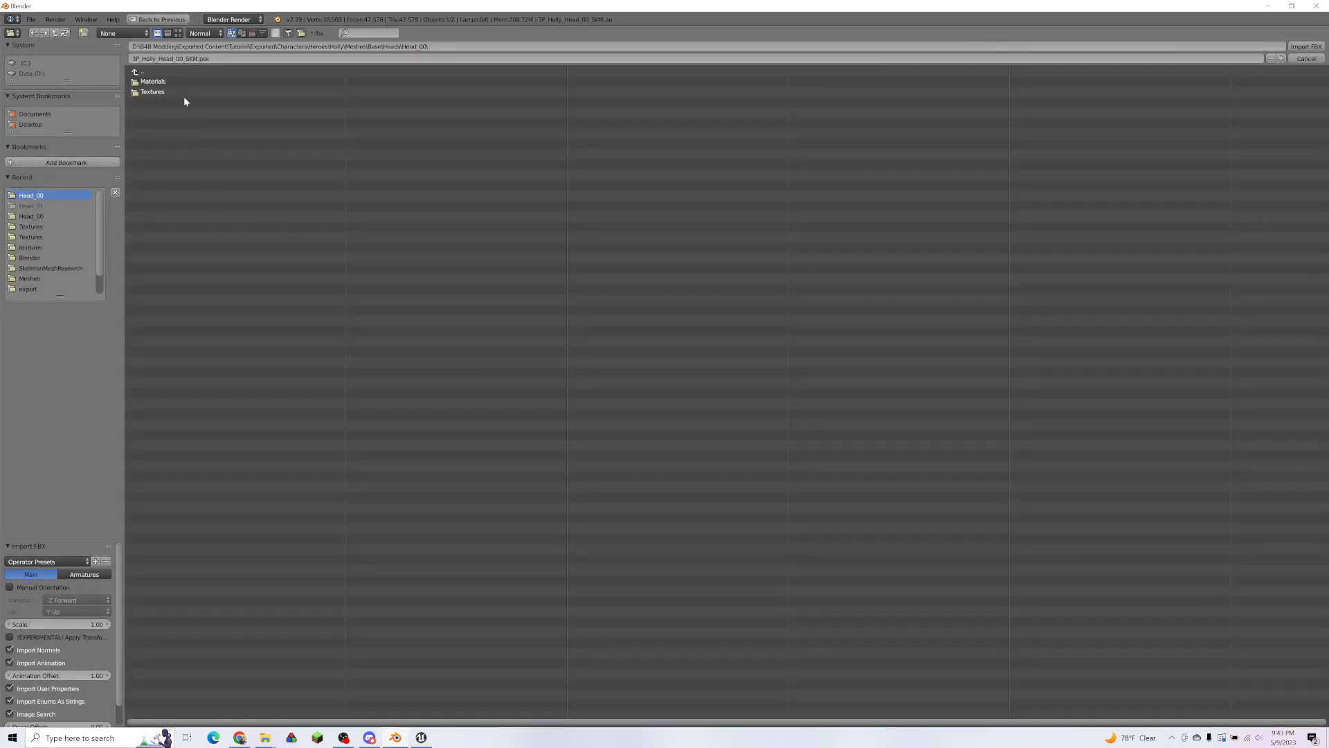
{"action": "left_click", "coordinate": [220, 72]}
{"action": "left_click", "coordinate": [220, 72]}
{"action": "left_click", "coordinate": [220, 72]}
{"action": "left_click", "coordinate": [219, 72]}
{"action": "left_click", "coordinate": [218, 72]}
{"action": "left_click", "coordinate": [219, 72]}
{"action": "left_click", "coordinate": [219, 72]}
{"action": "left_click", "coordinate": [217, 72]}
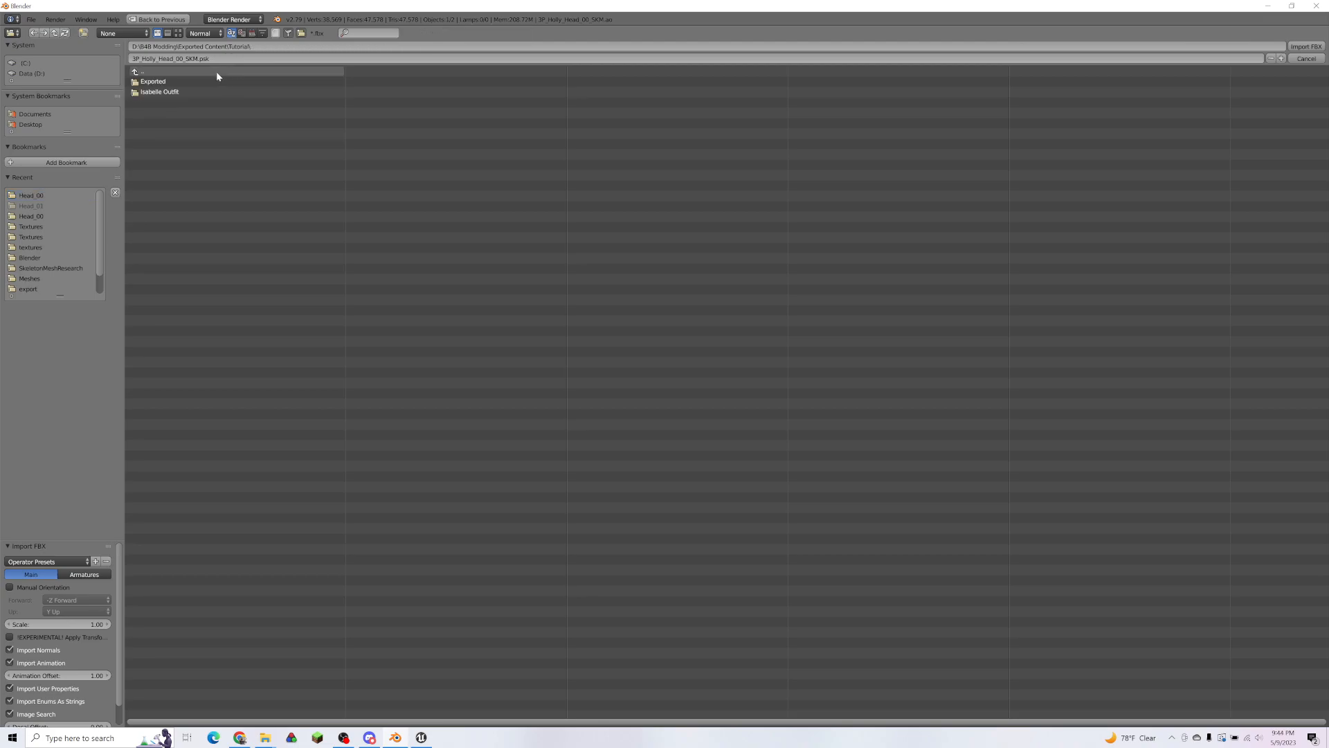
{"action": "left_click", "coordinate": [180, 91]}
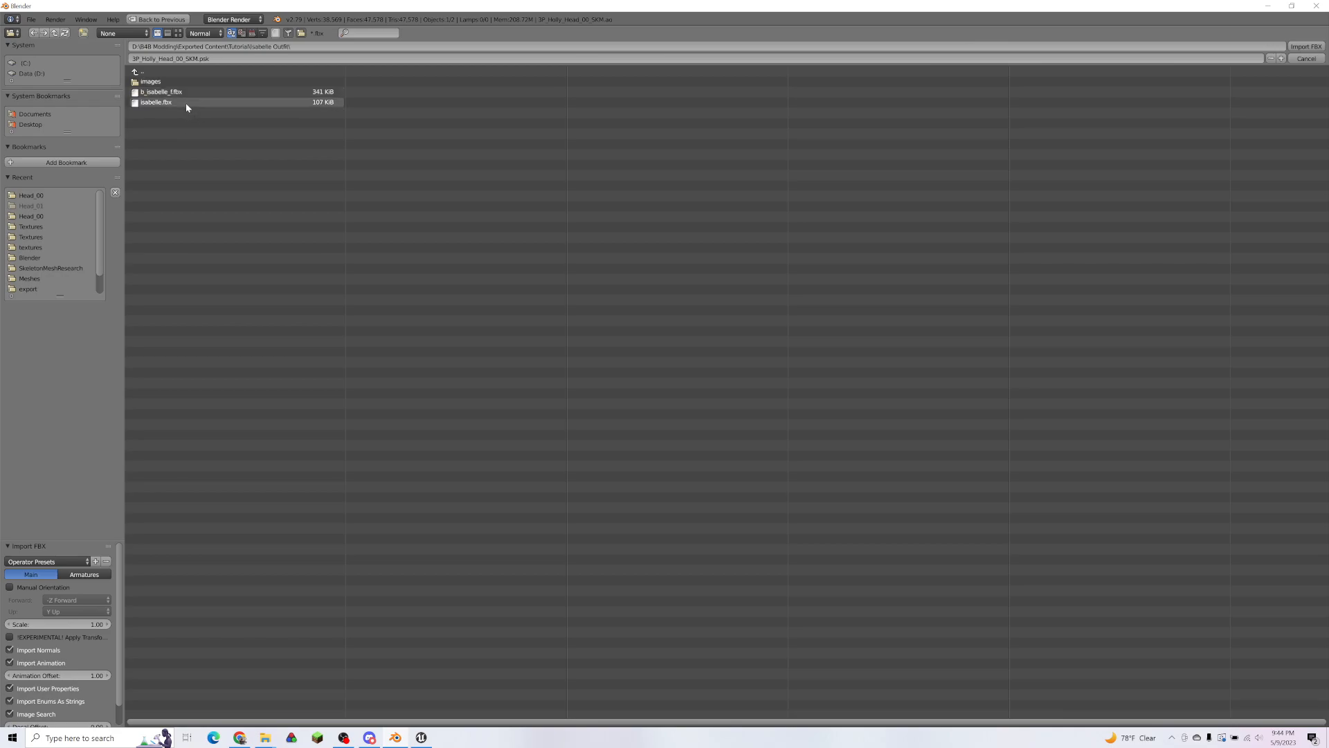
{"action": "left_click", "coordinate": [186, 105]}
{"action": "double_click", "coordinate": [182, 104]}
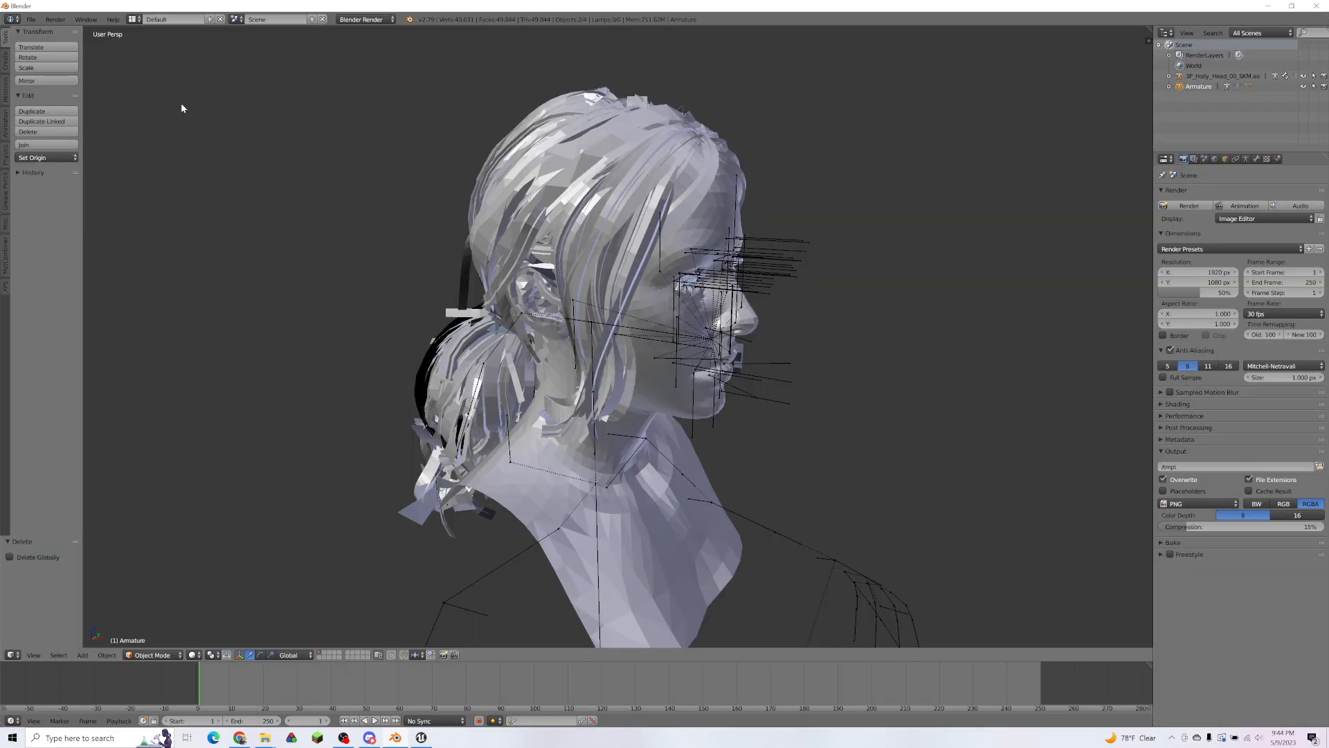
Step: Find the tiny imported Isabelle mesh near the skeleton's feet and scale it up by a factor of 100
{"action": "scroll", "coordinate": [722, 398], "scroll_direction": "down", "scroll_amount": 6}
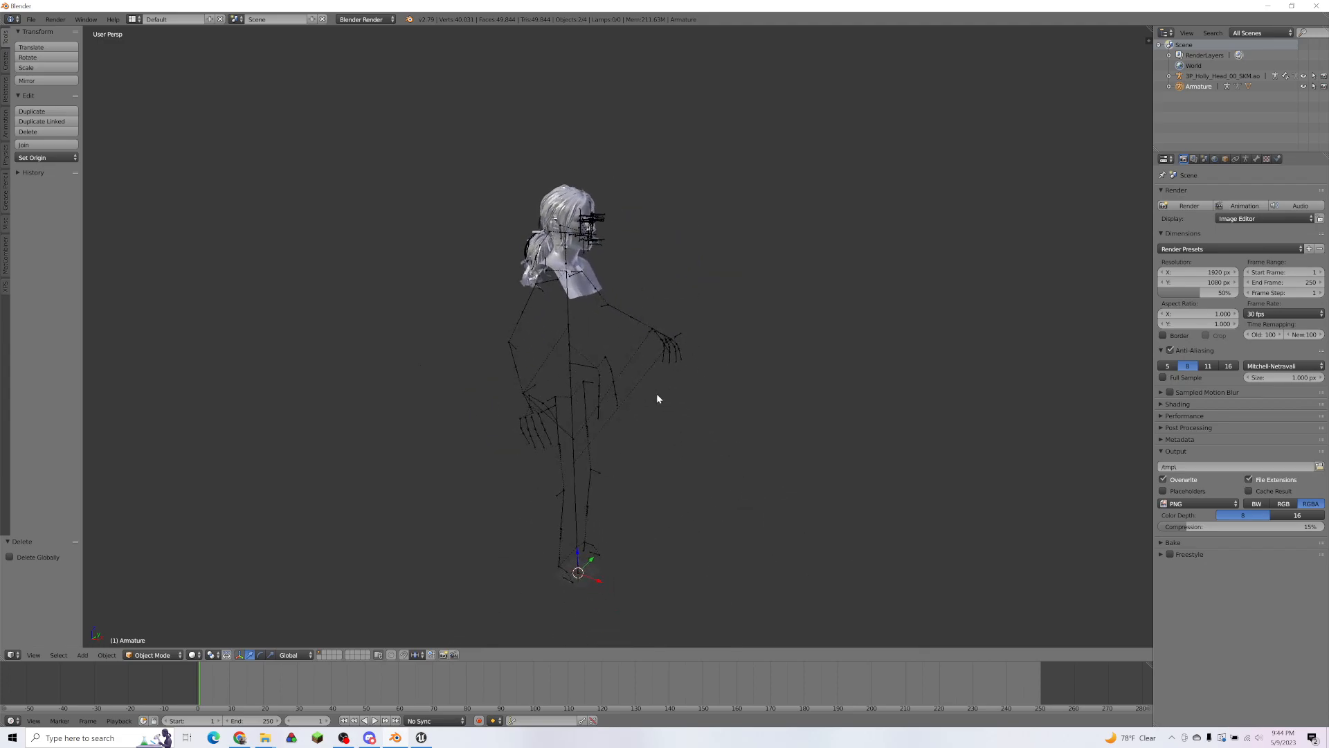
{"action": "key", "text": "KP_Decimal"}
{"action": "scroll", "coordinate": [749, 376], "scroll_direction": "down", "scroll_amount": 4}
{"action": "mouse_move", "coordinate": [749, 376]}
{"action": "middle_mouse_down"}
{"action": "mouse_move", "coordinate": [688, 409]}
{"action": "mouse_move", "coordinate": [731, 446]}
{"action": "mouse_move", "coordinate": [810, 418]}
{"action": "mouse_move", "coordinate": [724, 388]}
{"action": "mouse_move", "coordinate": [771, 380]}
{"action": "mouse_move", "coordinate": [706, 415]}
{"action": "mouse_move", "coordinate": [774, 396]}
{"action": "mouse_move", "coordinate": [703, 463]}
{"action": "mouse_move", "coordinate": [726, 368]}
{"action": "middle_mouse_up"}
{"action": "right_click", "coordinate": [688, 342]}
{"action": "scroll", "coordinate": [773, 385], "scroll_direction": "down", "scroll_amount": 8}
{"action": "scroll", "coordinate": [724, 361], "scroll_direction": "down", "scroll_amount": 8}
{"action": "middle_click_drag", "start_coordinate": [657, 311], "coordinate": [653, 340]}
{"action": "scroll", "coordinate": [648, 339], "scroll_direction": "up", "scroll_amount": 7}
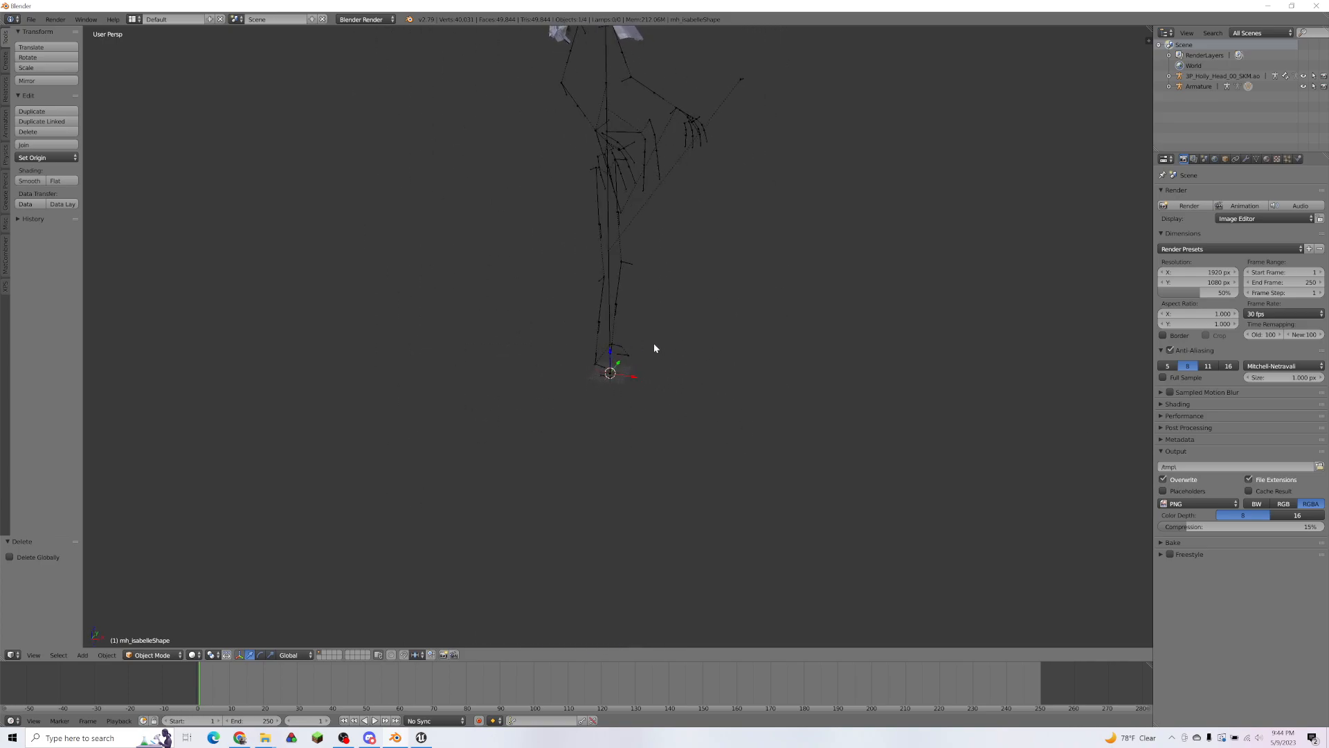
{"action": "type", "text": "s100"}
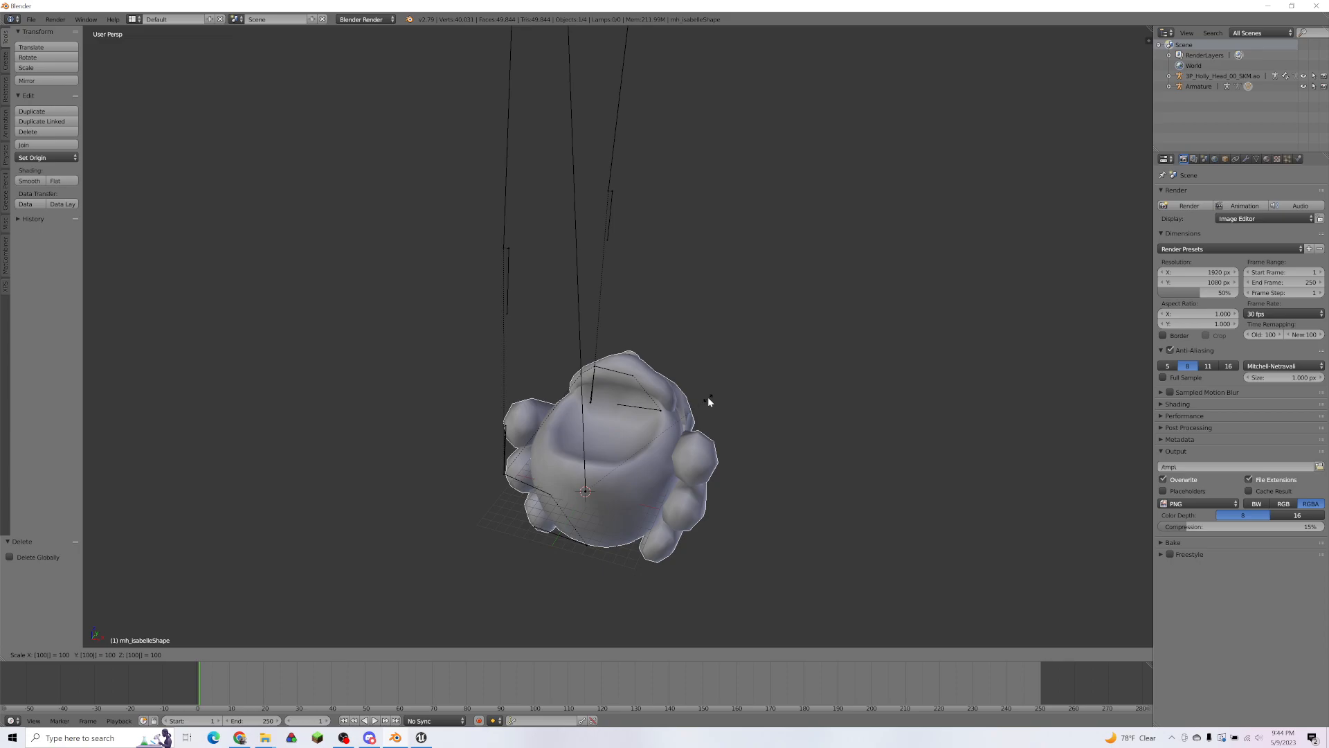
{"action": "key", "text": "Return"}
Step: Rotate the Isabelle head 90° about the global Z axis and 90° about the global Y axis
{"action": "scroll", "coordinate": [672, 333], "scroll_direction": "down", "scroll_amount": 5}
{"action": "middle_click_drag", "start_coordinate": [661, 312], "coordinate": [720, 446]}
{"action": "type", "text": "rz90"}
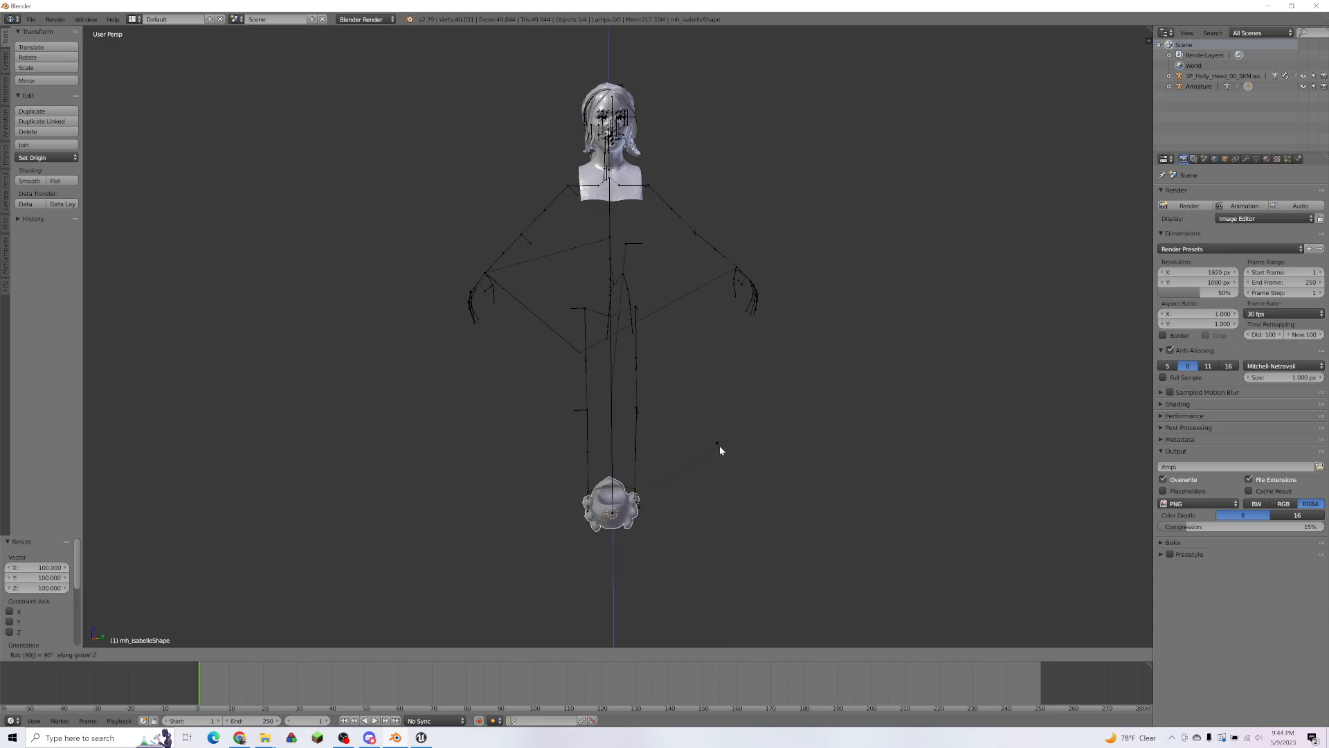
{"action": "key", "text": "Return"}
{"action": "type", "text": "ry90"}
{"action": "key", "text": "Return"}
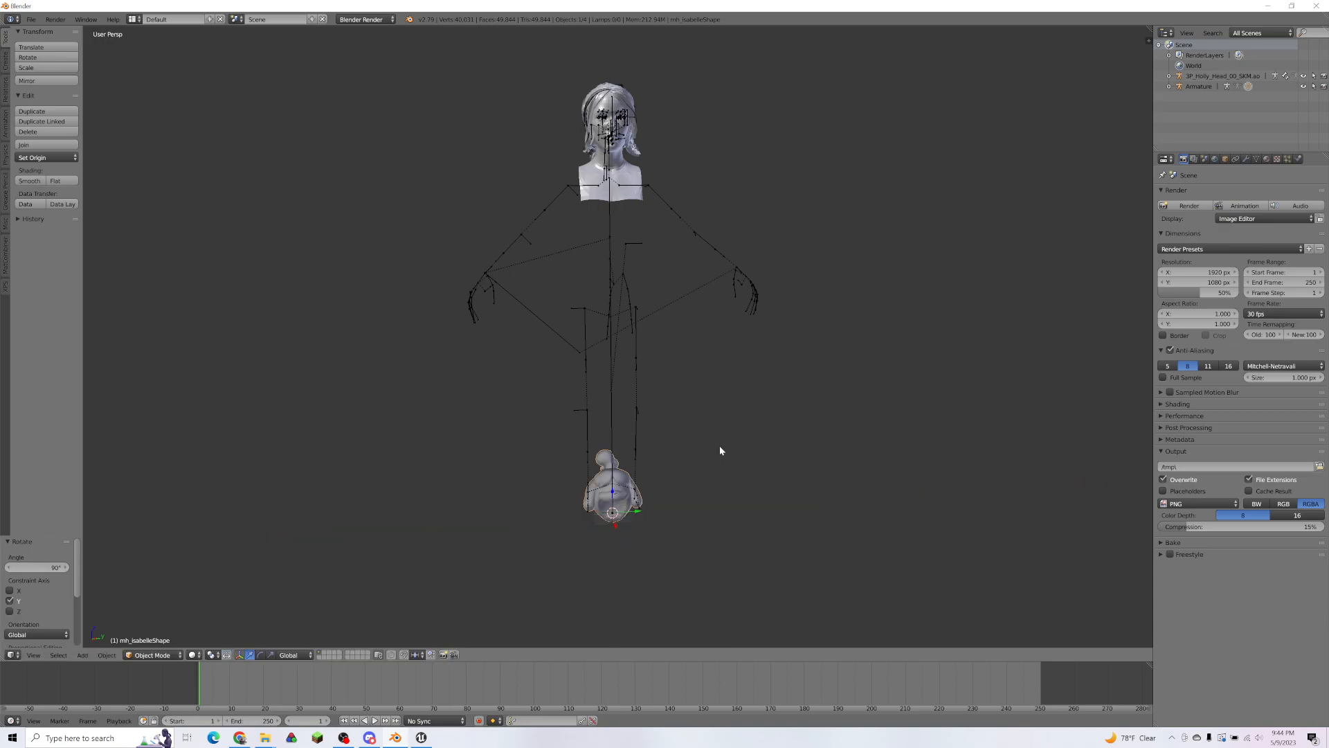
Step: Raise the Isabelle head about 153 units along Z to the height of Holly's head
{"action": "middle_click_drag", "start_coordinate": [720, 450], "coordinate": [642, 452]}
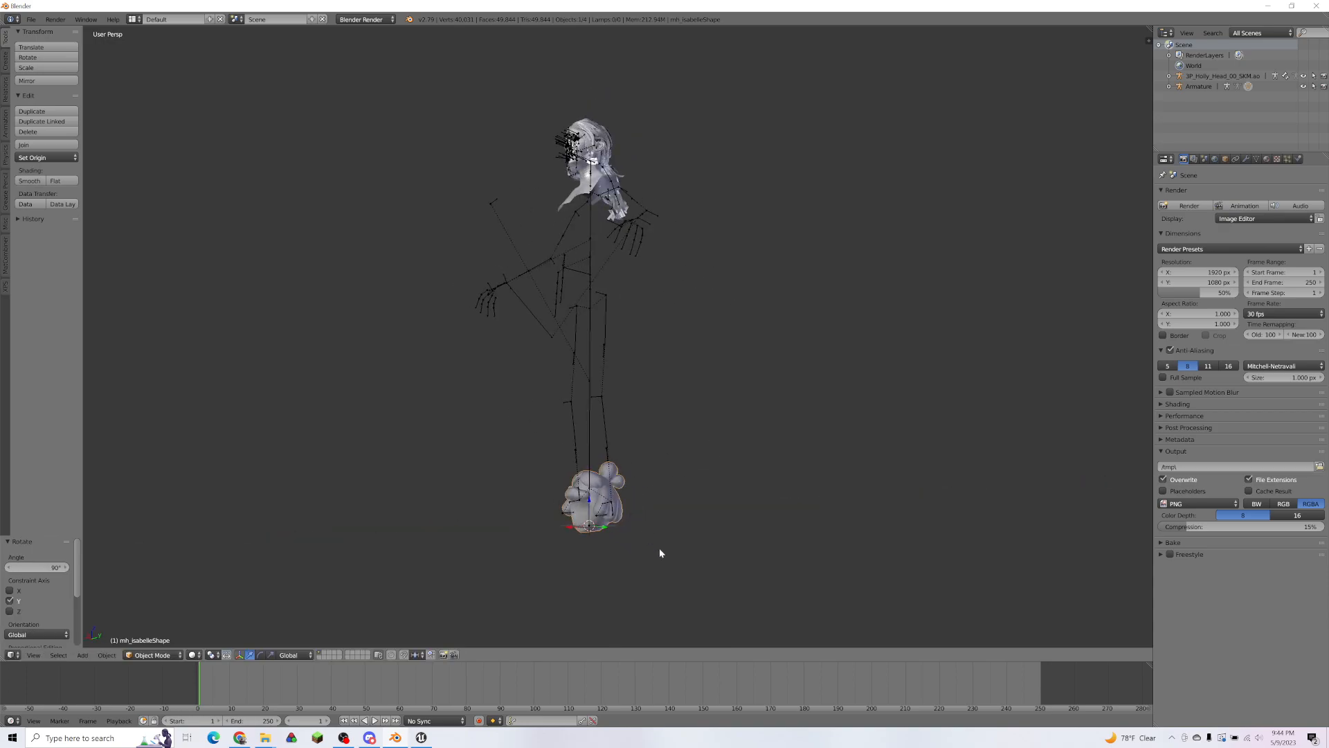
{"action": "key", "text": "g"}
{"action": "key", "text": "z"}
{"action": "left_click", "coordinate": [666, 194]}
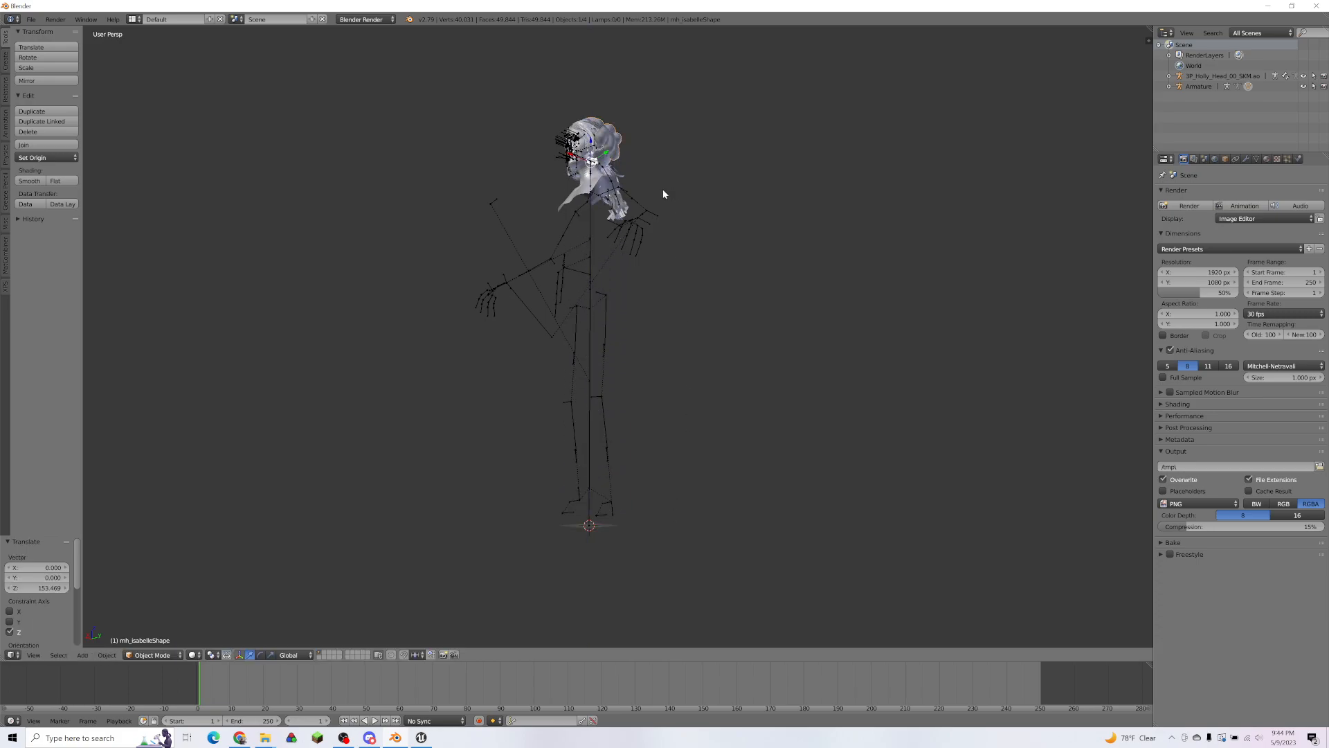
Step: Shift the Isabelle head about 5.1 units along X and lower it about 2.4 units along Z over Holly's head
{"action": "key", "text": "KP_Decimal"}
{"action": "scroll", "coordinate": [609, 295], "scroll_direction": "down", "scroll_amount": 4}
{"action": "middle_click_drag", "start_coordinate": [609, 295], "coordinate": [647, 395]}
{"action": "middle_click_drag", "start_coordinate": [648, 394], "coordinate": [652, 342], "text": "shift"}
{"action": "middle_click_drag", "start_coordinate": [623, 360], "coordinate": [692, 370]}
{"action": "scroll", "coordinate": [668, 407], "scroll_direction": "up", "scroll_amount": 1}
{"action": "scroll", "coordinate": [697, 367], "scroll_direction": "up", "scroll_amount": 1}
{"action": "key", "text": "g"}
{"action": "key", "text": "x"}
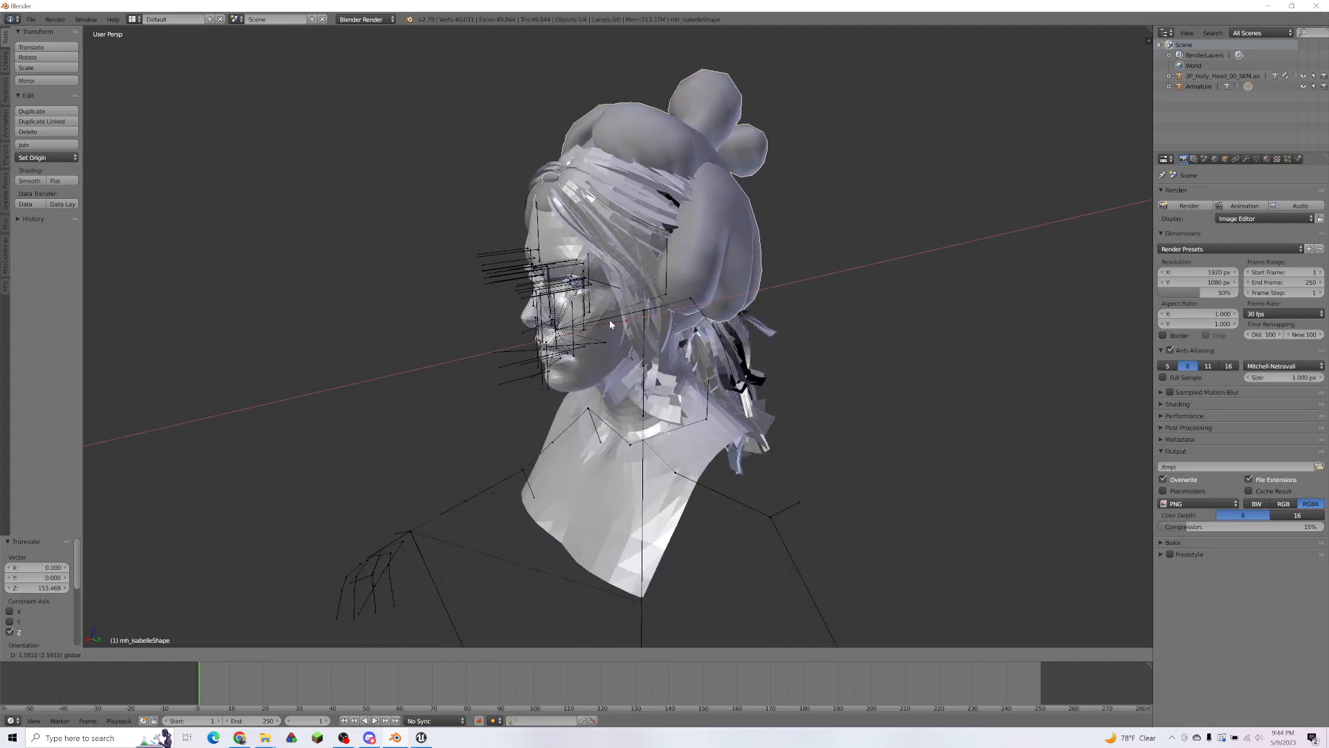
{"action": "left_click", "coordinate": [586, 335]}
{"action": "middle_click_drag", "start_coordinate": [586, 334], "coordinate": [719, 305]}
{"action": "key", "text": "g"}
{"action": "key", "text": "z"}
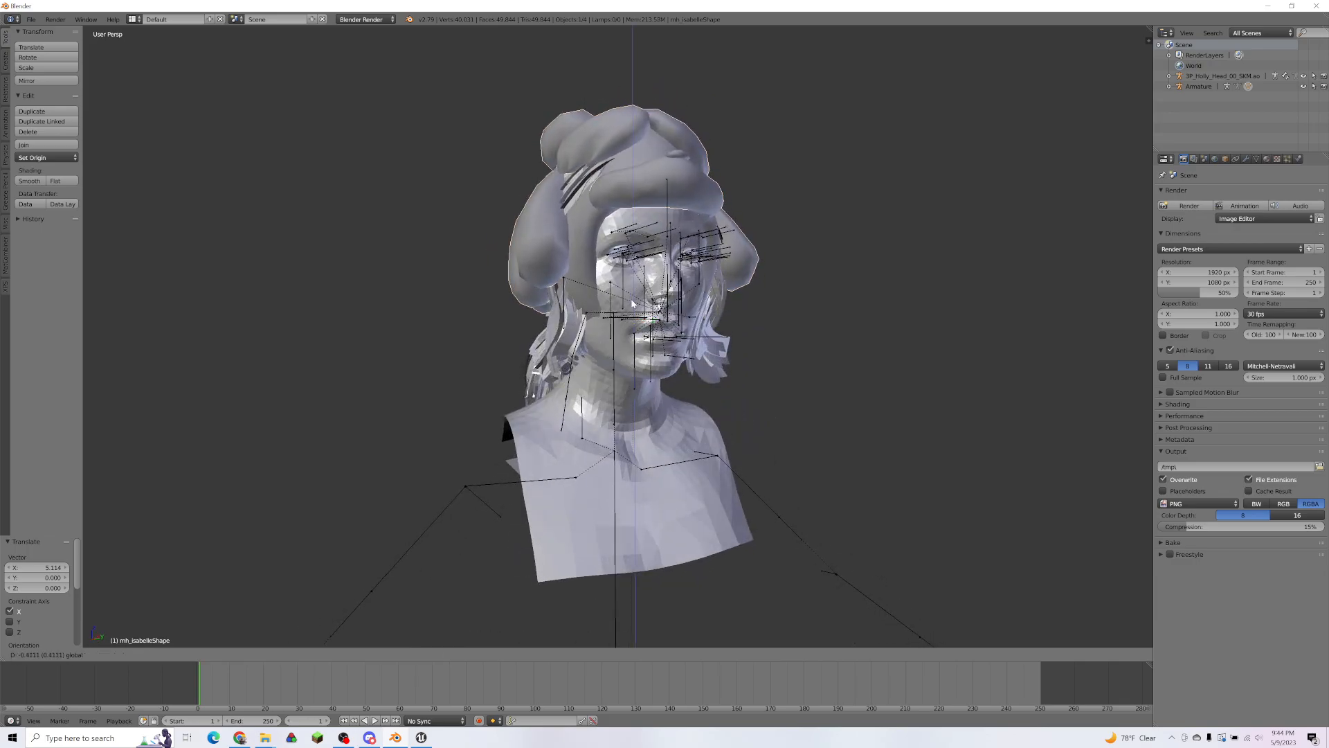
{"action": "left_click", "coordinate": [775, 302]}
Step: Scale the Isabelle head up about 1.35 times and readjust its height along Z around Holly's face
{"action": "key", "text": "s"}
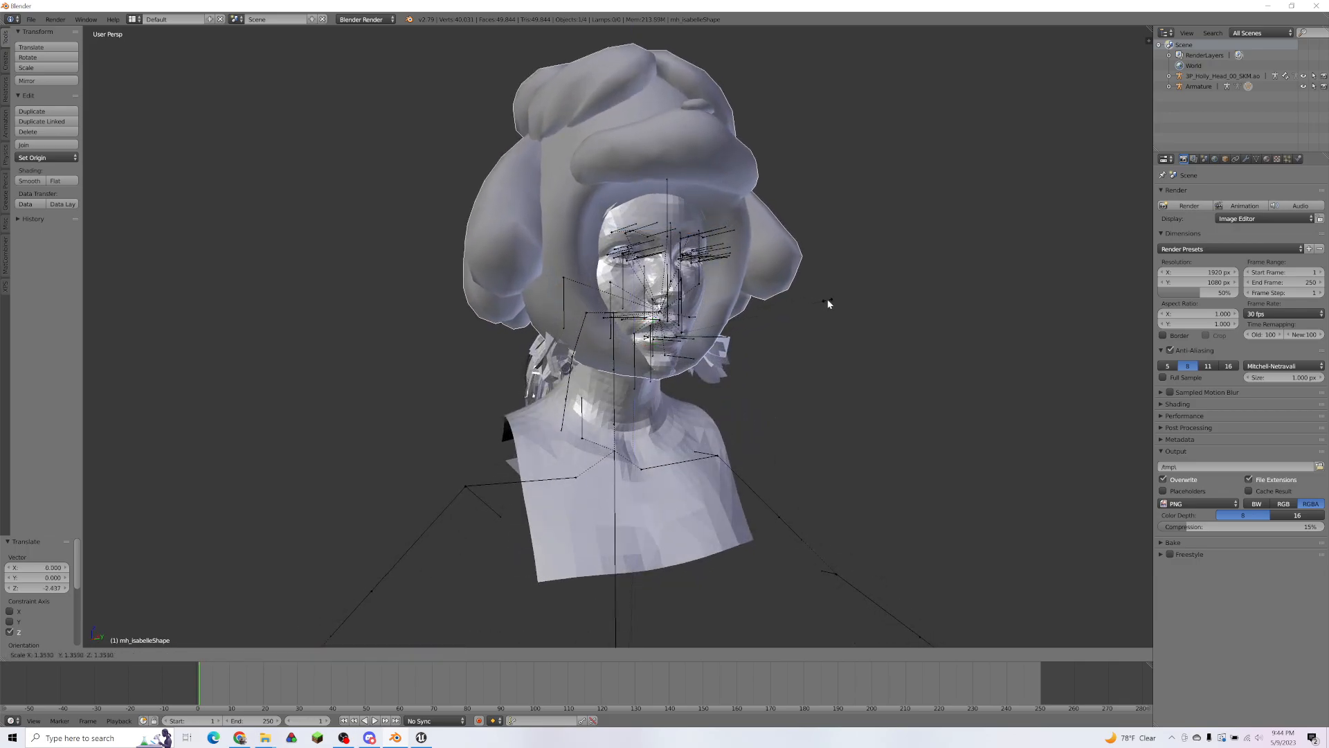
{"action": "left_click", "coordinate": [828, 302]}
{"action": "key", "text": "g"}
{"action": "key", "text": "z"}
{"action": "left_click", "coordinate": [634, 329]}
Step: Fine-tune the Isabelle head's position along X and raise it about 0.5 units along Z to frame Holly's face
{"action": "middle_click_drag", "start_coordinate": [634, 329], "coordinate": [832, 357]}
{"action": "key", "text": "g"}
{"action": "key", "text": "x"}
{"action": "left_click", "coordinate": [759, 349]}
{"action": "key", "text": "g"}
{"action": "key", "text": "z"}
{"action": "left_click", "coordinate": [616, 354]}
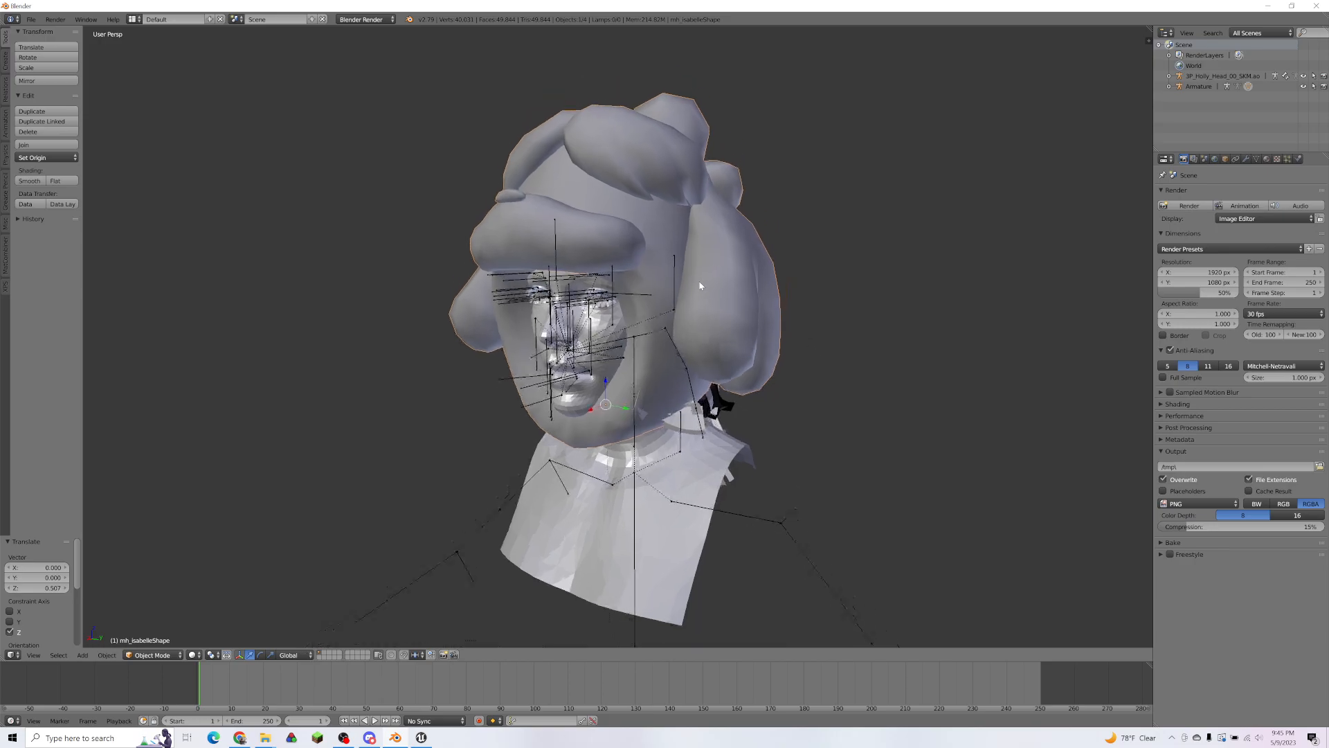
Step: Try smooth and flat shading on the Isabelle head
{"action": "scroll", "coordinate": [699, 277], "scroll_direction": "up", "scroll_amount": 4}
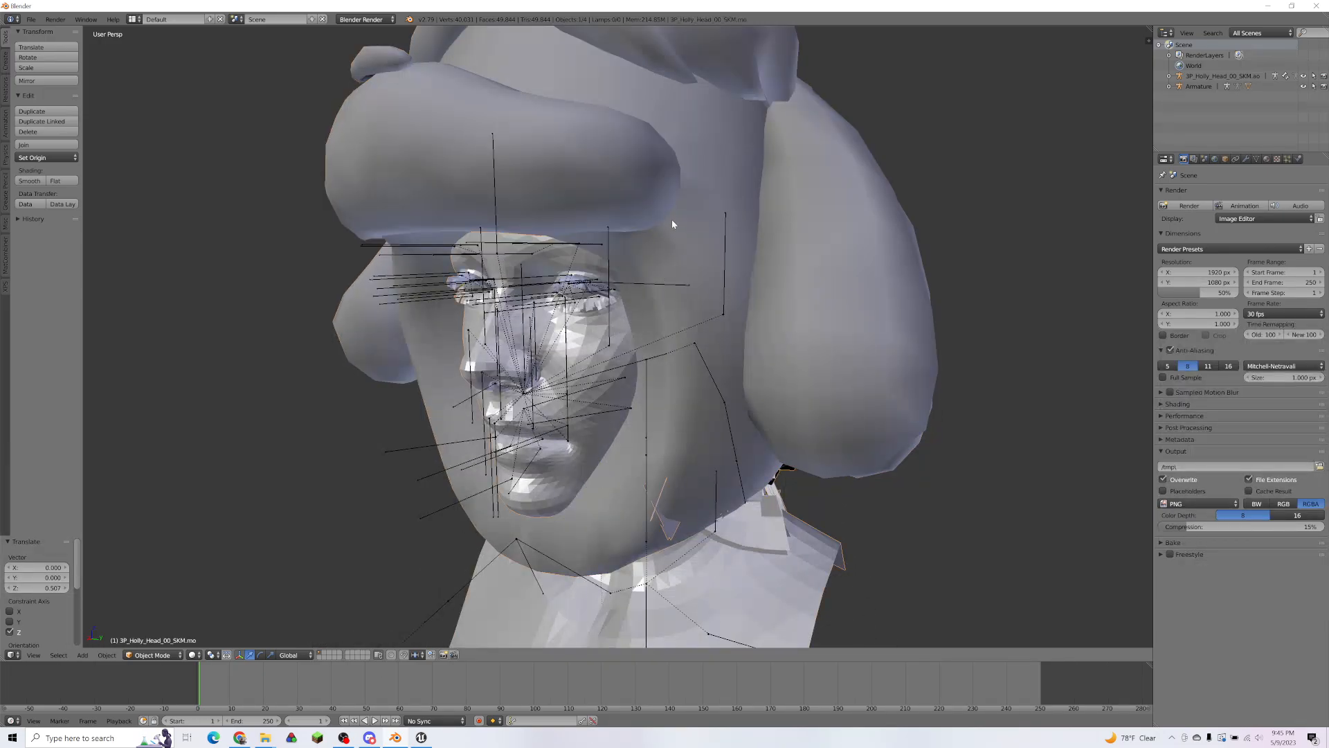
{"action": "left_click", "coordinate": [29, 181]}
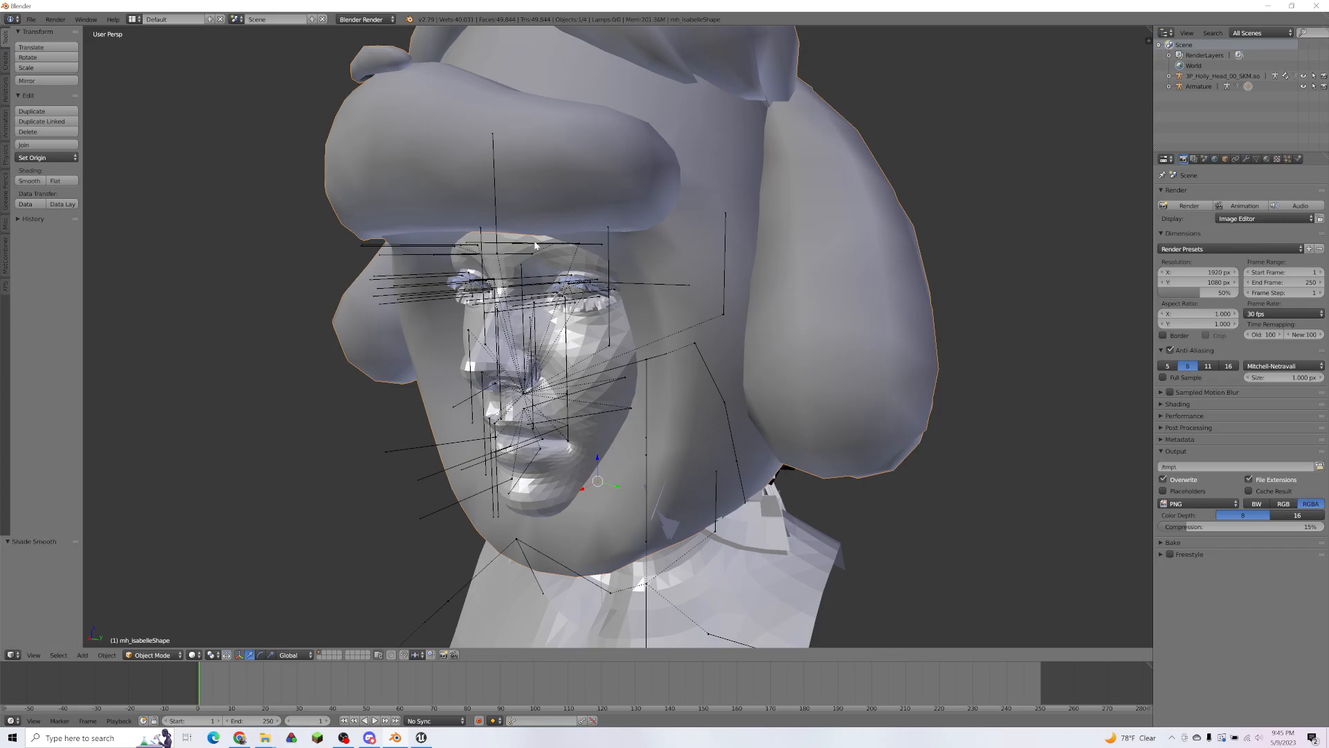
{"action": "right_click", "coordinate": [630, 167]}
{"action": "right_click", "coordinate": [612, 217]}
{"action": "left_click", "coordinate": [56, 181]}
Step: Apply smooth shading to Holly's head mesh
{"action": "middle_click_drag", "start_coordinate": [201, 201], "coordinate": [587, 302]}
{"action": "scroll", "coordinate": [748, 362], "scroll_direction": "down", "scroll_amount": 3}
{"action": "middle_click_drag", "start_coordinate": [792, 358], "coordinate": [684, 377]}
{"action": "scroll", "coordinate": [751, 346], "scroll_direction": "up", "scroll_amount": 1}
{"action": "middle_click_drag", "start_coordinate": [757, 344], "coordinate": [737, 330]}
{"action": "right_click", "coordinate": [679, 316]}
{"action": "left_click", "coordinate": [29, 181]}
Step: Select the Isabelle head and apply smooth shading to it
{"action": "scroll", "coordinate": [735, 321], "scroll_direction": "up", "scroll_amount": 5}
{"action": "scroll", "coordinate": [736, 320], "scroll_direction": "down", "scroll_amount": 2}
{"action": "middle_click_drag", "start_coordinate": [735, 320], "coordinate": [687, 320]}
{"action": "scroll", "coordinate": [687, 315], "scroll_direction": "down", "scroll_amount": 1}
{"action": "right_click", "coordinate": [690, 225]}
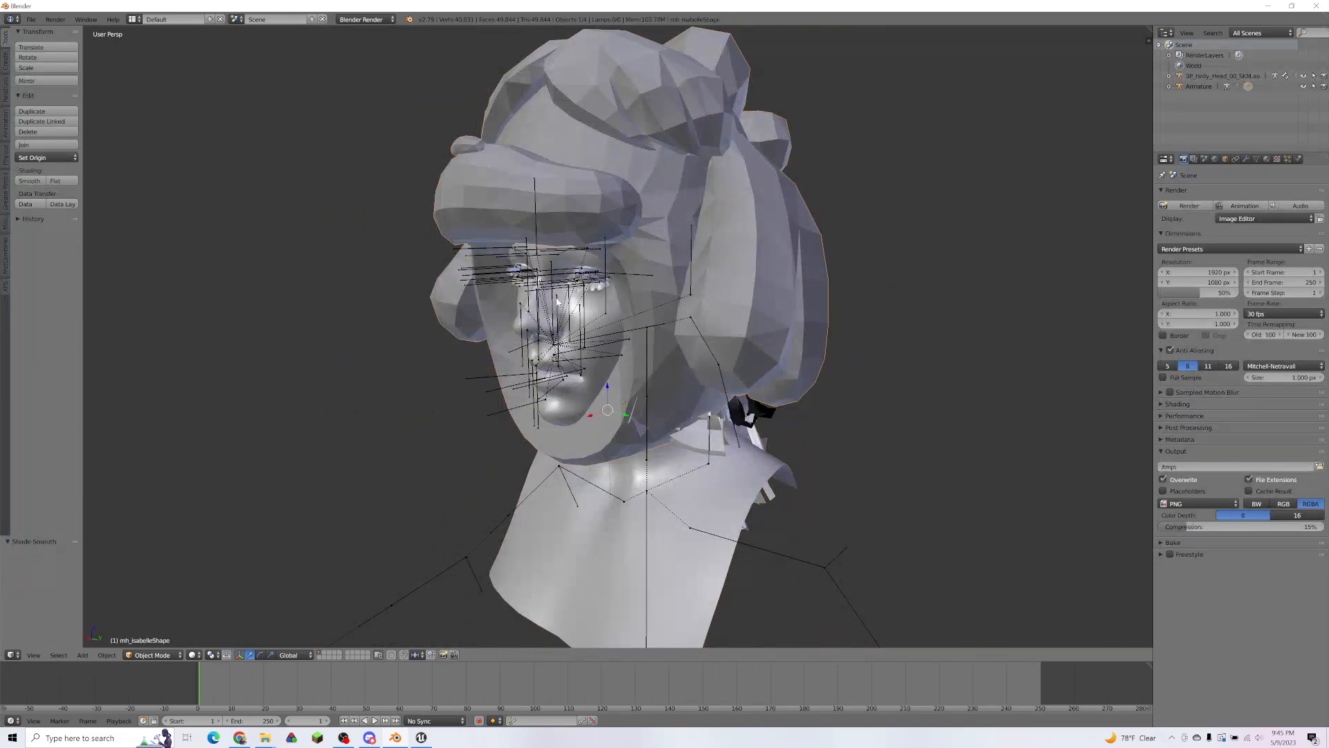
{"action": "middle_click_drag", "start_coordinate": [465, 311], "coordinate": [478, 299]}
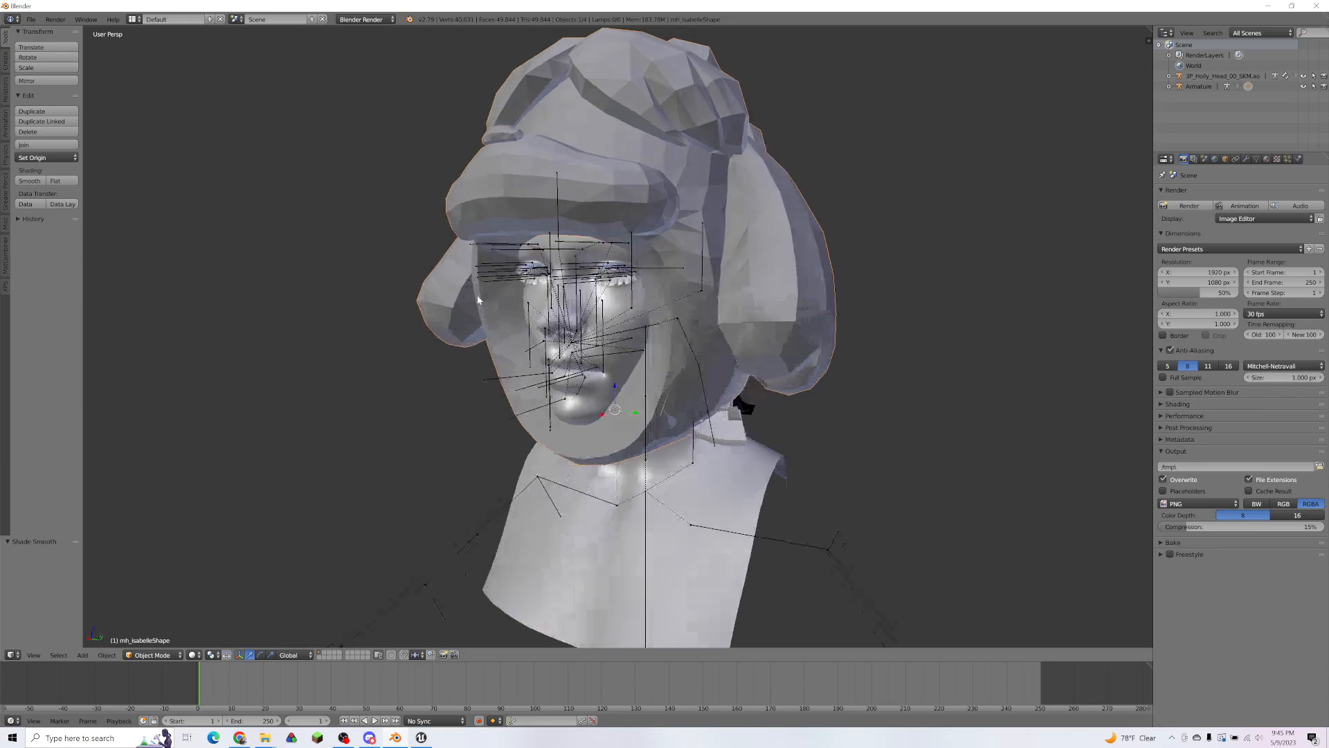
{"action": "left_click", "coordinate": [29, 181]}
Step: Try a Subdivision Surface modifier on the Isabelle head and remove it again
{"action": "middle_click_drag", "start_coordinate": [741, 272], "coordinate": [1305, 260]}
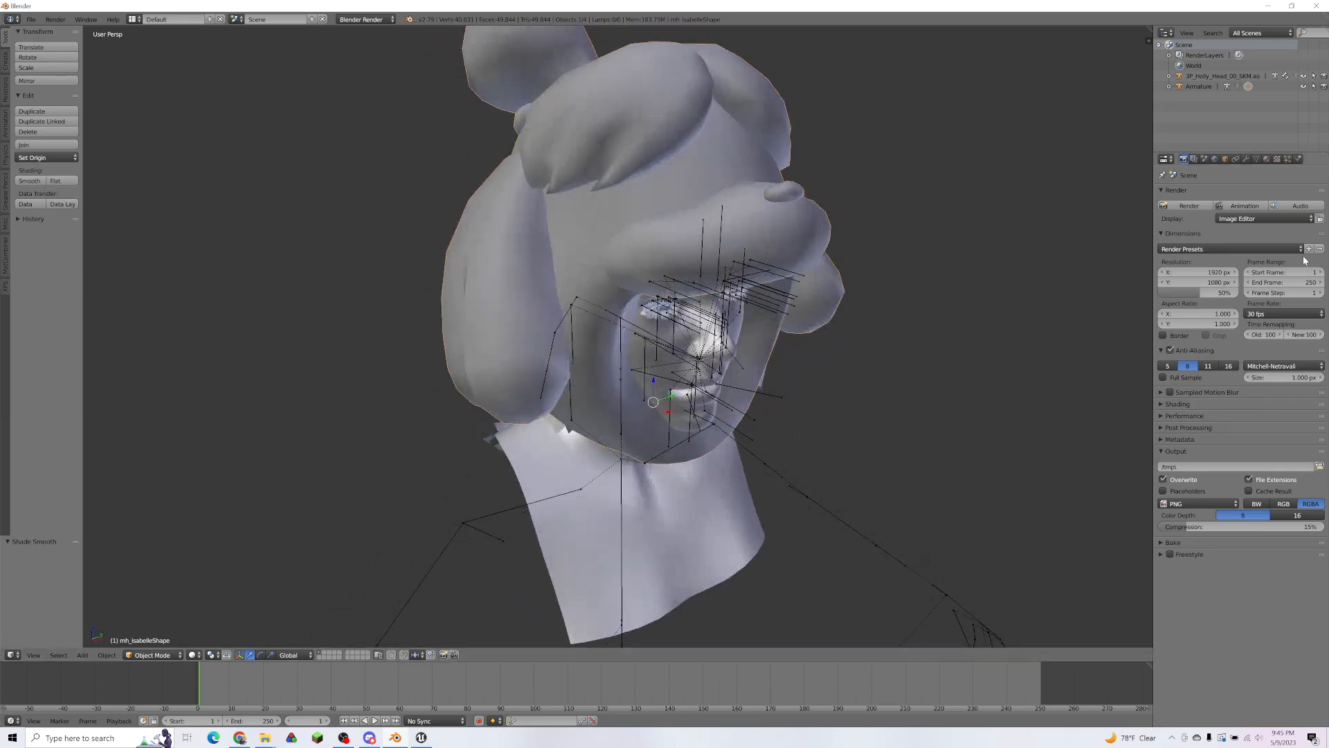
{"action": "left_click", "coordinate": [1247, 159]}
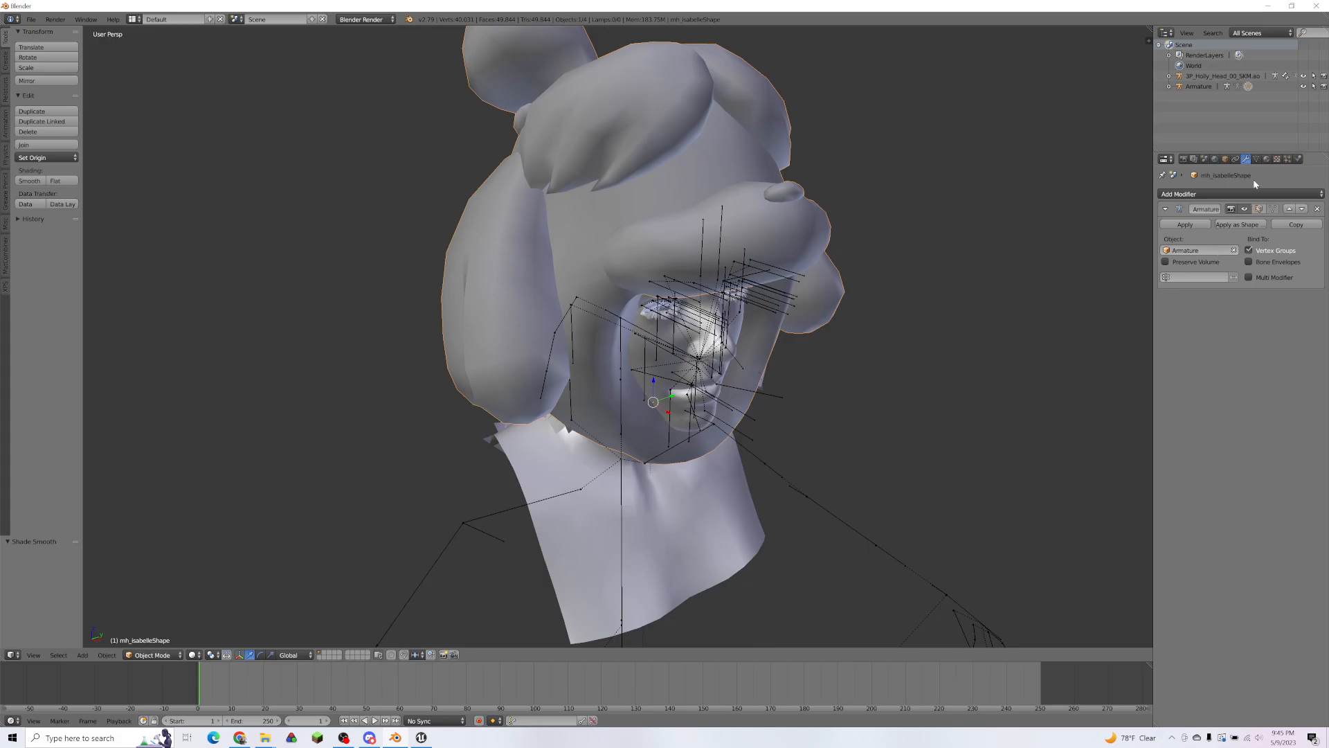
{"action": "left_click", "coordinate": [1257, 160]}
{"action": "left_click", "coordinate": [1247, 160]}
{"action": "left_click", "coordinate": [1239, 194]}
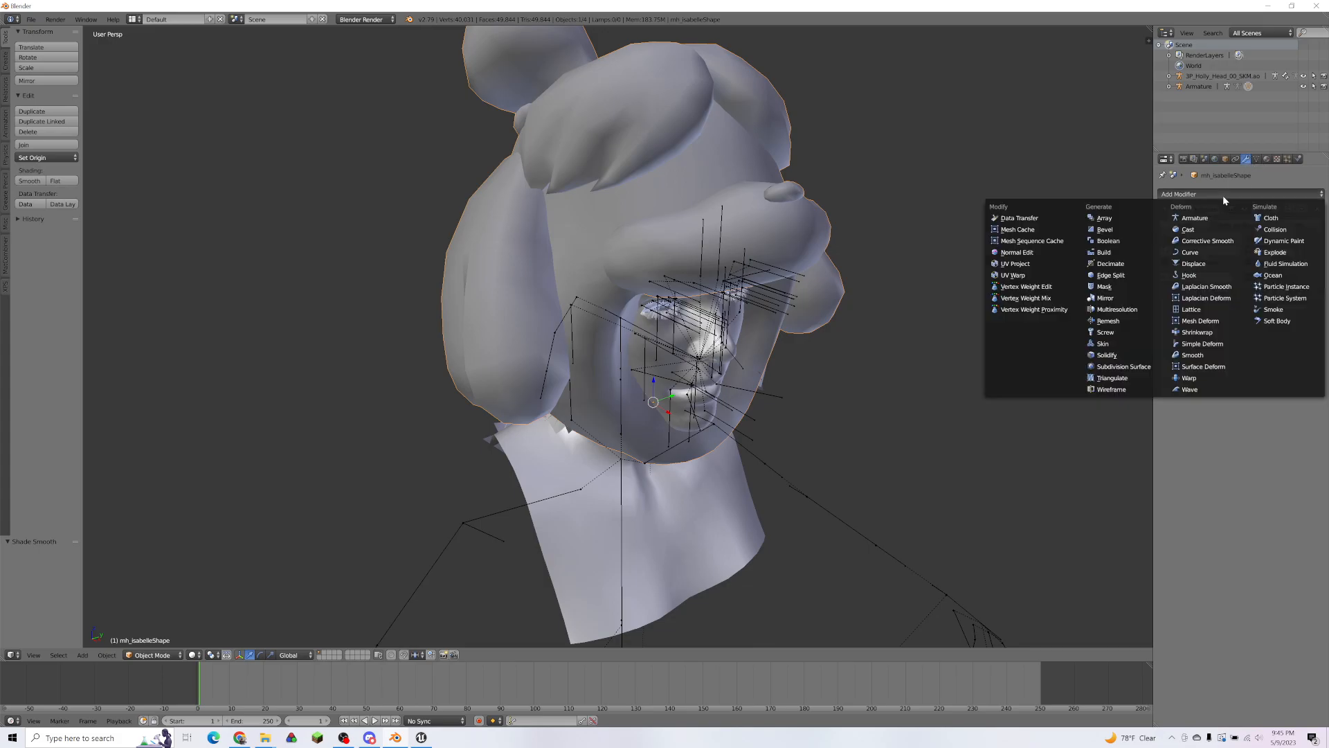
{"action": "left_click", "coordinate": [1038, 359]}
{"action": "middle_click_drag", "start_coordinate": [865, 263], "coordinate": [729, 256]}
{"action": "scroll", "coordinate": [1035, 235], "scroll_direction": "up", "scroll_amount": 4}
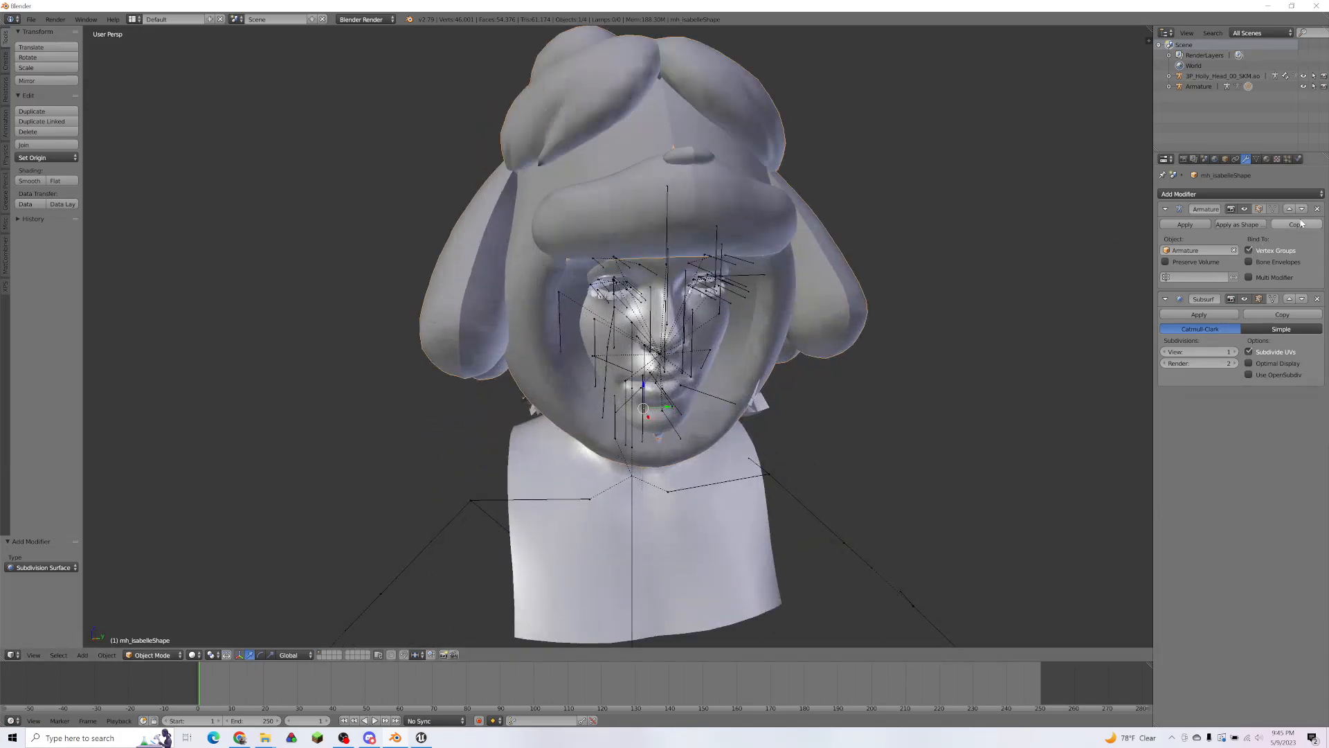
{"action": "left_click", "coordinate": [1317, 298]}
{"action": "middle_click_drag", "start_coordinate": [815, 281], "coordinate": [721, 281]}
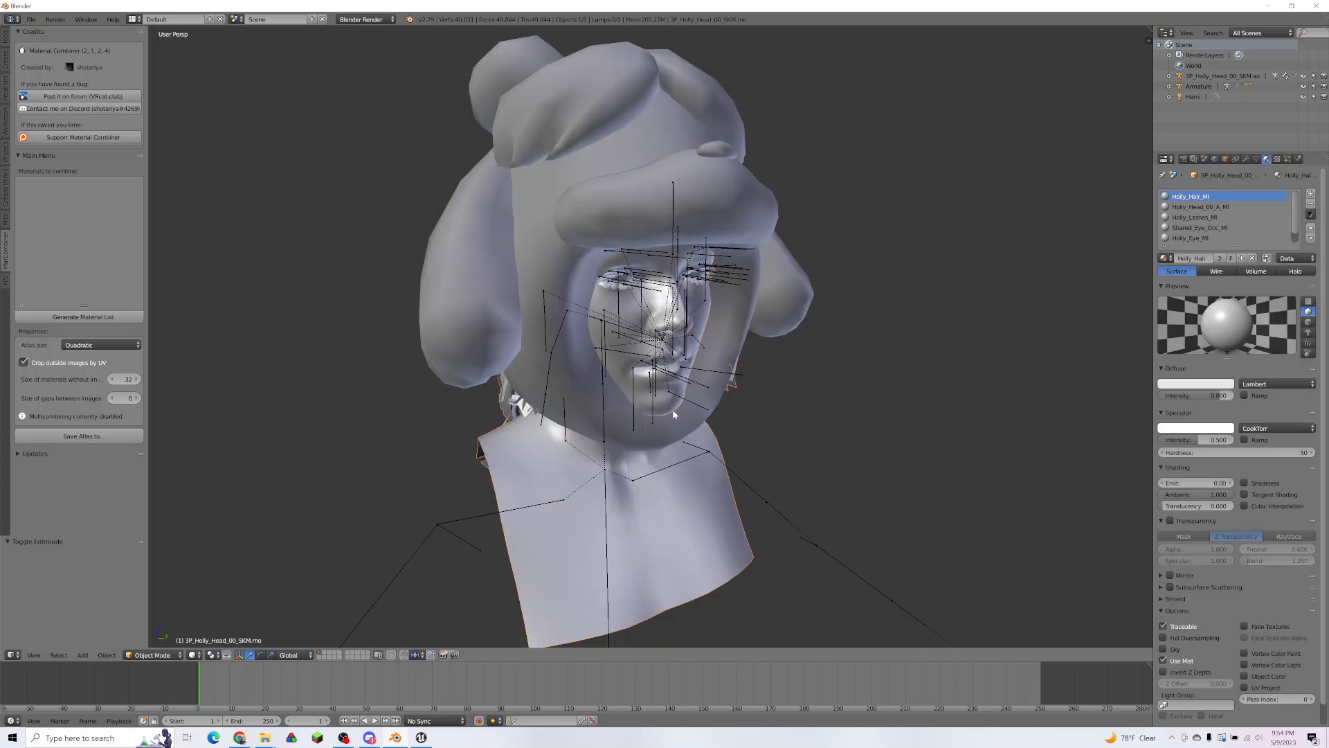
Step: Select Holly's head mesh and set the viewport shading to Material to view both heads with their materials
{"action": "middle_click_drag", "start_coordinate": [766, 385], "coordinate": [594, 326]}
{"action": "right_click", "coordinate": [619, 308]}
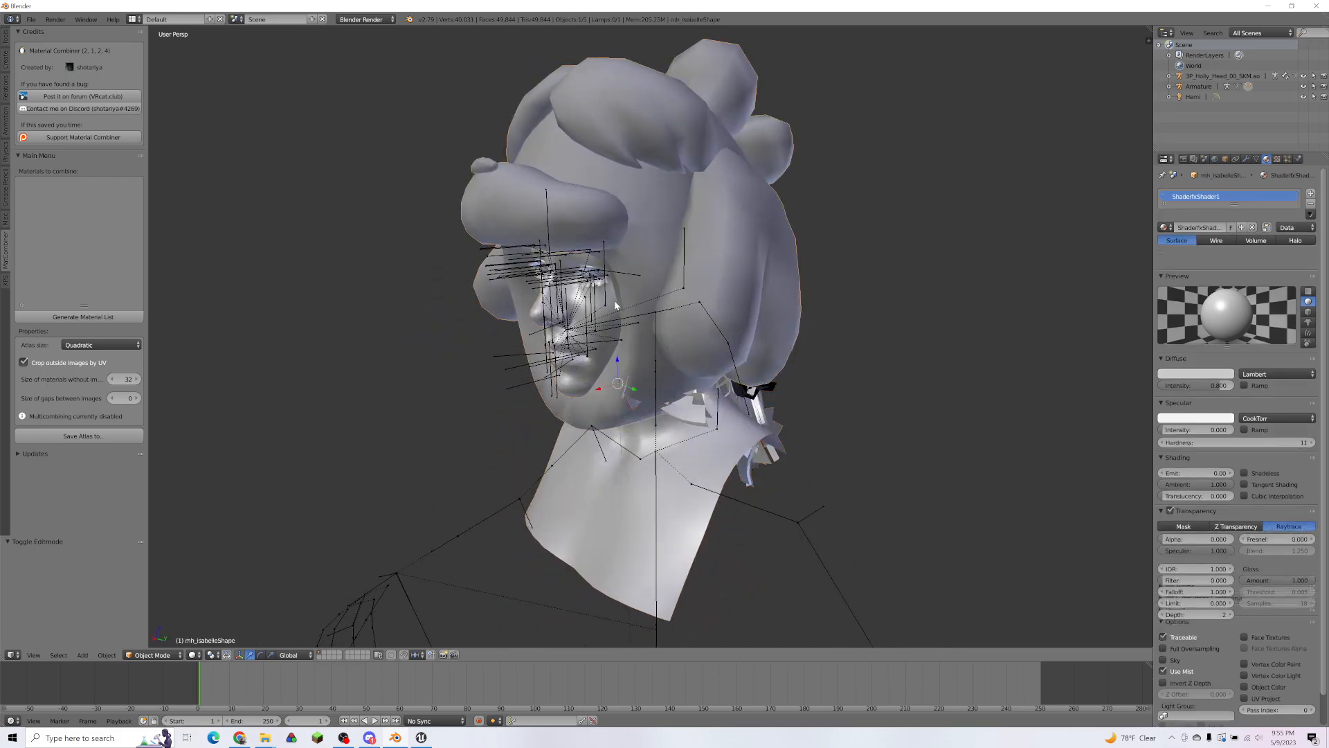
{"action": "right_click", "coordinate": [567, 451]}
{"action": "middle_click_drag", "start_coordinate": [567, 451], "coordinate": [331, 627]}
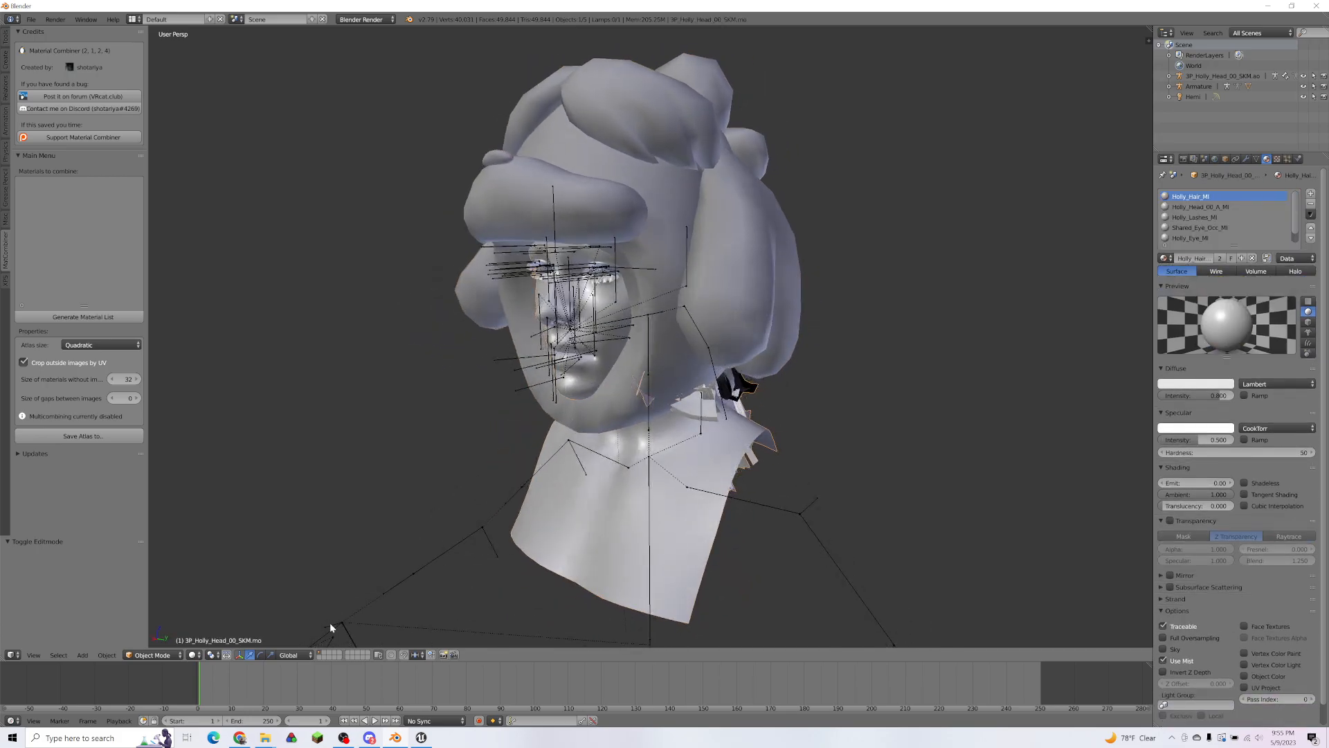
{"action": "left_click", "coordinate": [213, 655]}
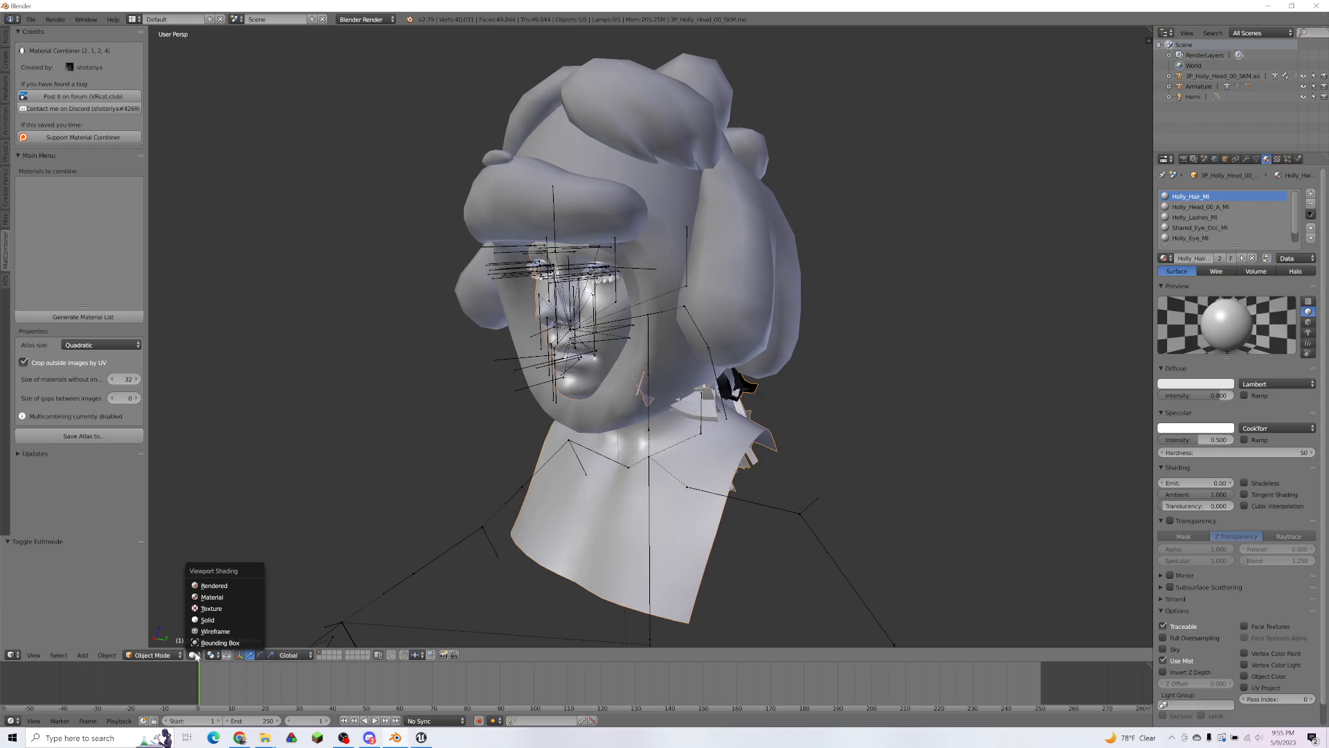
{"action": "left_click", "coordinate": [220, 598]}
{"action": "middle_click_drag", "start_coordinate": [657, 365], "coordinate": [523, 228]}
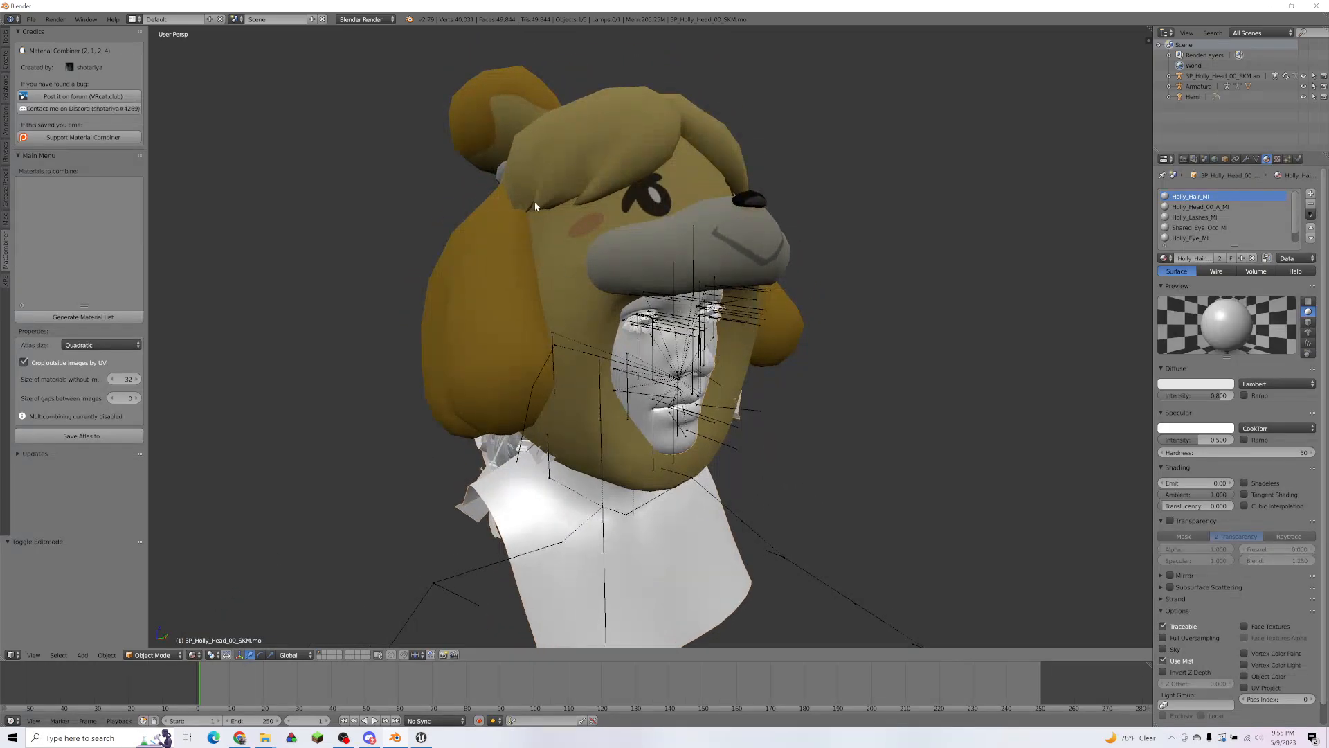
{"action": "scroll", "coordinate": [678, 375], "scroll_direction": "up", "scroll_amount": 3}
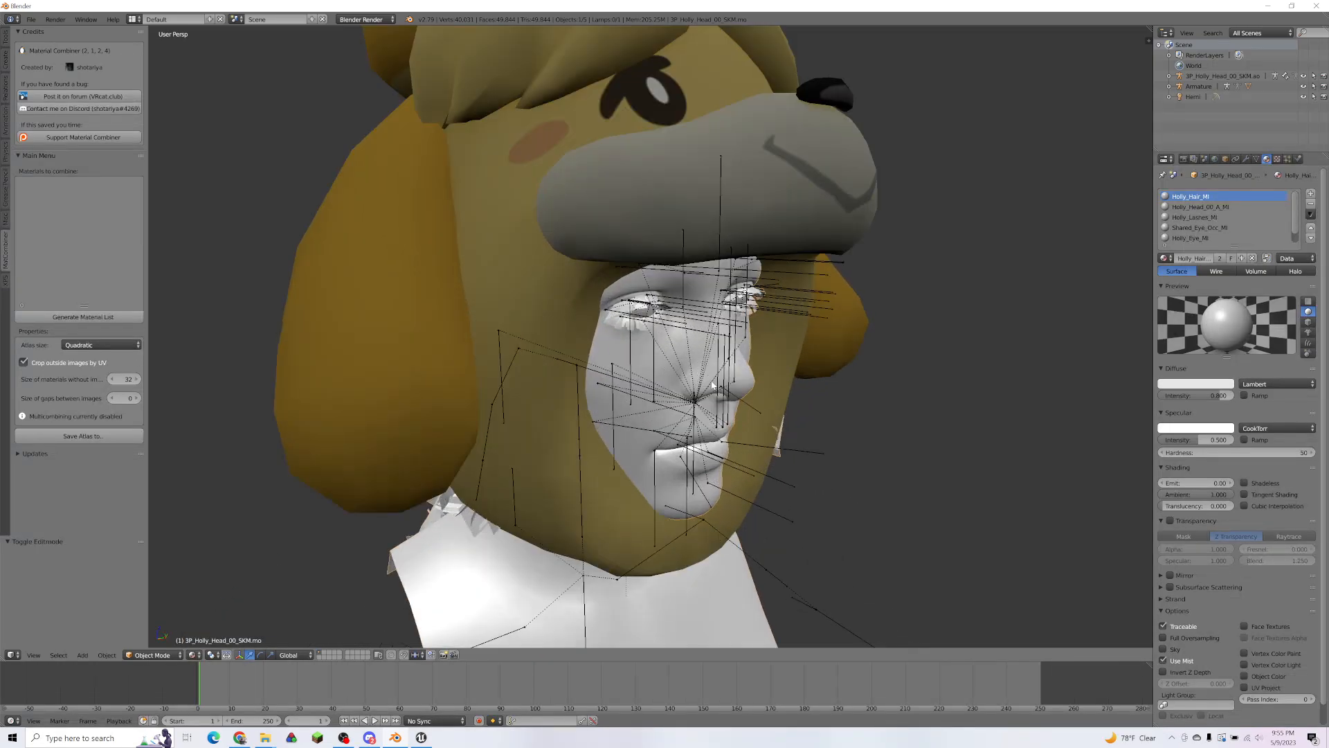
{"action": "middle_click_drag", "start_coordinate": [729, 380], "coordinate": [523, 278]}
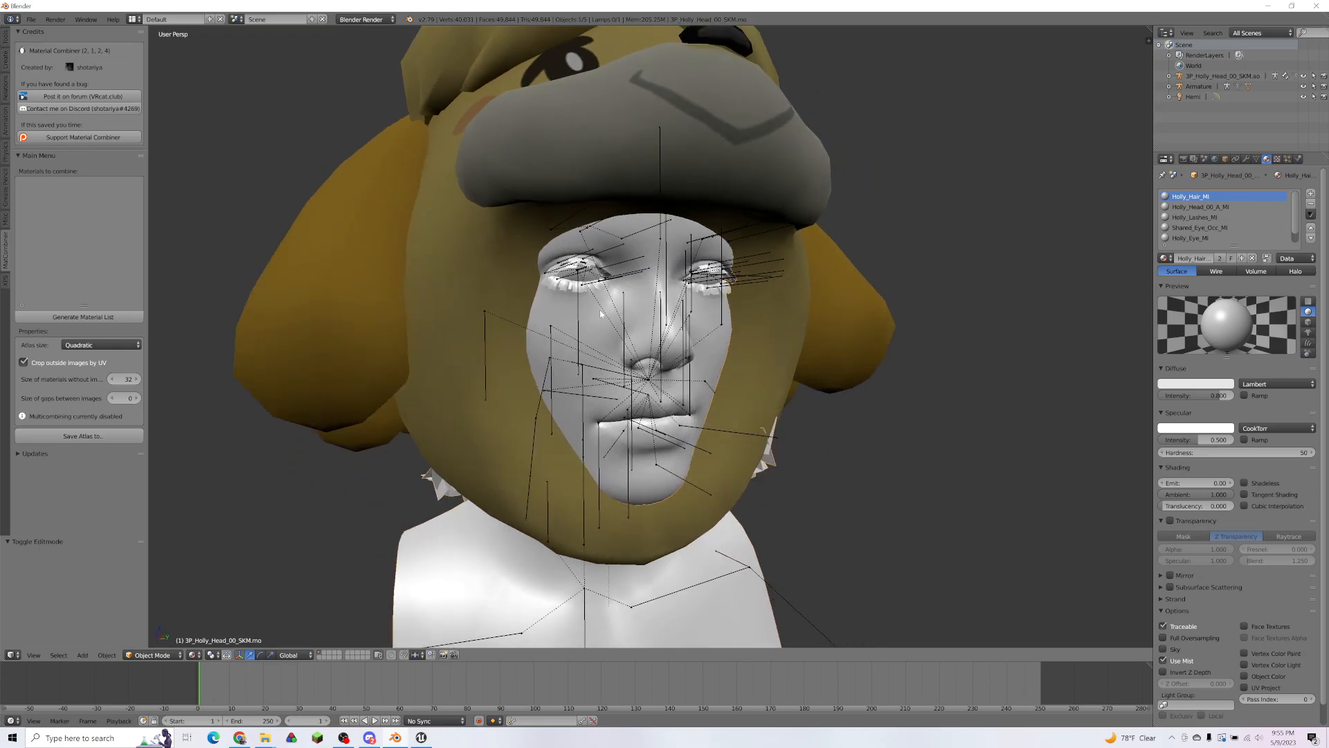
Step: Switch to File Explorer and browse from the exported Holly folder to Meshes\Base\Heads\Head_00\Textures
{"action": "mouse_move", "coordinate": [266, 737]}
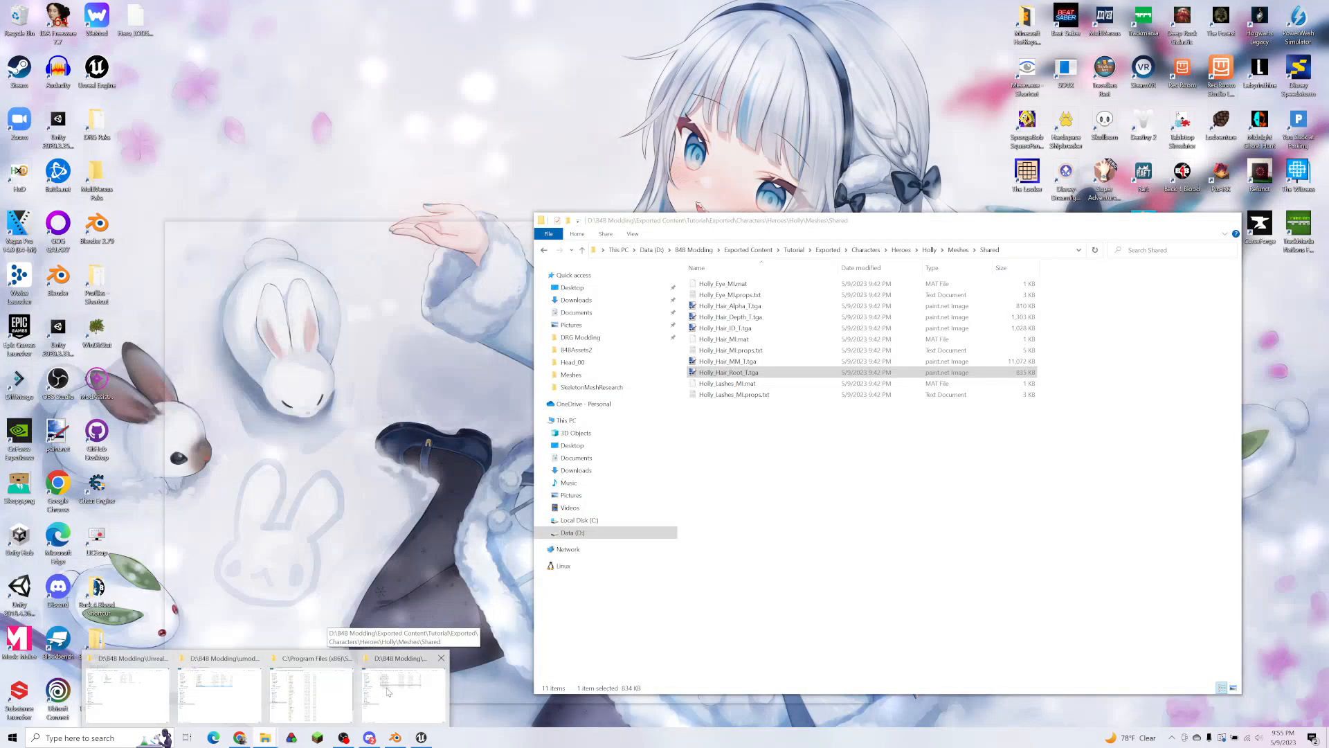
{"action": "left_click", "coordinate": [389, 692]}
{"action": "left_click", "coordinate": [929, 251]}
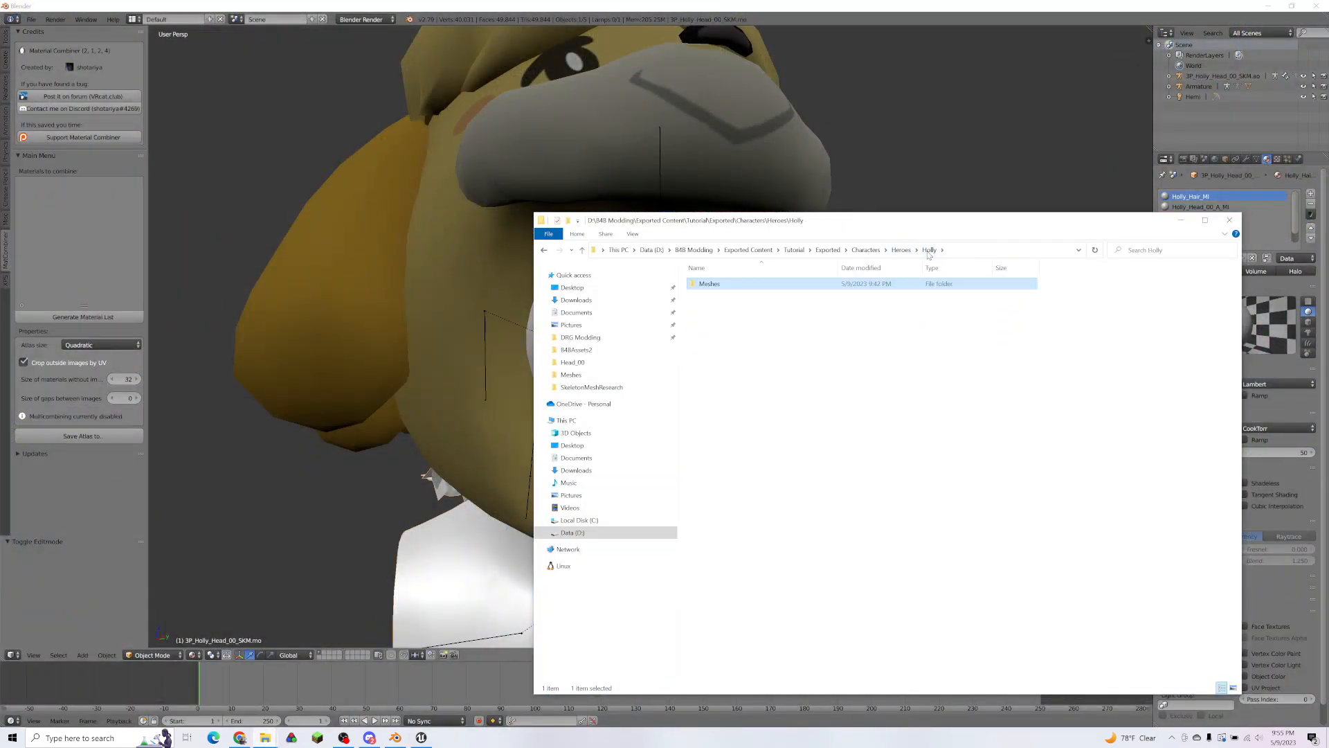
{"action": "double_click", "coordinate": [749, 290]}
{"action": "double_click", "coordinate": [752, 286]}
{"action": "double_click", "coordinate": [727, 285]}
{"action": "double_click", "coordinate": [720, 286]}
{"action": "double_click", "coordinate": [738, 296]}
Step: Open Holly_Head_00_A_BC_T.tga in paint.net and examine the face texture up close
{"action": "left_click", "coordinate": [767, 285]}
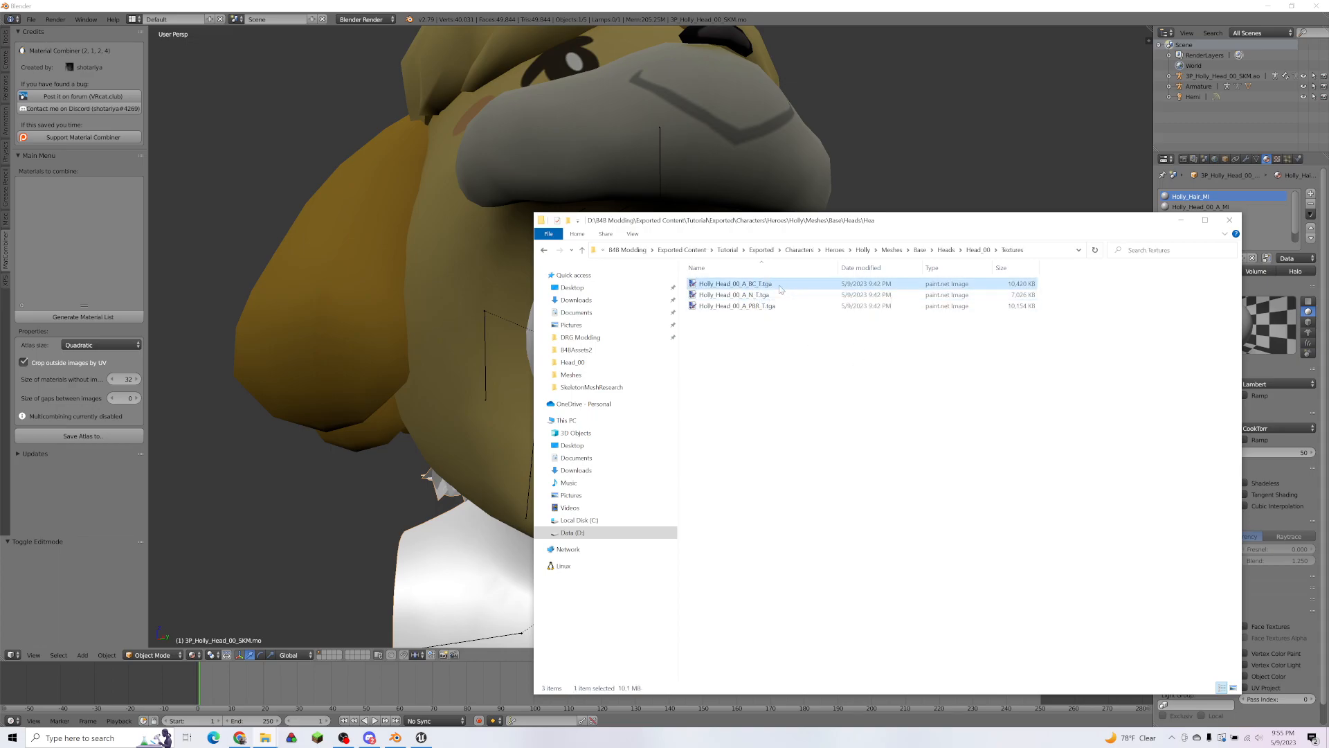
{"action": "double_click", "coordinate": [781, 289]}
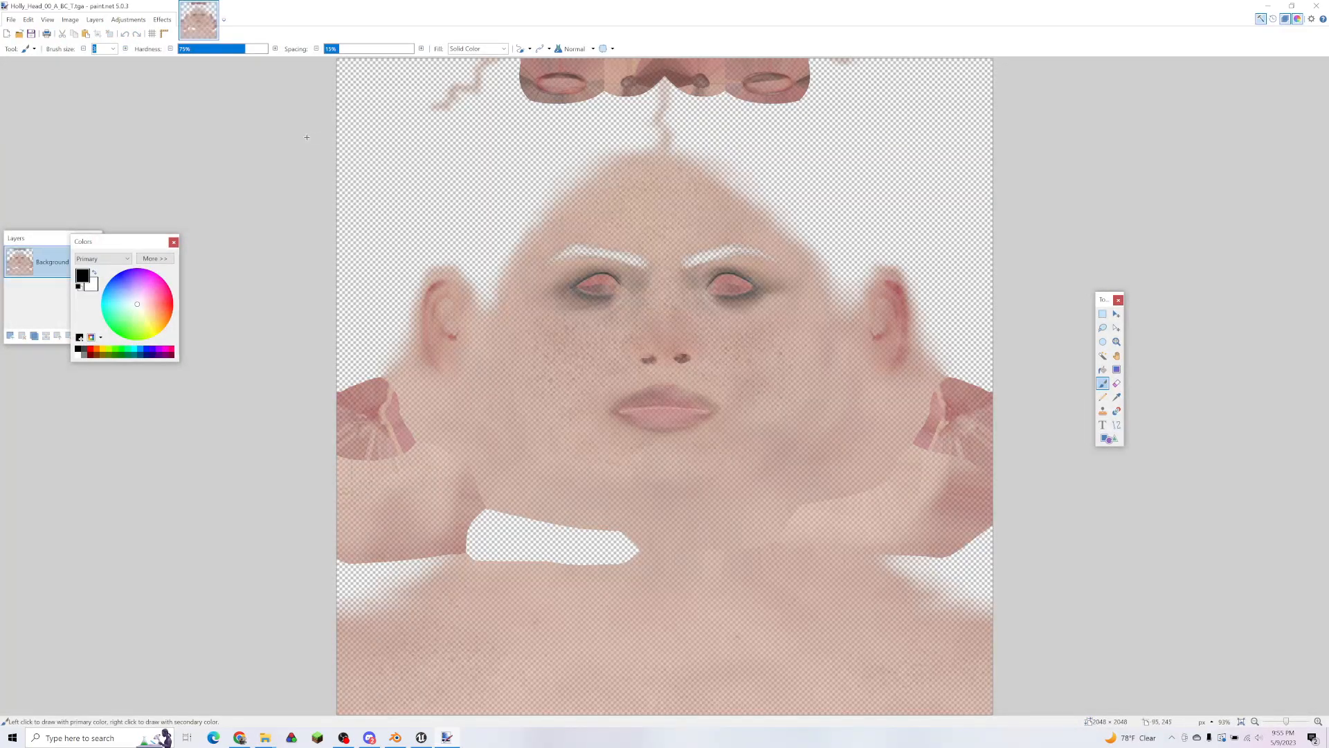
{"action": "scroll", "coordinate": [646, 444], "scroll_direction": "up", "scroll_amount": 2, "text": "ctrl"}
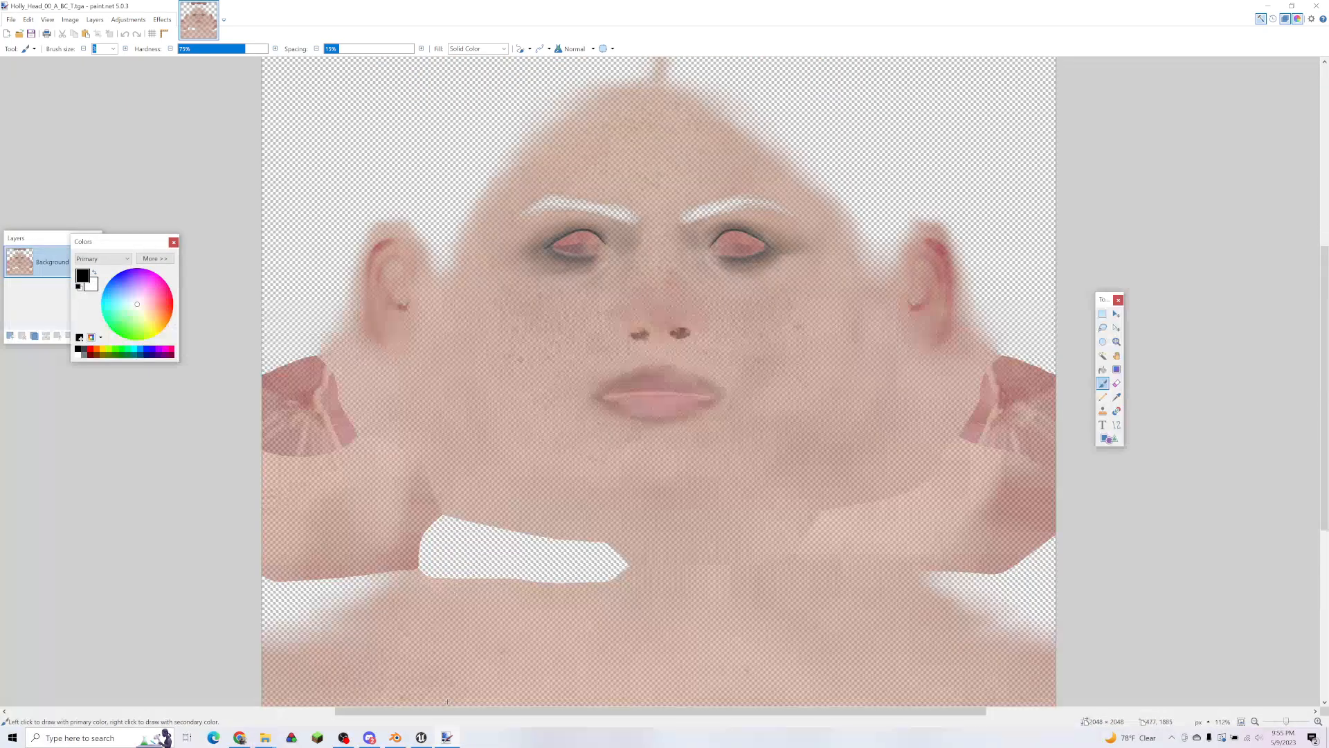
Step: Switch to Blender and add a new image texture to the Holly_Head_00_A_MI material
{"action": "left_click", "coordinate": [407, 739]}
{"action": "left_click", "coordinate": [1205, 207]}
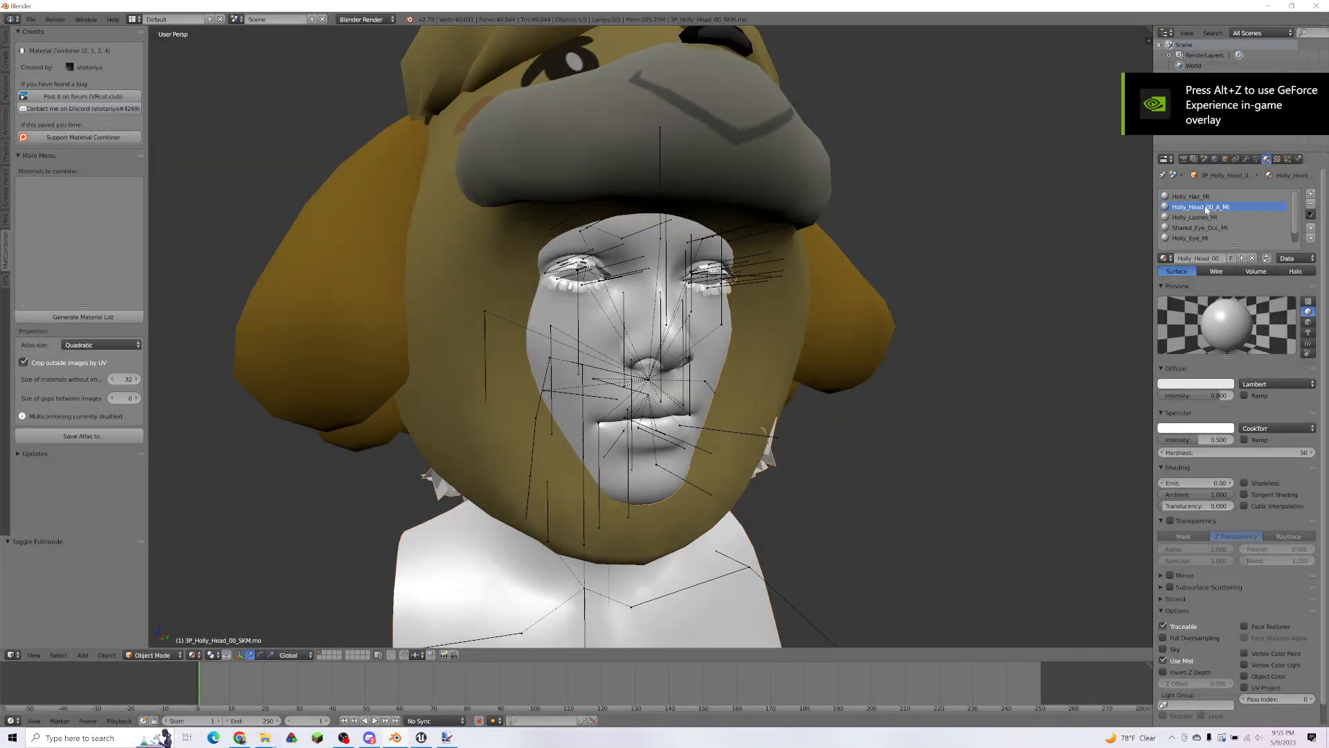
{"action": "left_click", "coordinate": [1277, 160]}
{"action": "left_click", "coordinate": [1225, 274]}
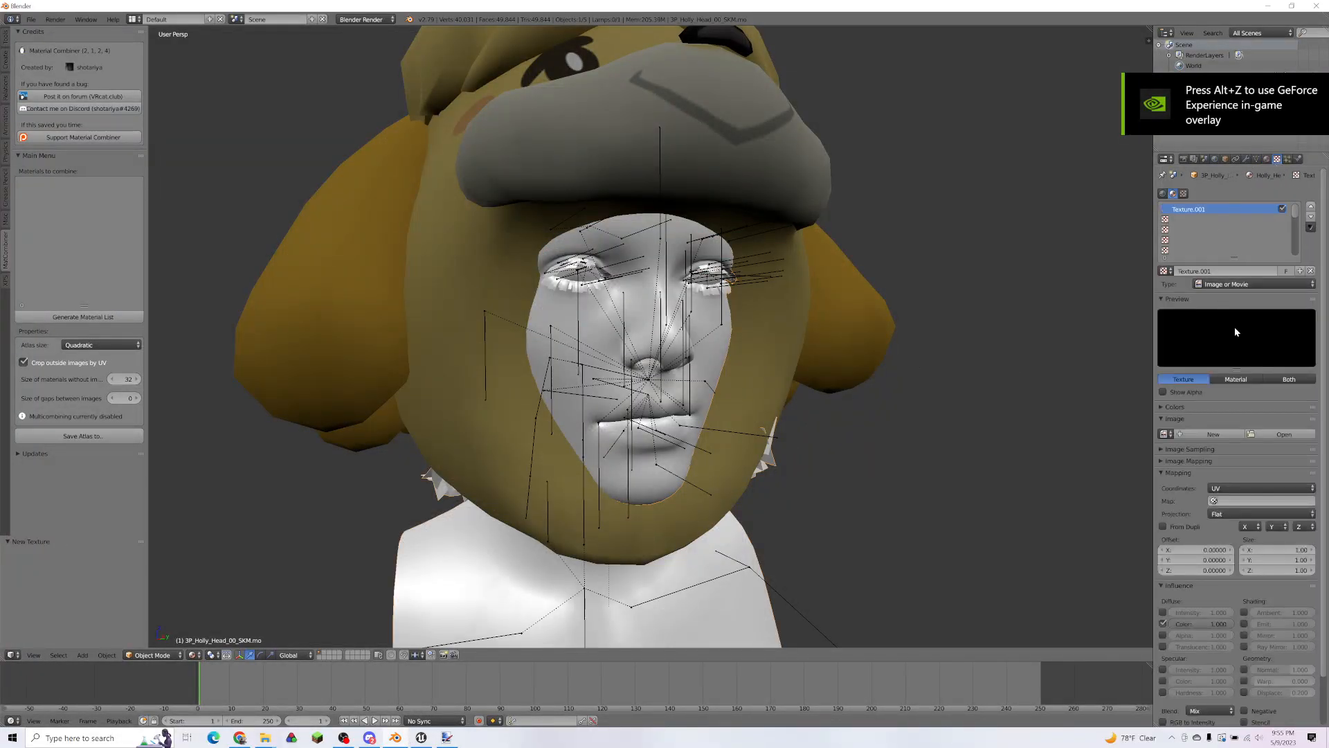
Step: Load Holly_Head_00_A_BC_T.tga from the exported Textures folder as the new texture's image and check it on Holly's head
{"action": "left_click", "coordinate": [1262, 433]}
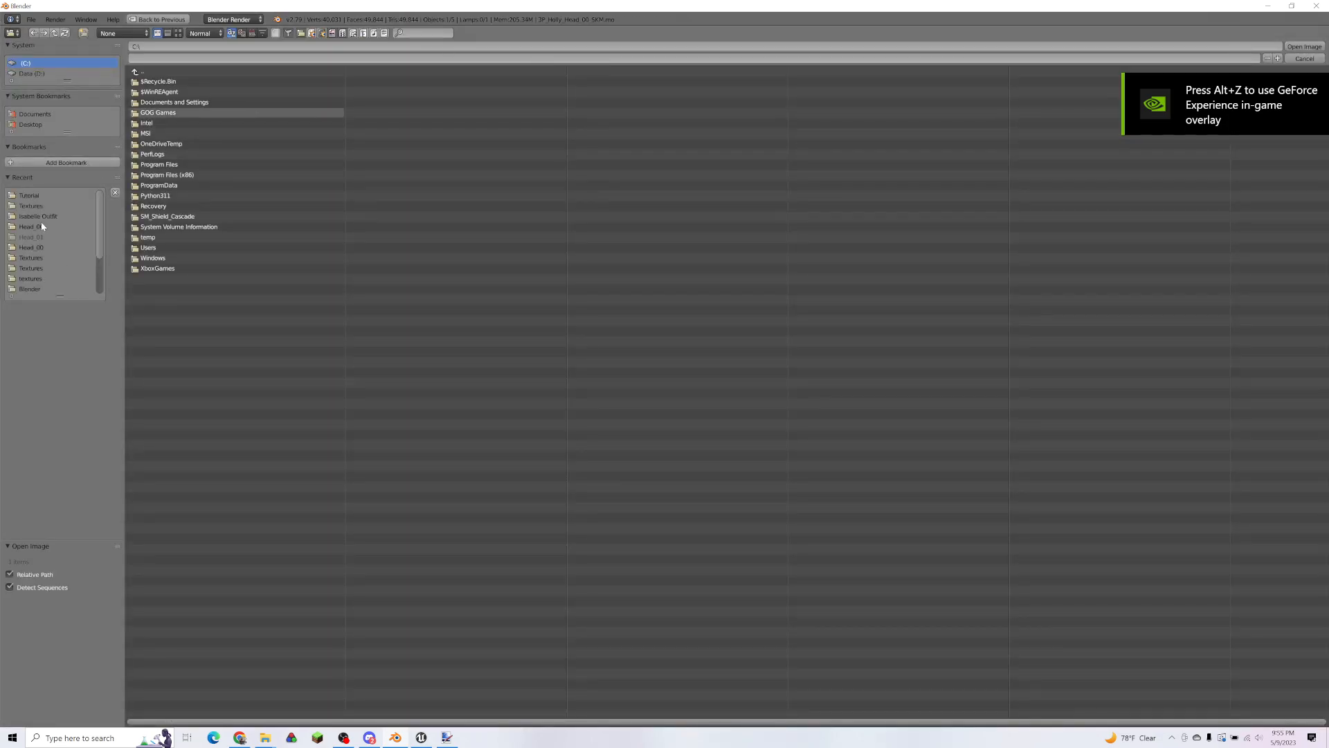
{"action": "left_click", "coordinate": [31, 196]}
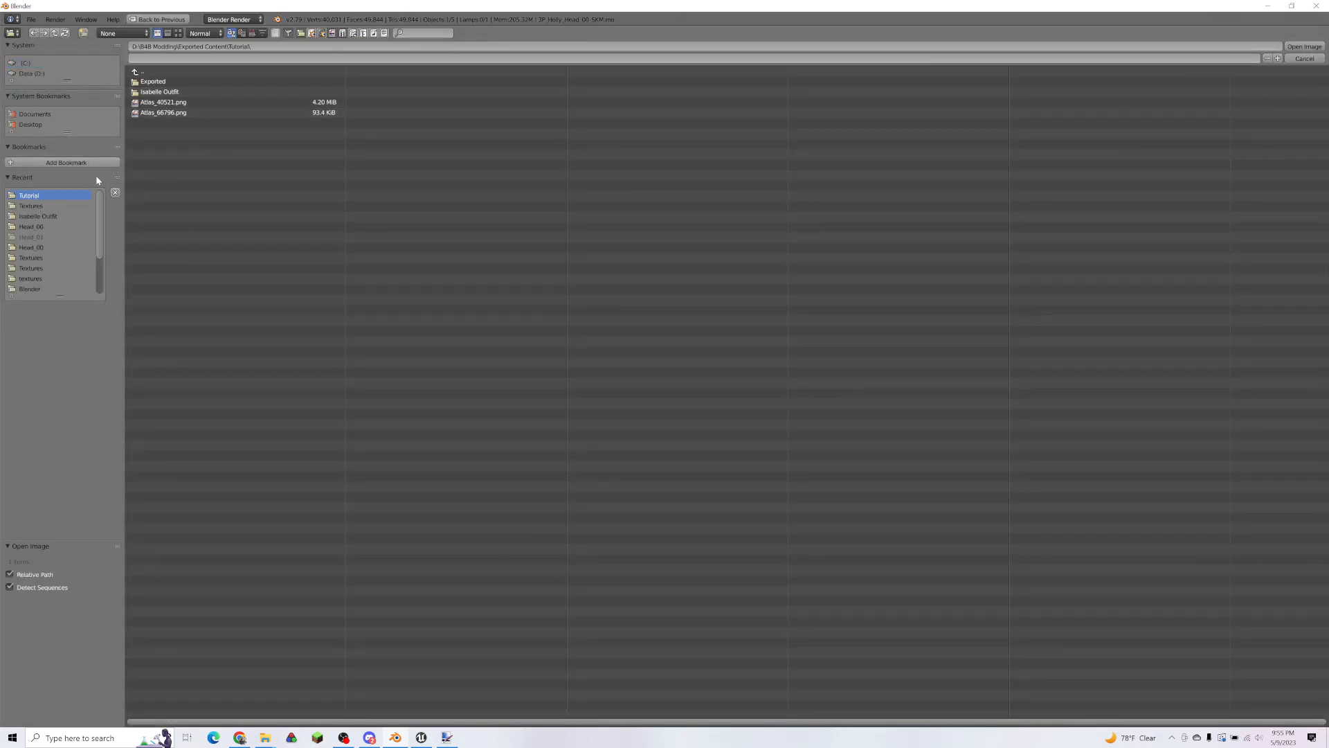
{"action": "left_click", "coordinate": [50, 207]}
{"action": "double_click", "coordinate": [159, 81]}
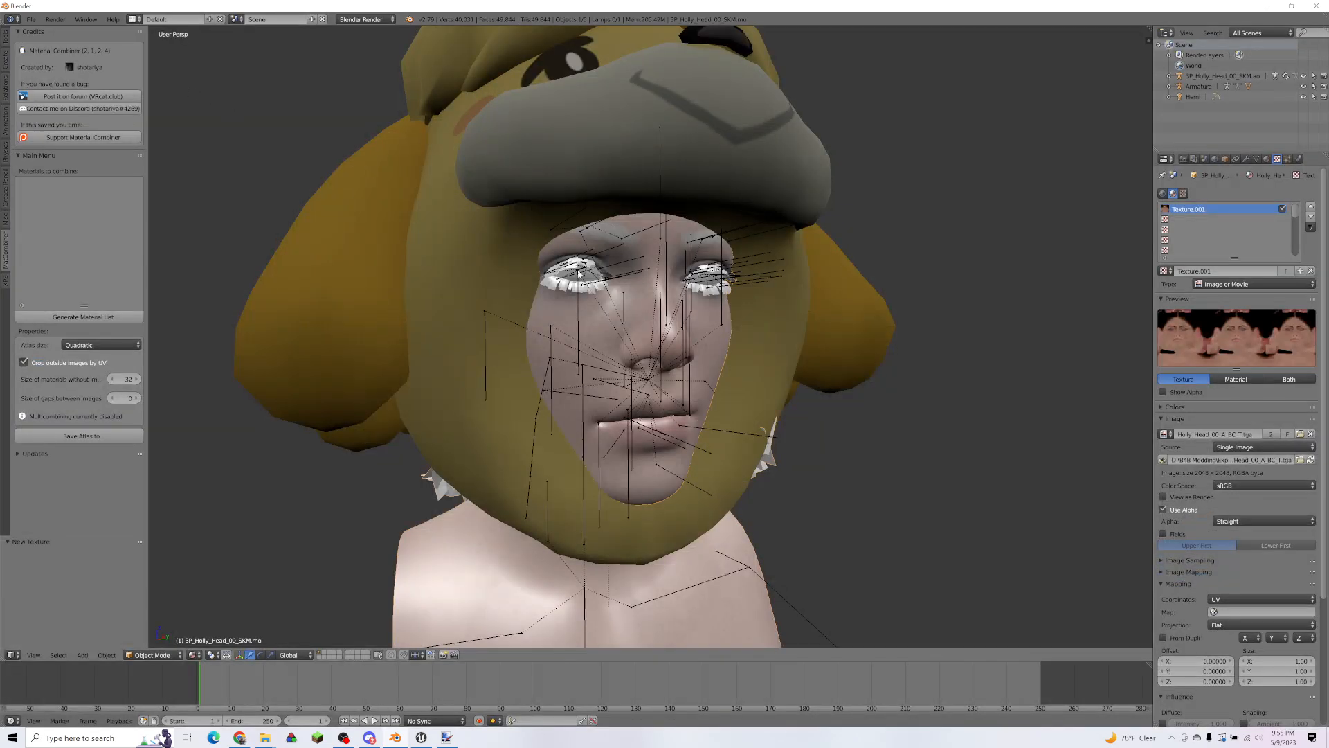
{"action": "middle_click_drag", "start_coordinate": [620, 379], "coordinate": [813, 398]}
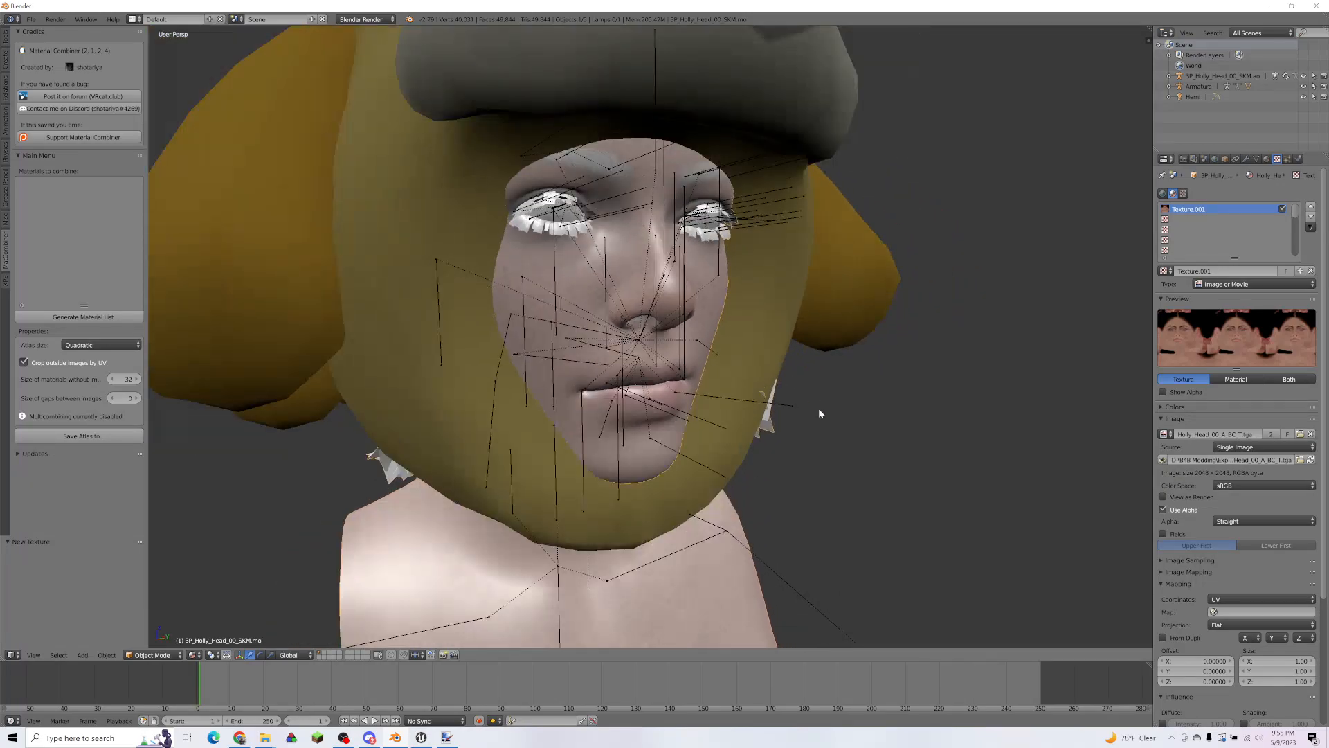
Step: Switch to paint.net, copy the whole Holly face texture and paste it into a new 4096 × 4096 pixel image
{"action": "left_click", "coordinate": [446, 737]}
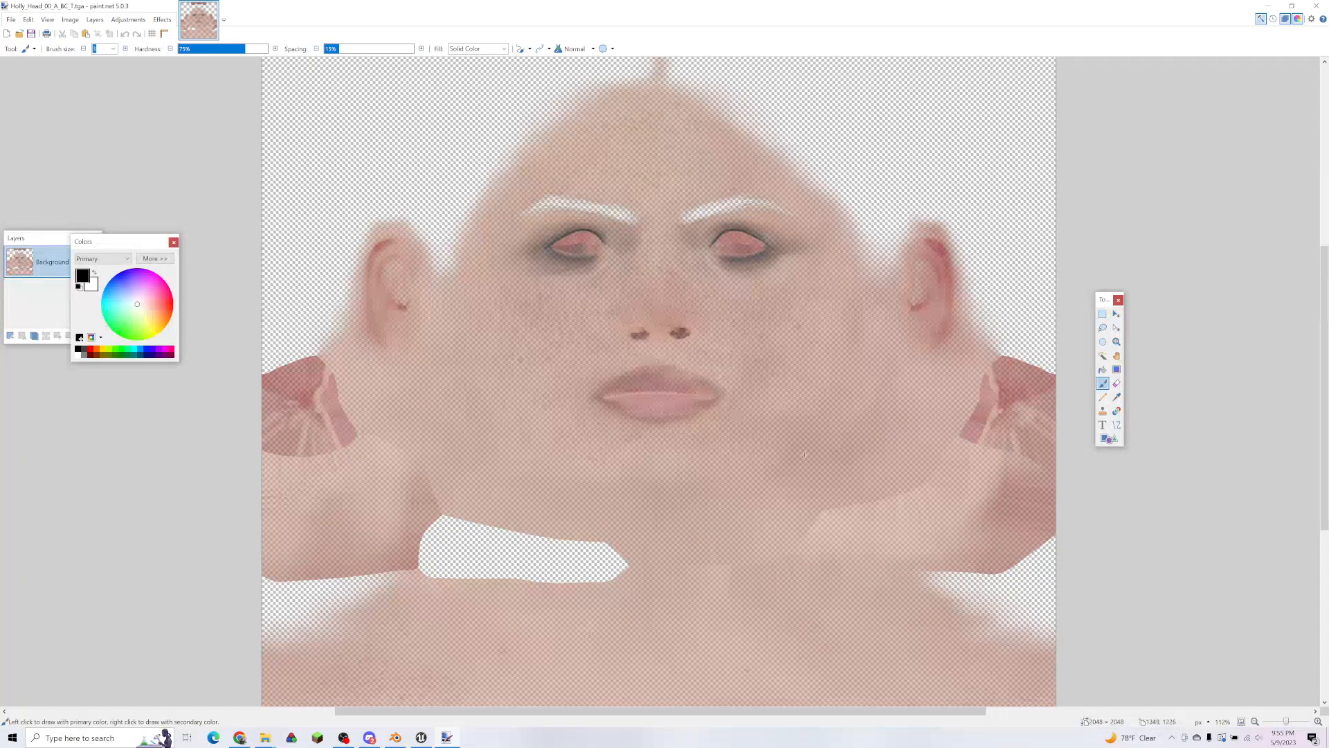
{"action": "key", "text": "ctrl+a"}
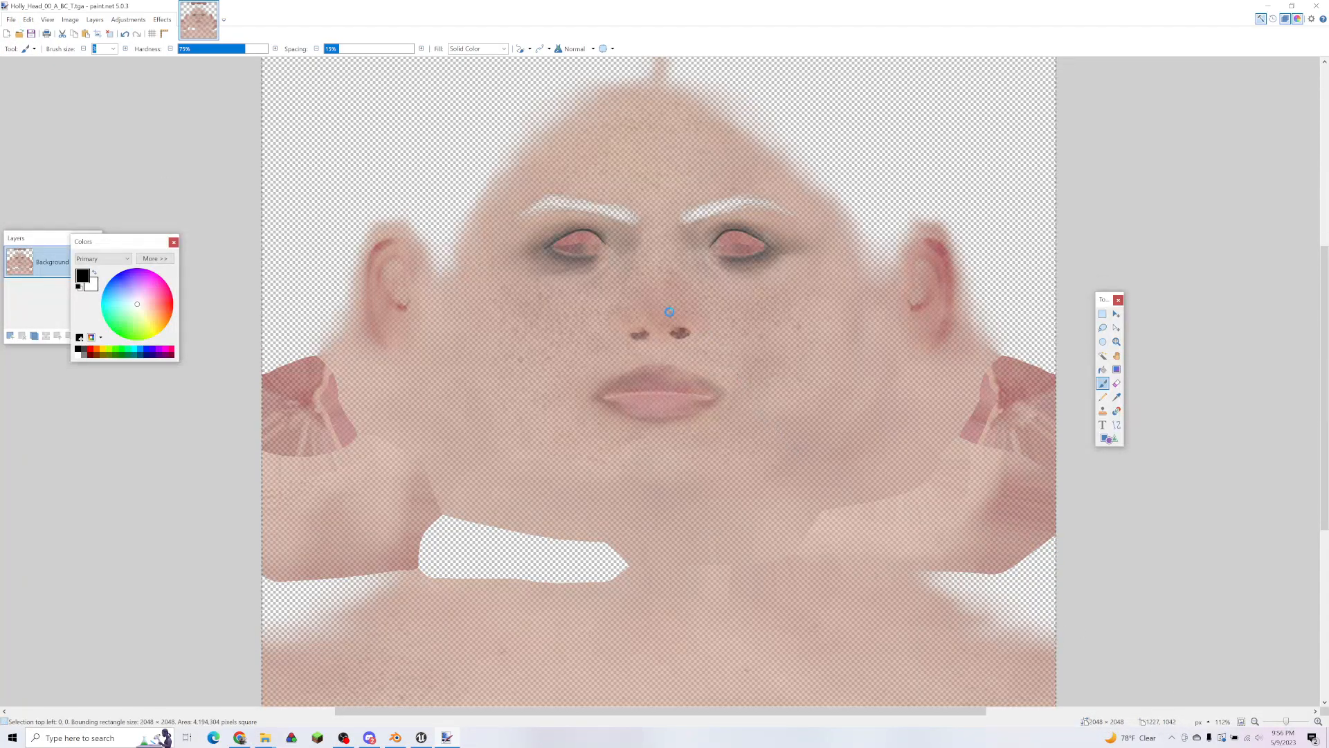
{"action": "left_click", "coordinate": [11, 20]}
{"action": "left_click", "coordinate": [20, 30]}
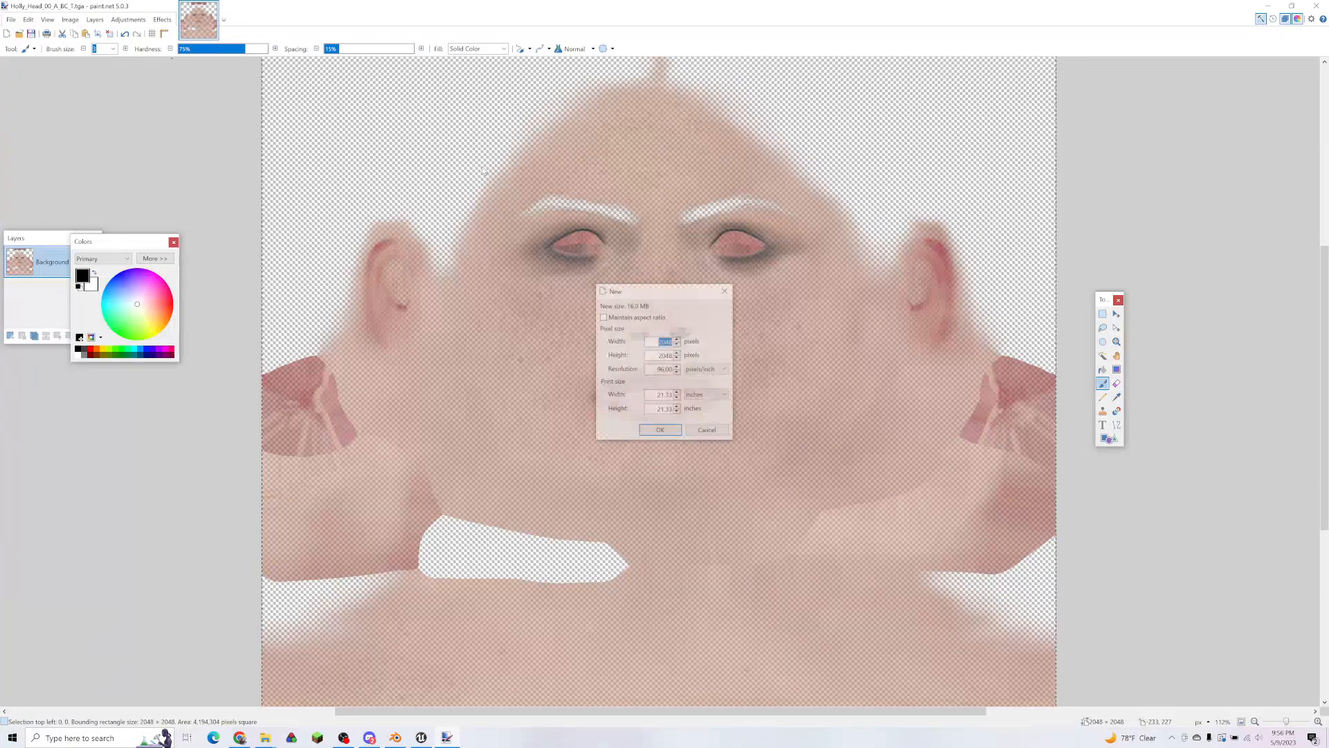
{"action": "key", "text": "Tab"}
{"action": "type", "text": "4096"}
{"action": "key", "text": "Return"}
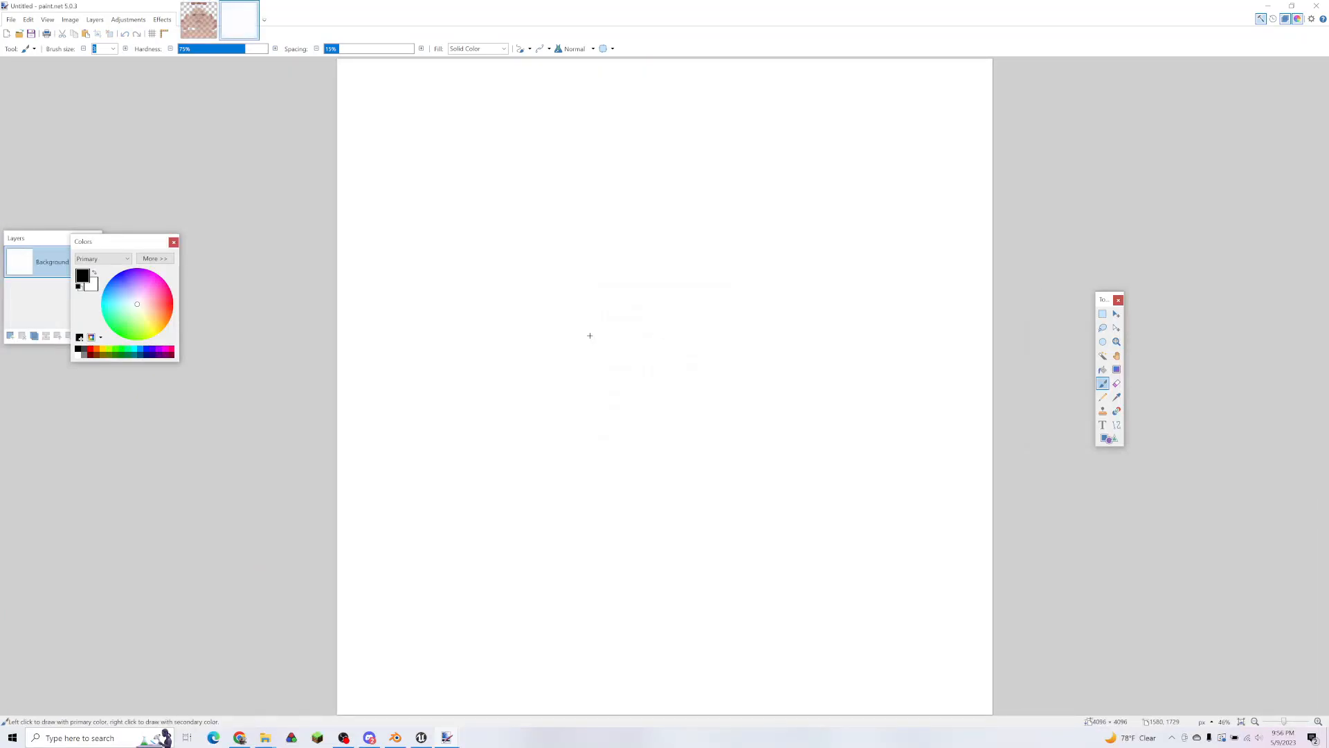
{"action": "key", "text": "ctrl+v"}
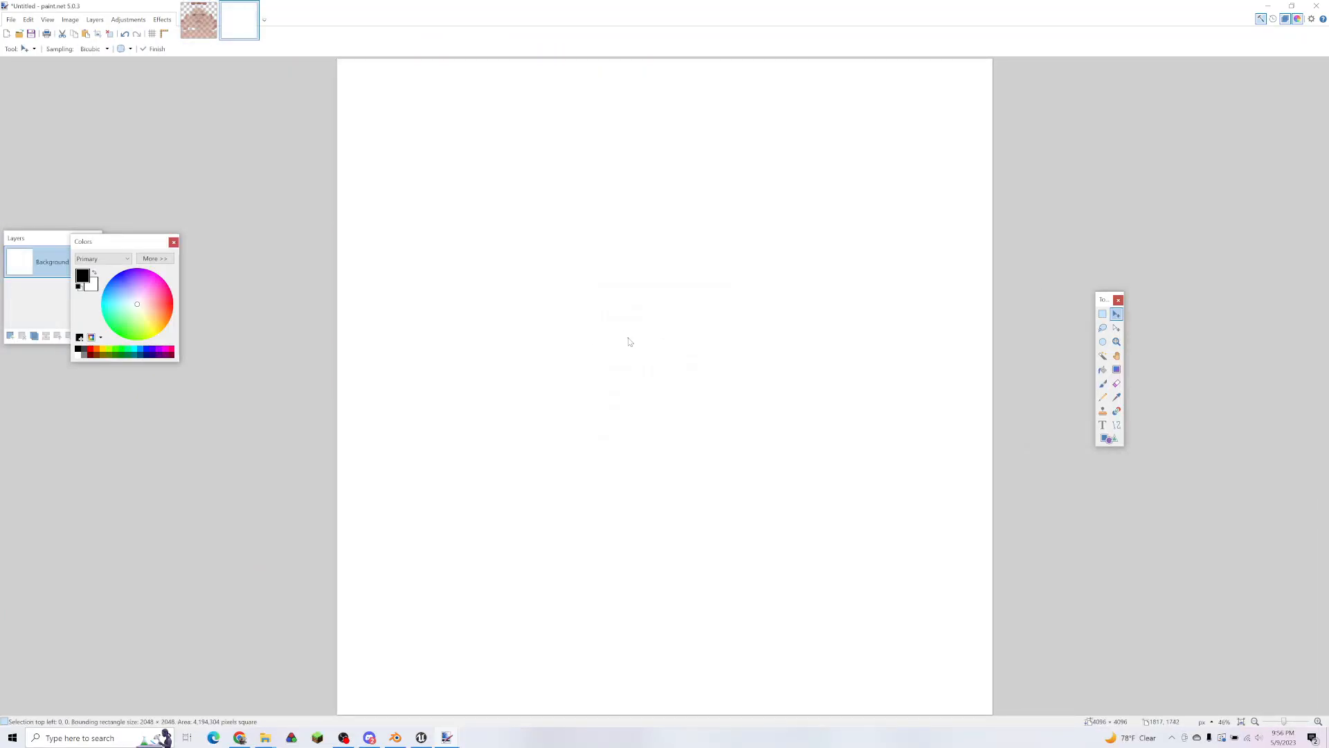
{"action": "left_click", "coordinate": [1103, 313]}
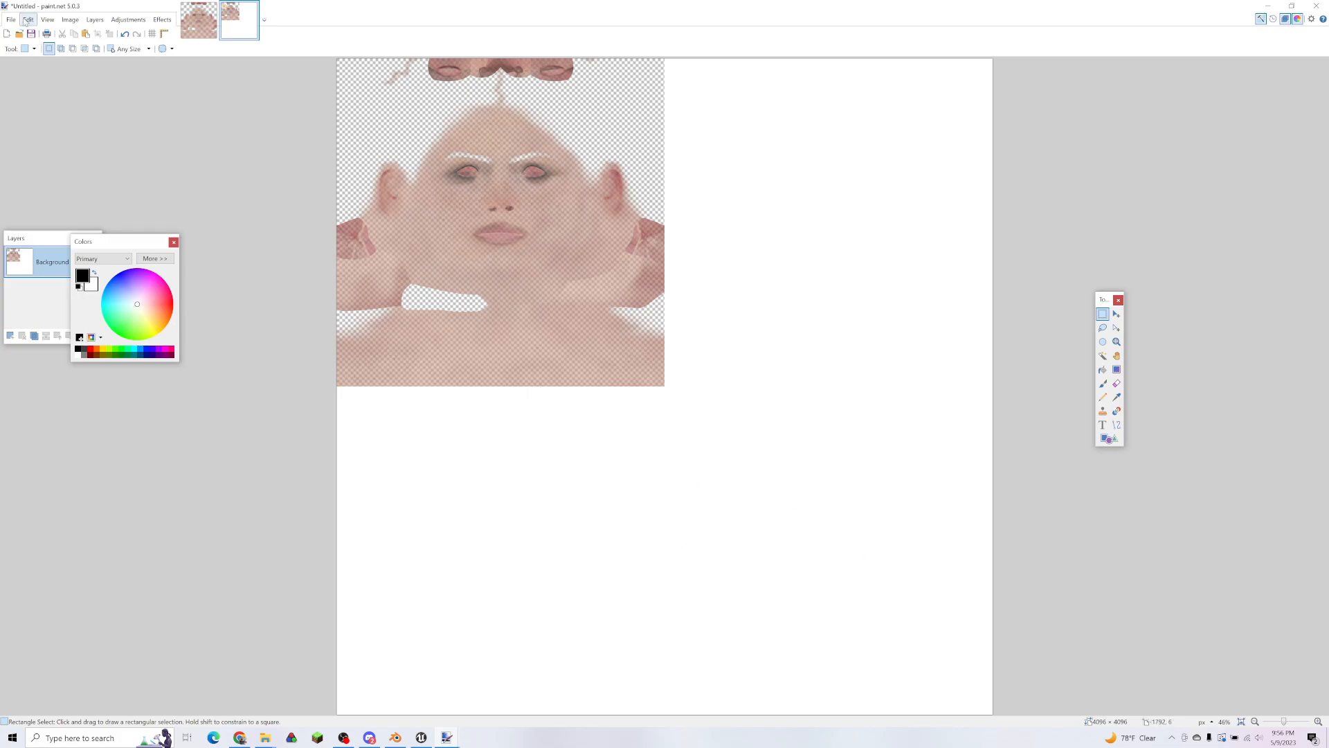
Step: Switch to File Explorer, browse to Tutorial\Isabelle Outfit\images and open hat_isabelle_01_col.png in paint.net
{"action": "mouse_move", "coordinate": [265, 738]}
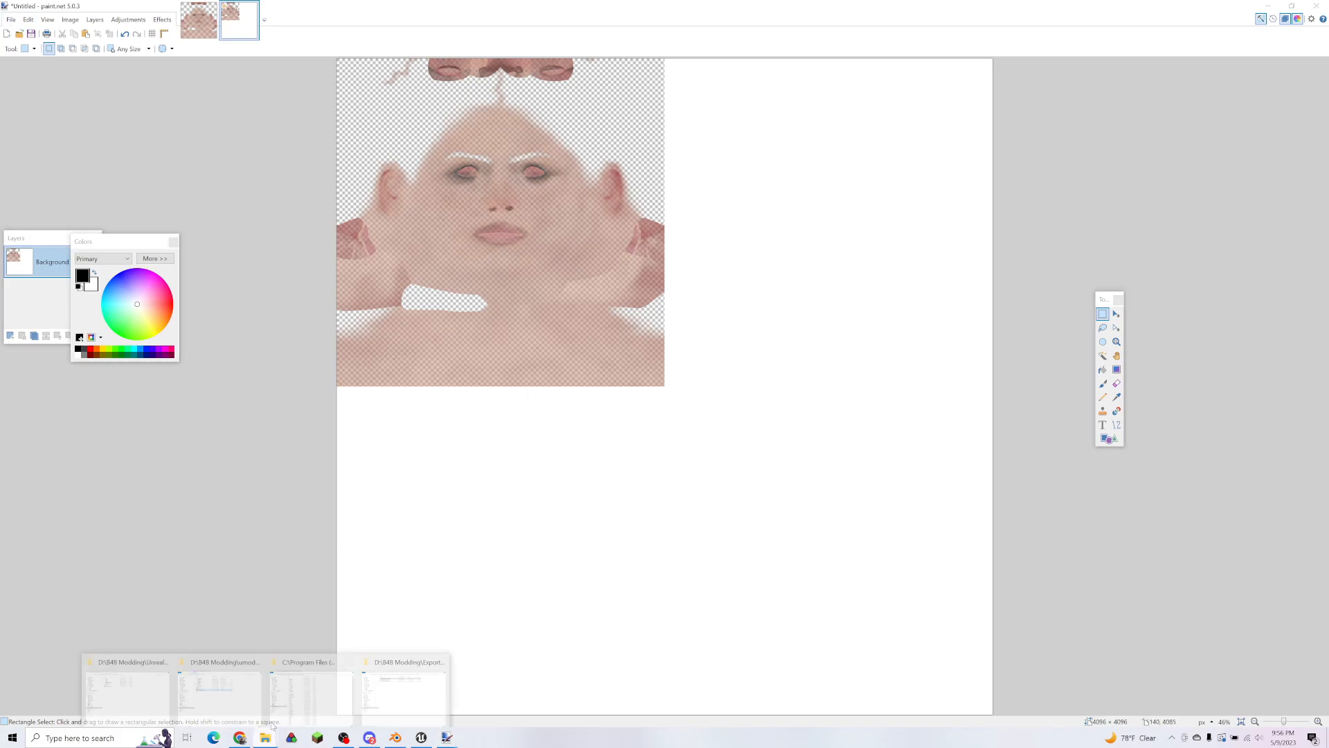
{"action": "mouse_move", "coordinate": [402, 687]}
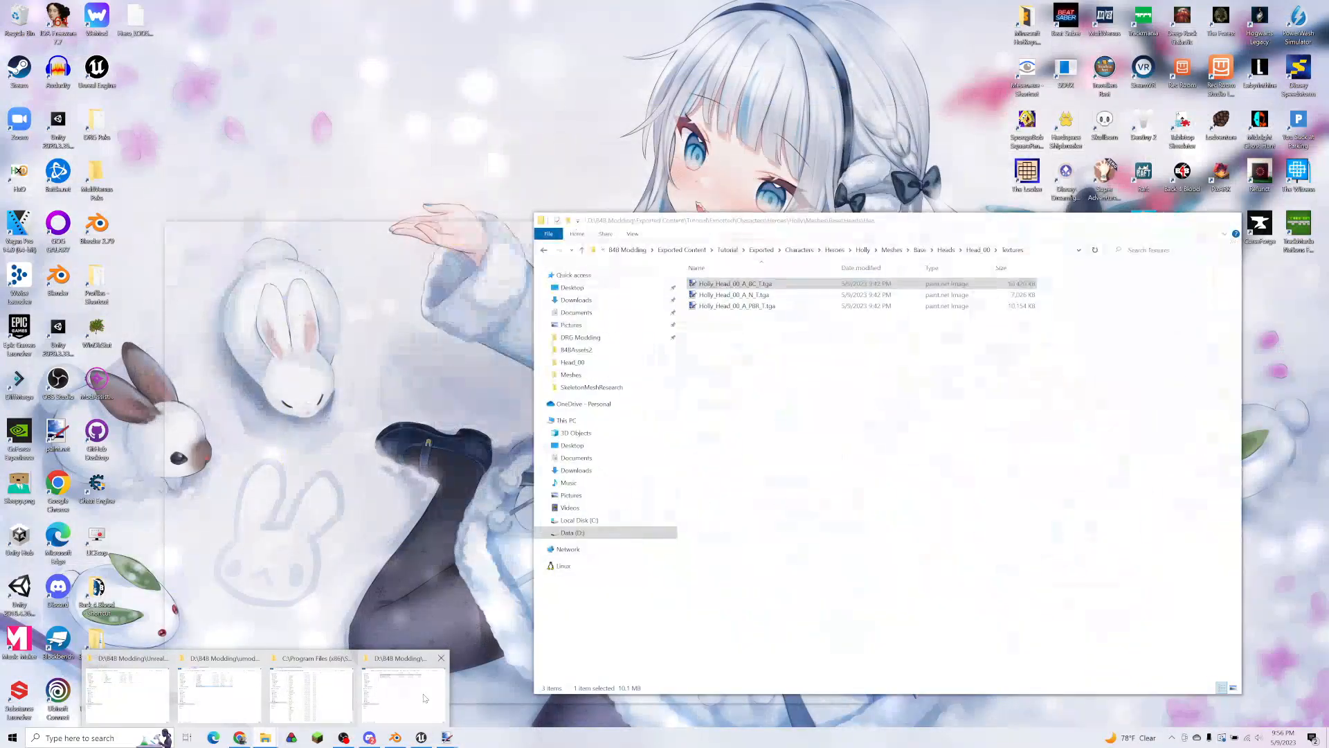
{"action": "left_click", "coordinate": [402, 689]}
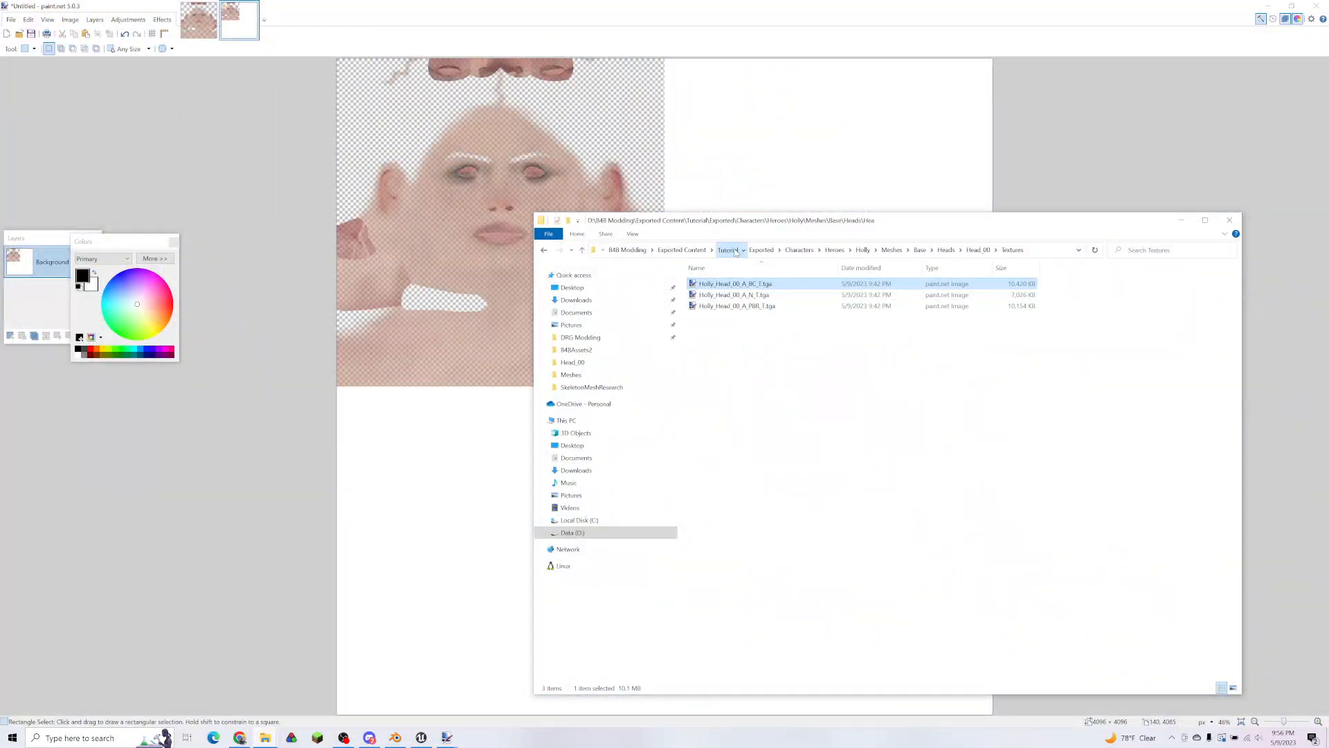
{"action": "left_click", "coordinate": [730, 251]}
{"action": "double_click", "coordinate": [766, 312]}
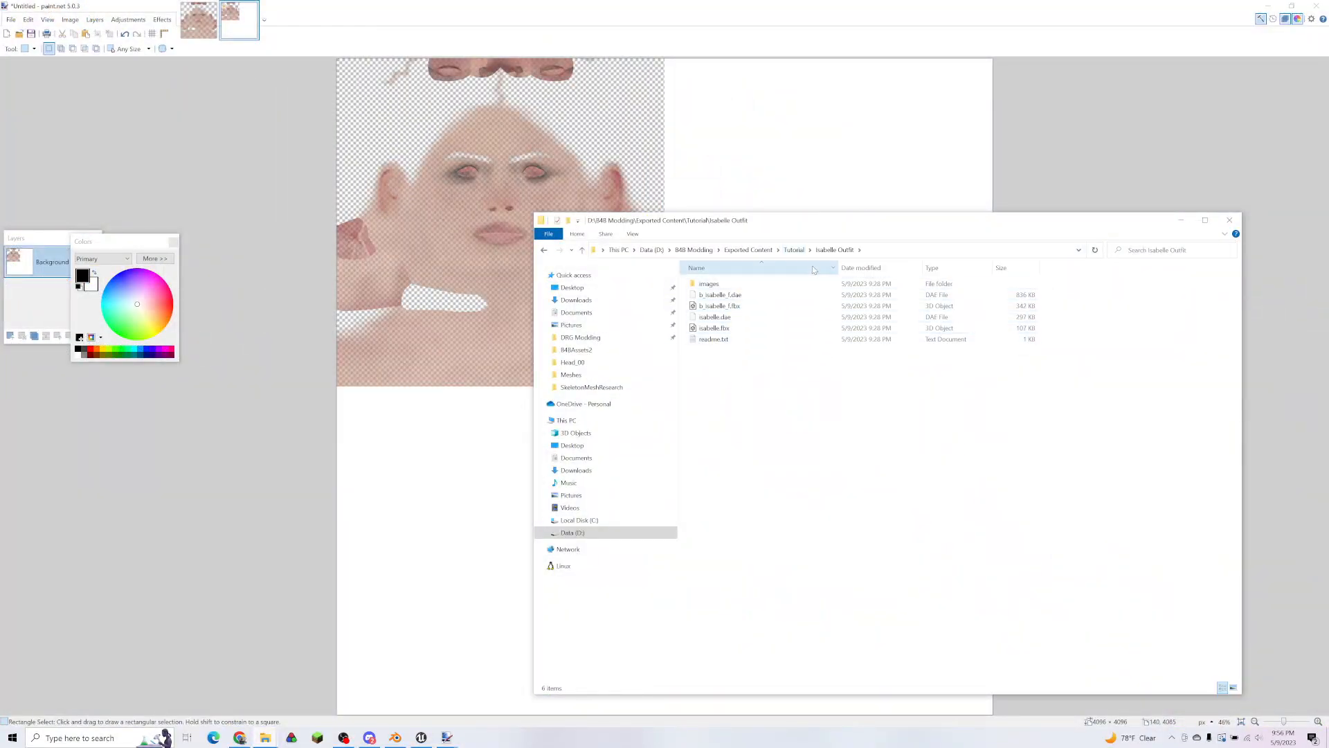
{"action": "double_click", "coordinate": [759, 291]}
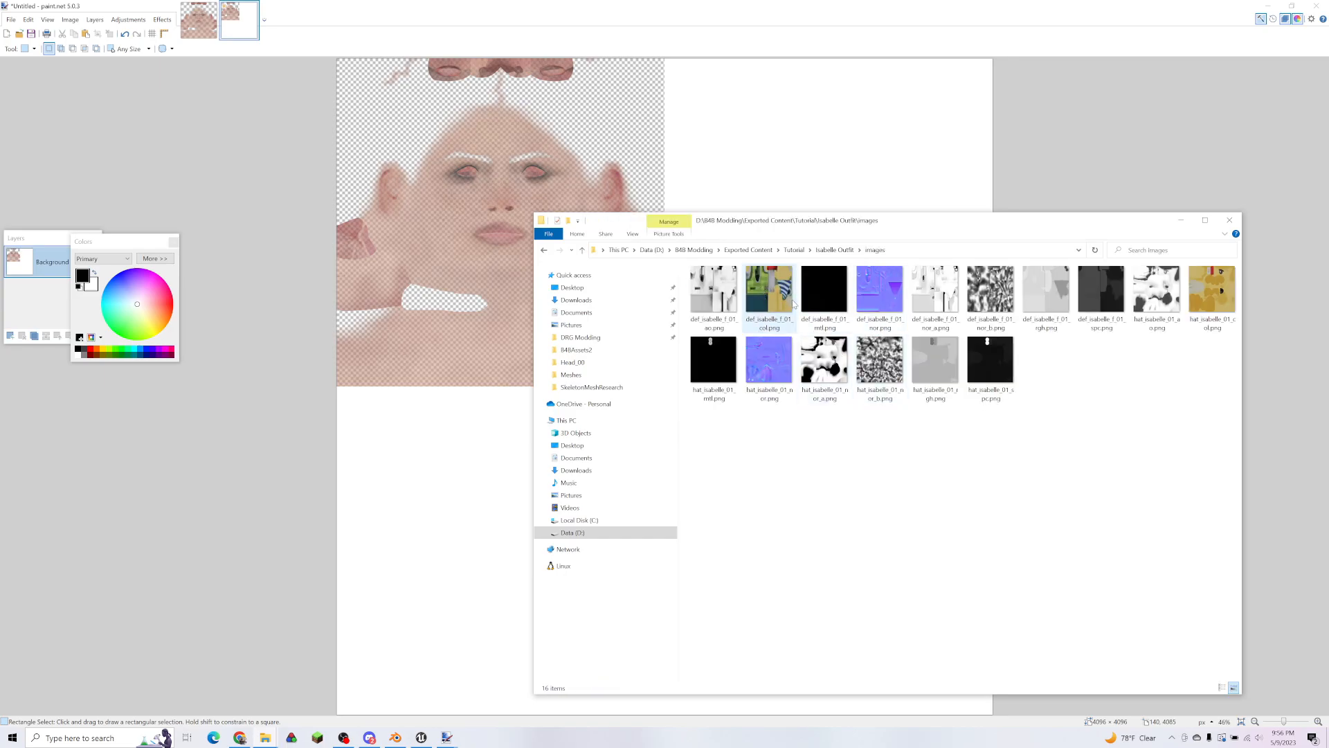
{"action": "left_click_drag", "start_coordinate": [809, 220], "coordinate": [783, 267]}
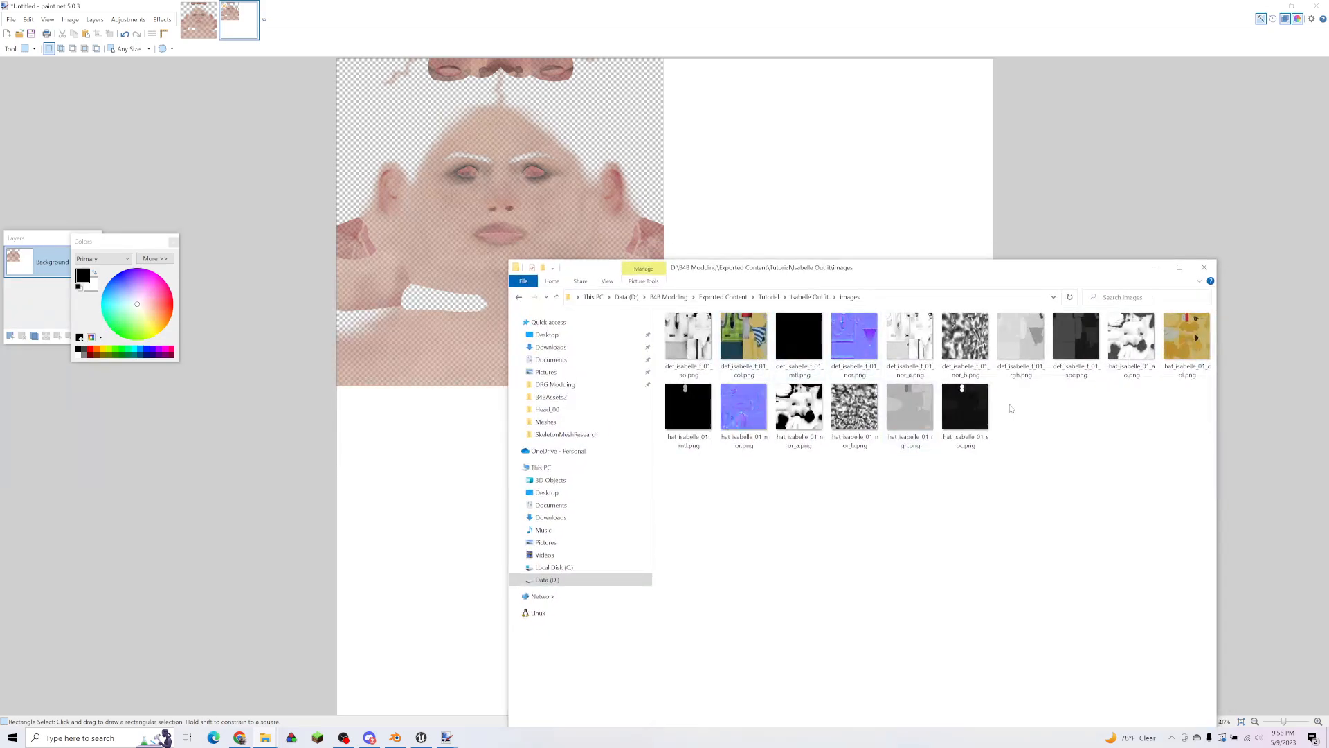
{"action": "left_click", "coordinate": [1191, 335]}
{"action": "double_click", "coordinate": [1195, 356]}
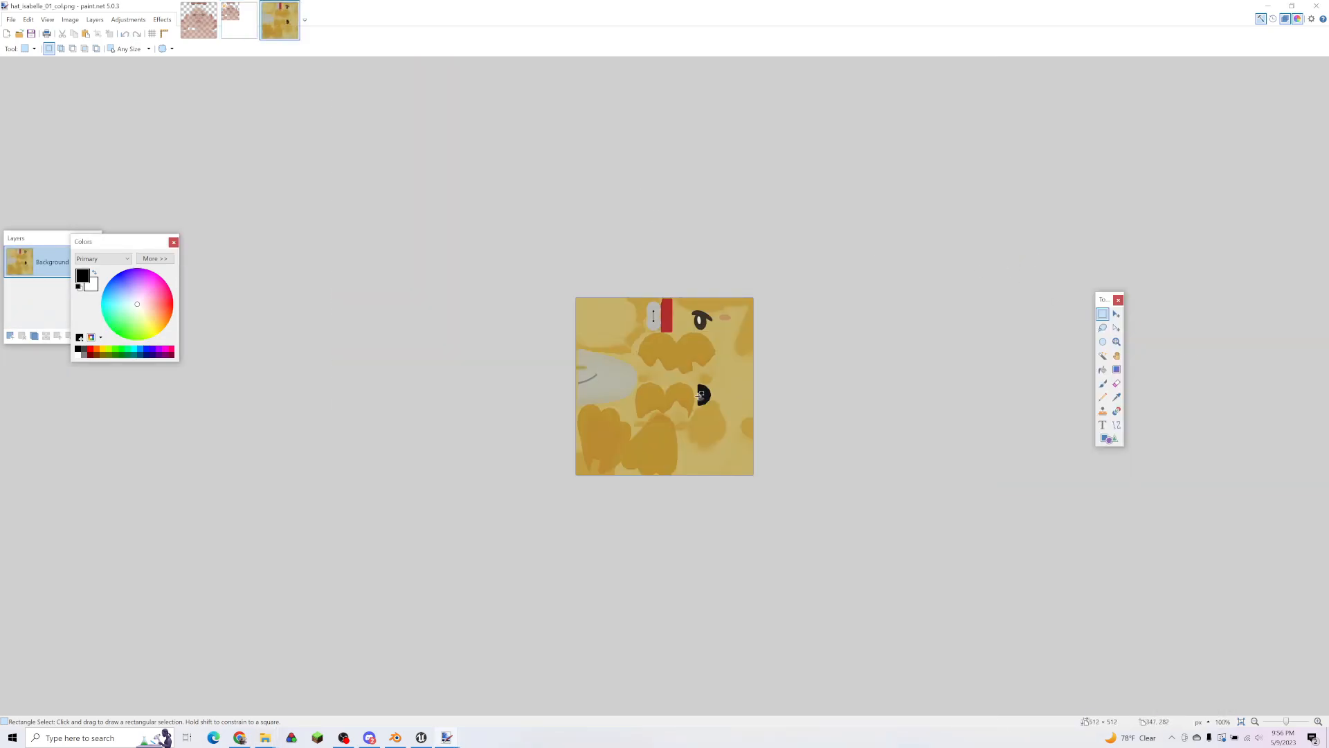
Step: Copy the entire Isabelle hat colour texture and paste it into the untitled 4096 × 4096 image
{"action": "scroll", "coordinate": [696, 398], "scroll_direction": "up", "scroll_amount": 2, "text": "ctrl"}
{"action": "scroll", "coordinate": [565, 418], "scroll_direction": "up", "scroll_amount": 1, "text": "ctrl"}
{"action": "key", "text": "ctrl+a"}
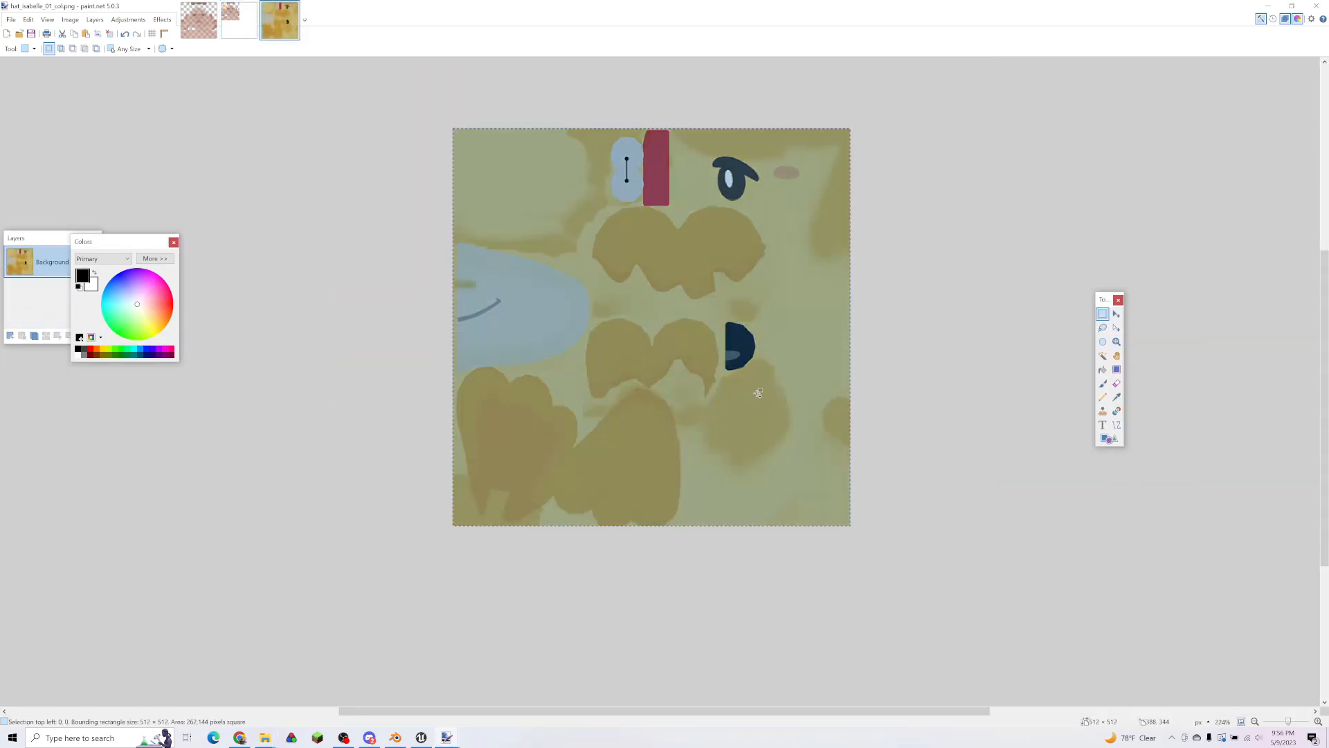
{"action": "left_click", "coordinate": [239, 19]}
{"action": "key", "text": "ctrl+v"}
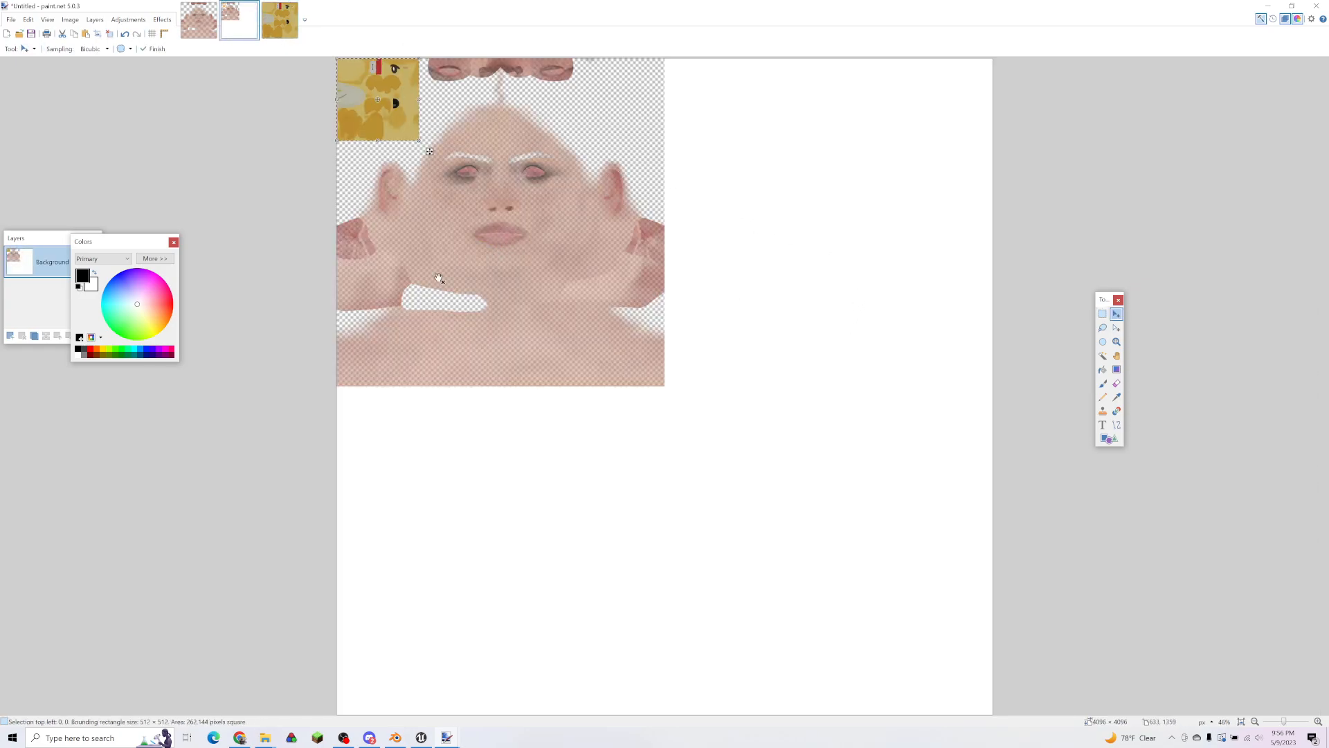
Step: Move the pasted hat texture to 2048, 0, flush with the face texture's right edge and the canvas top, and deselect it
{"action": "left_click_drag", "start_coordinate": [399, 118], "coordinate": [729, 119]}
{"action": "scroll", "coordinate": [778, 114], "scroll_direction": "up", "scroll_amount": 1, "text": "ctrl"}
{"action": "scroll", "coordinate": [718, 214], "scroll_direction": "down", "scroll_amount": 1, "text": "ctrl"}
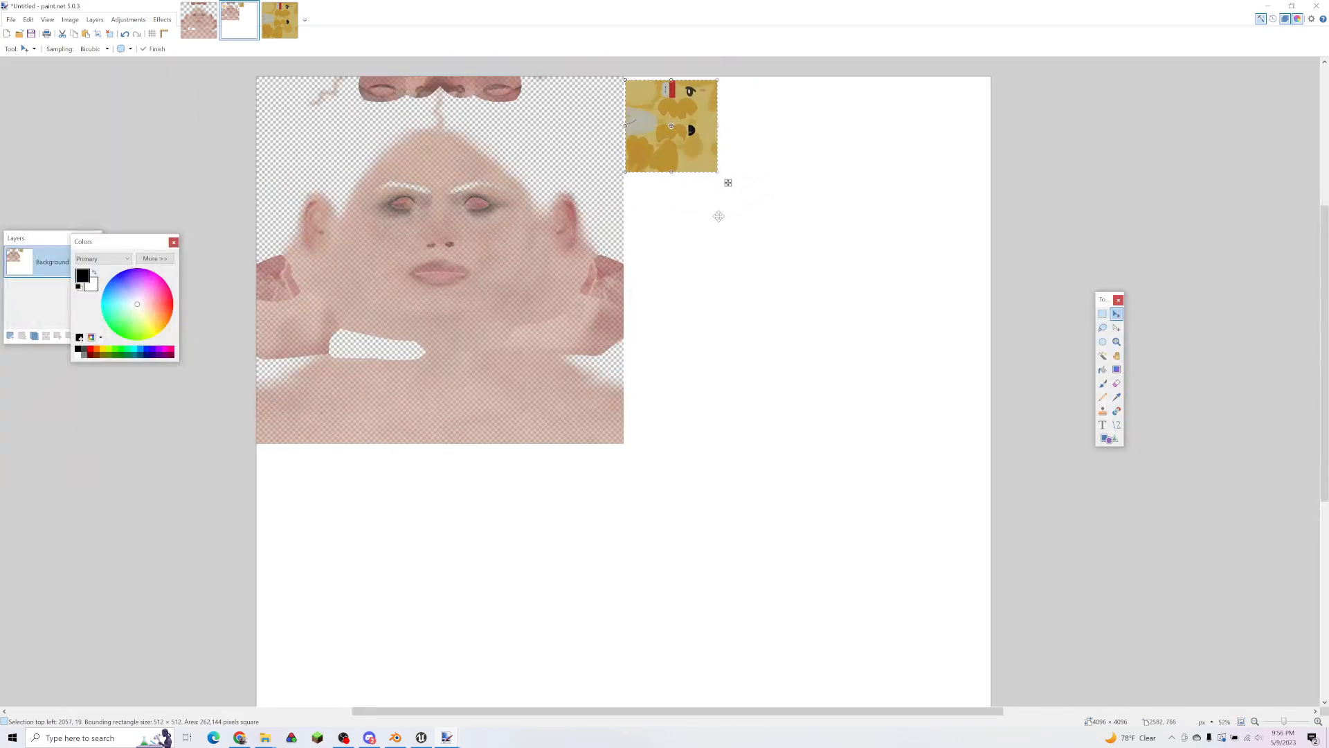
{"action": "scroll", "coordinate": [695, 353], "scroll_direction": "up", "scroll_amount": 3}
{"action": "scroll", "coordinate": [703, 288], "scroll_direction": "up", "scroll_amount": 5, "text": "ctrl"}
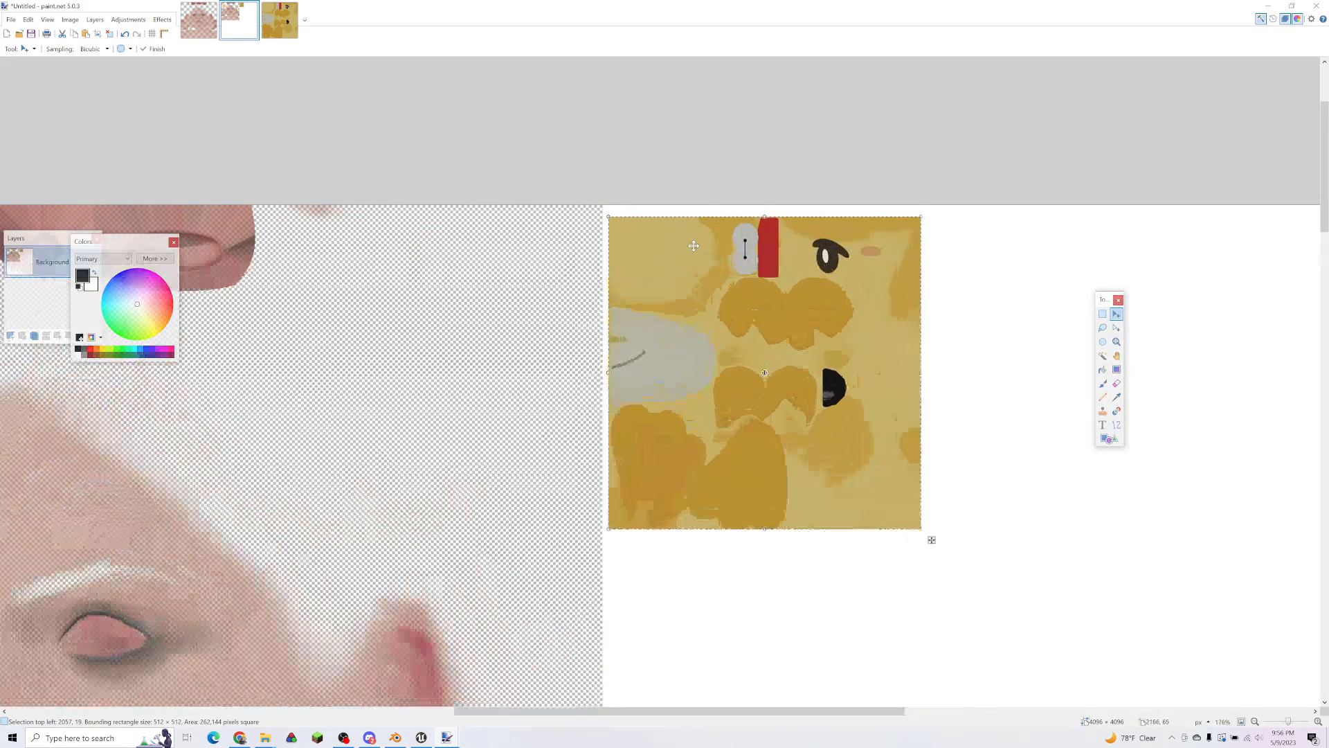
{"action": "left_click_drag", "start_coordinate": [707, 285], "coordinate": [698, 265]}
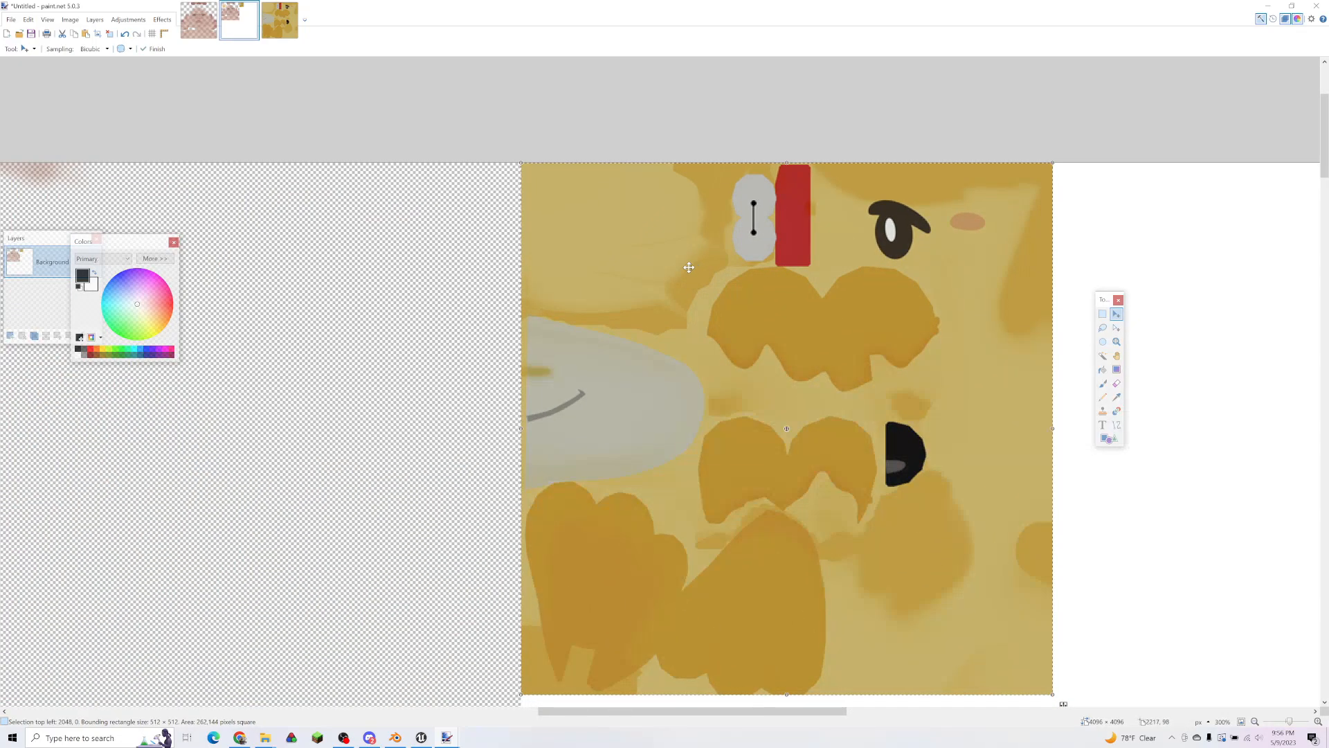
{"action": "scroll", "coordinate": [695, 265], "scroll_direction": "down", "scroll_amount": 4, "text": "ctrl"}
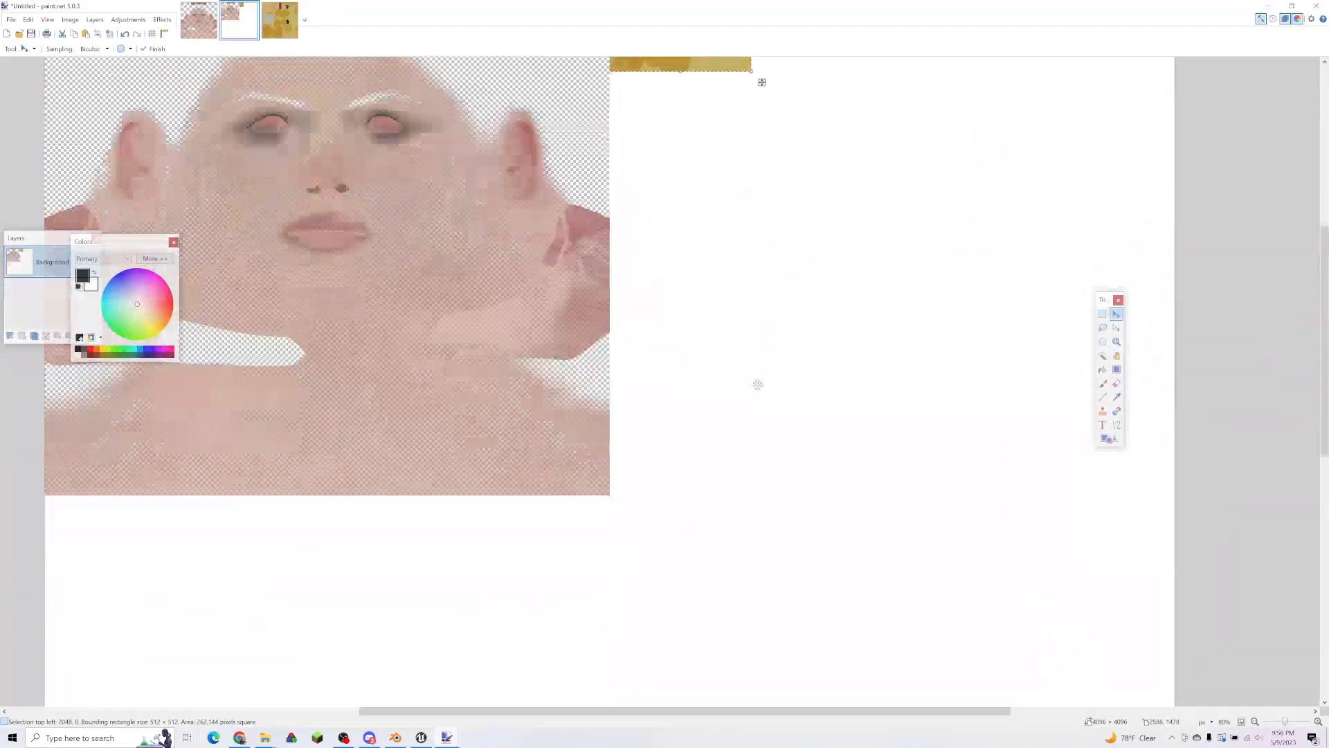
{"action": "scroll", "coordinate": [700, 380], "scroll_direction": "down", "scroll_amount": 3, "text": "ctrl"}
{"action": "mouse_move", "coordinate": [694, 363]}
{"action": "middle_mouse_down"}
{"action": "mouse_move", "coordinate": [722, 376]}
{"action": "mouse_move", "coordinate": [691, 350]}
{"action": "middle_mouse_up"}
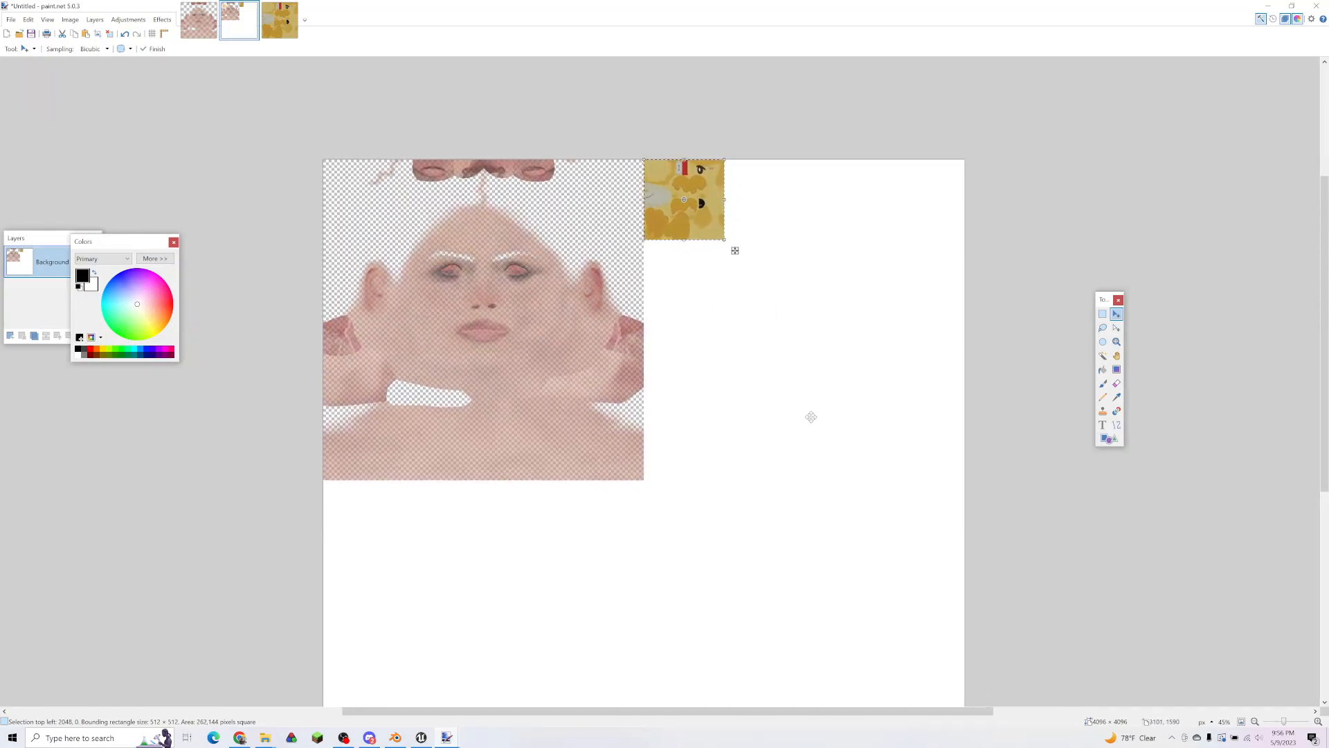
{"action": "scroll", "coordinate": [794, 534], "scroll_direction": "down", "scroll_amount": 3}
{"action": "scroll", "coordinate": [791, 531], "scroll_direction": "up", "scroll_amount": 1}
{"action": "scroll", "coordinate": [790, 527], "scroll_direction": "down", "scroll_amount": 2, "text": "ctrl"}
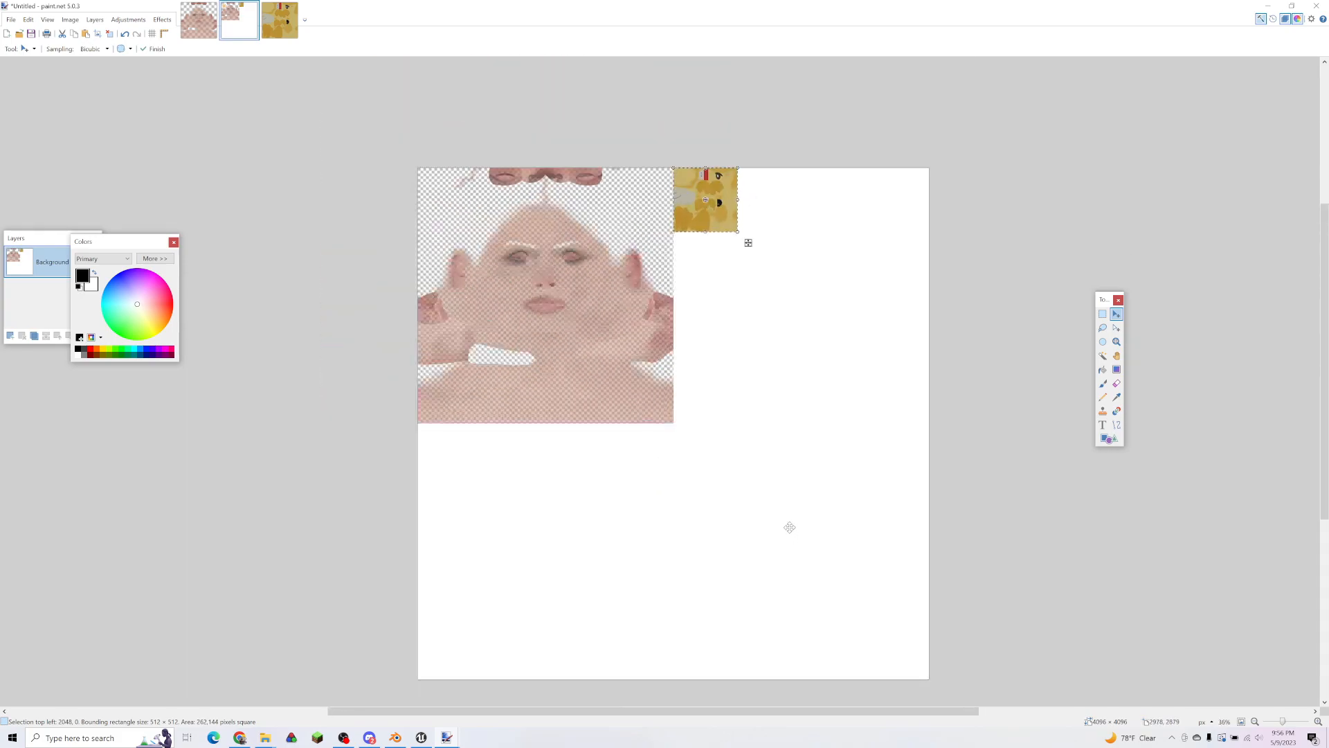
{"action": "left_click", "coordinate": [1102, 313]}
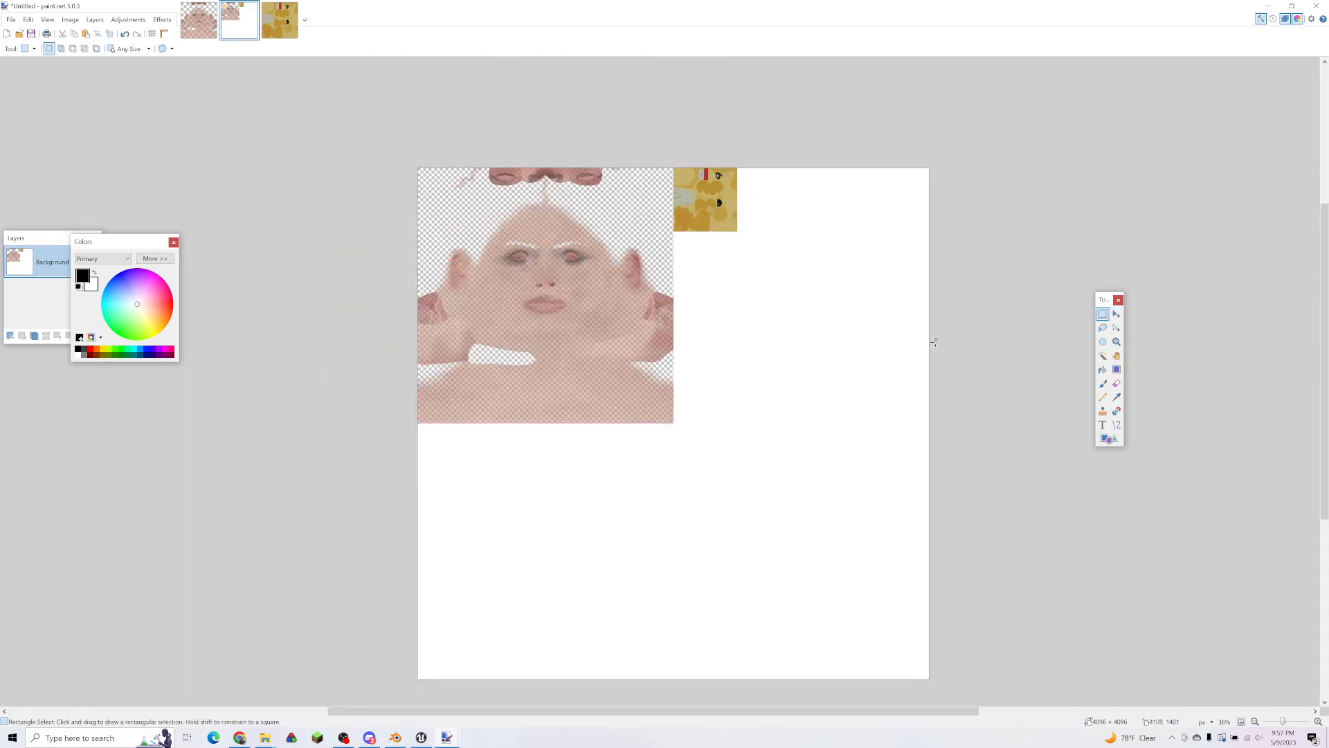
Step: Save the combined image as a TGA over Holly_Head_00_A_BC_T.tga in Head_00\Textures with the default save configuration
{"action": "key", "text": "ctrl+s"}
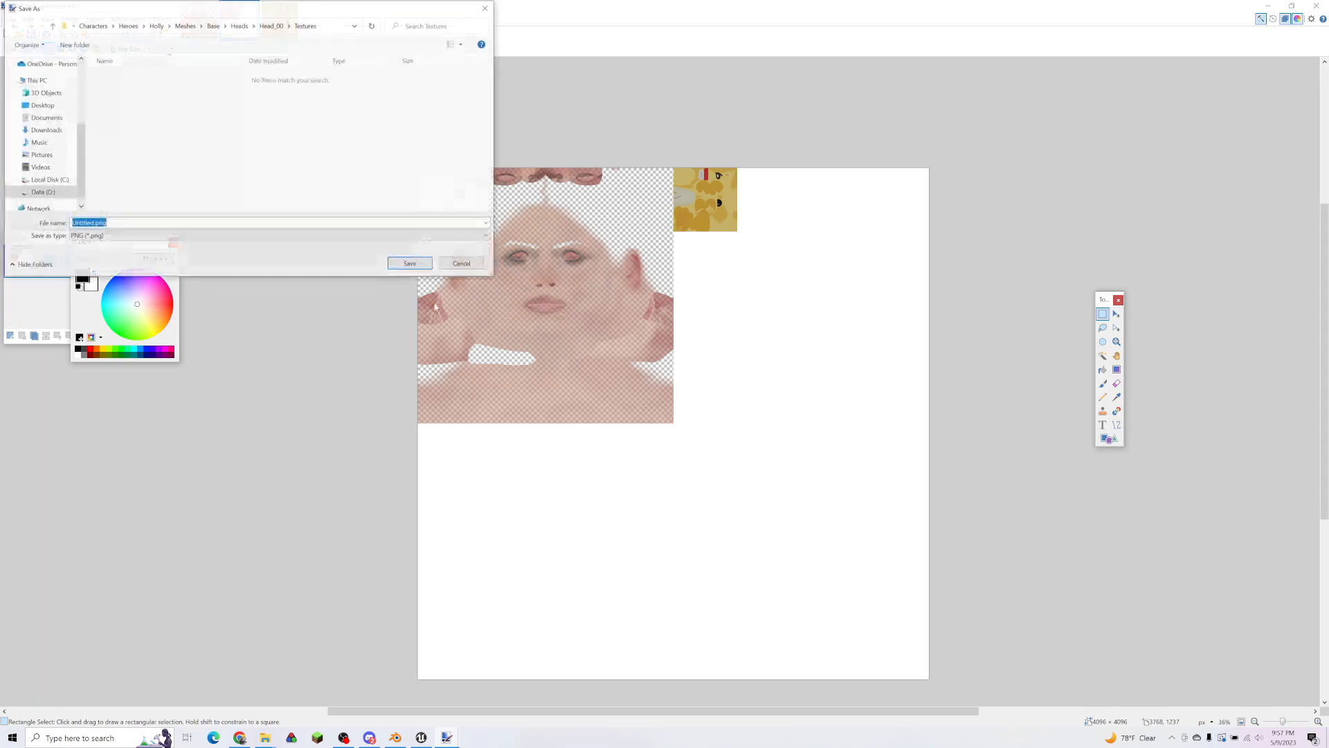
{"action": "left_click", "coordinate": [123, 224]}
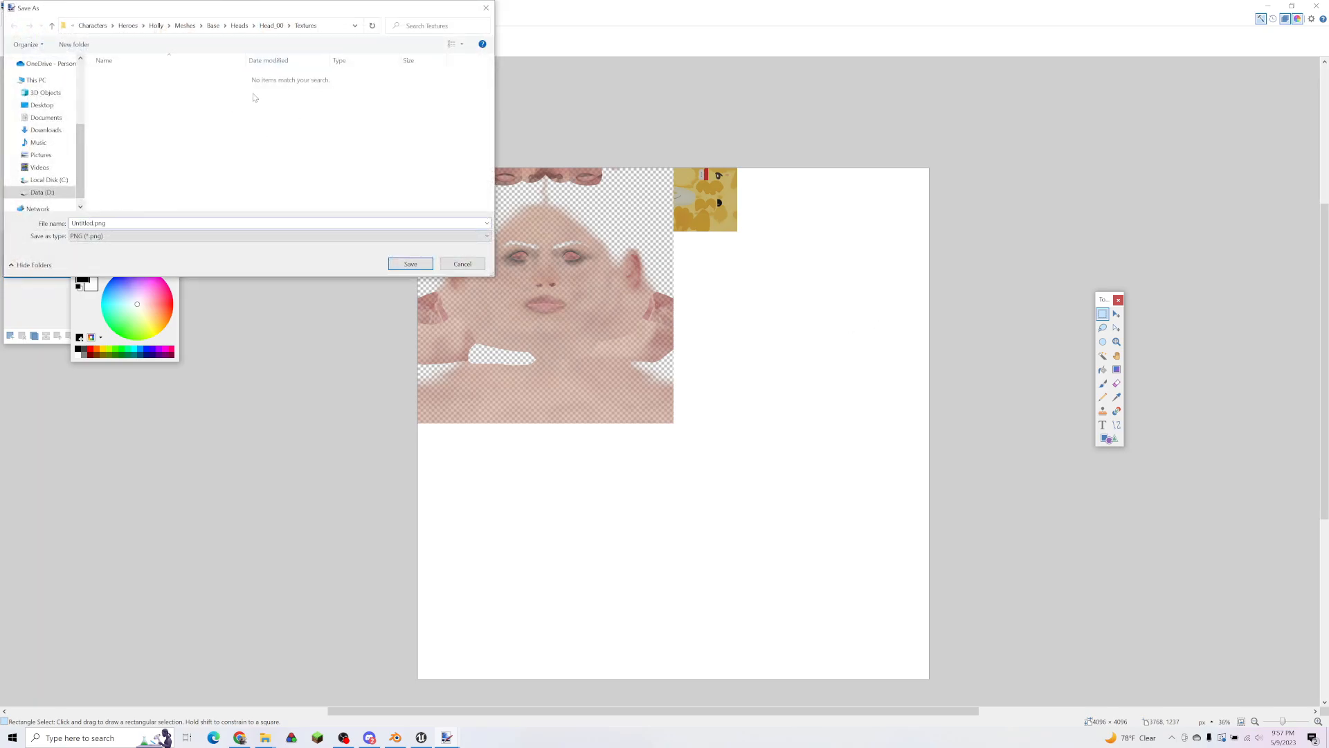
{"action": "left_click", "coordinate": [147, 237]}
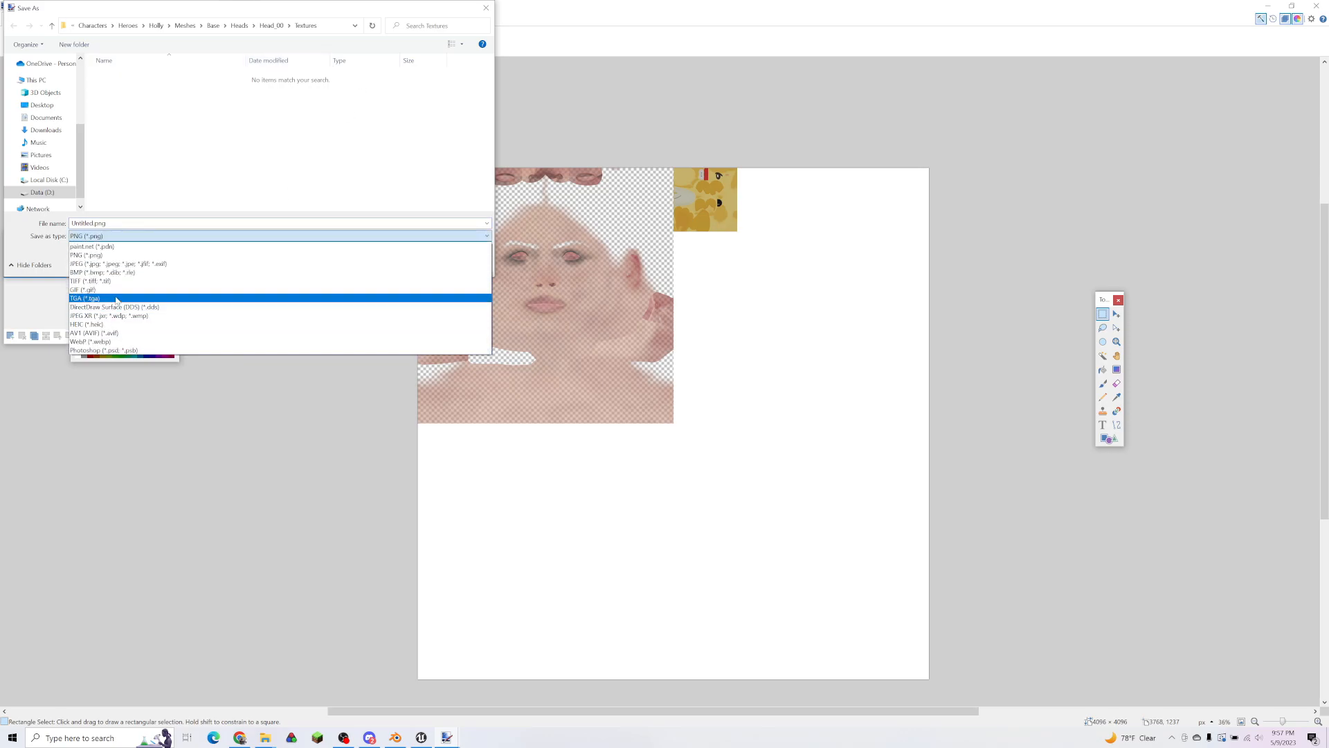
{"action": "left_click", "coordinate": [99, 298]}
{"action": "left_click", "coordinate": [159, 77]}
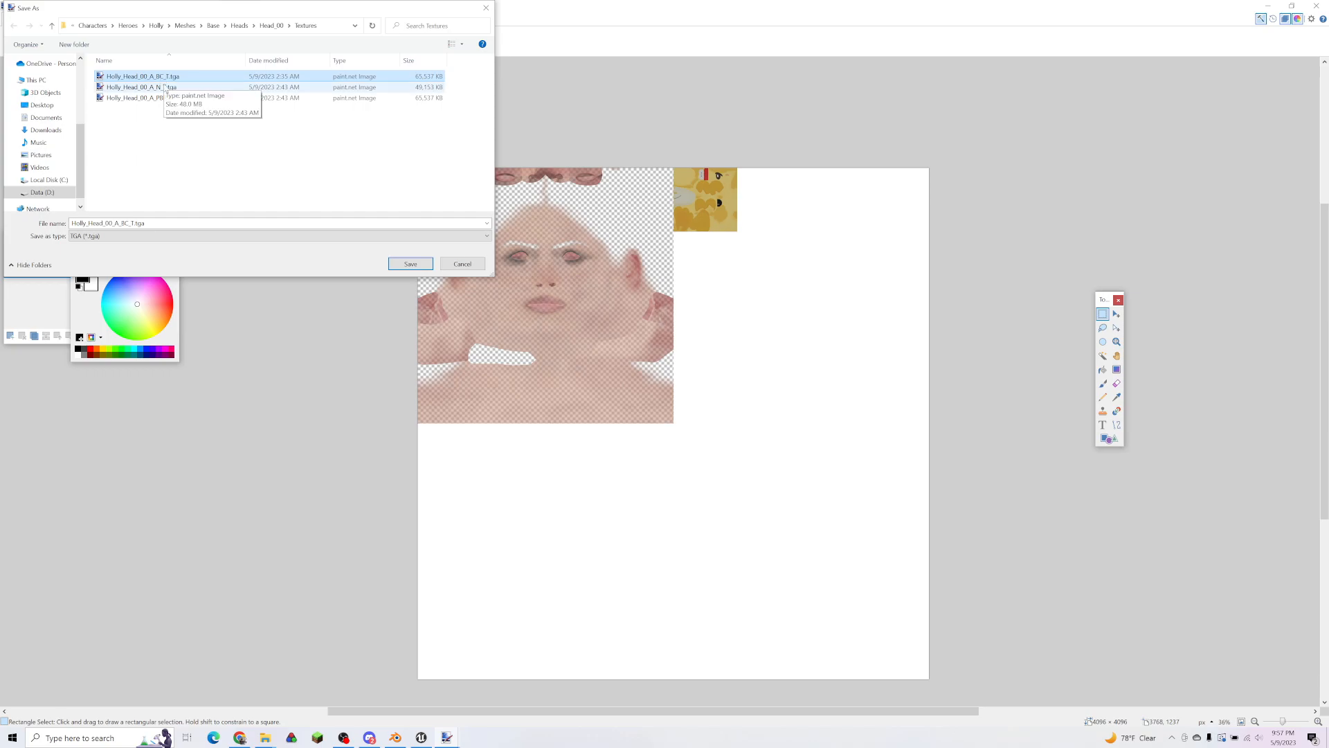
{"action": "left_click", "coordinate": [408, 264]}
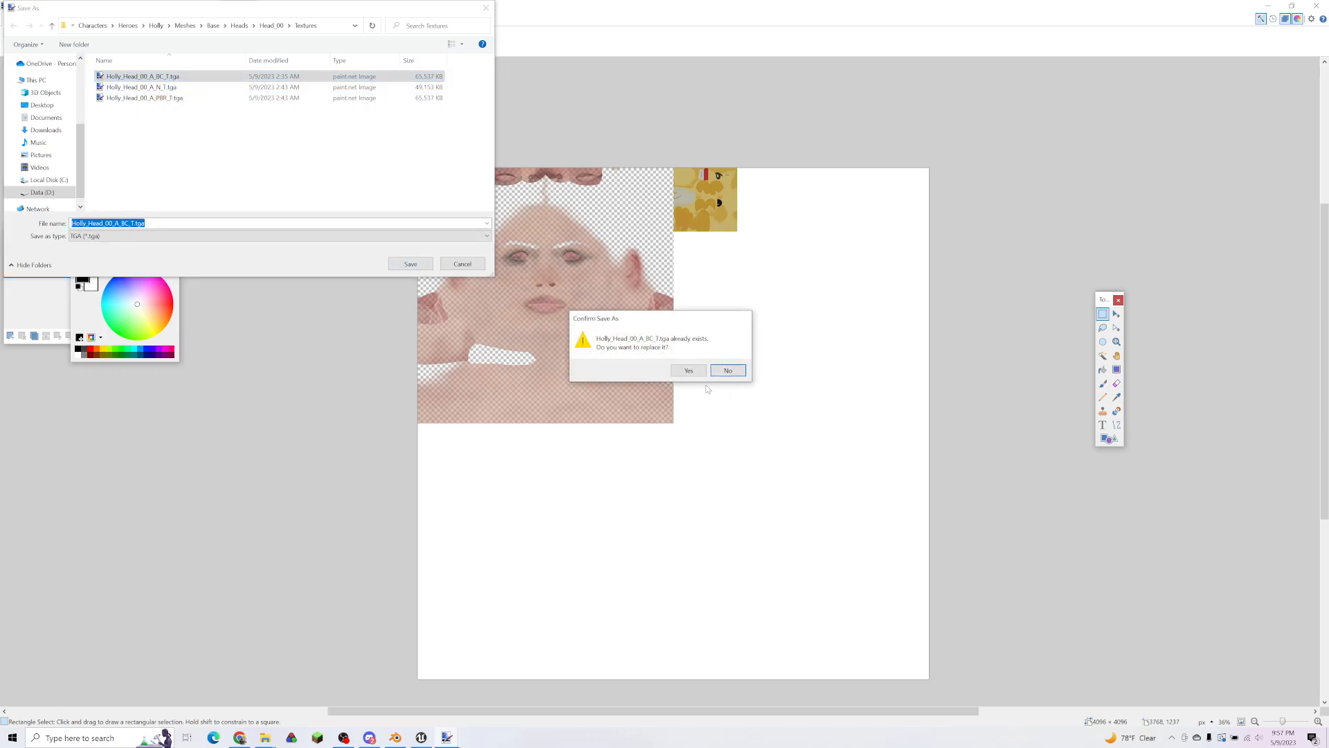
{"action": "left_click", "coordinate": [680, 371]}
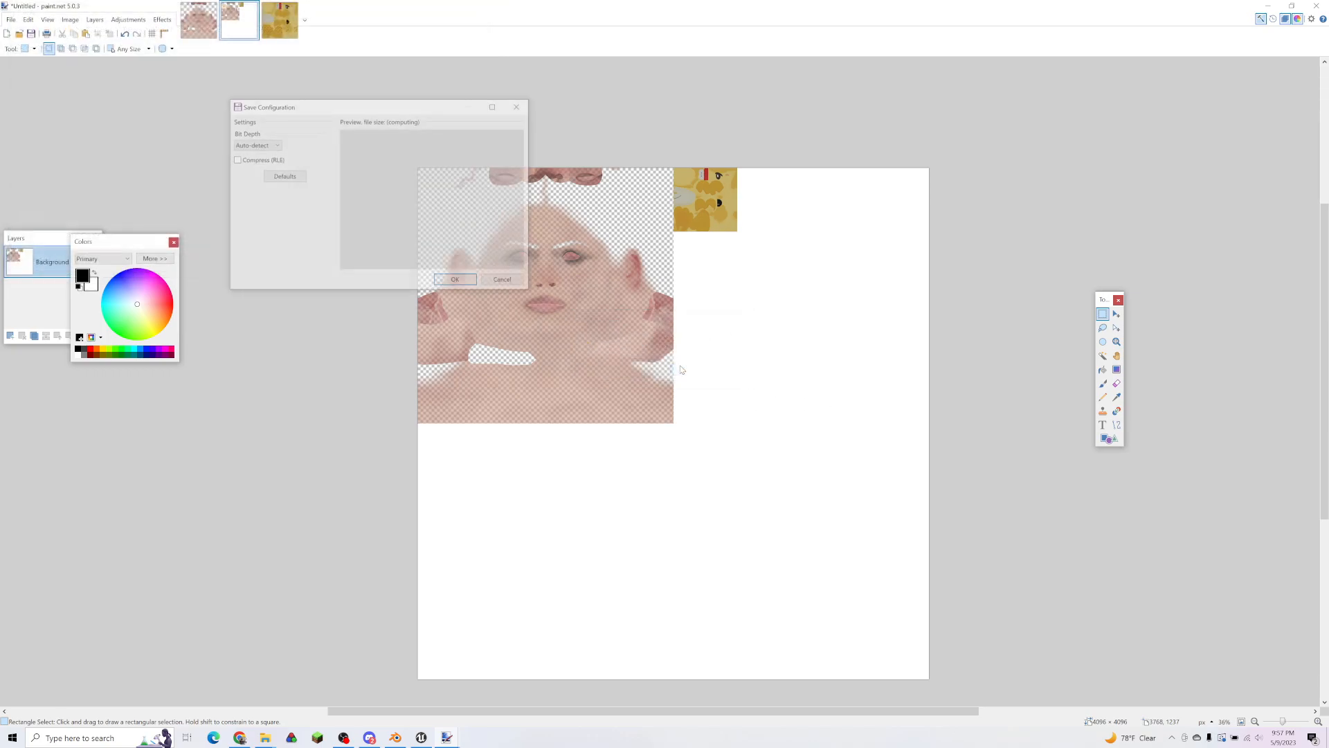
{"action": "left_click", "coordinate": [457, 281]}
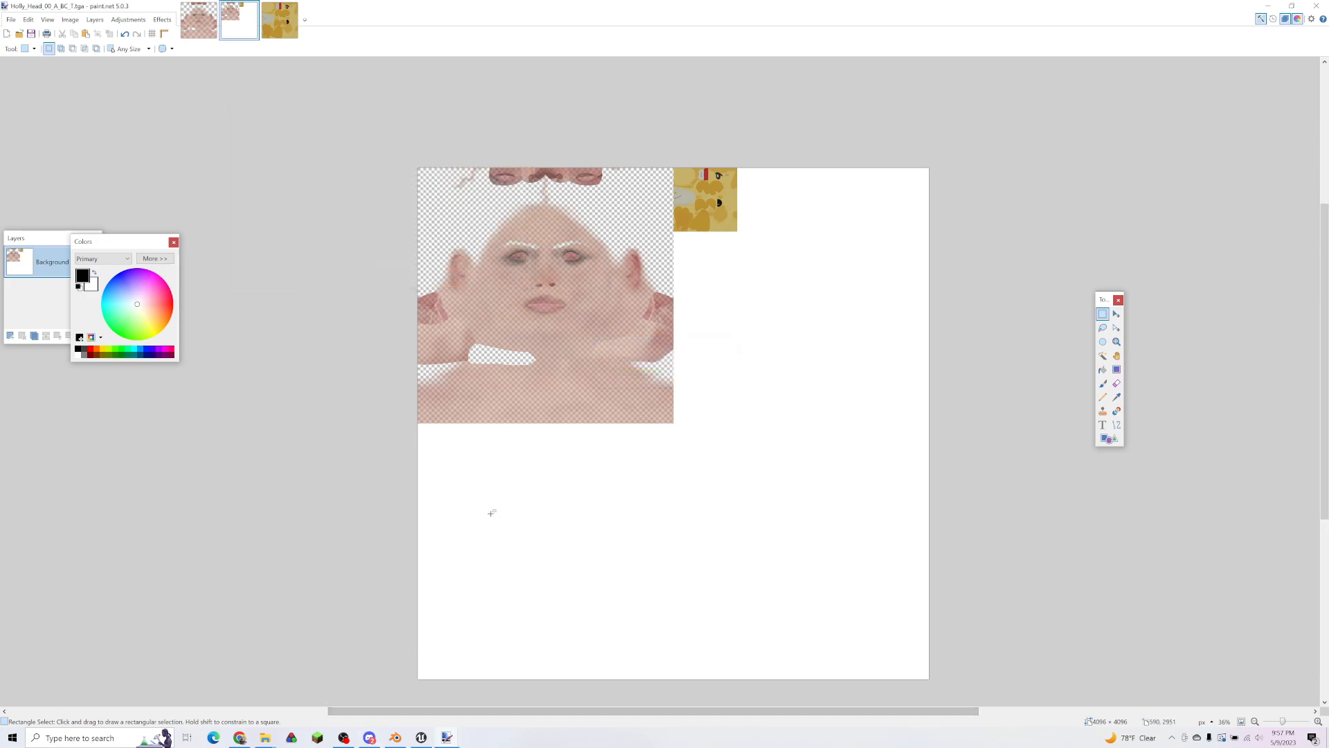
Step: Open Holly_Head_00_A_N_T.tga and Holly_Head_00_A_PBR_T.tga together from the Head_00\Textures folder
{"action": "left_click", "coordinate": [12, 19]}
{"action": "left_click", "coordinate": [11, 19]}
{"action": "left_click", "coordinate": [12, 19]}
{"action": "left_click", "coordinate": [33, 47]}
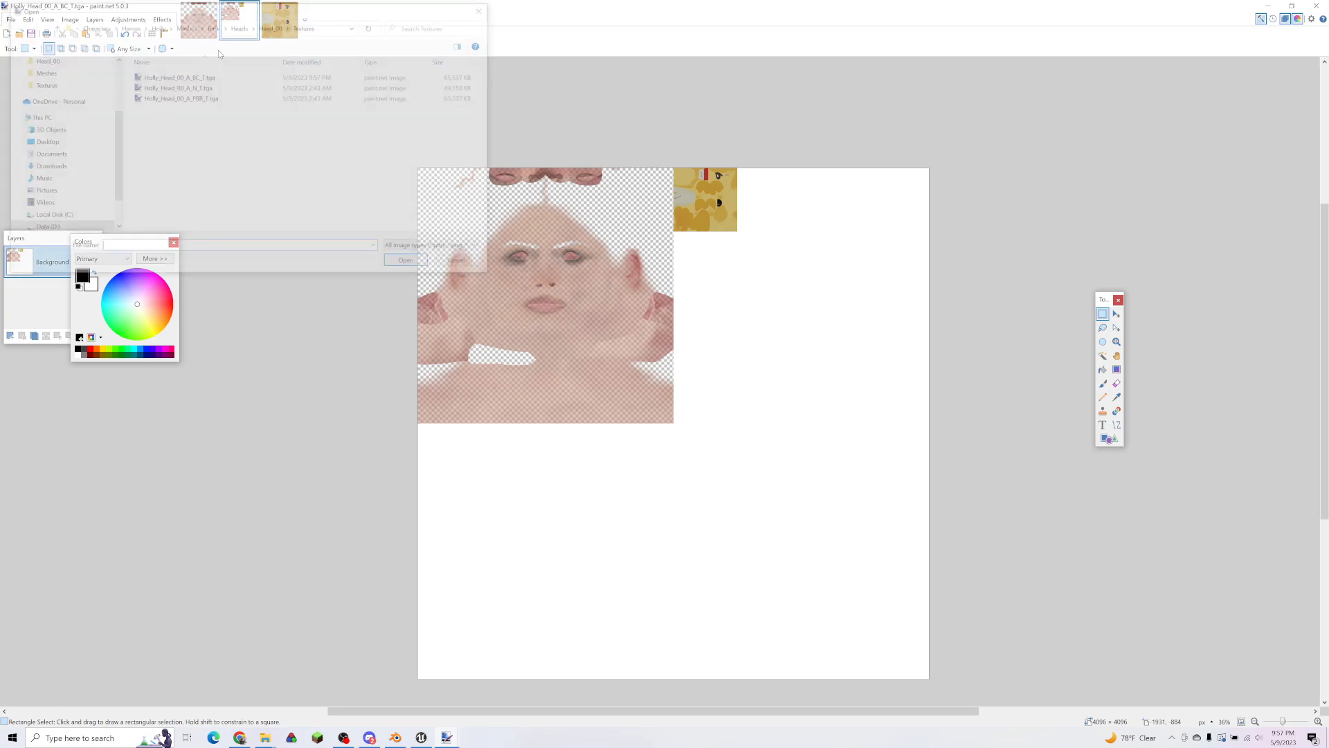
{"action": "left_click", "coordinate": [213, 98]}
{"action": "left_click", "coordinate": [176, 87], "text": "ctrl"}
{"action": "left_click", "coordinate": [418, 263]}
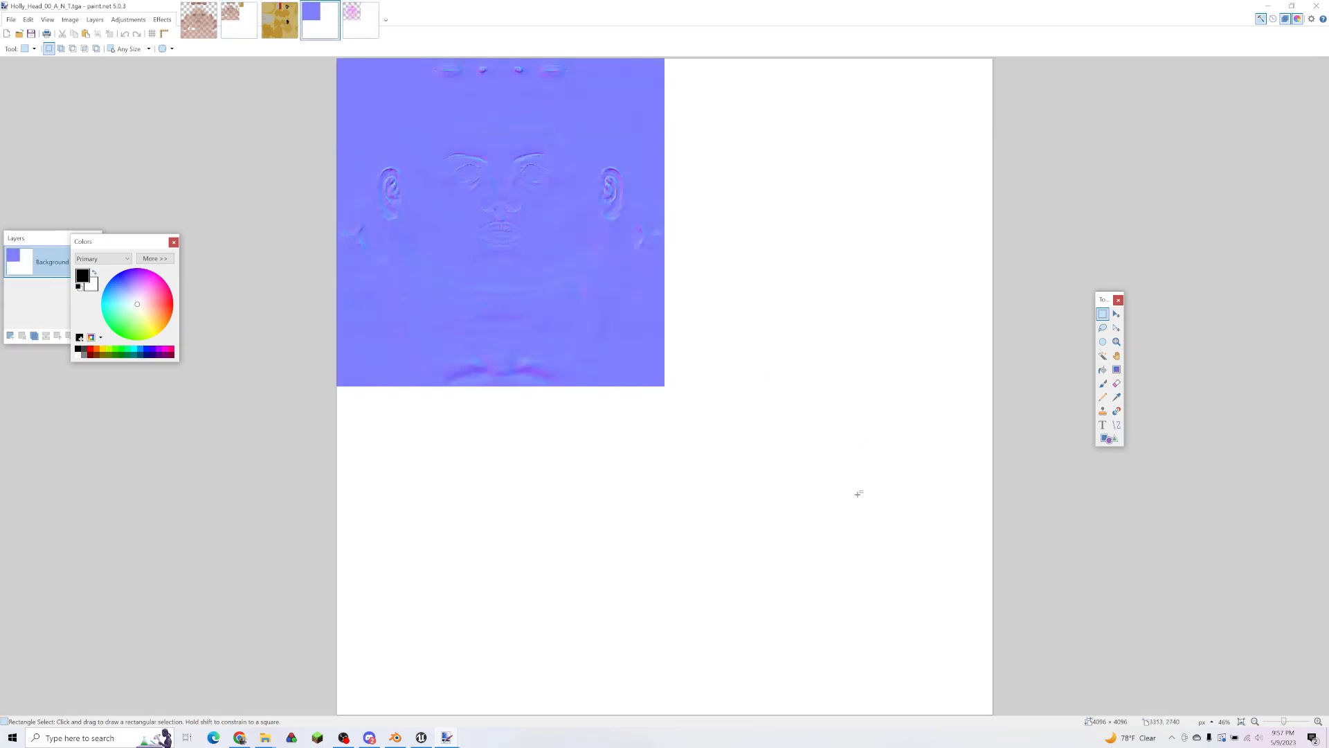
Step: Switch to Blender and replace the Holly head's texture image with the combined Holly_Head_00_A_BC_T.tga from the Unreal project
{"action": "left_click", "coordinate": [371, 20]}
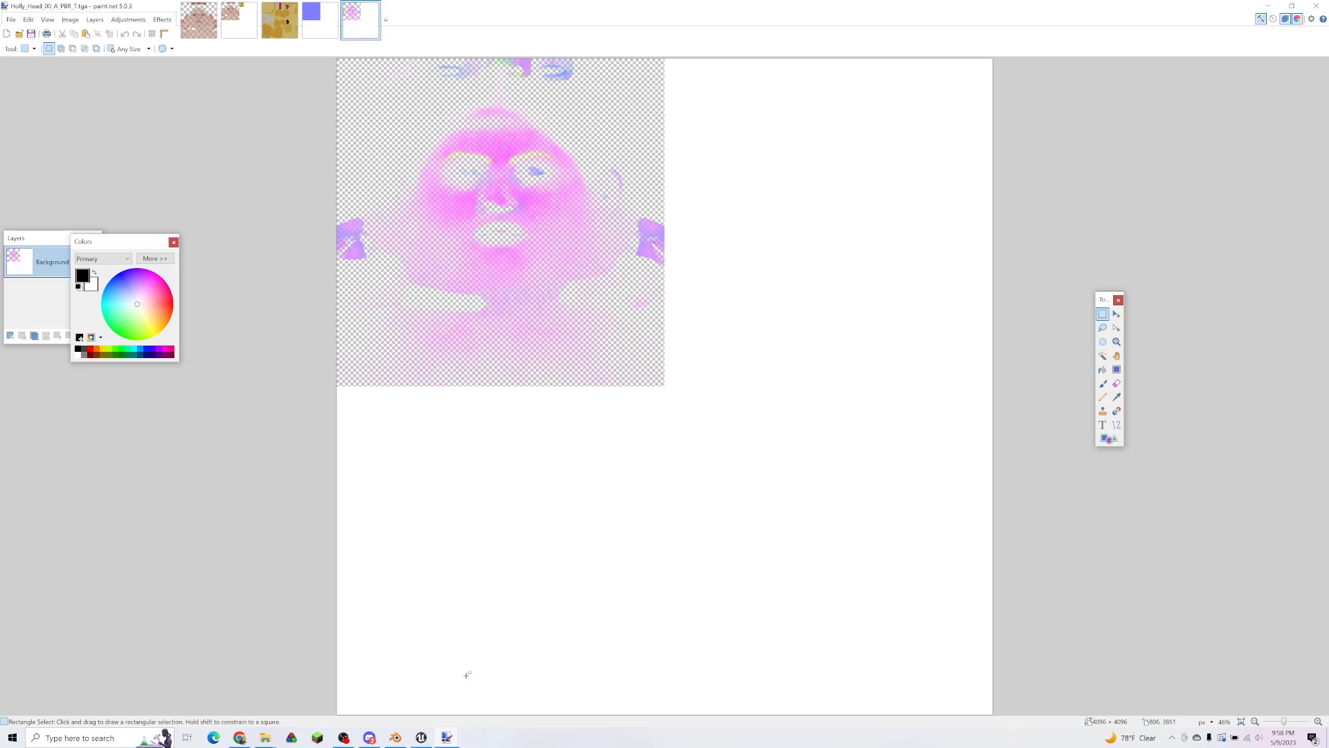
{"action": "left_click", "coordinate": [395, 738]}
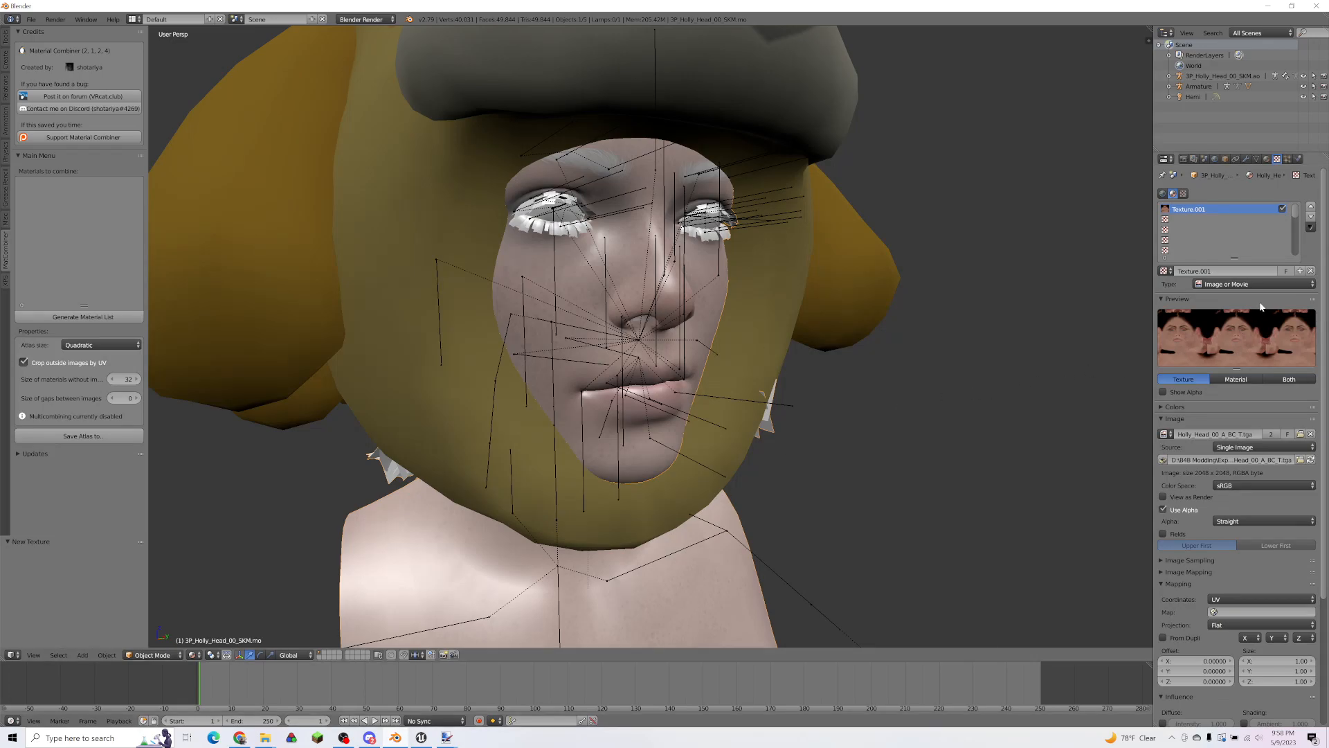
{"action": "left_click", "coordinate": [1302, 435]}
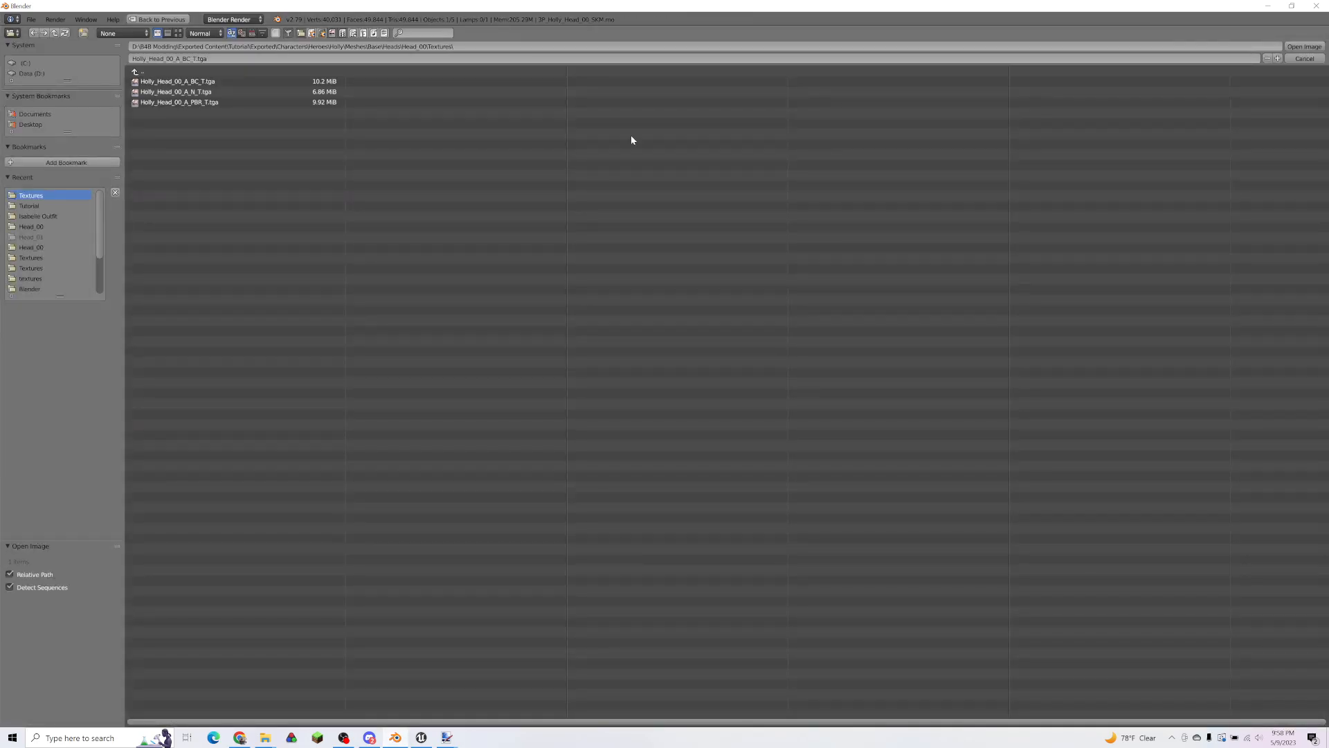
{"action": "double_click", "coordinate": [234, 82]}
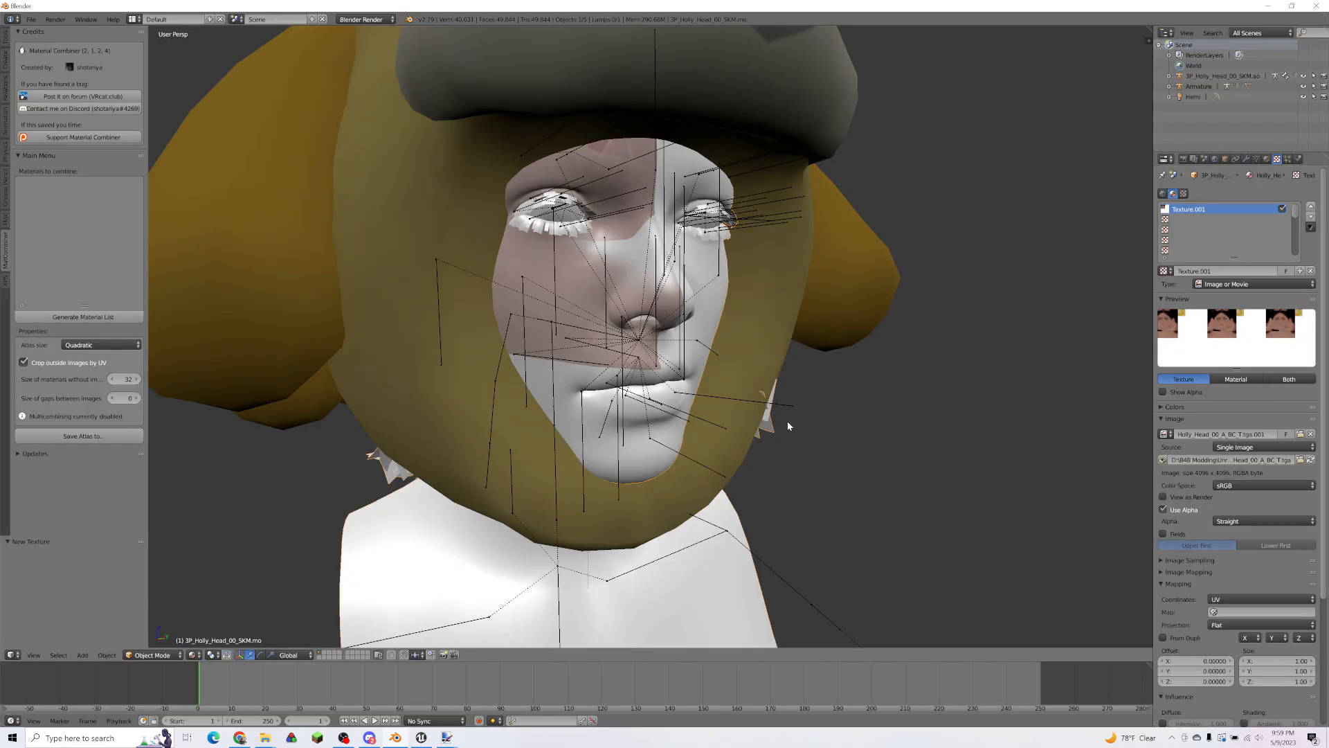
Step: Split the 3D viewport in two and make the new area a UV/Image Editor
{"action": "middle_click_drag", "start_coordinate": [787, 425], "coordinate": [760, 383]}
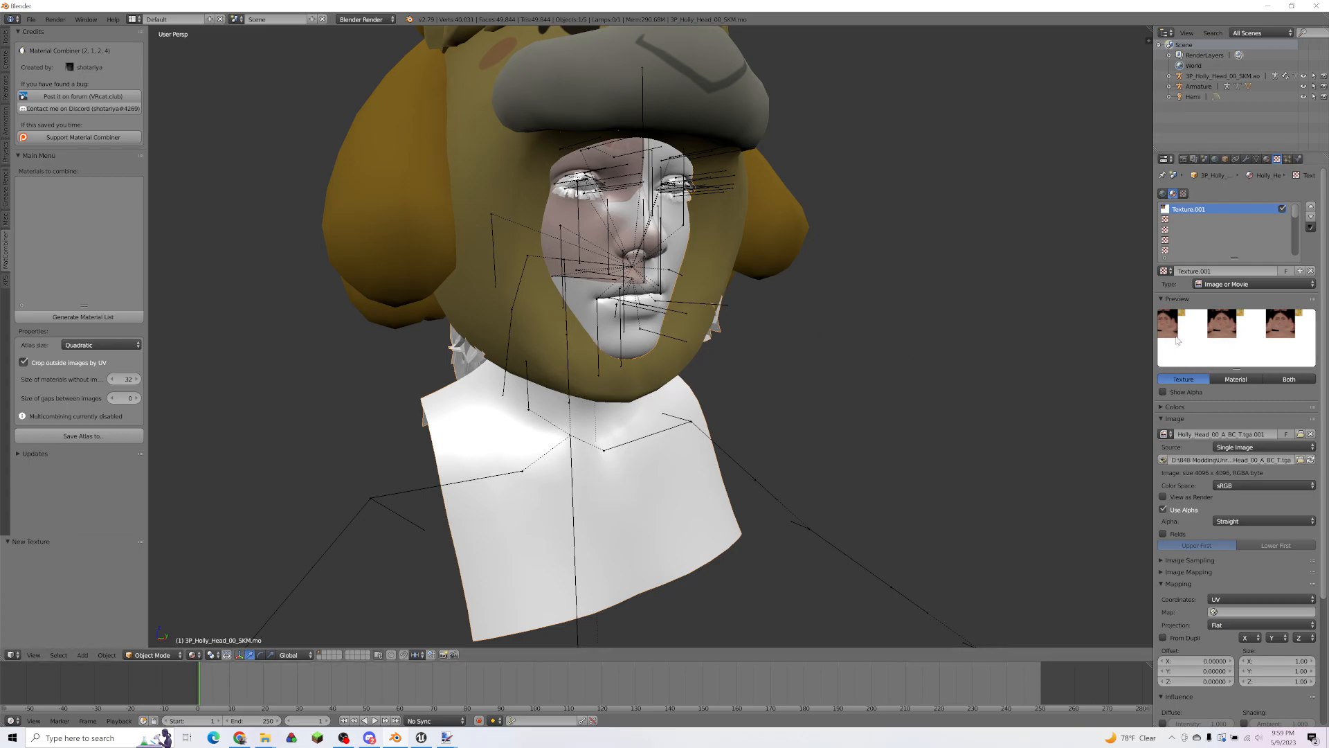
{"action": "middle_click_drag", "start_coordinate": [817, 411], "coordinate": [786, 413]}
{"action": "left_click_drag", "start_coordinate": [1135, 46], "coordinate": [774, 86]}
{"action": "left_click", "coordinate": [786, 655]}
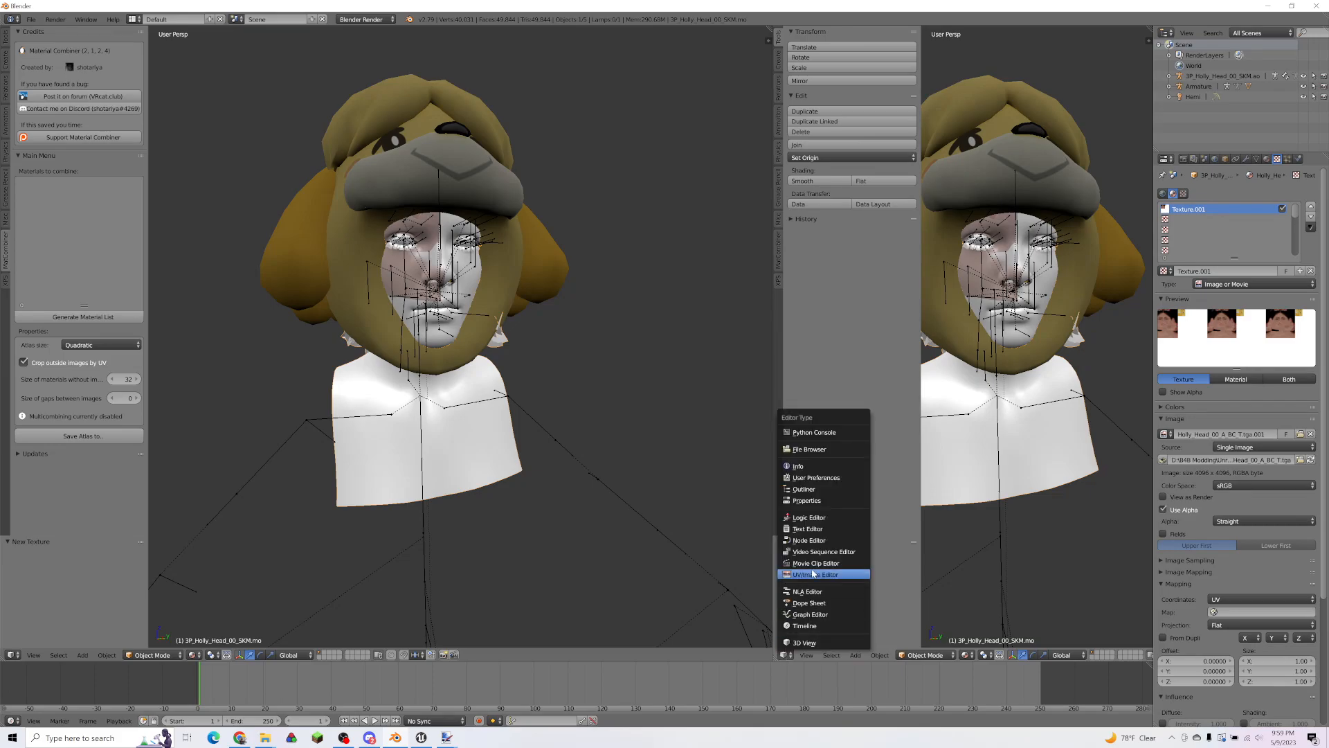
{"action": "left_click", "coordinate": [814, 575]}
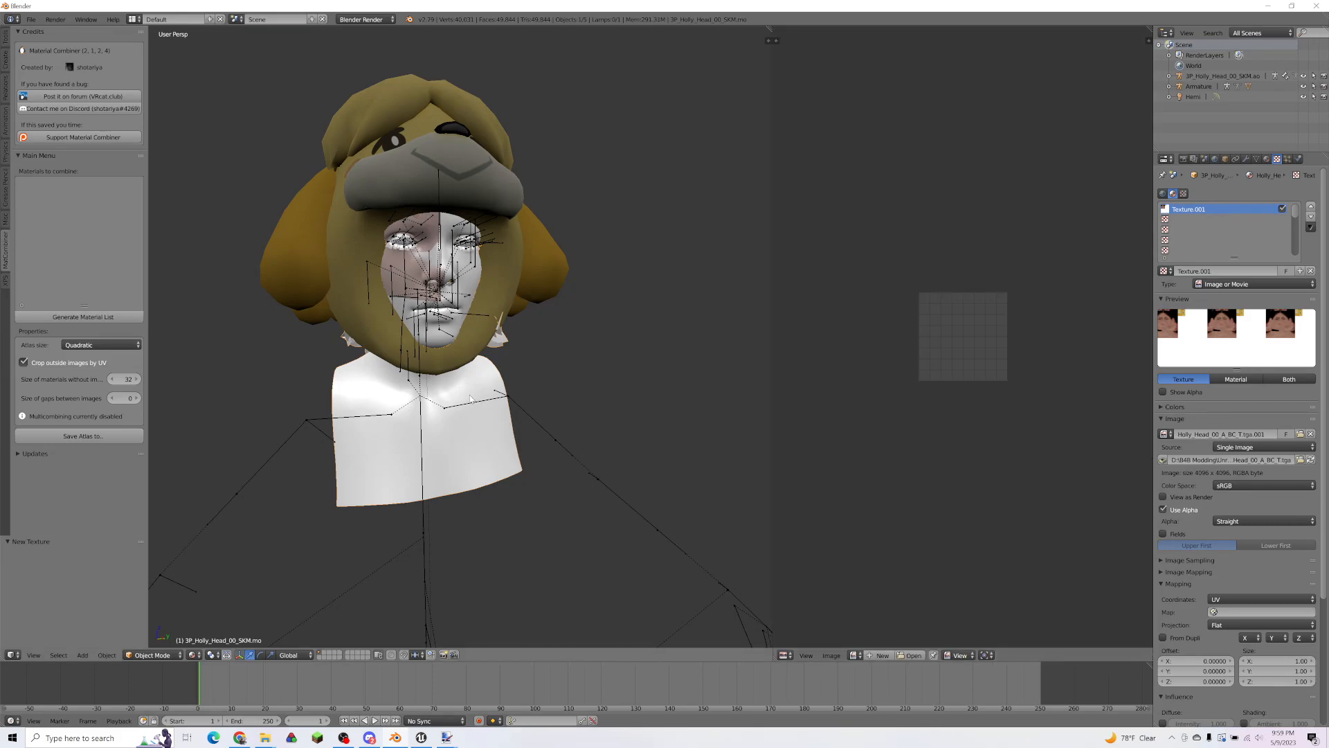
Step: Enter Edit mode on the Holly head and select the linked face and neck mesh
{"action": "key", "text": "Tab"}
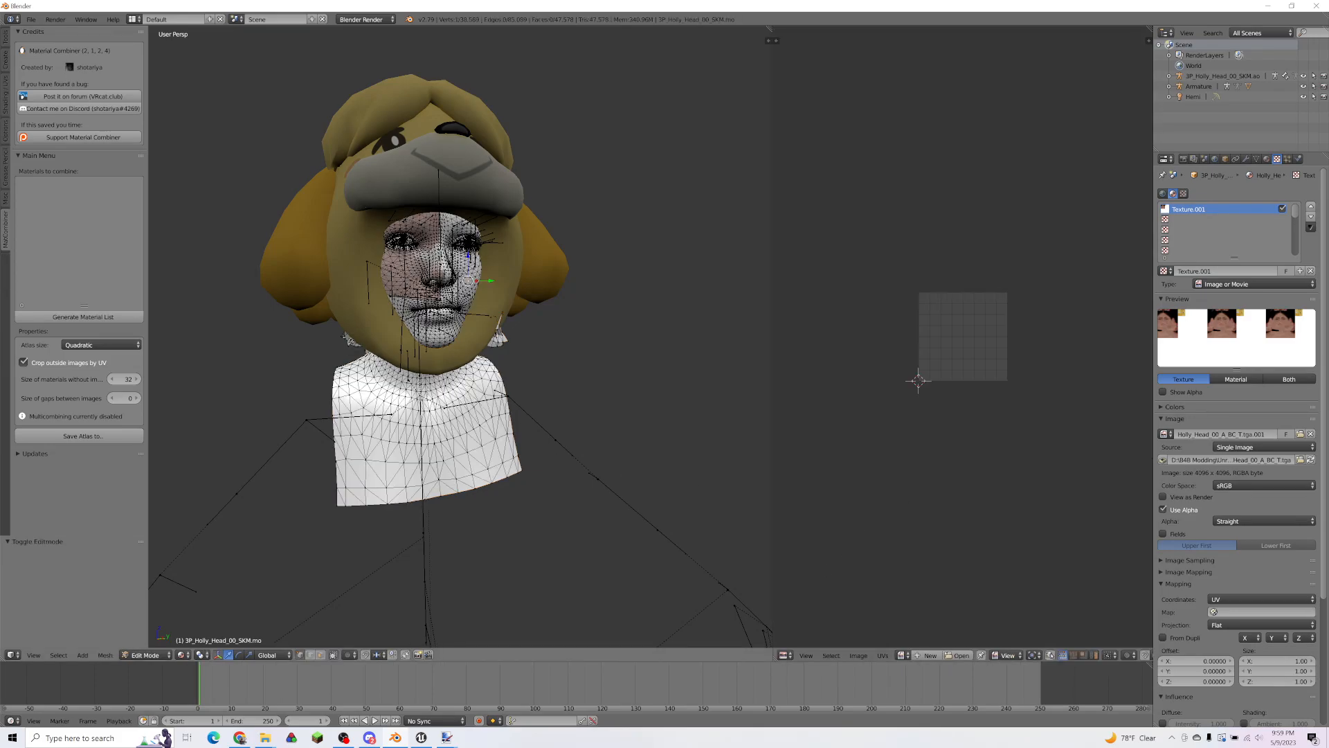
{"action": "key", "text": "l"}
{"action": "scroll", "coordinate": [443, 387], "scroll_direction": "up", "scroll_amount": 2}
{"action": "scroll", "coordinate": [1053, 380], "scroll_direction": "up", "scroll_amount": 4}
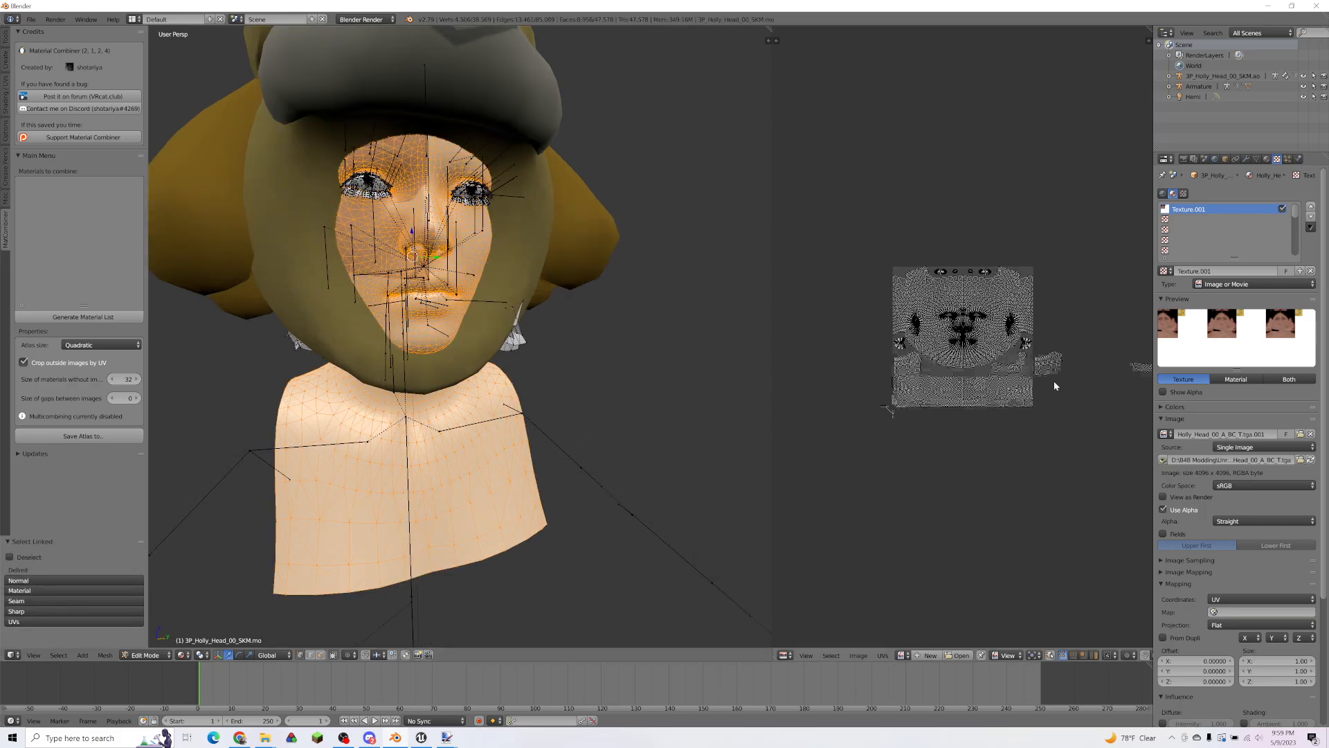
Step: Open Holly_Head_00_A_BC_T.tga from the Unreal project's Head_00\Textures folder in the UV editor, and widen that editor
{"action": "left_click", "coordinate": [959, 655]}
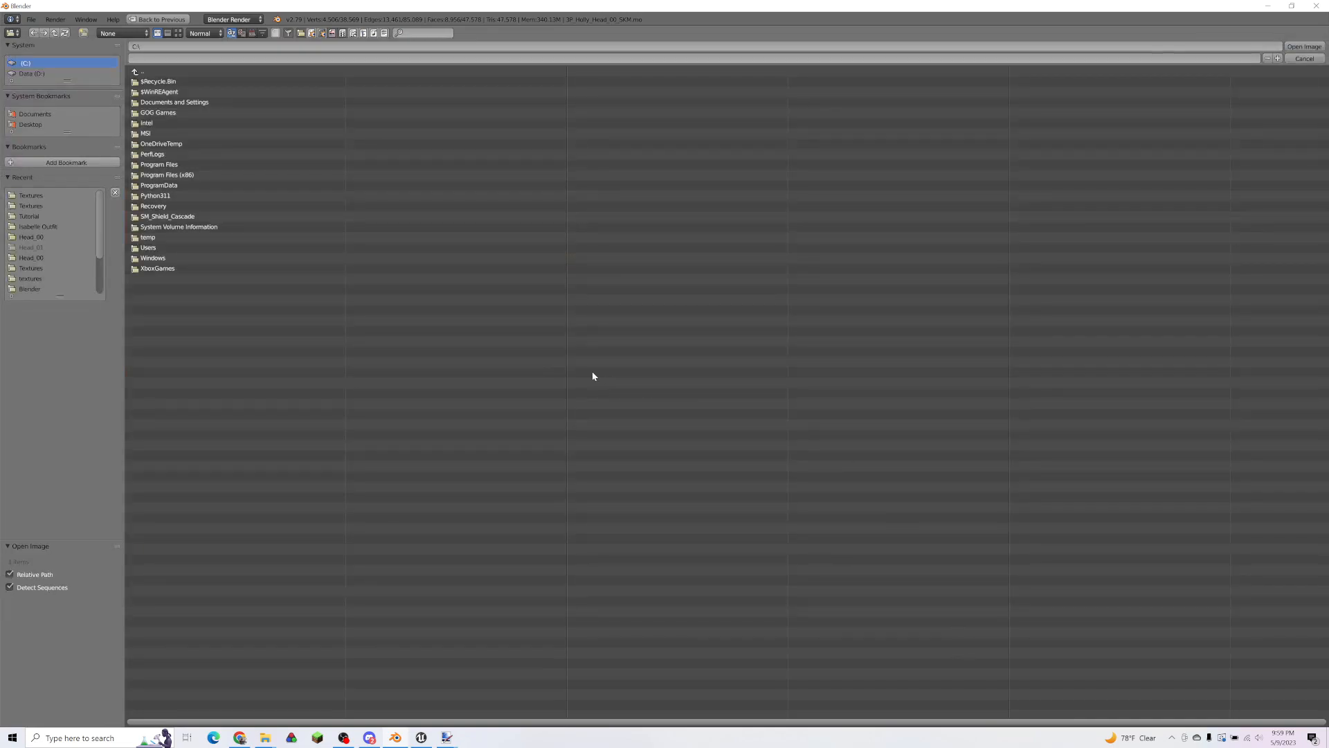
{"action": "left_click", "coordinate": [209, 48]}
{"action": "type", "text": "D:\\B4B Modding\\Unreal Project\\B4BAssets2\\Content\\Characters\\Heroes\\Holly\\Meshes\\Base\\Heads\\Head_00\\Textures"}
{"action": "key", "text": "Return"}
{"action": "double_click", "coordinate": [206, 83]}
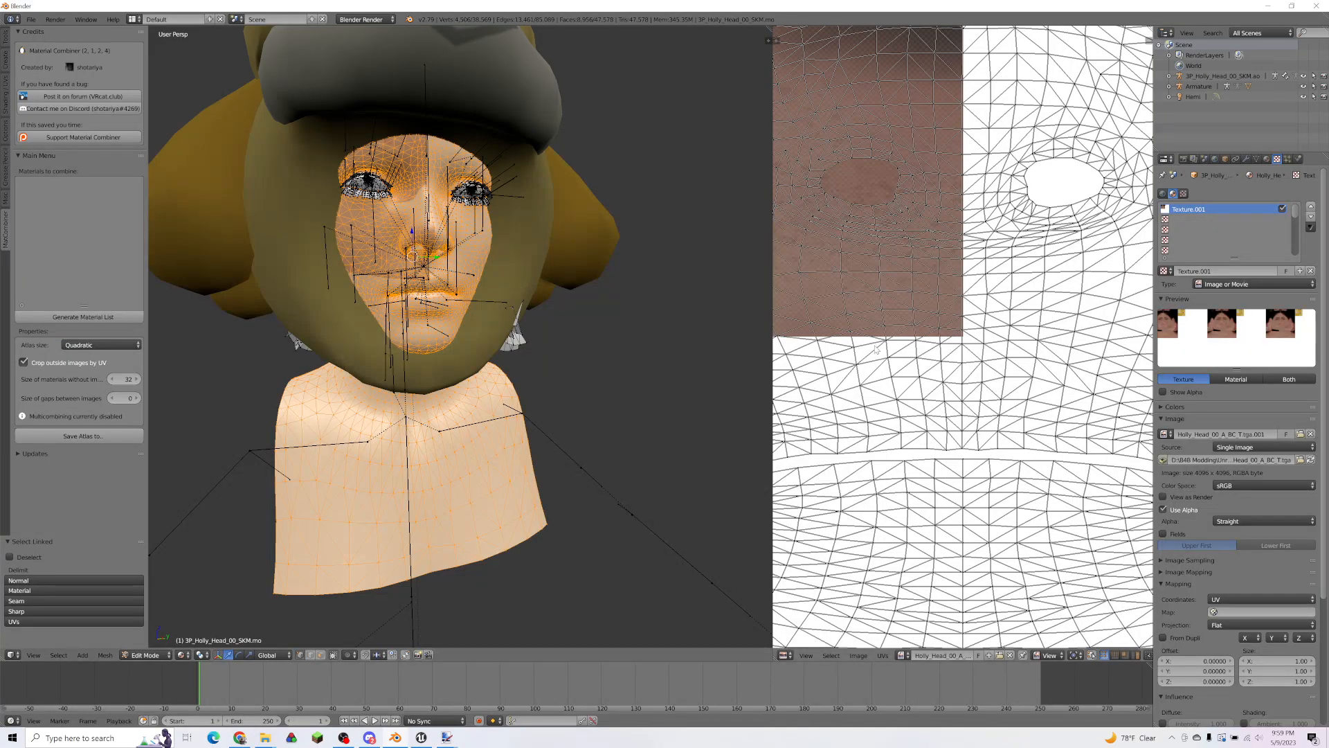
{"action": "scroll", "coordinate": [787, 274], "scroll_direction": "down", "scroll_amount": 4}
{"action": "left_click_drag", "start_coordinate": [772, 284], "coordinate": [562, 283]}
{"action": "key", "text": "Home"}
{"action": "scroll", "coordinate": [857, 337], "scroll_direction": "up", "scroll_amount": 3}
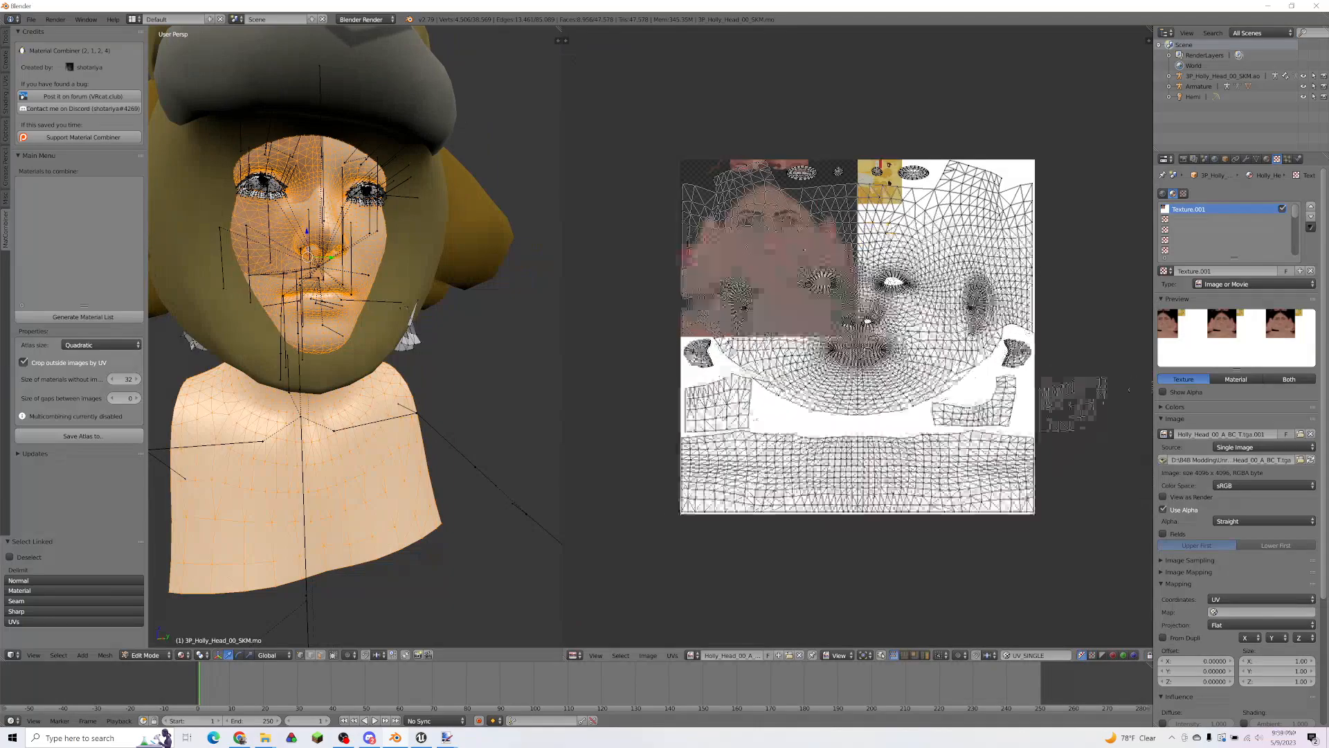
{"action": "scroll", "coordinate": [858, 337], "scroll_direction": "down", "scroll_amount": 1}
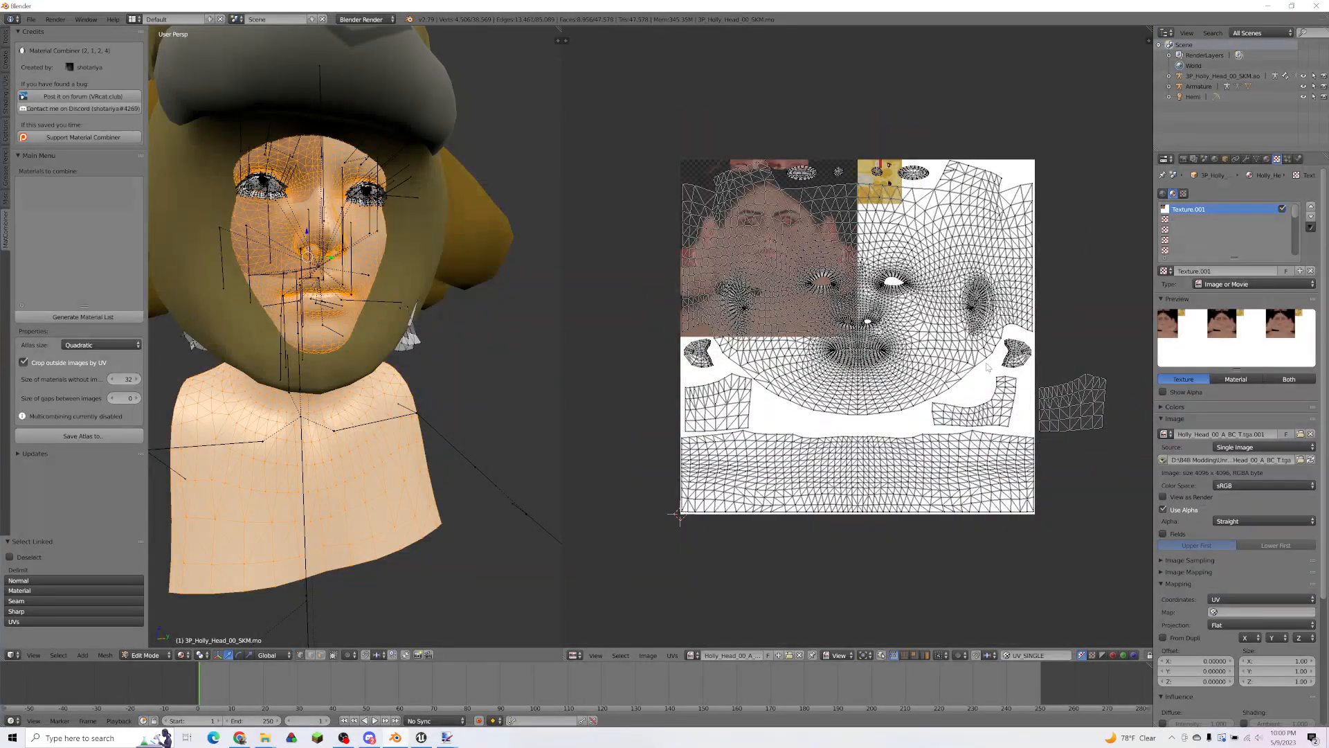
Step: Try to scale all of the head's UVs to 0.5 and move them onto the face texture
{"action": "key", "text": "a"}
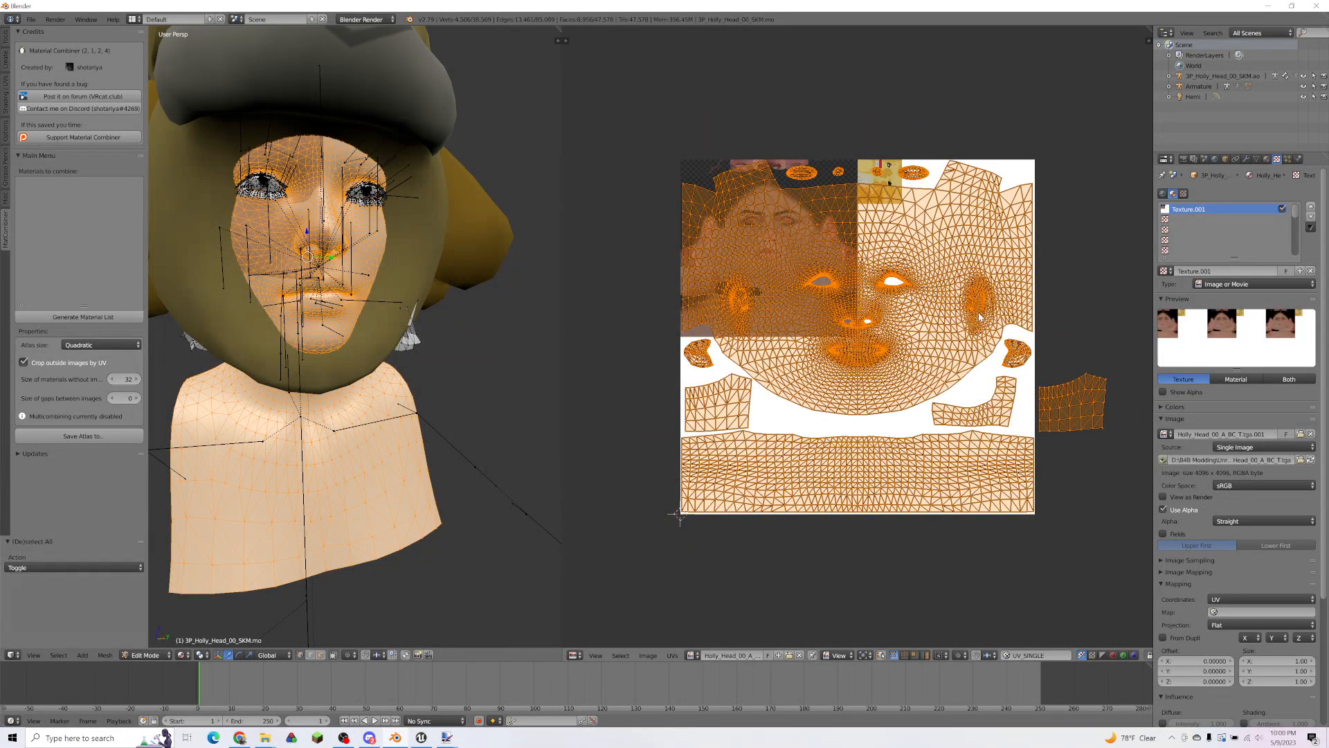
{"action": "type", "text": "s0.5"}
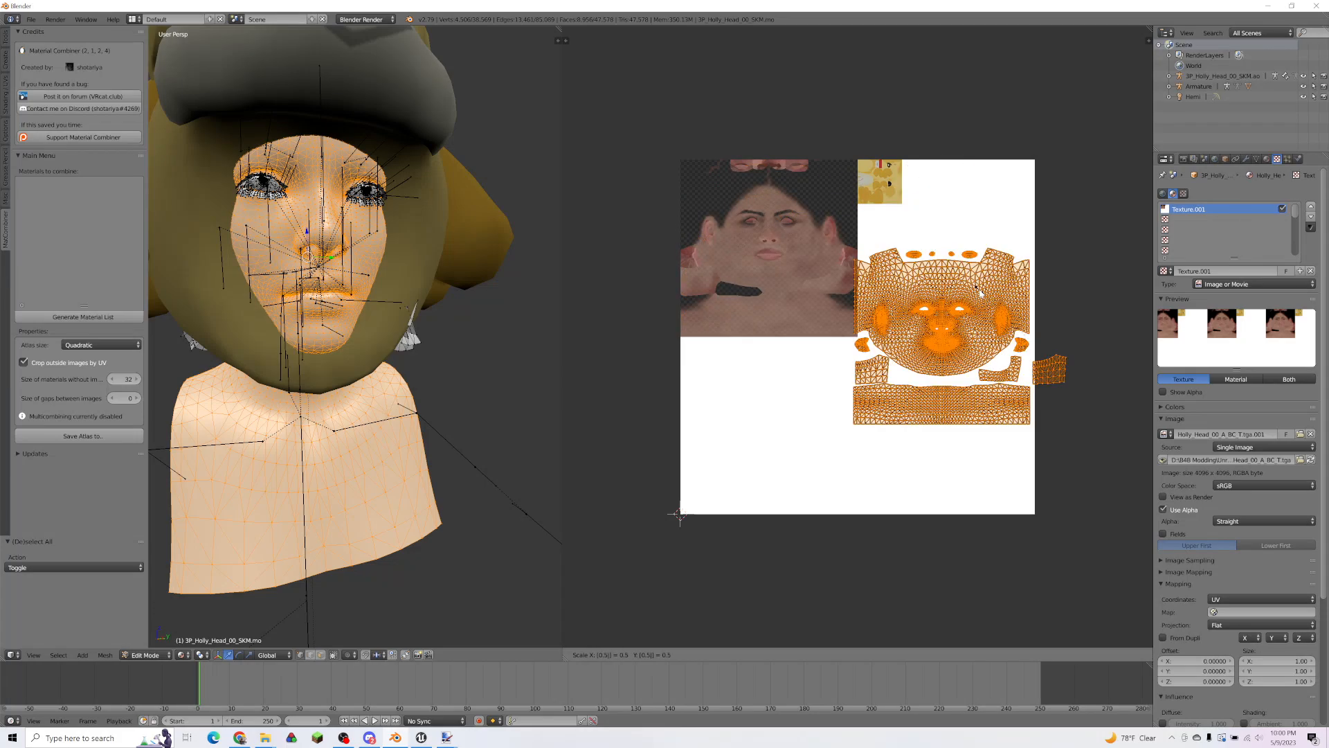
{"action": "key", "text": "Return"}
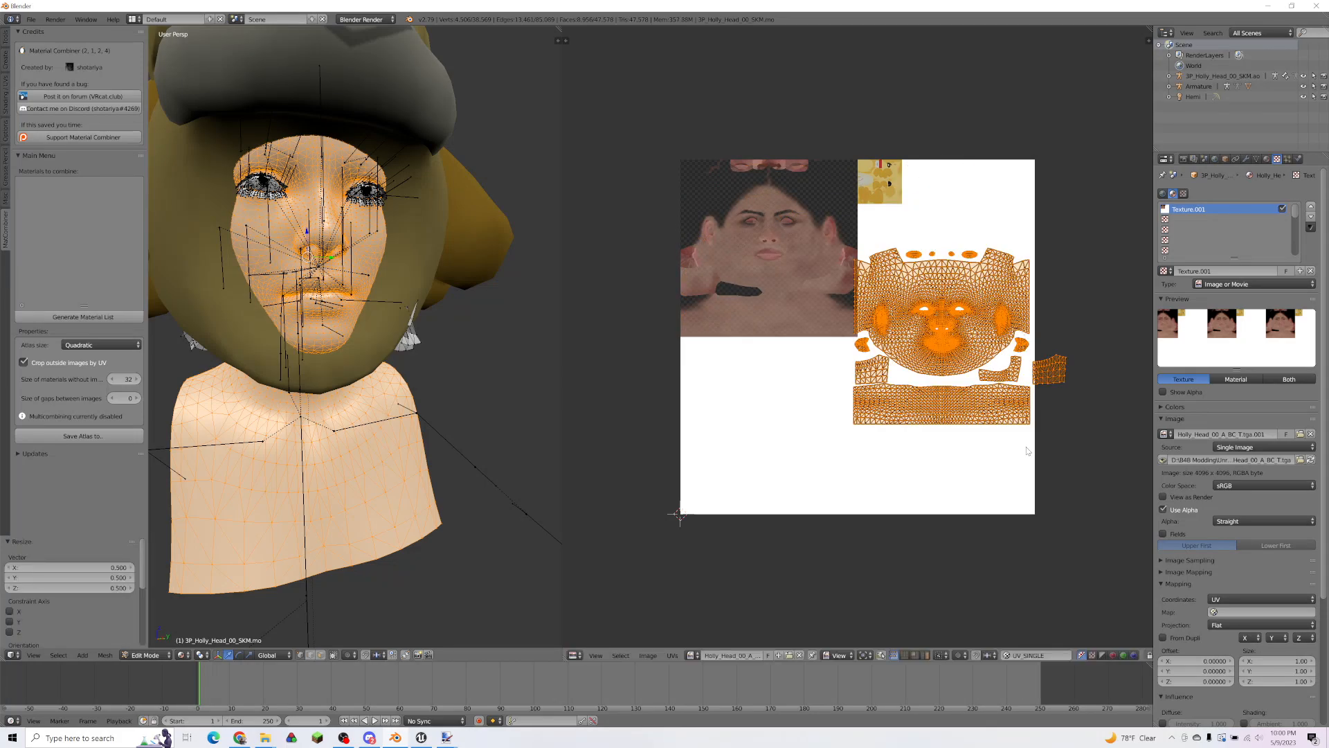
{"action": "key", "text": "g"}
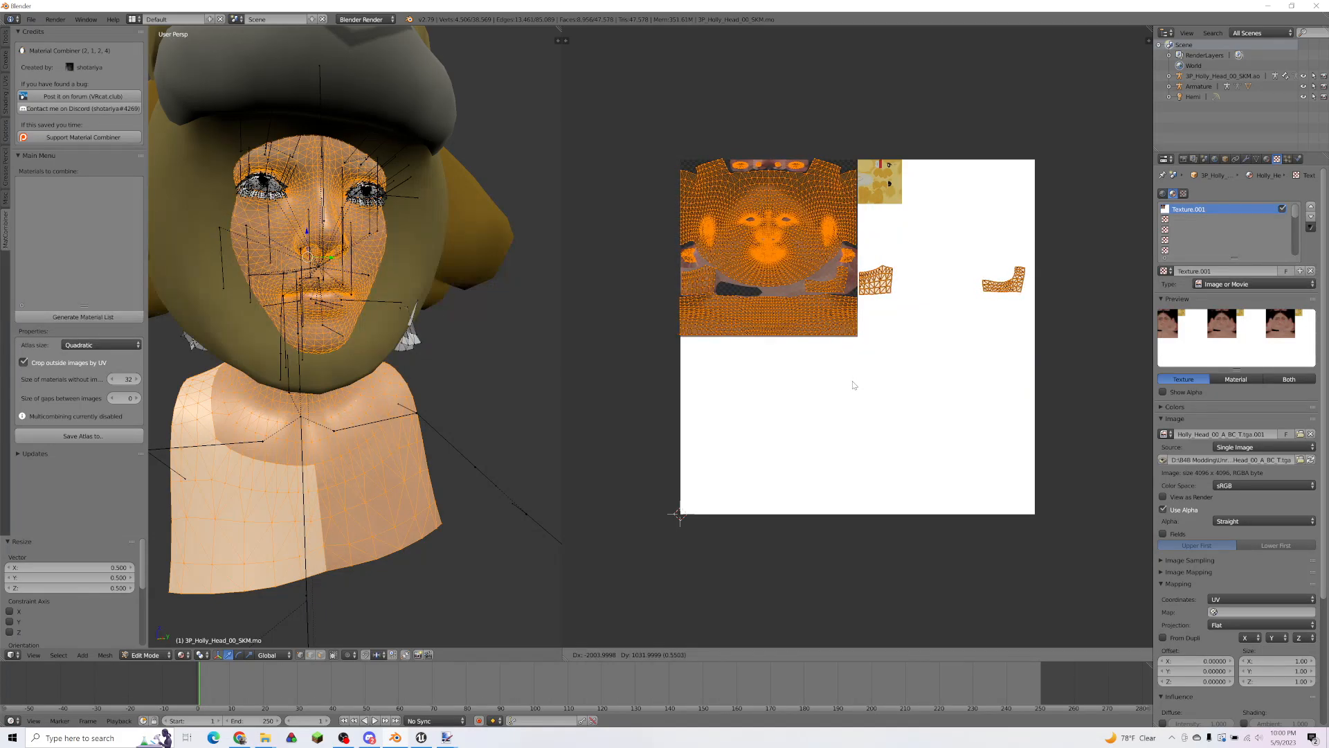
{"action": "key", "text": "Escape"}
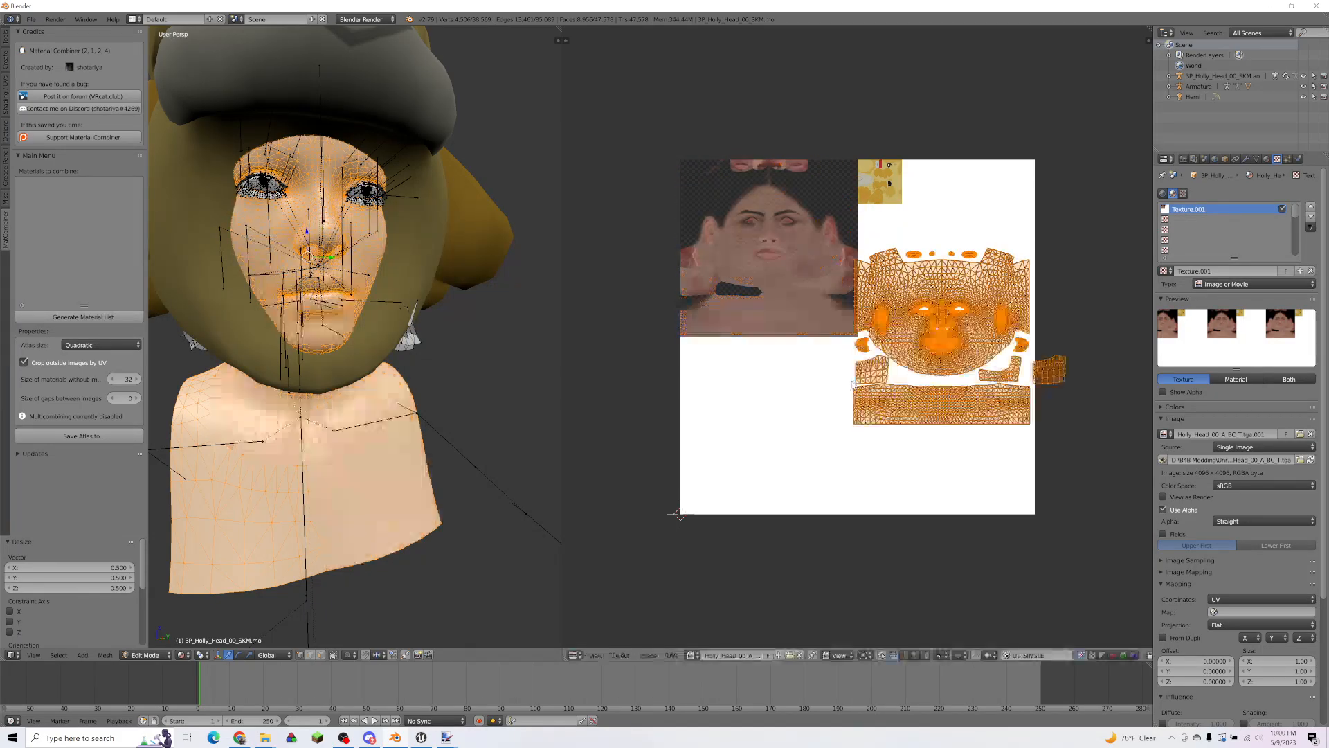
{"action": "key", "text": "ctrl+z"}
Step: Deselect the two stray UV islands outside the image and scale the remaining head UVs to 0.5
{"action": "scroll", "coordinate": [999, 420], "scroll_direction": "down", "scroll_amount": 1}
{"action": "scroll", "coordinate": [999, 415], "scroll_direction": "down", "scroll_amount": 2}
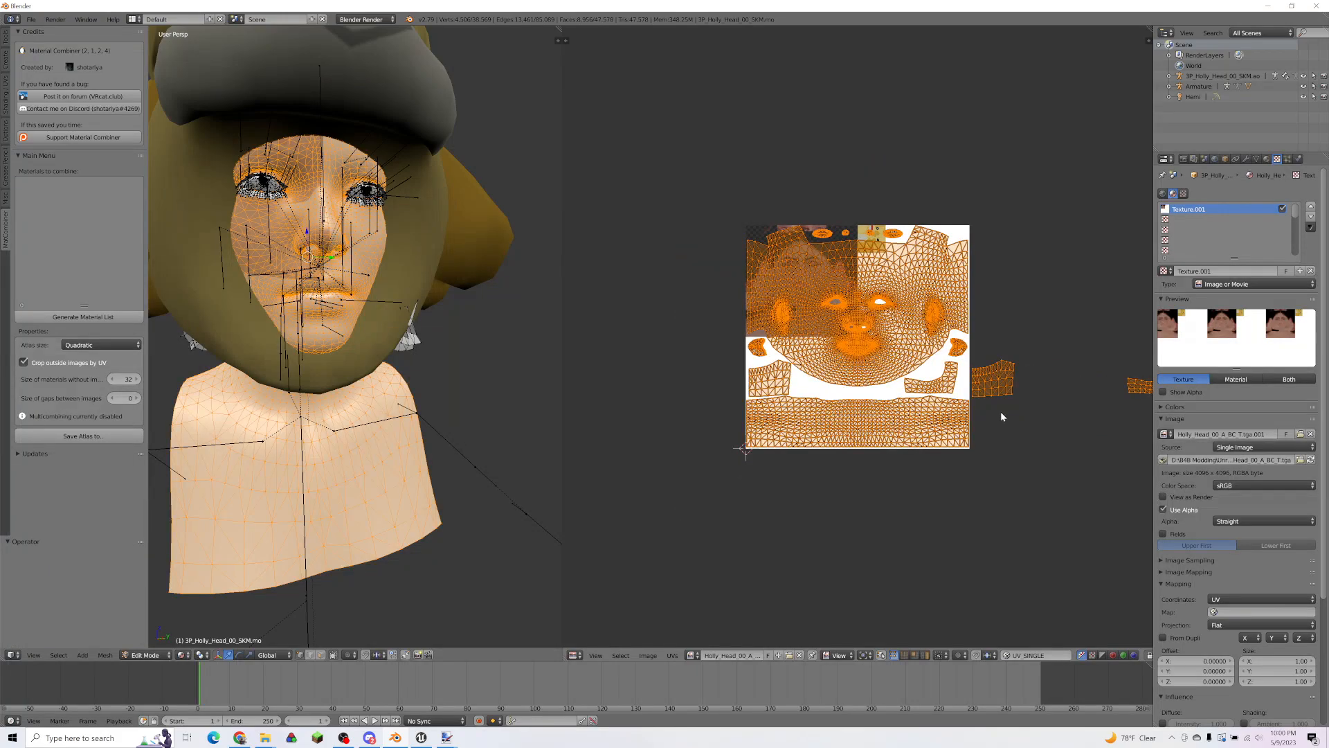
{"action": "key", "text": "shift+l"}
{"action": "type", "text": "s.5"}
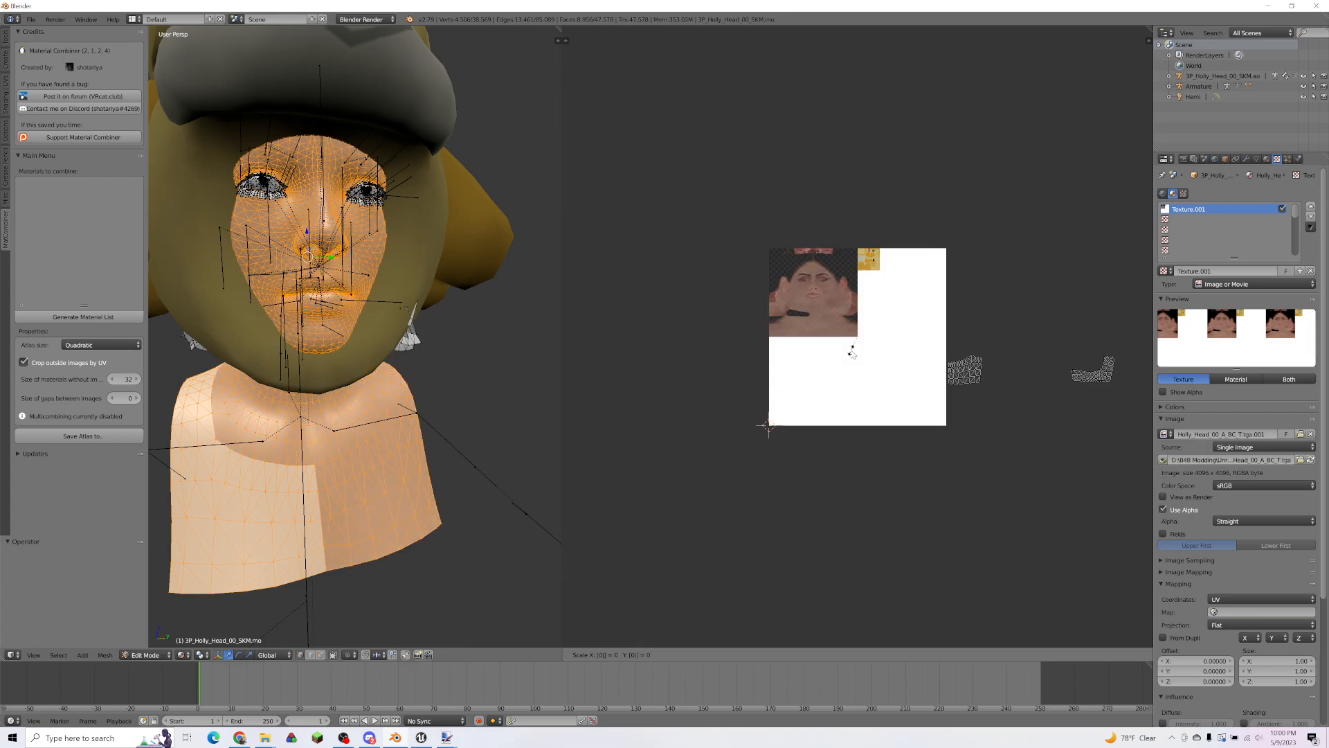
{"action": "key", "text": "Return"}
{"action": "scroll", "coordinate": [850, 353], "scroll_direction": "up", "scroll_amount": 2}
{"action": "scroll", "coordinate": [849, 353], "scroll_direction": "up", "scroll_amount": 2}
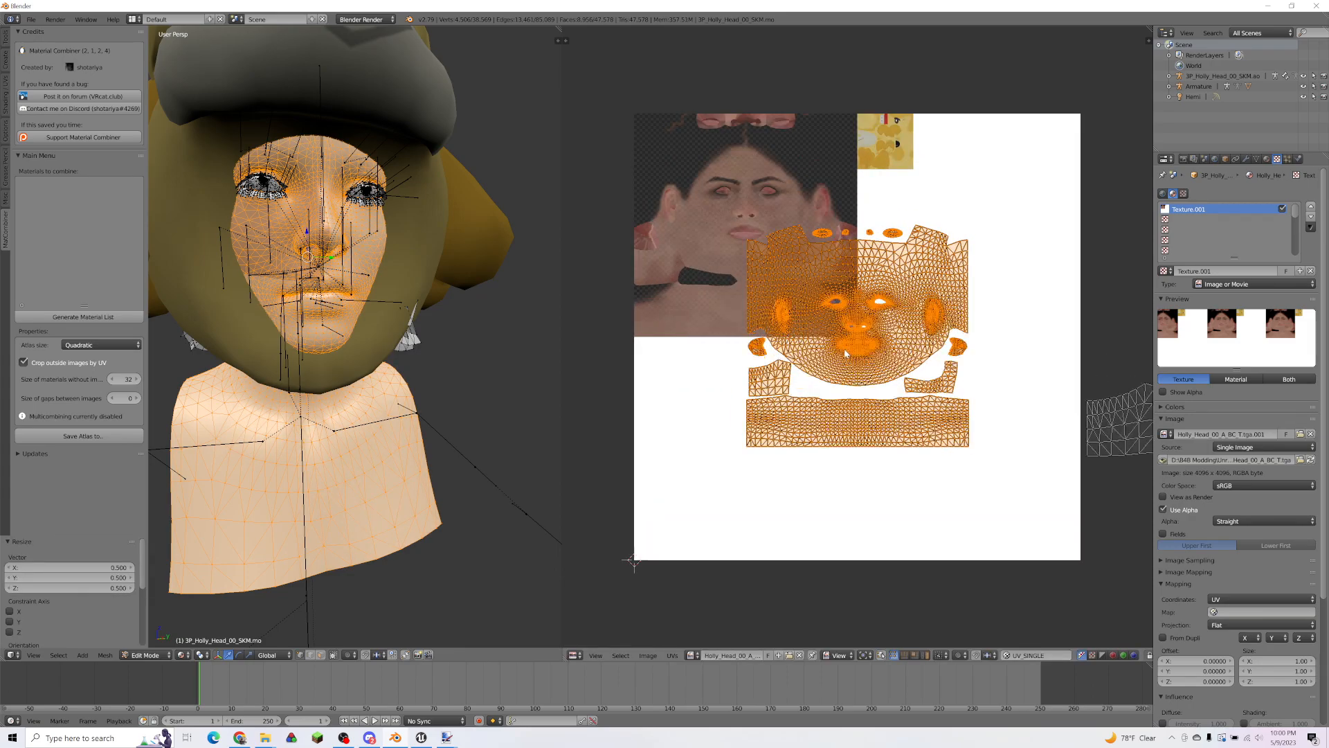
Step: Move the scaled head UVs -1024 px along X and 1024 px along Y onto the face texture, and check the model
{"action": "type", "text": "g"}
{"action": "type", "text": "-1024"}
{"action": "key", "text": "Return"}
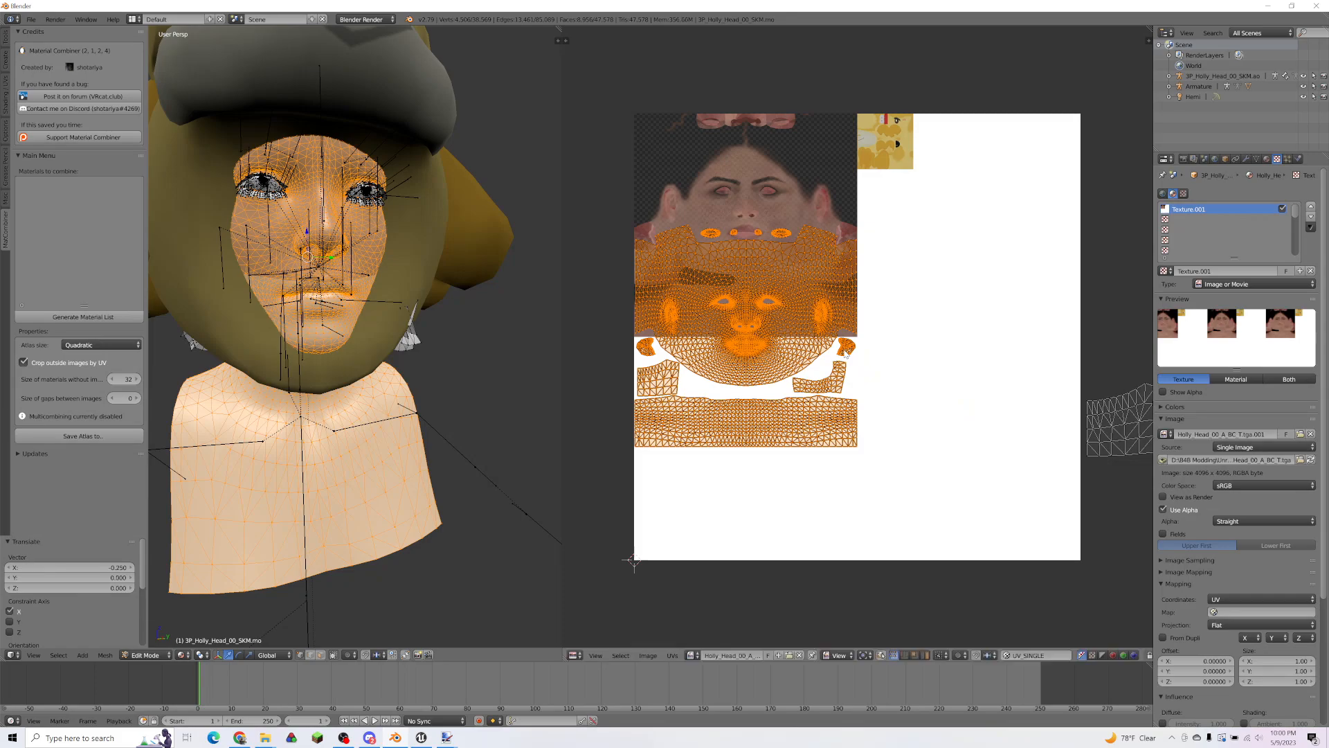
{"action": "type", "text": "gy"}
{"action": "type", "text": "-1024"}
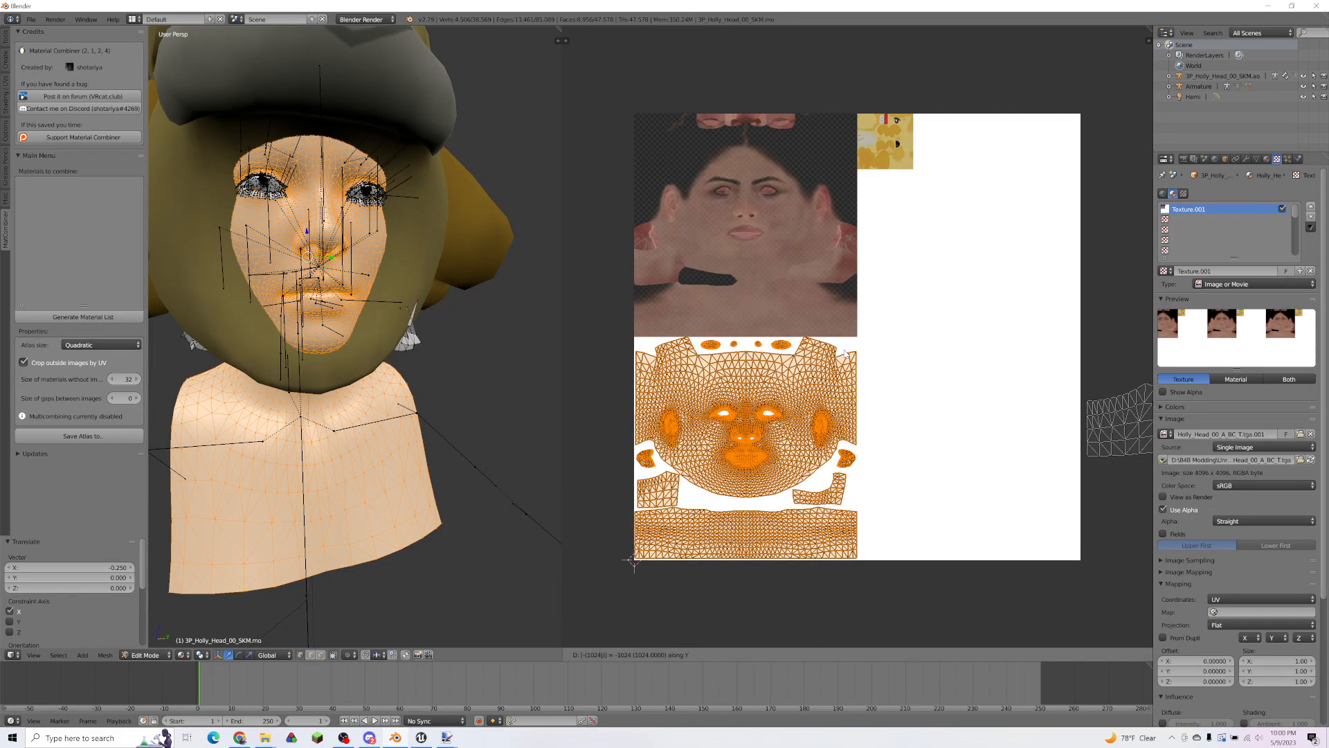
{"action": "key", "text": "minus"}
{"action": "key", "text": "Return"}
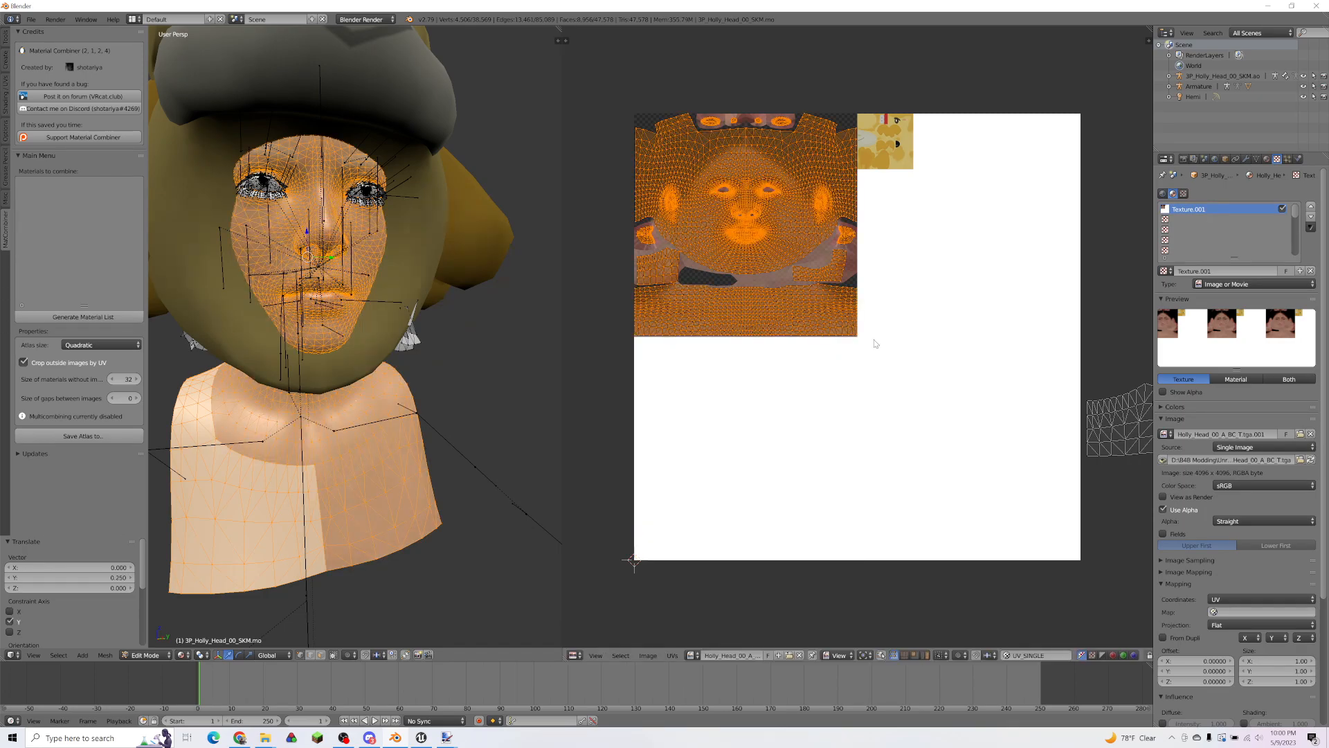
{"action": "key", "text": "Tab"}
{"action": "mouse_move", "coordinate": [353, 332]}
{"action": "middle_mouse_down"}
{"action": "mouse_move", "coordinate": [372, 328]}
{"action": "mouse_move", "coordinate": [347, 330]}
{"action": "middle_mouse_up"}
{"action": "key", "text": "Tab"}
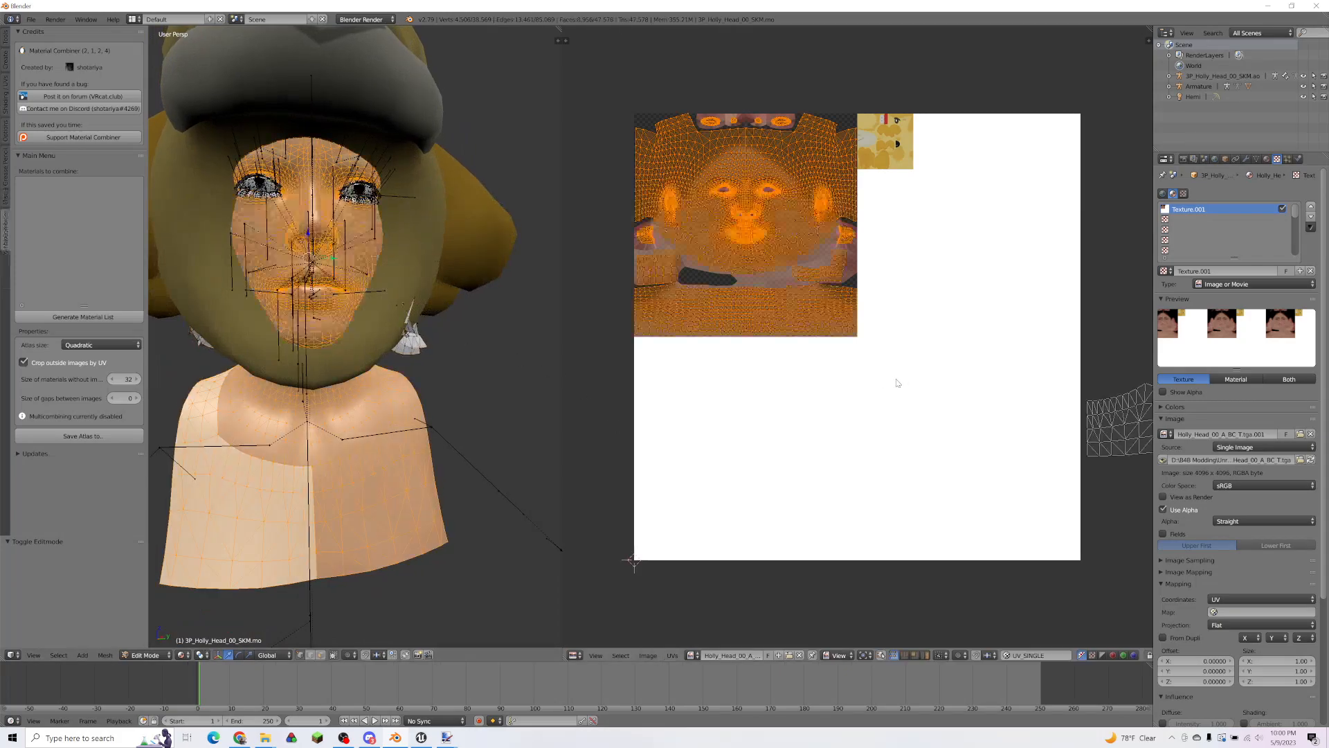
Step: Select only the two UV islands outside the image and scale them together to 0.5
{"action": "scroll", "coordinate": [945, 406], "scroll_direction": "down", "scroll_amount": 1}
{"action": "scroll", "coordinate": [1037, 400], "scroll_direction": "down", "scroll_amount": 2}
{"action": "middle_click_drag", "start_coordinate": [1023, 391], "coordinate": [866, 380]}
{"action": "right_click", "coordinate": [850, 379]}
{"action": "key", "text": "l"}
{"action": "right_click", "coordinate": [1017, 387]}
{"action": "key", "text": "l"}
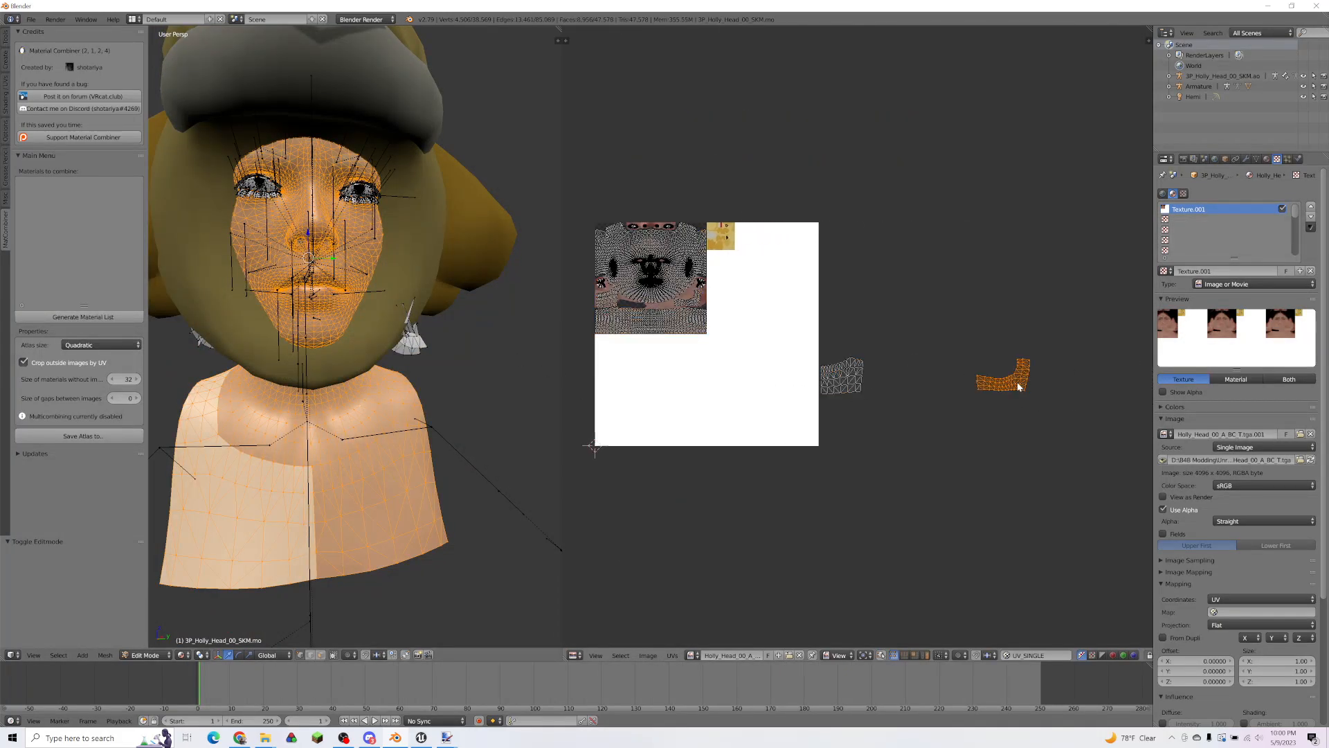
{"action": "key", "text": "shift+l"}
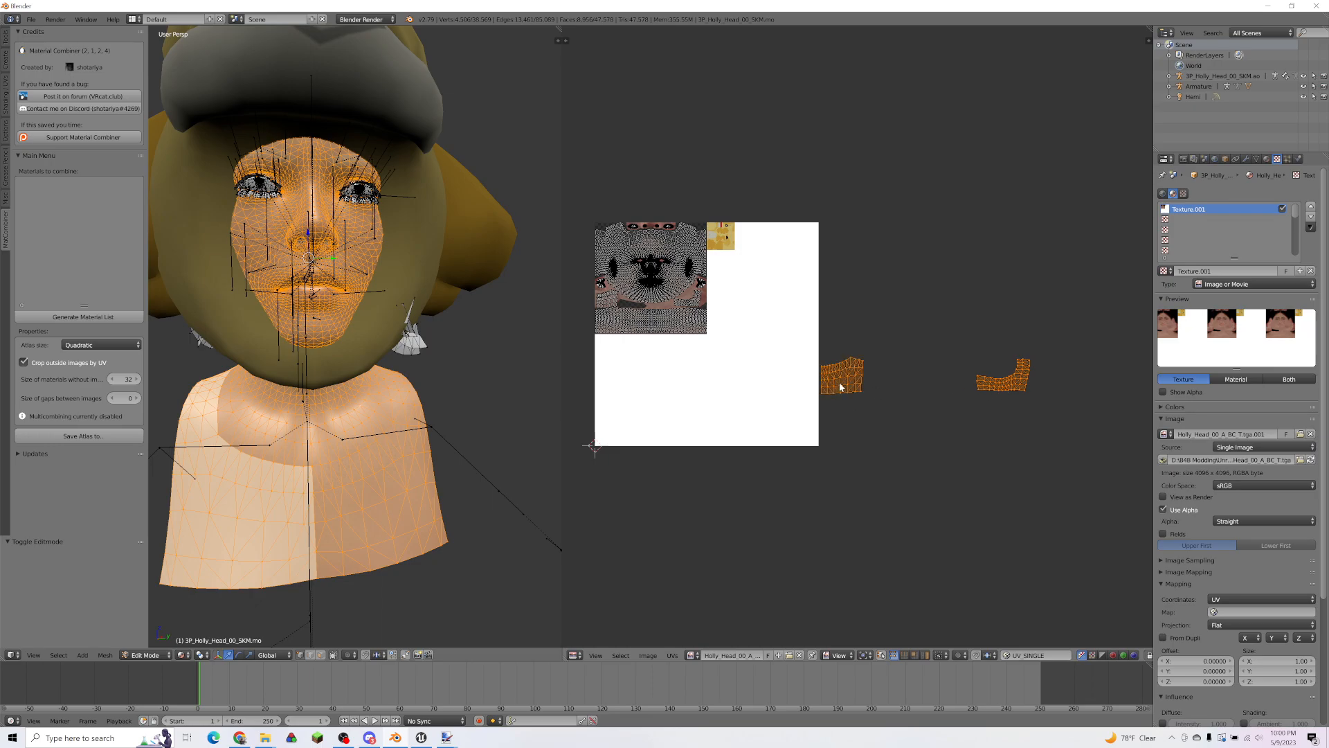
{"action": "type", "text": "s0.5"}
{"action": "key", "text": "Return"}
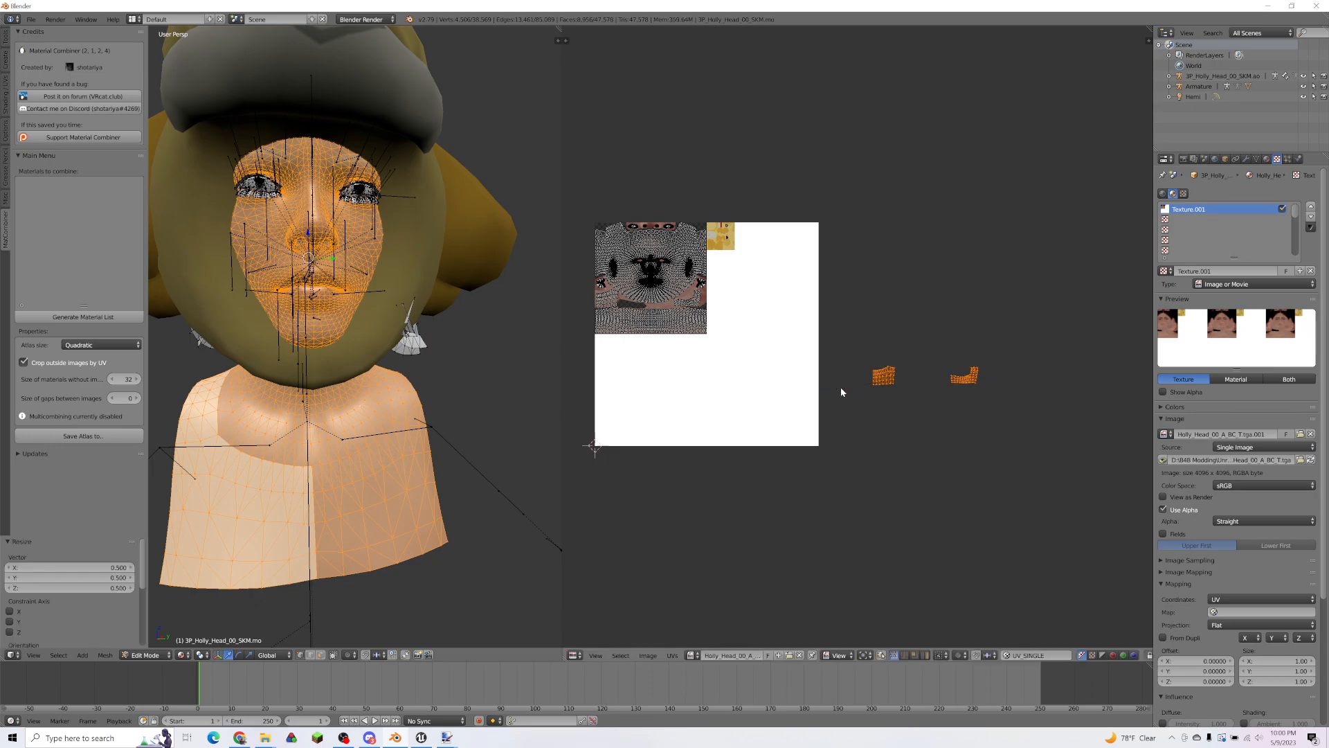
Step: Move the two small UV islands along negative X into the face texture and 1024 px along positive Y
{"action": "type", "text": "gx-2048"}
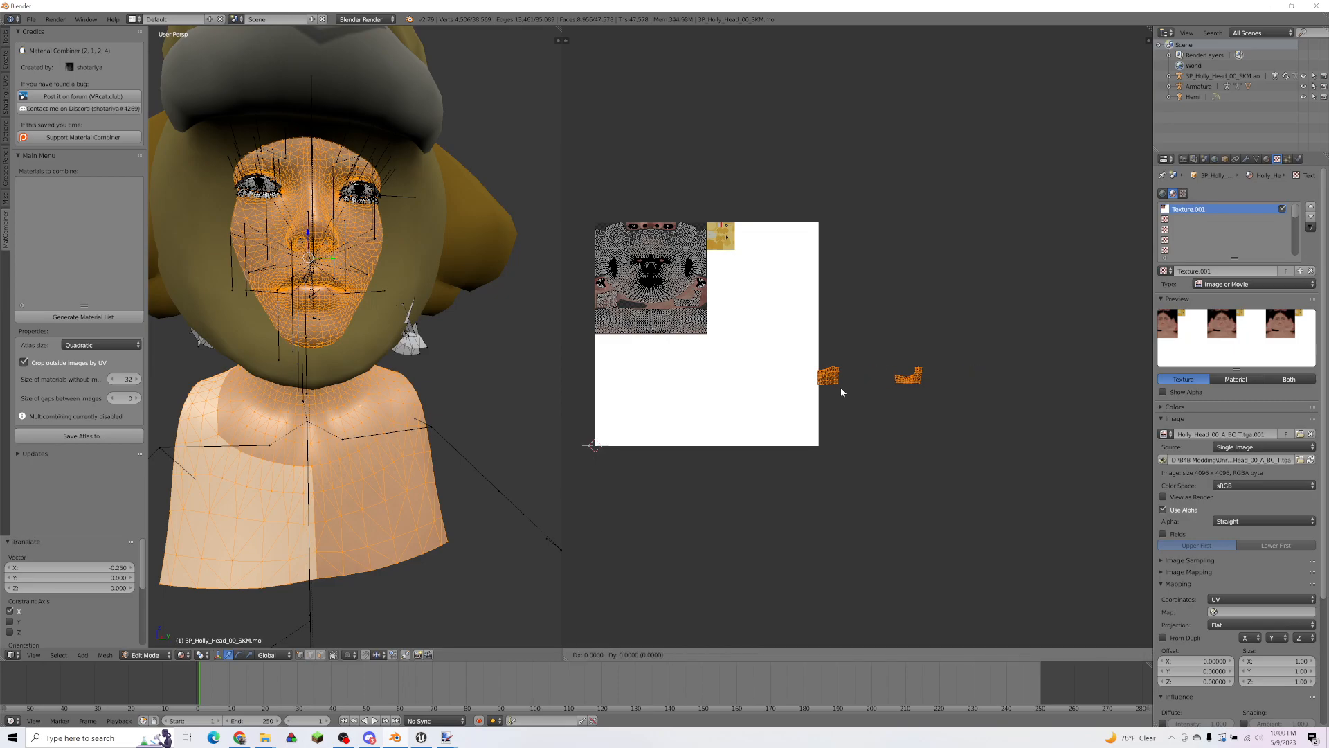
{"action": "key", "text": "Return"}
{"action": "key", "text": "Return"}
{"action": "type", "text": "gx-2048"}
{"action": "key", "text": "Return"}
{"action": "type", "text": "gy1024"}
{"action": "key", "text": "Return"}
Step: Shift both small islands by about 0.010 in X and 0.094 in Y, fitting them above the neck UV strip
{"action": "scroll", "coordinate": [803, 405], "scroll_direction": "up", "scroll_amount": 8}
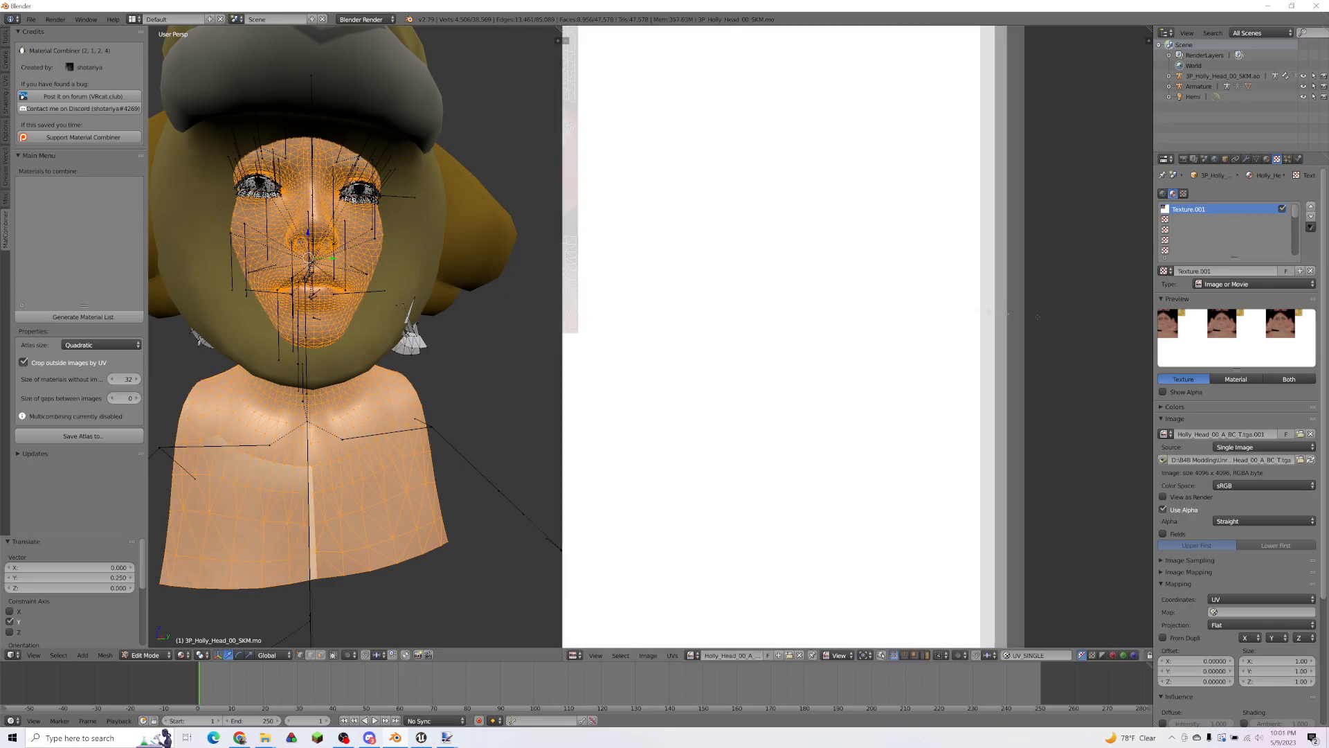
{"action": "key", "text": "g"}
{"action": "left_click", "coordinate": [808, 268]}
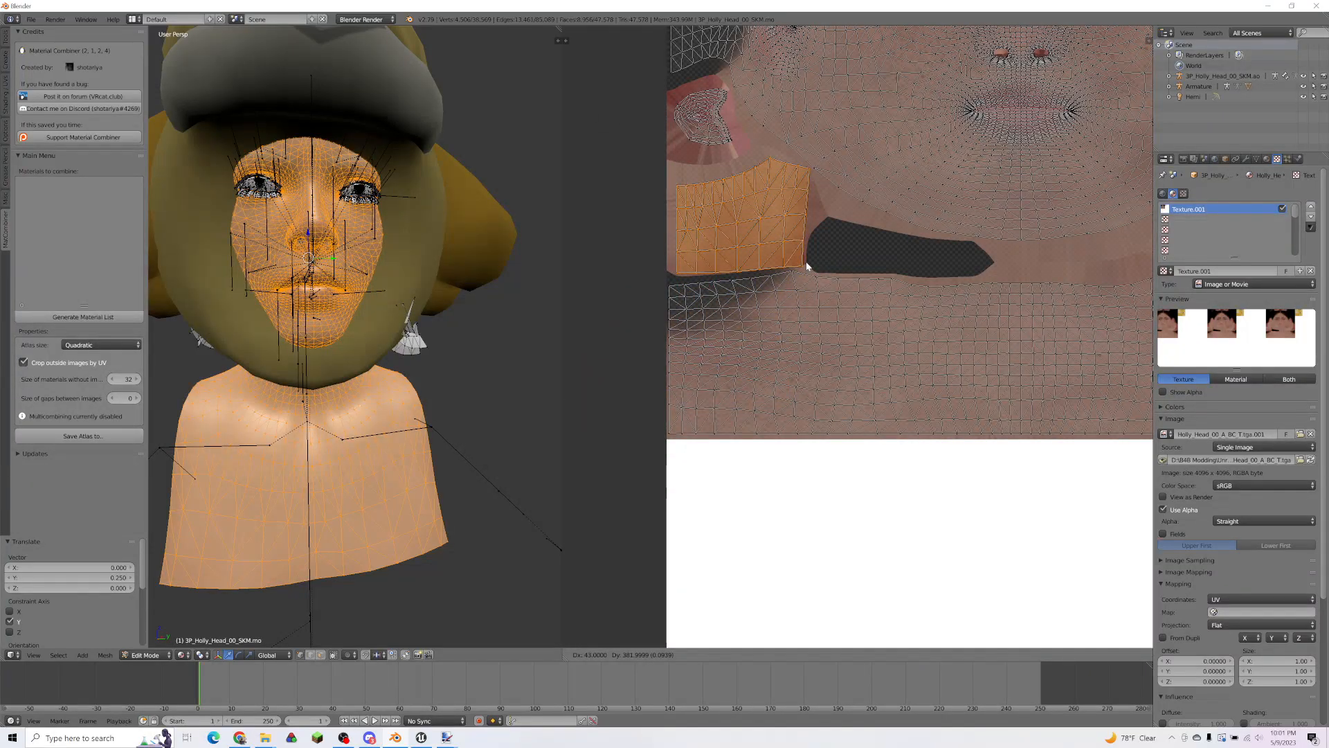
{"action": "scroll", "coordinate": [936, 307], "scroll_direction": "down", "scroll_amount": 5}
{"action": "scroll", "coordinate": [936, 305], "scroll_direction": "down", "scroll_amount": 3}
{"action": "scroll", "coordinate": [741, 296], "scroll_direction": "up", "scroll_amount": 2}
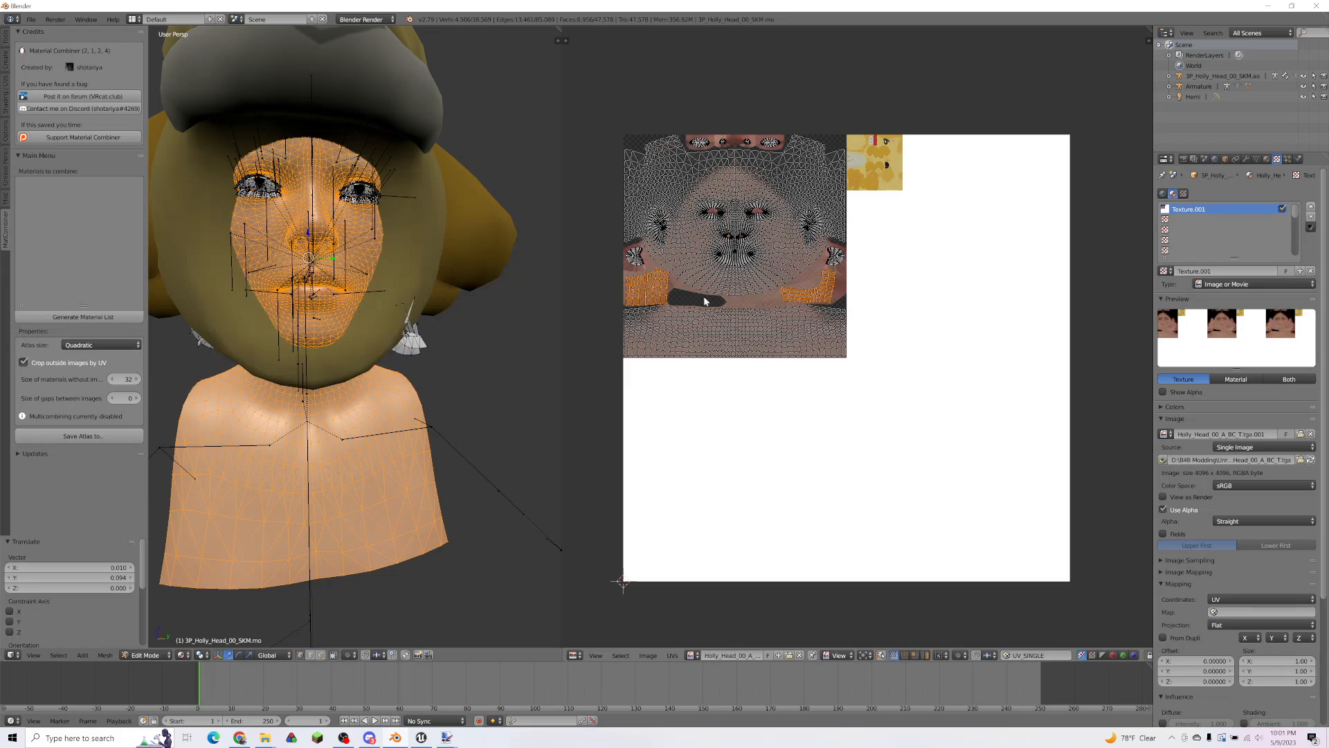
Step: Leave Edit Mode, select the Isabelle head, remove its ShaderfxShader1 material slot and assign the existing Holly_Head_00_A_MI material
{"action": "key", "text": "Tab"}
{"action": "mouse_move", "coordinate": [384, 322]}
{"action": "middle_mouse_down"}
{"action": "mouse_move", "coordinate": [366, 351]}
{"action": "mouse_move", "coordinate": [325, 350]}
{"action": "mouse_move", "coordinate": [391, 346]}
{"action": "middle_mouse_up"}
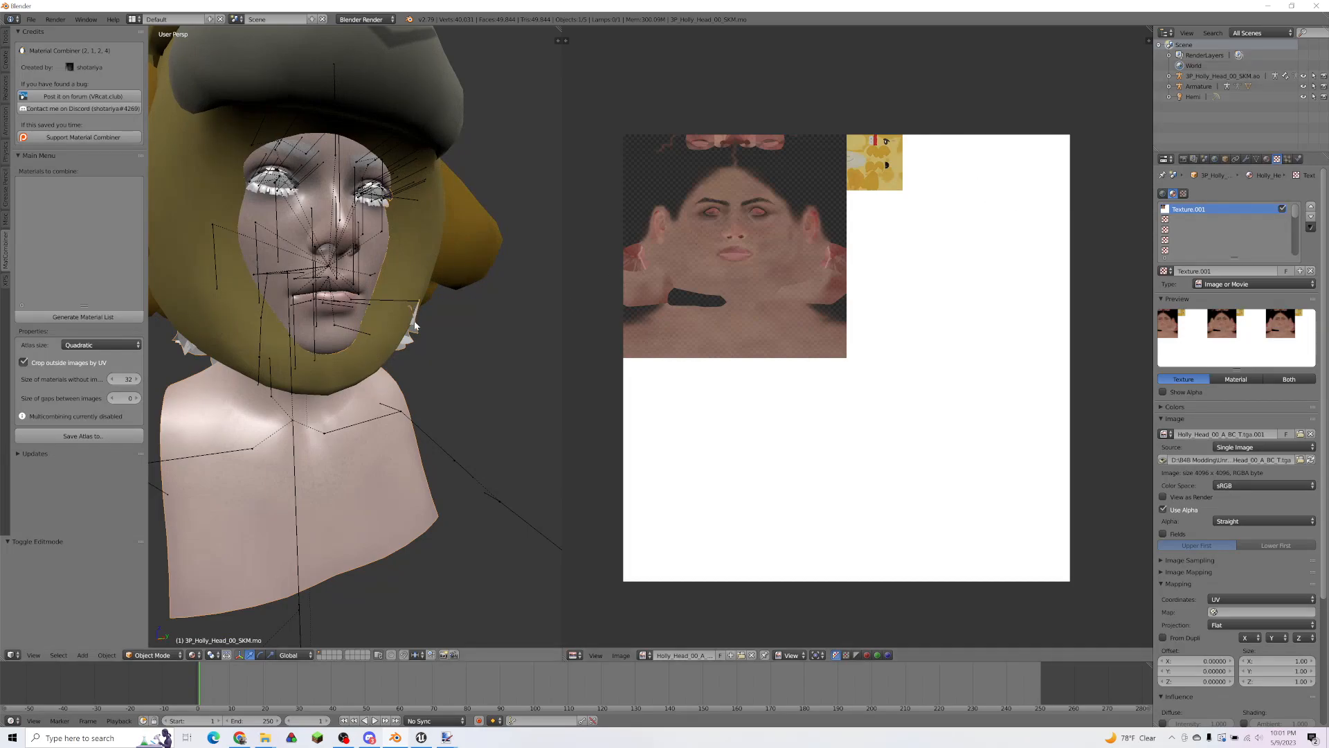
{"action": "middle_click_drag", "start_coordinate": [414, 324], "coordinate": [424, 321]}
{"action": "right_click", "coordinate": [381, 136]}
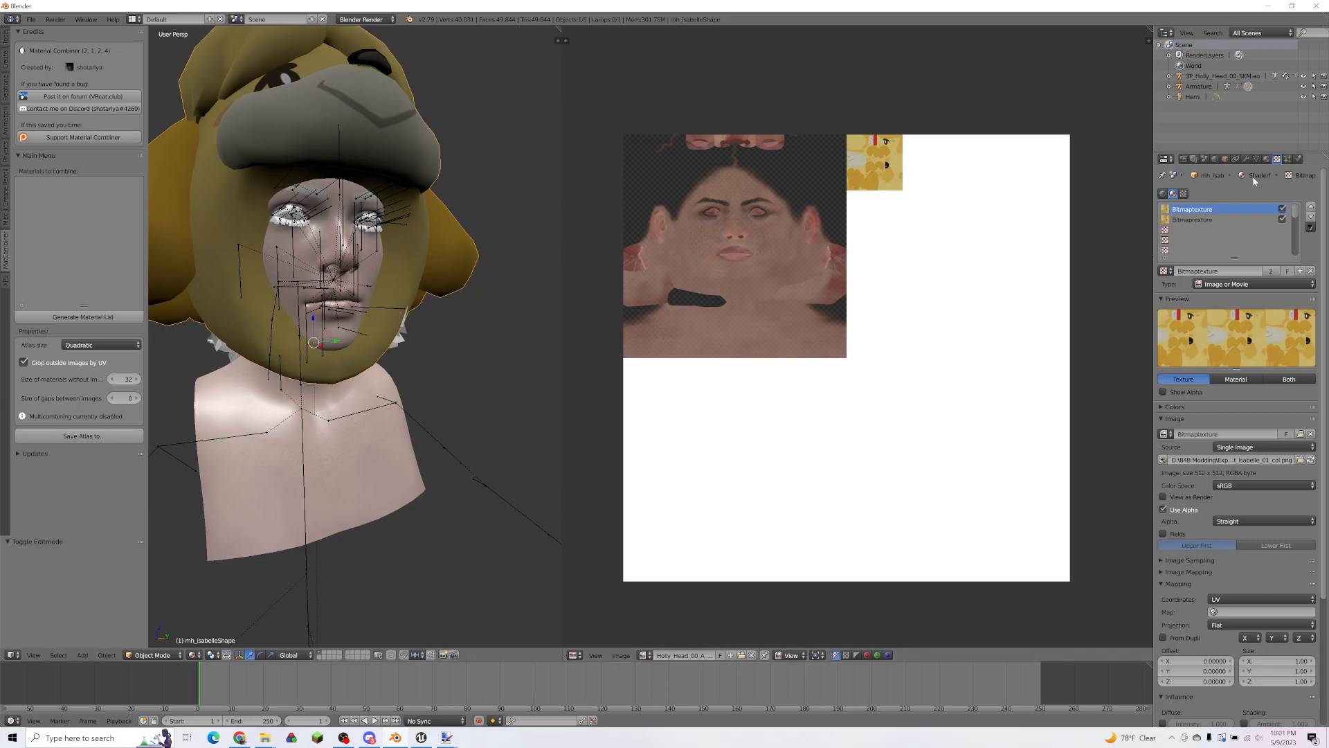
{"action": "left_click", "coordinate": [1267, 159]}
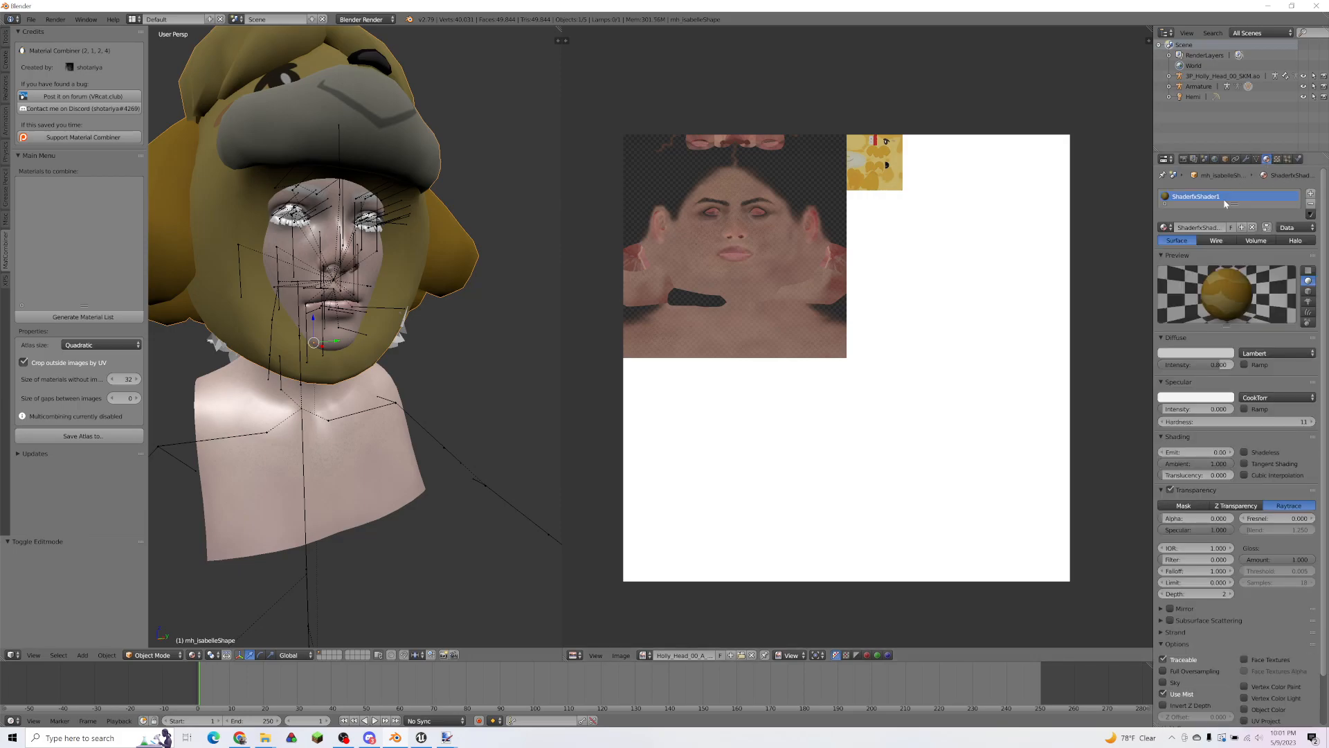
{"action": "left_click", "coordinate": [1310, 205]}
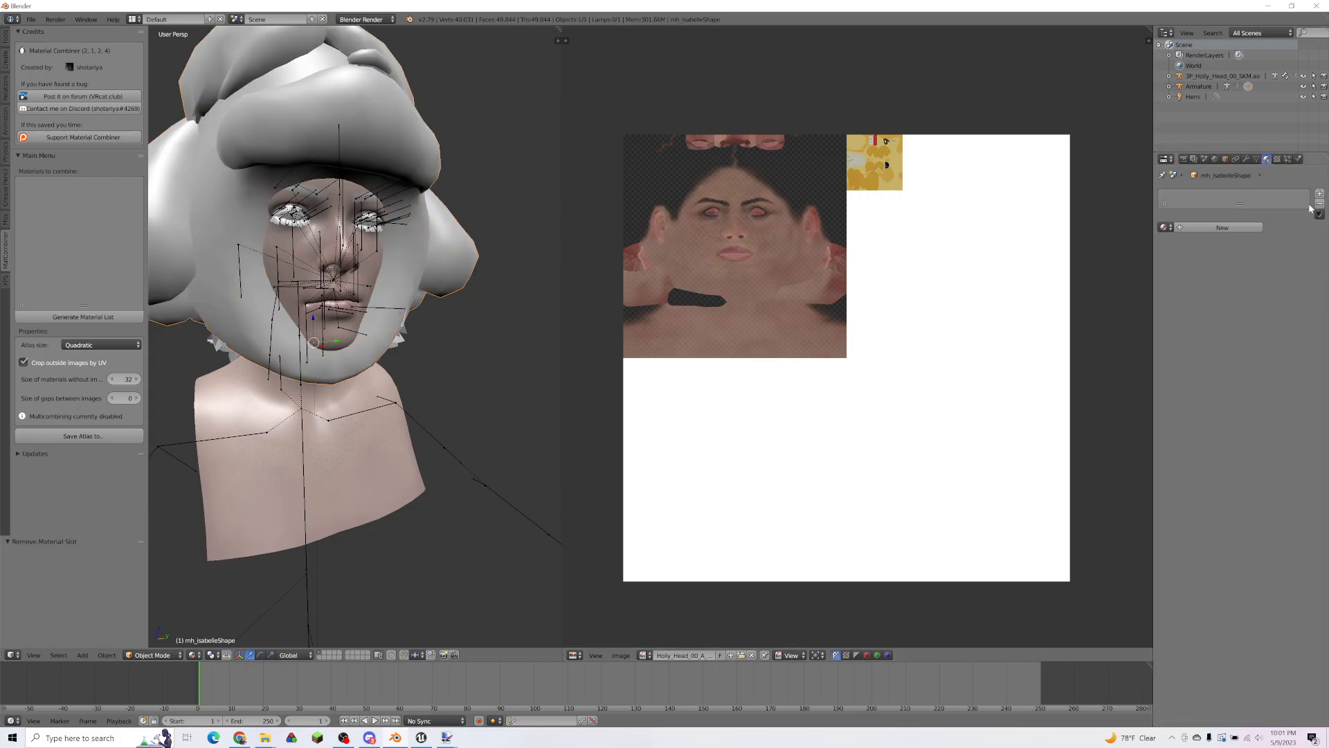
{"action": "left_click", "coordinate": [1169, 227]}
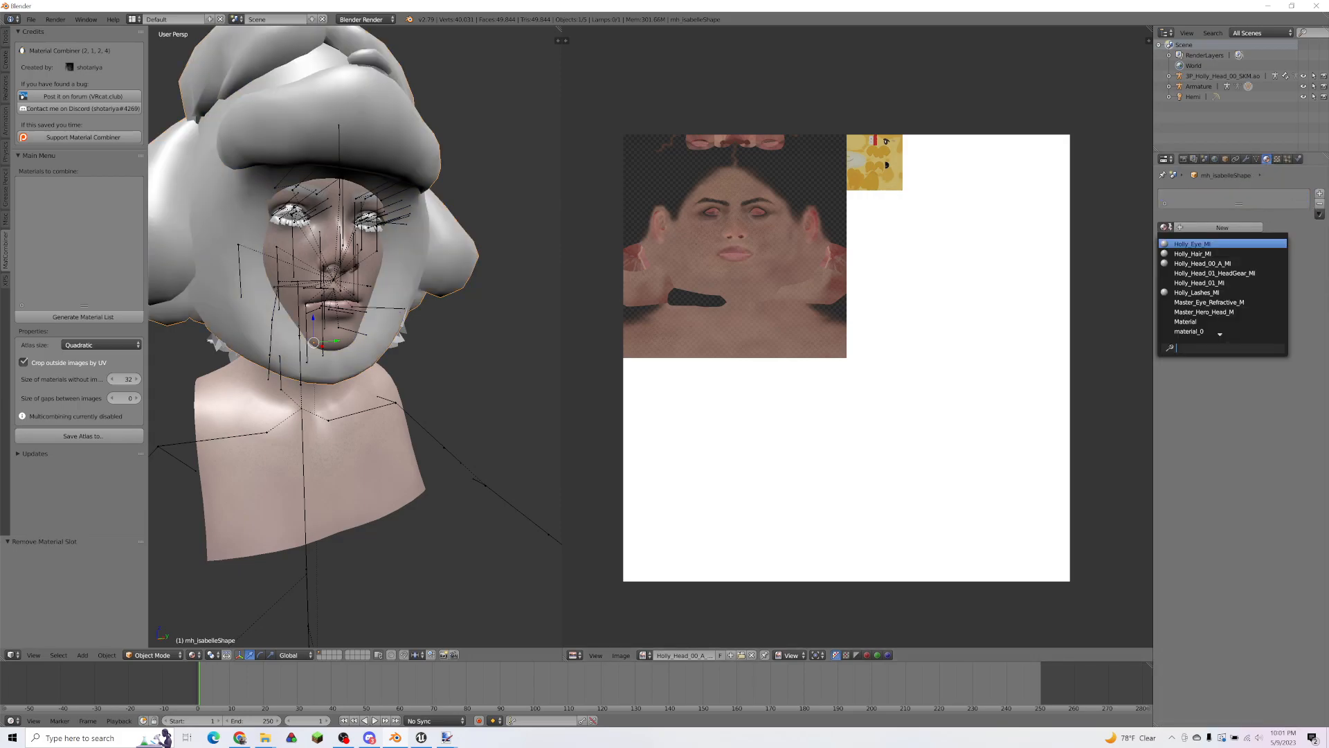
{"action": "left_click", "coordinate": [1222, 264]}
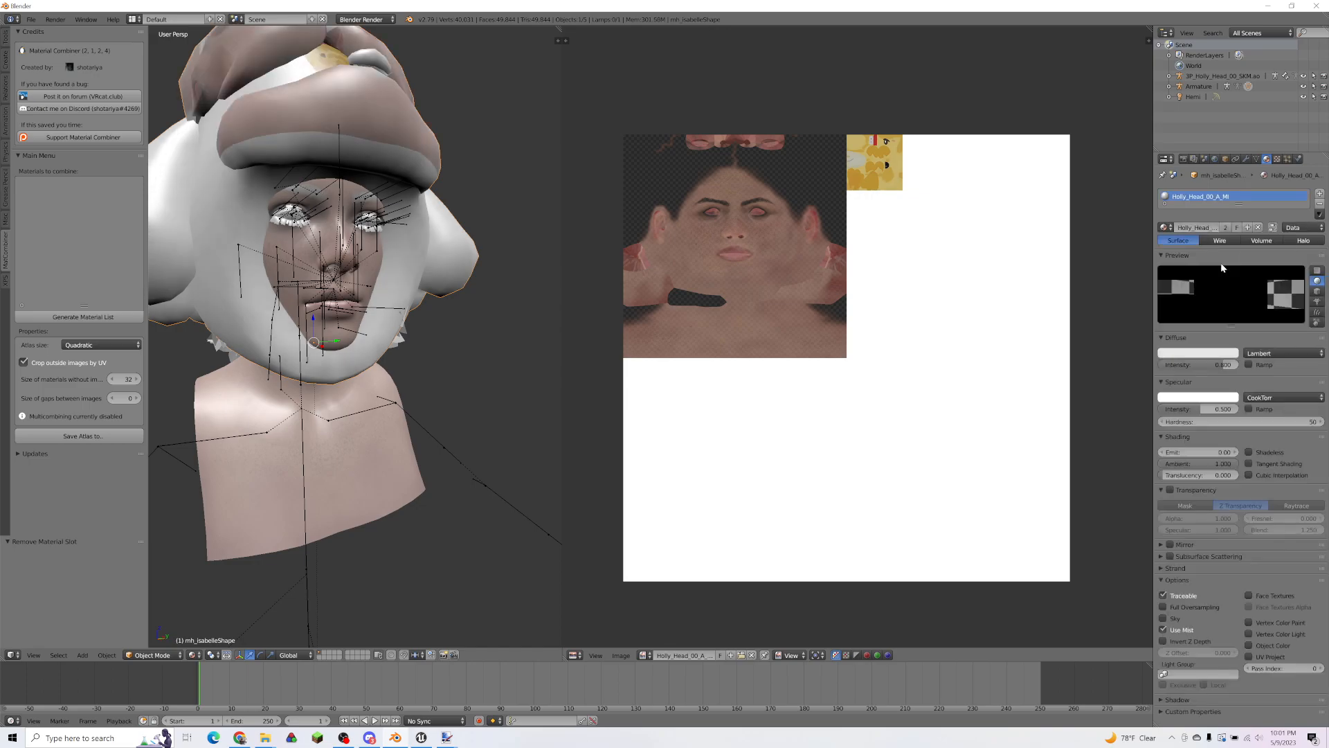
Step: Edit the Isabelle head and open the Holly_Head_00_A atlas image from the Head_00\Textures folder behind its UVs
{"action": "middle_click_drag", "start_coordinate": [434, 209], "coordinate": [398, 347]}
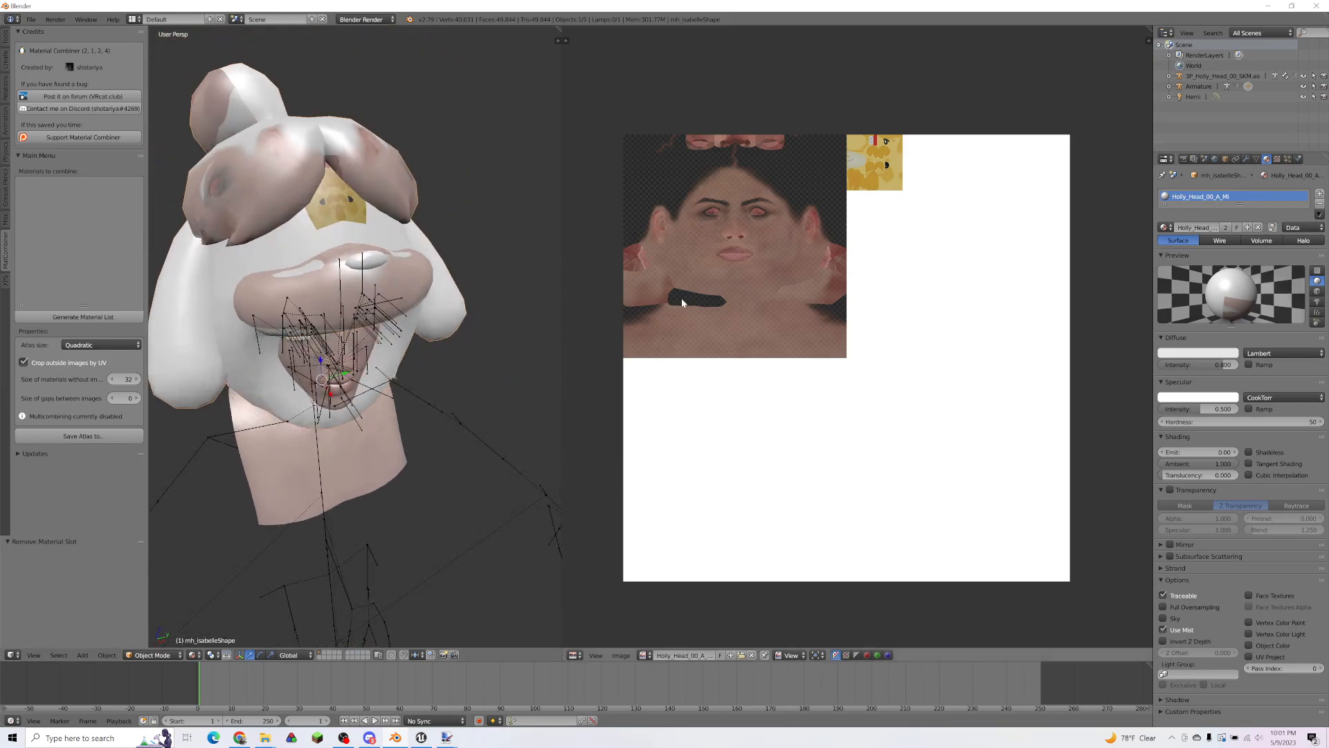
{"action": "right_click", "coordinate": [288, 188]}
{"action": "right_click", "coordinate": [288, 187]}
{"action": "key", "text": "Tab"}
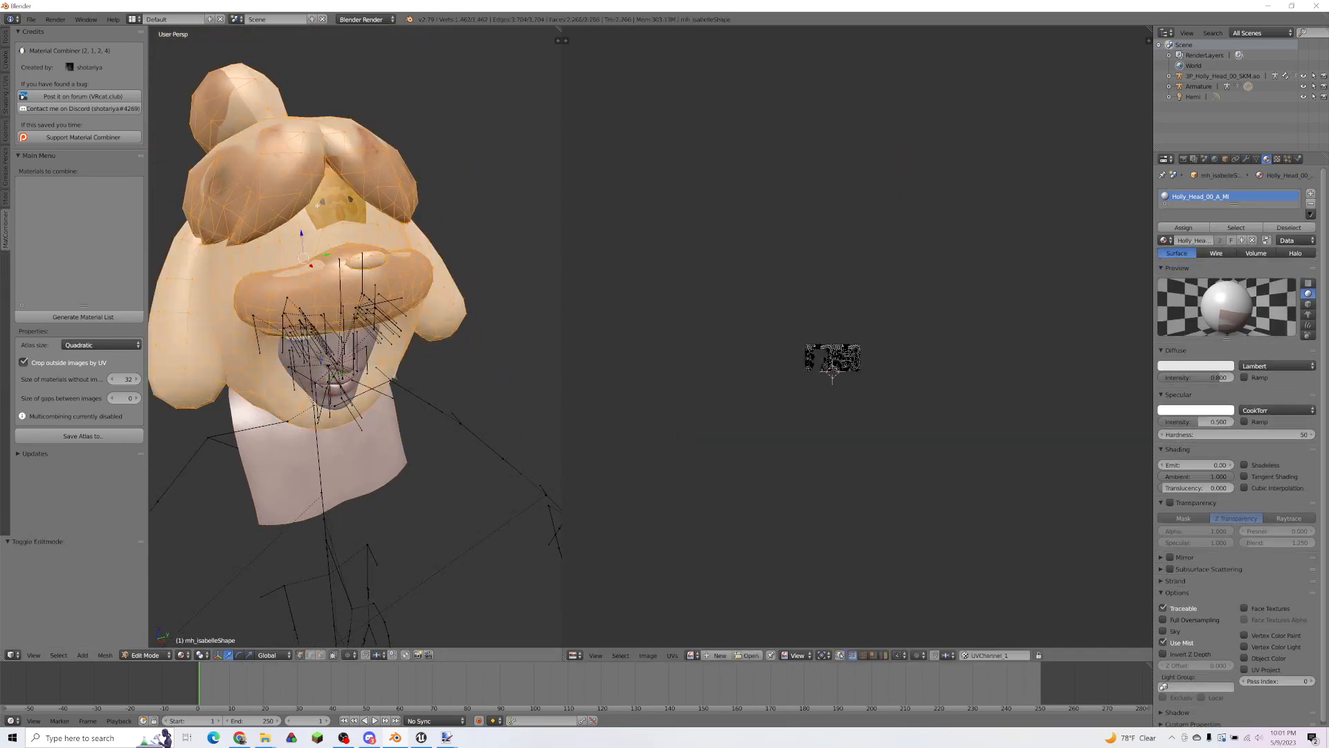
{"action": "scroll", "coordinate": [845, 366], "scroll_direction": "up", "scroll_amount": 7}
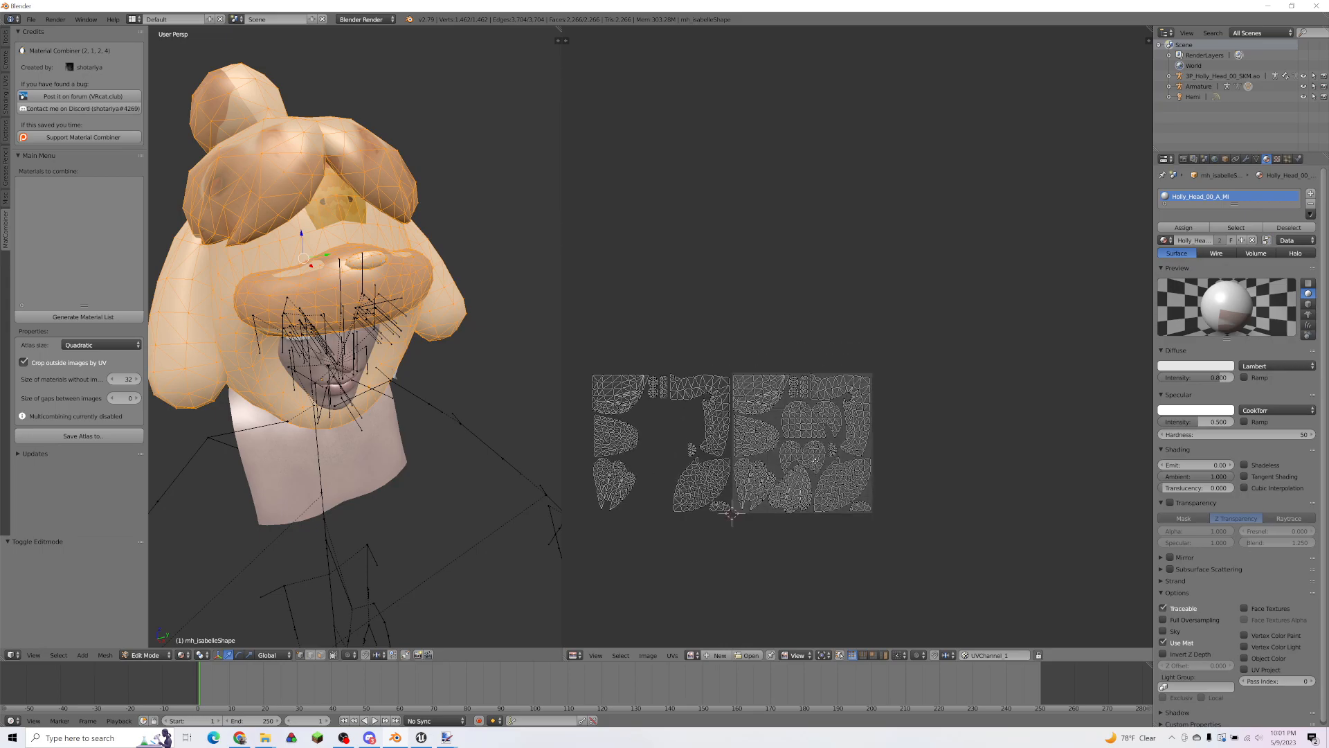
{"action": "left_click", "coordinate": [749, 655]}
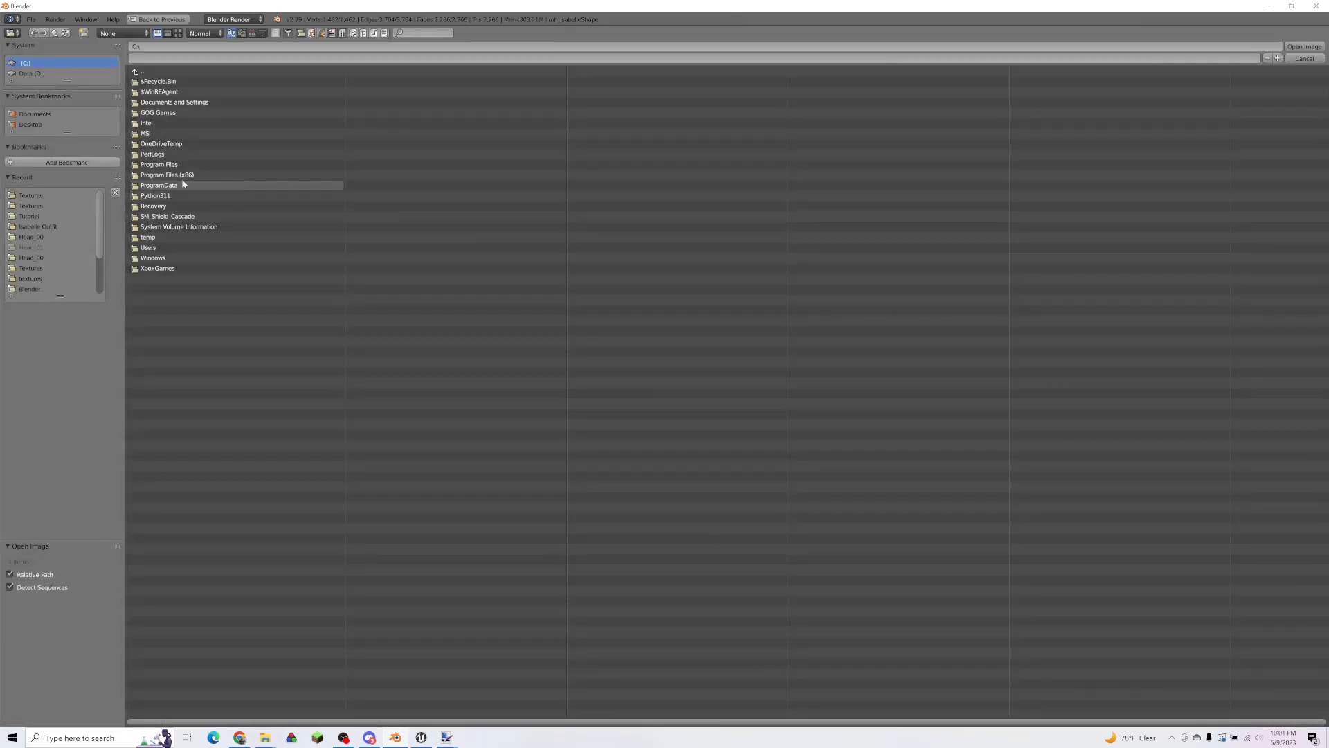
{"action": "left_click", "coordinate": [206, 47]}
{"action": "type", "text": "D:\\B4B Modding\\Unreal Project\\B4BAssets2\\Content\\Characters\\Heroes\\Holly\\Meshes\\Base\\Heads\\Head_00\\Textures"}
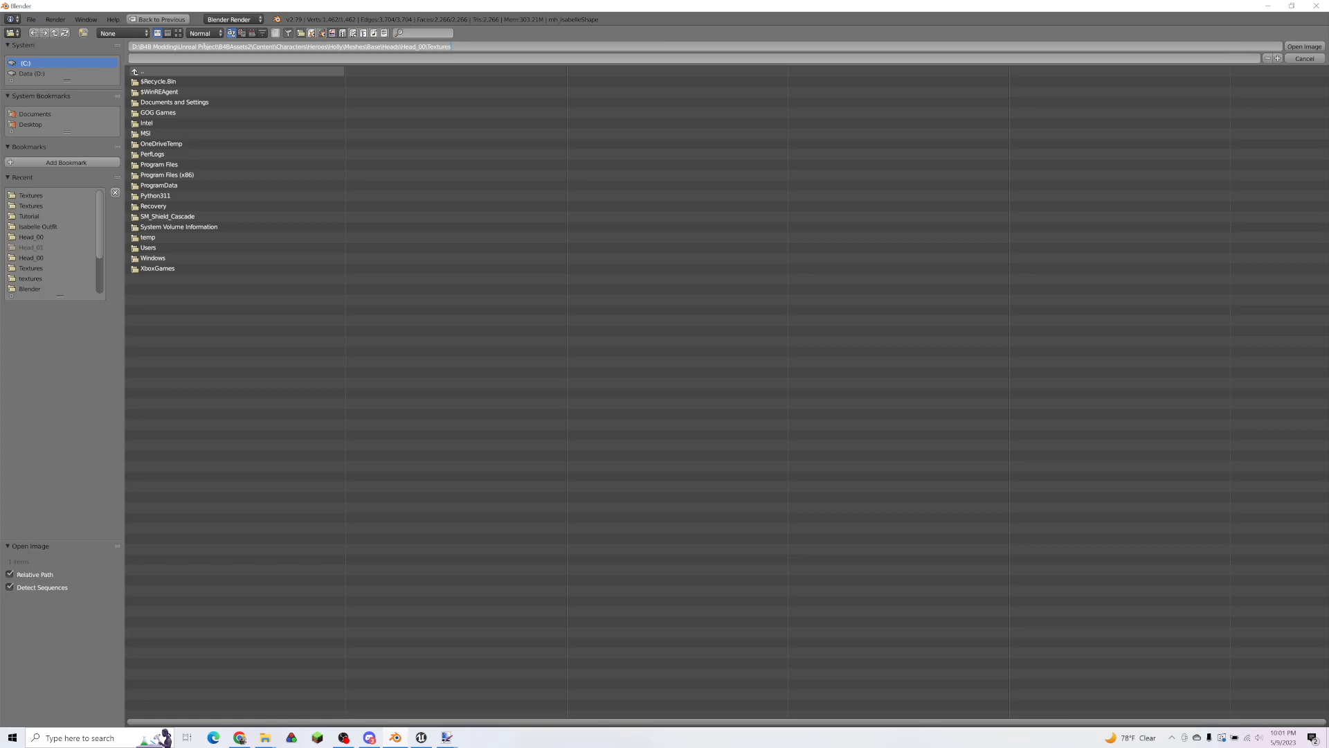
{"action": "key", "text": "Return"}
{"action": "double_click", "coordinate": [187, 81]}
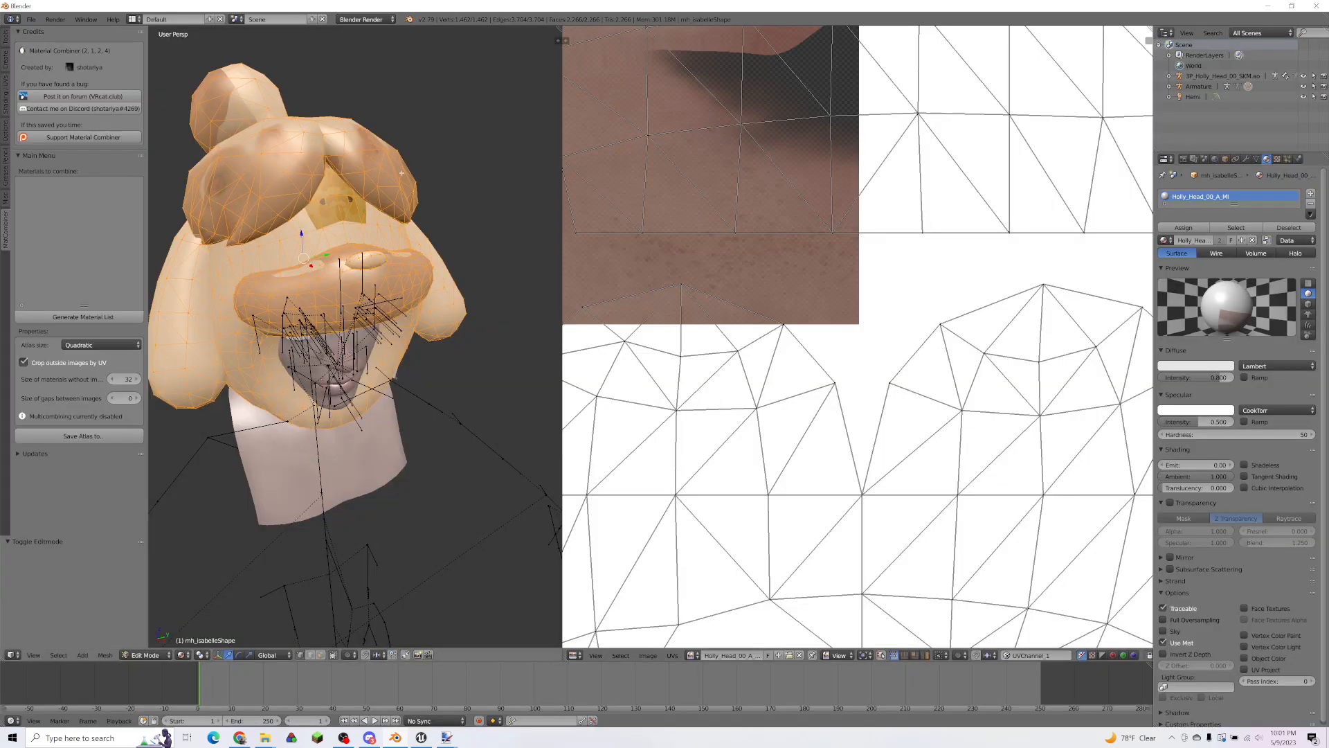
Step: Select the Isabelle UV islands lying inside the atlas image and scale them to 0.125
{"action": "scroll", "coordinate": [810, 334], "scroll_direction": "down", "scroll_amount": 8}
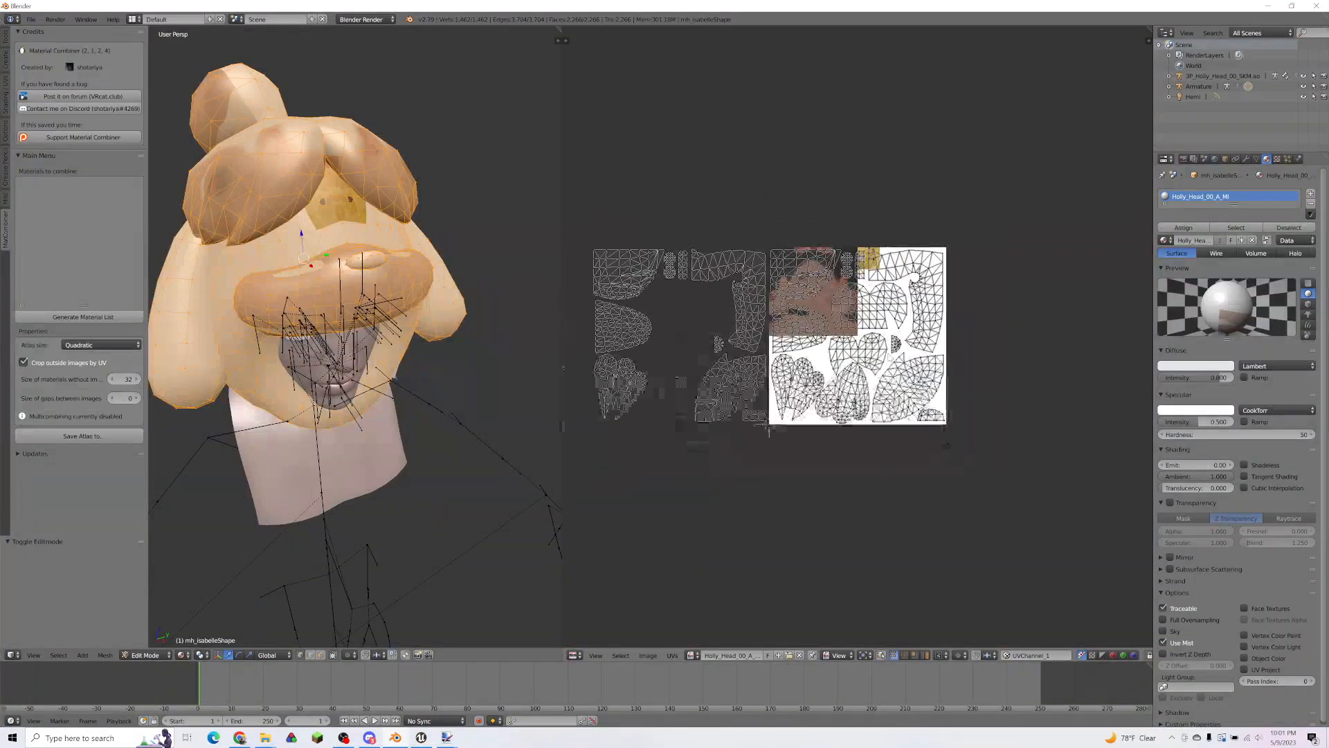
{"action": "mouse_move", "coordinate": [688, 369]}
{"action": "middle_mouse_down"}
{"action": "mouse_move", "coordinate": [718, 359]}
{"action": "mouse_move", "coordinate": [701, 358]}
{"action": "middle_mouse_up"}
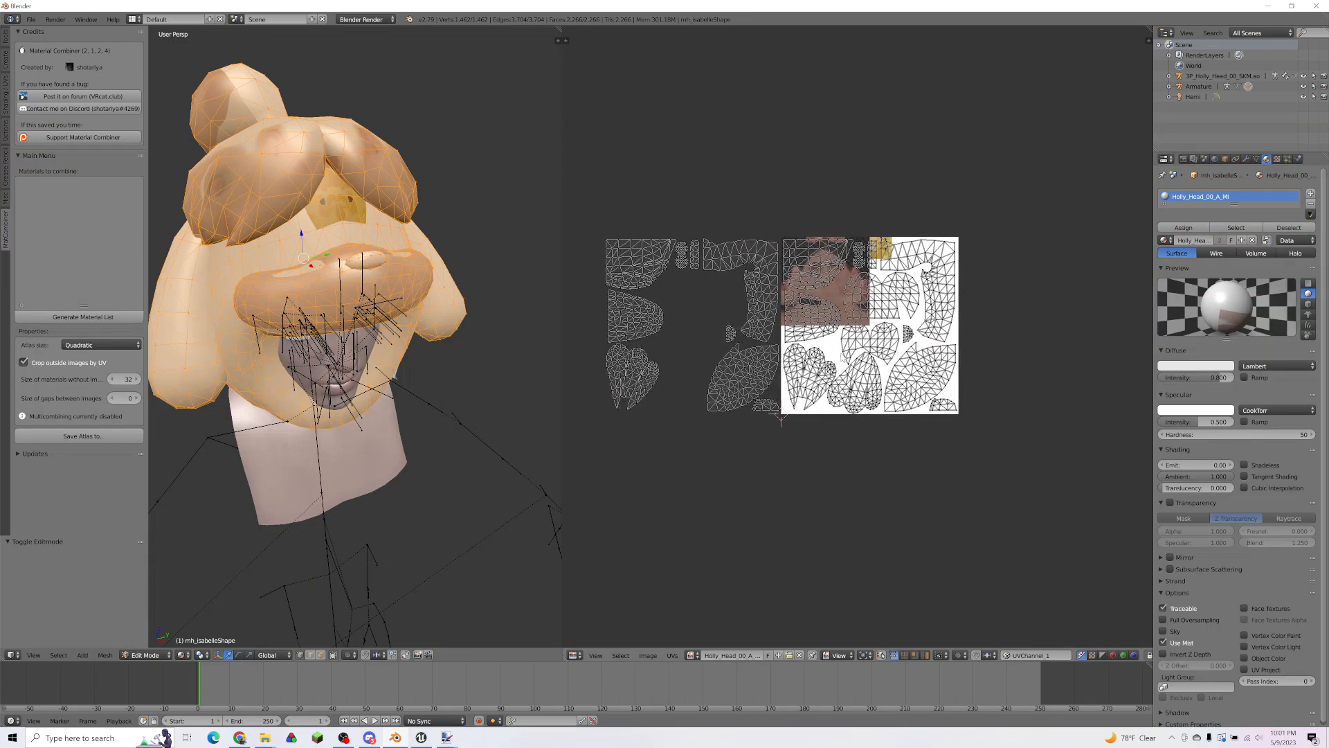
{"action": "middle_click_drag", "start_coordinate": [847, 262], "coordinate": [845, 263]}
{"action": "right_click", "coordinate": [840, 264]}
{"action": "mouse_move", "coordinate": [934, 203]}
{"action": "left_mouse_down", "text": "ctrl"}
{"action": "mouse_move", "coordinate": [787, 225]}
{"action": "mouse_move", "coordinate": [779, 375]}
{"action": "mouse_move", "coordinate": [1002, 228]}
{"action": "left_mouse_up", "text": "ctrl"}
{"action": "scroll", "coordinate": [1008, 282], "scroll_direction": "up", "scroll_amount": 4}
{"action": "key", "text": "s"}
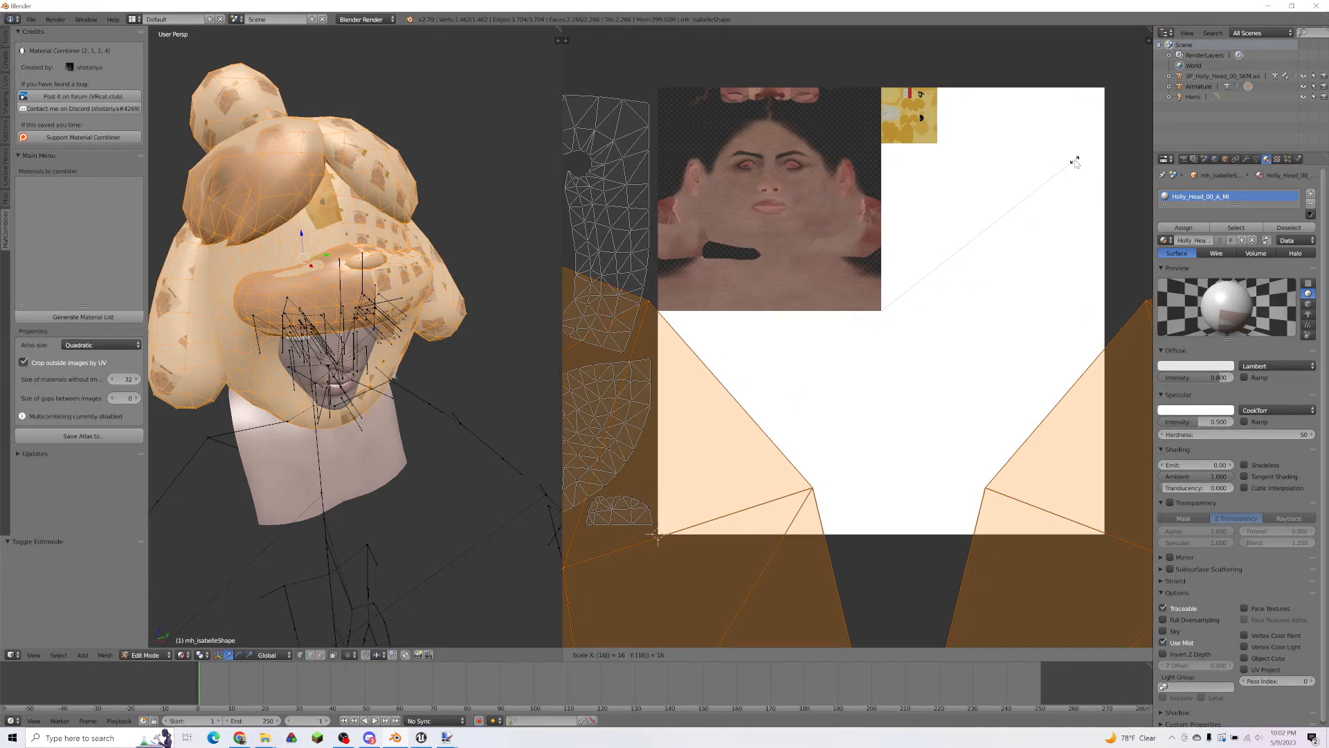
{"action": "type", "text": ".125"}
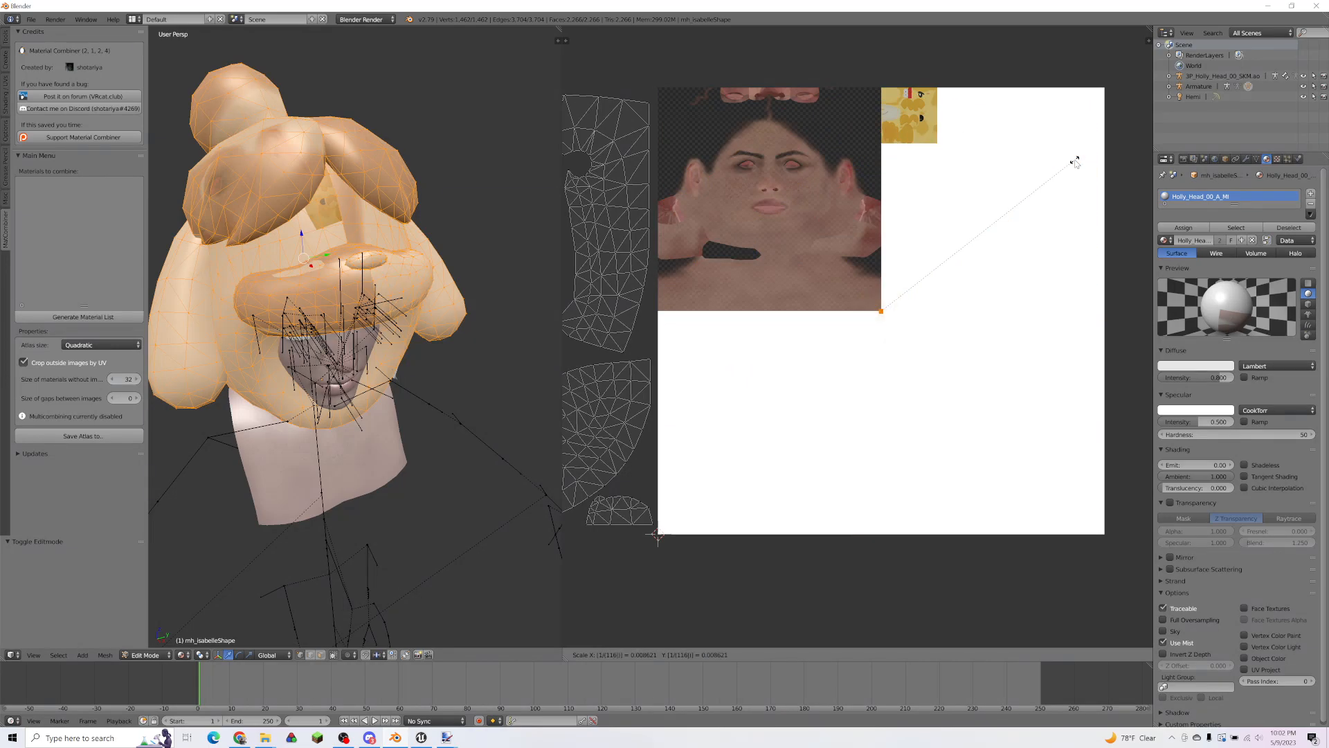
{"action": "key", "text": "Return"}
Step: Move the scaled islands 256 px along X and upward along Y onto the yellow Isabelle texture
{"action": "type", "text": "g"}
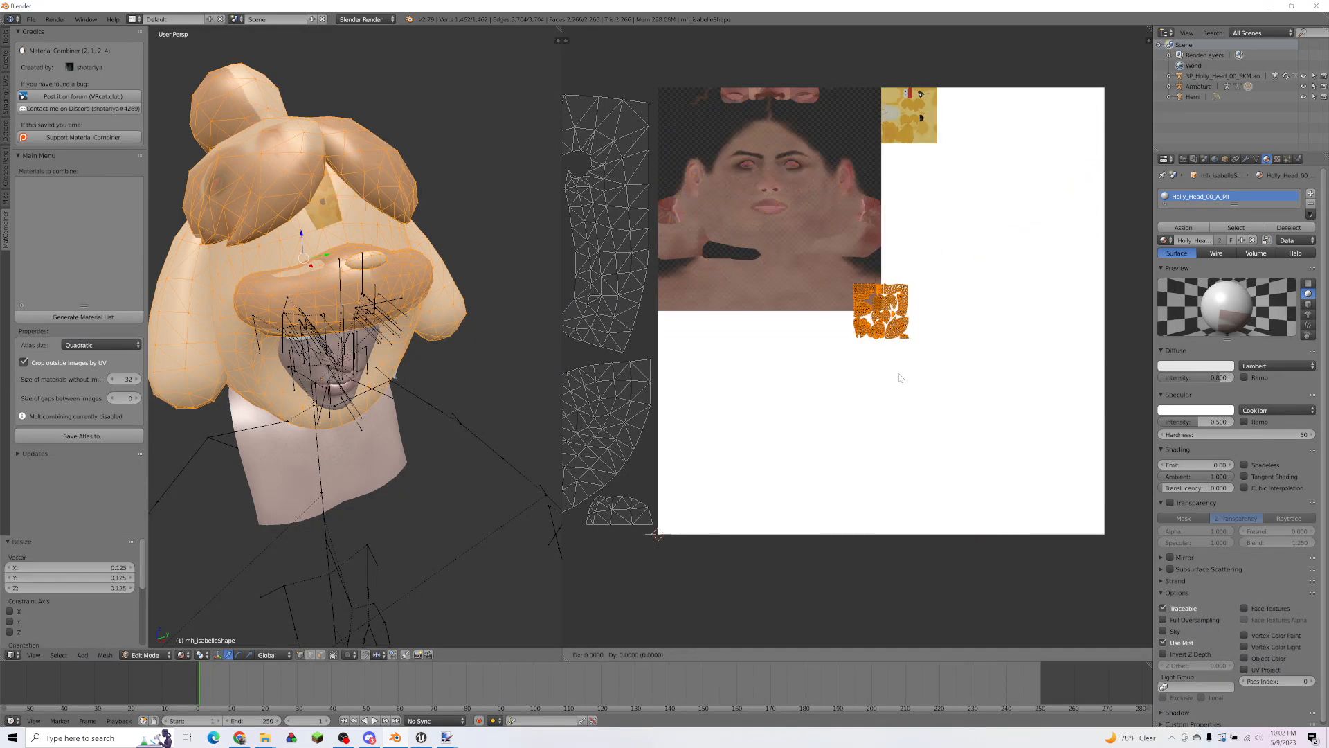
{"action": "type", "text": "256"}
{"action": "key", "text": "Return"}
{"action": "type", "text": "gy256"}
{"action": "key", "text": "Return"}
{"action": "type", "text": "gy1024"}
{"action": "key", "text": "Return"}
Step: Select the remaining Isabelle UV islands beside the atlas image instead and scale them to 0.125
{"action": "key", "text": "a"}
{"action": "scroll", "coordinate": [805, 279], "scroll_direction": "down", "scroll_amount": 4}
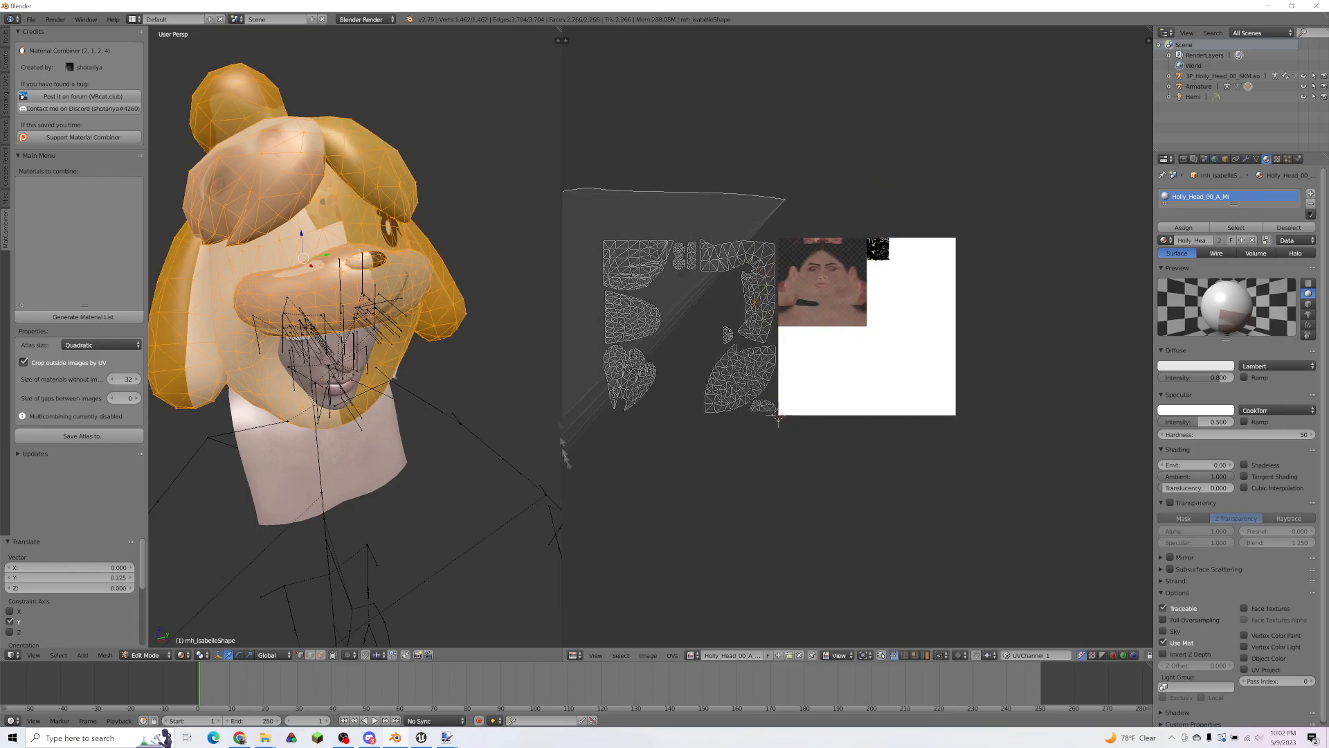
{"action": "type", "text": "s0.125"}
{"action": "key", "text": "Return"}
Step: Shift this second set of islands 256 px along X and upward along Y onto the Isabelle texture
{"action": "type", "text": "gx256"}
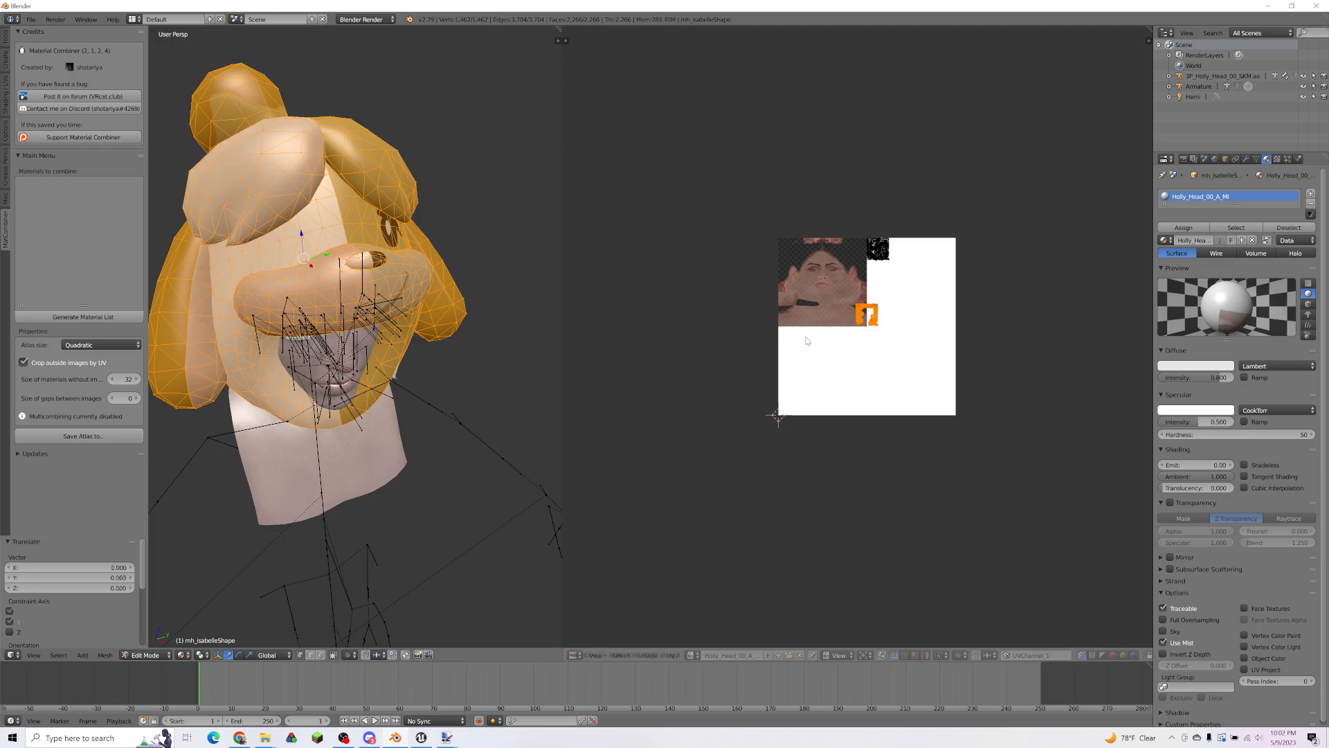
{"action": "key", "text": "Return"}
{"action": "type", "text": "gy512"}
{"action": "key", "text": "Return"}
{"action": "type", "text": "gy256"}
{"action": "key", "text": "Return"}
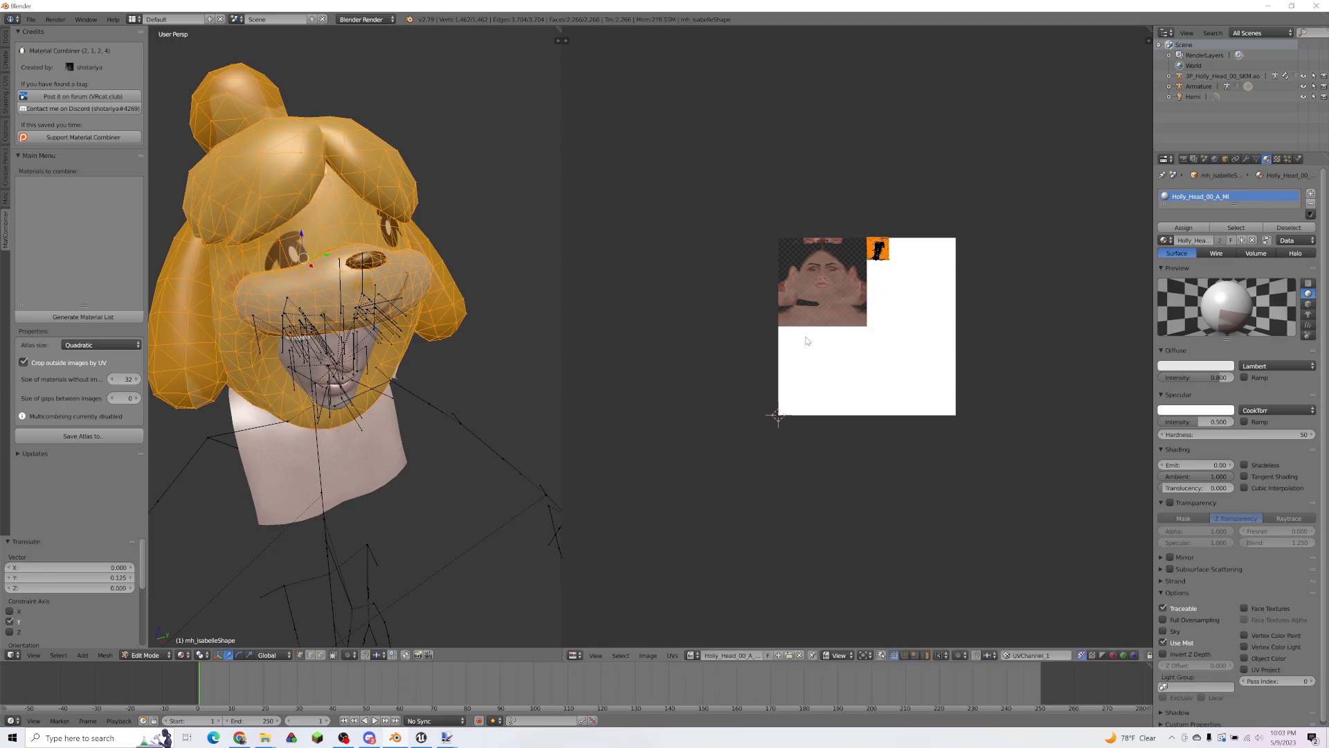
Step: Nudge the second set of UV islands slightly so they line up with their painted areas in the Isabelle texture
{"action": "scroll", "coordinate": [808, 341], "scroll_direction": "up", "scroll_amount": 7}
{"action": "middle_click_drag", "start_coordinate": [965, 192], "coordinate": [851, 590]}
{"action": "scroll", "coordinate": [851, 590], "scroll_direction": "up", "scroll_amount": 6}
{"action": "scroll", "coordinate": [851, 590], "scroll_direction": "down", "scroll_amount": 7}
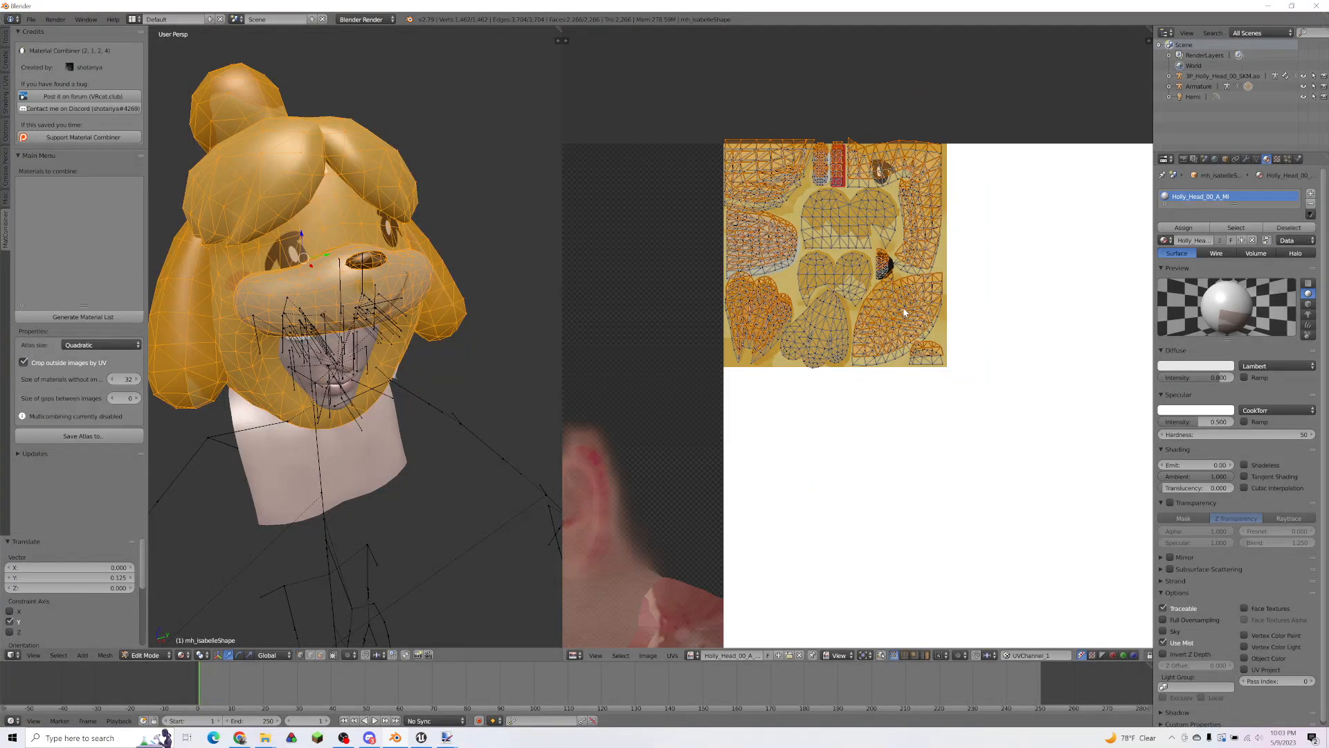
{"action": "scroll", "coordinate": [899, 299], "scroll_direction": "up", "scroll_amount": 2}
{"action": "key", "text": "g"}
{"action": "middle_click_drag", "start_coordinate": [899, 300], "coordinate": [866, 392]}
{"action": "left_click", "coordinate": [817, 356]}
{"action": "scroll", "coordinate": [816, 356], "scroll_direction": "up", "scroll_amount": 7}
{"action": "key", "text": "g"}
{"action": "left_click", "coordinate": [820, 354]}
{"action": "scroll", "coordinate": [820, 354], "scroll_direction": "down", "scroll_amount": 4}
Step: Select all Isabelle UV islands and nudge them together to fit the painted eyes, nose and hair
{"action": "key", "text": "a"}
{"action": "key", "text": "a"}
{"action": "scroll", "coordinate": [830, 300], "scroll_direction": "up", "scroll_amount": 4}
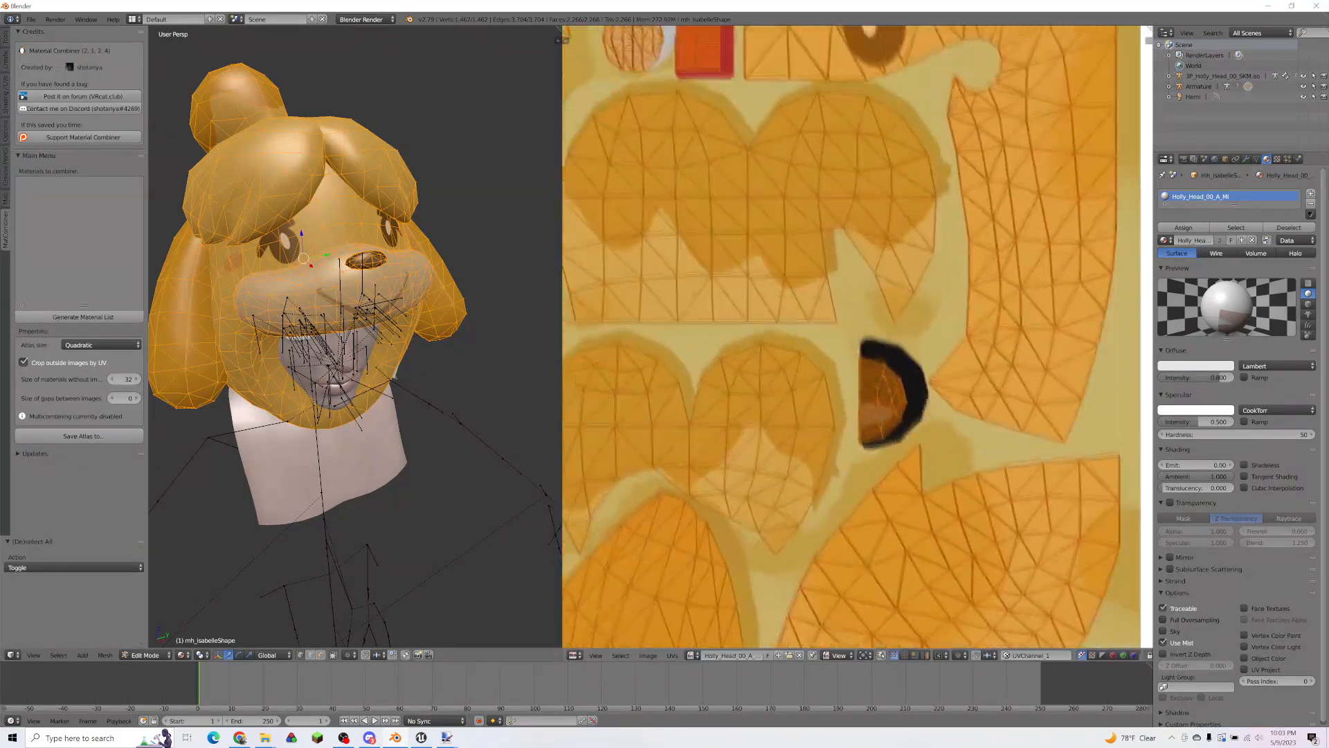
{"action": "middle_click_drag", "start_coordinate": [795, 189], "coordinate": [856, 366]}
{"action": "key", "text": "g"}
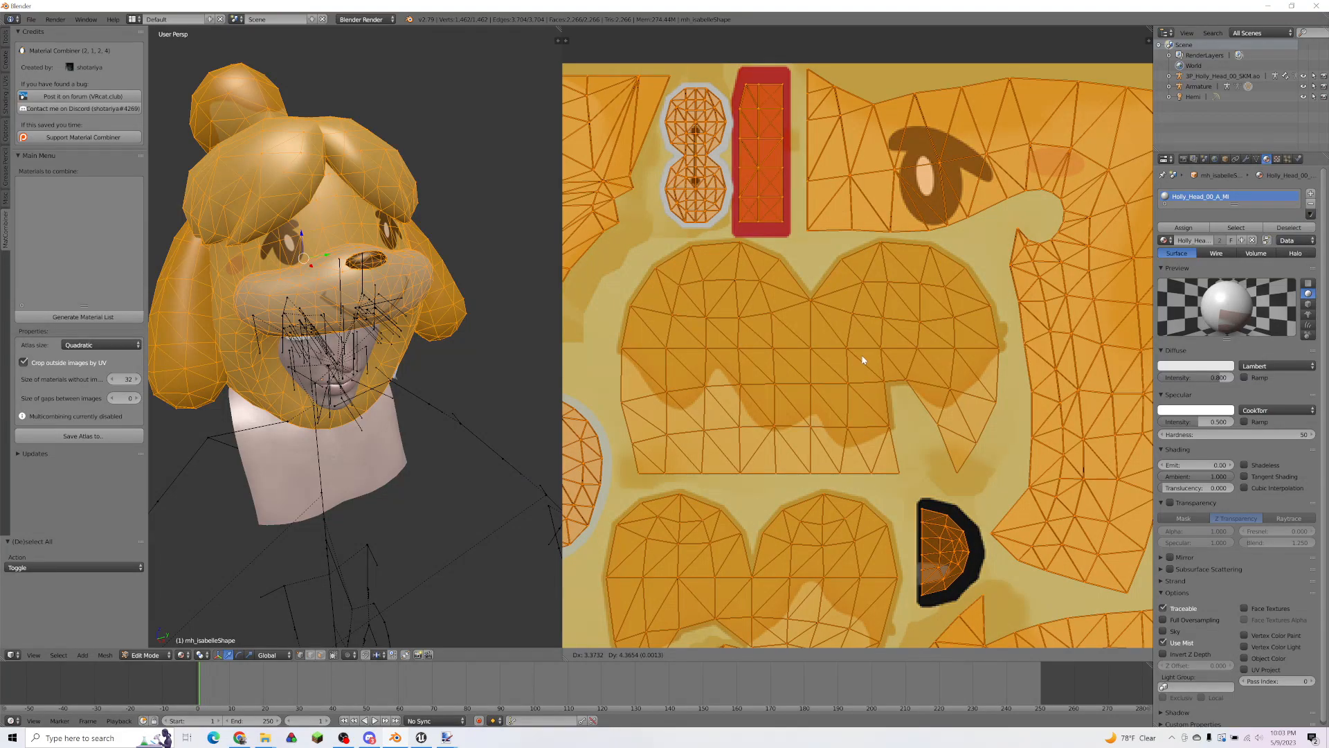
{"action": "left_click", "coordinate": [858, 367]}
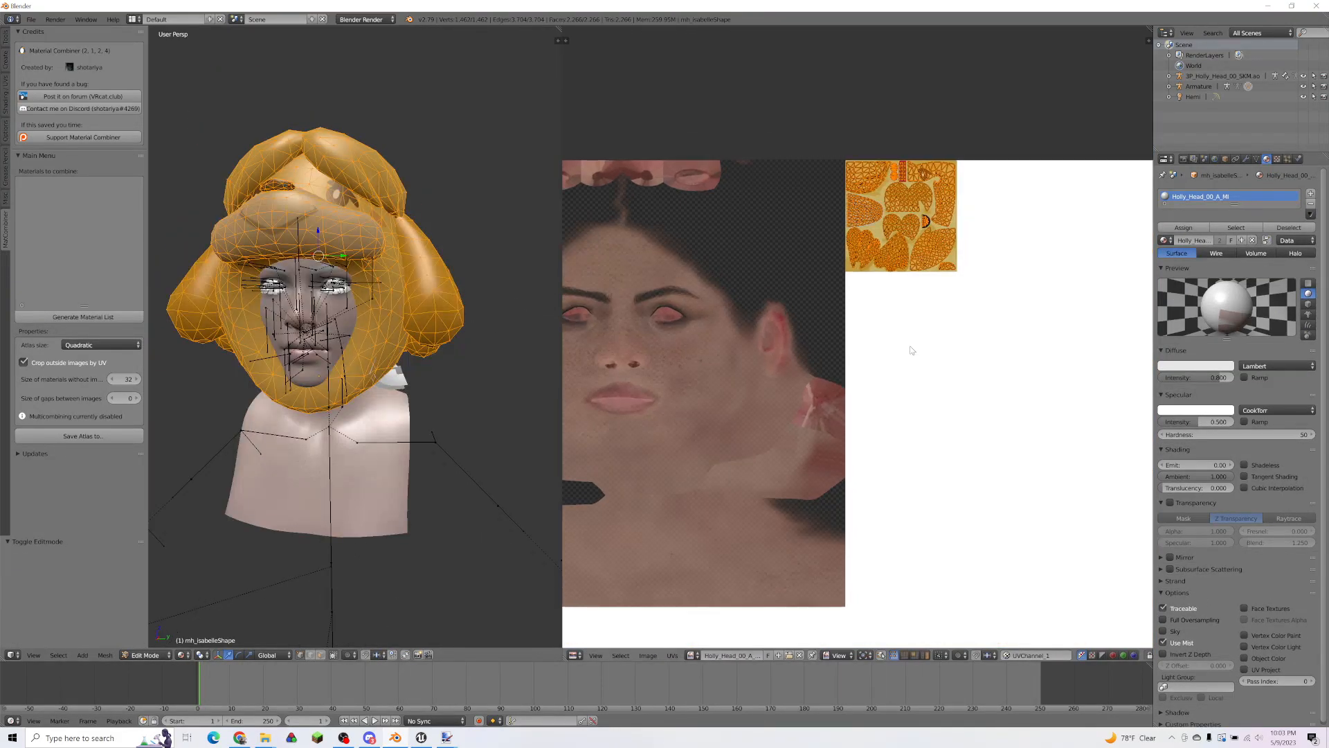
Step: Leave Edit Mode on the Isabelle head and widen the properties editor
{"action": "scroll", "coordinate": [912, 327], "scroll_direction": "down", "scroll_amount": 2}
{"action": "scroll", "coordinate": [884, 388], "scroll_direction": "up", "scroll_amount": 1}
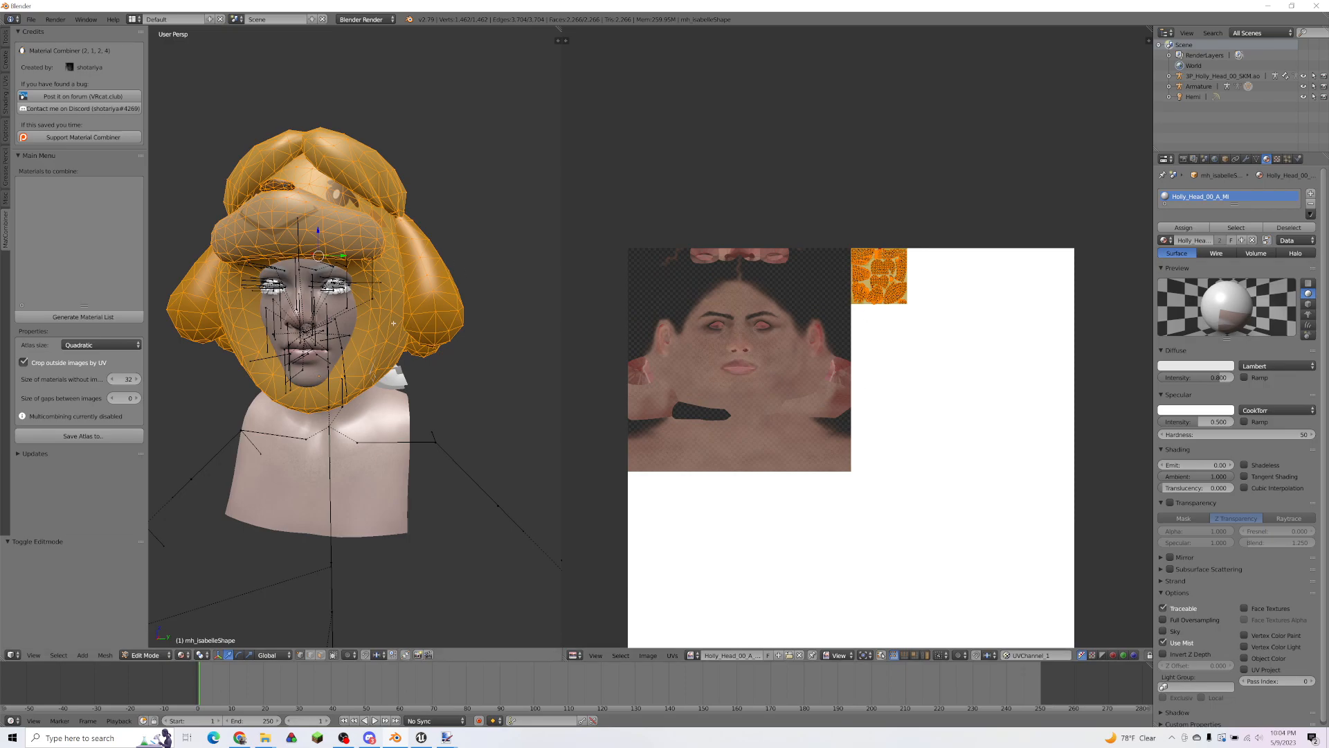
{"action": "key", "text": "Tab"}
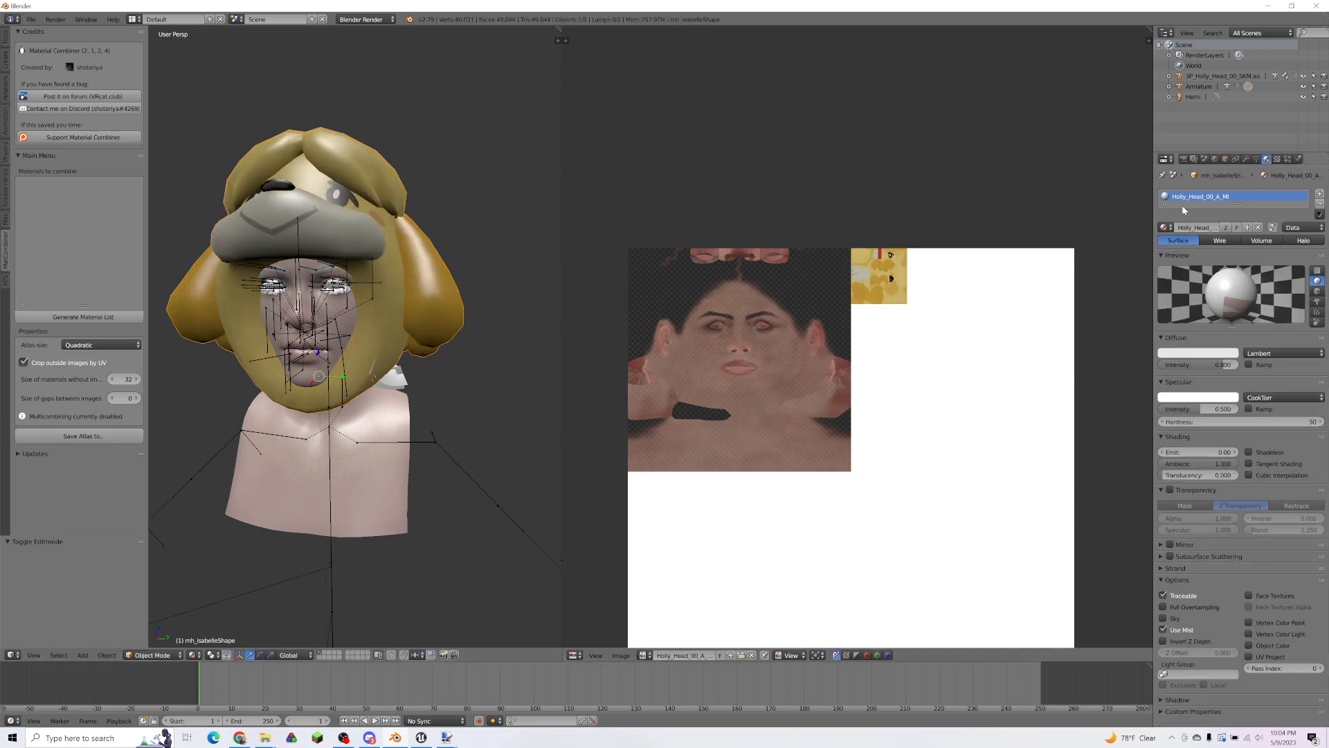
{"action": "left_click_drag", "start_coordinate": [1154, 207], "coordinate": [1118, 207]}
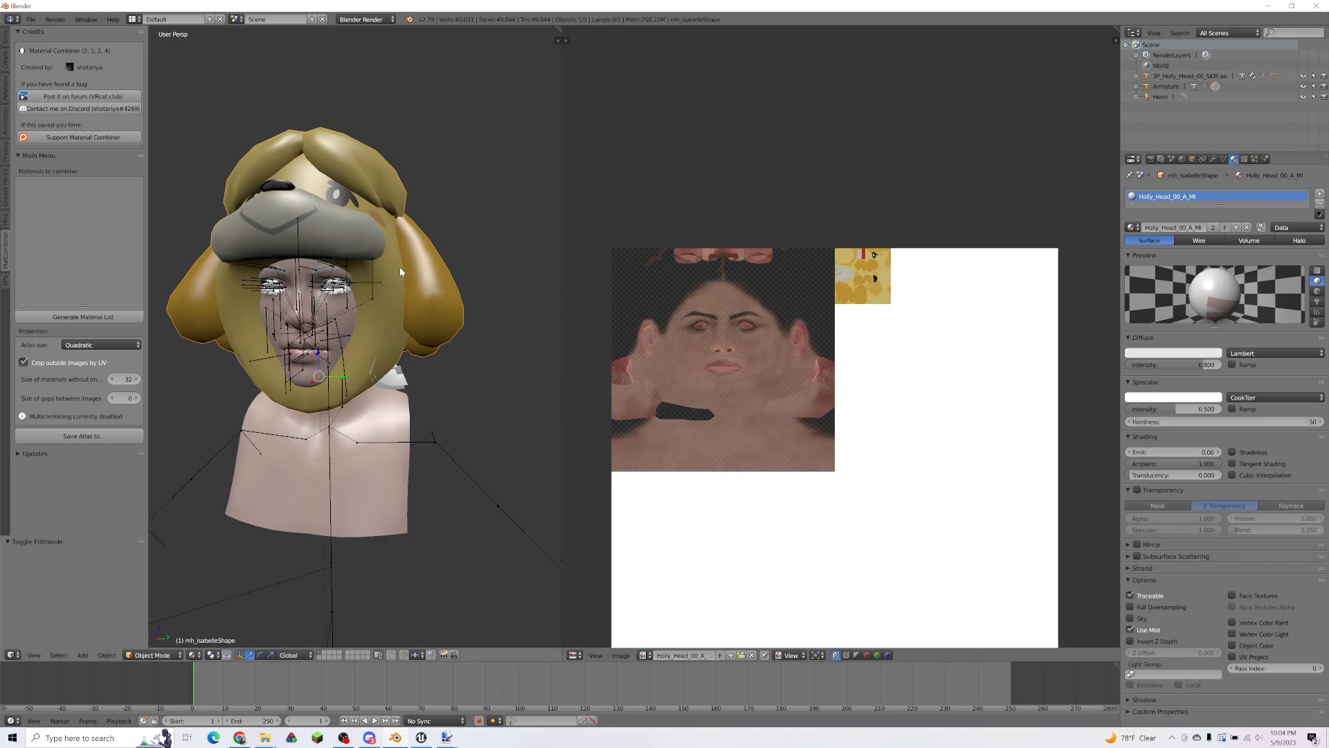
Step: Check Holly's UV map names, rename the Isabelle head's UV map to UV_SINGLE and delete its Col vertex colour layer
{"action": "right_click", "coordinate": [384, 305]}
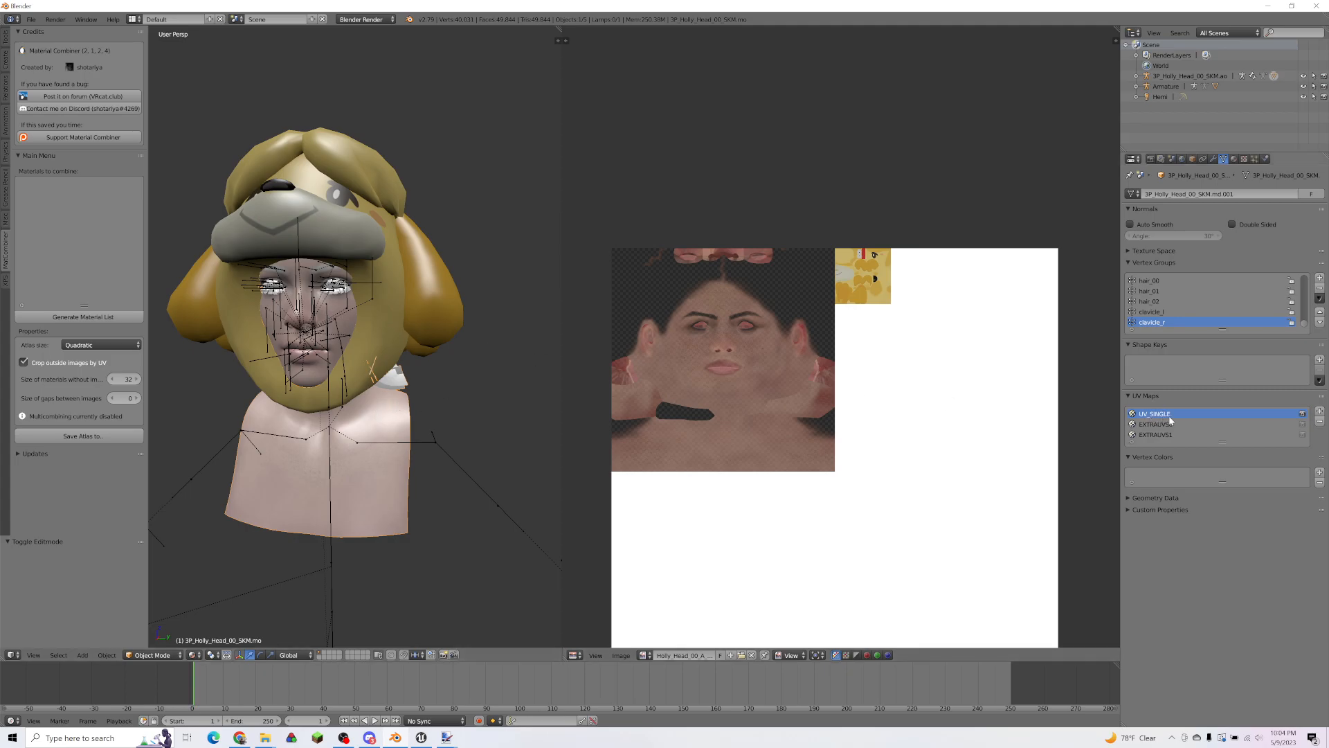
{"action": "right_click", "coordinate": [379, 208]}
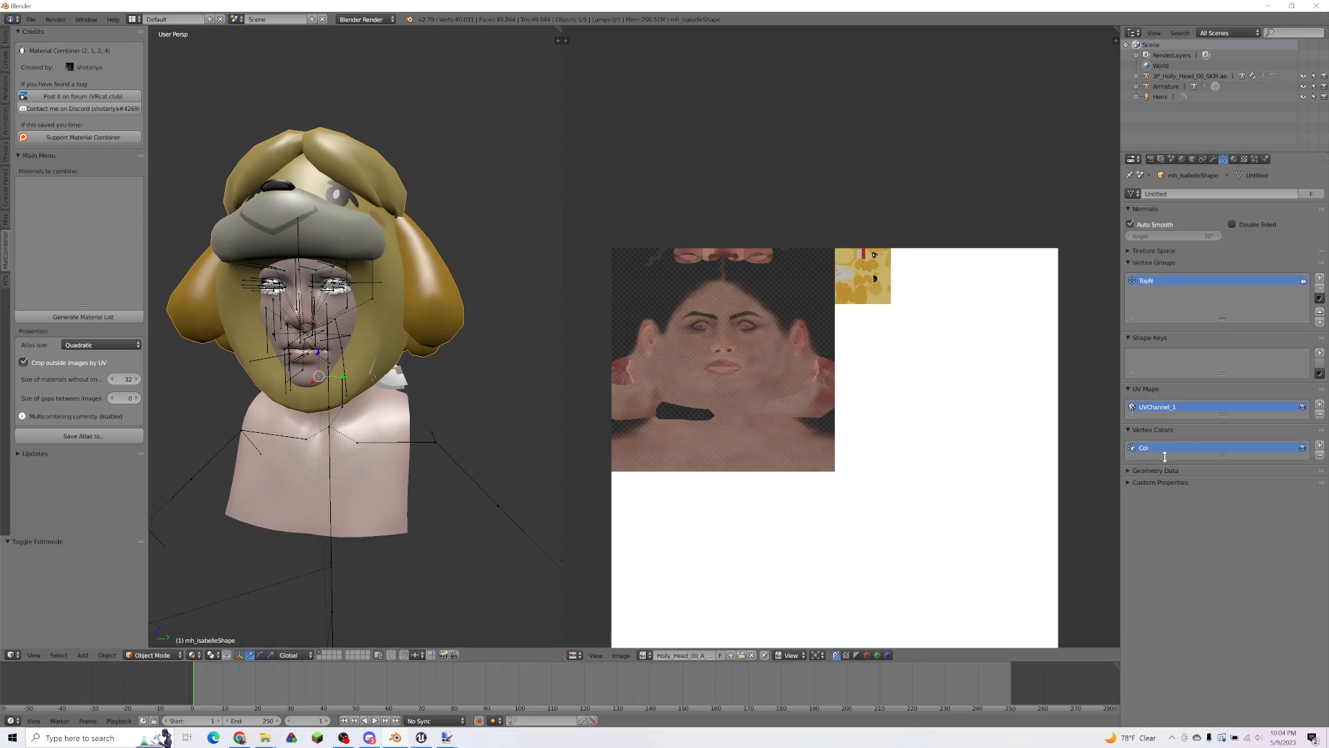
{"action": "double_click", "coordinate": [1179, 409]}
{"action": "type", "text": "UV_SINGLE"}
{"action": "left_click", "coordinate": [1319, 455]}
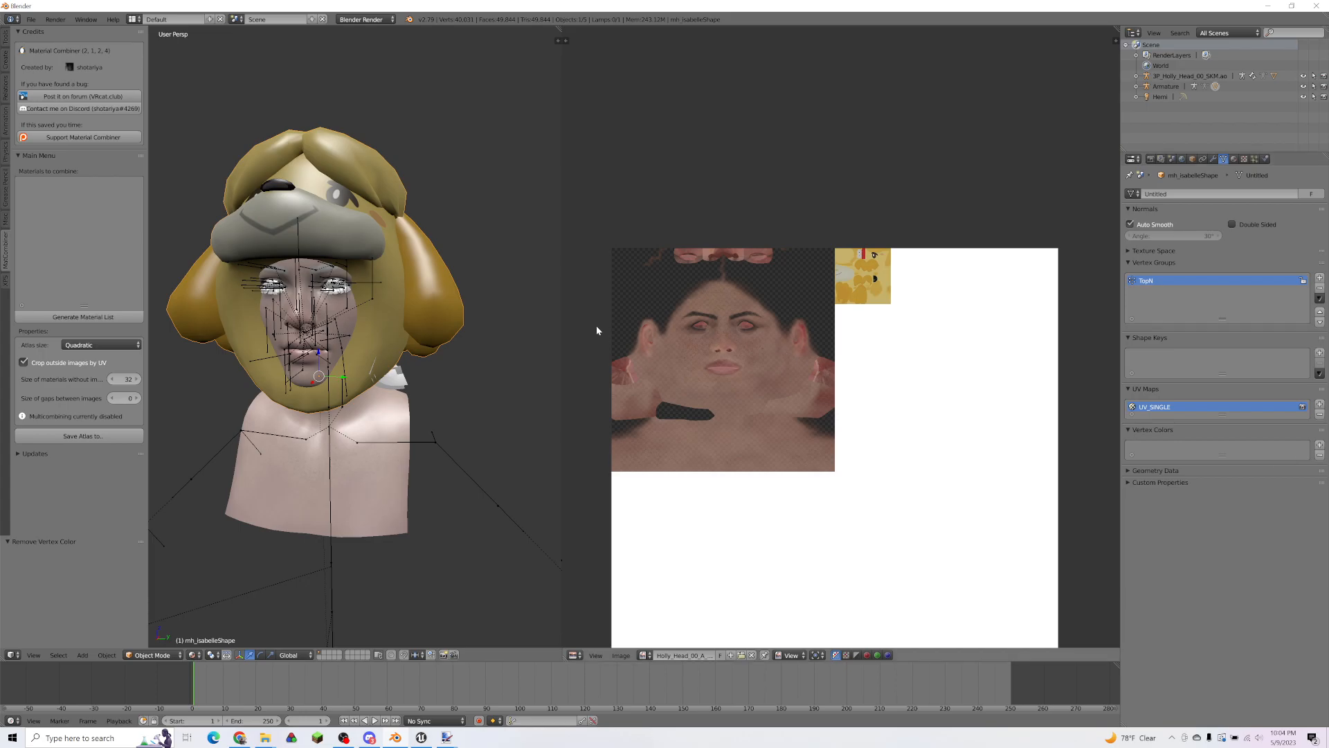
Step: Select the Isabelle head plus the Holly head as the active object and join them into one mesh
{"action": "right_click", "coordinate": [380, 416]}
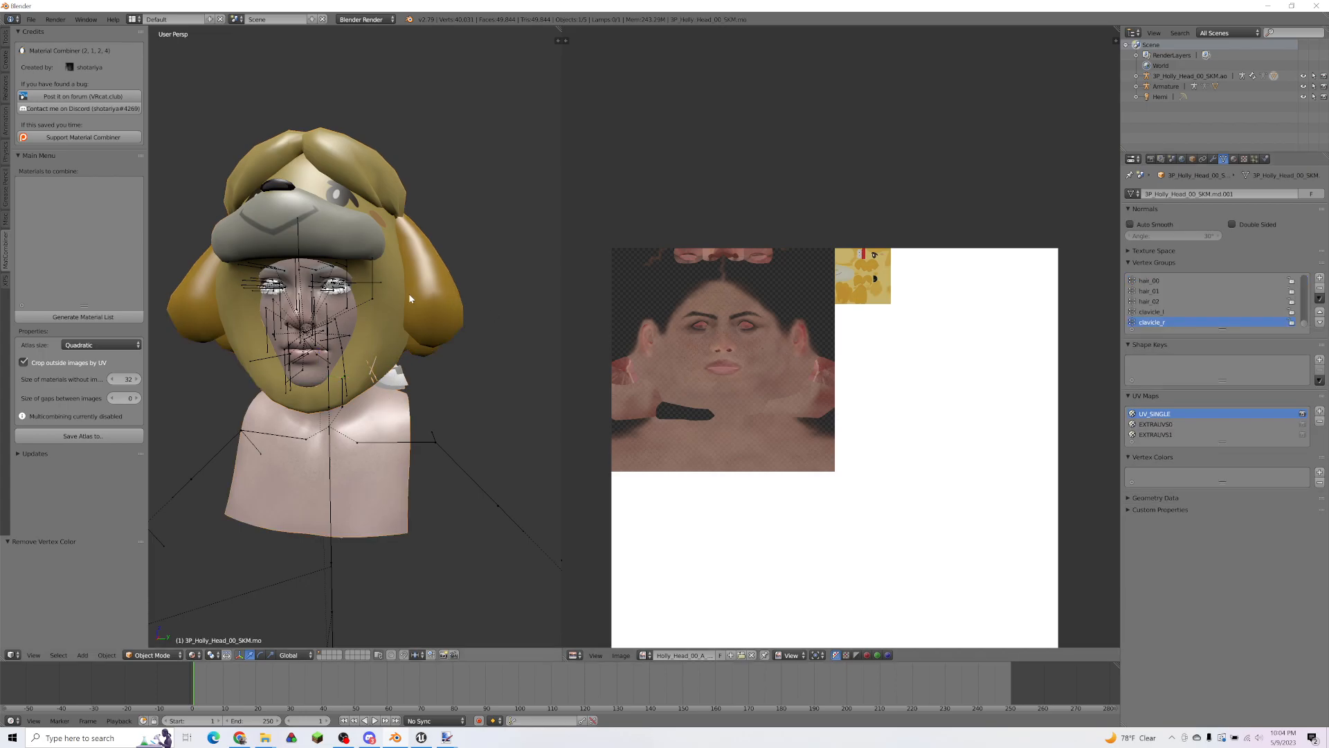
{"action": "right_click", "coordinate": [406, 295]}
{"action": "right_click", "coordinate": [381, 402]}
{"action": "key", "text": "ctrl+j"}
{"action": "middle_click_drag", "start_coordinate": [409, 384], "coordinate": [347, 342]}
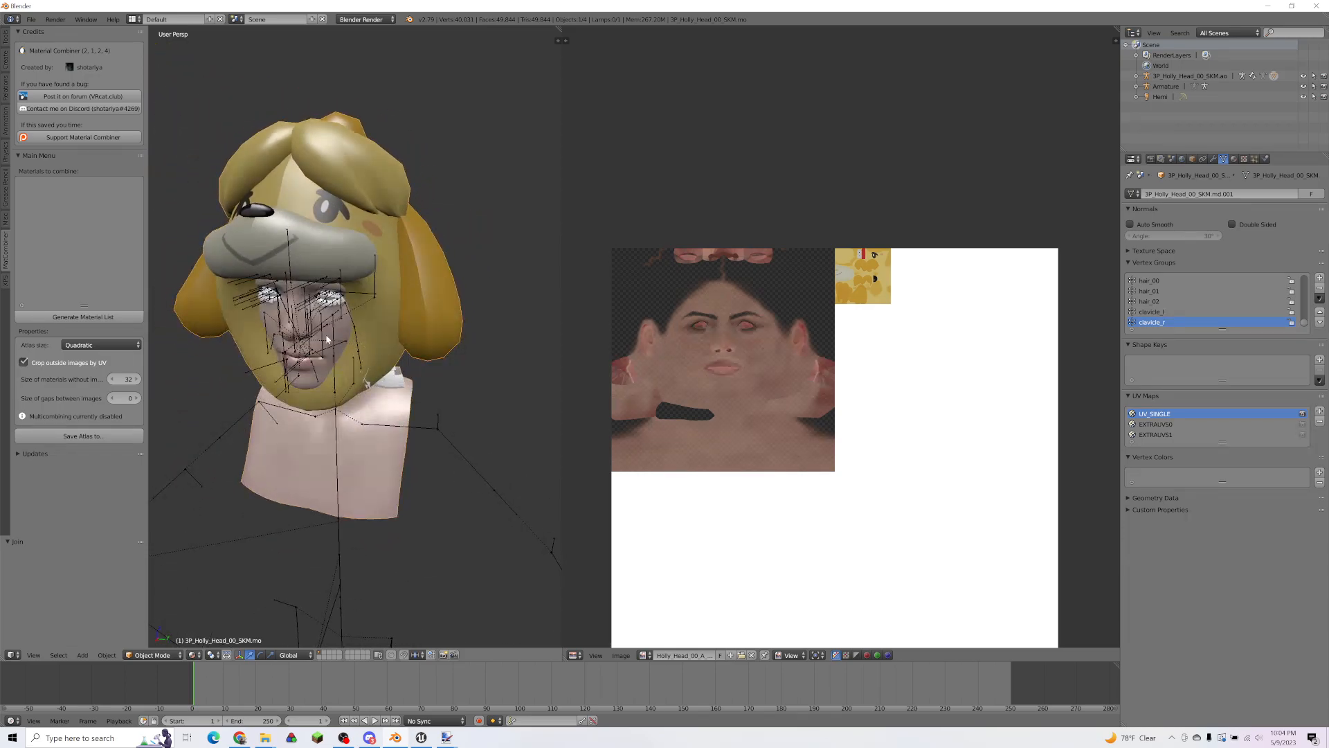
Step: Close the UV editor by merging its area into the 3D view and inspect the joined head from the side
{"action": "scroll", "coordinate": [370, 352], "scroll_direction": "up", "scroll_amount": 1}
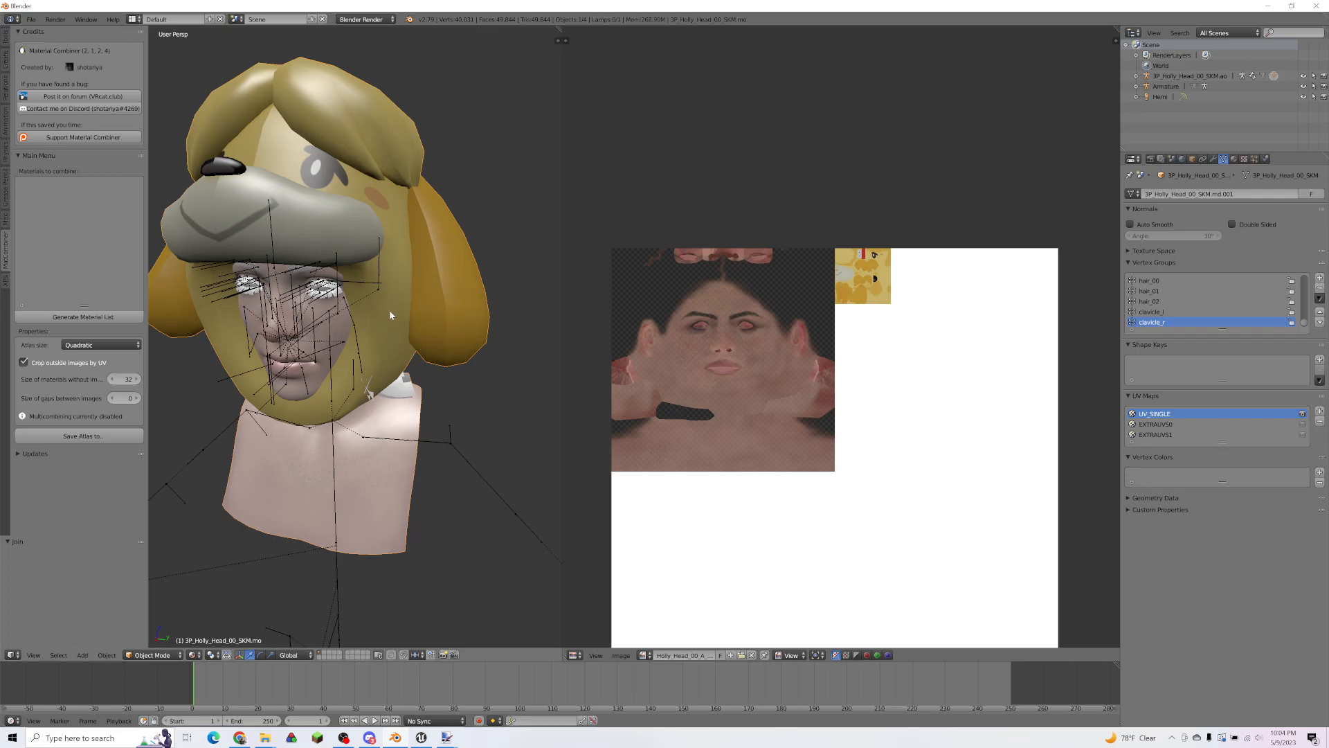
{"action": "middle_click_drag", "start_coordinate": [423, 344], "coordinate": [499, 263]}
{"action": "left_click_drag", "start_coordinate": [558, 28], "coordinate": [670, 321]}
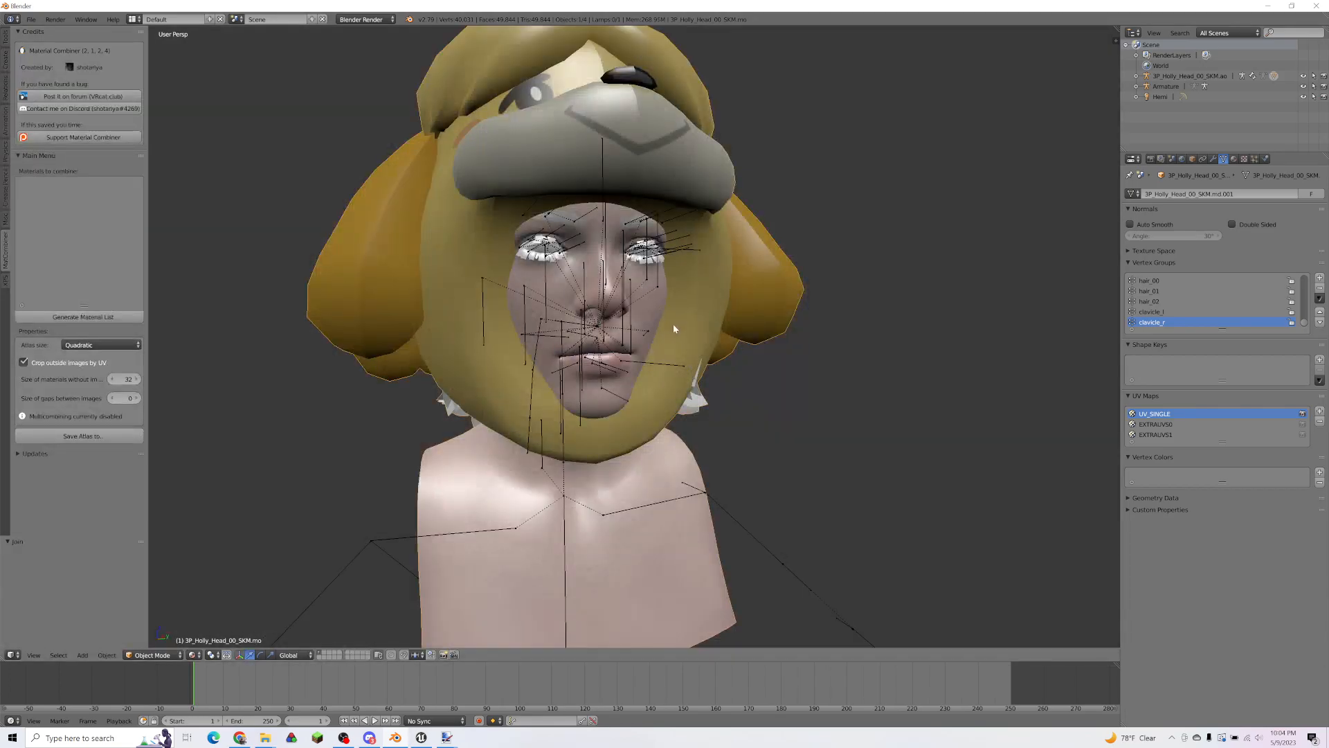
{"action": "mouse_move", "coordinate": [751, 313]}
{"action": "middle_mouse_down"}
{"action": "mouse_move", "coordinate": [707, 314]}
{"action": "mouse_move", "coordinate": [719, 280]}
{"action": "mouse_move", "coordinate": [743, 305]}
{"action": "middle_mouse_up"}
{"action": "scroll", "coordinate": [680, 326], "scroll_direction": "up", "scroll_amount": 2}
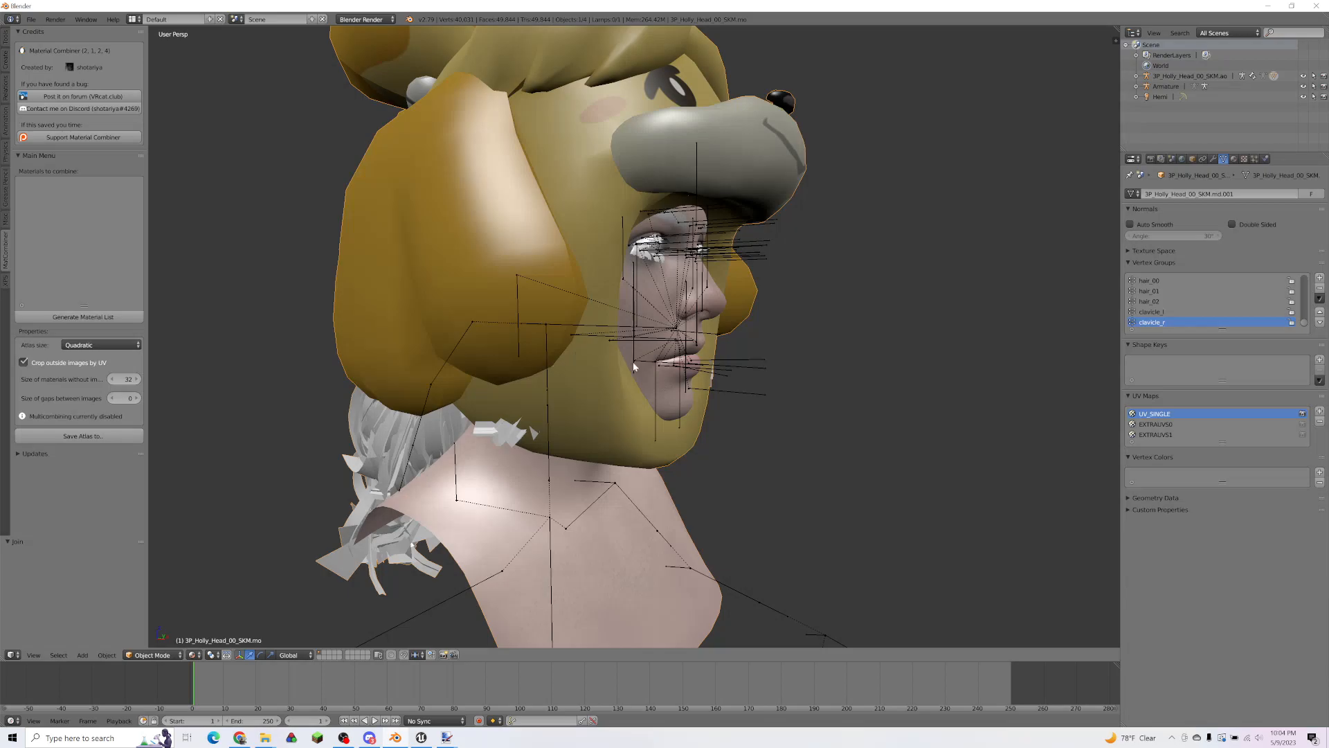
Step: Delete the leftover Armature object, keeping Holly's skeleton and the joined head
{"action": "right_click", "coordinate": [755, 601]}
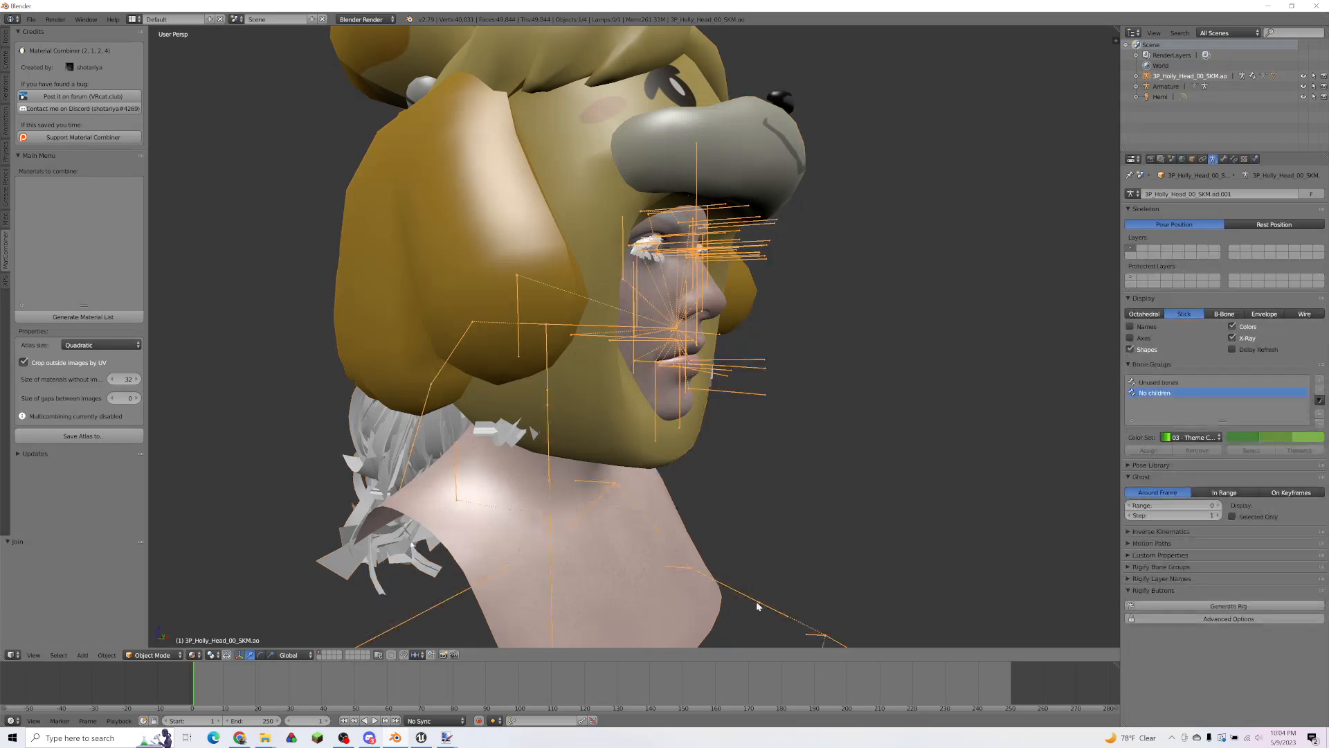
{"action": "middle_click_drag", "start_coordinate": [799, 466], "coordinate": [809, 404]}
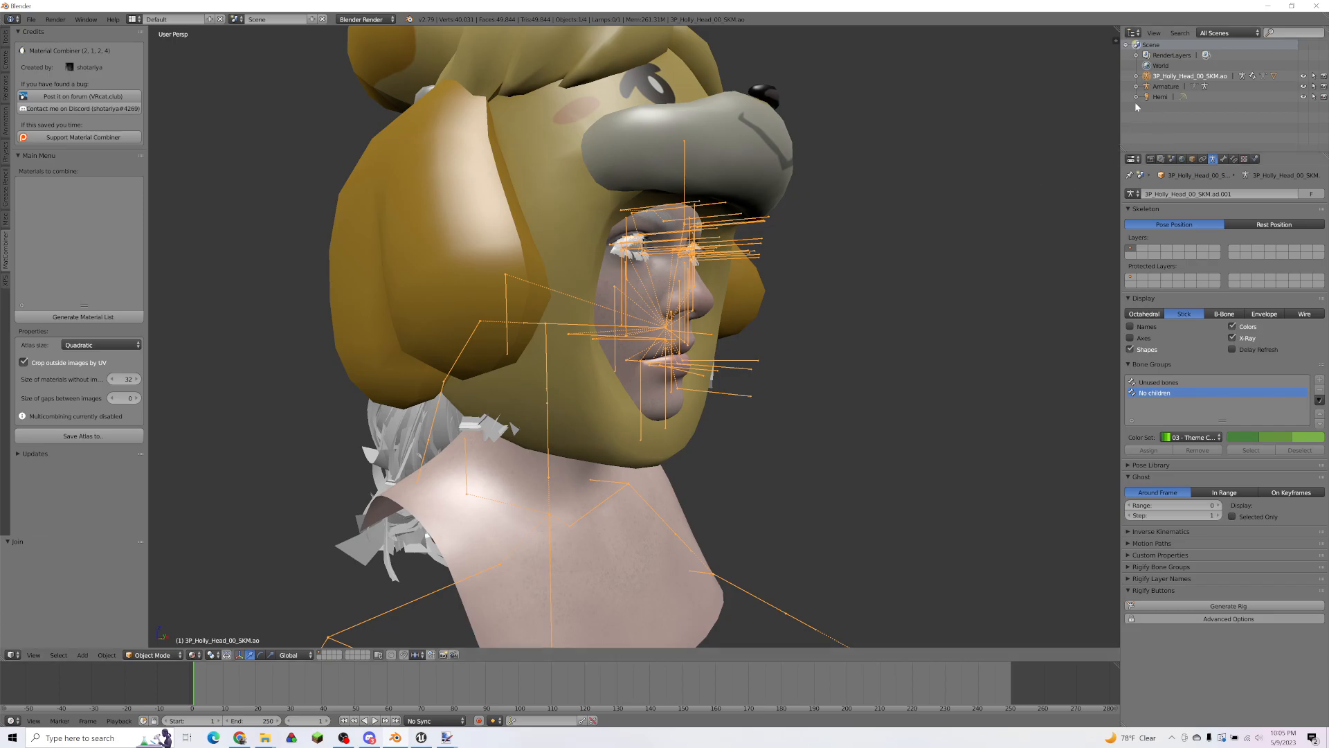
{"action": "right_click", "coordinate": [565, 256]}
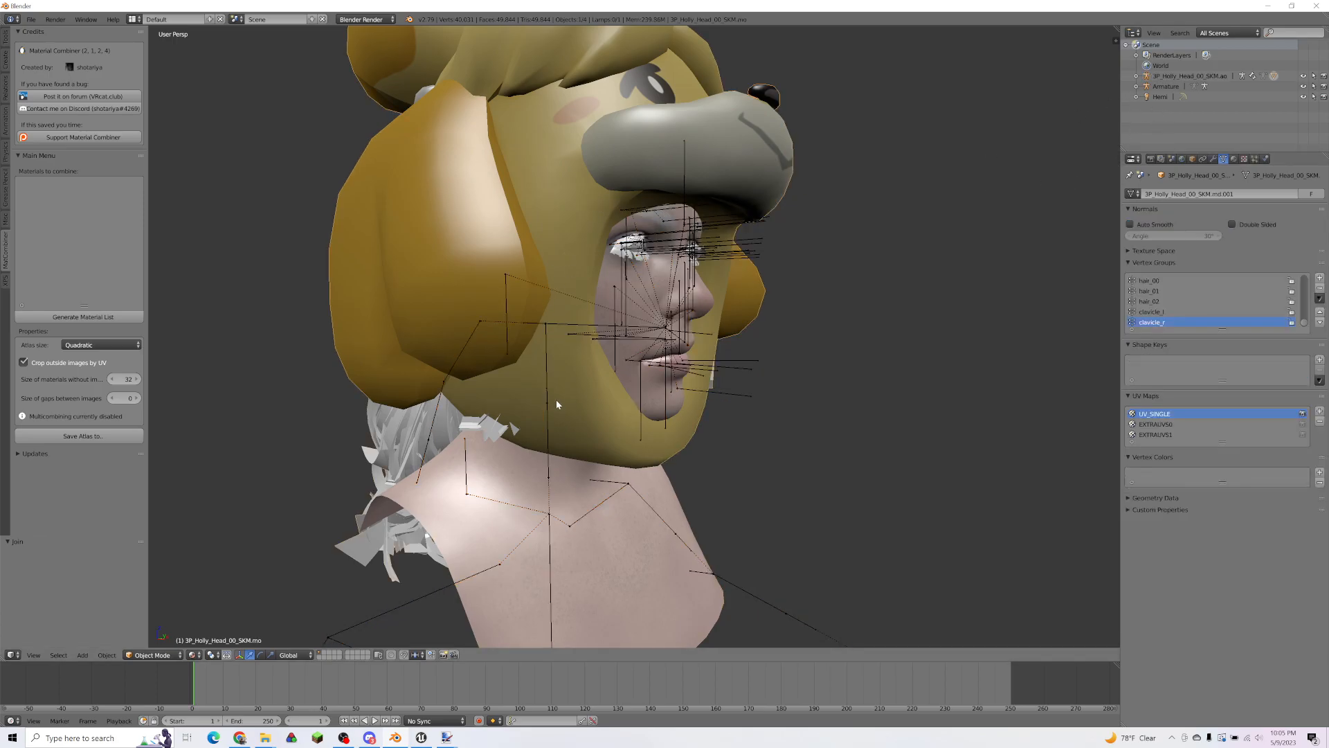
{"action": "right_click", "coordinate": [750, 592]}
{"action": "middle_click_drag", "start_coordinate": [751, 592], "coordinate": [781, 304]}
{"action": "key", "text": "Delete"}
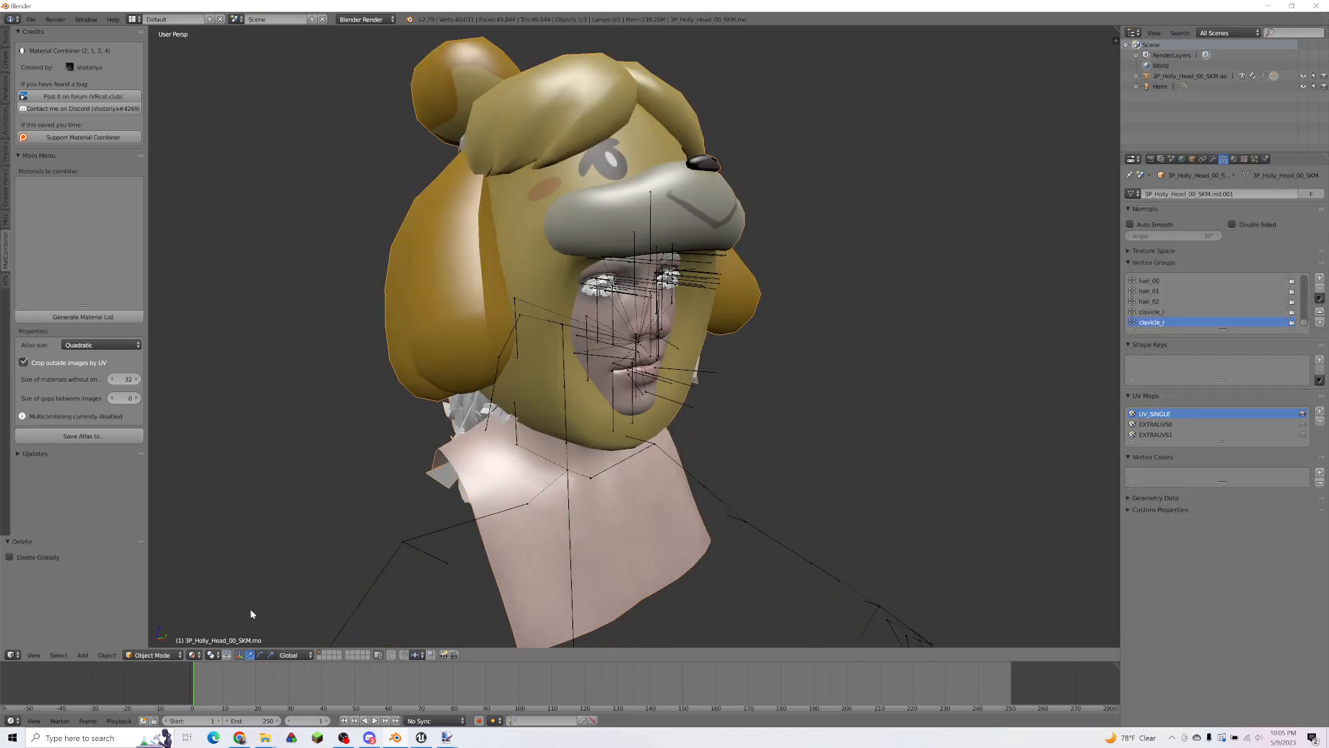
Step: Put the joined head mesh into Weight Paint mode and set the viewport shading to Solid
{"action": "left_click", "coordinate": [152, 655]}
{"action": "left_click", "coordinate": [156, 596]}
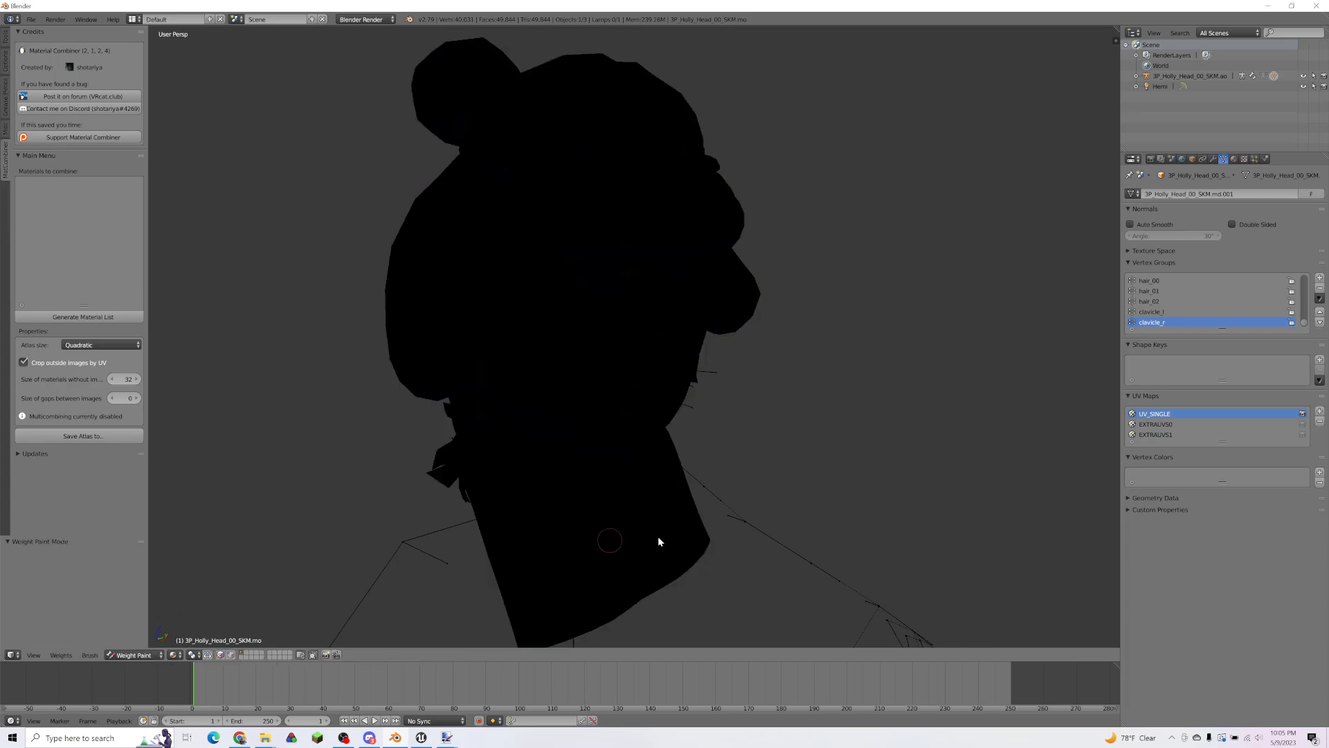
{"action": "left_click", "coordinate": [174, 655]}
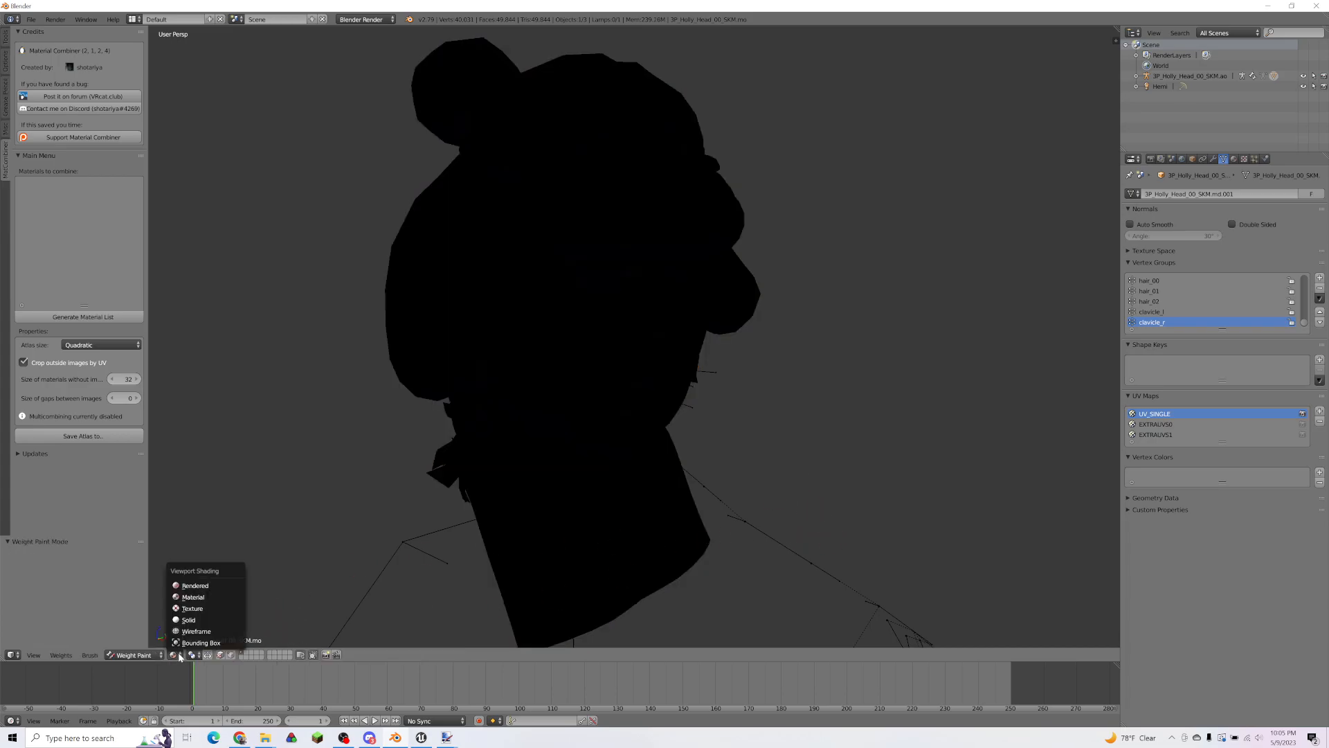
{"action": "left_click", "coordinate": [197, 622]}
{"action": "middle_click_drag", "start_coordinate": [776, 466], "coordinate": [786, 422]}
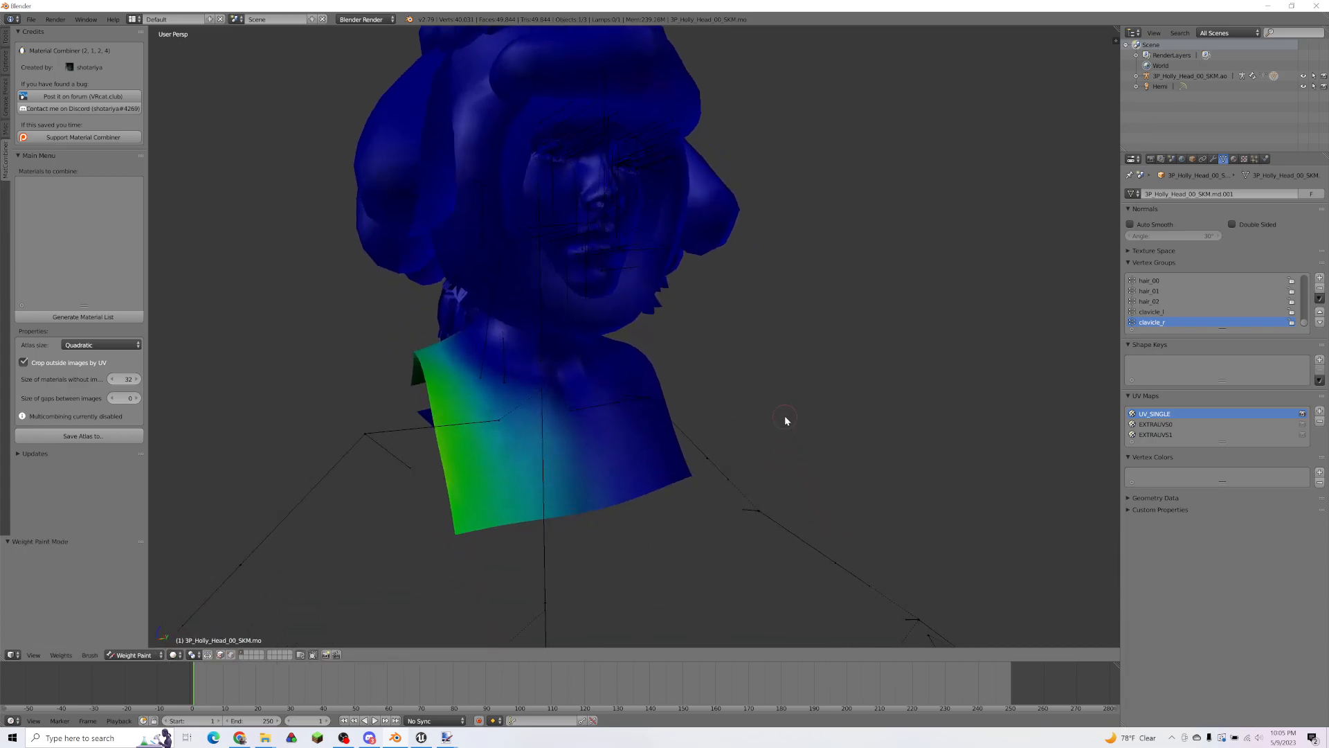
Step: Select Holly's skeleton, switch it to Pose Mode and select the neck_01 bone
{"action": "right_click", "coordinate": [753, 510]}
{"action": "left_click", "coordinate": [153, 655]}
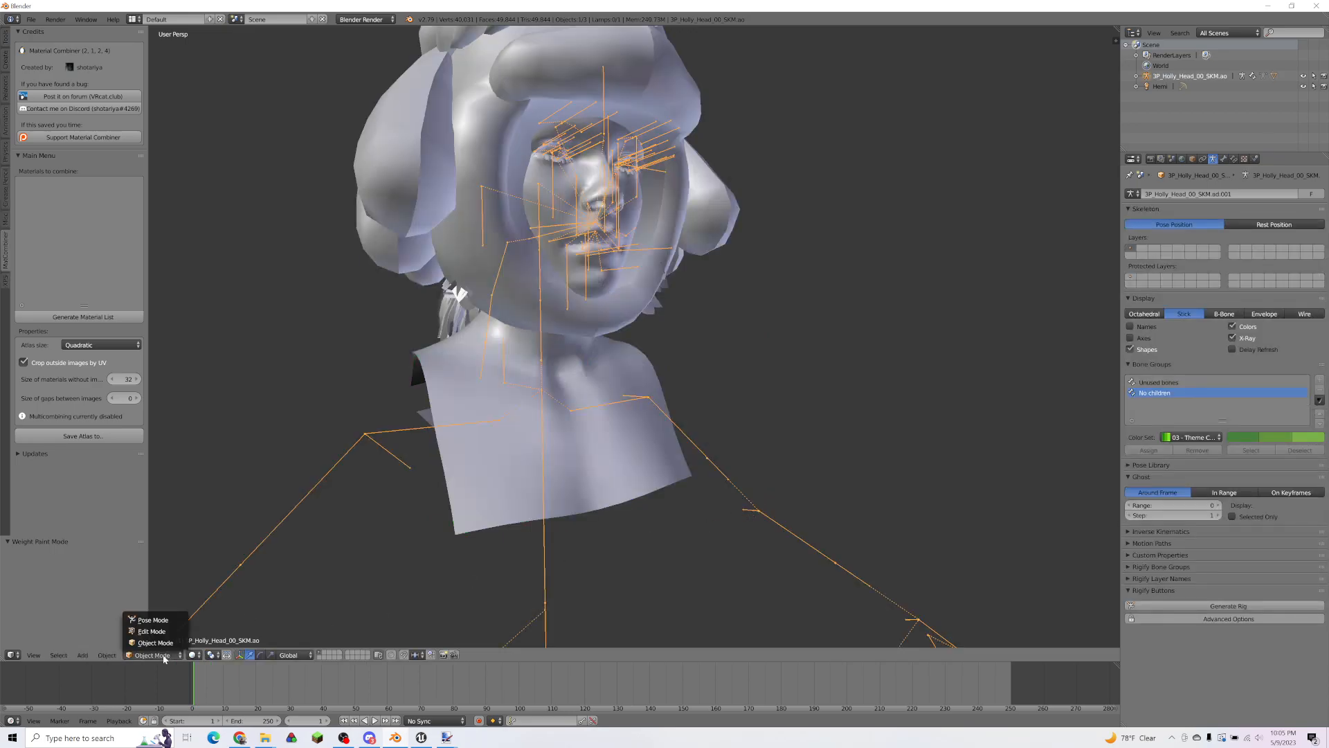
{"action": "left_click", "coordinate": [149, 618]}
{"action": "middle_click_drag", "start_coordinate": [748, 290], "coordinate": [643, 397], "text": "shift"}
{"action": "scroll", "coordinate": [775, 402], "scroll_direction": "up", "scroll_amount": 3}
{"action": "scroll", "coordinate": [722, 403], "scroll_direction": "down", "scroll_amount": 4}
{"action": "right_click", "coordinate": [637, 401]}
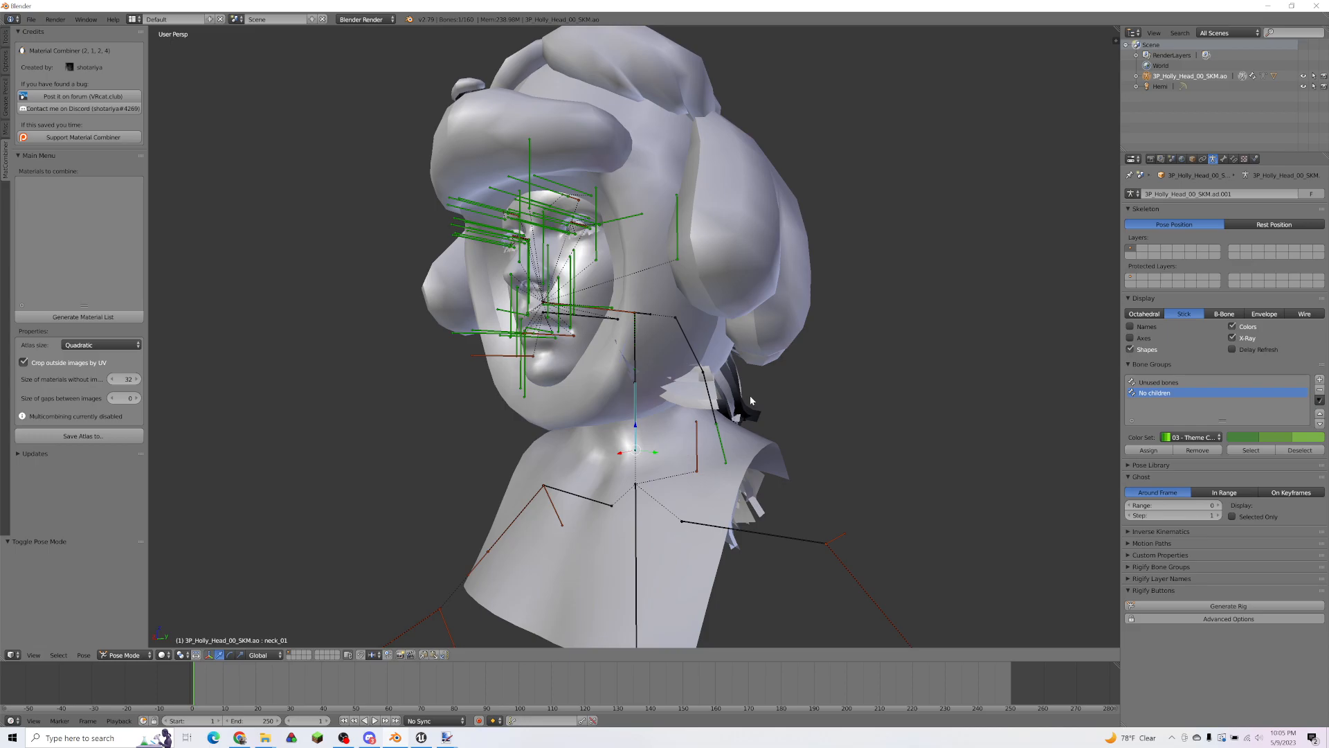
Step: Test-rotate the neck_01 and neck_02 bones to check whether the Isabelle head follows the neck, cancelling each rotation
{"action": "key", "text": "r"}
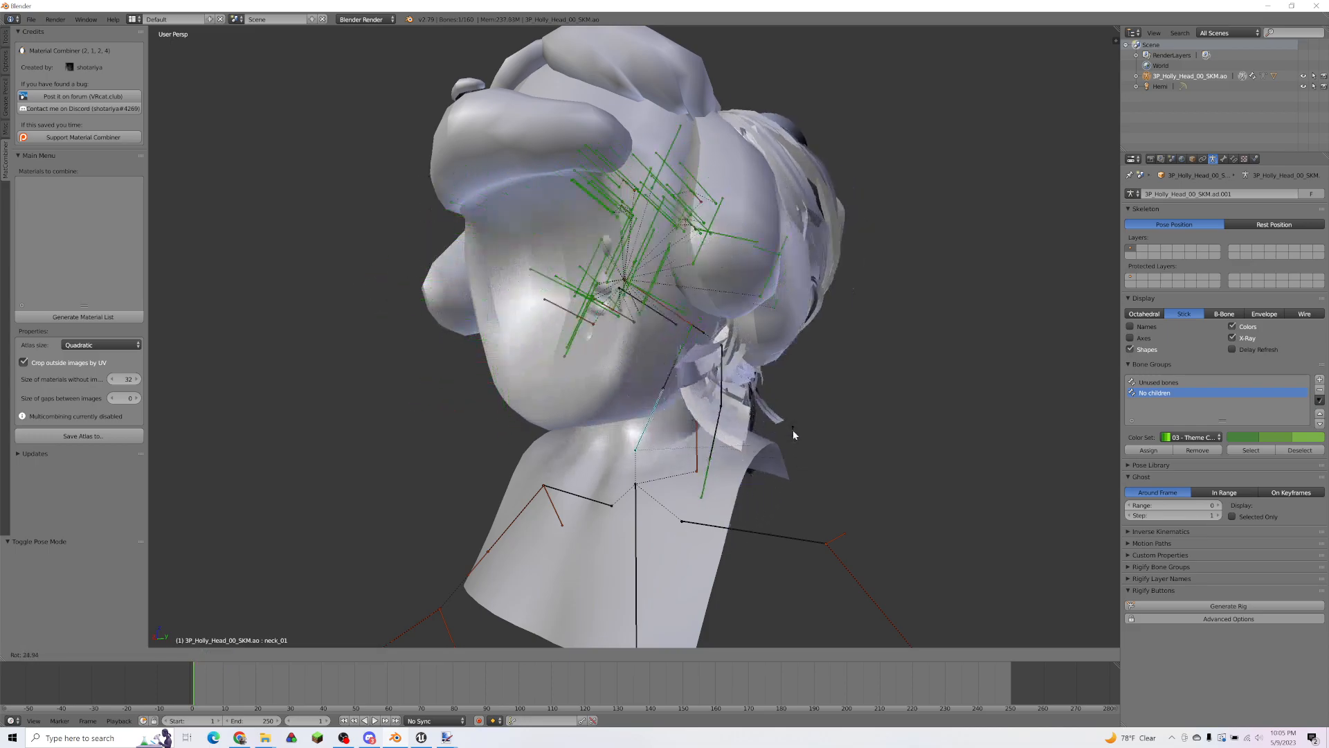
{"action": "left_click", "coordinate": [648, 377]}
{"action": "right_click", "coordinate": [648, 377]}
{"action": "key", "text": "r"}
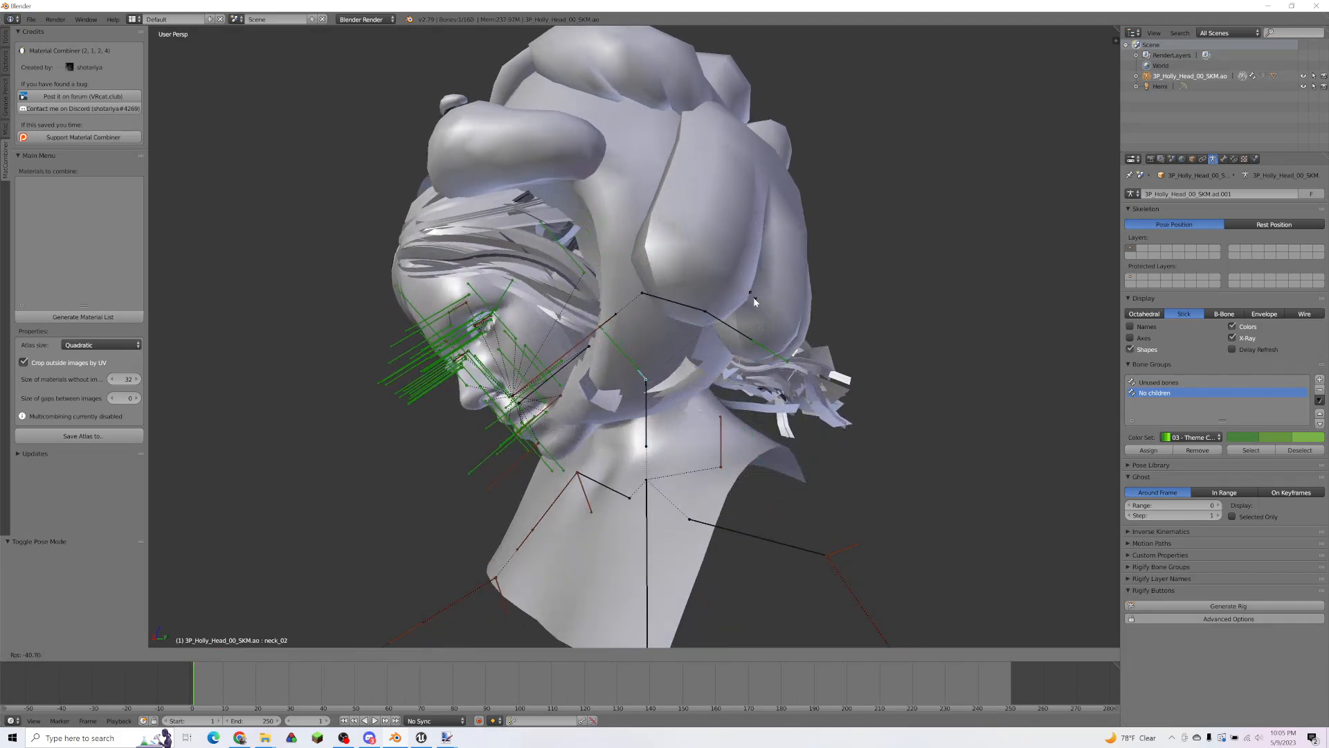
{"action": "left_click", "coordinate": [728, 299]}
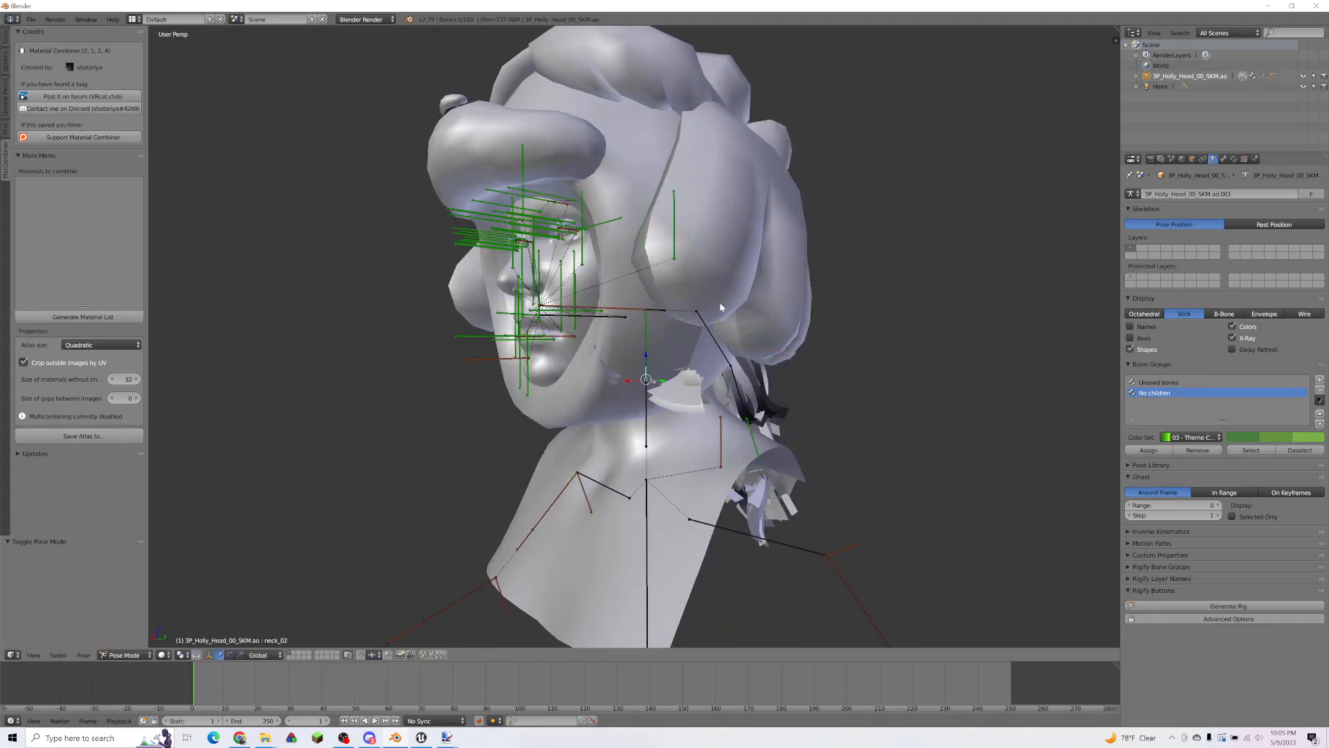
Step: Inspect the head mesh's weights for several bones in Weight Paint mode, and test-rotate neck_02 without keeping the rotation
{"action": "right_click", "coordinate": [642, 337]}
{"action": "right_click", "coordinate": [648, 338]}
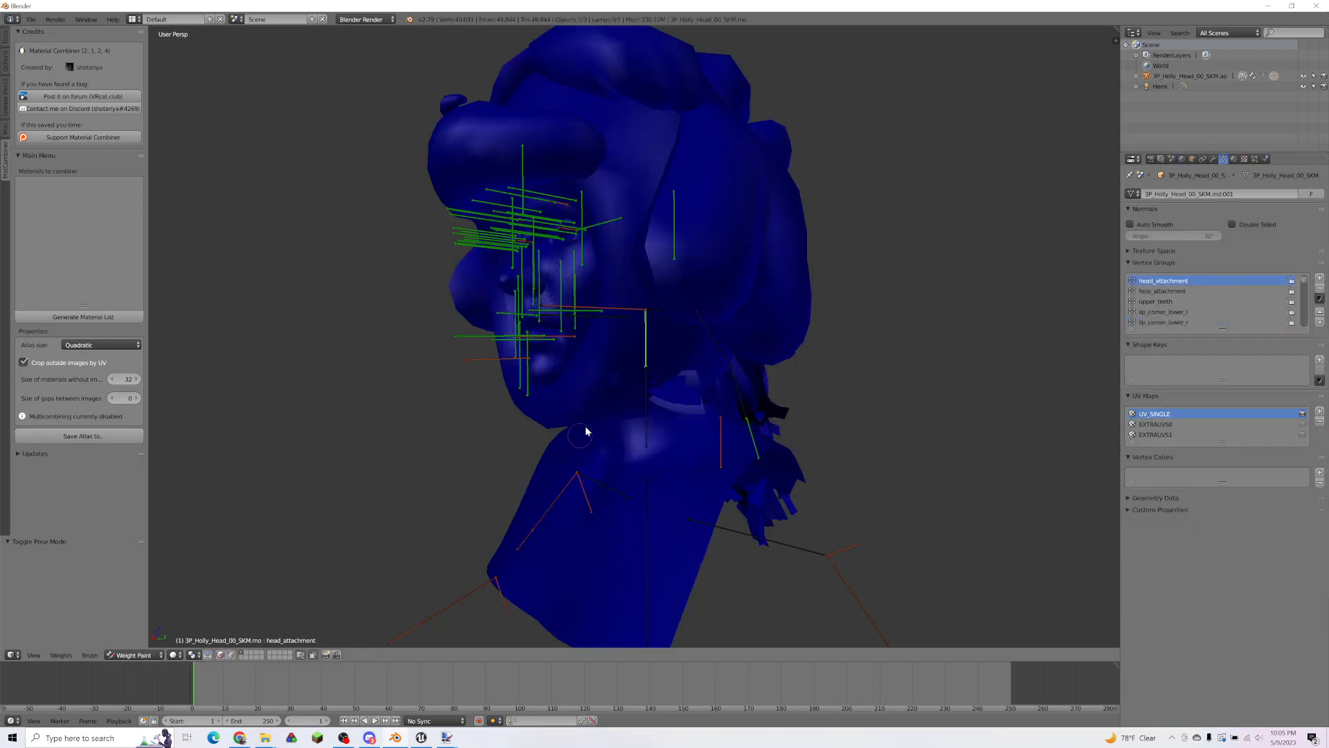
{"action": "key", "text": "r"}
{"action": "right_click", "coordinate": [811, 318]}
{"action": "right_click", "coordinate": [836, 552]}
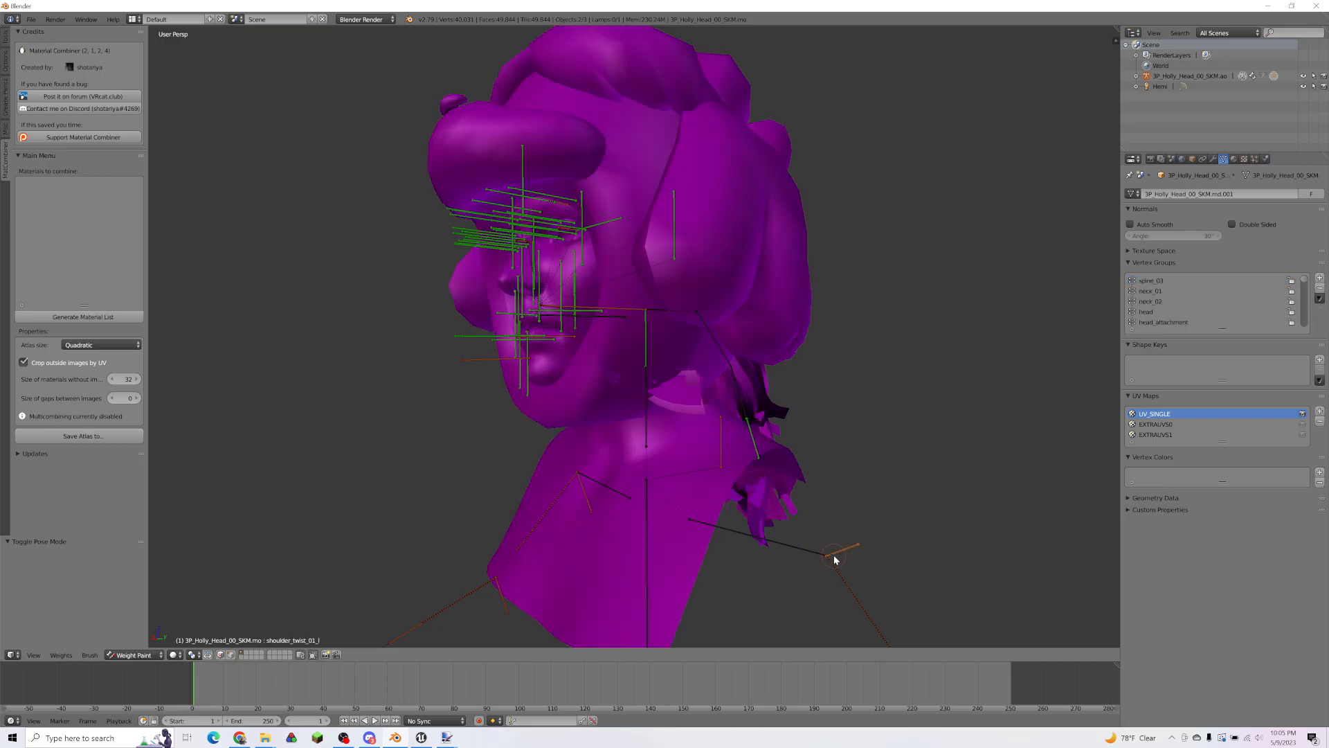
{"action": "right_click", "coordinate": [644, 377]}
{"action": "key", "text": "r"}
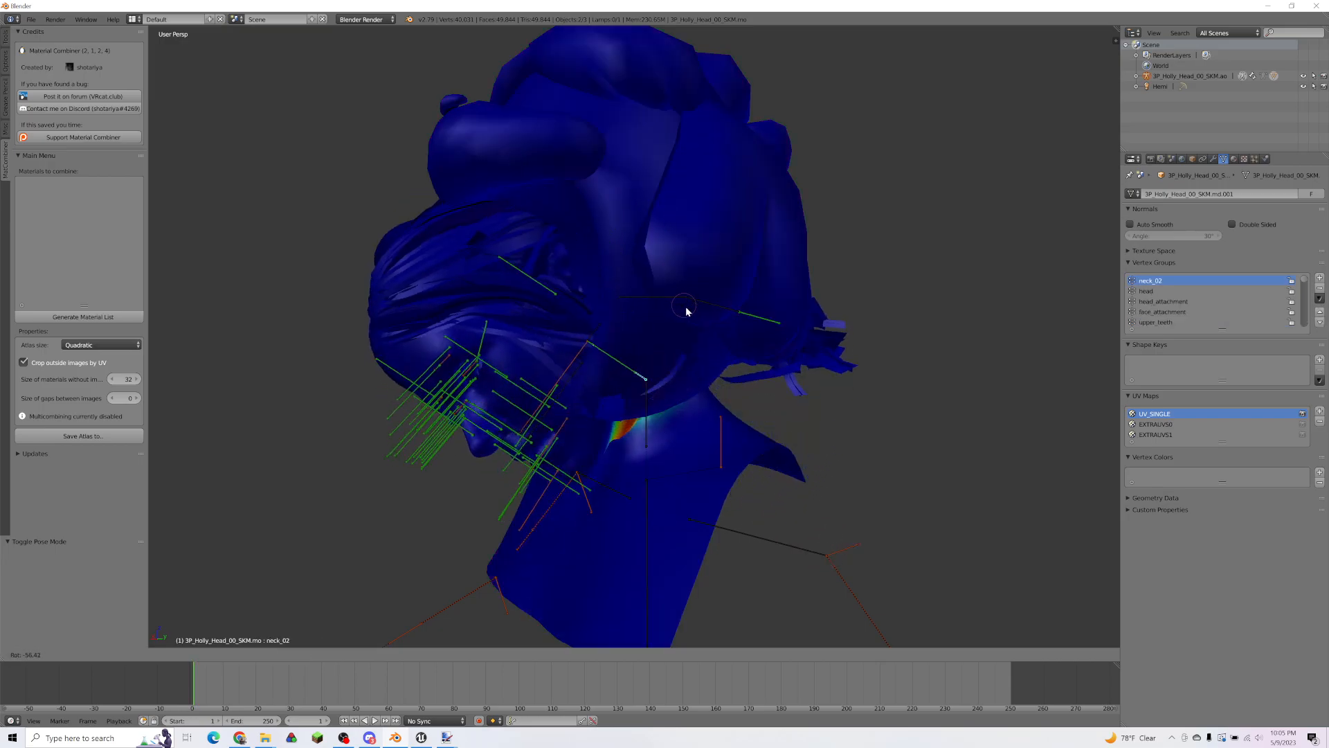
{"action": "key", "text": "Escape"}
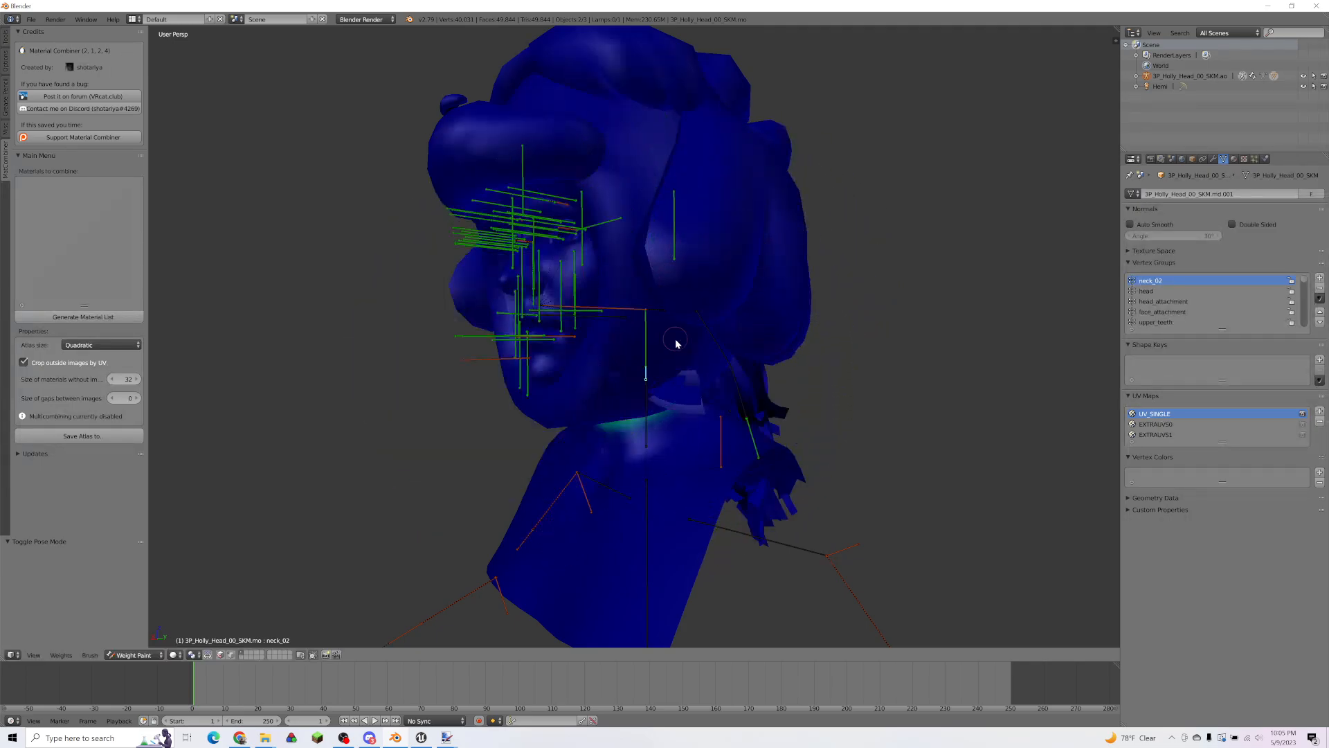
Step: Turn on vertex selection masking for weight painting, then enter Edit Mode on the head mesh and deselect all vertices
{"action": "middle_click_drag", "start_coordinate": [643, 441], "coordinate": [715, 478]}
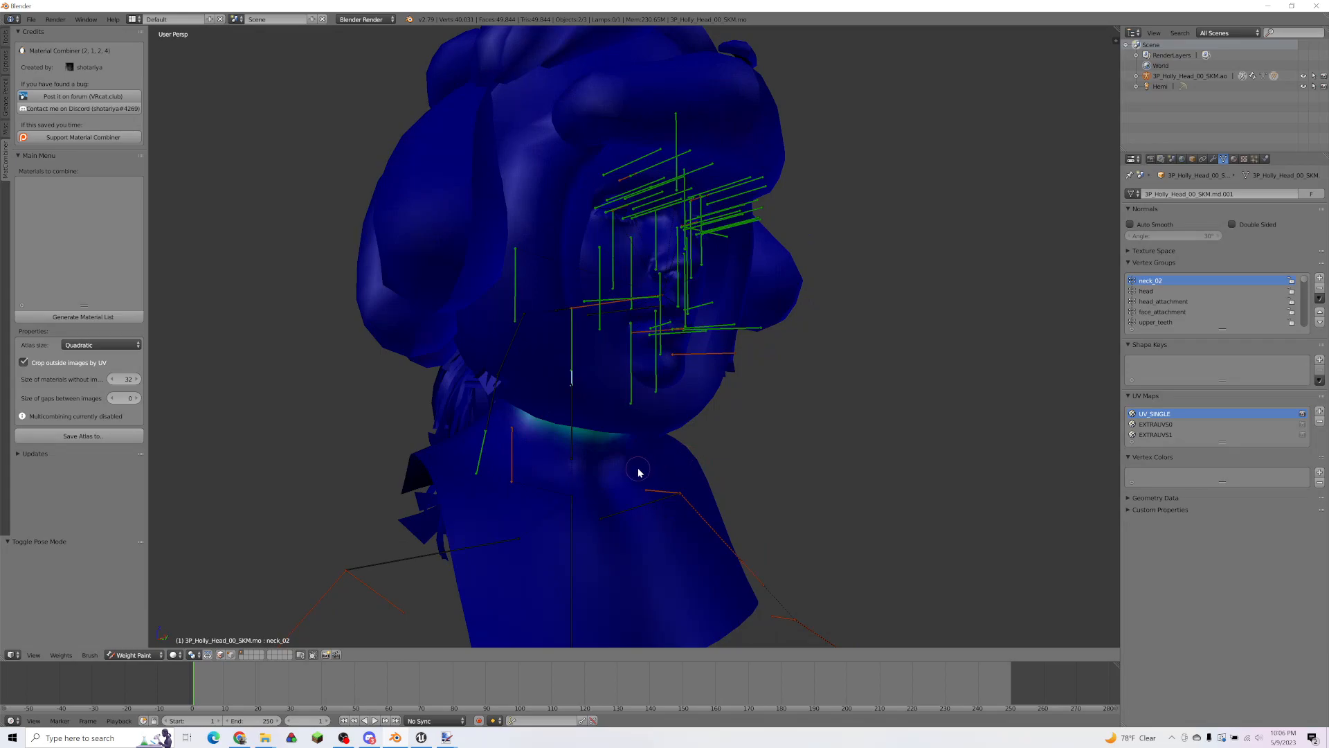
{"action": "middle_click_drag", "start_coordinate": [646, 450], "coordinate": [682, 380]}
{"action": "middle_click_drag", "start_coordinate": [750, 335], "coordinate": [723, 355]}
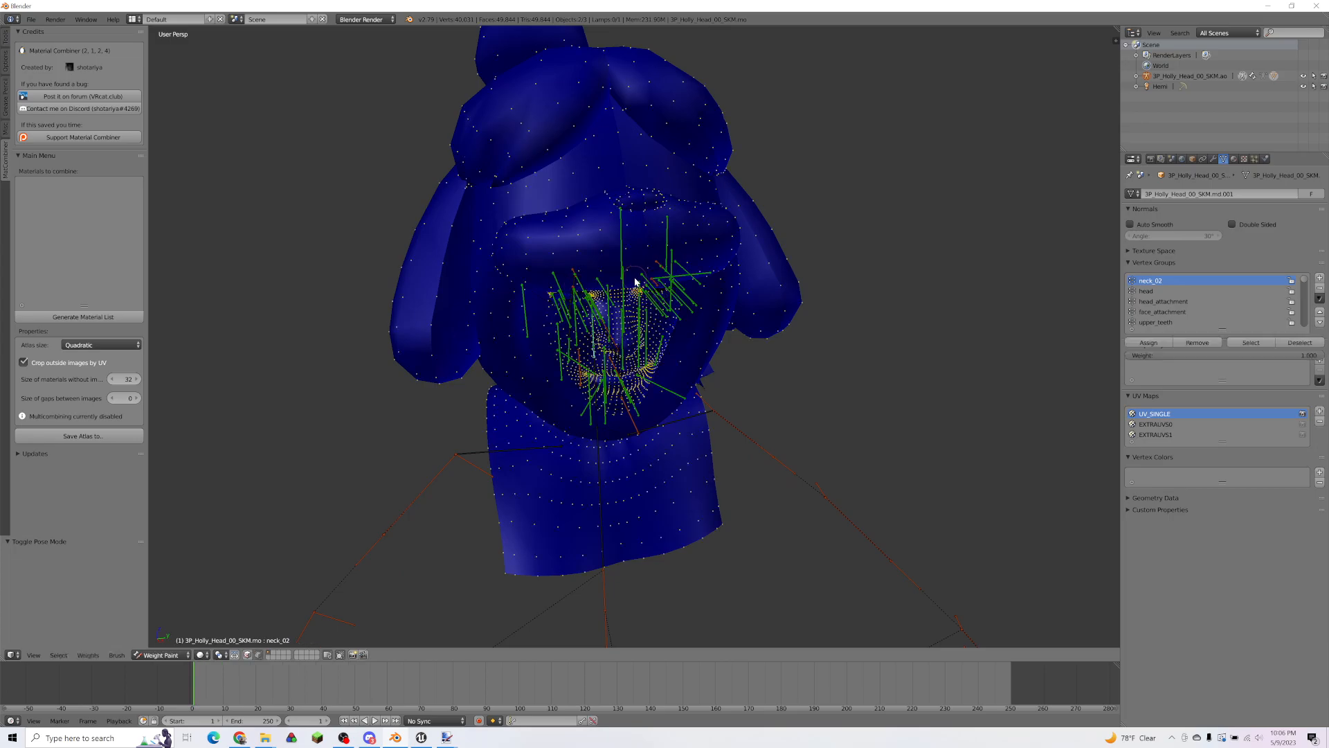
{"action": "key", "text": "v"}
{"action": "mouse_move", "coordinate": [604, 346]}
{"action": "middle_mouse_down"}
{"action": "mouse_move", "coordinate": [624, 335]}
{"action": "mouse_move", "coordinate": [611, 341]}
{"action": "middle_mouse_up"}
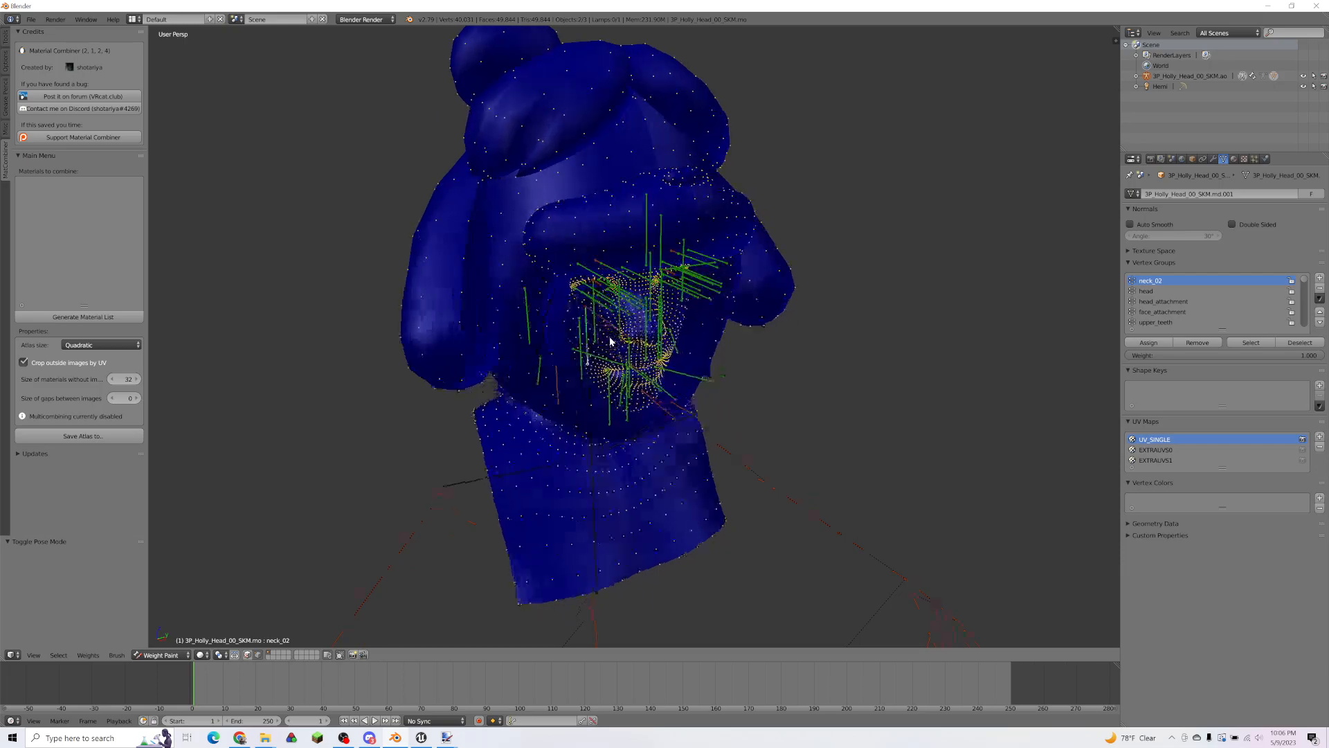
{"action": "key", "text": "Tab"}
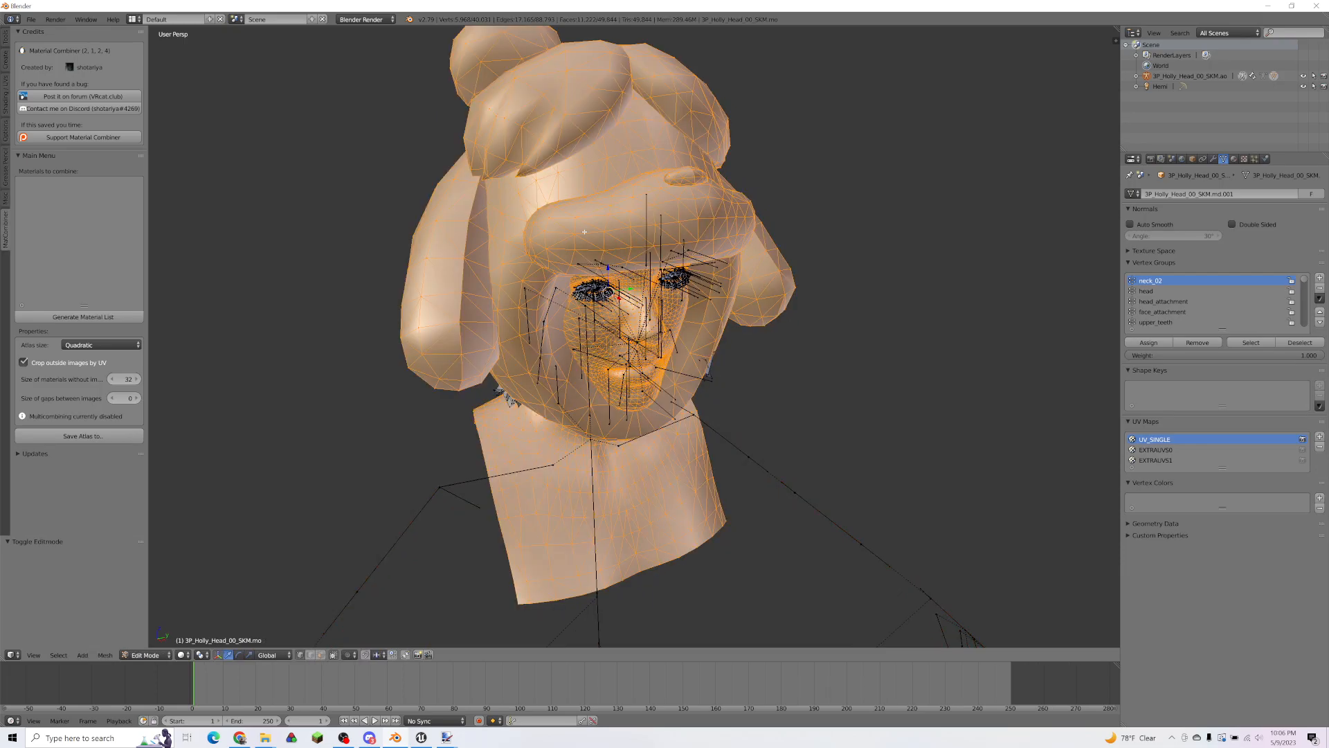
{"action": "key", "text": "a"}
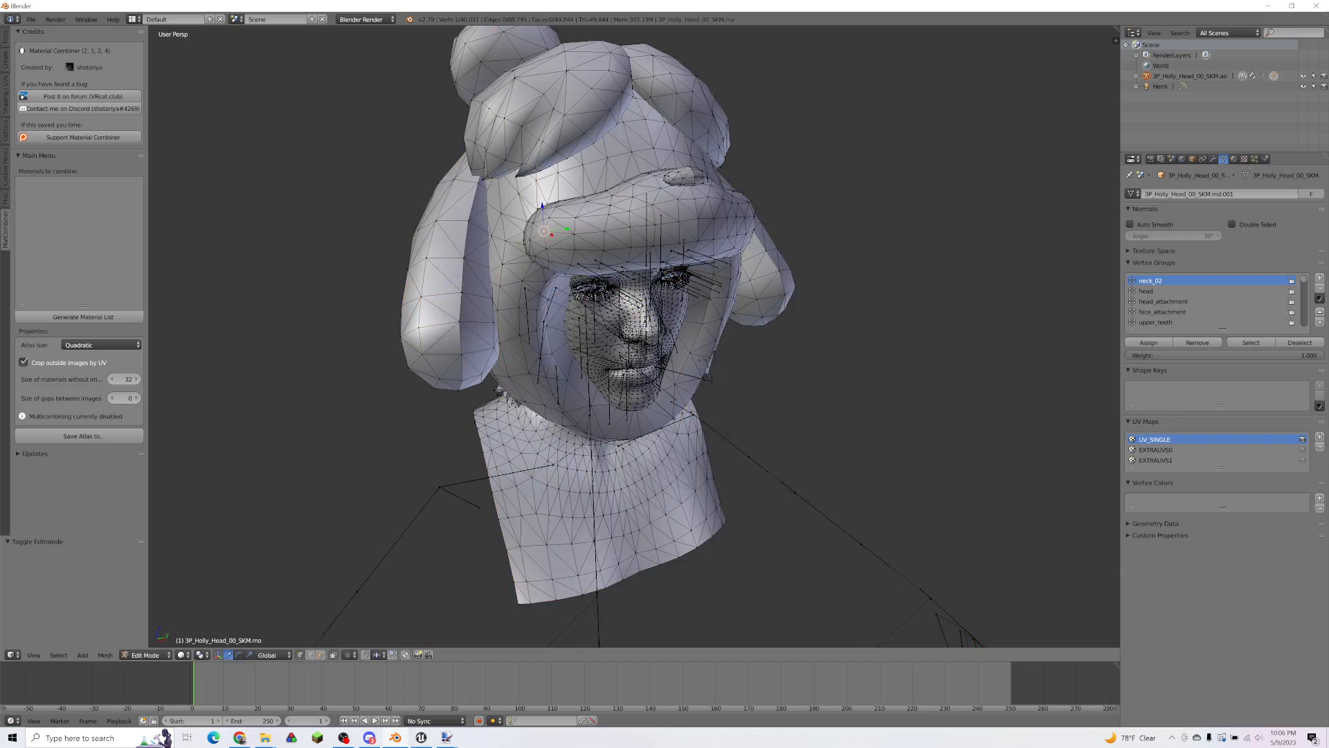
{"action": "key", "text": "l"}
{"action": "key", "text": "l"}
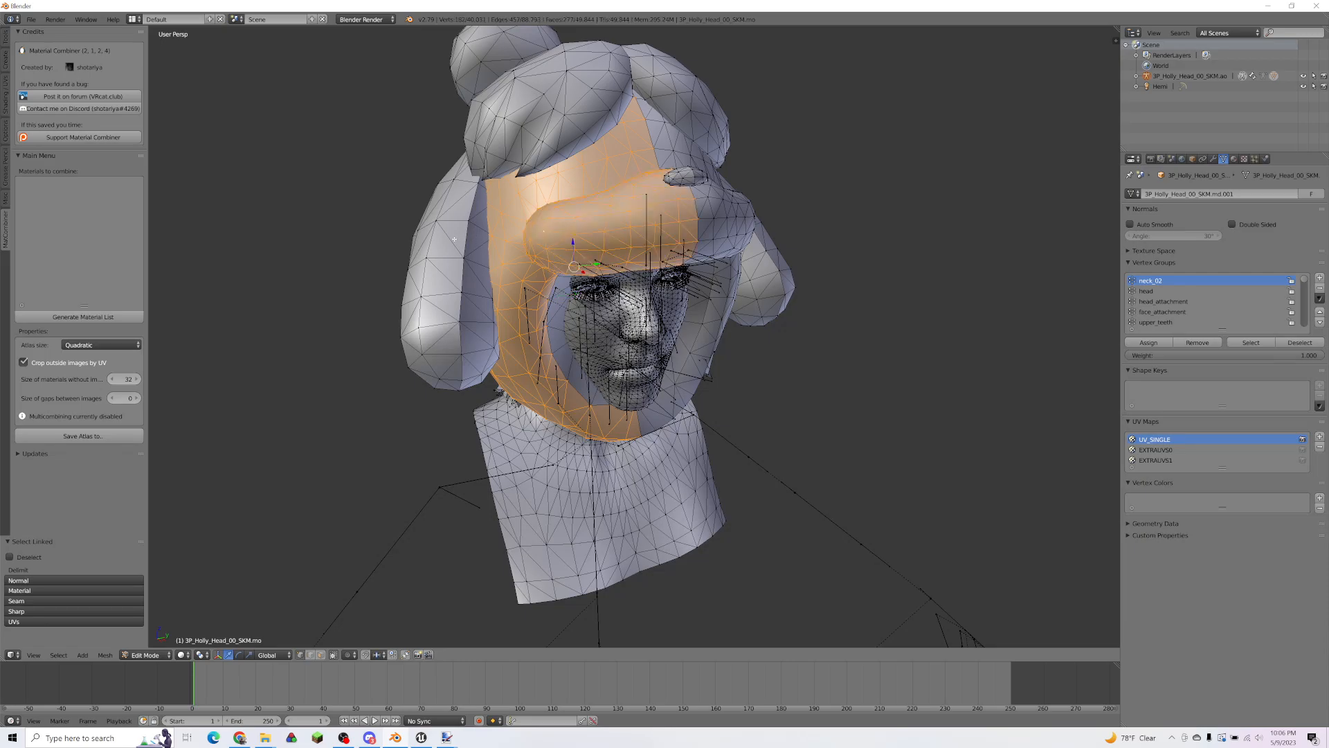
{"action": "middle_click_drag", "start_coordinate": [454, 239], "coordinate": [499, 256]}
{"action": "key", "text": "l"}
{"action": "mouse_move", "coordinate": [593, 208]}
{"action": "middle_mouse_down"}
{"action": "mouse_move", "coordinate": [566, 211]}
{"action": "mouse_move", "coordinate": [589, 192]}
{"action": "middle_mouse_up"}
{"action": "middle_click_drag", "start_coordinate": [596, 241], "coordinate": [632, 214]}
{"action": "key", "text": "Tab"}
{"action": "key", "text": "Tab"}
{"action": "key", "text": "a"}
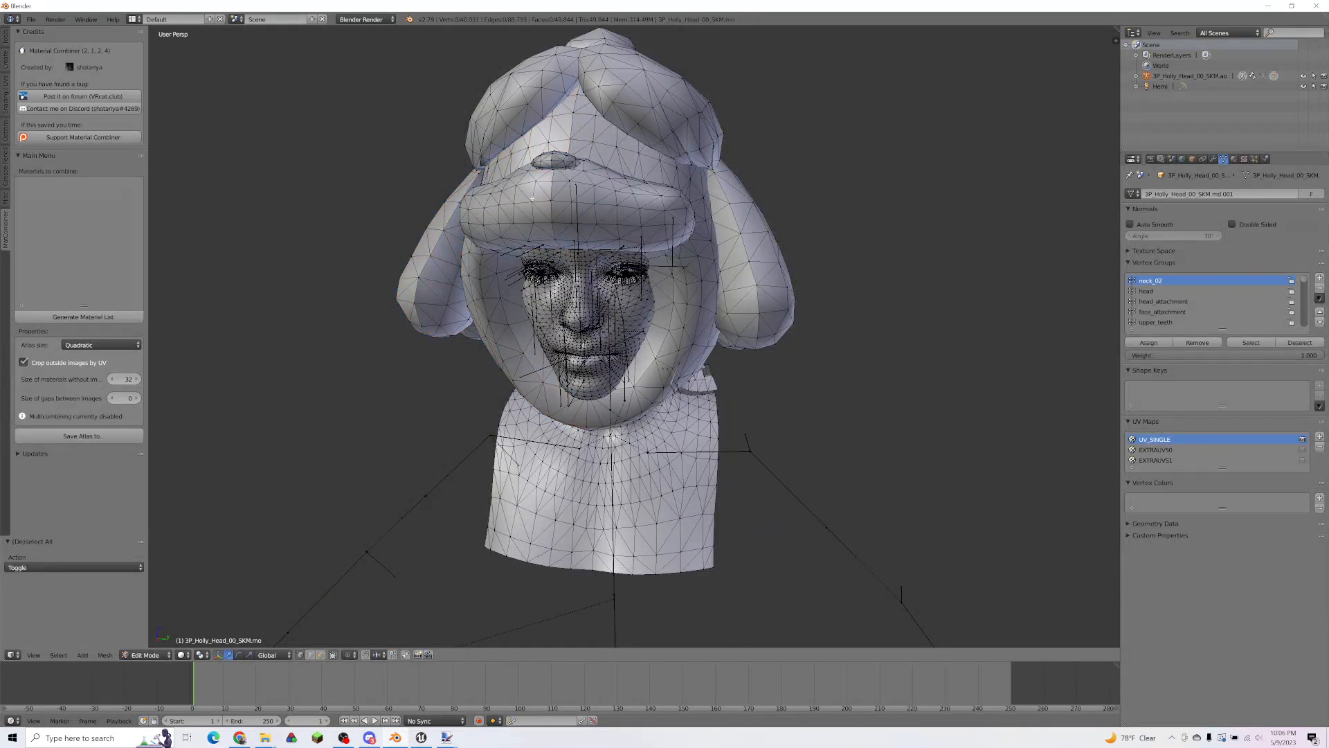
Step: Select the linked pieces of the Isabelle head's face, muzzle, nose and front hair, leaving Holly's face unselected
{"action": "key", "text": "l"}
{"action": "key", "text": "l"}
{"action": "key", "text": "l"}
{"action": "key", "text": "l"}
{"action": "key", "text": "l"}
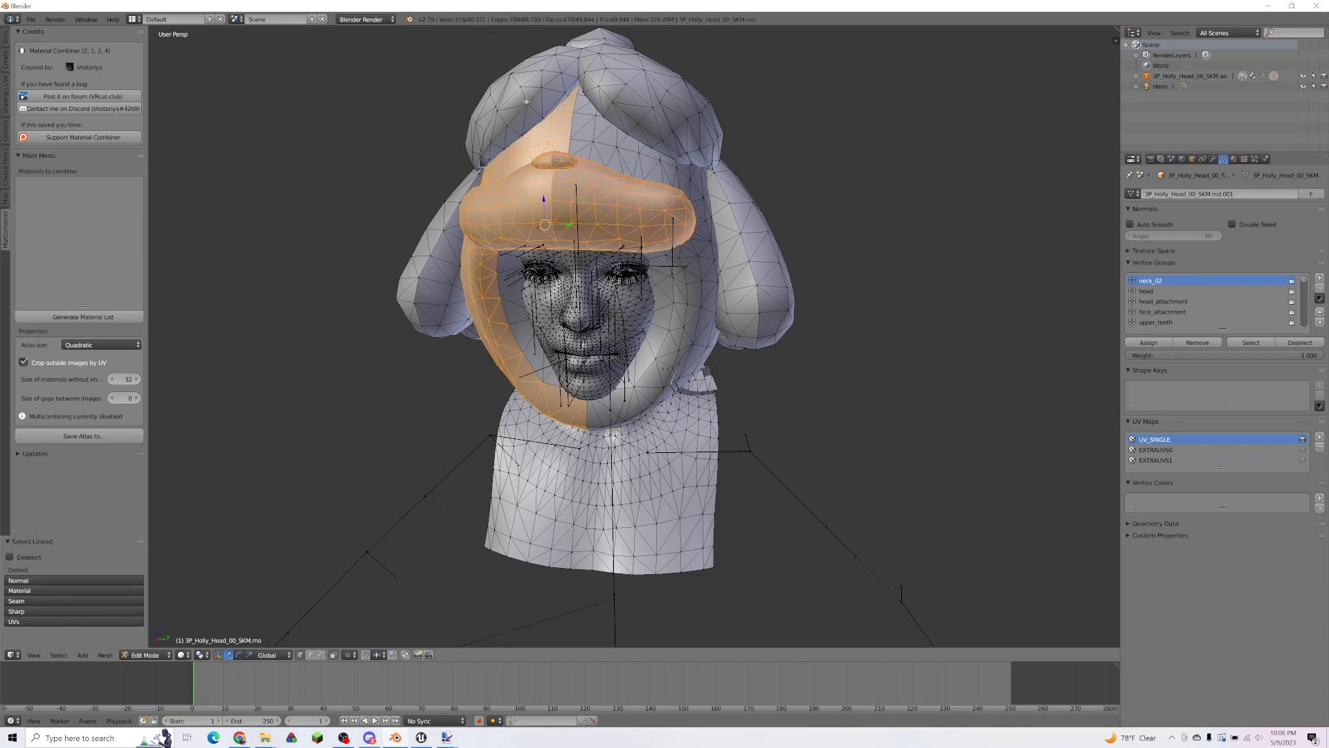
{"action": "key", "text": "l"}
{"action": "key", "text": "l"}
{"action": "key", "text": "l"}
{"action": "key", "text": "l"}
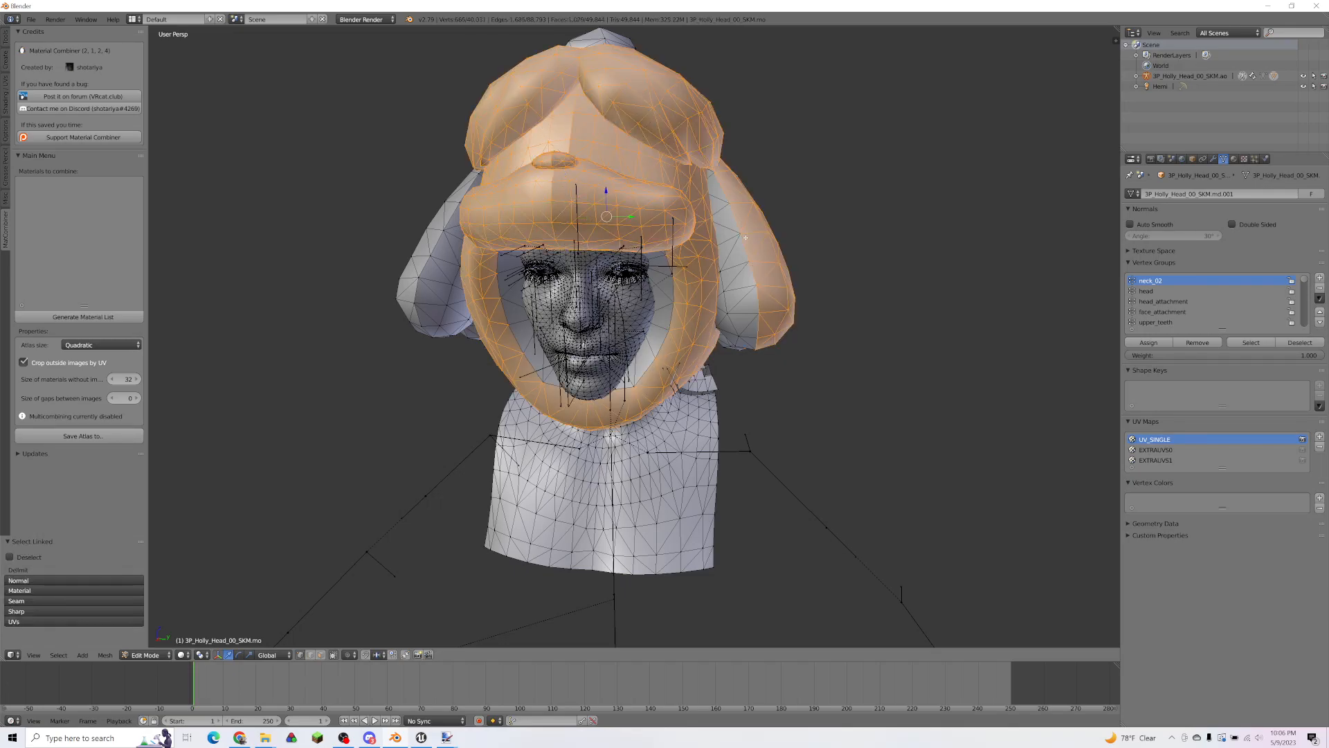
Step: Add the remaining linked pieces of the Isabelle head to the selection, including both ears, the inner rim and the back
{"action": "key", "text": "l"}
{"action": "key", "text": "l"}
{"action": "key", "text": "l"}
{"action": "middle_click_drag", "start_coordinate": [443, 277], "coordinate": [465, 232]}
{"action": "key", "text": "l"}
{"action": "key", "text": "l"}
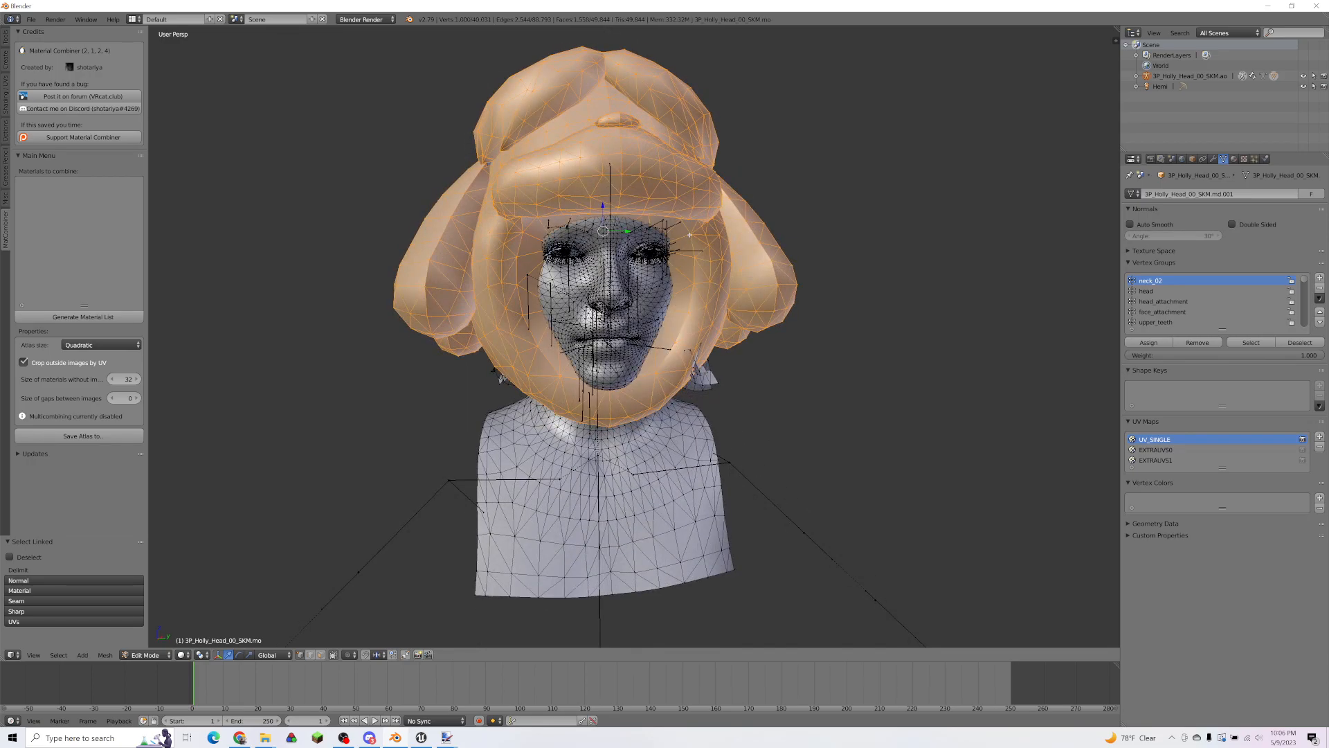
{"action": "middle_click_drag", "start_coordinate": [672, 296], "coordinate": [817, 300]}
{"action": "middle_click_drag", "start_coordinate": [552, 310], "coordinate": [741, 276]}
{"action": "key", "text": "l"}
{"action": "key", "text": "l"}
{"action": "middle_click_drag", "start_coordinate": [706, 180], "coordinate": [416, 228]}
{"action": "key", "text": "l"}
{"action": "middle_click_drag", "start_coordinate": [914, 215], "coordinate": [840, 217]}
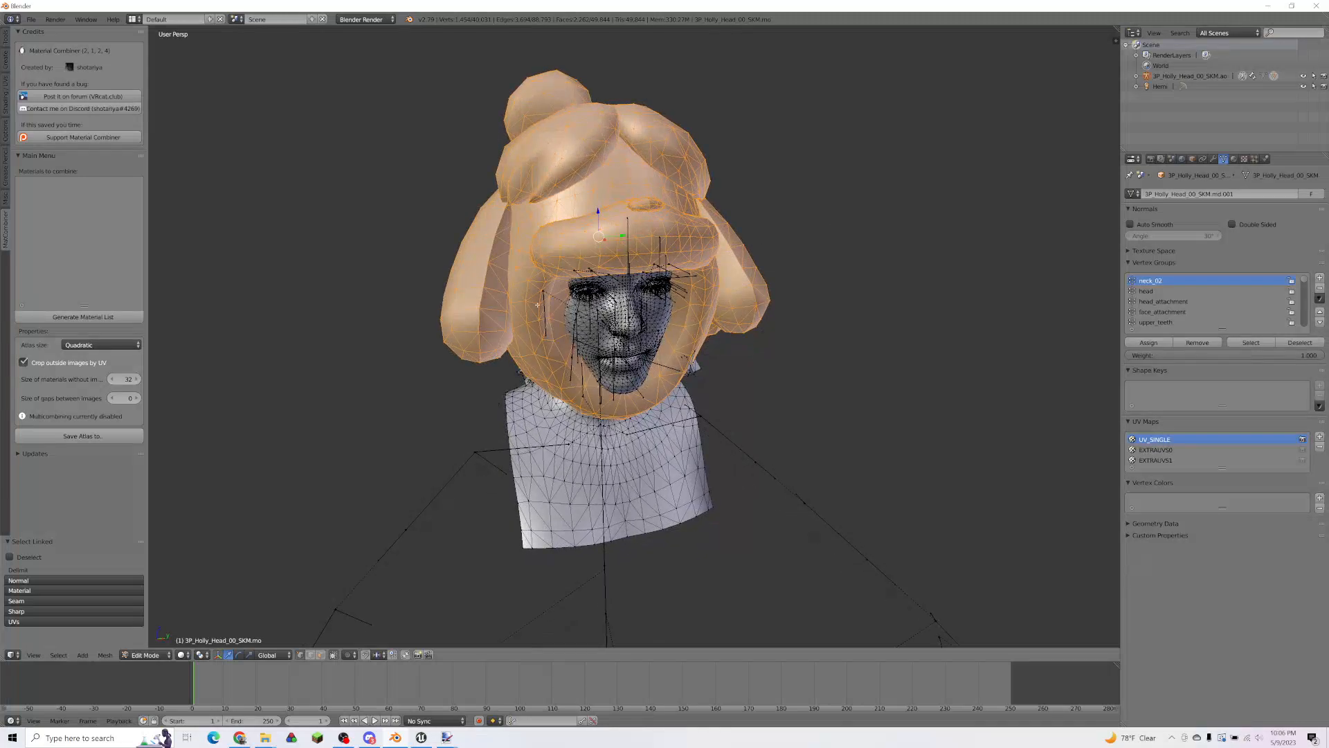
Step: Remove doubled vertices from the selected Isabelle head, toggling out of Edit Mode and back to check the mesh
{"action": "left_click", "coordinate": [5, 38]}
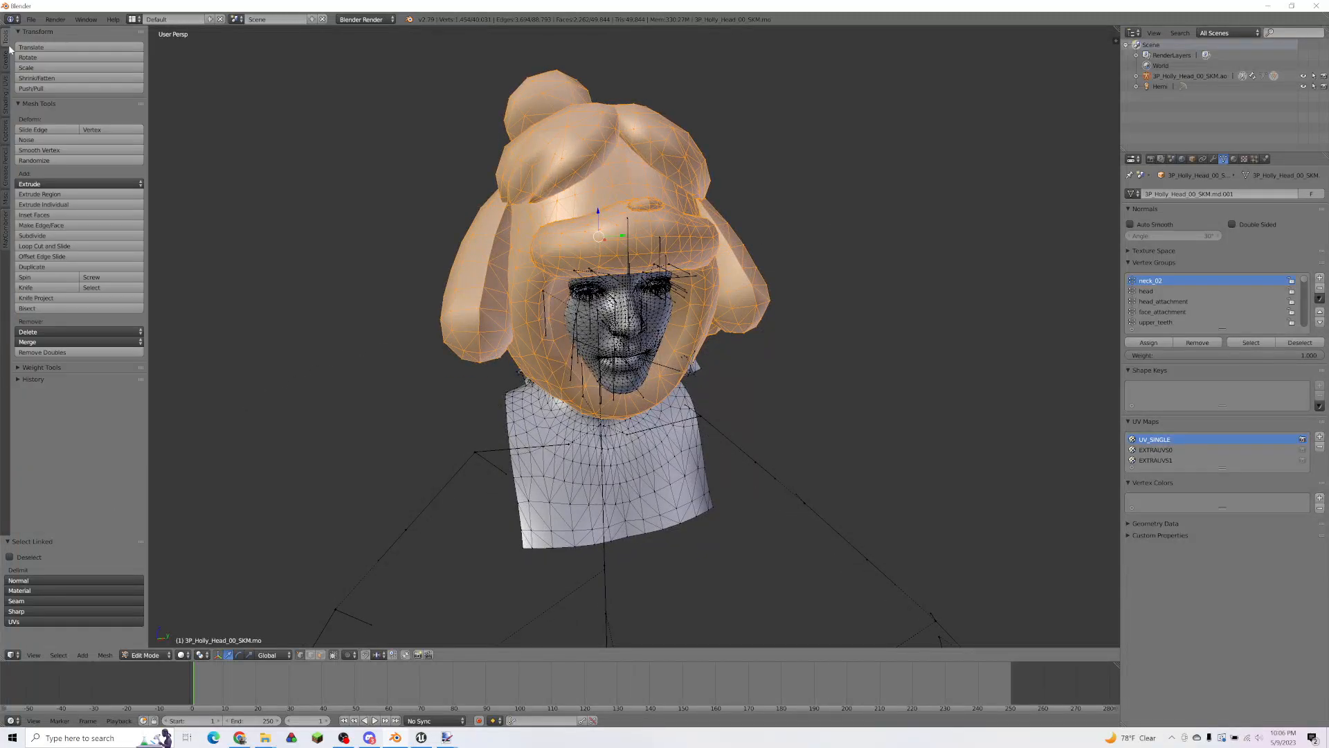
{"action": "left_click", "coordinate": [60, 351]}
{"action": "key", "text": "Tab"}
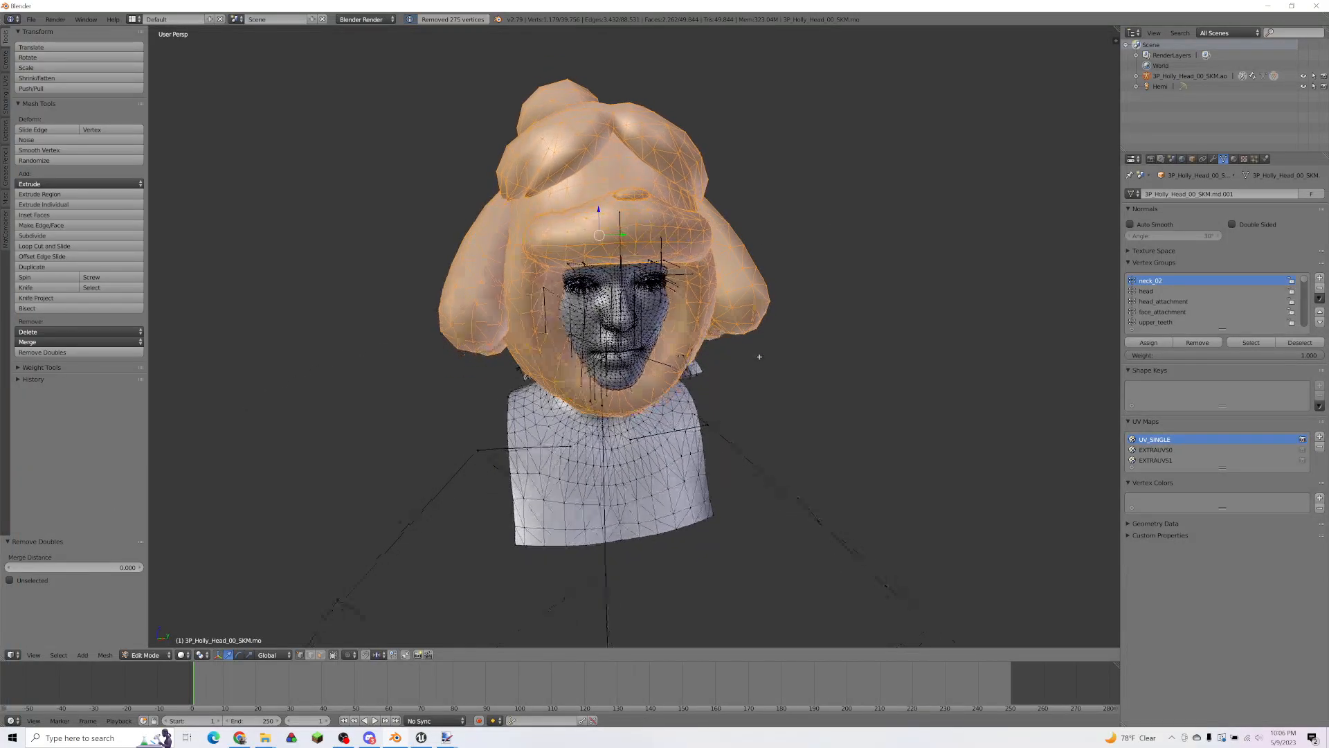
{"action": "key", "text": "ctrl+Tab"}
{"action": "key", "text": "Tab"}
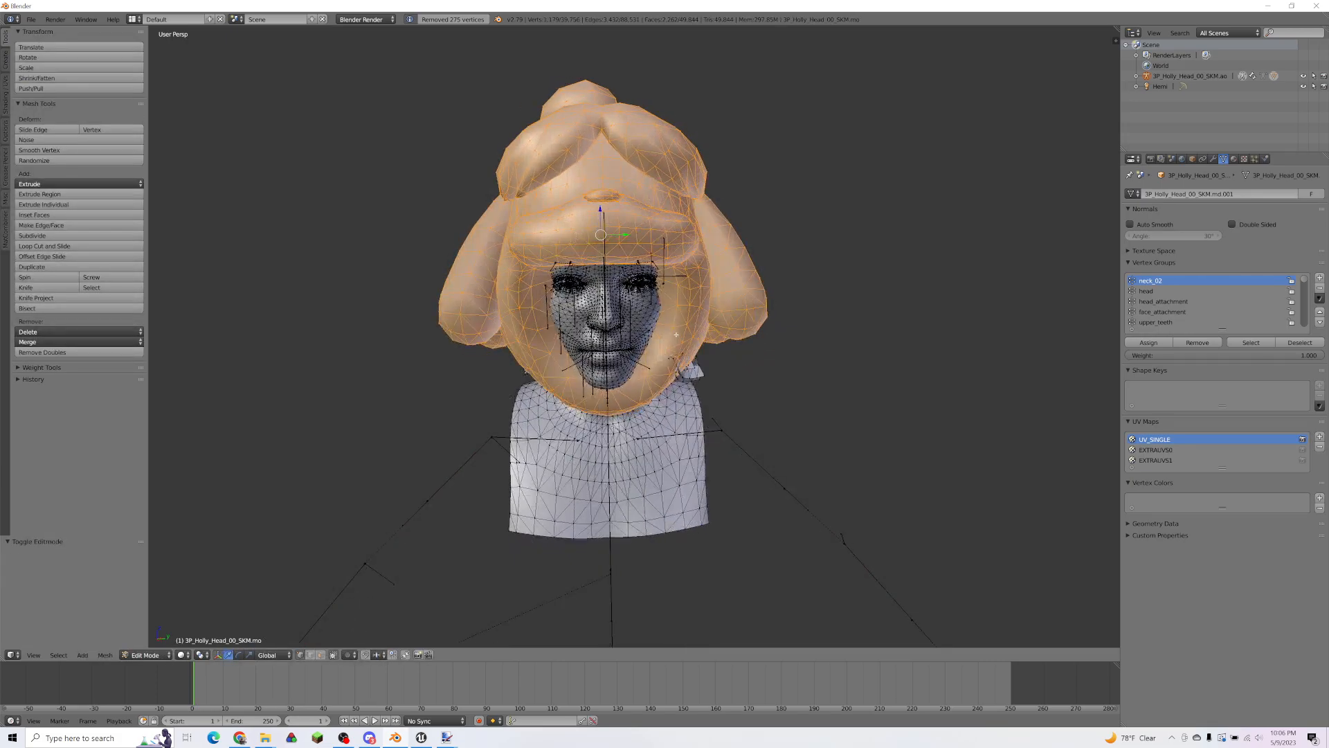
Step: Assign the selected Isabelle head vertices to the neck_02 vertex group with a weight of 1.000
{"action": "middle_click_drag", "start_coordinate": [685, 330], "coordinate": [708, 324]}
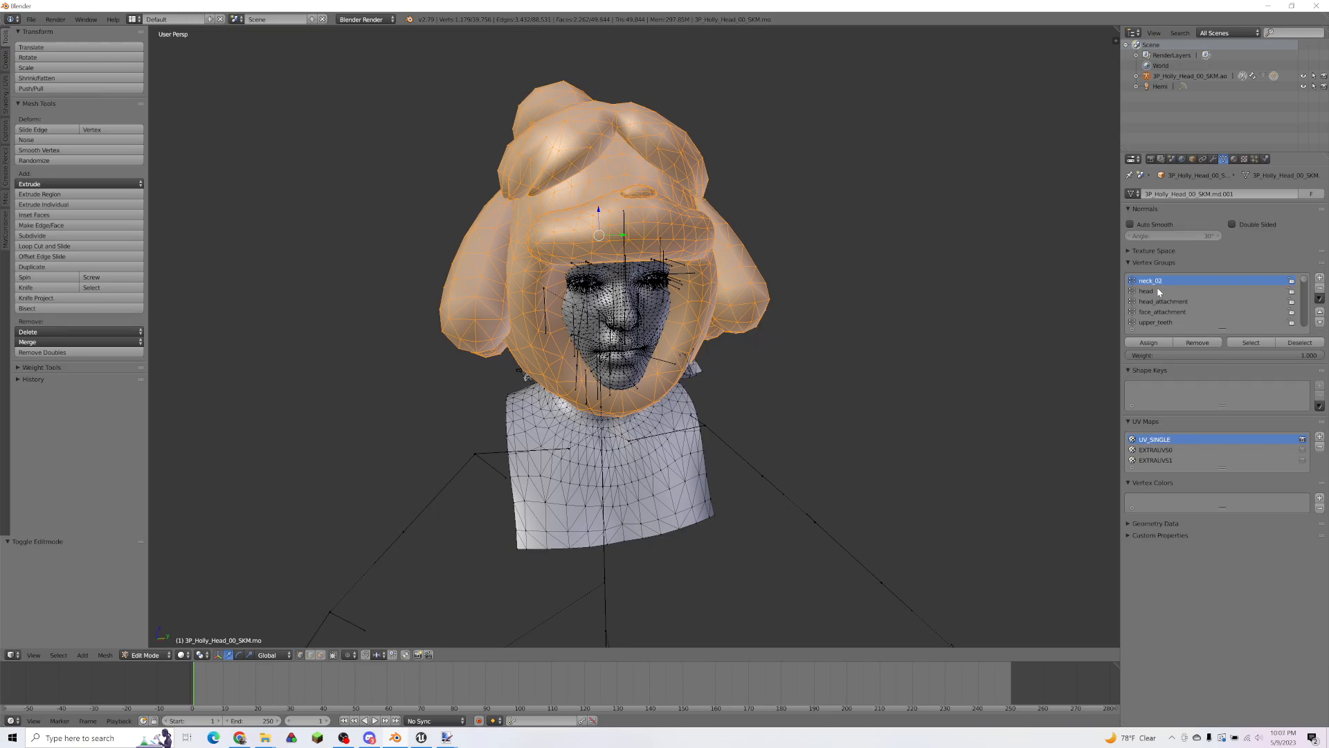
{"action": "middle_click_drag", "start_coordinate": [808, 374], "coordinate": [778, 336]}
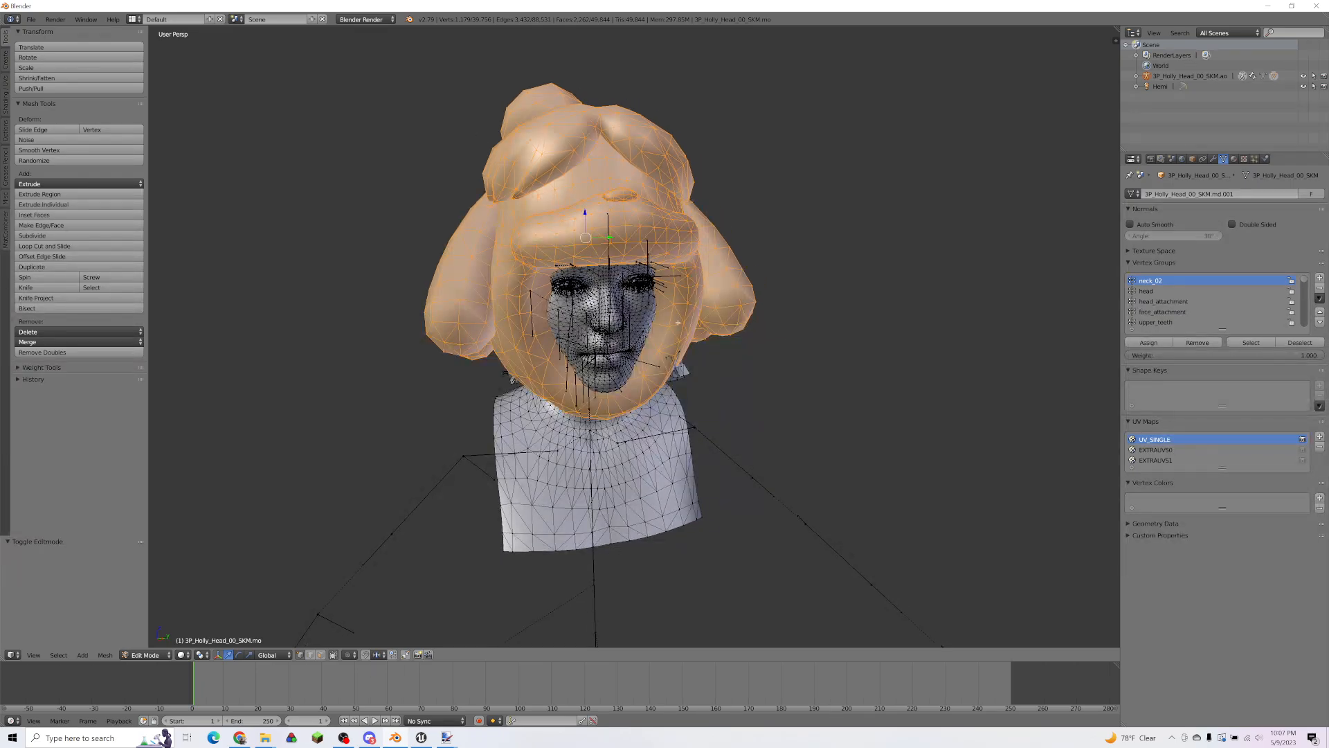
{"action": "left_click", "coordinate": [1153, 344]}
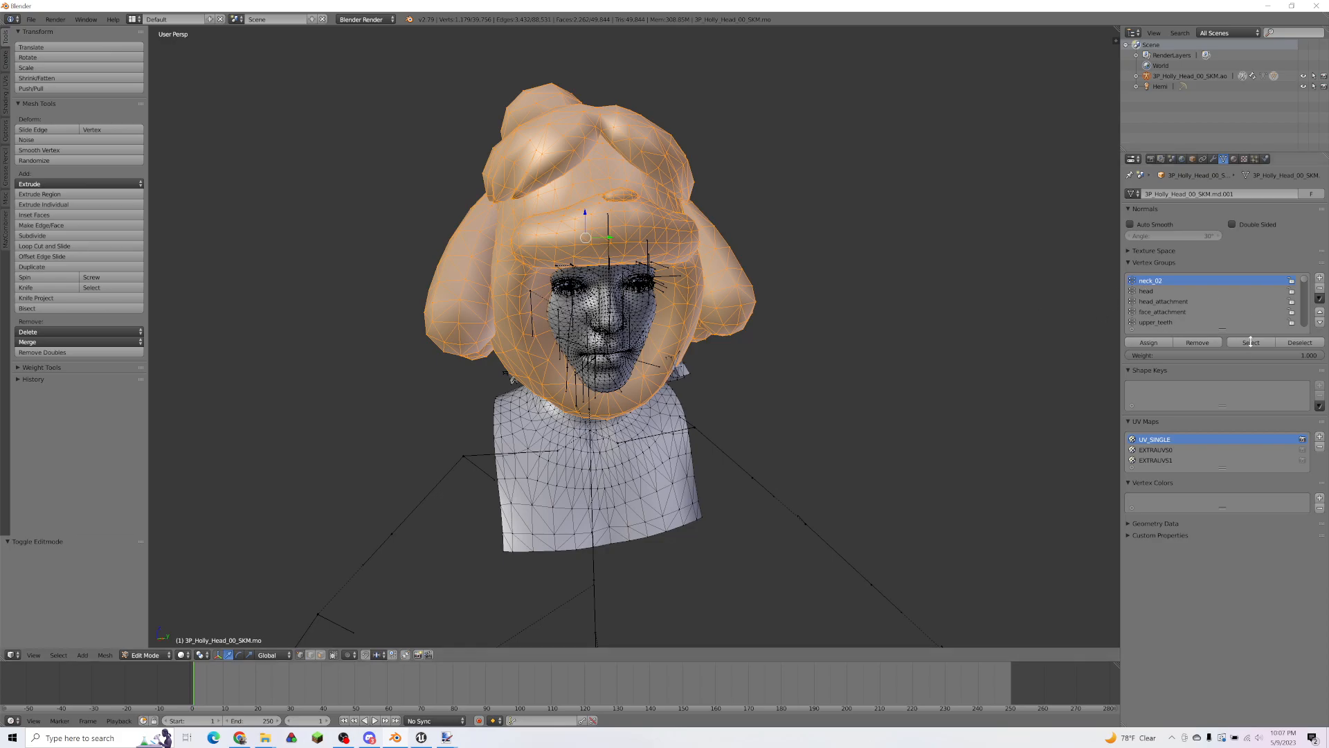
Step: Test-rotate the neck_02 bone in Weight Paint mode to check how the Isabelle head follows it, cancelling each rotation
{"action": "key", "text": "Tab"}
{"action": "mouse_move", "coordinate": [692, 320]}
{"action": "middle_mouse_down"}
{"action": "mouse_move", "coordinate": [670, 280]}
{"action": "mouse_move", "coordinate": [643, 284]}
{"action": "mouse_move", "coordinate": [666, 296]}
{"action": "mouse_move", "coordinate": [661, 282]}
{"action": "mouse_move", "coordinate": [629, 295]}
{"action": "middle_mouse_up"}
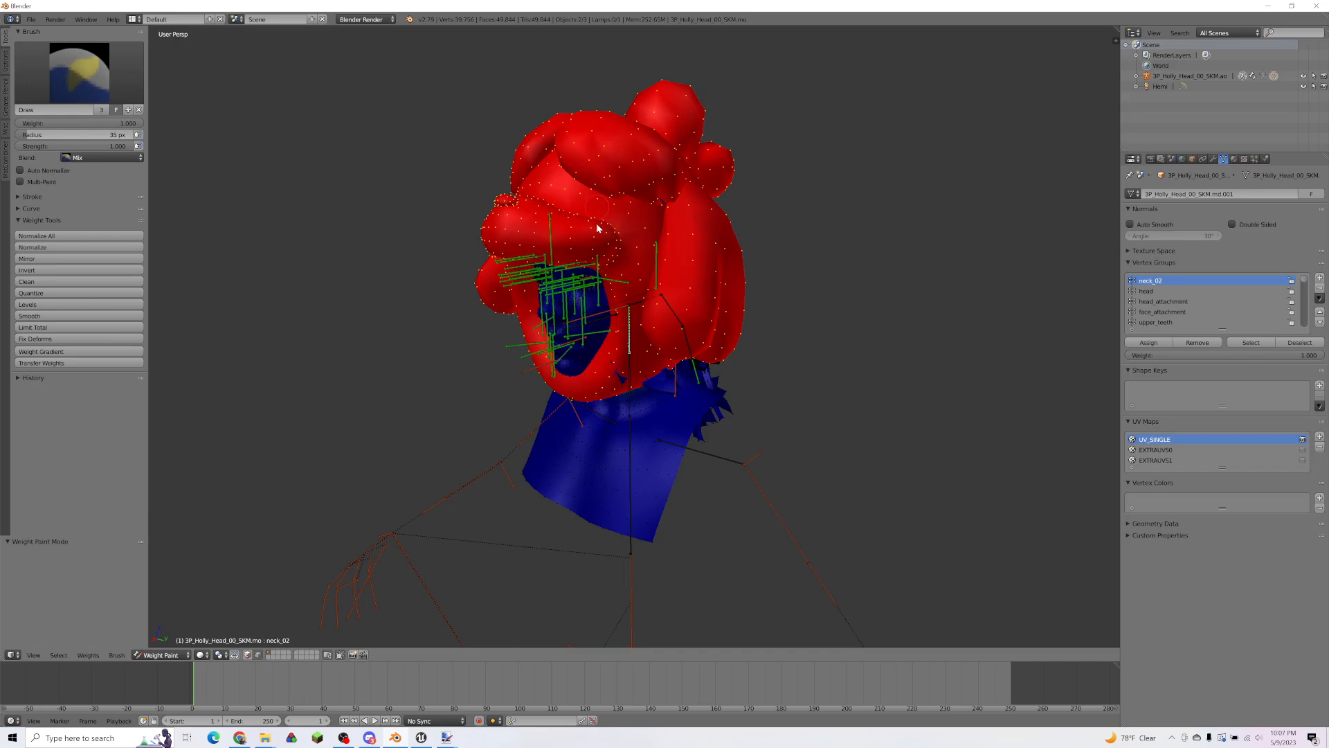
{"action": "mouse_move", "coordinate": [619, 284]}
{"action": "middle_mouse_down"}
{"action": "mouse_move", "coordinate": [721, 356]}
{"action": "mouse_move", "coordinate": [632, 222]}
{"action": "mouse_move", "coordinate": [748, 443]}
{"action": "middle_mouse_up"}
{"action": "key", "text": "r"}
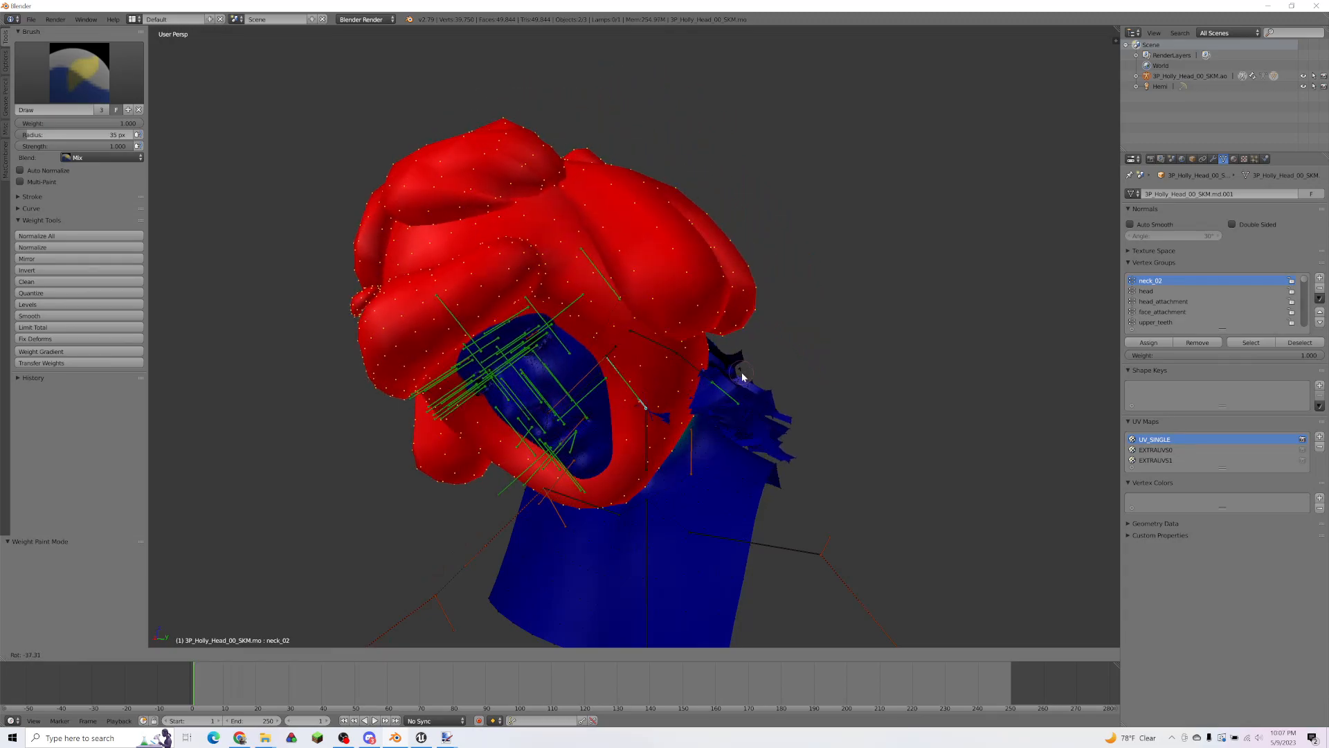
{"action": "right_click", "coordinate": [765, 478]}
{"action": "middle_click_drag", "start_coordinate": [768, 485], "coordinate": [685, 478]}
{"action": "key", "text": "r"}
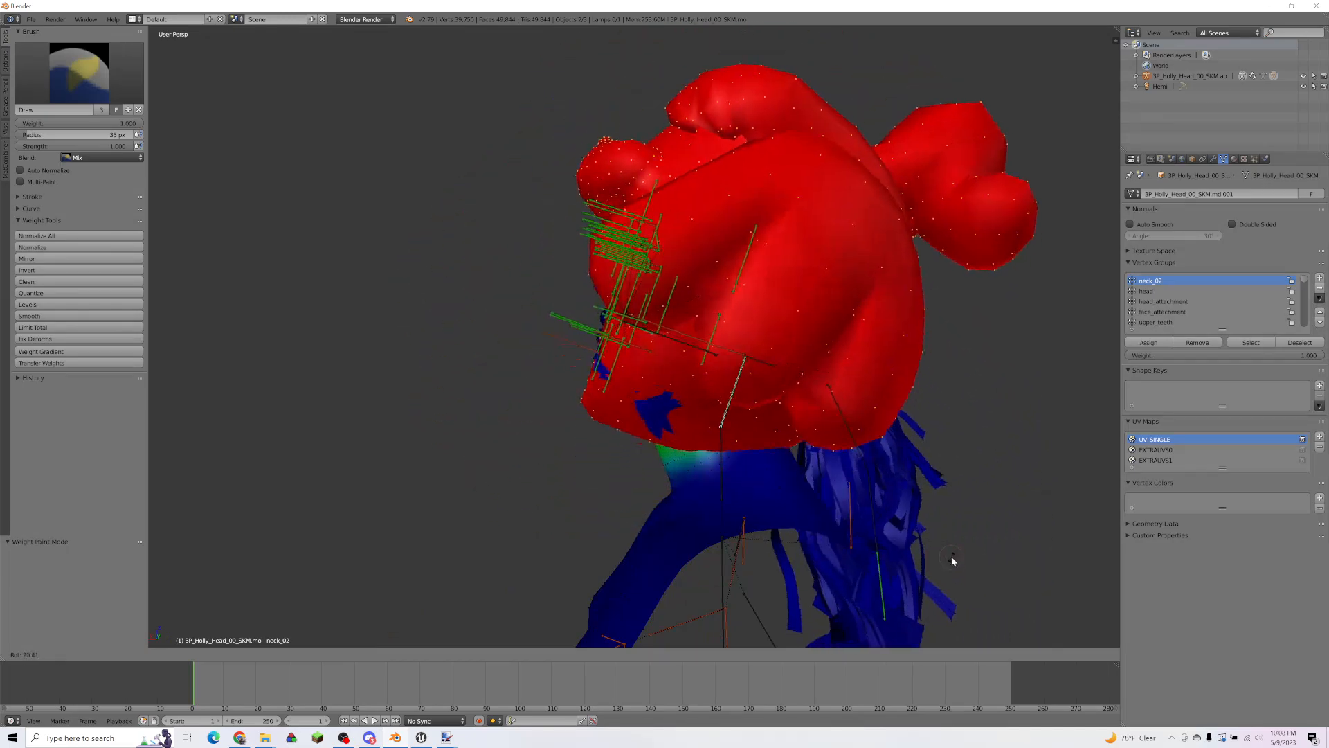
{"action": "right_click", "coordinate": [906, 339]}
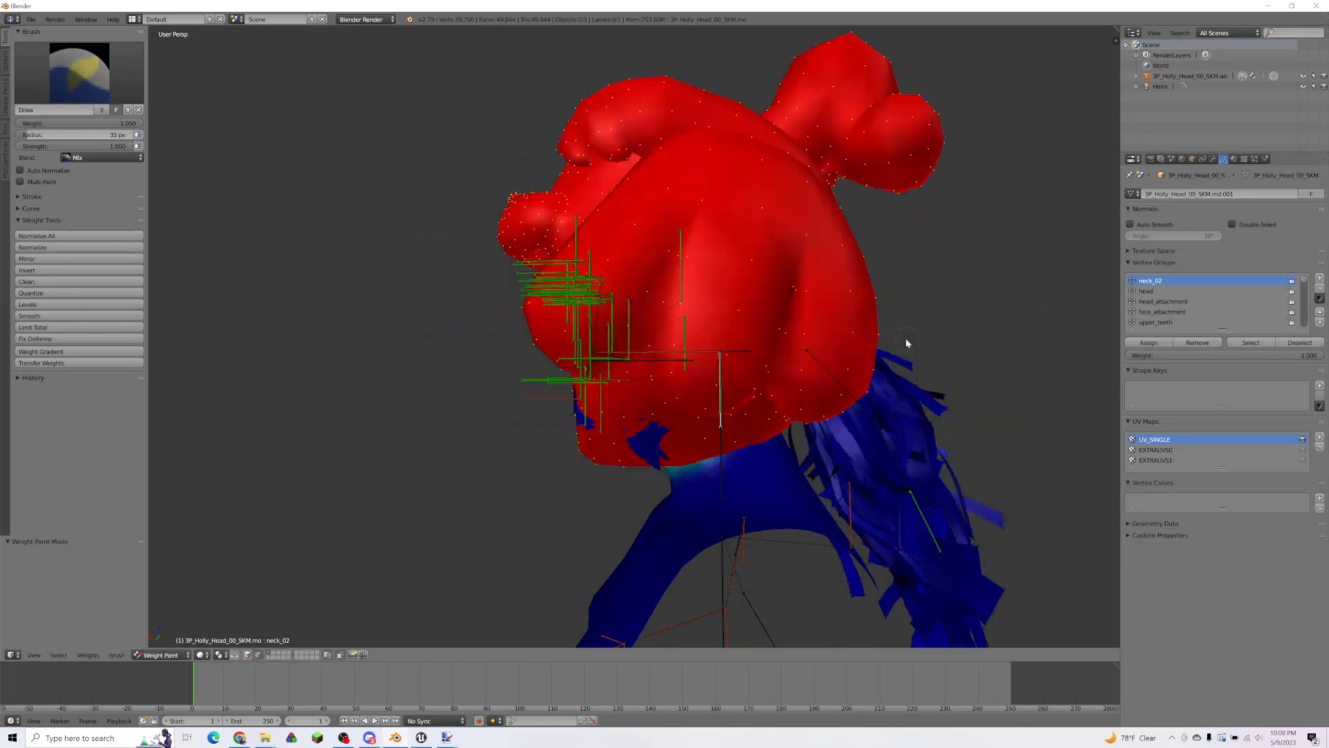
Step: Test-rotate the neck_01 bone in Weight Paint and Pose Mode to check the head and neck deformation, cancelling each rotation
{"action": "right_click", "coordinate": [720, 449], "text": "ctrl"}
{"action": "key", "text": "r"}
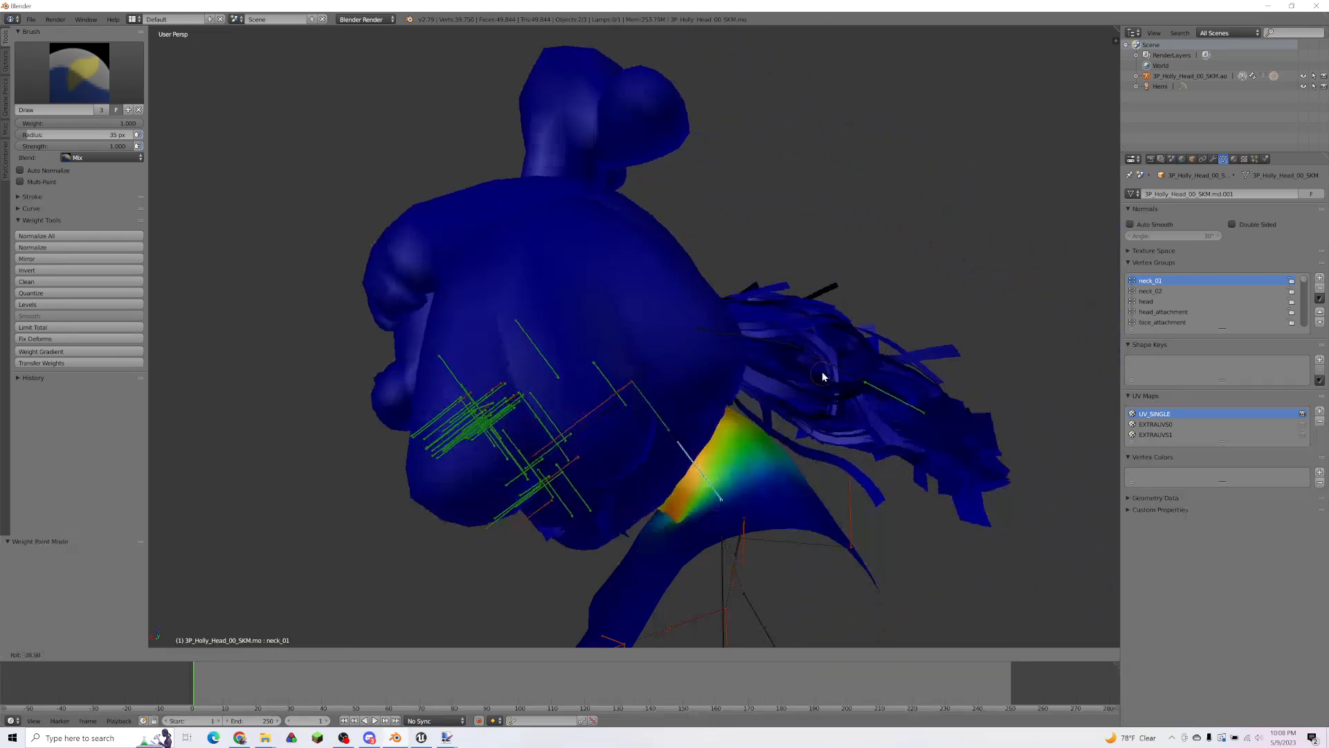
{"action": "right_click", "coordinate": [736, 535]}
{"action": "key", "text": "ctrl+Tab"}
{"action": "right_click", "coordinate": [726, 524]}
{"action": "key", "text": "r"}
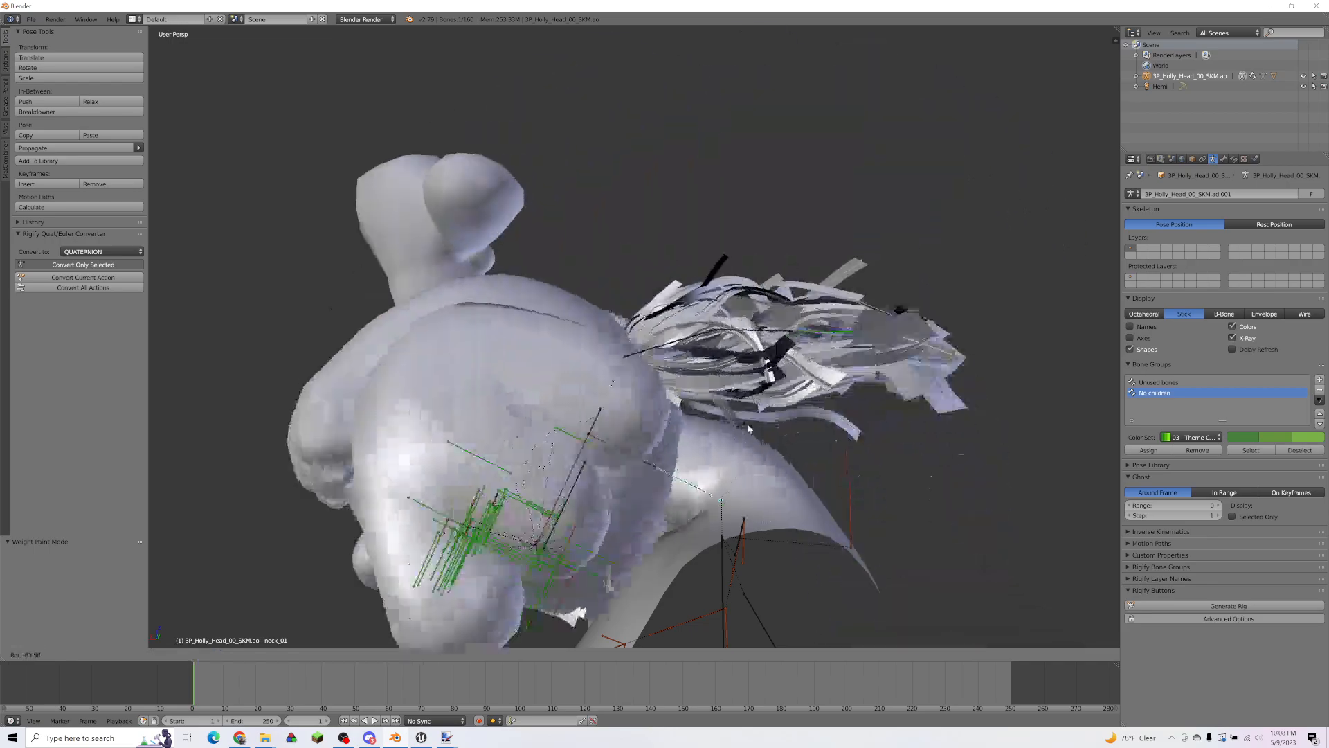
{"action": "key", "text": "z"}
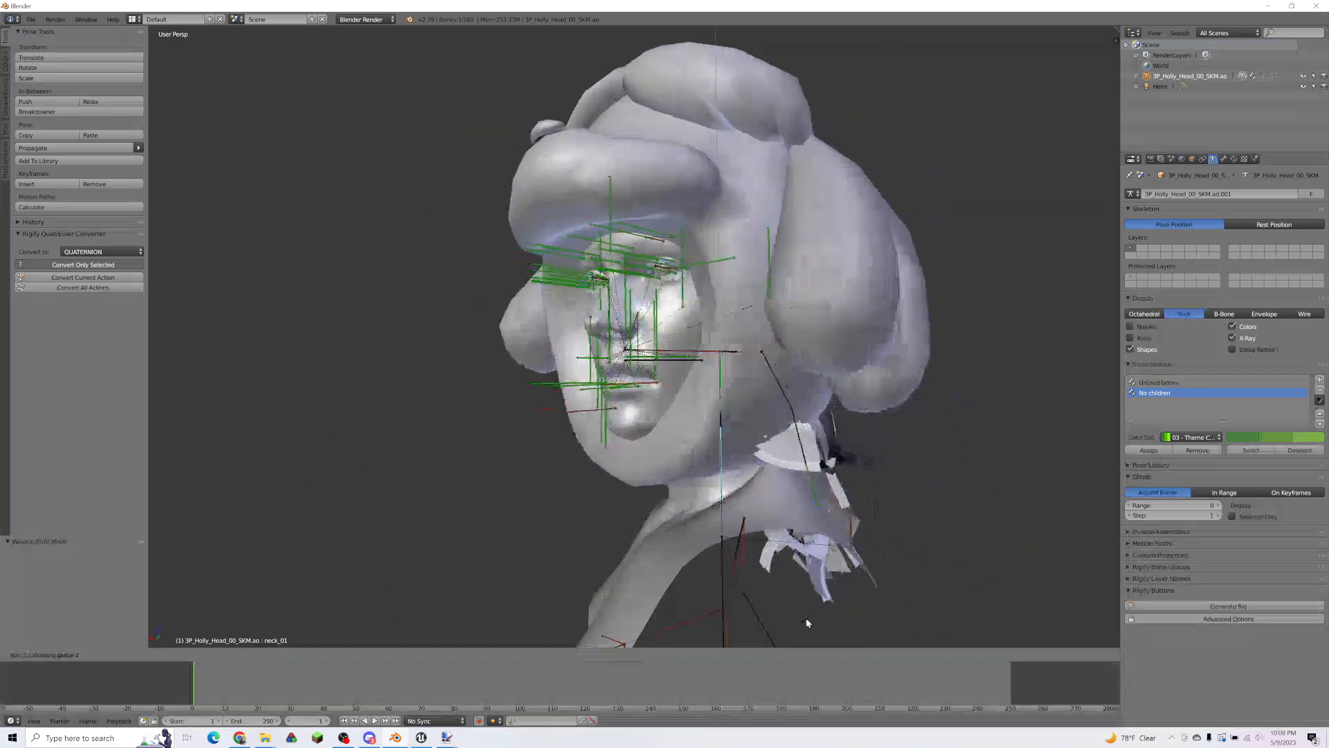
{"action": "right_click", "coordinate": [792, 58]}
Step: In Edit Mode on the head mesh, select the linked stray hair pieces poking through one cheek and at the nape and delete their vertices
{"action": "mouse_move", "coordinate": [708, 266]}
{"action": "middle_mouse_down"}
{"action": "mouse_move", "coordinate": [834, 268]}
{"action": "mouse_move", "coordinate": [824, 297]}
{"action": "mouse_move", "coordinate": [730, 318]}
{"action": "mouse_move", "coordinate": [740, 361]}
{"action": "mouse_move", "coordinate": [690, 325]}
{"action": "middle_mouse_up"}
{"action": "right_click", "coordinate": [689, 325]}
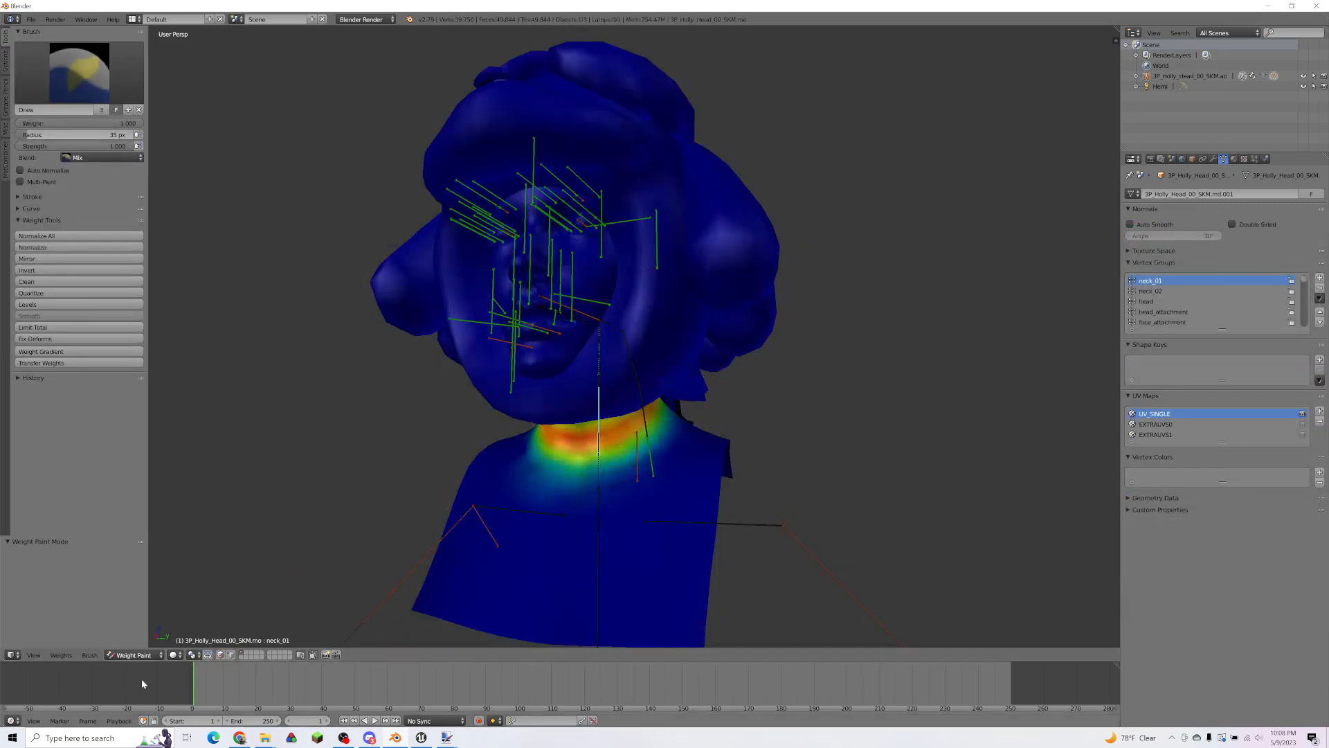
{"action": "left_click", "coordinate": [139, 655]}
{"action": "left_click", "coordinate": [132, 633]}
{"action": "scroll", "coordinate": [698, 395], "scroll_direction": "up", "scroll_amount": 5}
{"action": "middle_click_drag", "start_coordinate": [698, 394], "coordinate": [629, 396]}
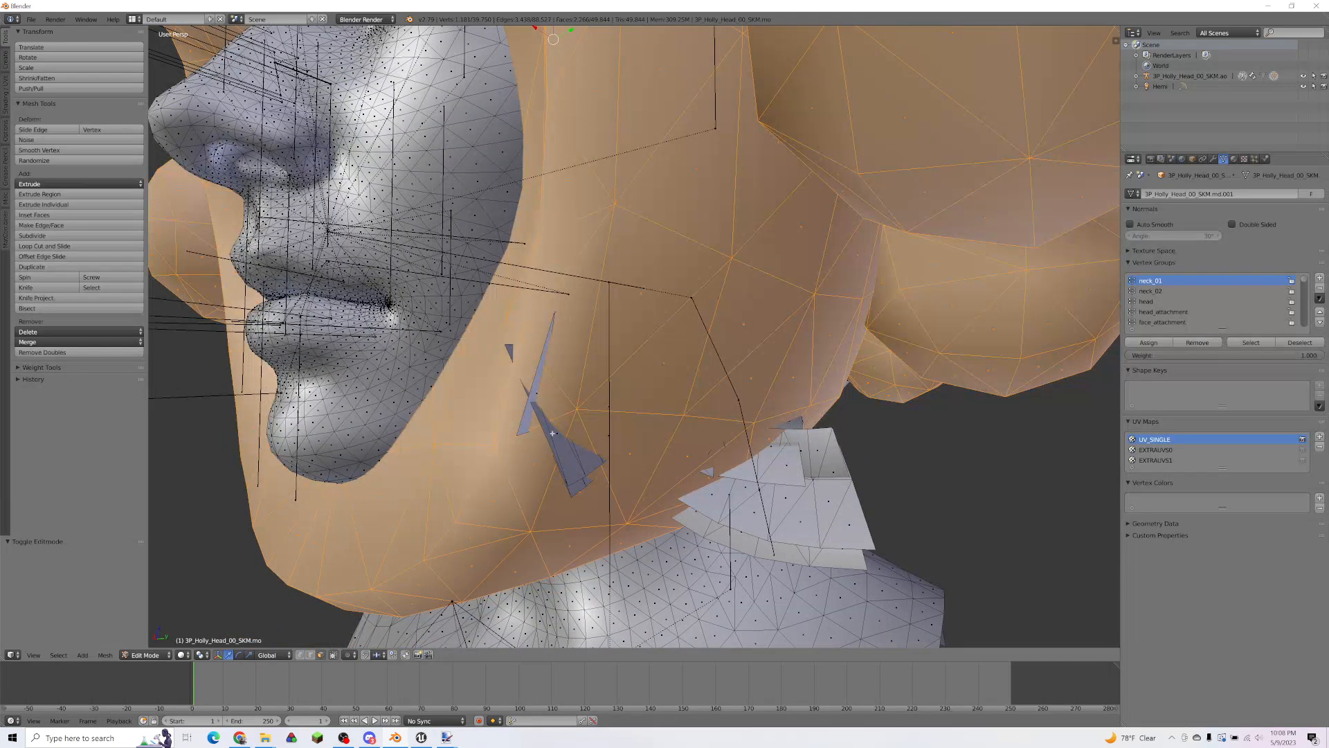
{"action": "key", "text": "a"}
{"action": "key", "text": "l"}
{"action": "key", "text": "l"}
{"action": "key", "text": "l"}
{"action": "key", "text": "l"}
{"action": "key", "text": "l"}
{"action": "key", "text": "x"}
{"action": "left_click", "coordinate": [799, 457]}
Step: Delete the stray linked hair pieces sticking through the opposite cheek and jaw of the Isabelle head
{"action": "middle_click_drag", "start_coordinate": [656, 421], "coordinate": [457, 449]}
{"action": "key", "text": "l"}
{"action": "scroll", "coordinate": [460, 460], "scroll_direction": "down", "scroll_amount": 3}
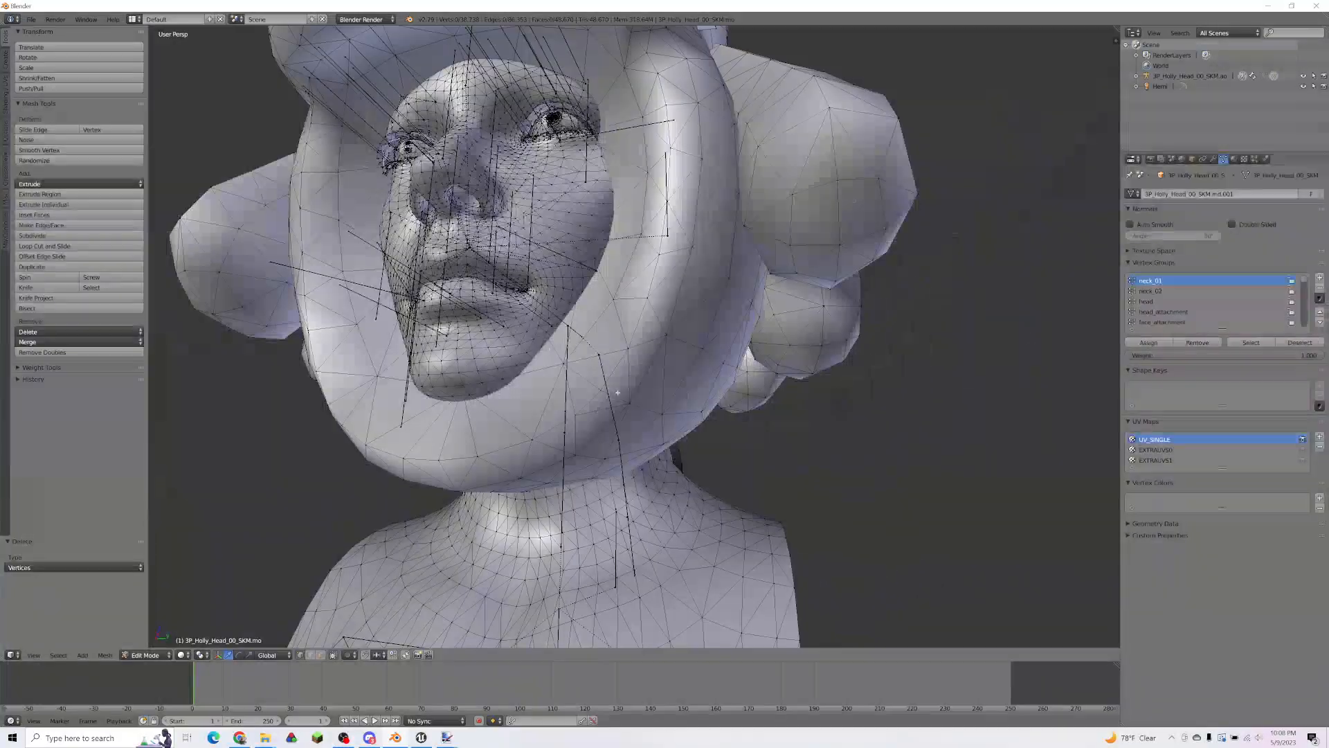
{"action": "scroll", "coordinate": [443, 419], "scroll_direction": "up", "scroll_amount": 2}
{"action": "middle_click_drag", "start_coordinate": [443, 419], "coordinate": [549, 413]}
{"action": "key", "text": "l"}
{"action": "key", "text": "l"}
{"action": "key", "text": "l"}
{"action": "key", "text": "l"}
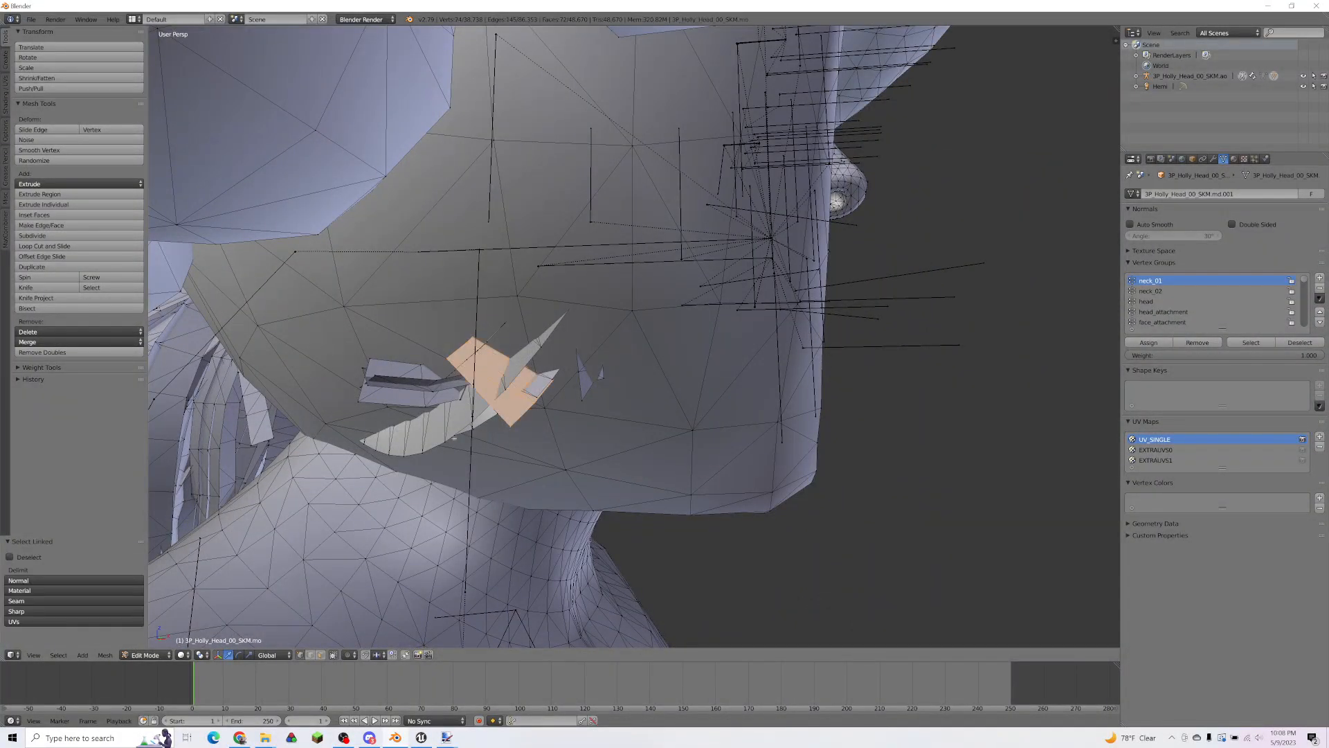
{"action": "middle_click_drag", "start_coordinate": [443, 393], "coordinate": [388, 412]}
{"action": "key", "text": "l"}
{"action": "key", "text": "x"}
{"action": "left_click", "coordinate": [389, 412]}
{"action": "key", "text": "l"}
{"action": "key", "text": "x"}
{"action": "left_click", "coordinate": [552, 345]}
Step: In wireframe view, lasso-select Holly's ponytail below the Isabelle head and run Select Linked Flat Faces
{"action": "scroll", "coordinate": [552, 346], "scroll_direction": "down", "scroll_amount": 4}
{"action": "middle_click_drag", "start_coordinate": [552, 347], "coordinate": [775, 395]}
{"action": "scroll", "coordinate": [747, 374], "scroll_direction": "up", "scroll_amount": 2}
{"action": "key", "text": "z"}
{"action": "mouse_move", "coordinate": [804, 239]}
{"action": "left_mouse_down", "text": "ctrl"}
{"action": "mouse_move", "coordinate": [599, 326]}
{"action": "mouse_move", "coordinate": [853, 466]}
{"action": "mouse_move", "coordinate": [854, 453]}
{"action": "left_mouse_up", "text": "ctrl"}
{"action": "key", "text": "space"}
{"action": "type", "text": "link"}
{"action": "left_click", "coordinate": [901, 442]}
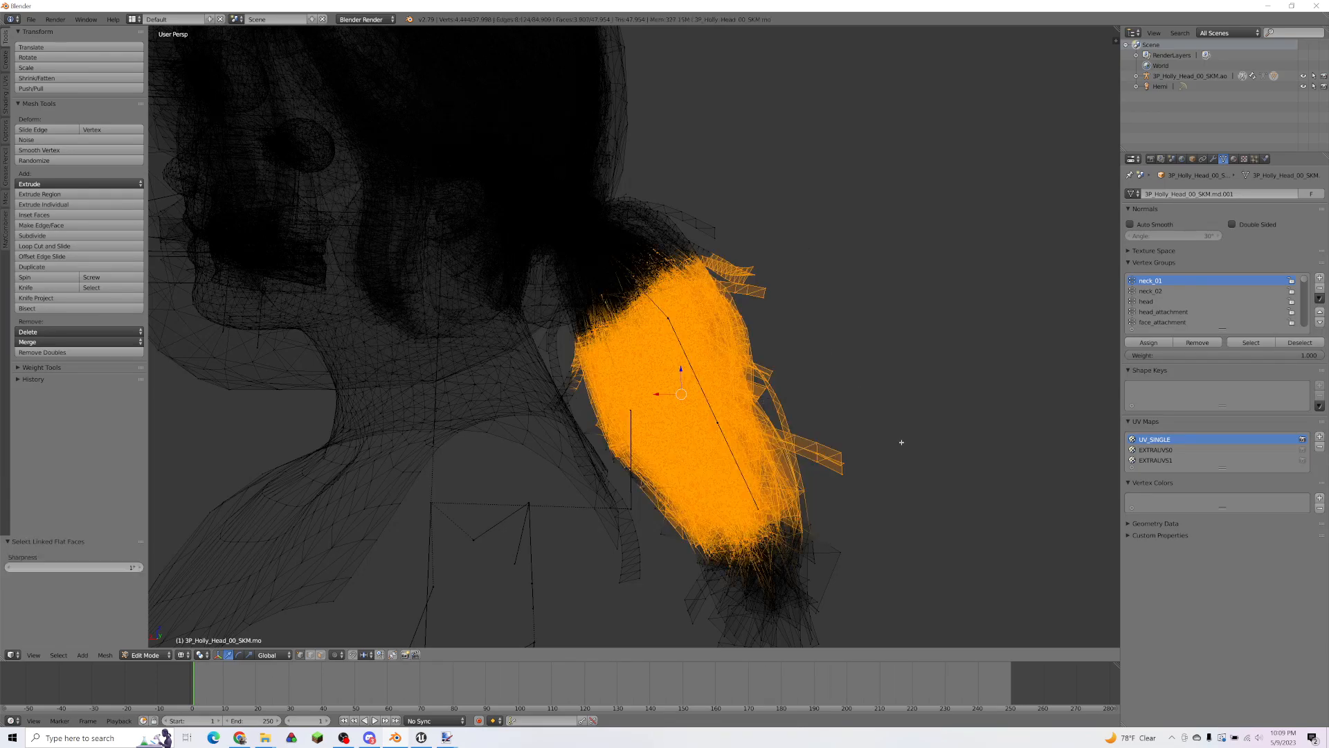
Step: Extend the ponytail selection with Select Linked All, delete its vertices, and return to solid shading
{"action": "key", "text": "space"}
{"action": "key", "text": "BackSpace"}
{"action": "key", "text": "BackSpace"}
{"action": "key", "text": "BackSpace"}
{"action": "key", "text": "BackSpace"}
{"action": "key", "text": "BackSpace"}
{"action": "key", "text": "BackSpace"}
{"action": "key", "text": "BackSpace"}
{"action": "key", "text": "BackSpace"}
{"action": "key", "text": "BackSpace"}
{"action": "key", "text": "BackSpace"}
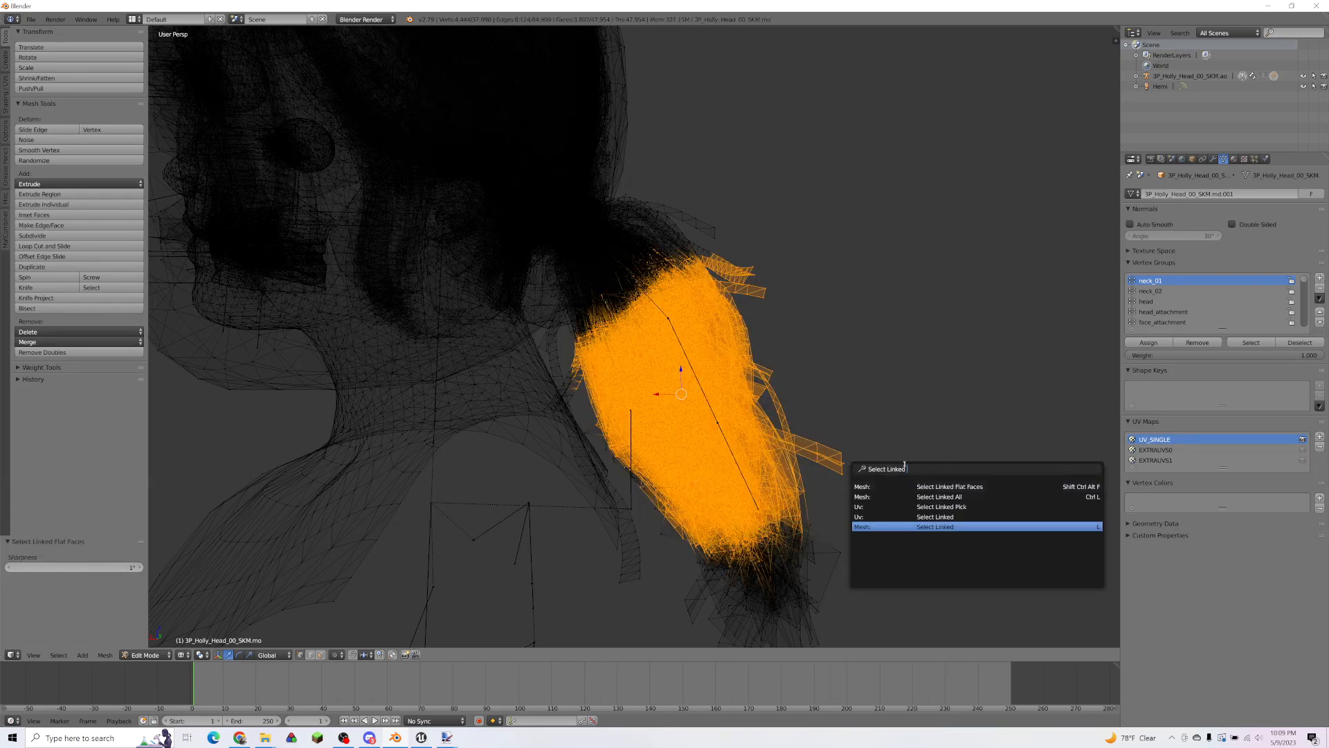
{"action": "type", "text": "a"}
{"action": "key", "text": "Return"}
{"action": "key", "text": "x"}
{"action": "left_click", "coordinate": [908, 463]}
{"action": "key", "text": "z"}
Step: Delete the leftover hair strands around the nape and back of the neck, and return to Object Mode
{"action": "mouse_move", "coordinate": [908, 463]}
{"action": "middle_mouse_down"}
{"action": "mouse_move", "coordinate": [773, 447]}
{"action": "mouse_move", "coordinate": [496, 380]}
{"action": "middle_mouse_up"}
{"action": "scroll", "coordinate": [495, 380], "scroll_direction": "up", "scroll_amount": 3}
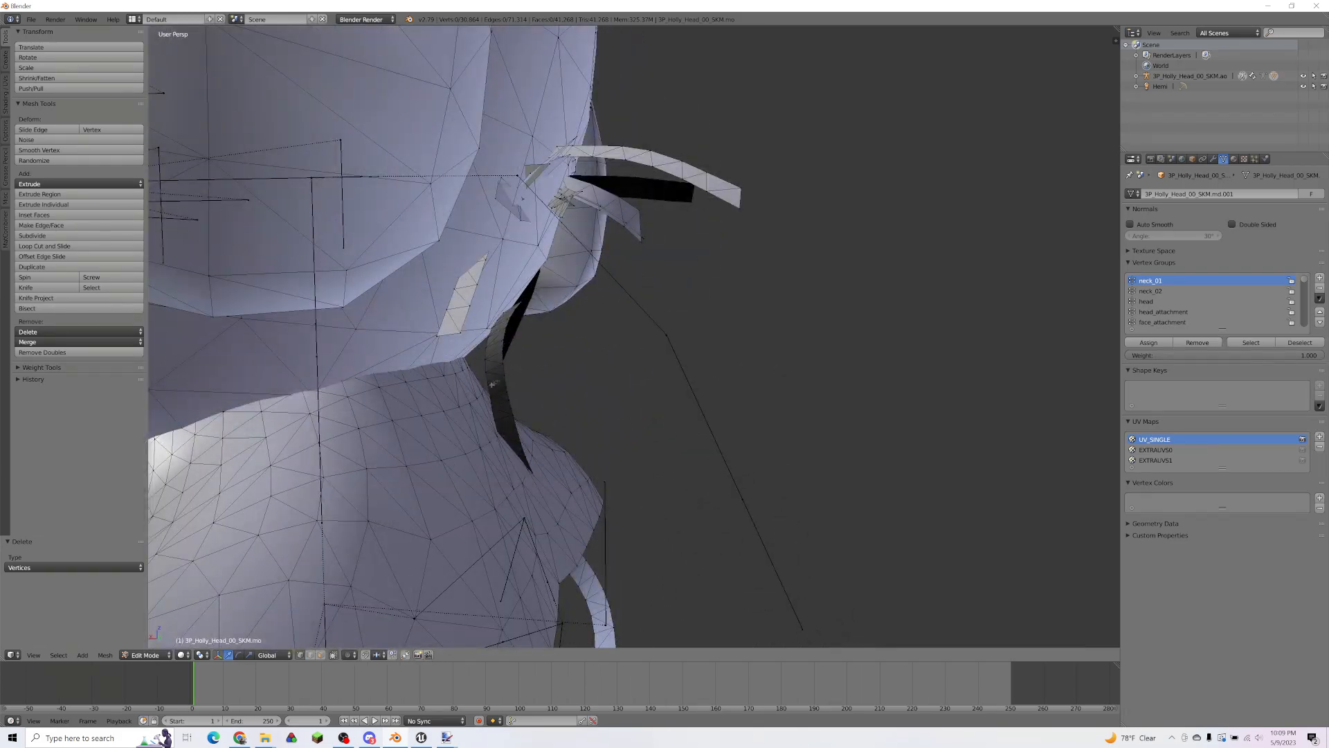
{"action": "key", "text": "l"}
{"action": "key", "text": "l"}
{"action": "key", "text": "l"}
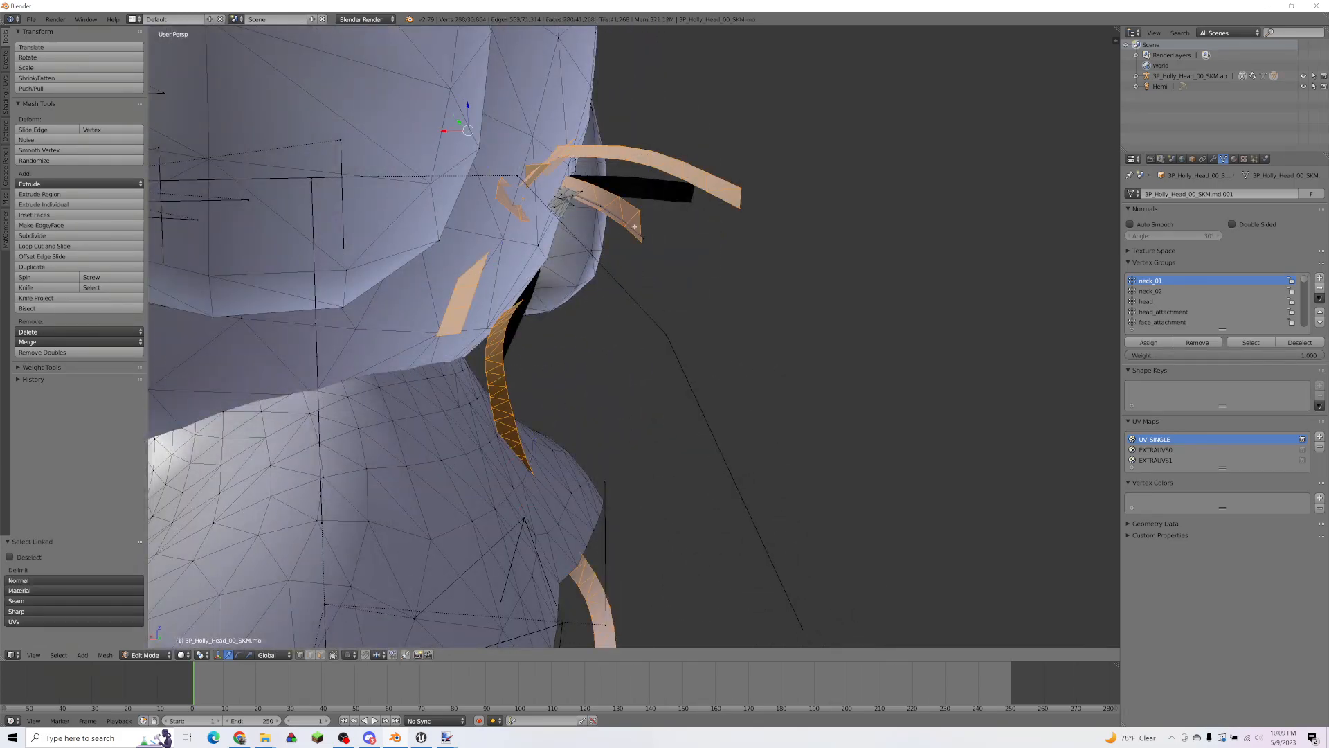
{"action": "key", "text": "l"}
{"action": "middle_click_drag", "start_coordinate": [715, 192], "coordinate": [563, 276]}
{"action": "middle_click_drag", "start_coordinate": [681, 329], "coordinate": [680, 376]}
{"action": "key", "text": "x"}
{"action": "left_click", "coordinate": [715, 298]}
{"action": "key", "text": "l"}
{"action": "key", "text": "x"}
{"action": "left_click", "coordinate": [653, 171]}
{"action": "scroll", "coordinate": [653, 208], "scroll_direction": "down", "scroll_amount": 7}
{"action": "key", "text": "Tab"}
{"action": "scroll", "coordinate": [680, 377], "scroll_direction": "up", "scroll_amount": 4}
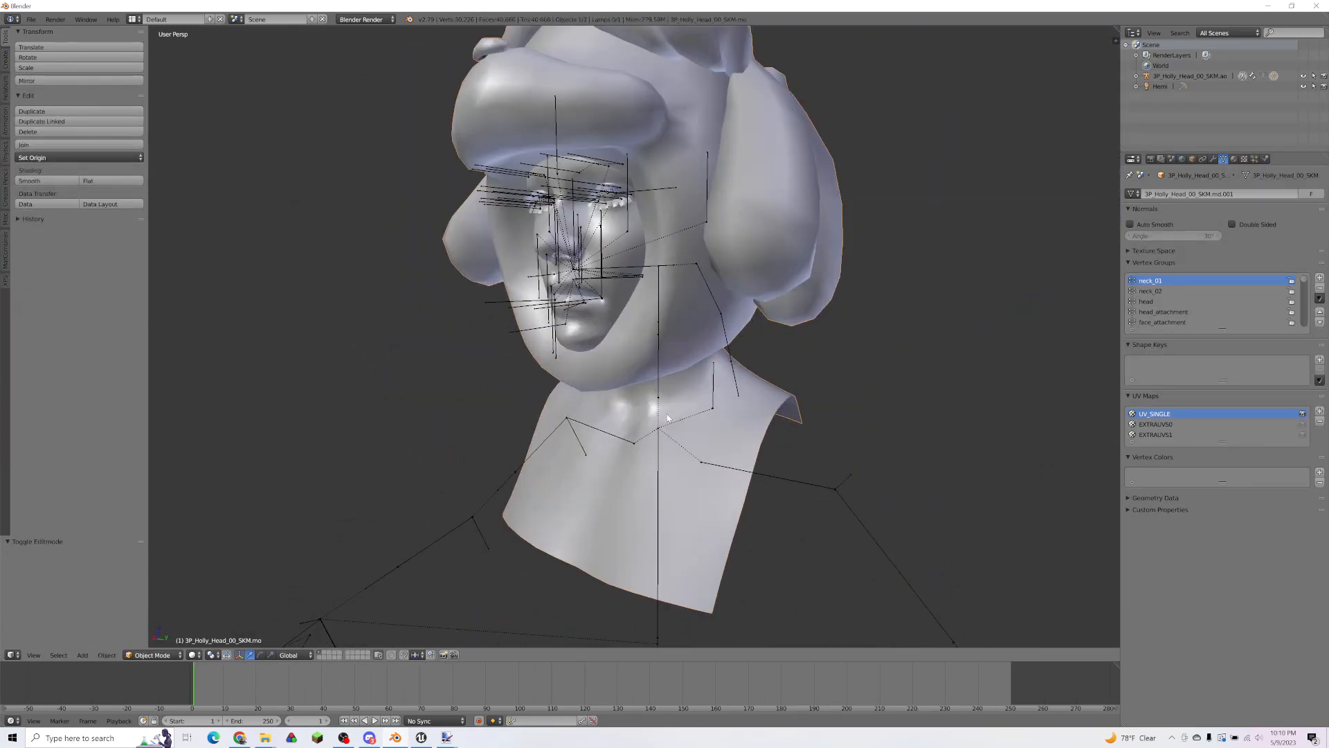
{"action": "middle_click_drag", "start_coordinate": [519, 436], "coordinate": [691, 454]}
{"action": "scroll", "coordinate": [488, 225], "scroll_direction": "up", "scroll_amount": 5}
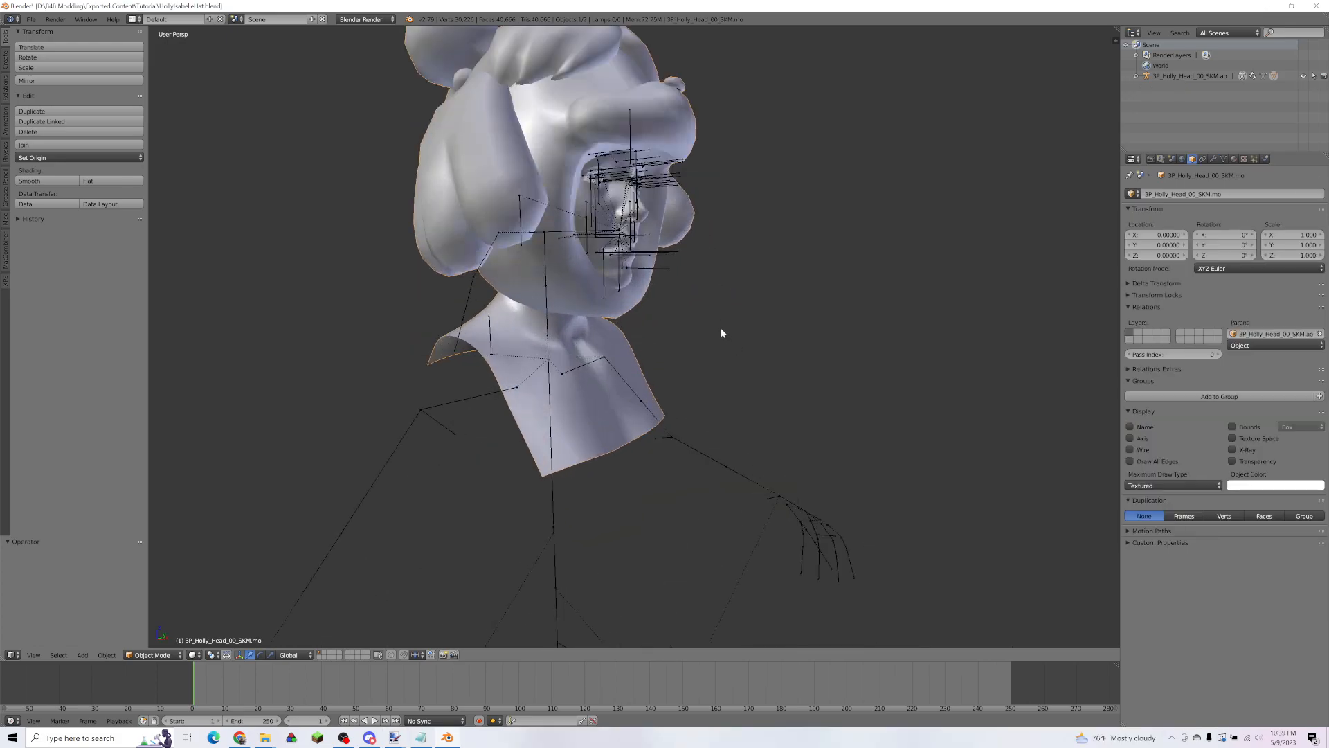
{"action": "middle_click_drag", "start_coordinate": [721, 326], "coordinate": [305, 183]}
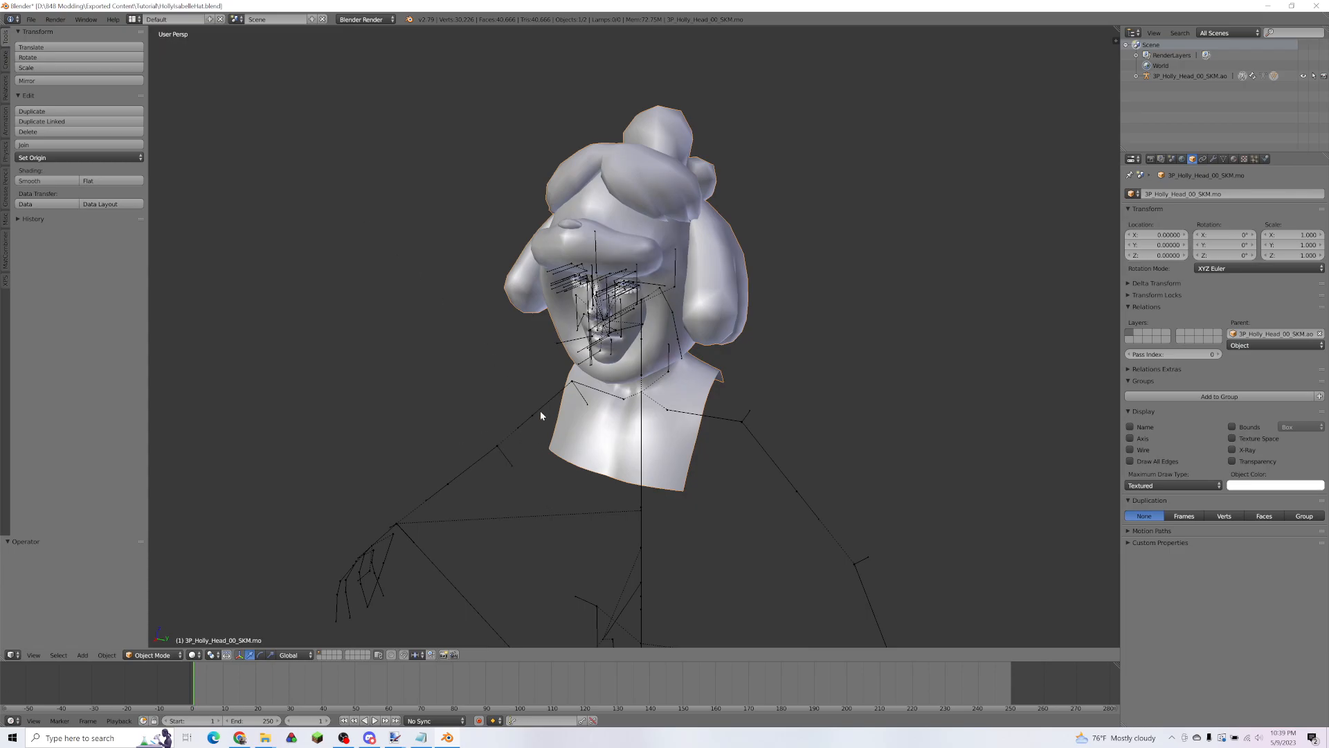
{"action": "middle_click_drag", "start_coordinate": [776, 428], "coordinate": [733, 370]}
{"action": "scroll", "coordinate": [735, 387], "scroll_direction": "up", "scroll_amount": 3}
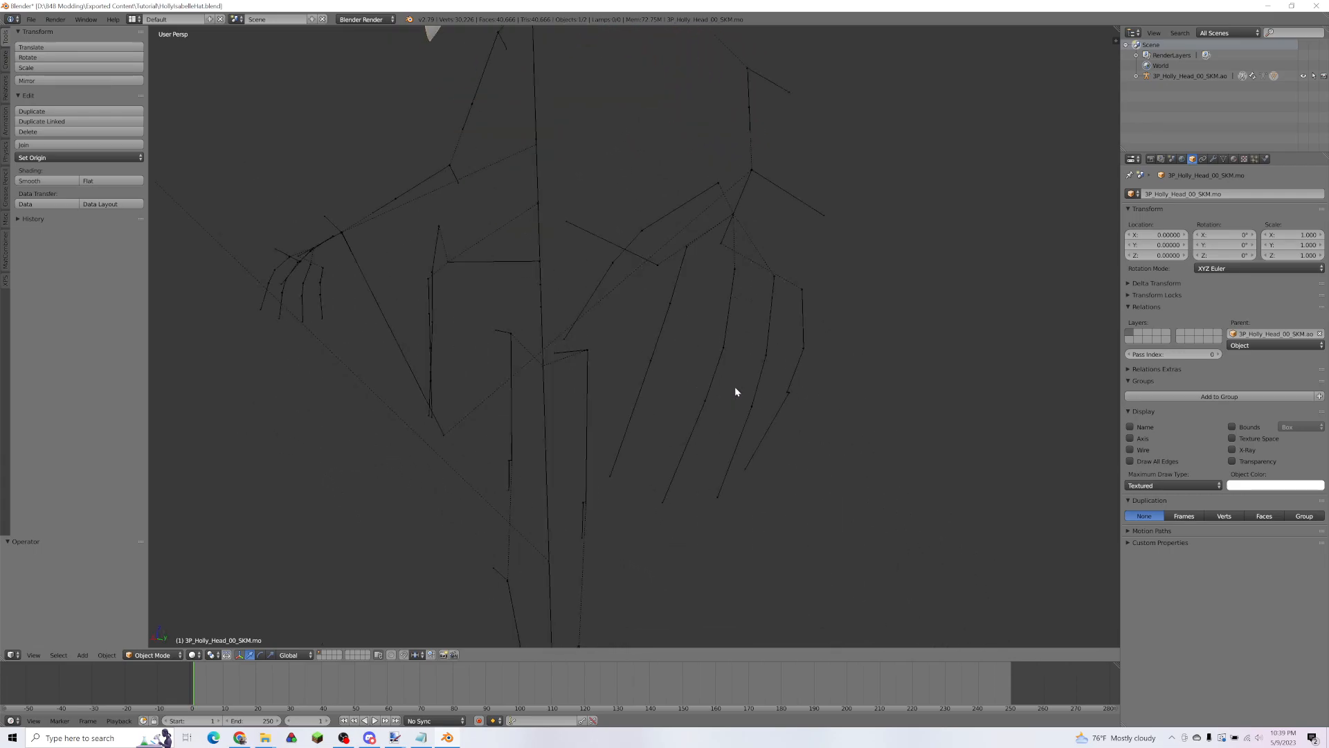
{"action": "scroll", "coordinate": [729, 385], "scroll_direction": "down", "scroll_amount": 3}
{"action": "middle_click_drag", "start_coordinate": [599, 298], "coordinate": [711, 436]}
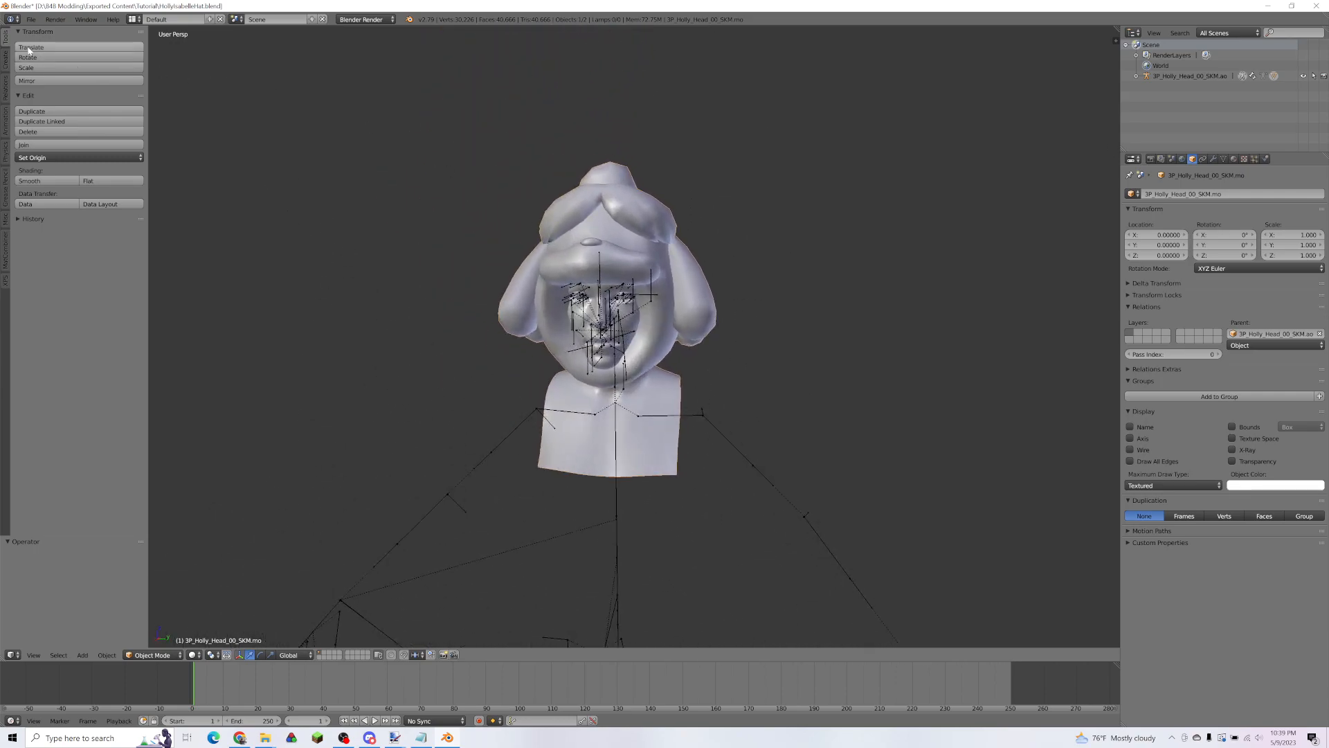
Step: Import the original skeleton mesh 3P_Holly_Head_00_SKM.psk from the Head_00 folder
{"action": "left_click", "coordinate": [32, 19]}
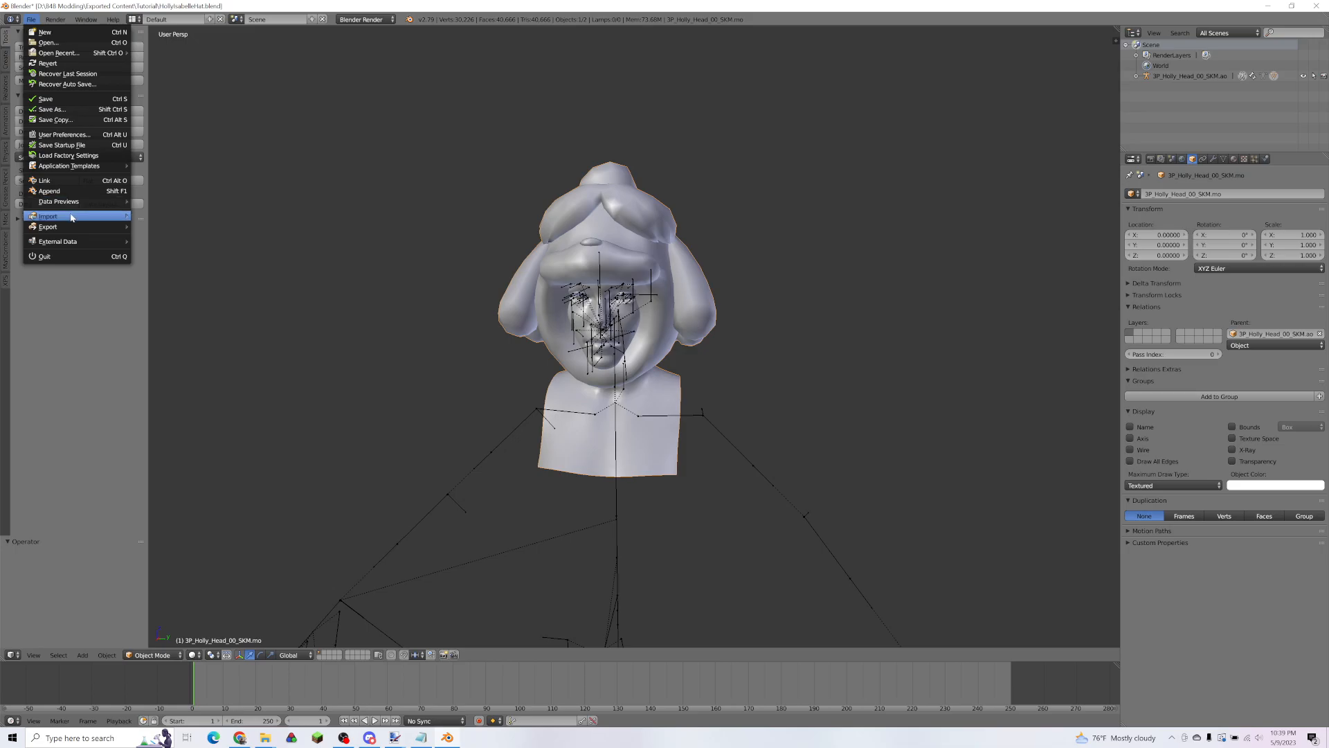
{"action": "mouse_move", "coordinate": [72, 217]}
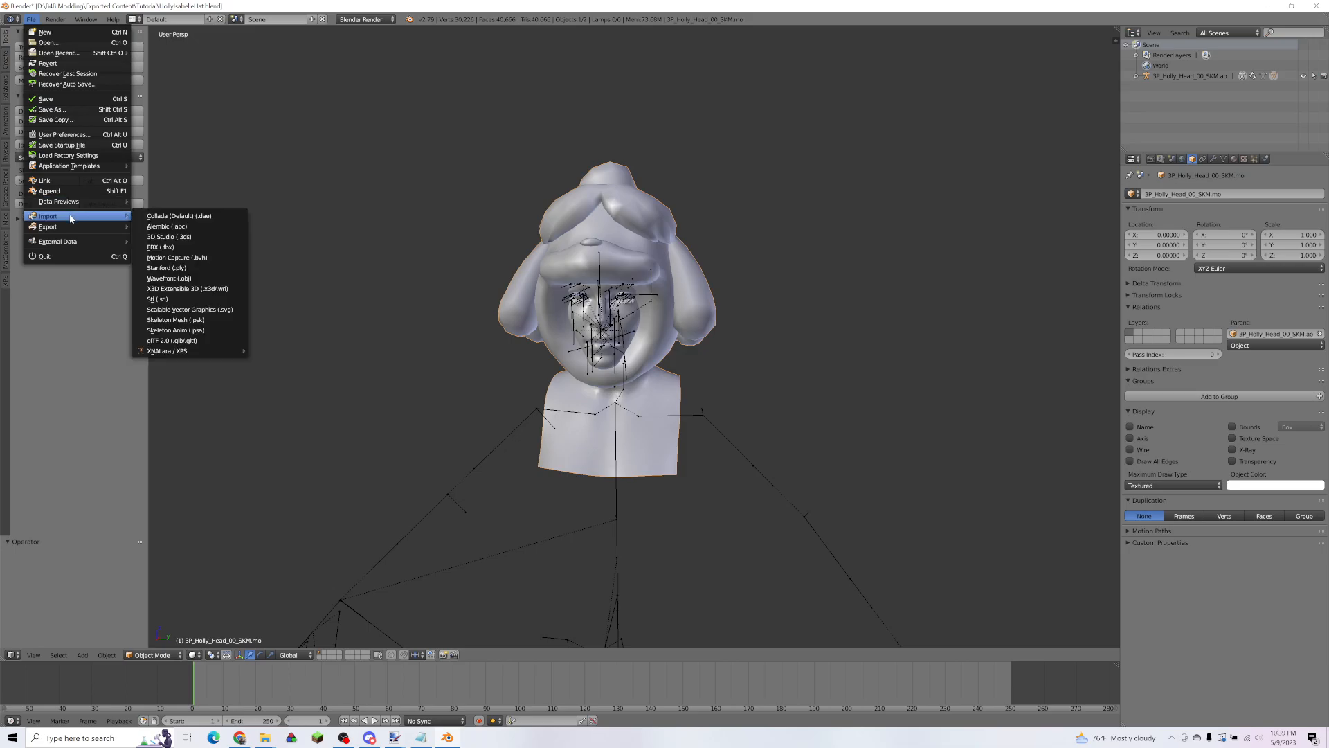
{"action": "left_click", "coordinate": [203, 322]}
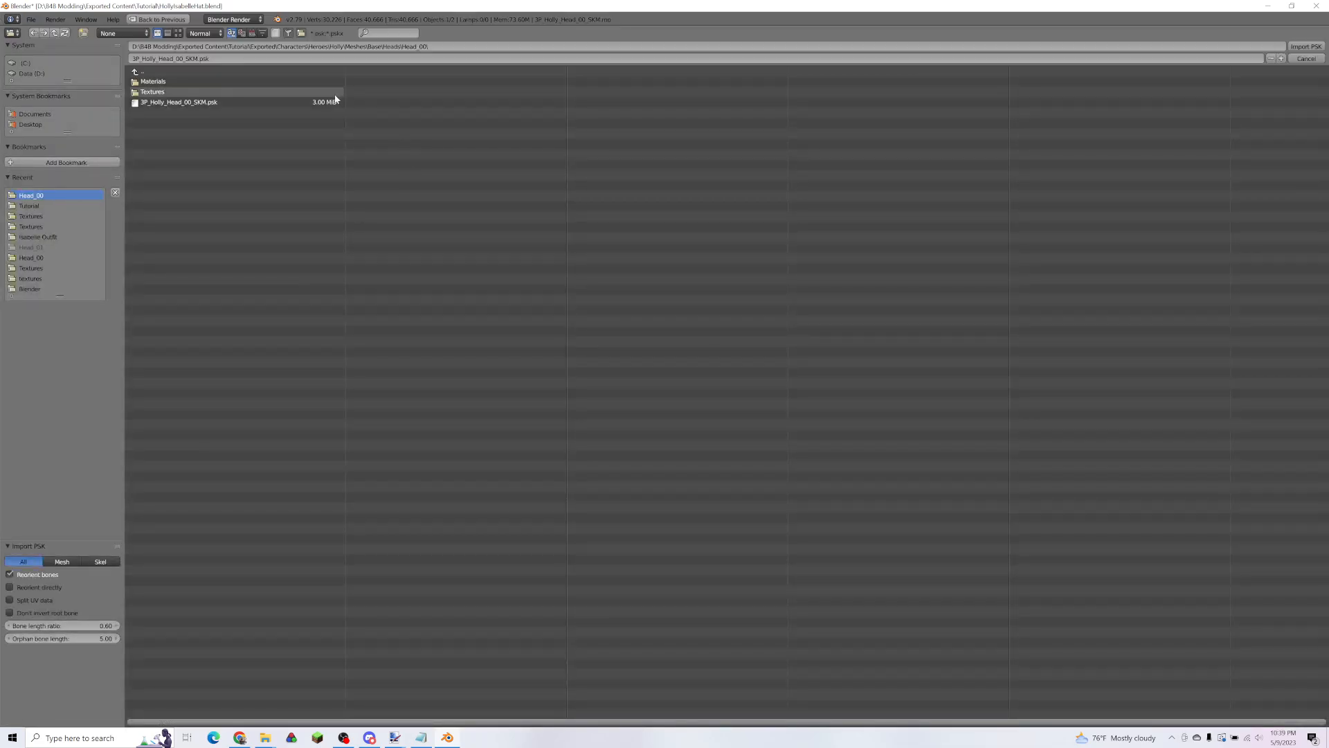
{"action": "left_click", "coordinate": [230, 103]}
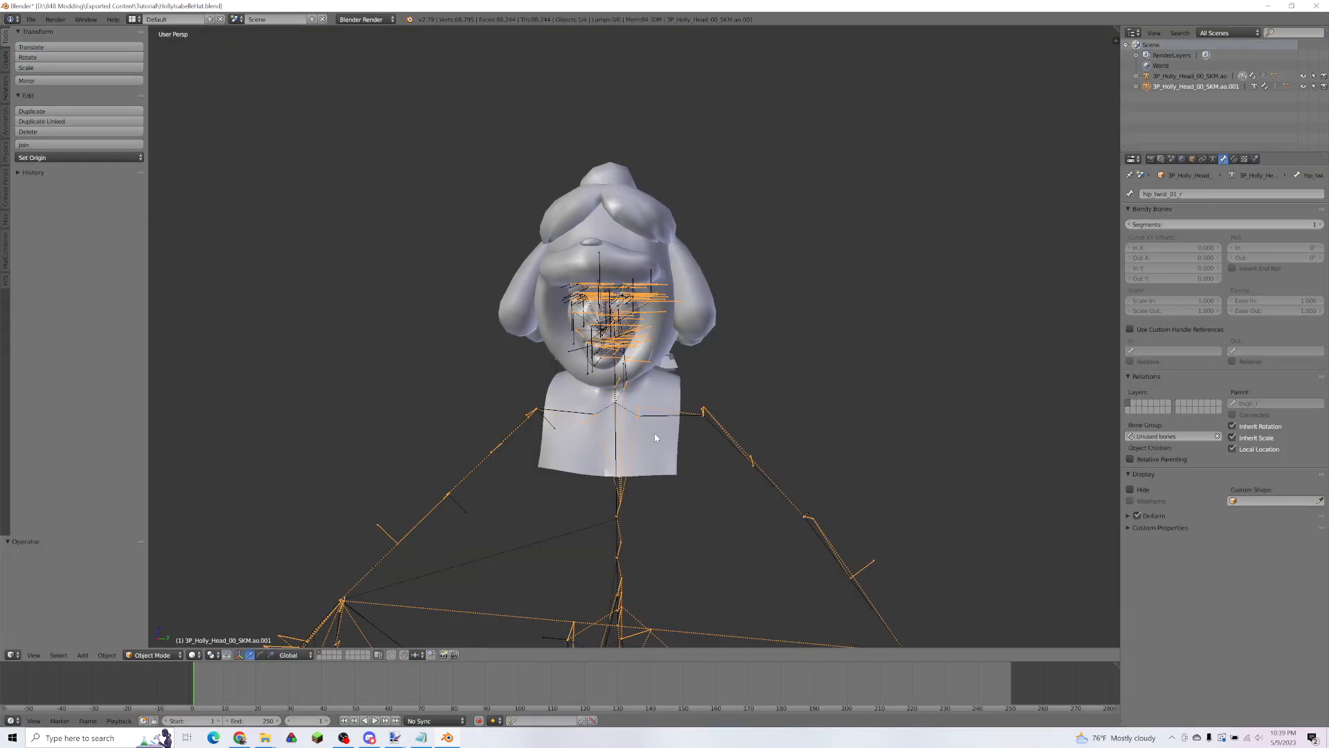
{"action": "middle_click_drag", "start_coordinate": [654, 433], "coordinate": [932, 281]}
{"action": "scroll", "coordinate": [764, 338], "scroll_direction": "up", "scroll_amount": 4}
{"action": "scroll", "coordinate": [808, 330], "scroll_direction": "down", "scroll_amount": 2}
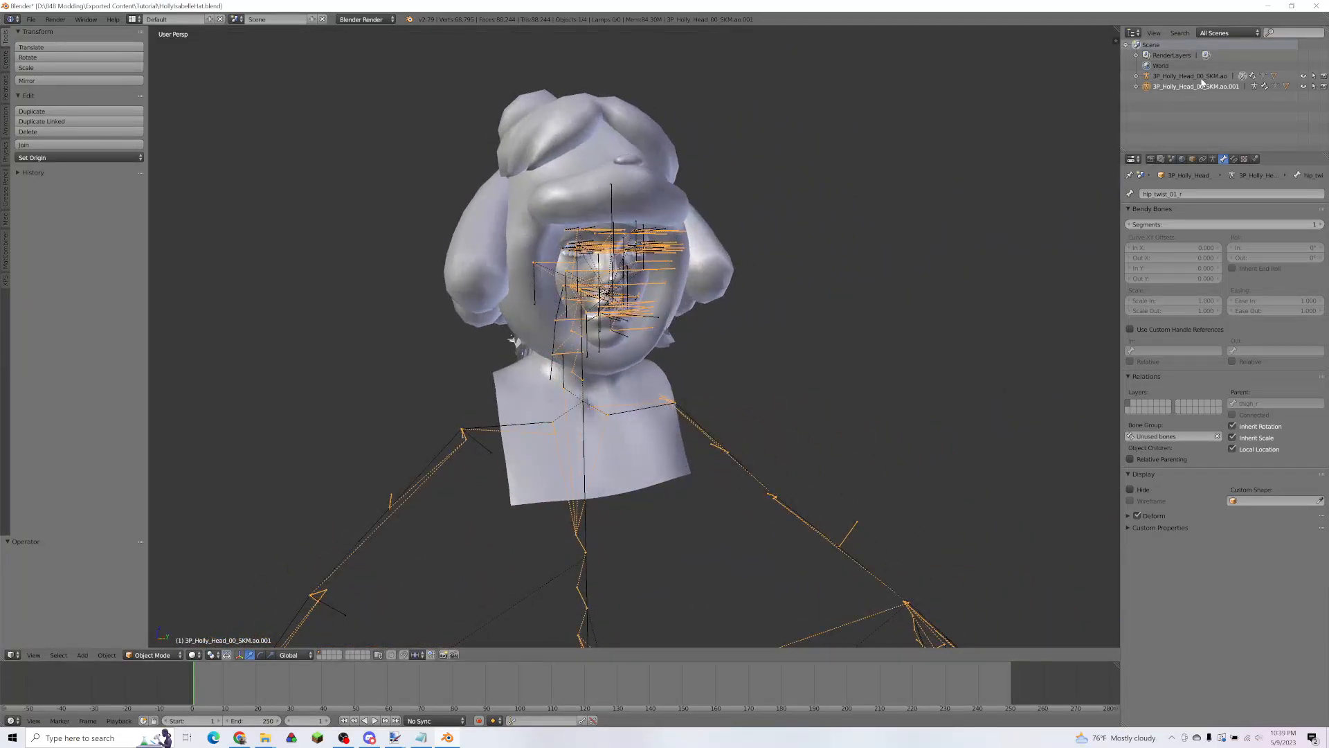
Step: Expand both armature hierarchies in the Outliner and select the edited head mesh 3P_Holly_Head_00_SKM.mo
{"action": "left_click", "coordinate": [1136, 87]}
{"action": "left_click", "coordinate": [1137, 77]}
{"action": "scroll", "coordinate": [1191, 117], "scroll_direction": "down", "scroll_amount": 2}
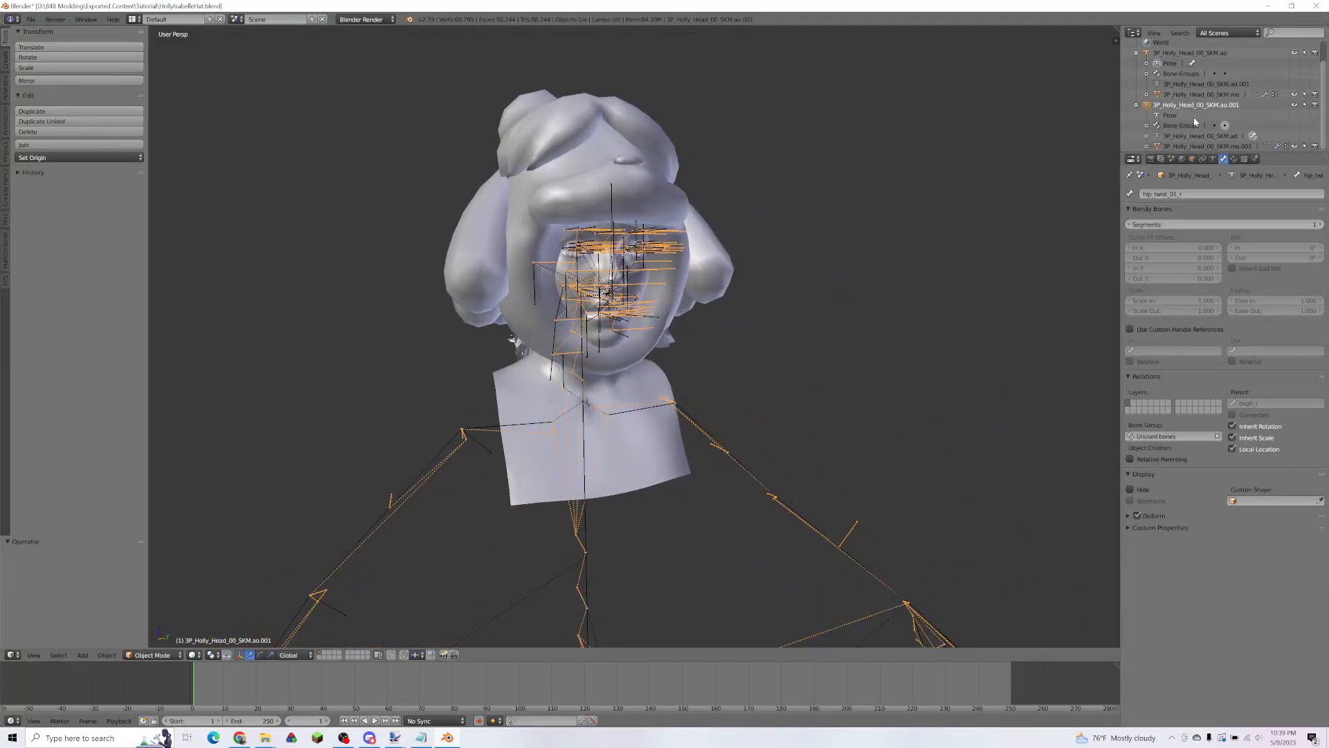
{"action": "left_click", "coordinate": [1199, 146]}
{"action": "left_click", "coordinate": [1201, 95]}
{"action": "middle_click_drag", "start_coordinate": [711, 374], "coordinate": [815, 279]}
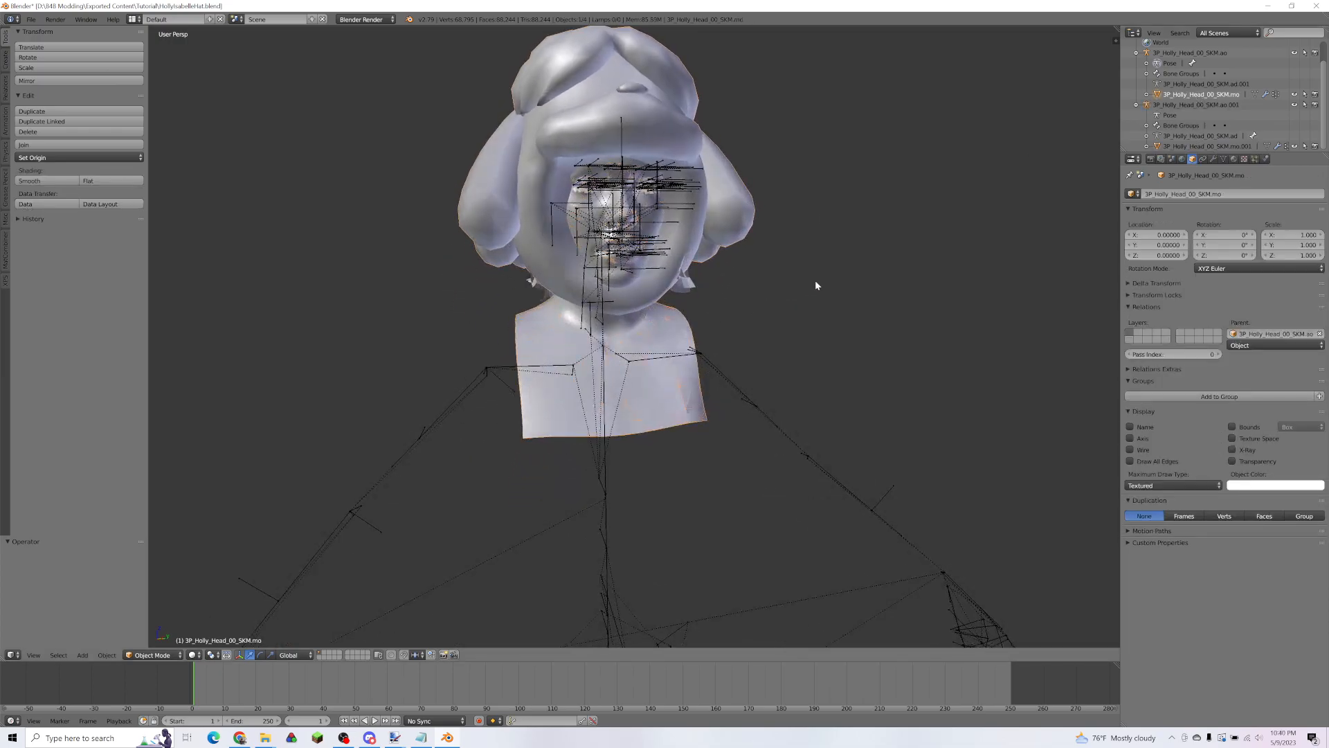
Step: Expand the edited head mesh's armature modifier and clear the mesh's parent to detach it from the old armature
{"action": "left_click", "coordinate": [1222, 159]}
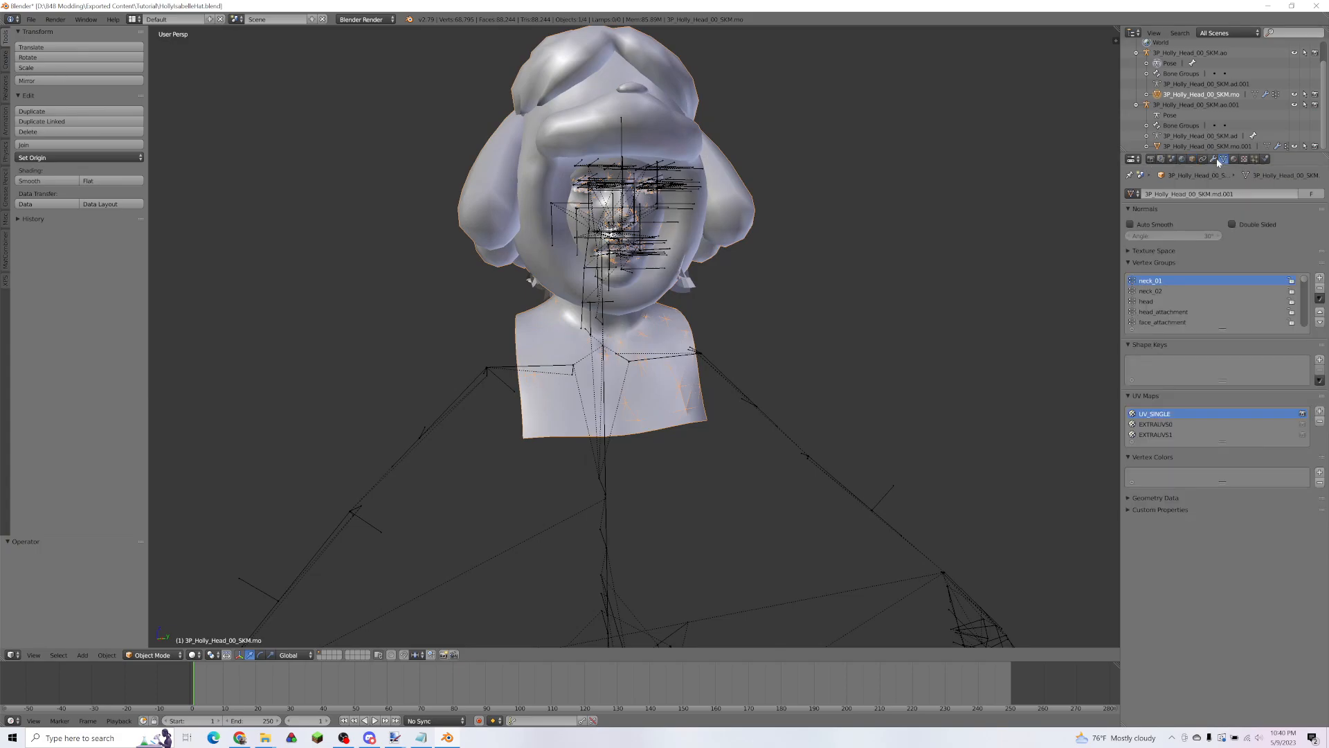
{"action": "left_click", "coordinate": [1215, 159]}
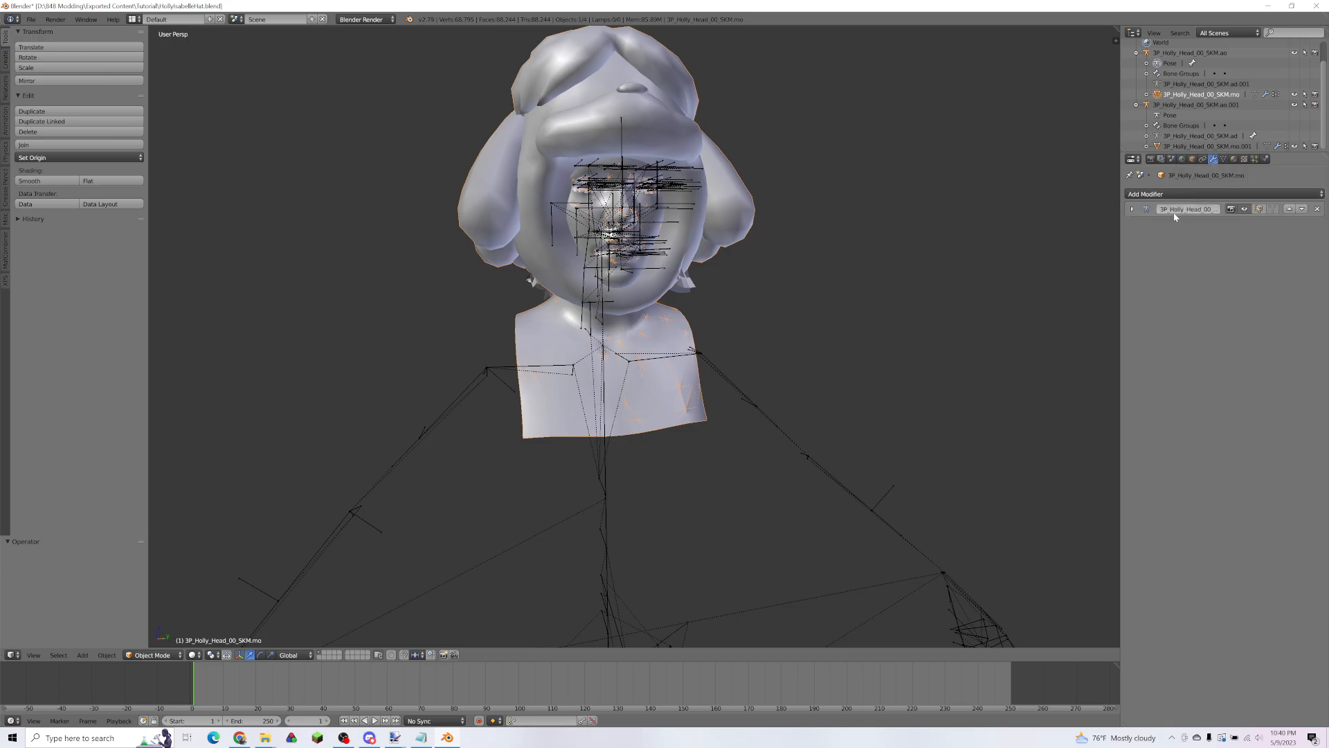
{"action": "left_click", "coordinate": [1133, 209]}
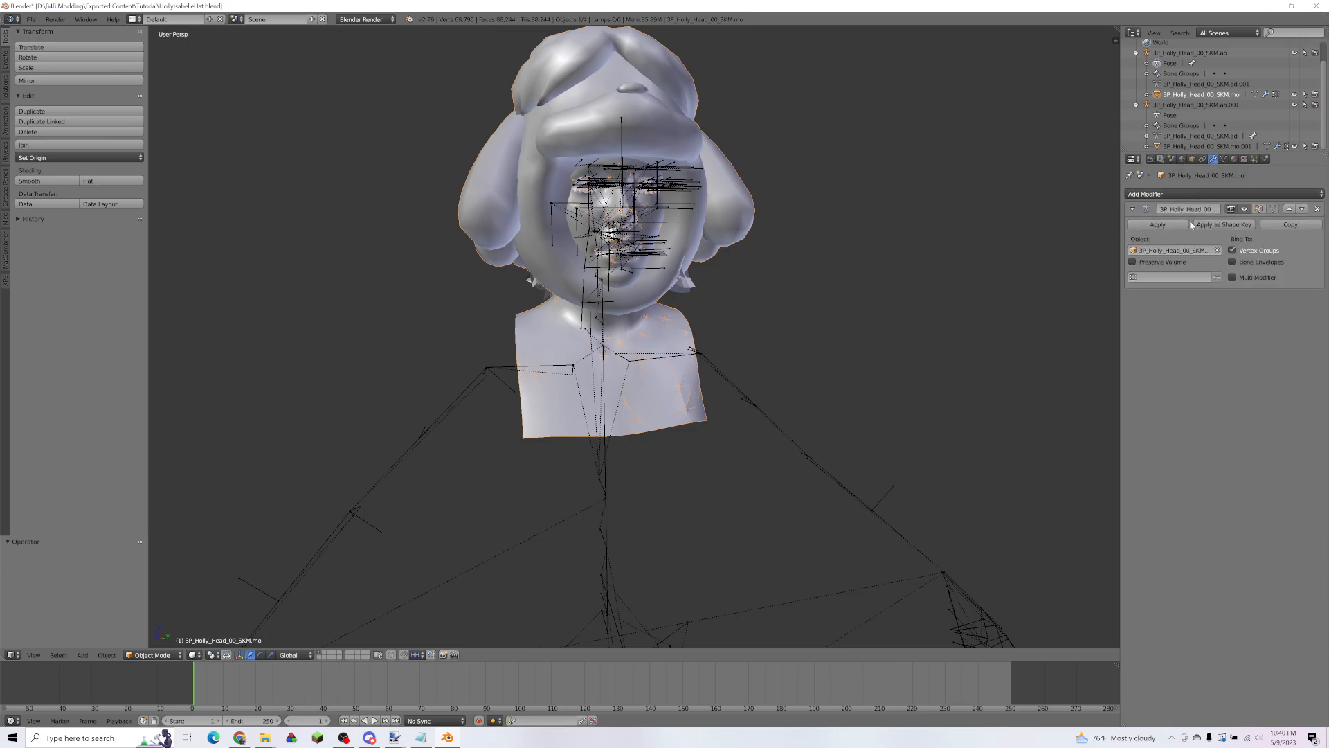
{"action": "left_click_drag", "start_coordinate": [1161, 98], "coordinate": [1145, 136]}
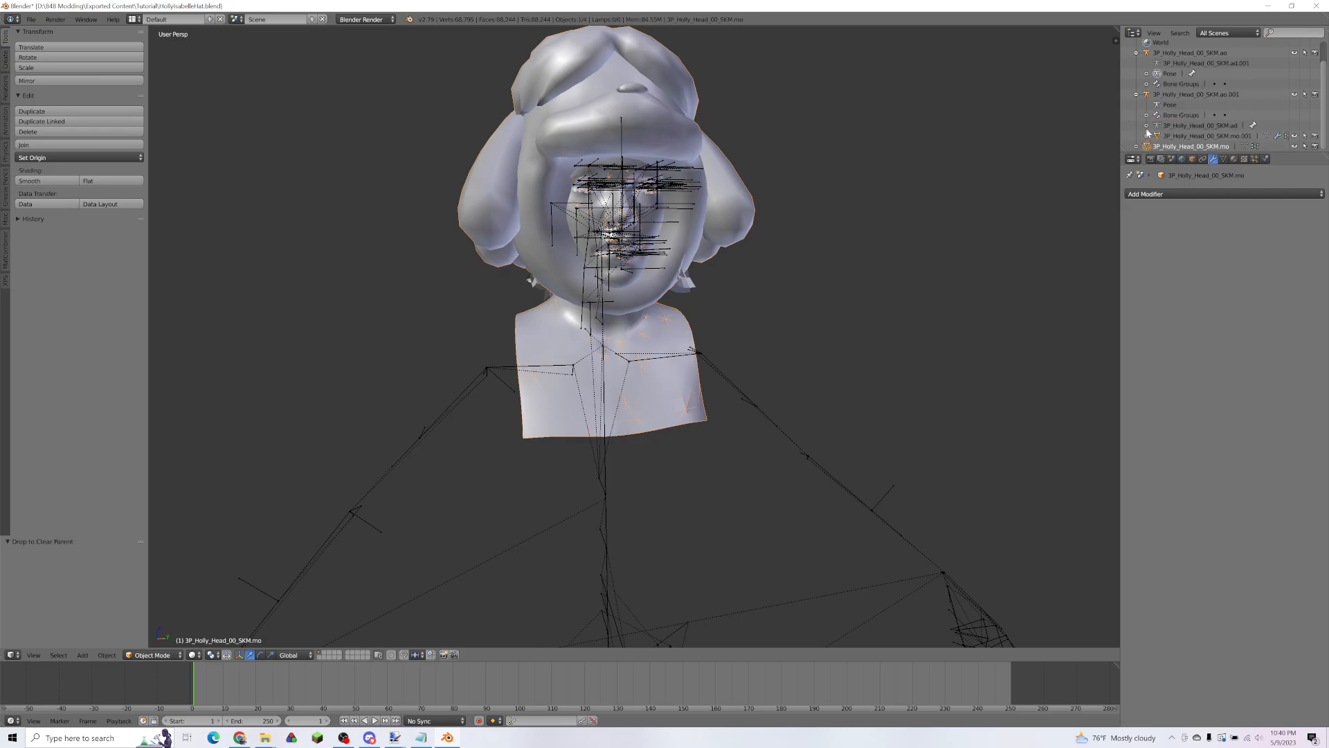
Step: Select the old armature 3P_Holly_Head_00_SKM.ao, switch it from Pose Mode to Object Mode, and delete it
{"action": "left_click", "coordinate": [1167, 73]}
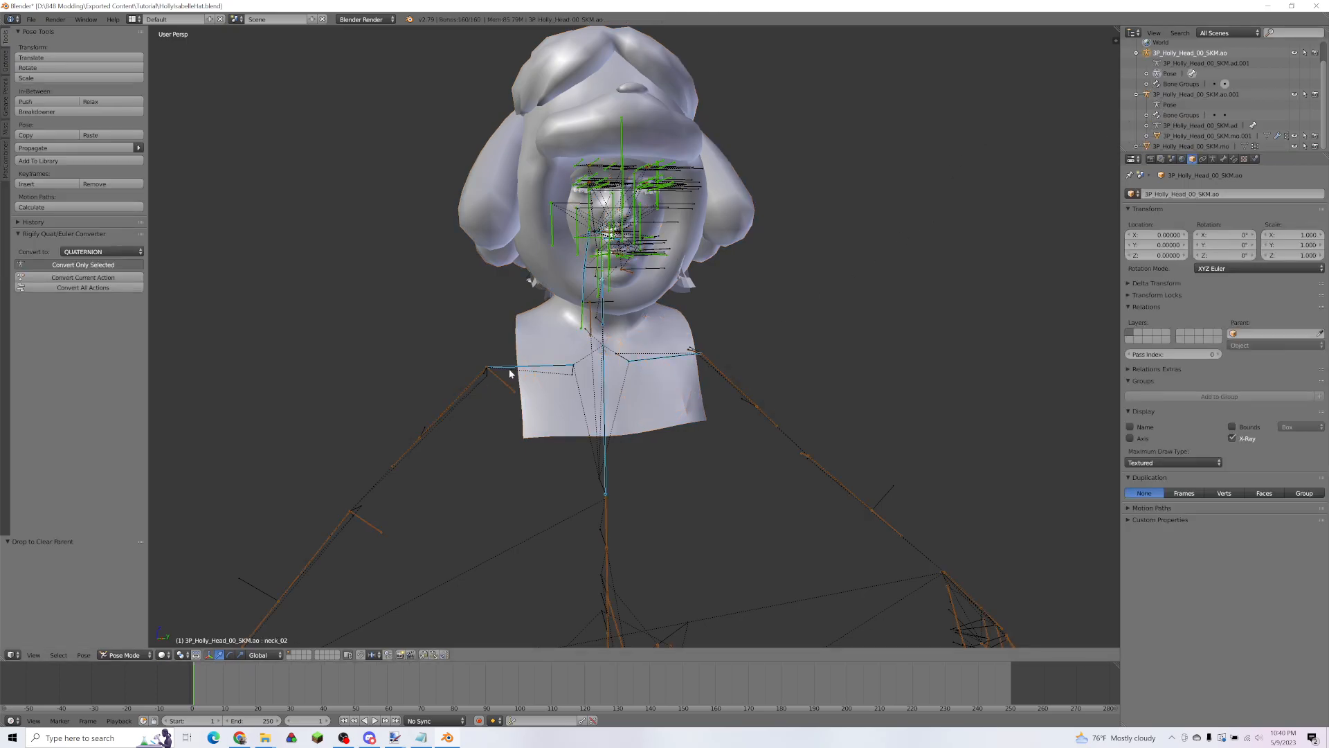
{"action": "left_click", "coordinate": [123, 655]}
{"action": "left_click", "coordinate": [117, 642]}
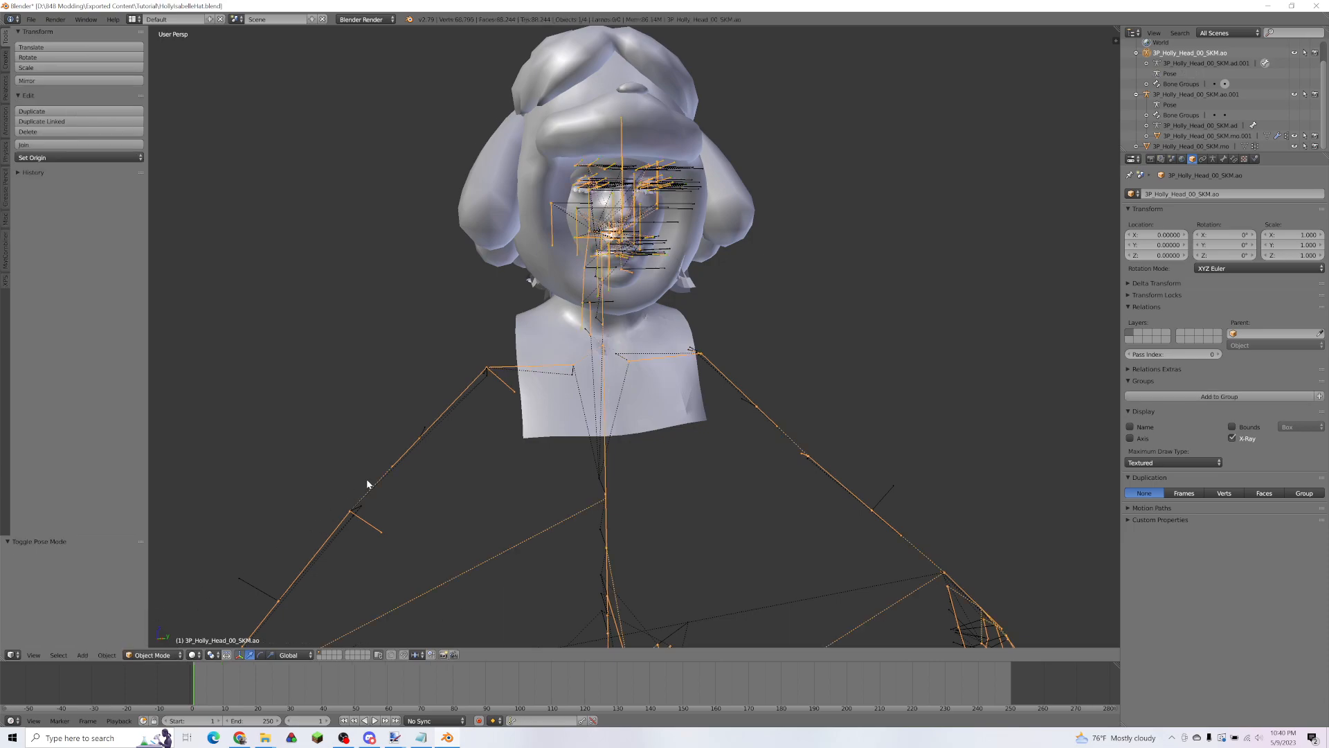
{"action": "key", "text": "Delete"}
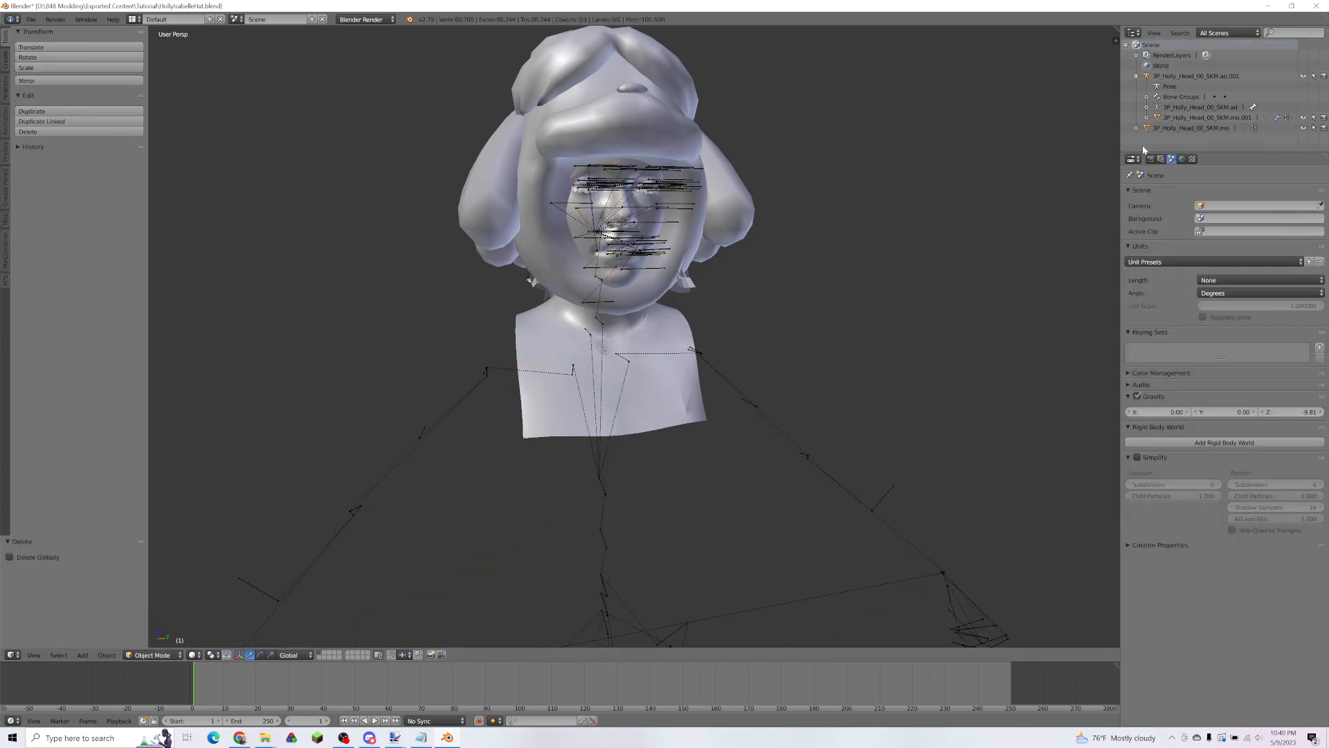
Step: Delete the freshly imported original head mesh 3P_Holly_Head_00_SKM.mo.001, keeping its armature
{"action": "left_click", "coordinate": [1207, 118]}
{"action": "key", "text": "x"}
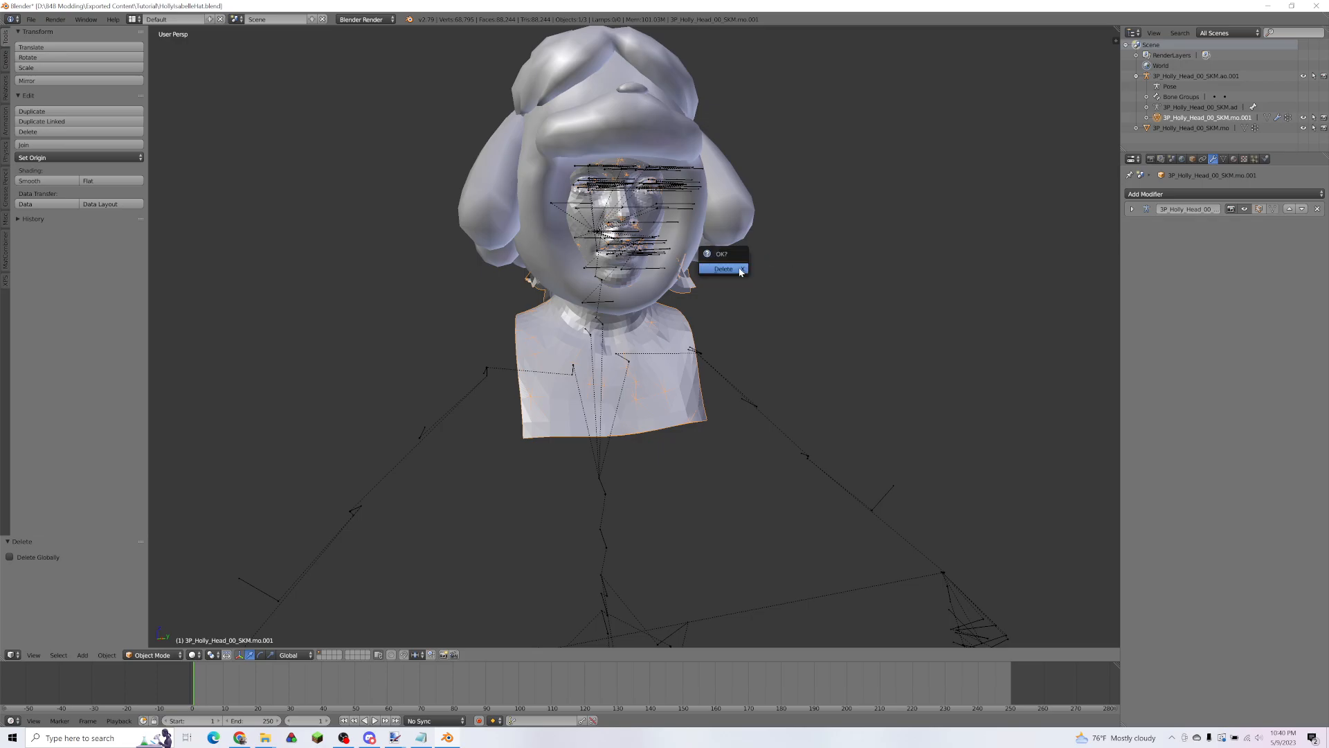
{"action": "left_click", "coordinate": [739, 270]}
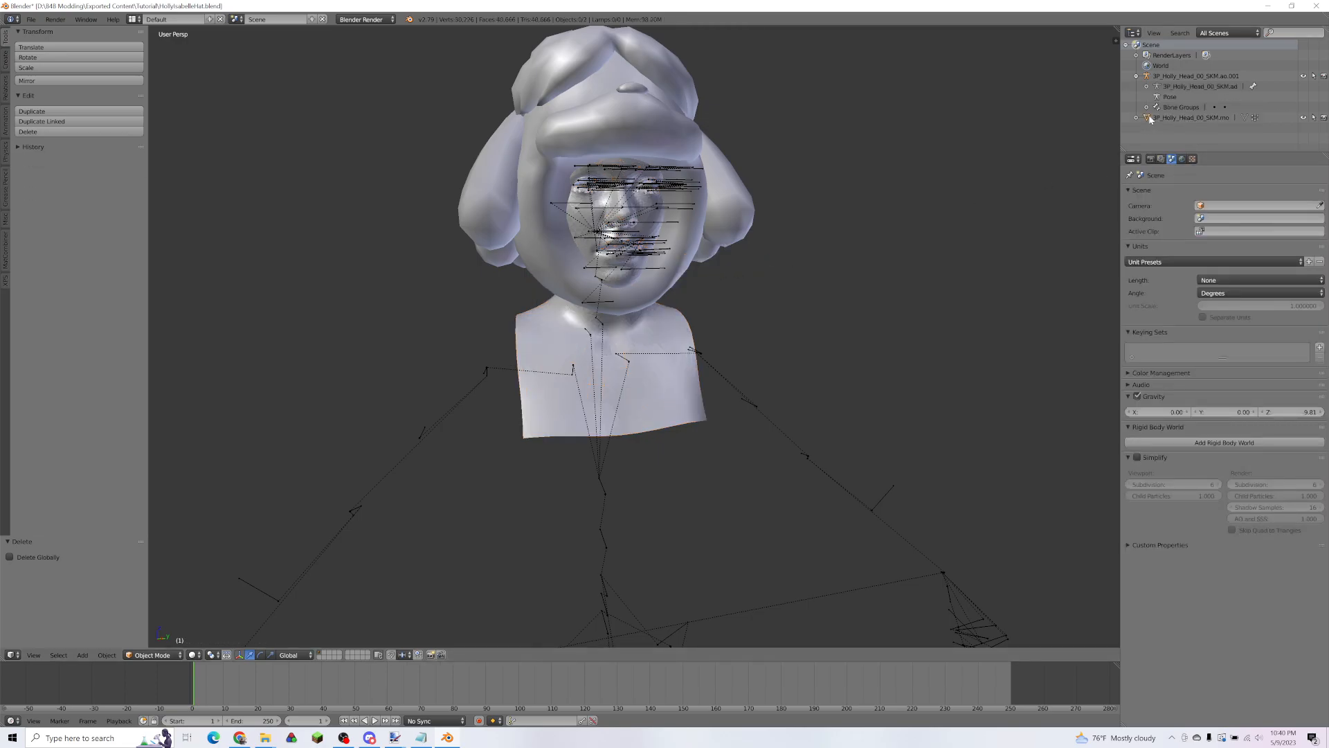
Step: Parent the edited head mesh to the new armature as Object and add an Armature modifier targeting 3P_Holly_Head_00_SKM.ao.001
{"action": "left_click_drag", "start_coordinate": [1152, 86], "coordinate": [1152, 76]}
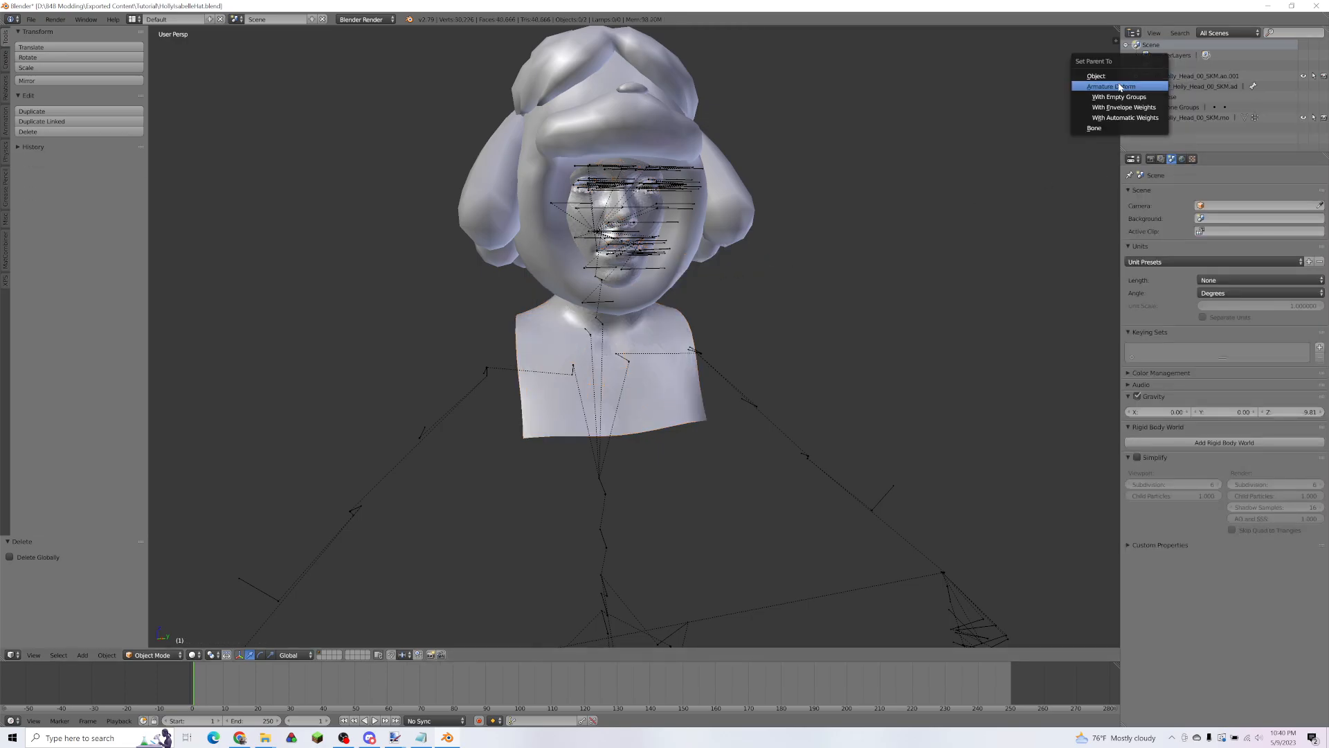
{"action": "left_click", "coordinate": [1118, 77]}
{"action": "left_click", "coordinate": [1161, 118]}
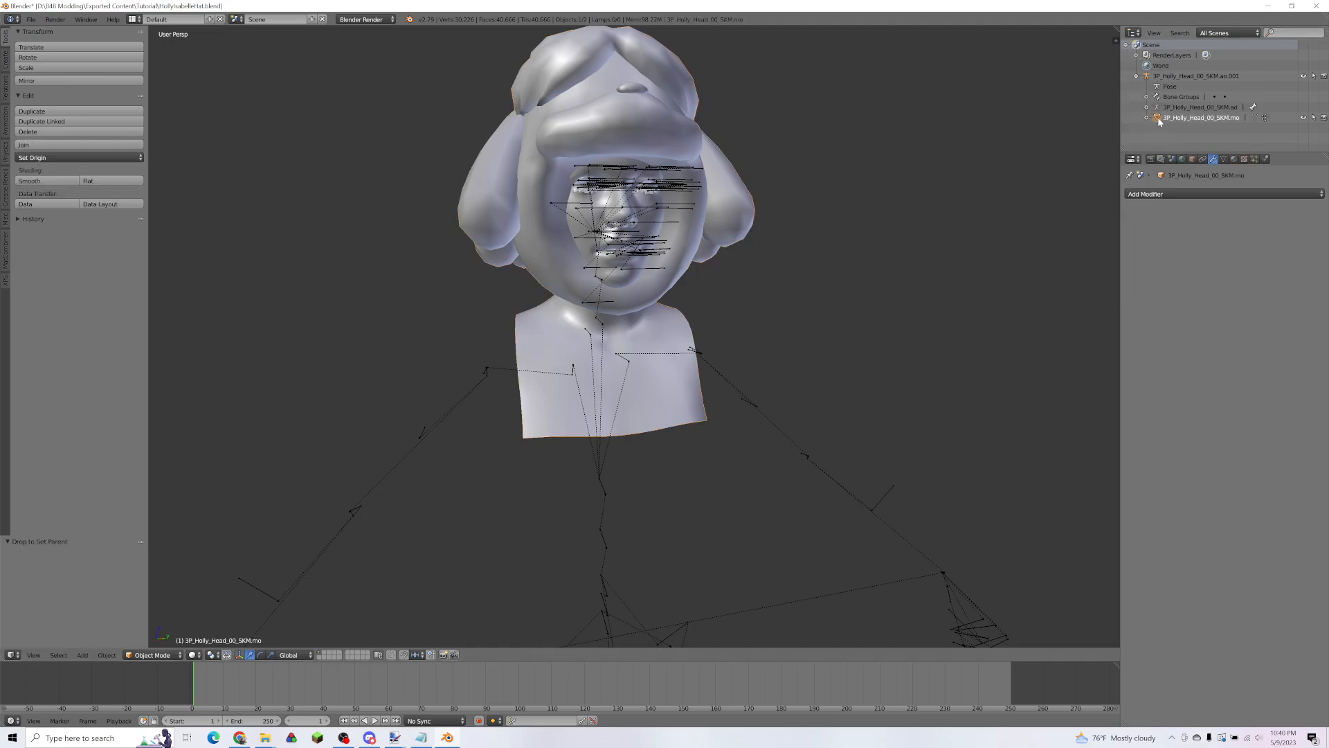
{"action": "left_click", "coordinate": [1185, 195]}
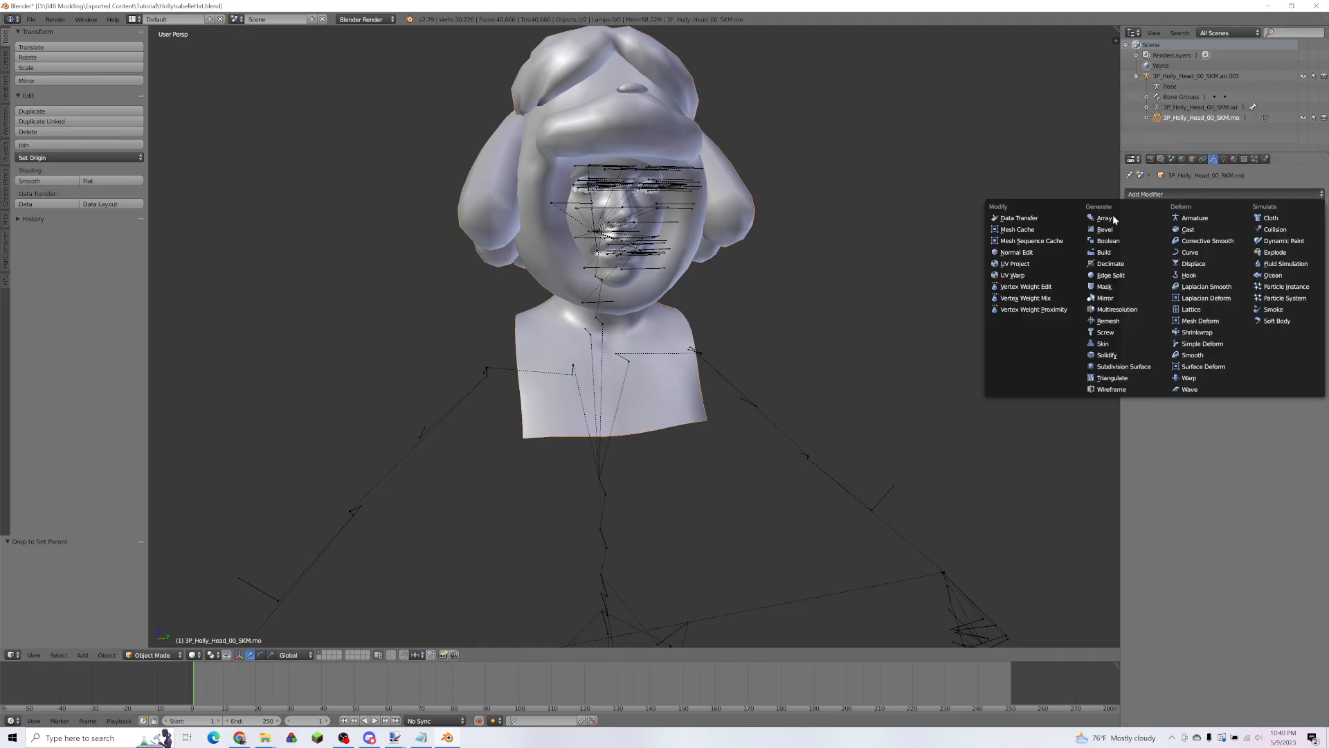
{"action": "left_click", "coordinate": [1192, 218]}
{"action": "left_click", "coordinate": [1161, 252]}
{"action": "left_click", "coordinate": [1163, 266]}
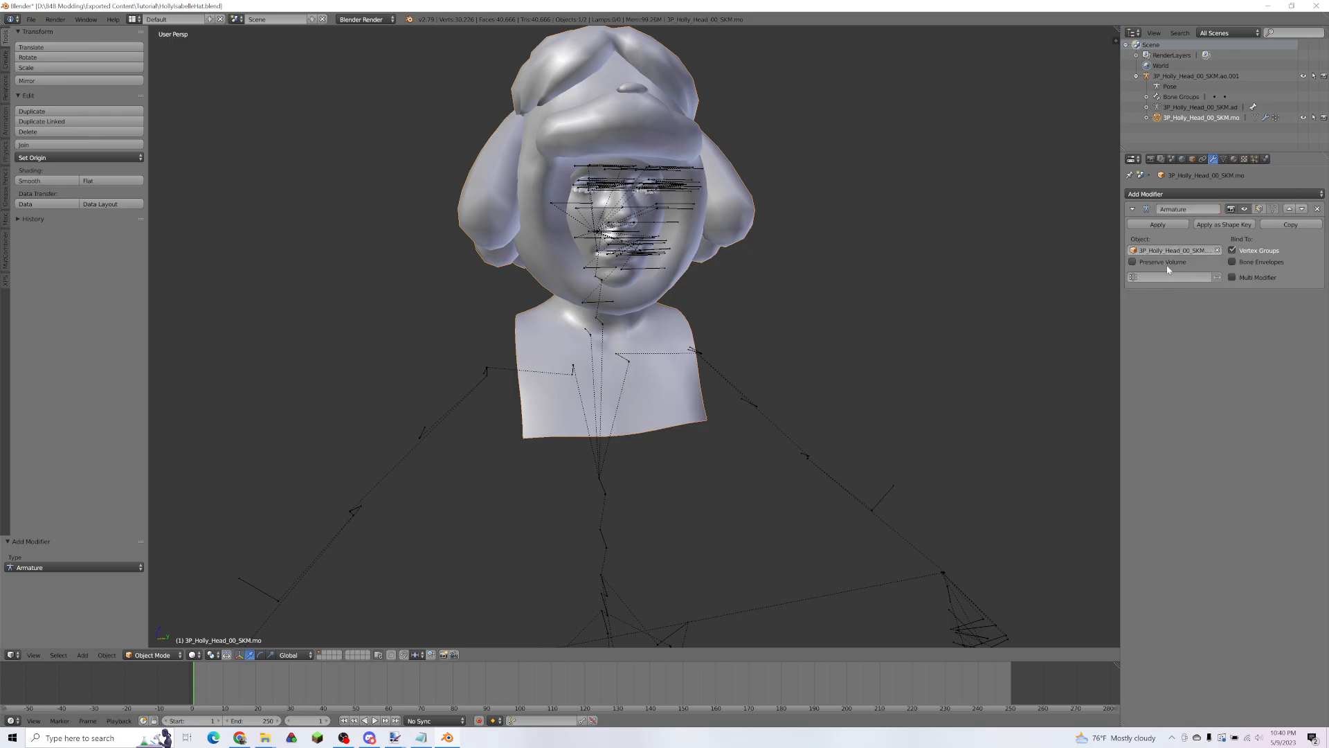
Step: Select the new armature 3P_Holly_Head_00_SKM.ao.001 and switch it to Pose Mode
{"action": "middle_click_drag", "start_coordinate": [899, 331], "coordinate": [761, 301]}
{"action": "scroll", "coordinate": [772, 308], "scroll_direction": "up", "scroll_amount": 2}
{"action": "middle_click_drag", "start_coordinate": [604, 243], "coordinate": [634, 242]}
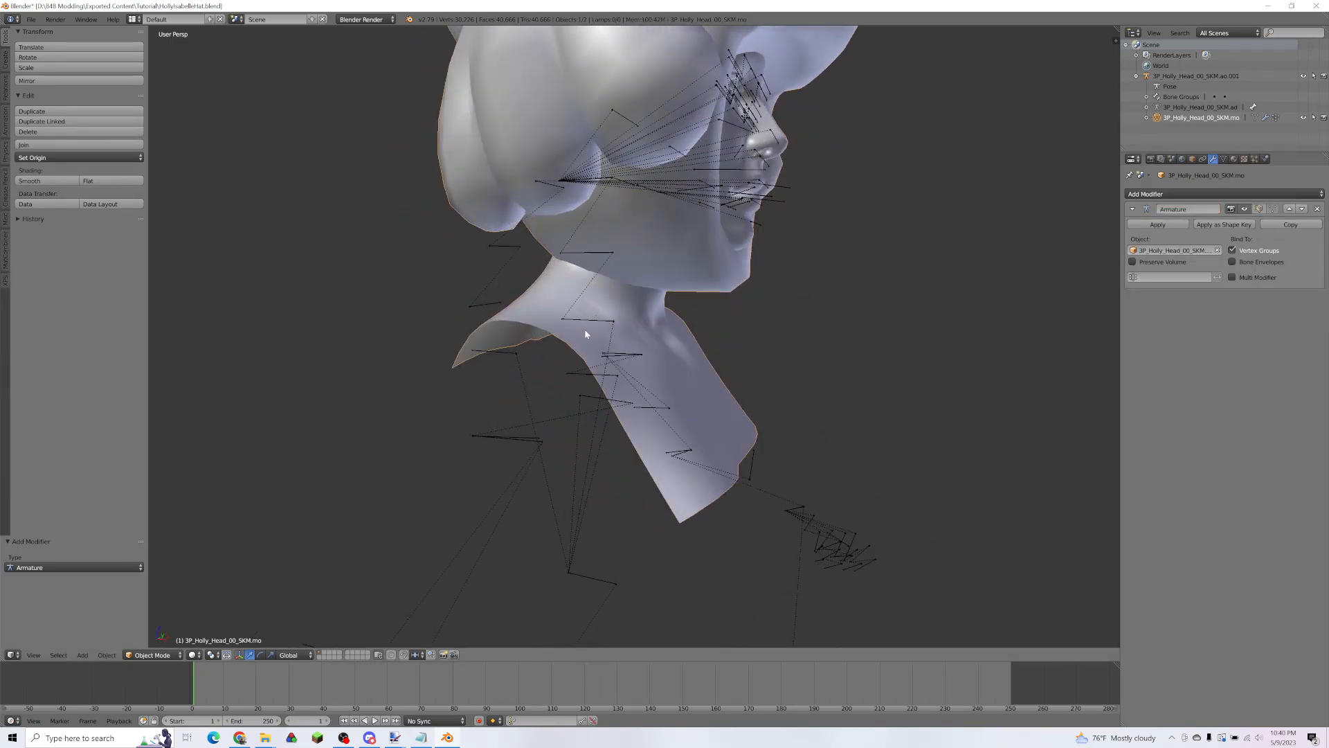
{"action": "right_click", "coordinate": [675, 457]}
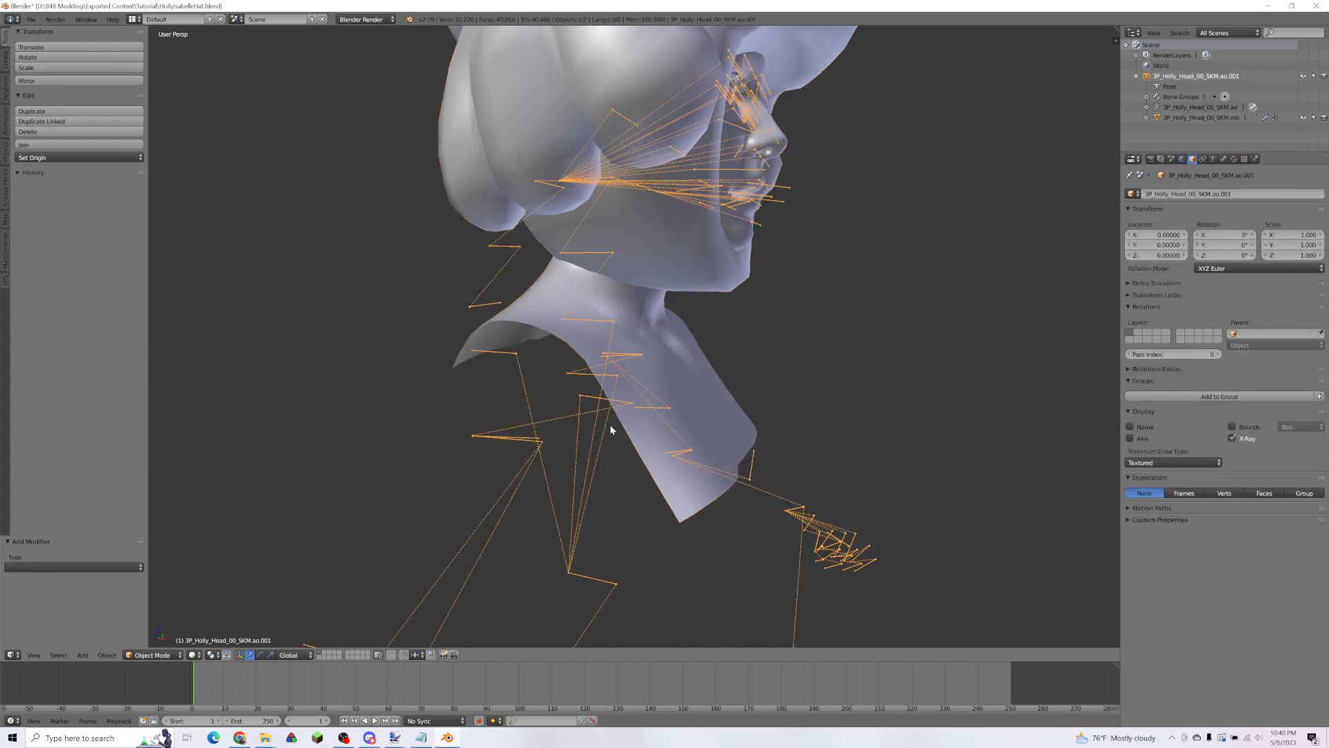
{"action": "left_click", "coordinate": [175, 656]}
{"action": "left_click", "coordinate": [149, 618]}
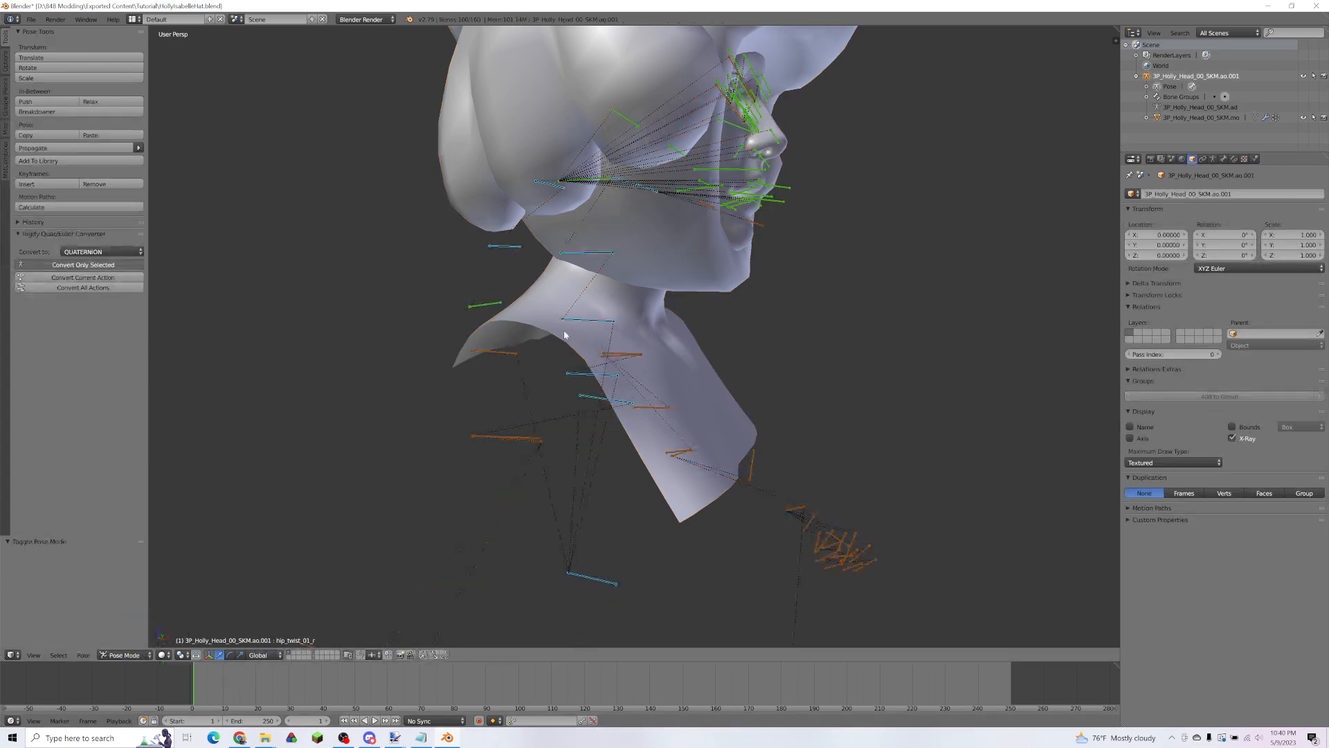
Step: Test the head's deformation by temporarily rotating the neck_02 and neck_01 bones
{"action": "right_click", "coordinate": [603, 261]}
{"action": "right_click", "coordinate": [599, 257]}
{"action": "key", "text": "r"}
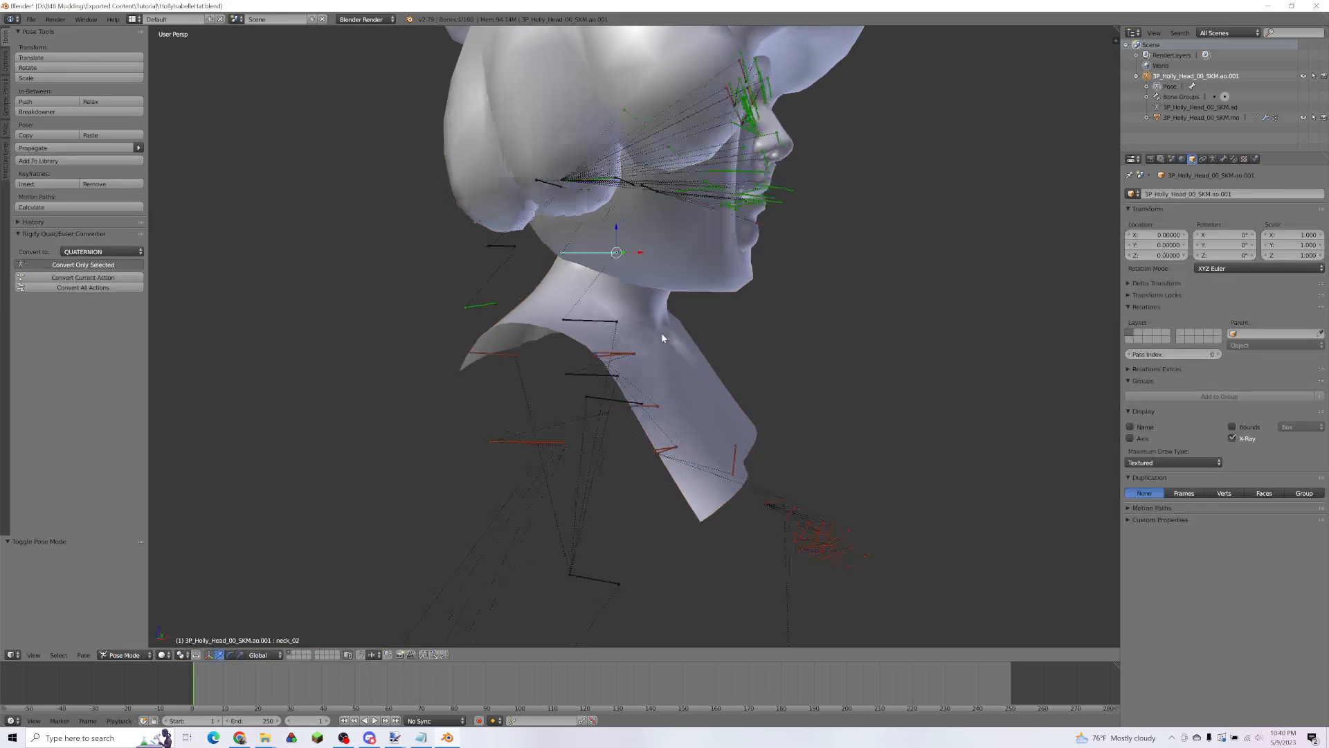
{"action": "right_click", "coordinate": [727, 361]}
{"action": "key", "text": "r"}
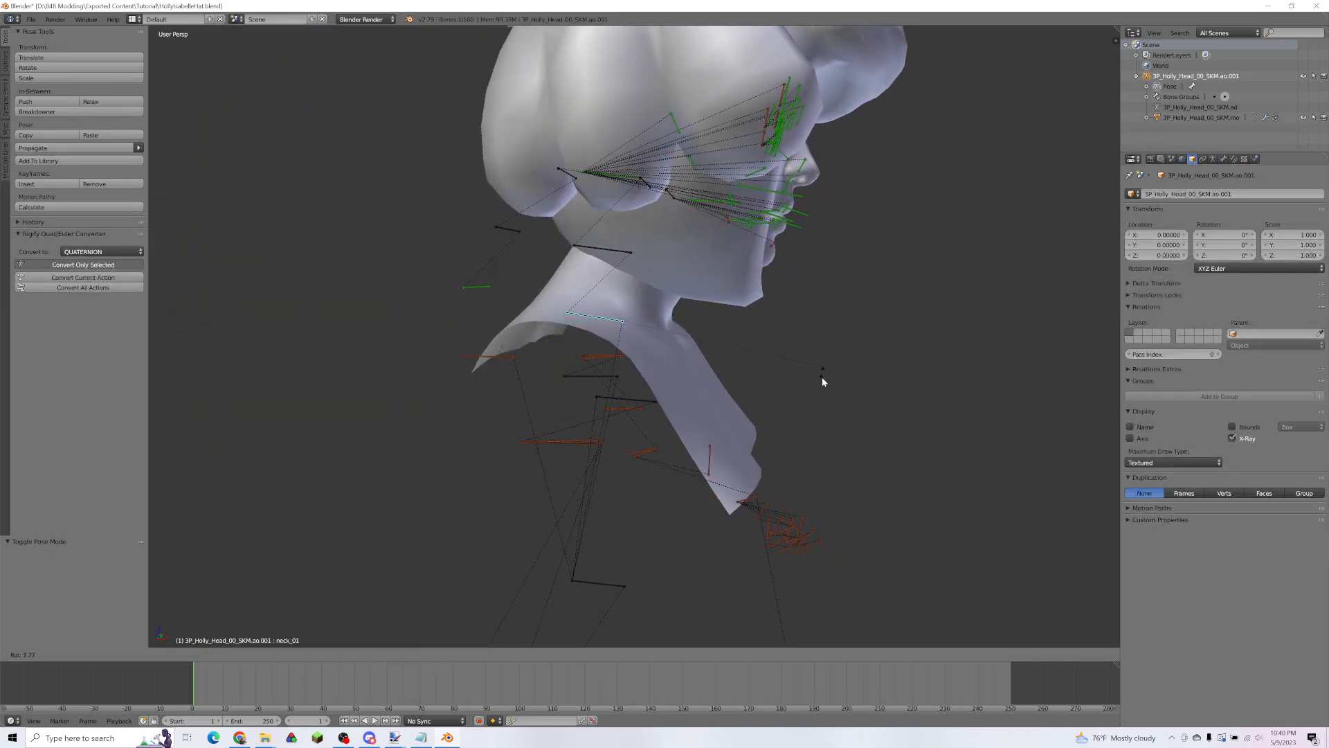
Step: Test the mouth's deformation by temporarily rotating the jaw bone, and inspect the face
{"action": "right_click", "coordinate": [758, 248]}
{"action": "middle_click_drag", "start_coordinate": [758, 247], "coordinate": [741, 403]}
{"action": "key", "text": "r"}
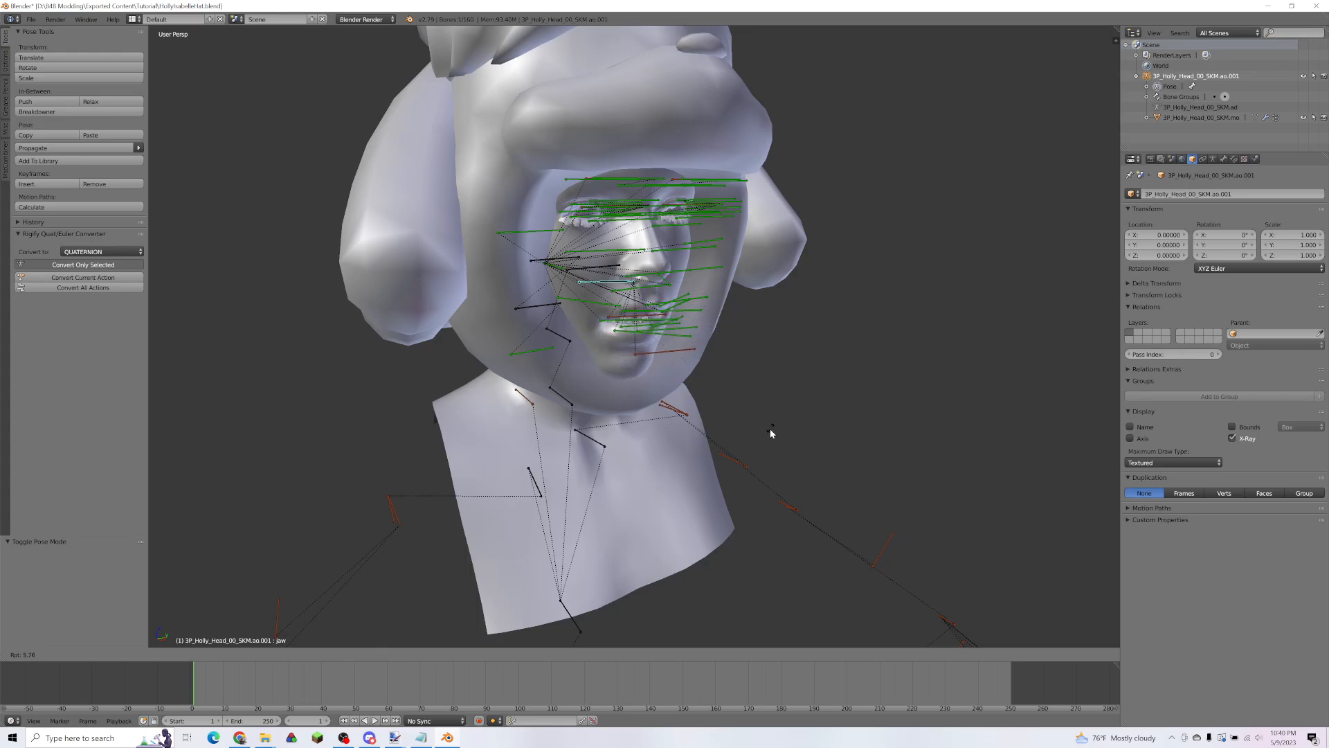
{"action": "left_click", "coordinate": [750, 487]}
{"action": "middle_click_drag", "start_coordinate": [750, 487], "coordinate": [689, 490]}
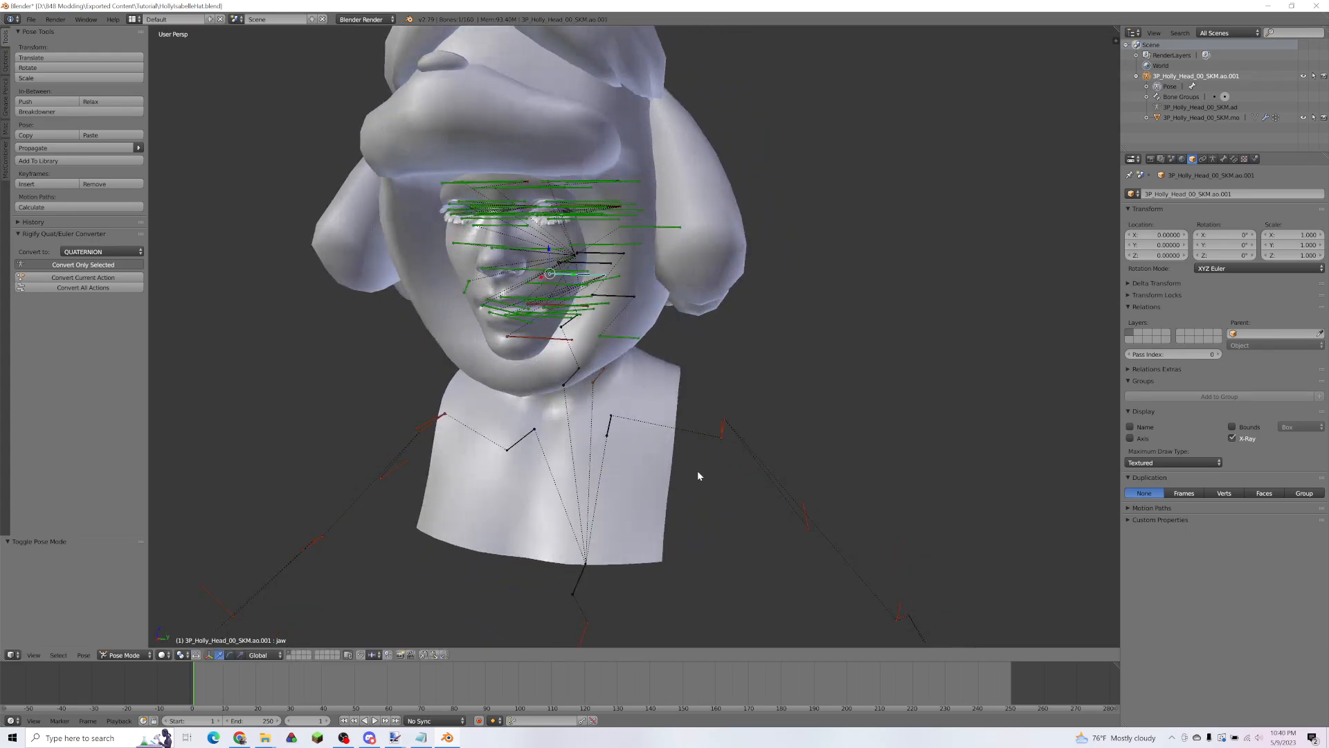
{"action": "scroll", "coordinate": [671, 451], "scroll_direction": "down", "scroll_amount": 2}
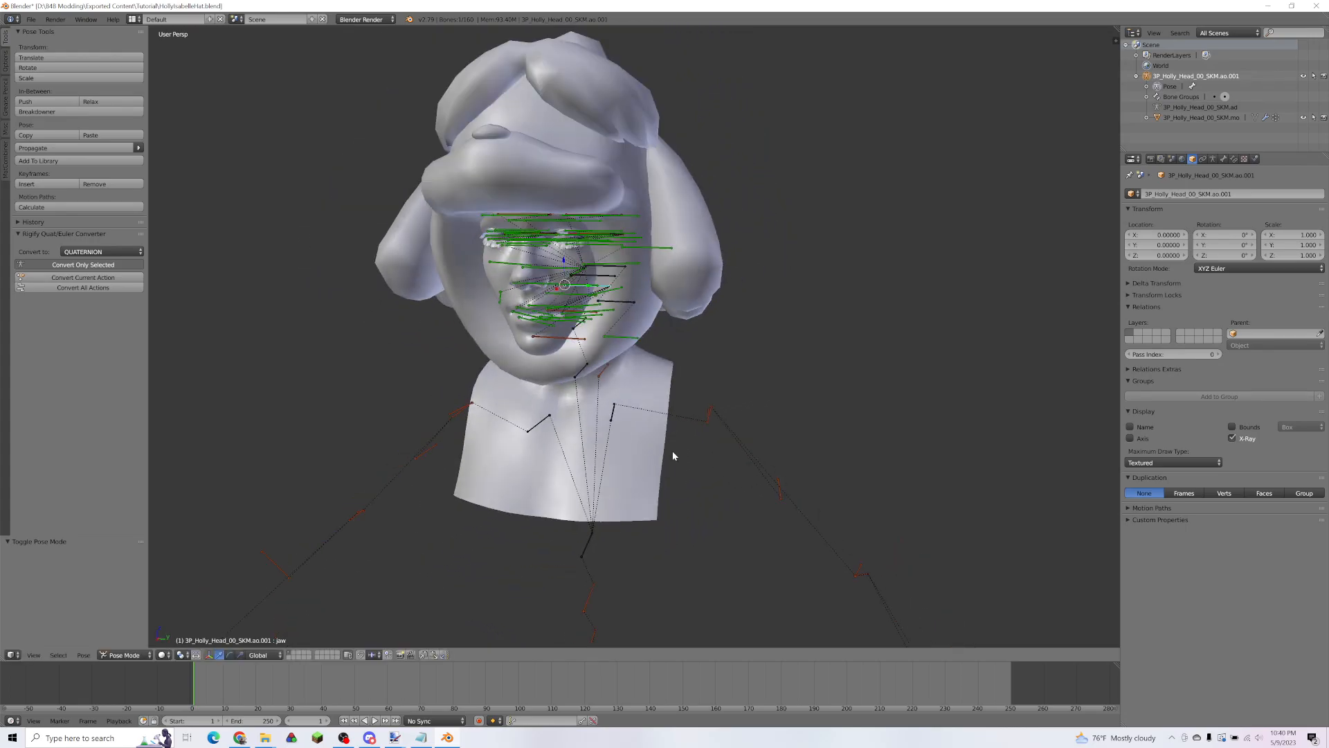
Step: Switch the Holly head armature from Pose Mode to Object Mode
{"action": "middle_click_drag", "start_coordinate": [669, 502], "coordinate": [710, 474], "text": "shift"}
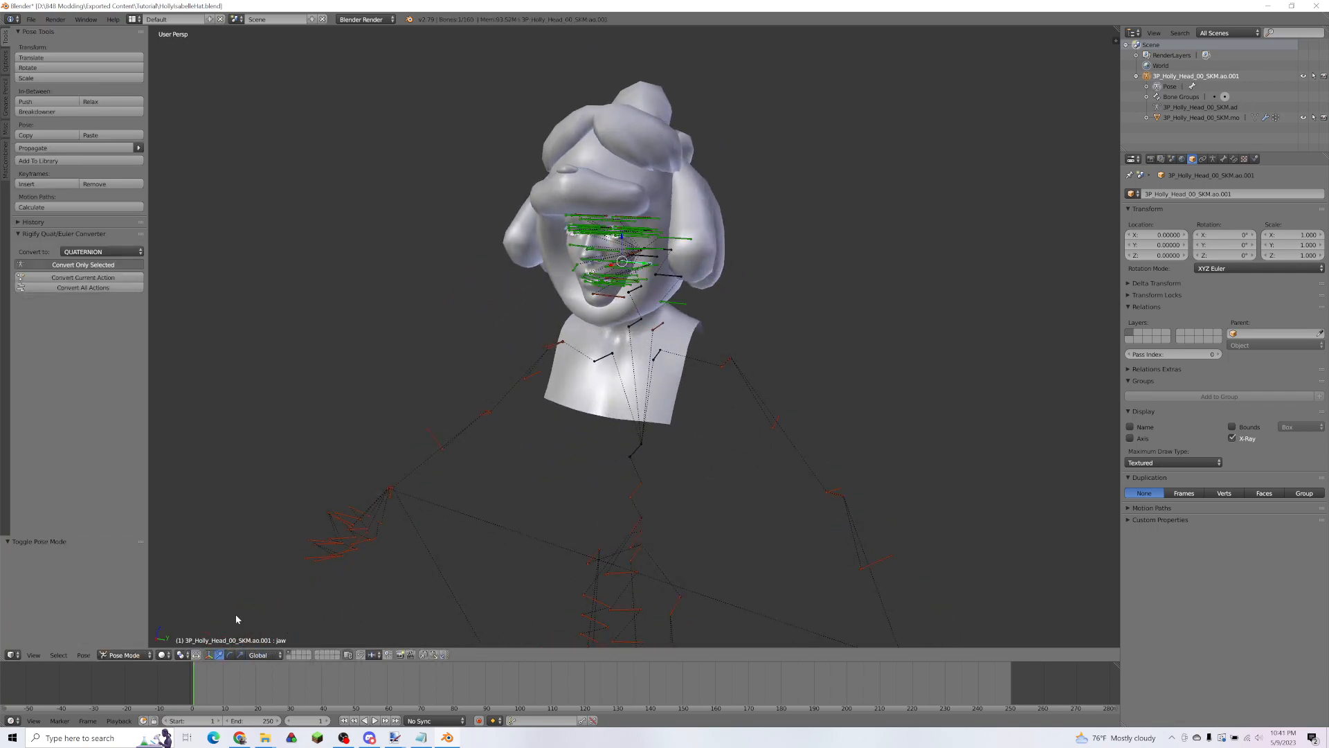
{"action": "left_click", "coordinate": [150, 655]}
{"action": "left_click", "coordinate": [121, 619]}
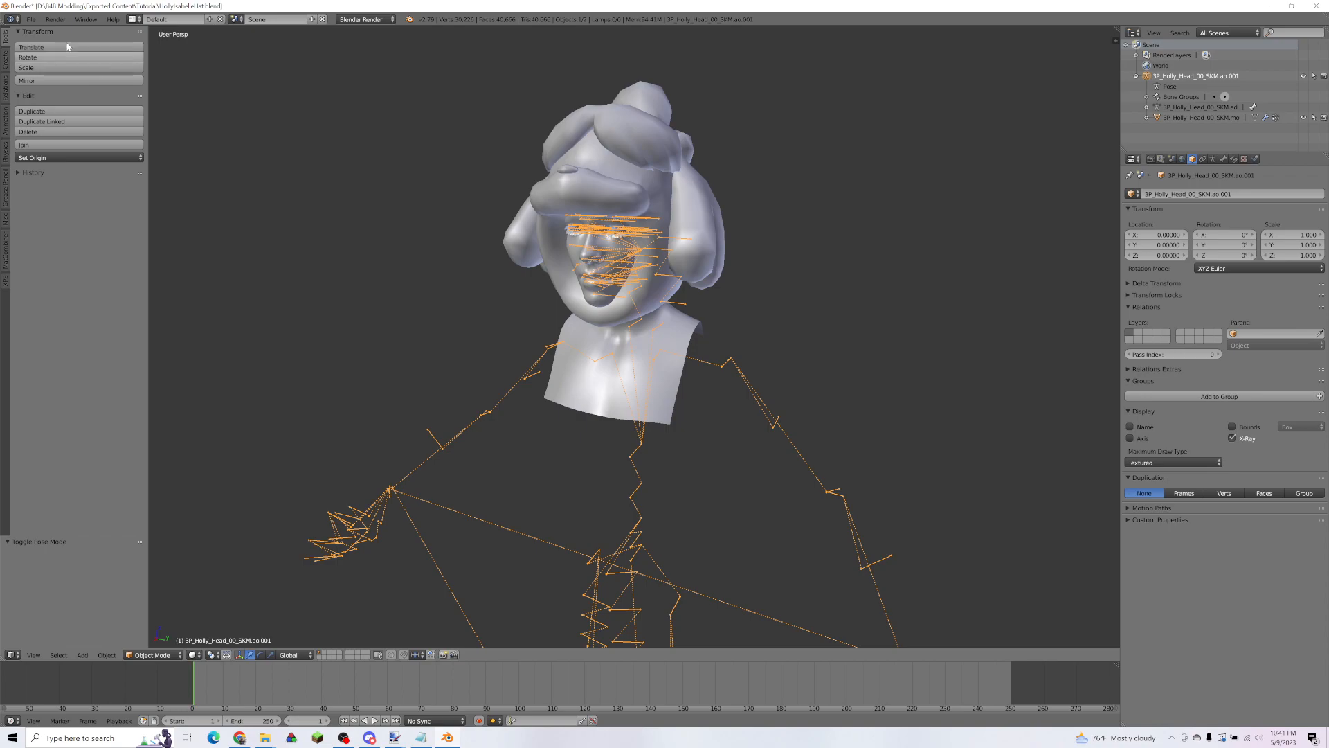
{"action": "key", "text": "ctrl+s"}
{"action": "left_click", "coordinate": [468, 259]}
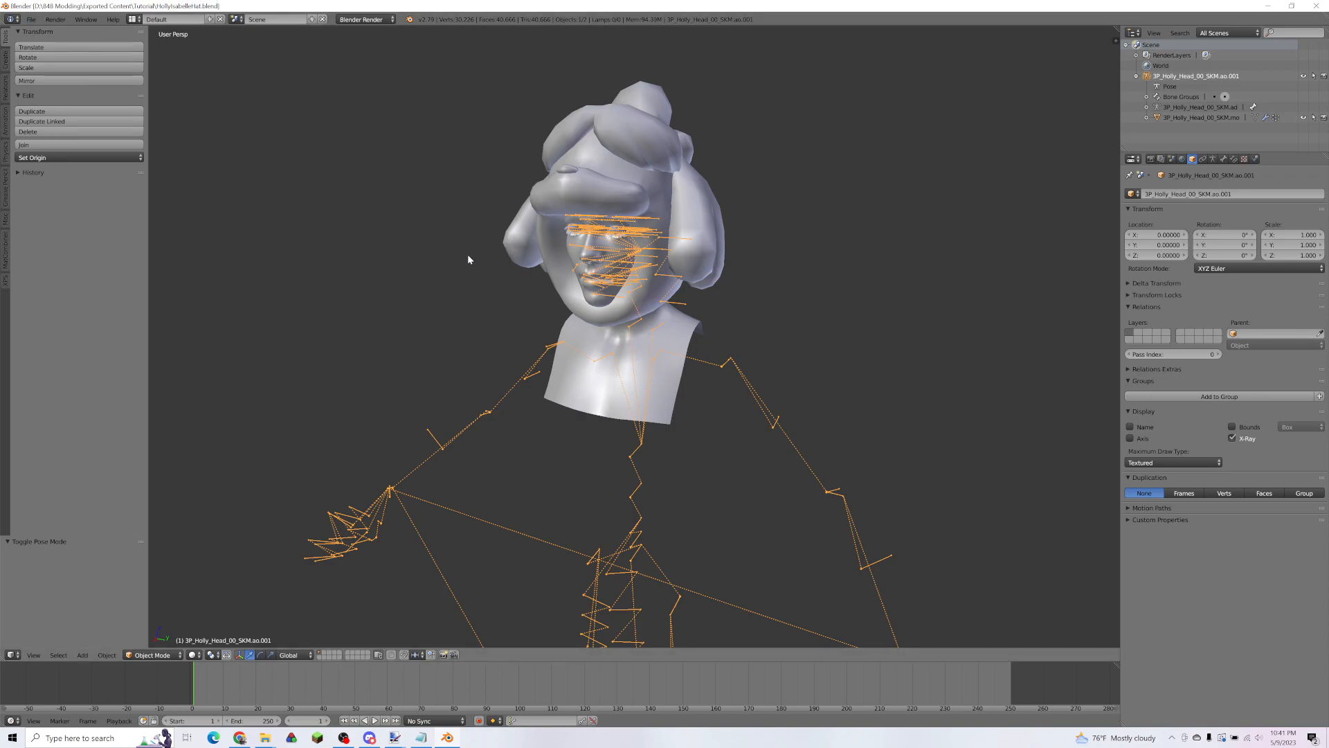
Step: Start an FBX export of the Holly head scene
{"action": "left_click", "coordinate": [32, 19]}
{"action": "mouse_move", "coordinate": [63, 227]}
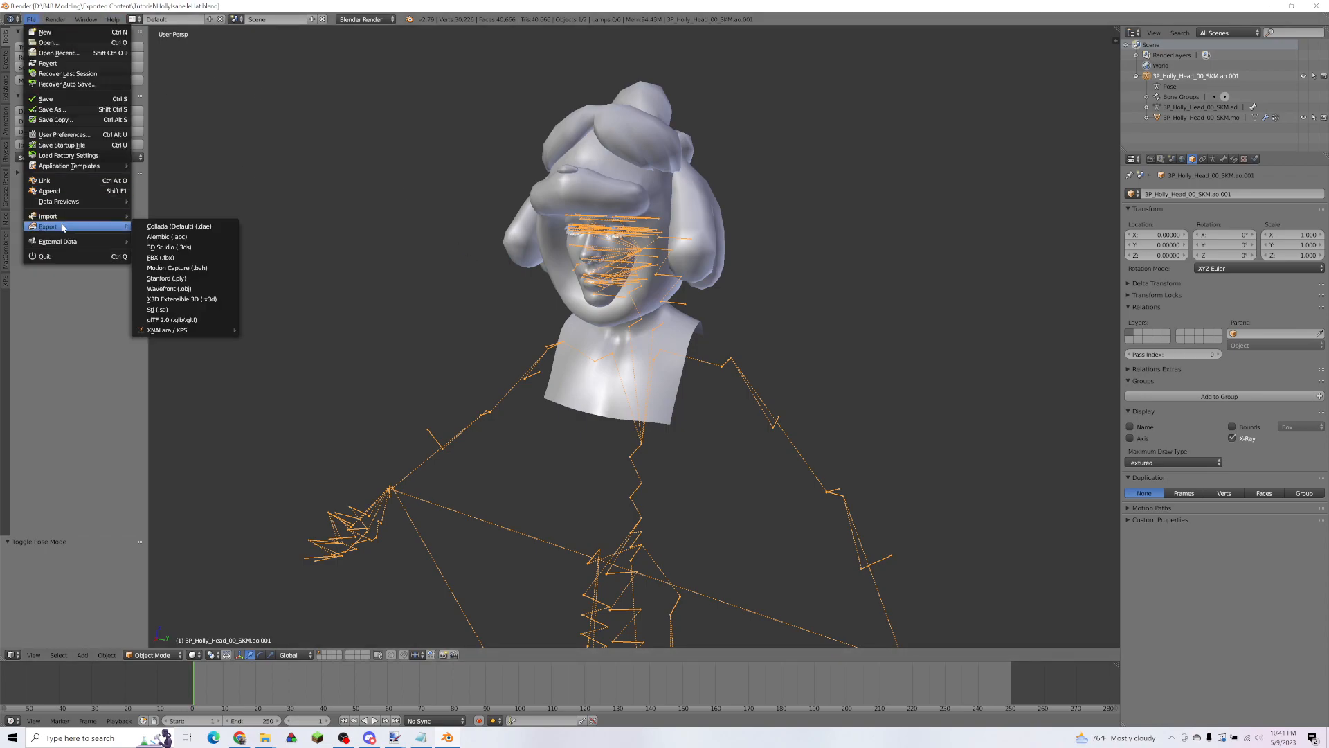
{"action": "key", "text": "Escape"}
{"action": "left_click", "coordinate": [31, 19]}
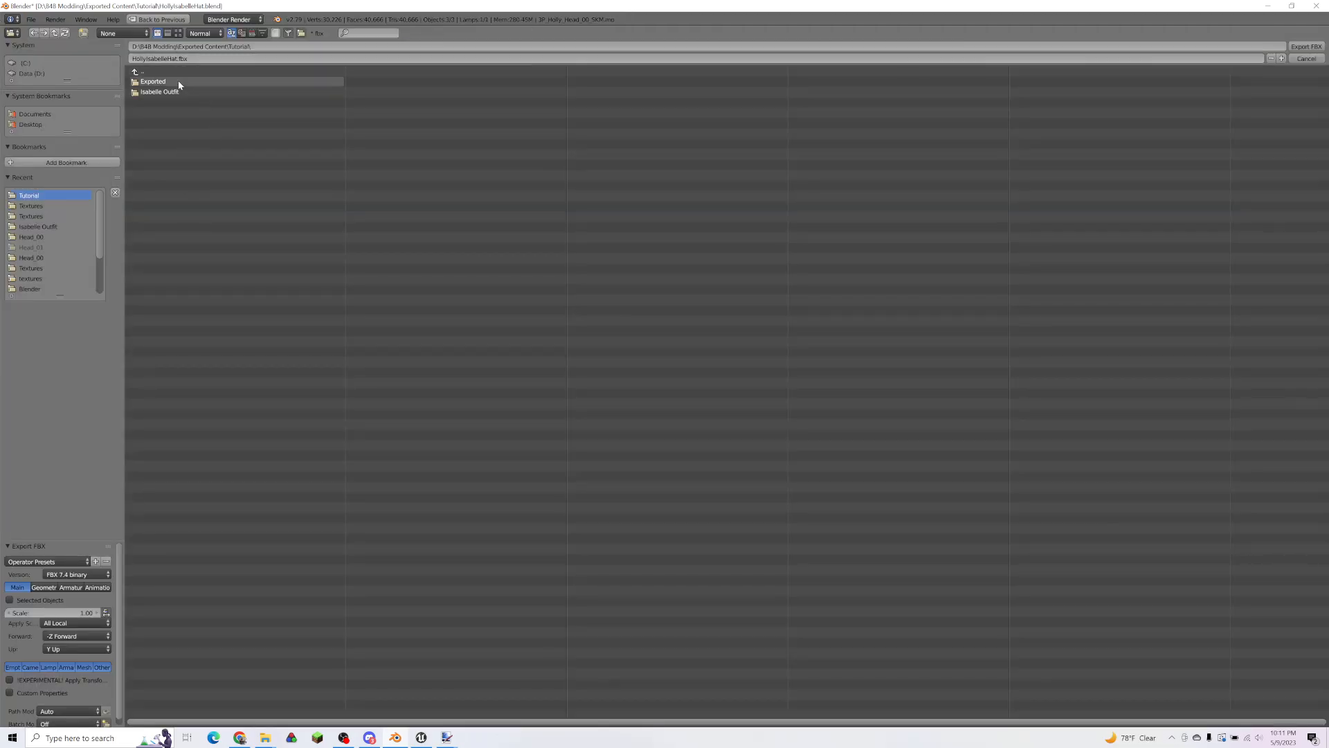
Step: Switch to File Explorer and open the Tutorial folder inside Exported Content
{"action": "mouse_move", "coordinate": [274, 743]}
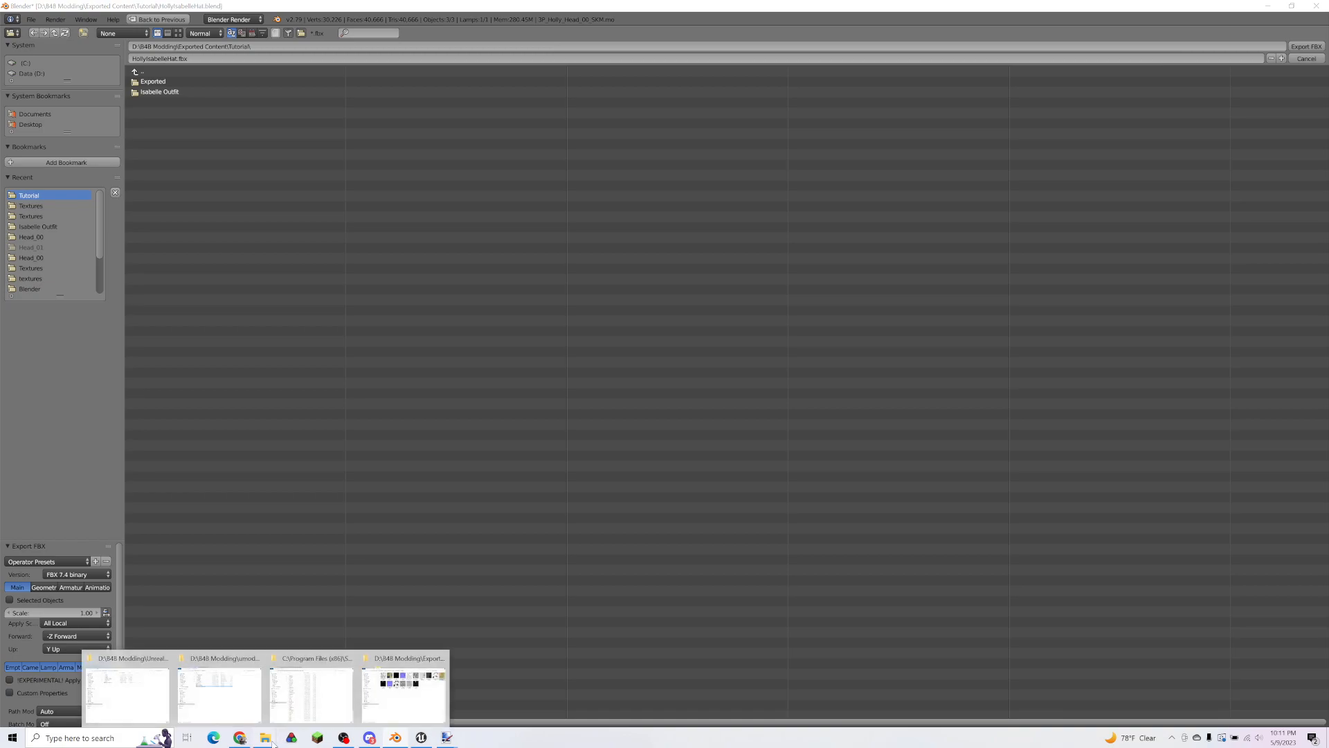
{"action": "mouse_move", "coordinate": [400, 695]}
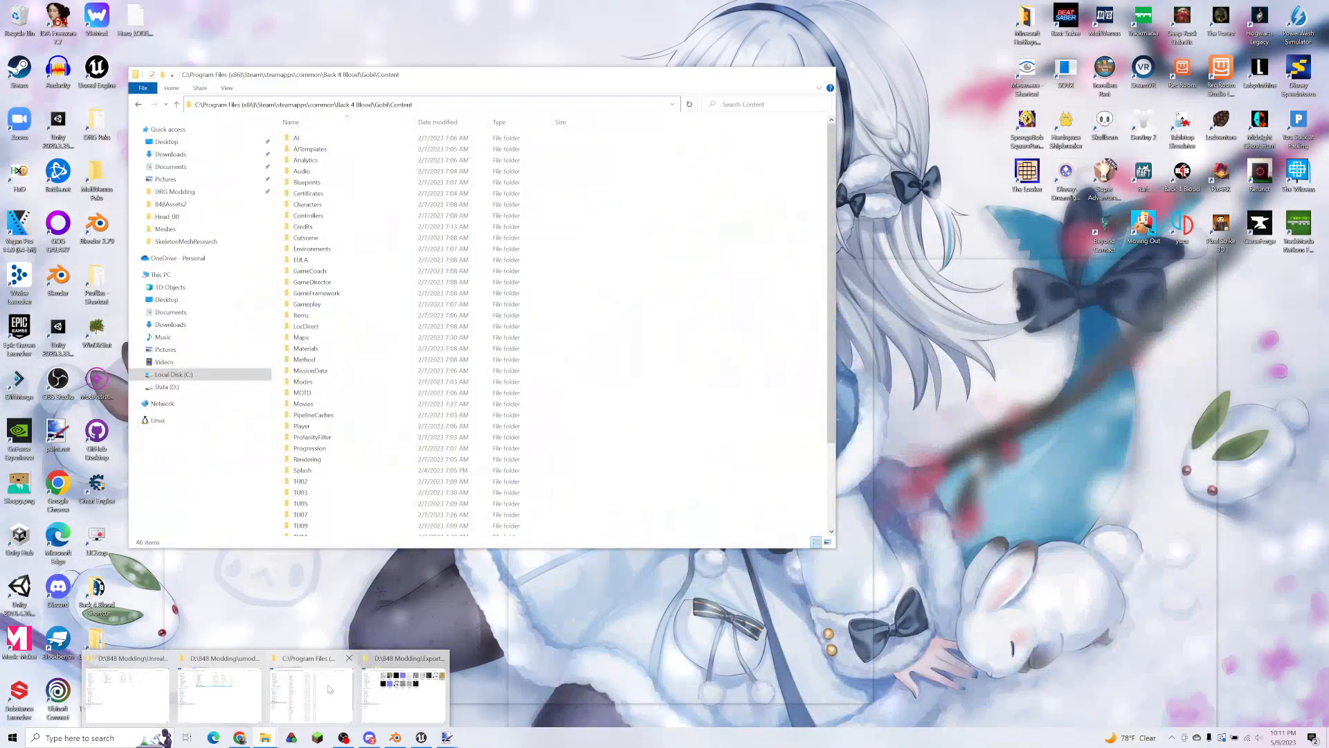
{"action": "mouse_move", "coordinate": [180, 681]}
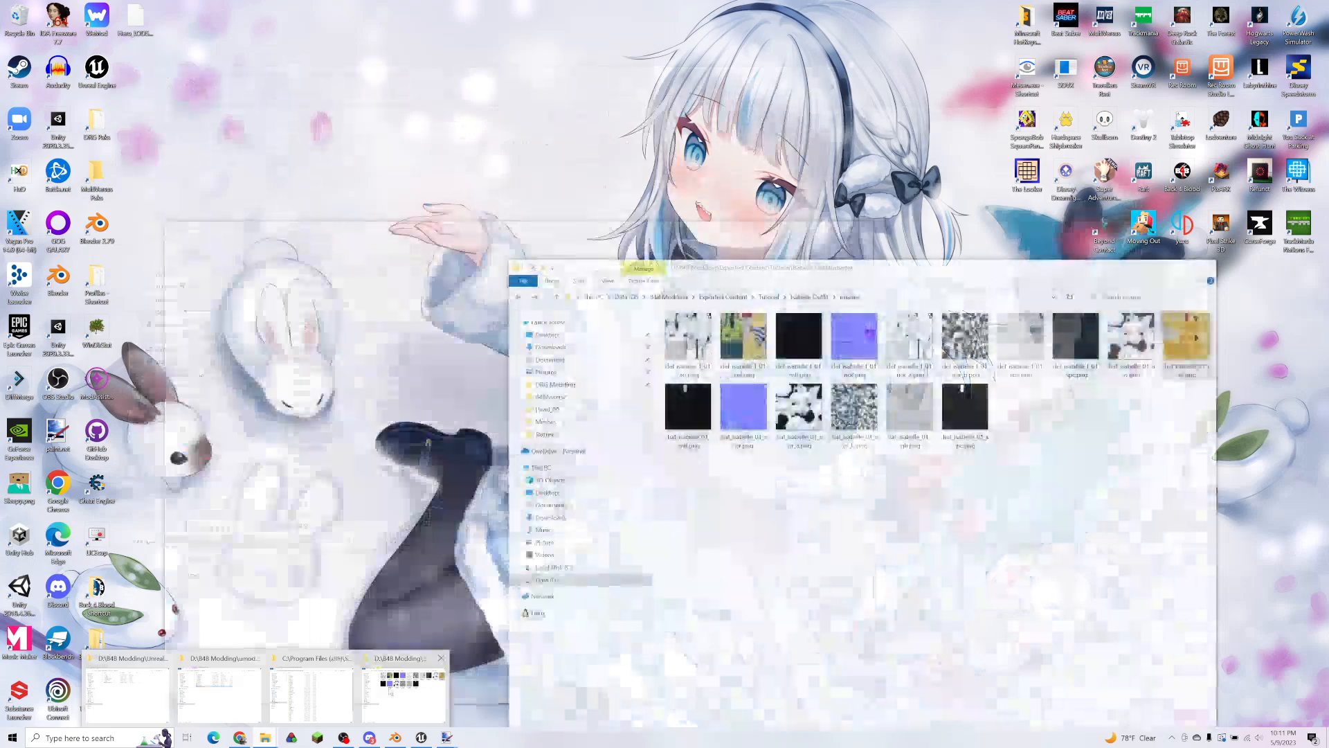
{"action": "left_click", "coordinate": [403, 695]}
{"action": "left_click", "coordinate": [725, 299]}
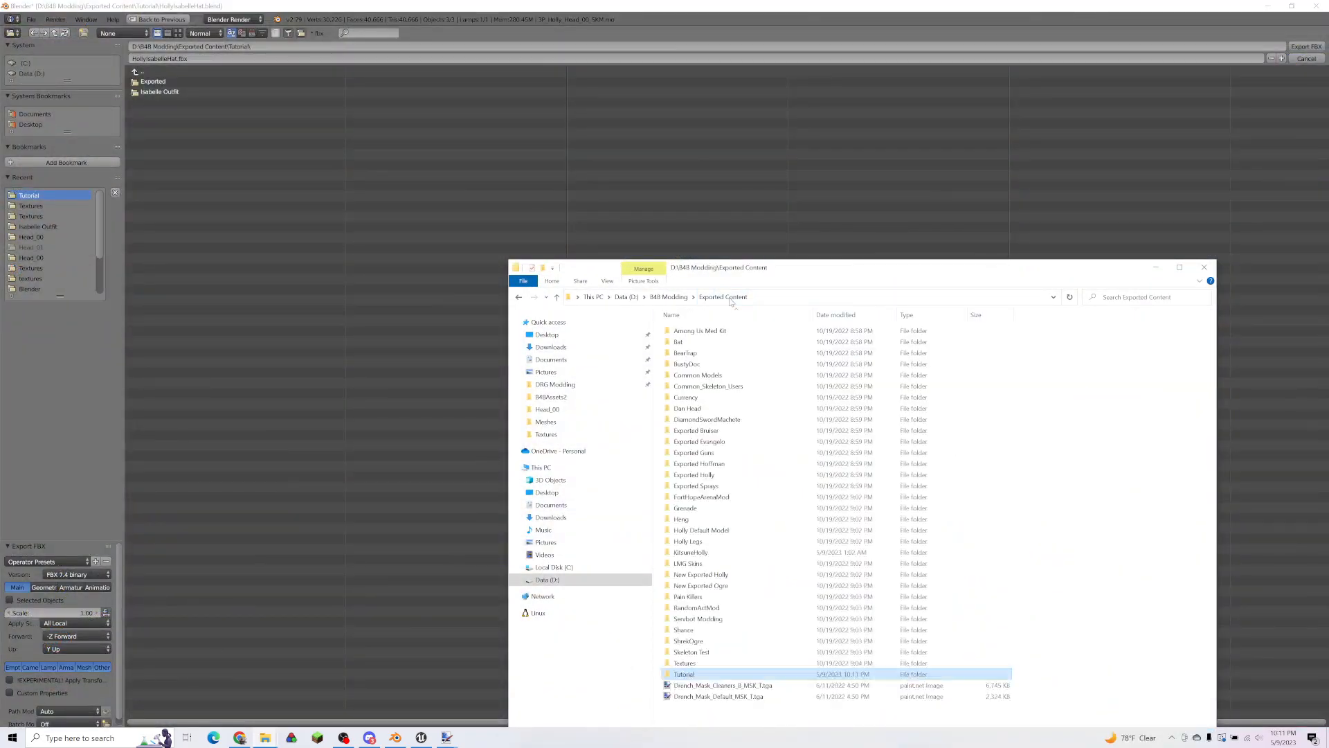
{"action": "double_click", "coordinate": [685, 674]}
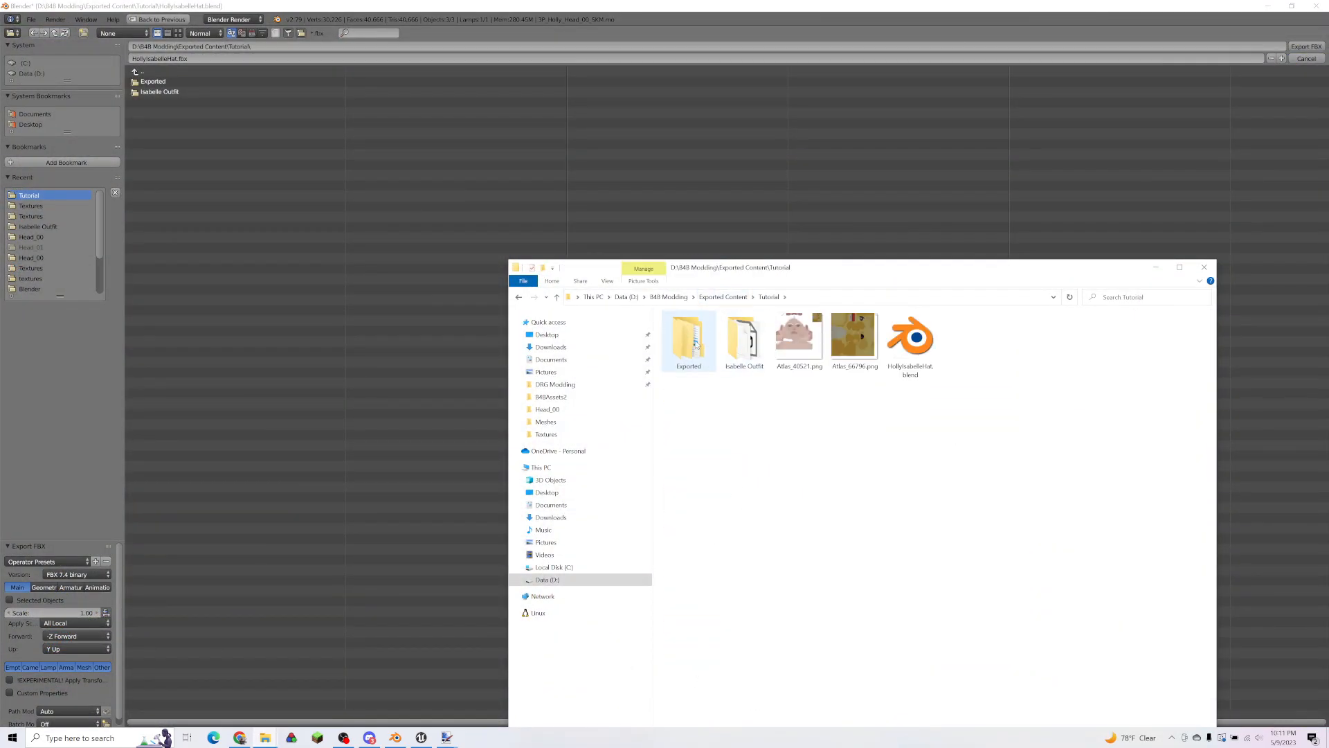
Step: Open the original head's folder, Exported\Characters\Heroes\Holly\Meshes\Base\Heads\Head_00
{"action": "double_click", "coordinate": [700, 363]}
{"action": "left_click_drag", "start_coordinate": [877, 272], "coordinate": [882, 196]}
{"action": "double_click", "coordinate": [725, 256]}
{"action": "double_click", "coordinate": [720, 258]}
{"action": "double_click", "coordinate": [717, 258]}
{"action": "double_click", "coordinate": [716, 259]}
{"action": "left_click", "coordinate": [717, 258]}
{"action": "double_click", "coordinate": [716, 259]}
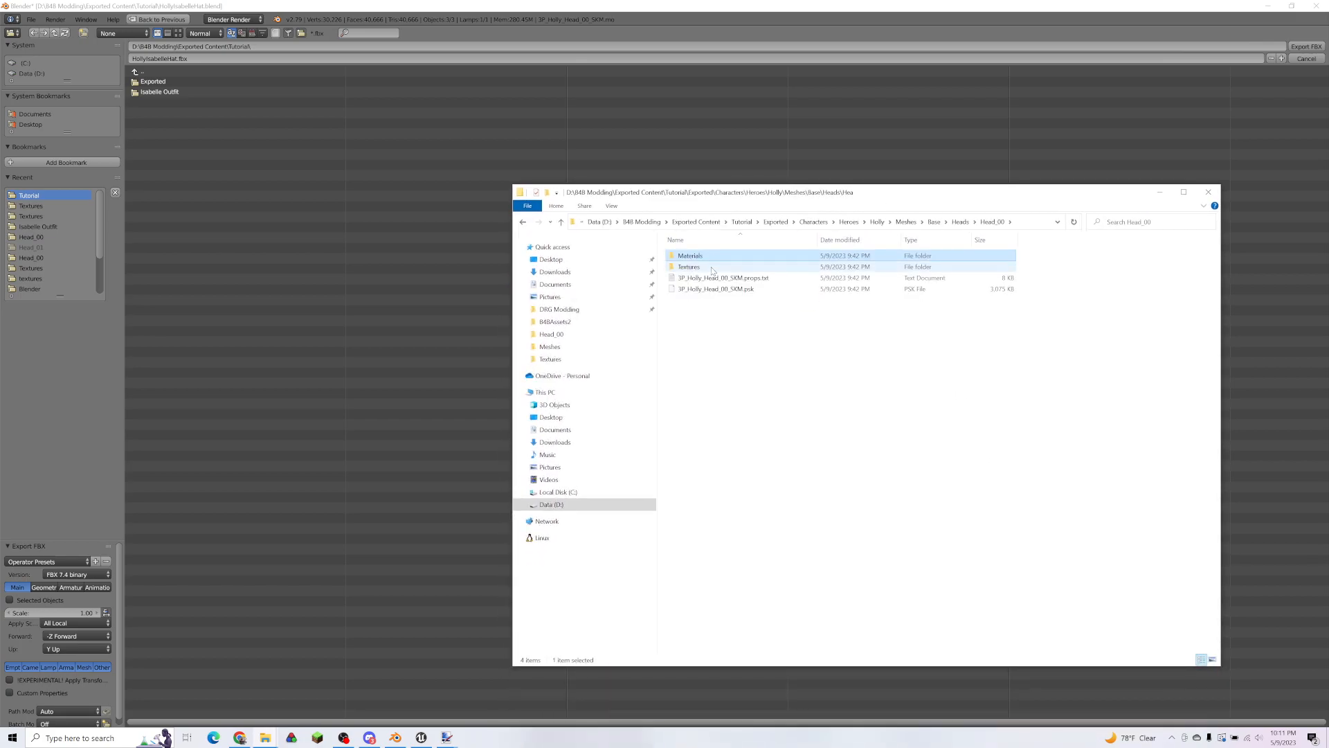
Step: Copy the base name of the Holly head PSK file and name the Blender FBX export 3P_Holly_Head_00_SKM.fbx
{"action": "left_click", "coordinate": [720, 290]}
{"action": "right_click", "coordinate": [721, 290]}
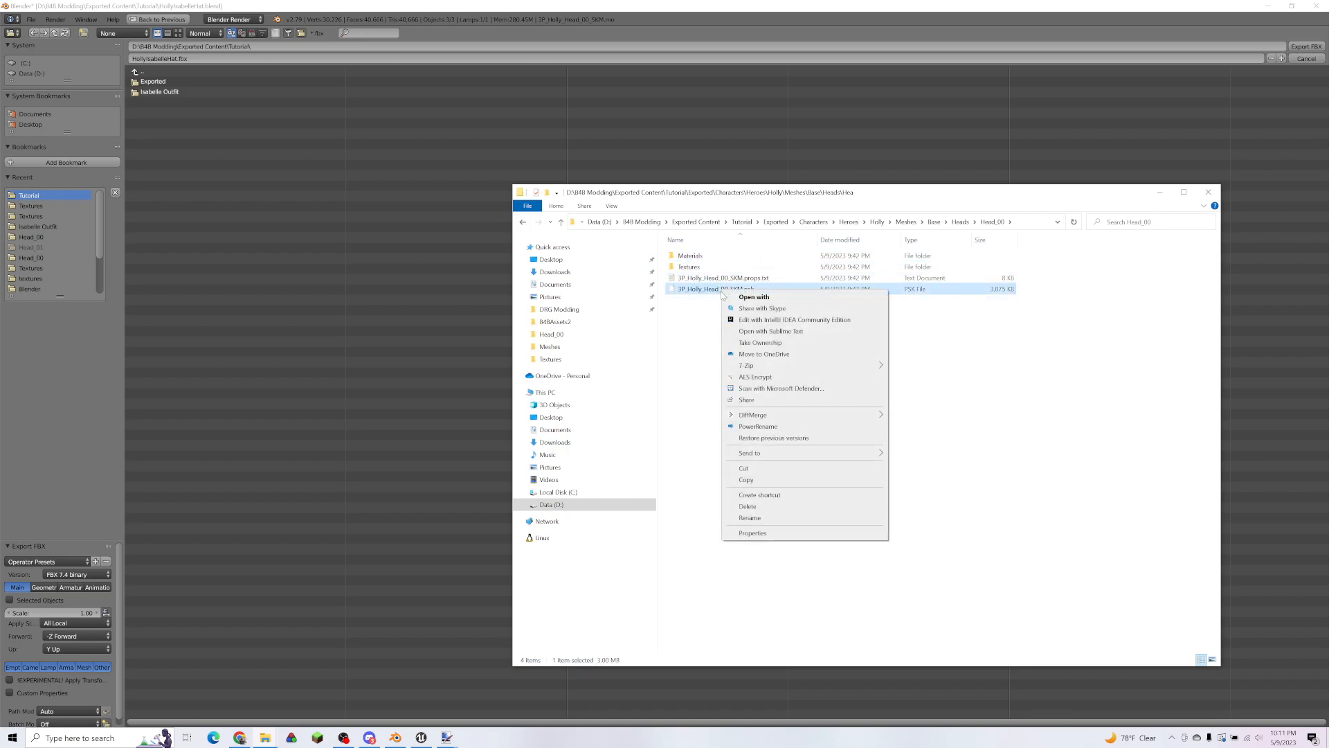
{"action": "left_click", "coordinate": [750, 518]}
{"action": "left_click", "coordinate": [871, 374]}
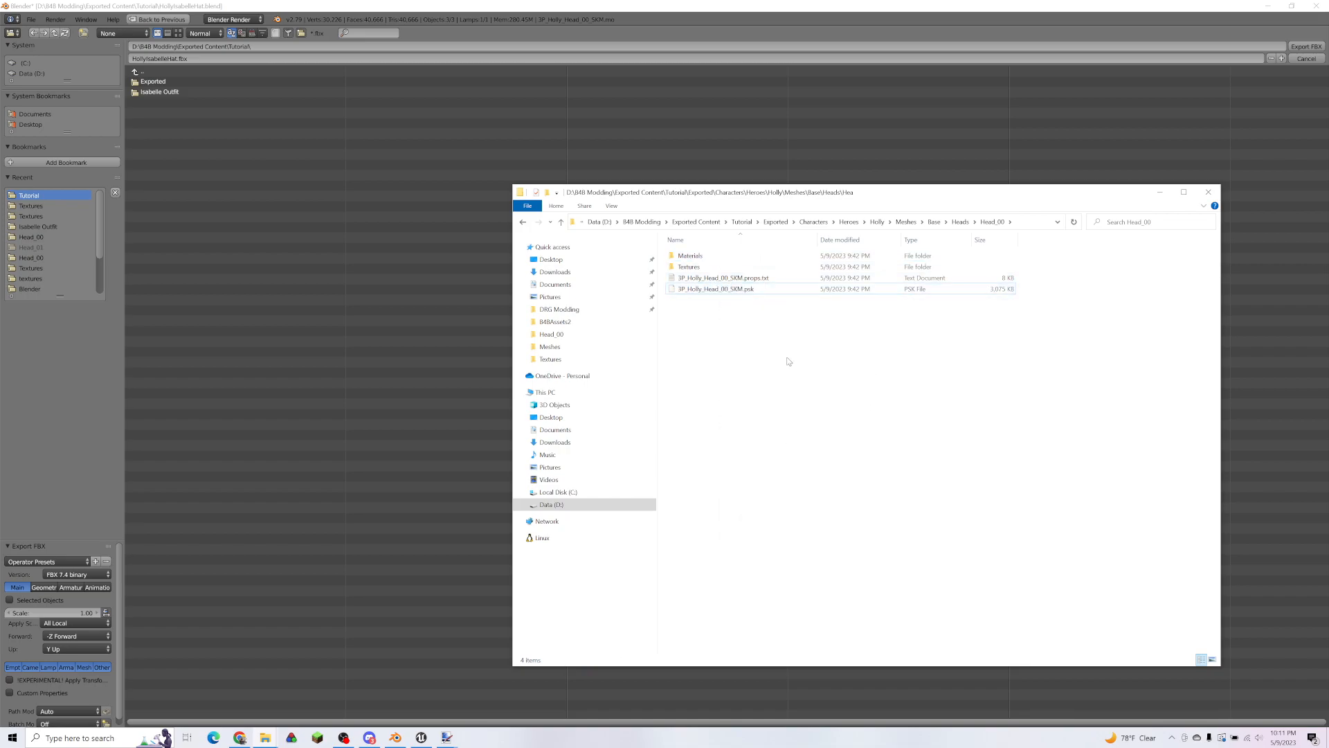
{"action": "left_click", "coordinate": [180, 60]}
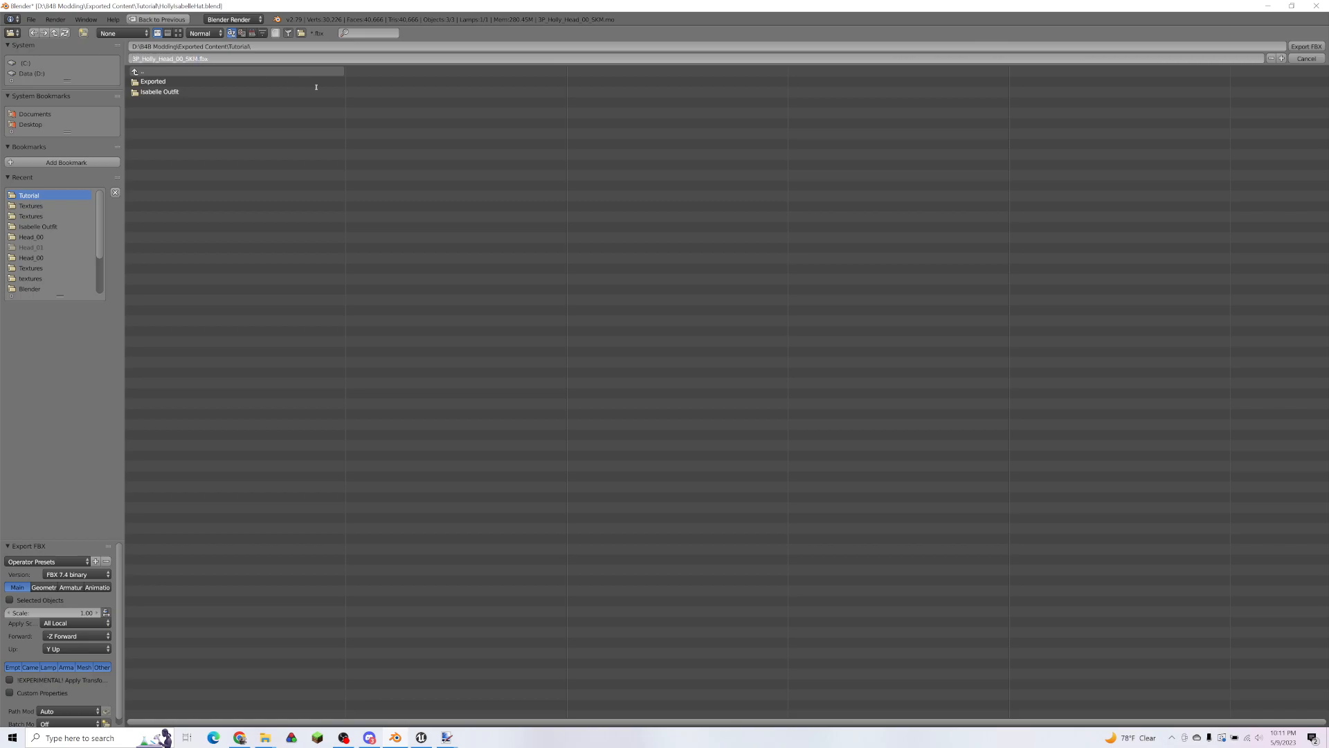
{"action": "left_click", "coordinate": [287, 161]}
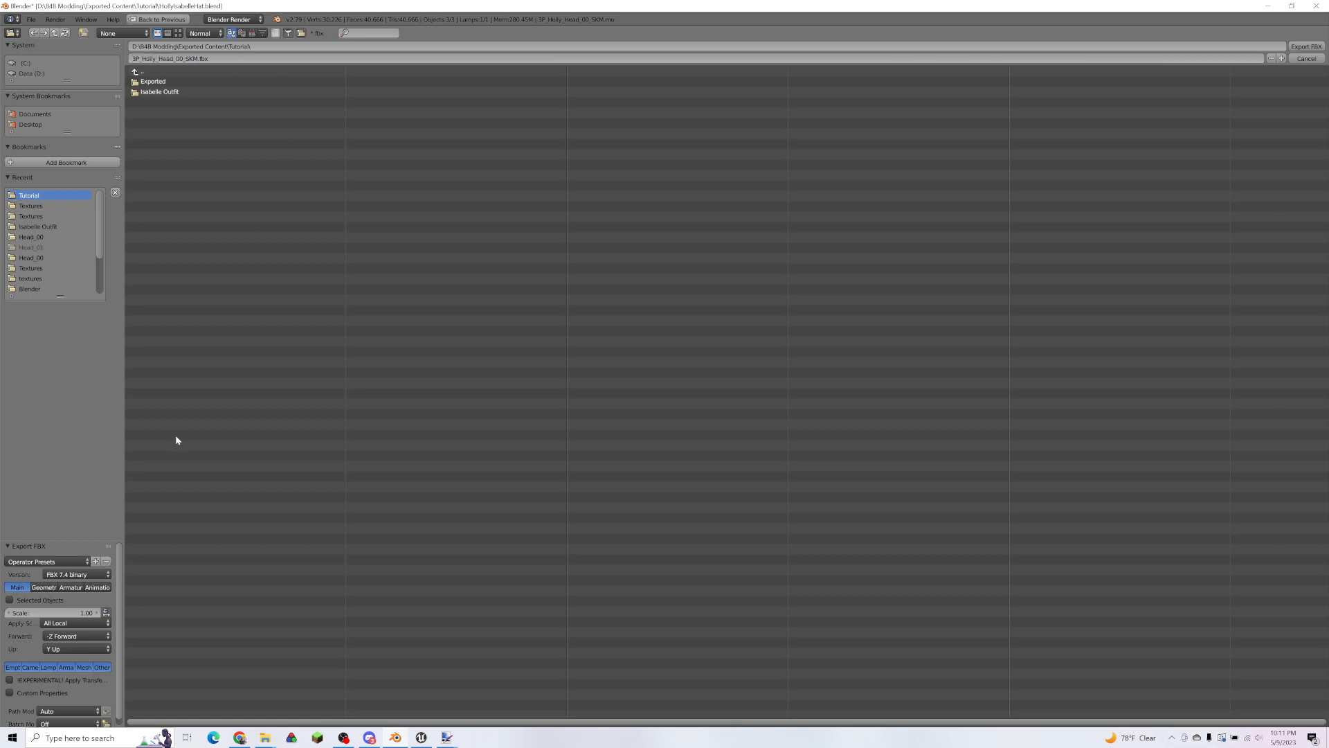
Step: Set the FBX export scale to 0.01 and check the armature export options
{"action": "left_click", "coordinate": [72, 612]}
{"action": "key", "text": "Return"}
{"action": "left_click", "coordinate": [76, 589]}
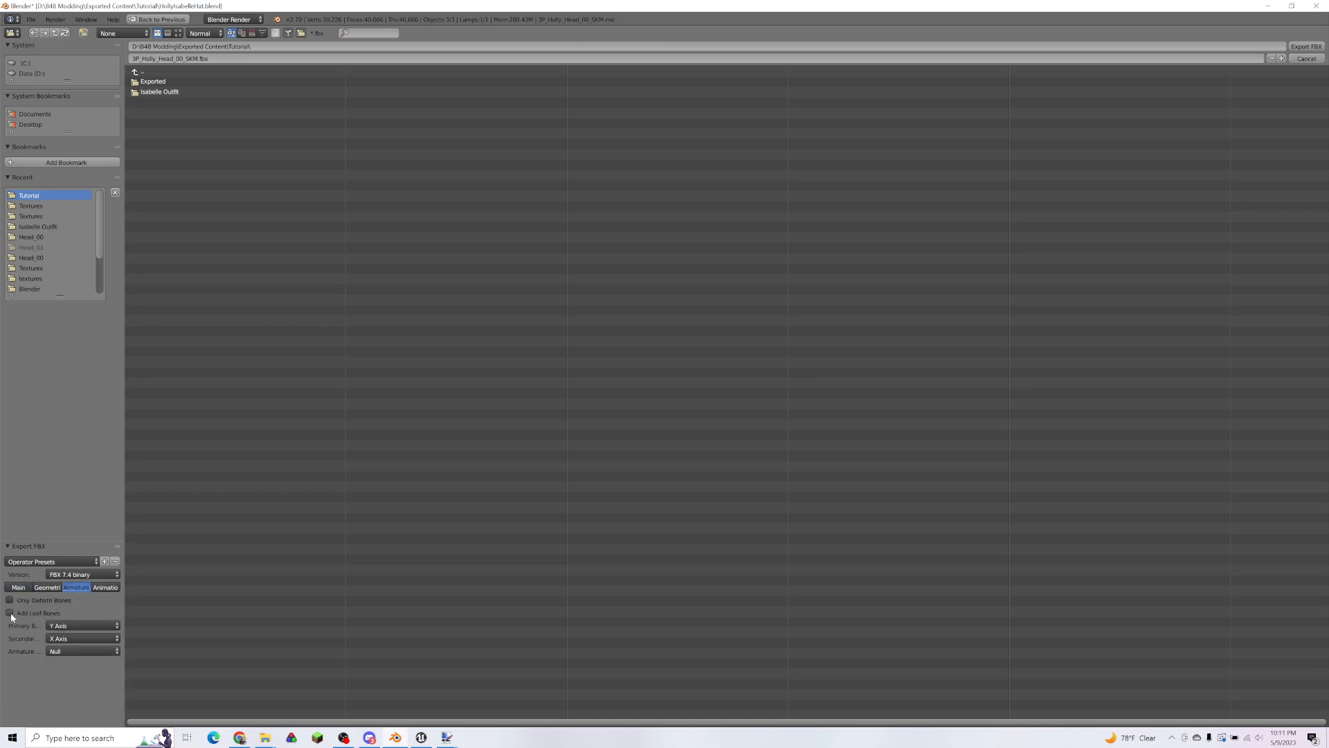
{"action": "left_click", "coordinate": [19, 590]}
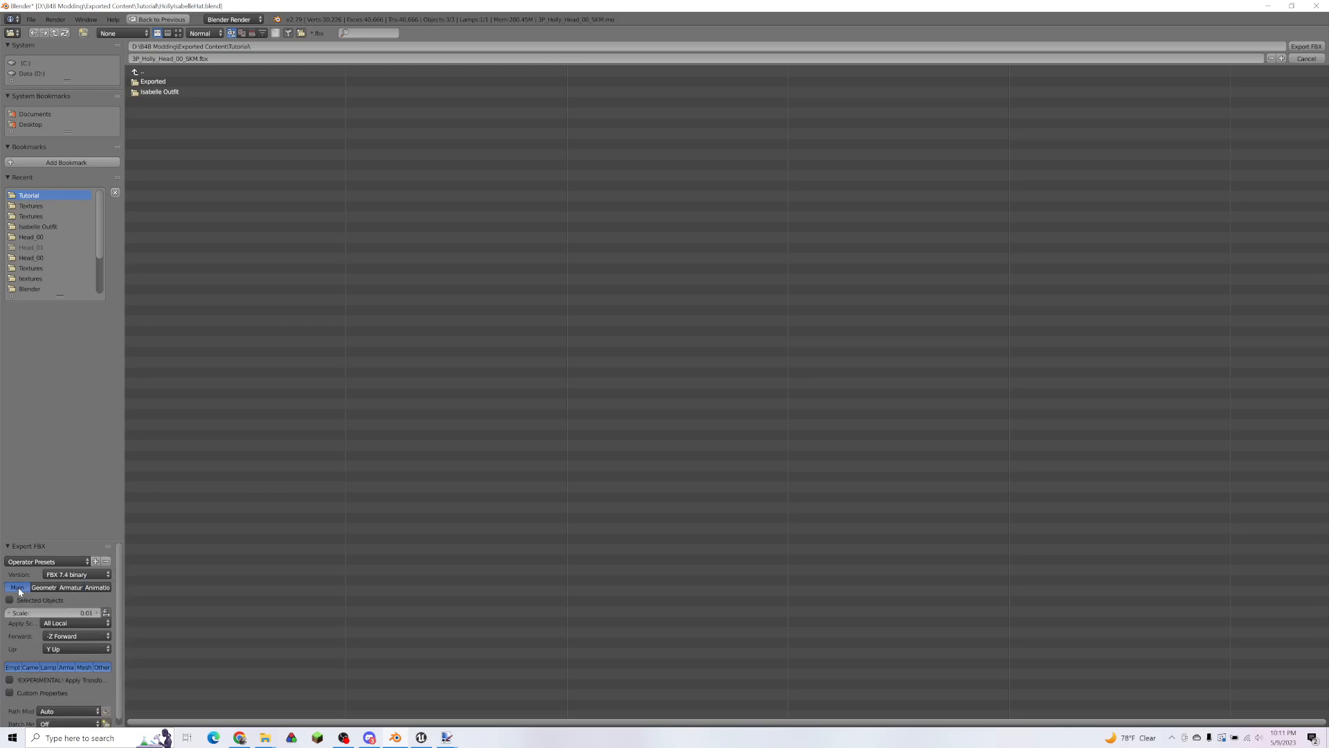
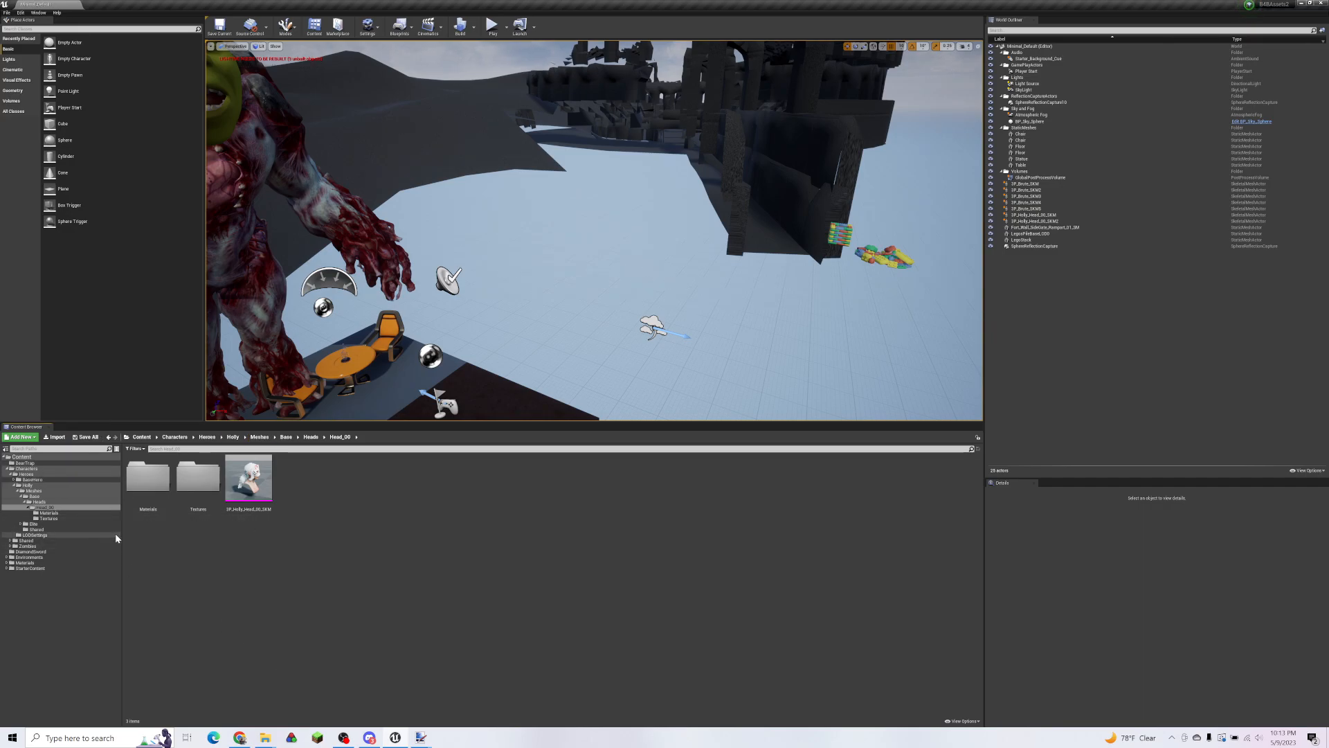
Step: Switch to File Explorer and examine the hair and hero head master materials in Exported\Materials\Masters
{"action": "mouse_move", "coordinate": [265, 738]}
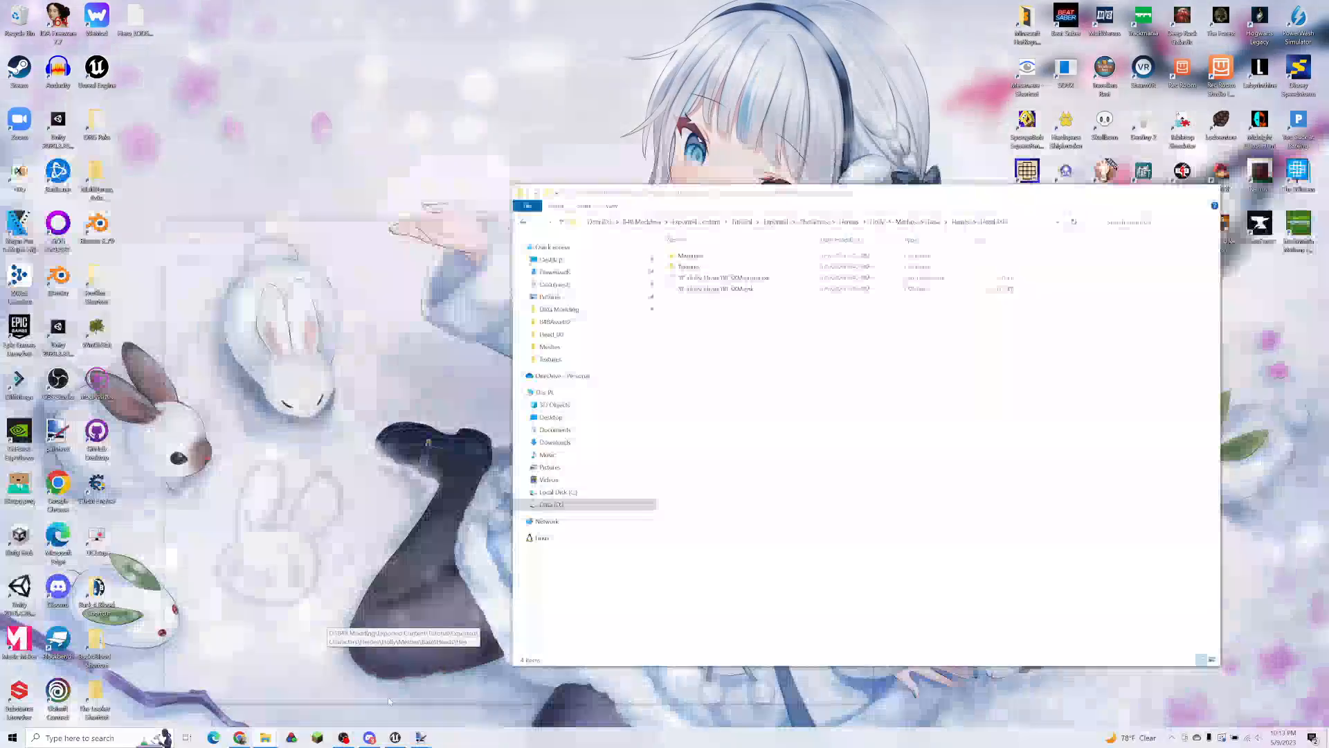
{"action": "left_click", "coordinate": [390, 701]}
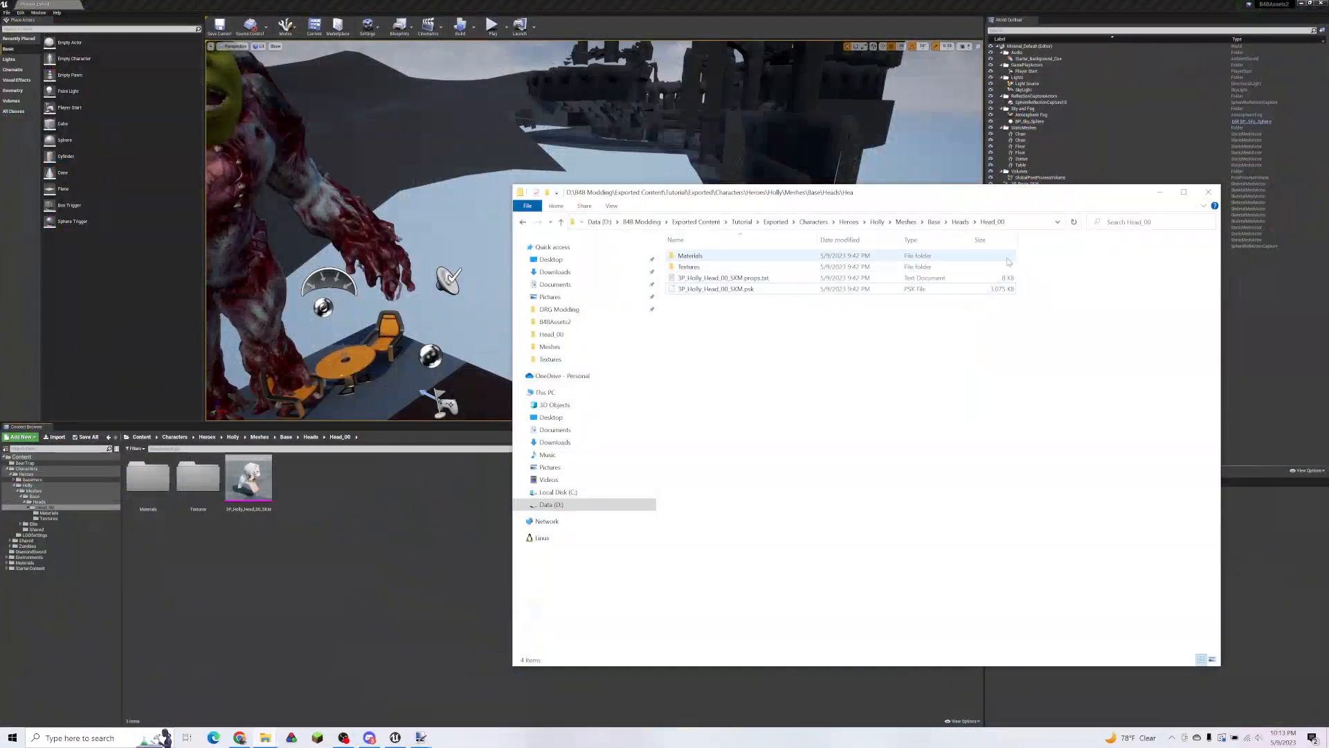
{"action": "left_click", "coordinate": [775, 222]}
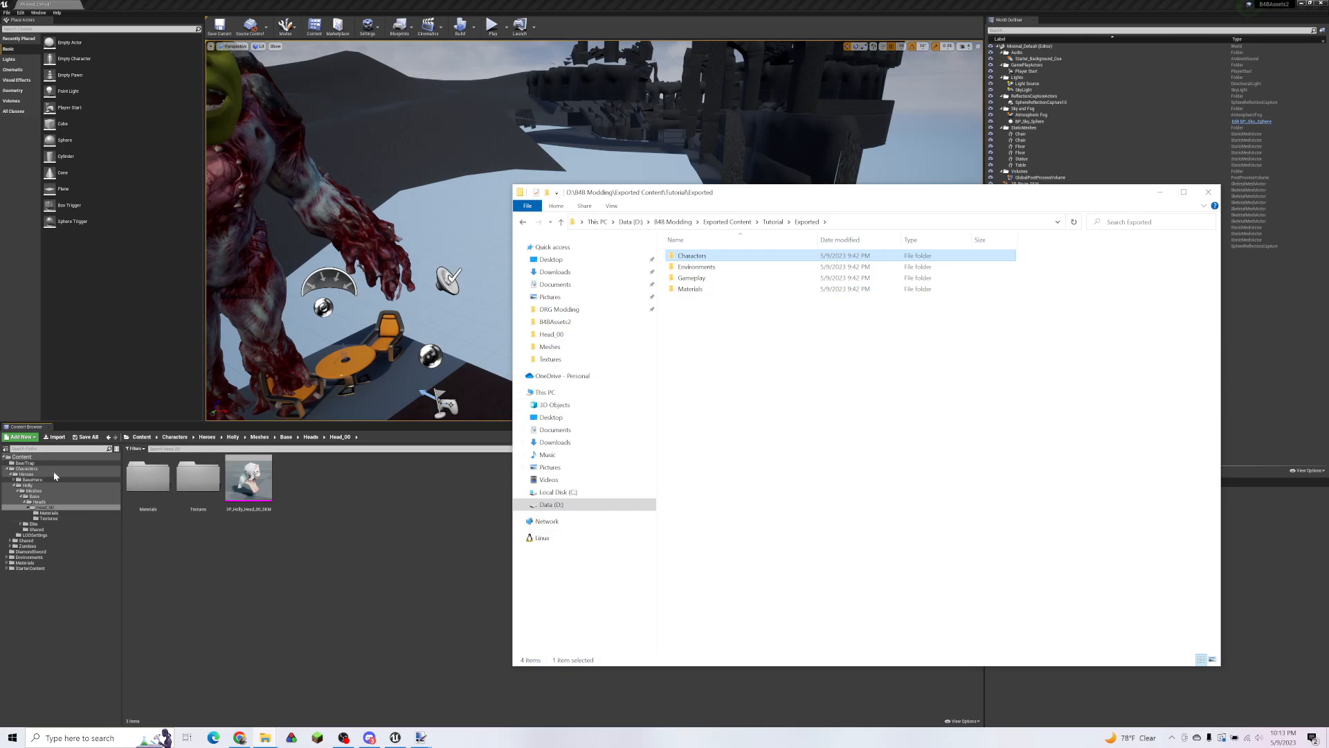
{"action": "double_click", "coordinate": [717, 286]}
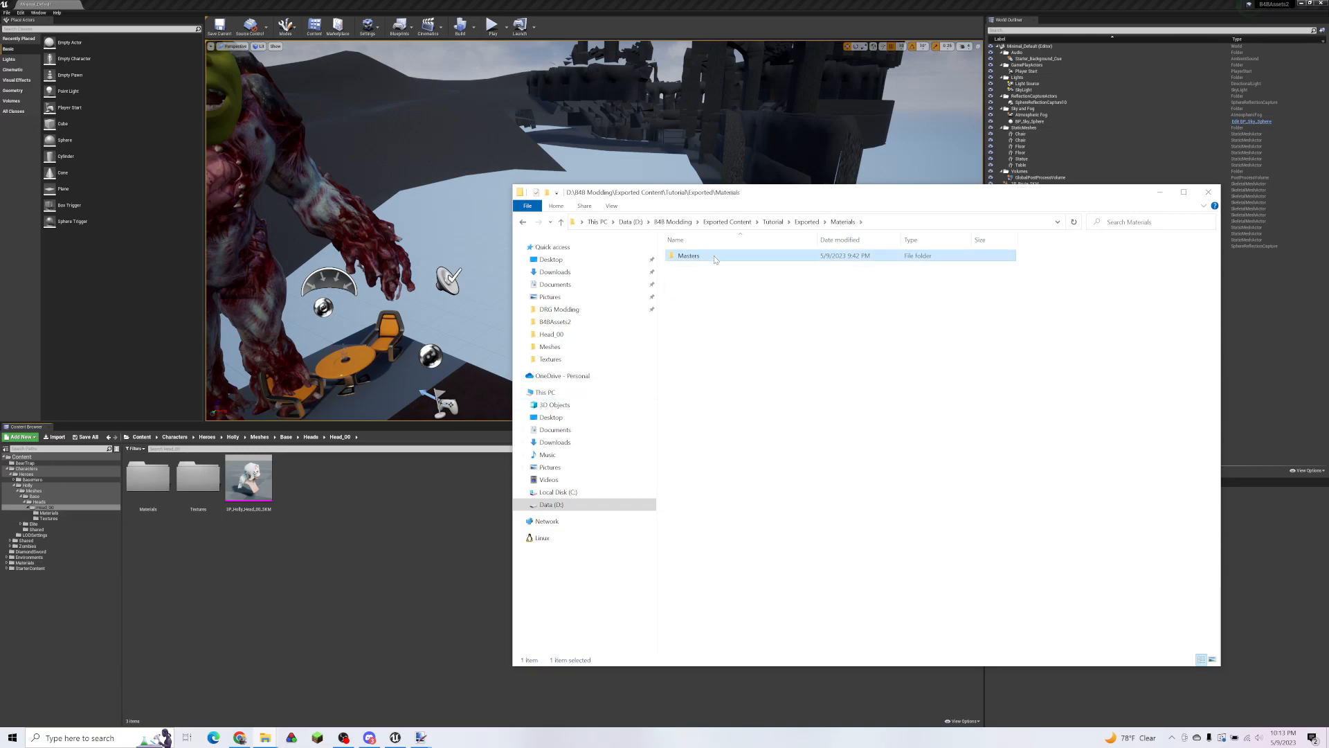
{"action": "double_click", "coordinate": [712, 256]}
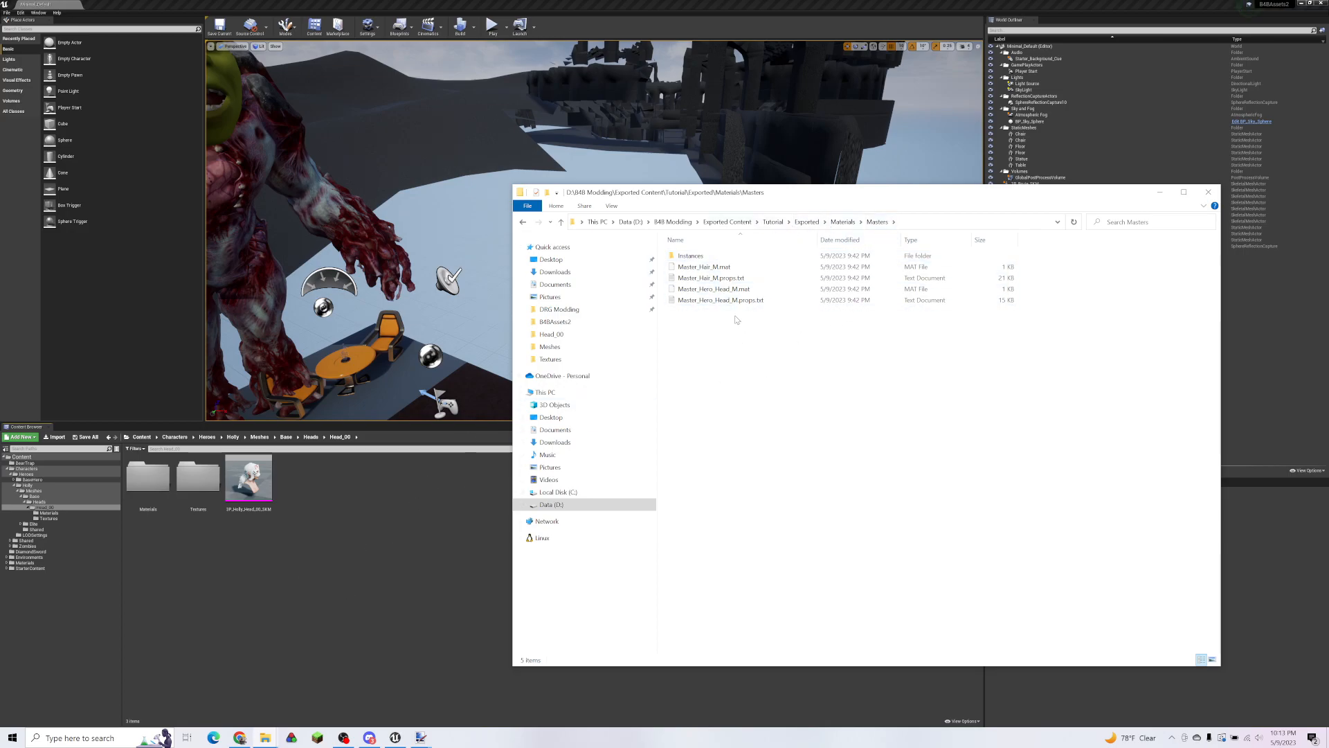
{"action": "left_click", "coordinate": [726, 268]}
{"action": "left_click", "coordinate": [744, 290]}
{"action": "left_click", "coordinate": [740, 267]}
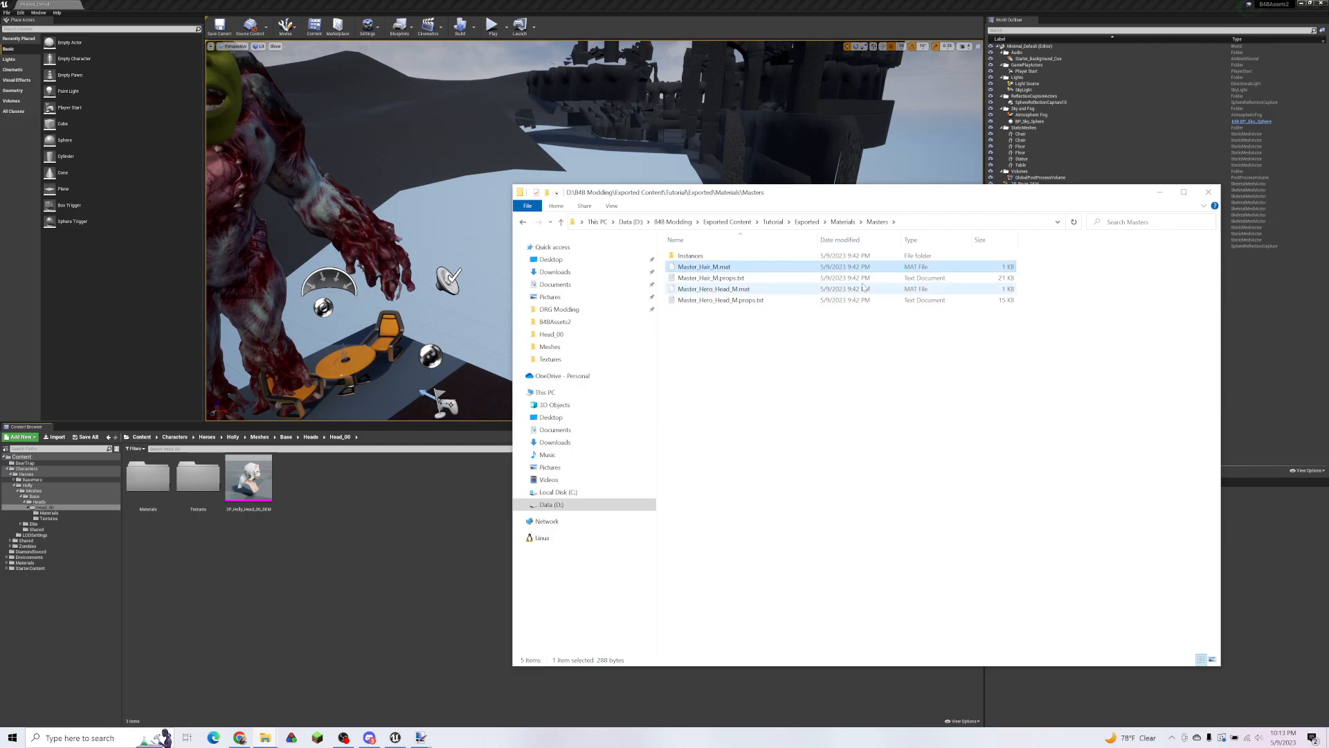
{"action": "left_click", "coordinate": [732, 427]}
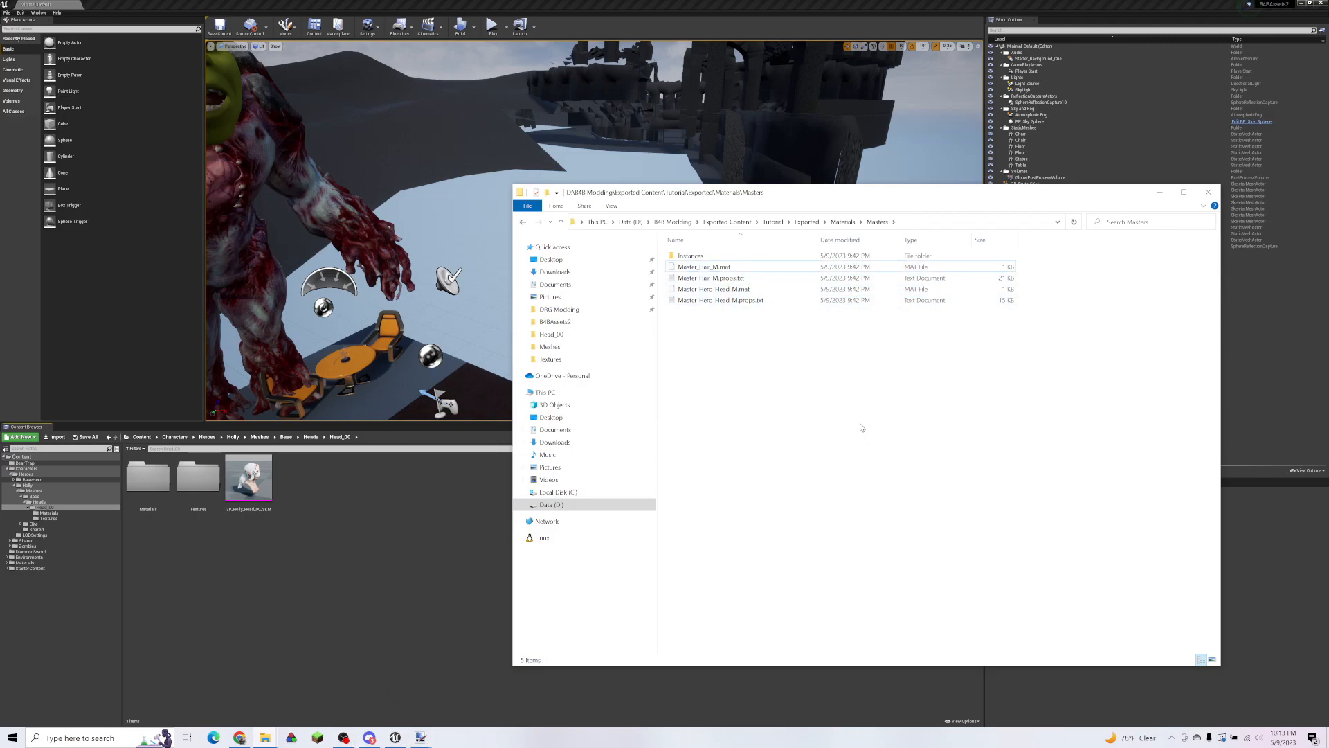
Step: Examine the hero head material instance in Instances\Master_Hero_Head_M and return to the Masters folder
{"action": "double_click", "coordinate": [753, 256]}
{"action": "left_click", "coordinate": [753, 257]}
{"action": "double_click", "coordinate": [753, 256]}
{"action": "left_click", "coordinate": [914, 256]}
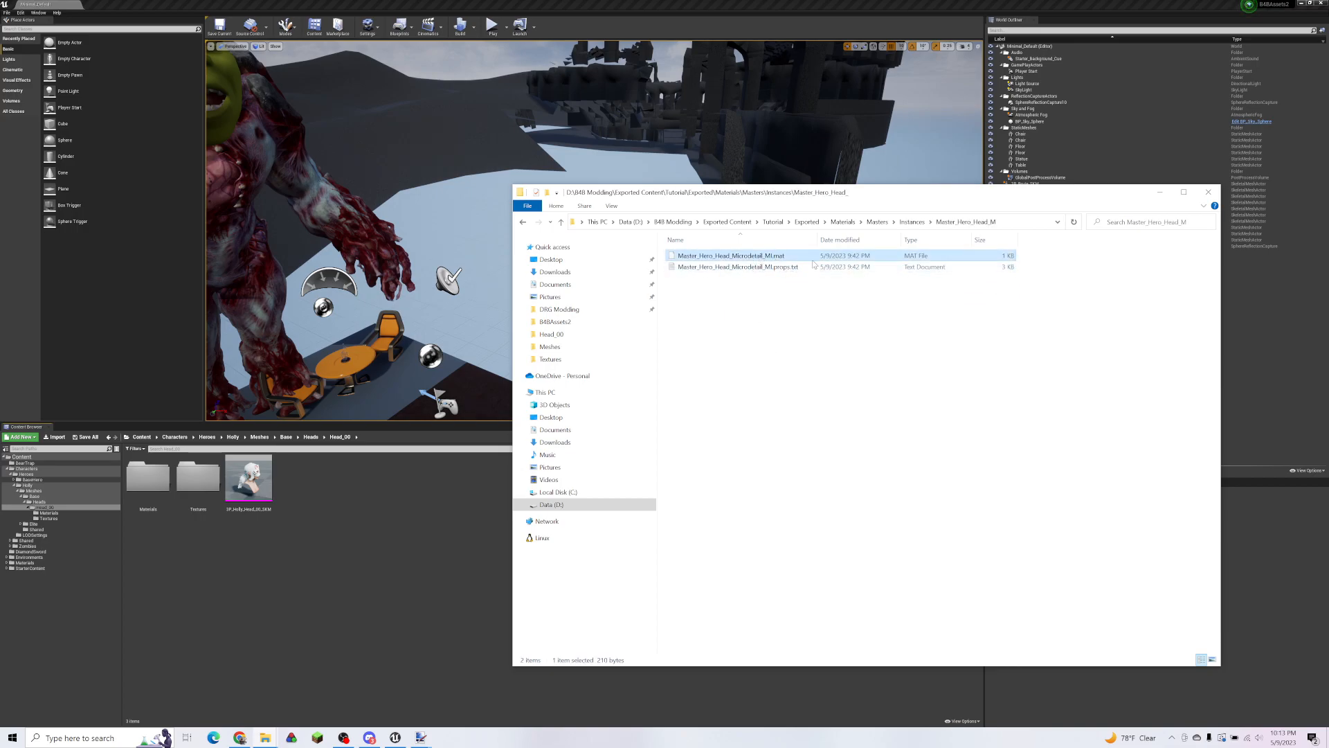
{"action": "left_click", "coordinate": [911, 221]}
{"action": "left_click", "coordinate": [877, 222]}
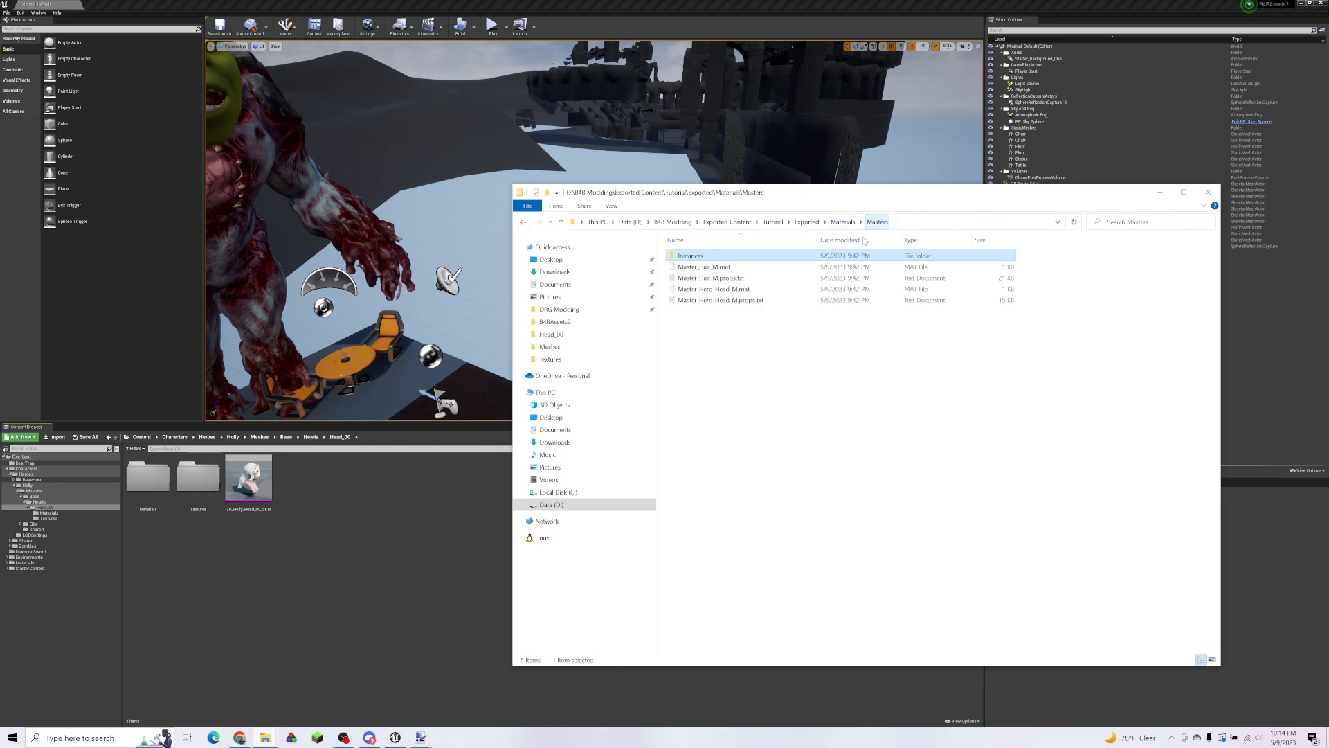
{"action": "left_click", "coordinate": [715, 266]}
Step: Look through the Exported folder's other content and examine the eye materials in Characters\Shared\Eyes\Materials
{"action": "left_click", "coordinate": [807, 222]}
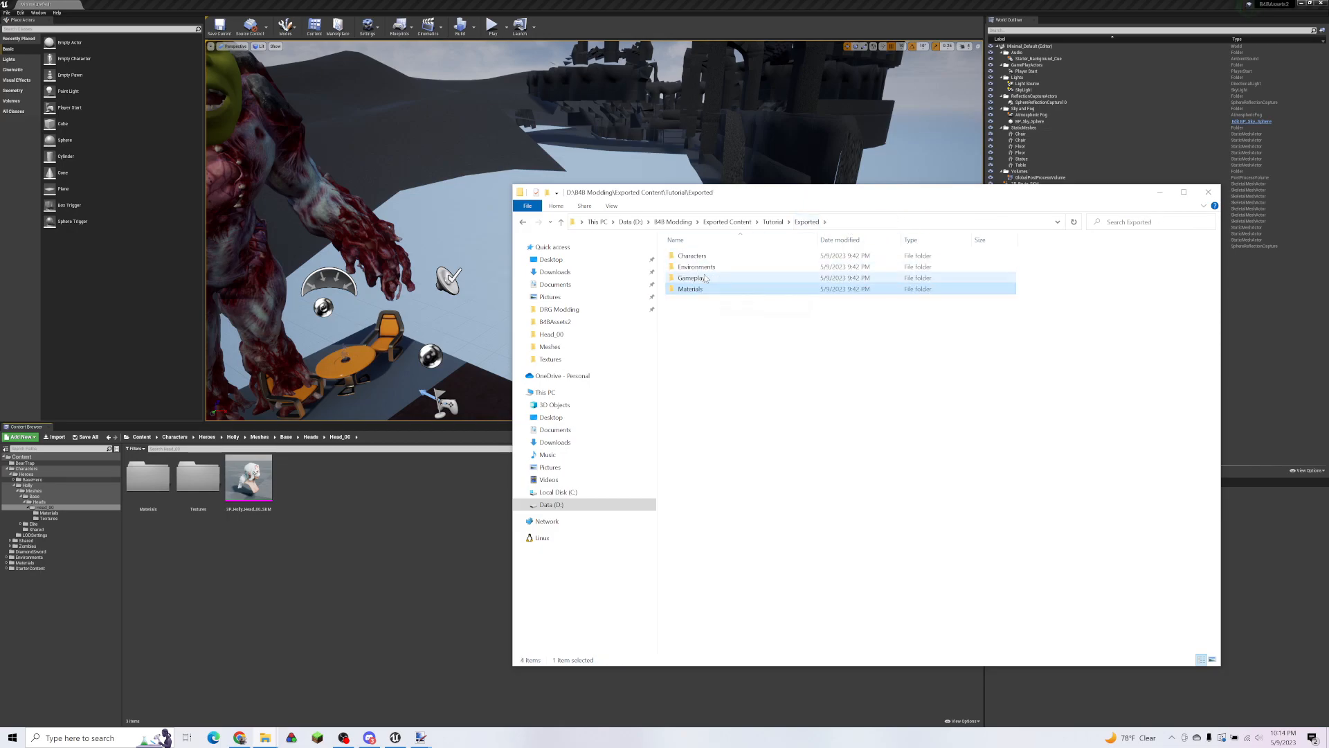
{"action": "double_click", "coordinate": [754, 267]}
{"action": "left_click", "coordinate": [807, 222]}
{"action": "double_click", "coordinate": [714, 256]}
{"action": "double_click", "coordinate": [711, 267]}
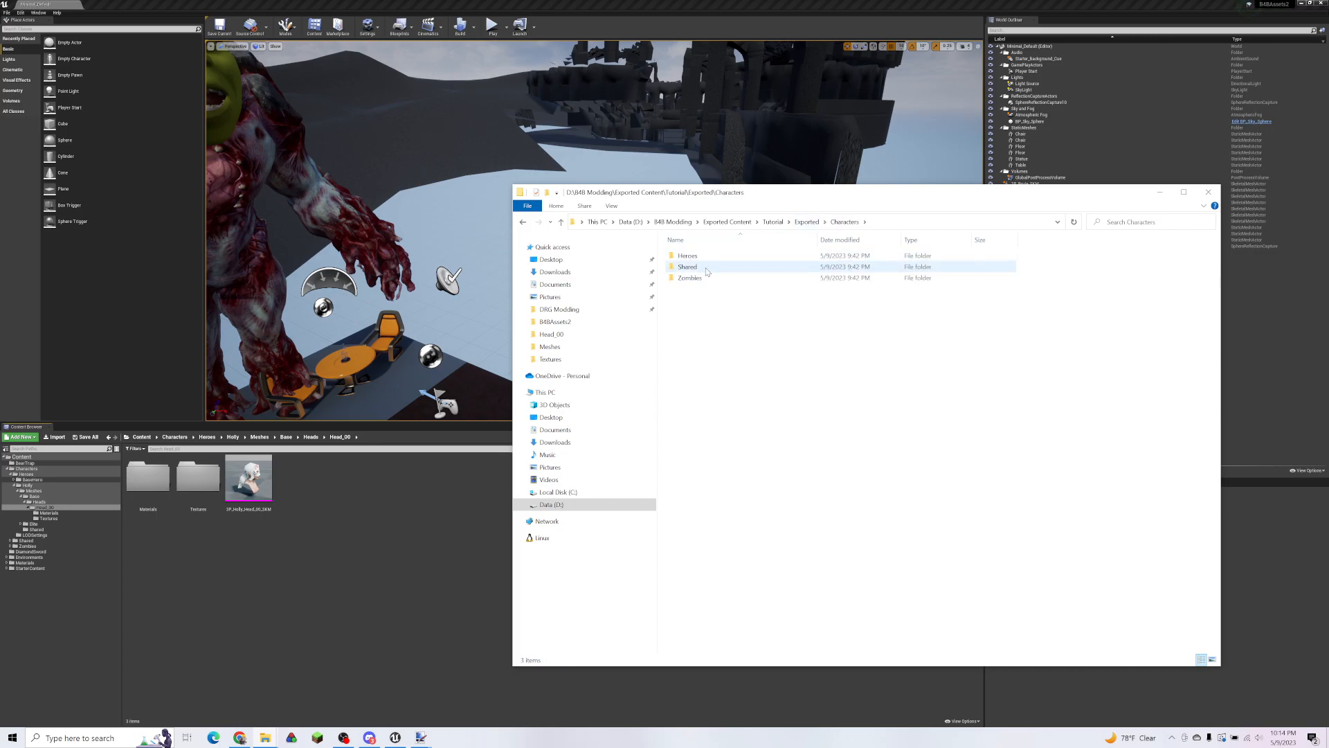
{"action": "double_click", "coordinate": [703, 257]}
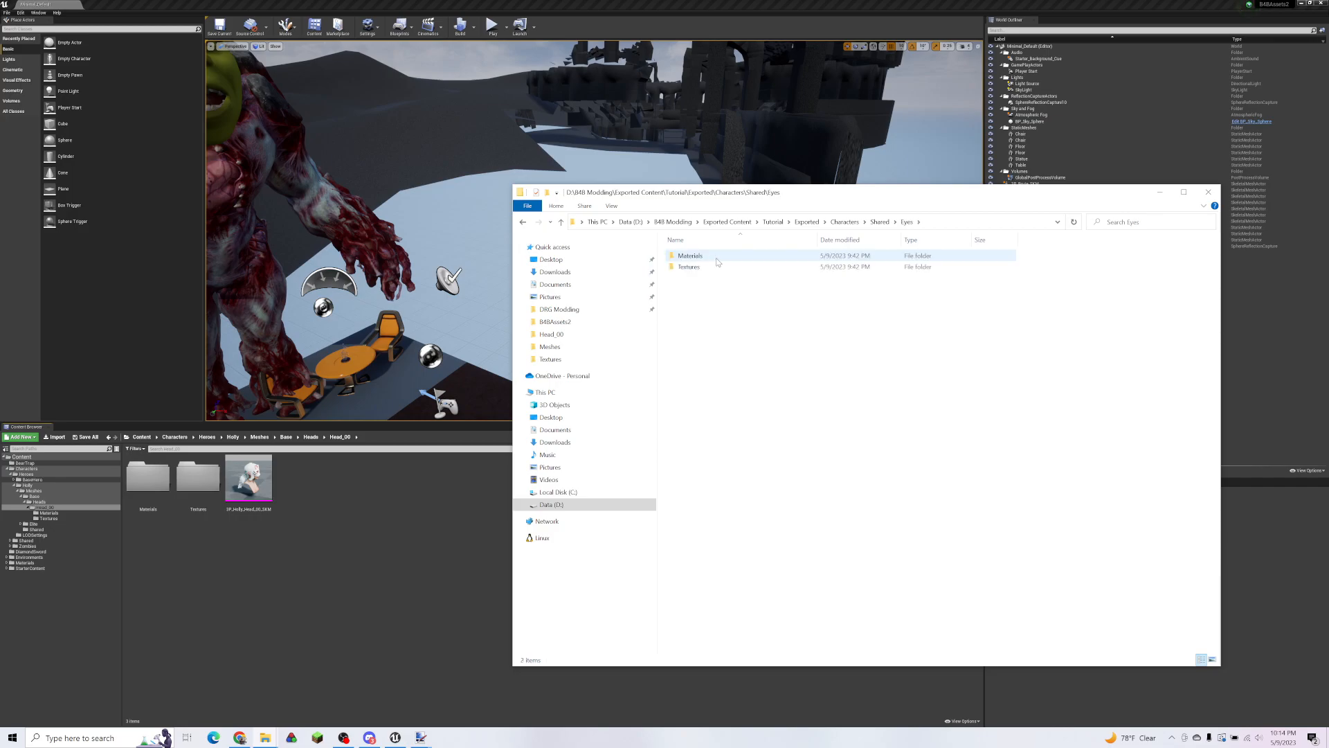
{"action": "double_click", "coordinate": [720, 256]}
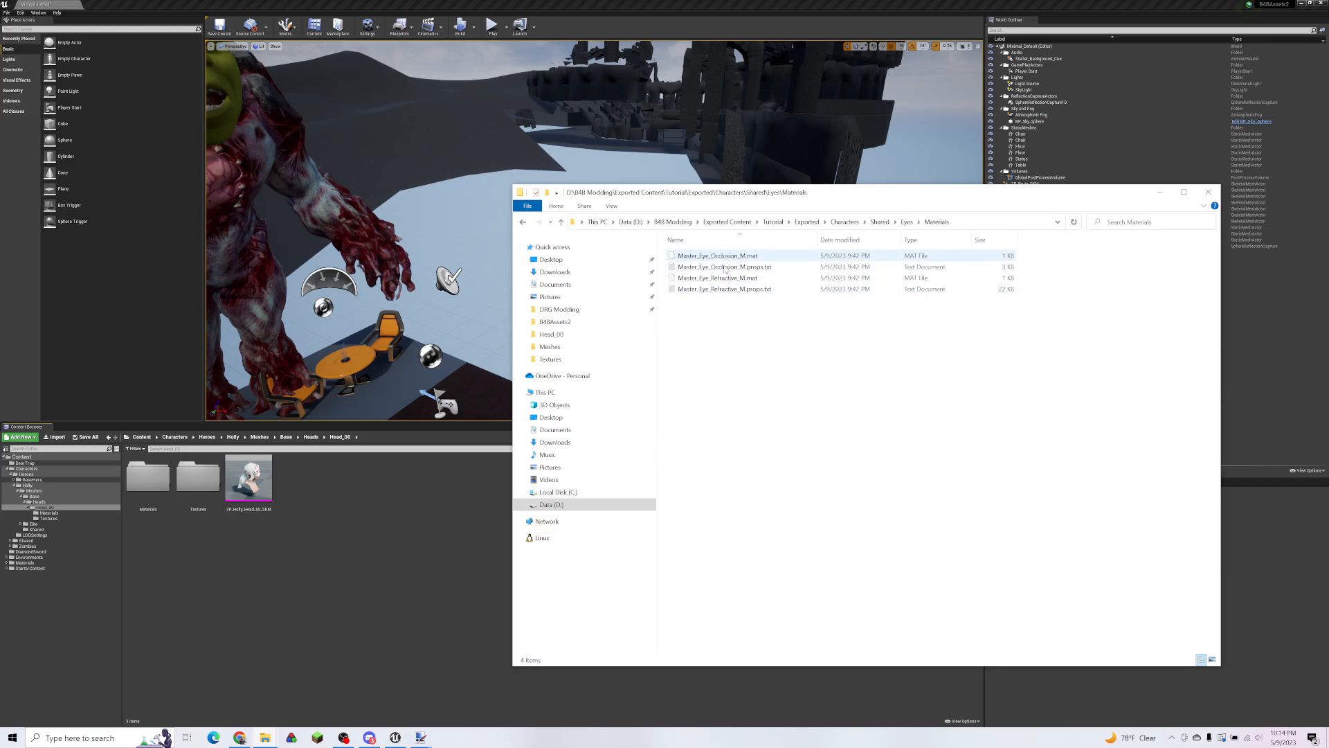
{"action": "left_click", "coordinate": [845, 221]}
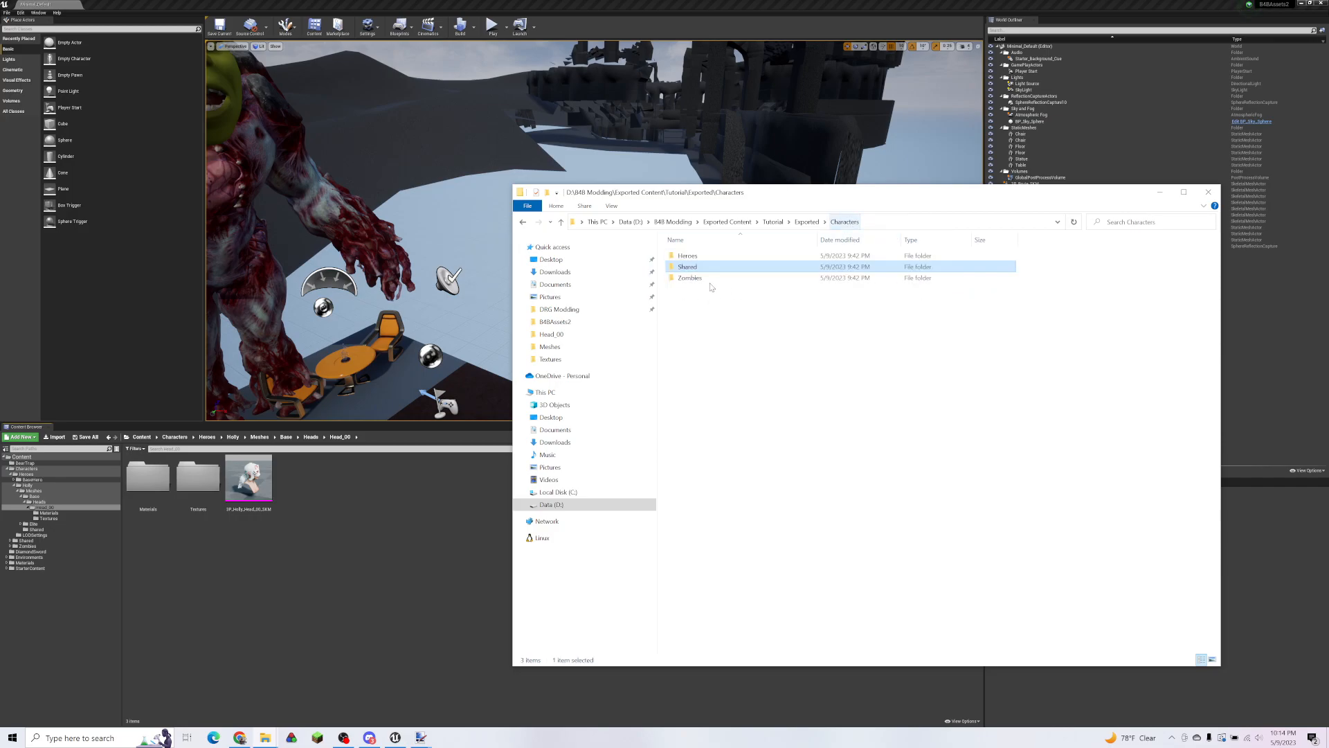
Step: Examine Holly's head materials in Characters\Heroes\Holly\Meshes\Base\Heads\Head_00\Materials
{"action": "double_click", "coordinate": [713, 256]}
{"action": "double_click", "coordinate": [717, 258]}
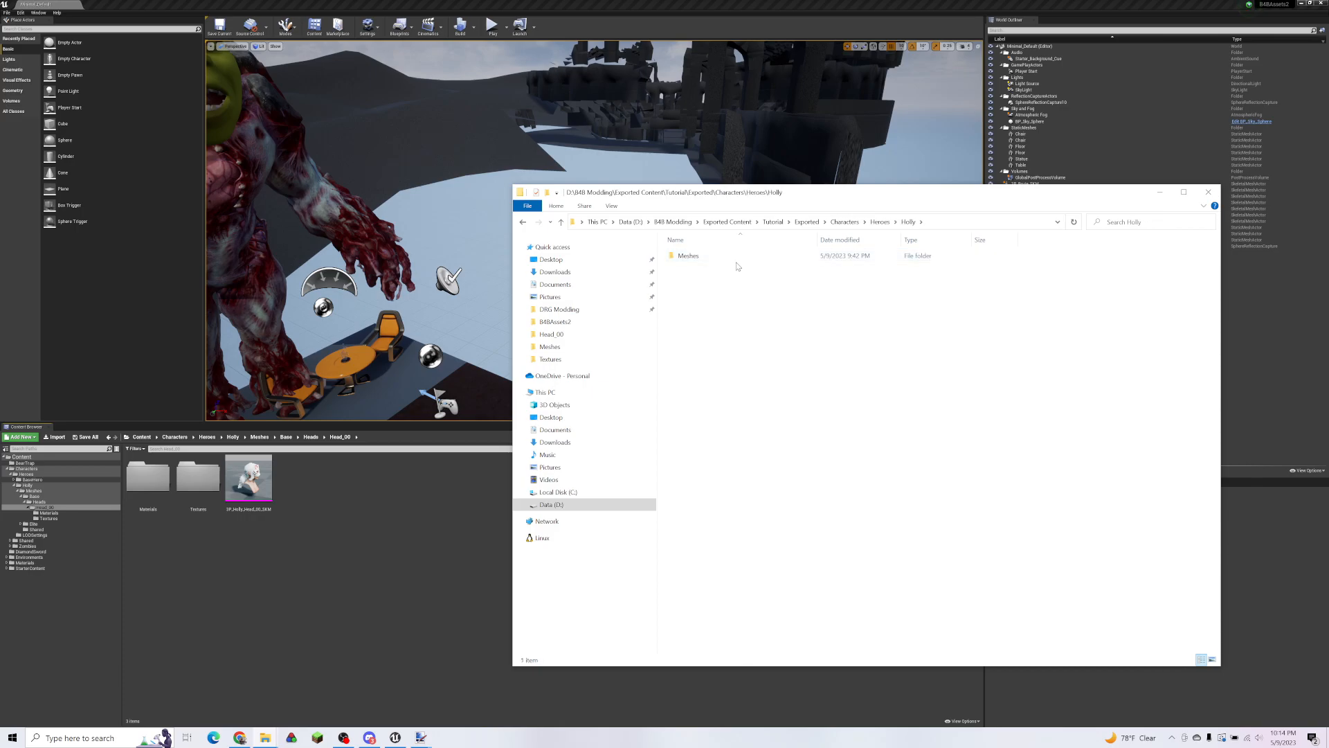
{"action": "double_click", "coordinate": [727, 258]}
{"action": "double_click", "coordinate": [710, 260]}
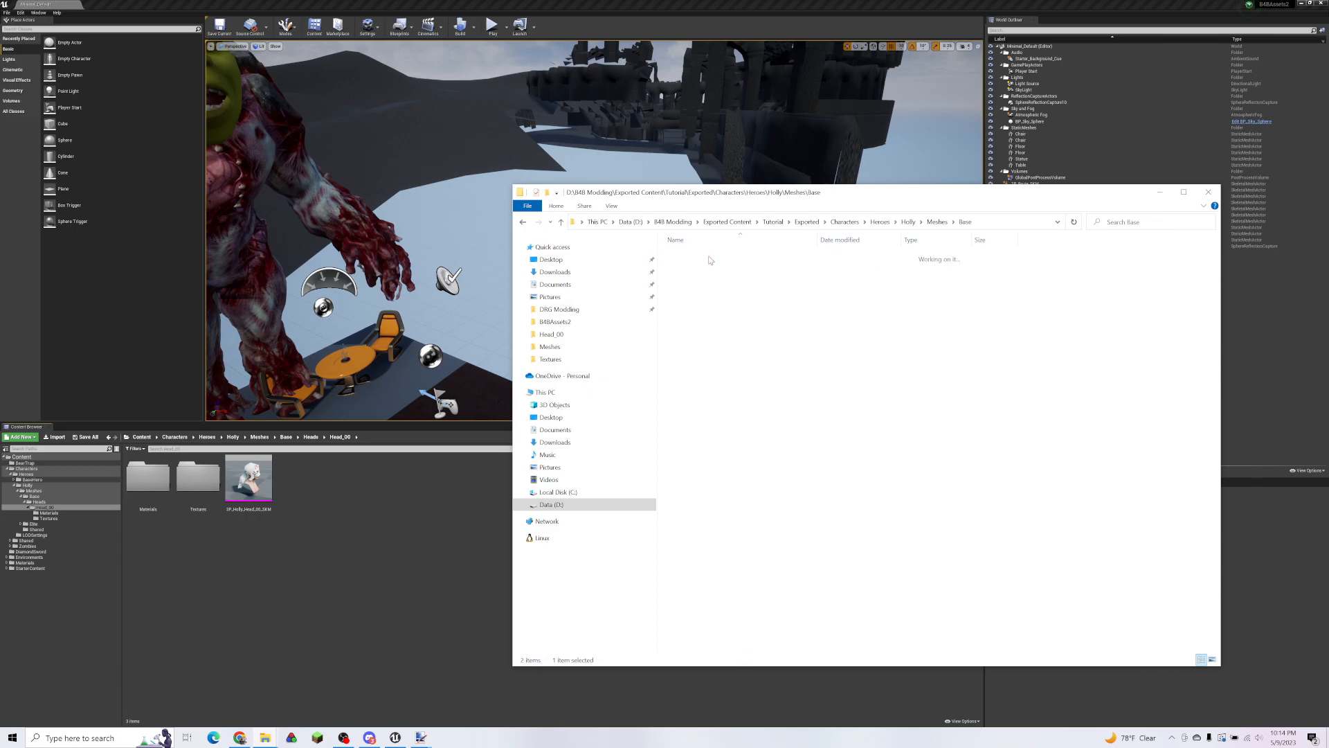
{"action": "double_click", "coordinate": [687, 258]}
{"action": "double_click", "coordinate": [717, 259]}
{"action": "double_click", "coordinate": [713, 257]}
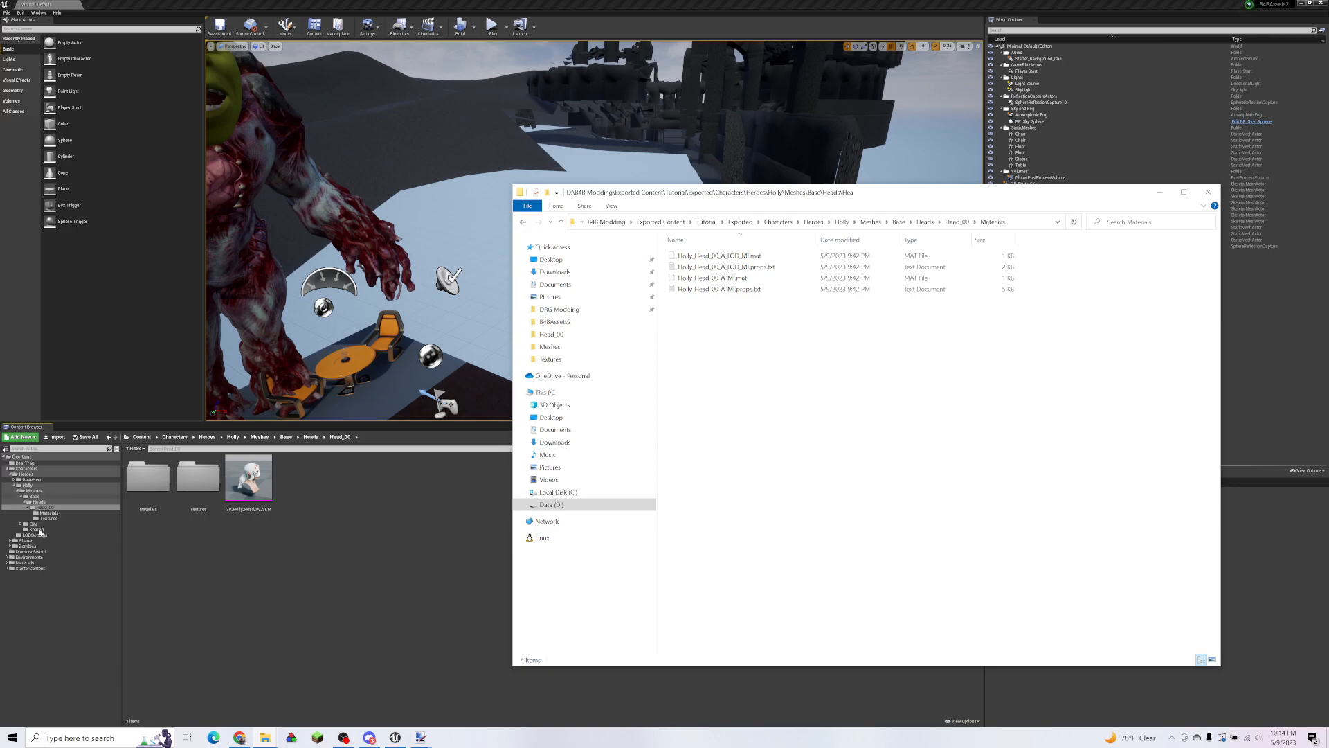
Step: Return to the Tutorial folder in File Explorer and bring 3P_Holly_Head_00_SKM.fbx into the Unreal project's Head_00 folder for import
{"action": "left_click", "coordinate": [1158, 197]}
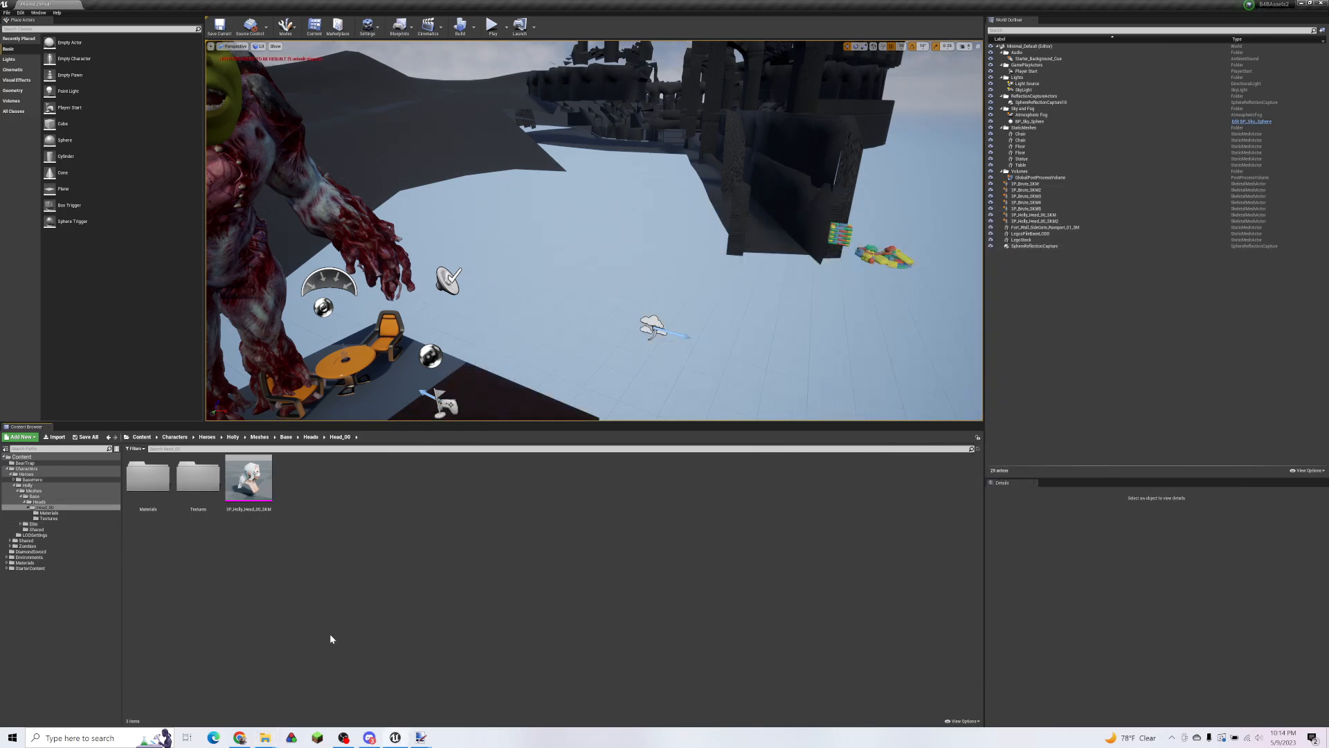
{"action": "mouse_move", "coordinate": [267, 735]}
{"action": "mouse_move", "coordinate": [393, 694]}
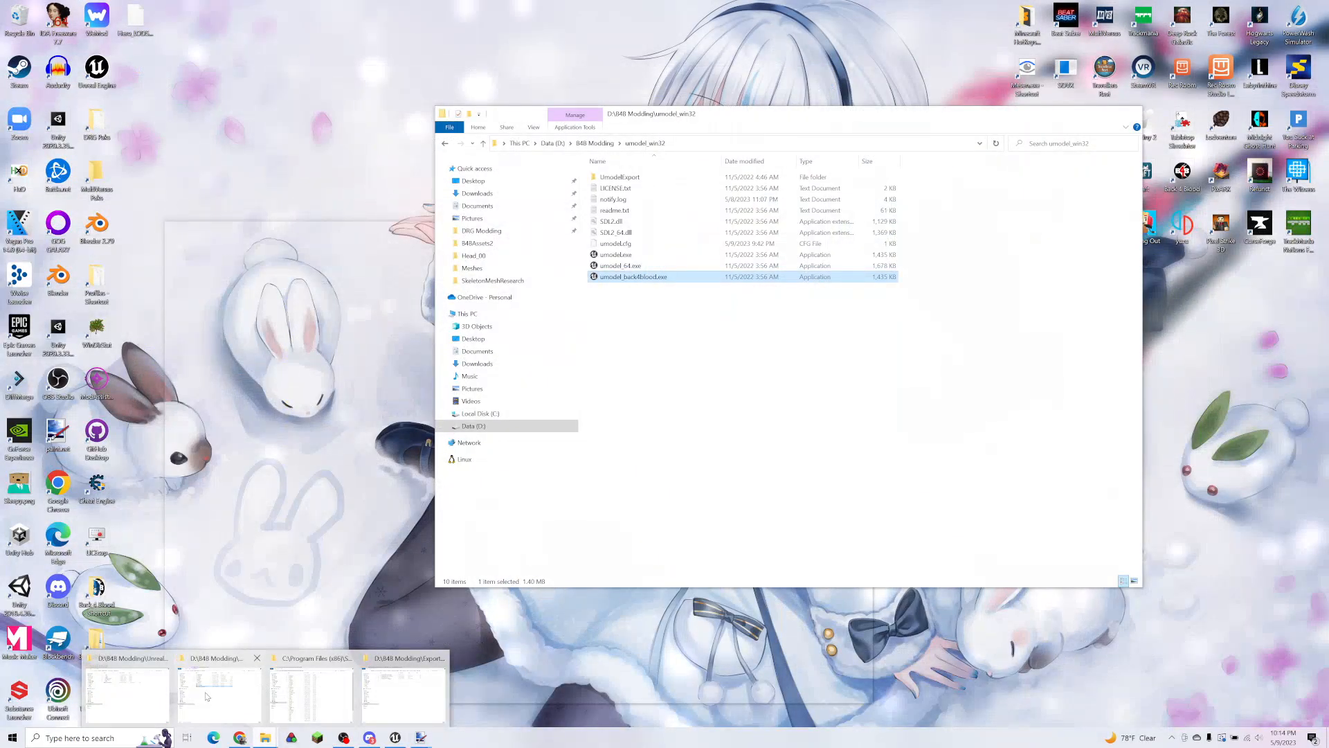
{"action": "mouse_move", "coordinate": [121, 691]}
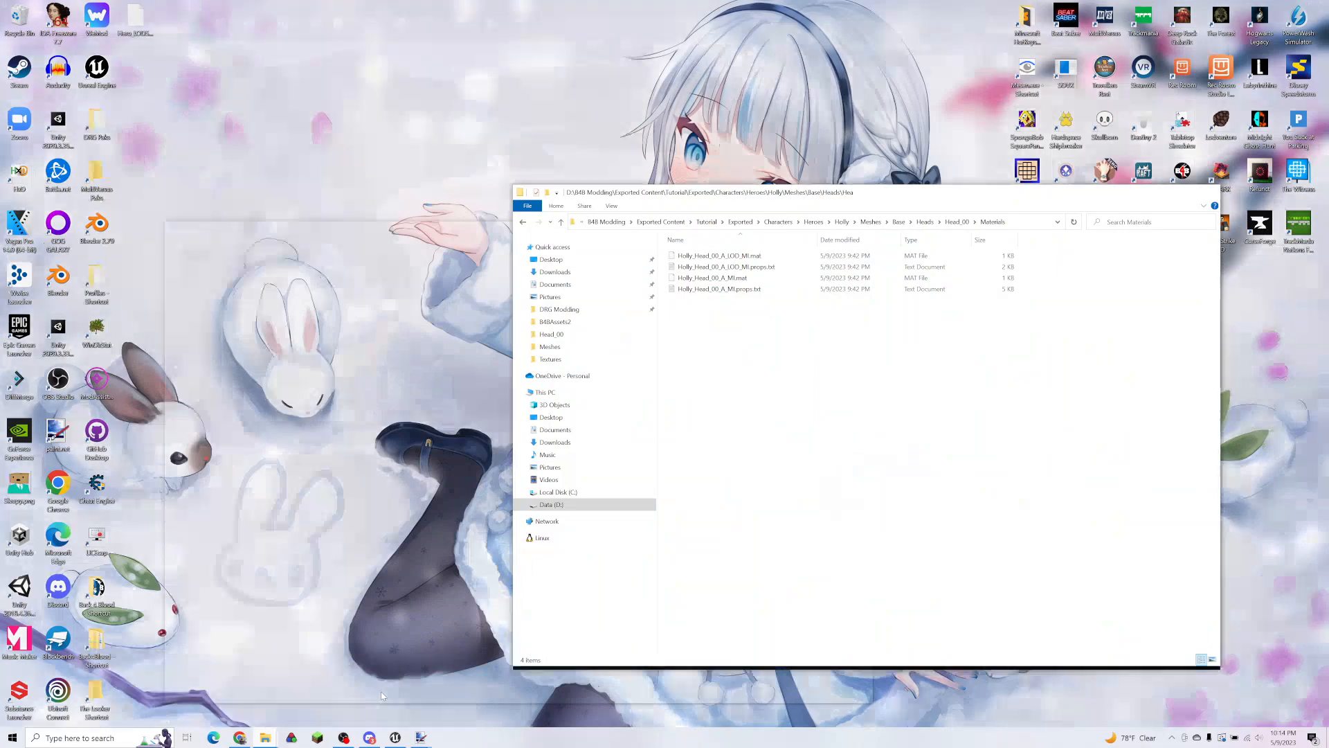
{"action": "left_click", "coordinate": [403, 689]}
{"action": "left_click", "coordinate": [707, 223]}
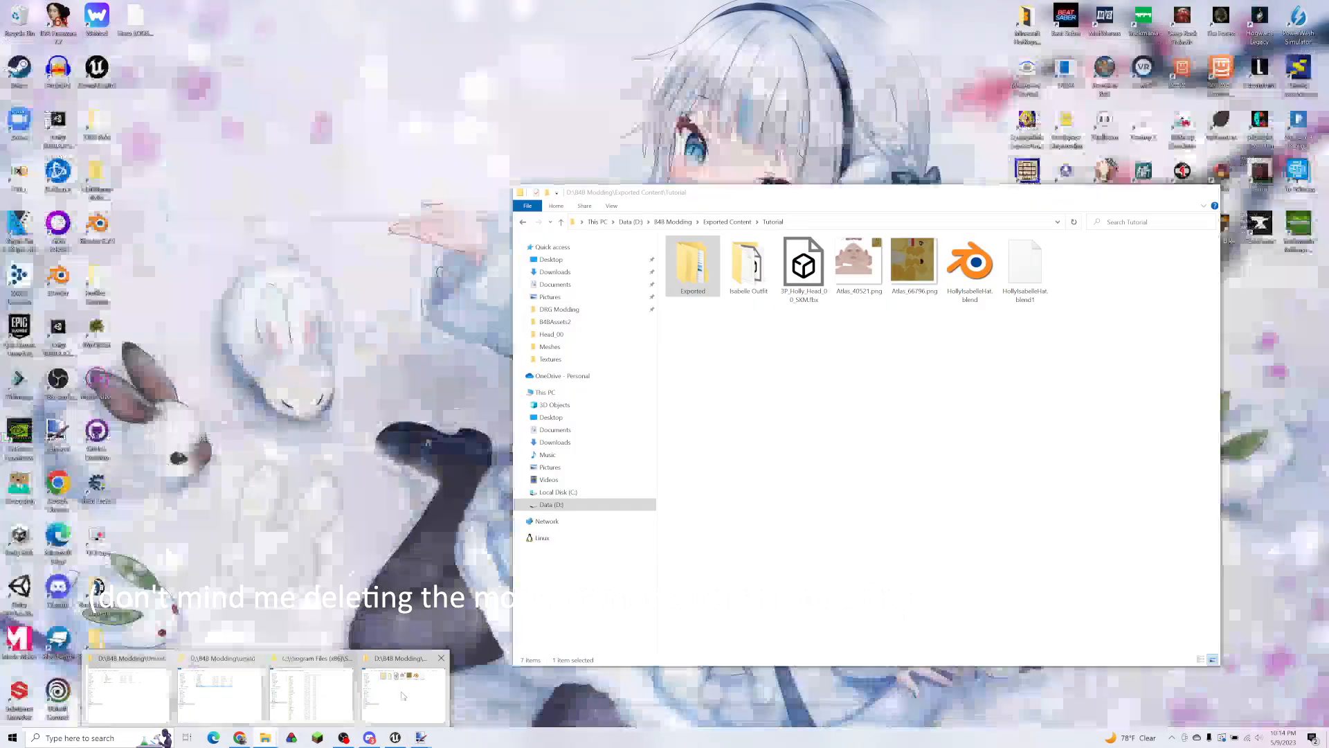
{"action": "left_click", "coordinate": [404, 696]}
{"action": "left_click", "coordinate": [739, 351]}
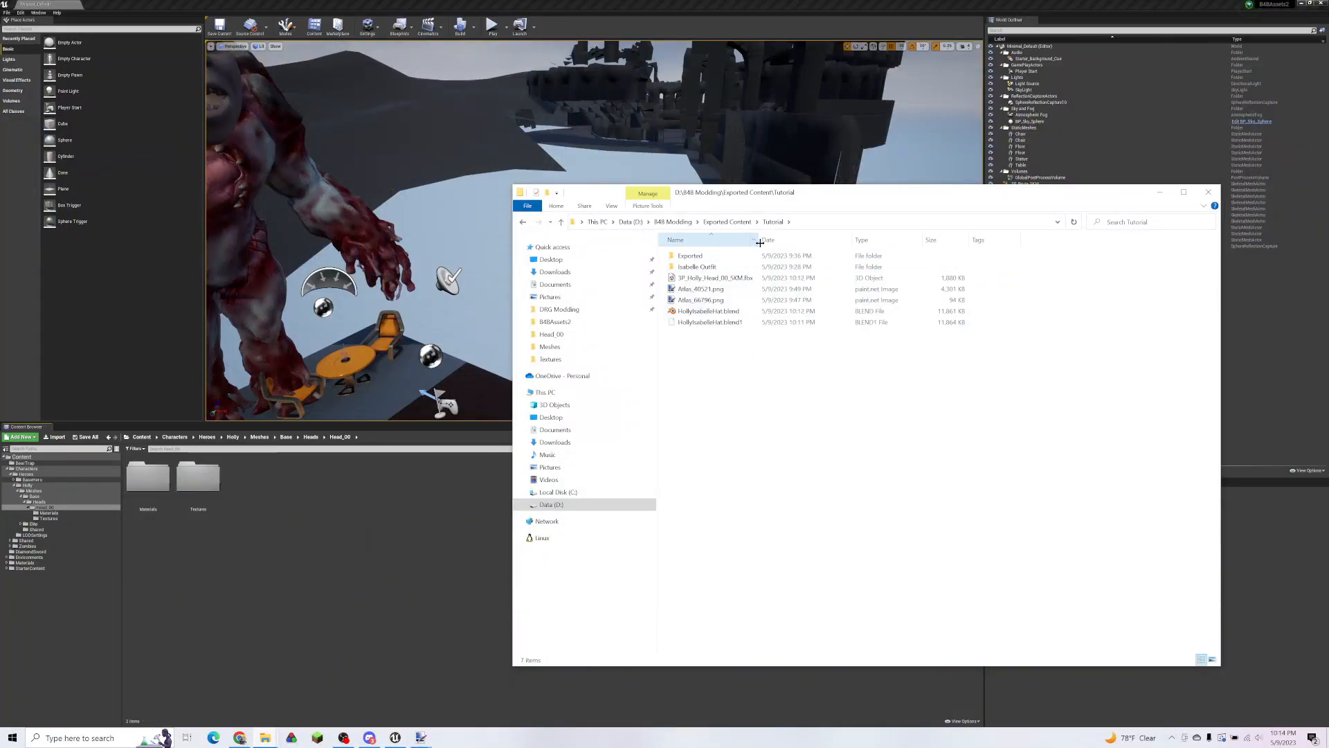
{"action": "left_click", "coordinate": [713, 278]}
{"action": "left_click_drag", "start_coordinate": [713, 277], "coordinate": [288, 489]}
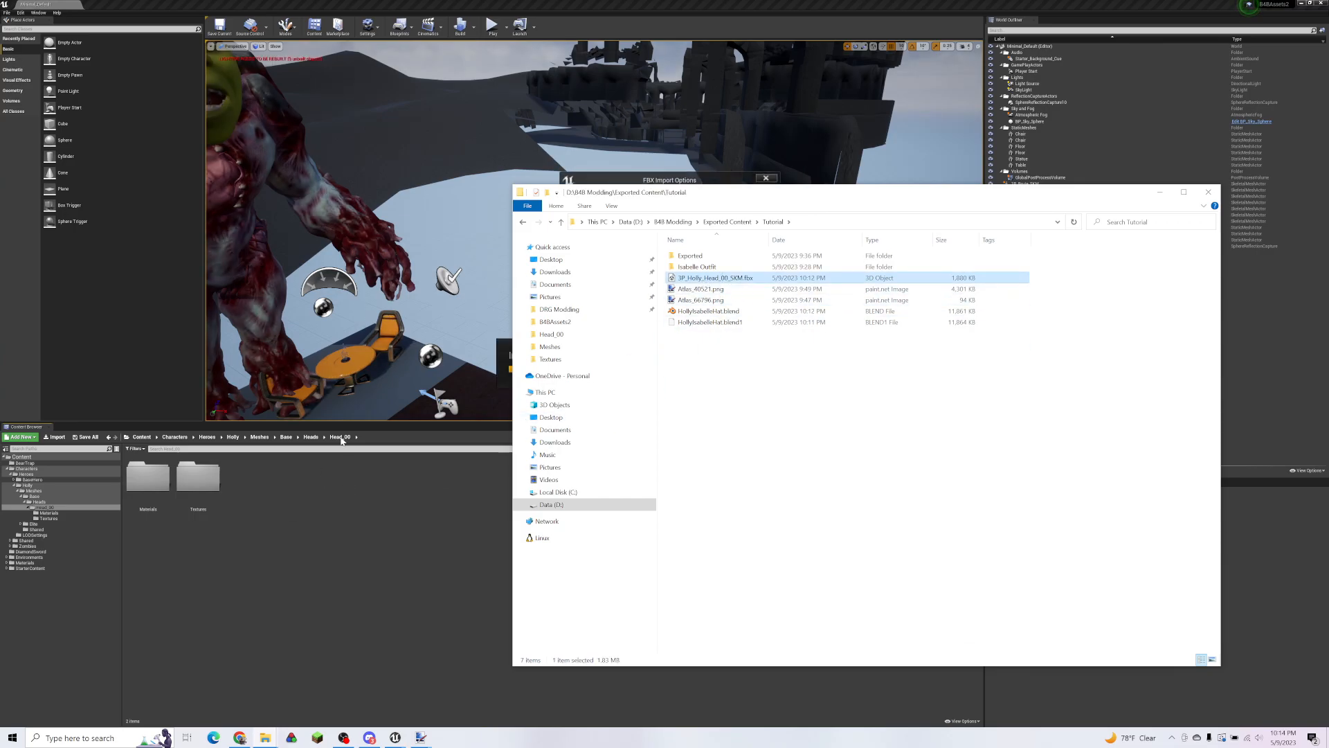
{"action": "left_click", "coordinate": [1160, 192]}
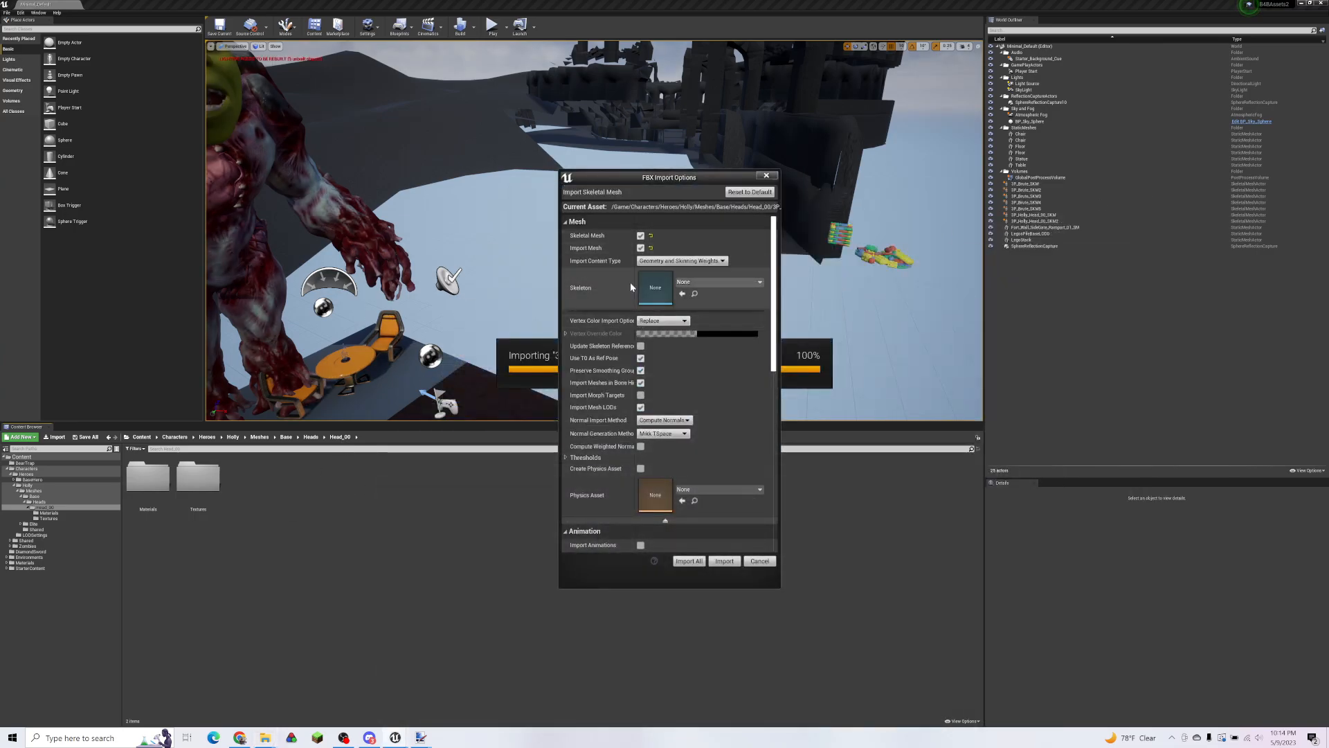
Step: Assign 3P_Biped_SK as the skeleton for the imported head mesh, keeping Use T0 As Ref Pose enabled
{"action": "left_click", "coordinate": [641, 357]}
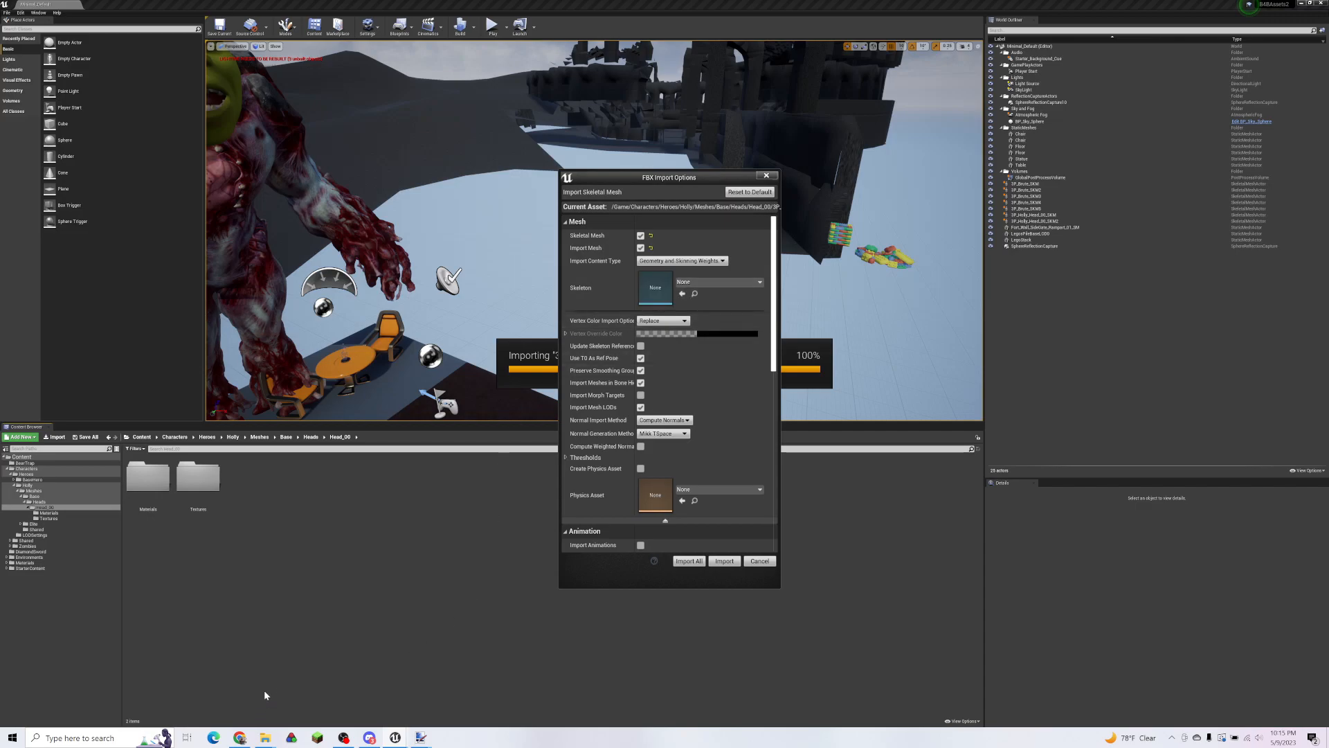
{"action": "mouse_move", "coordinate": [265, 738]}
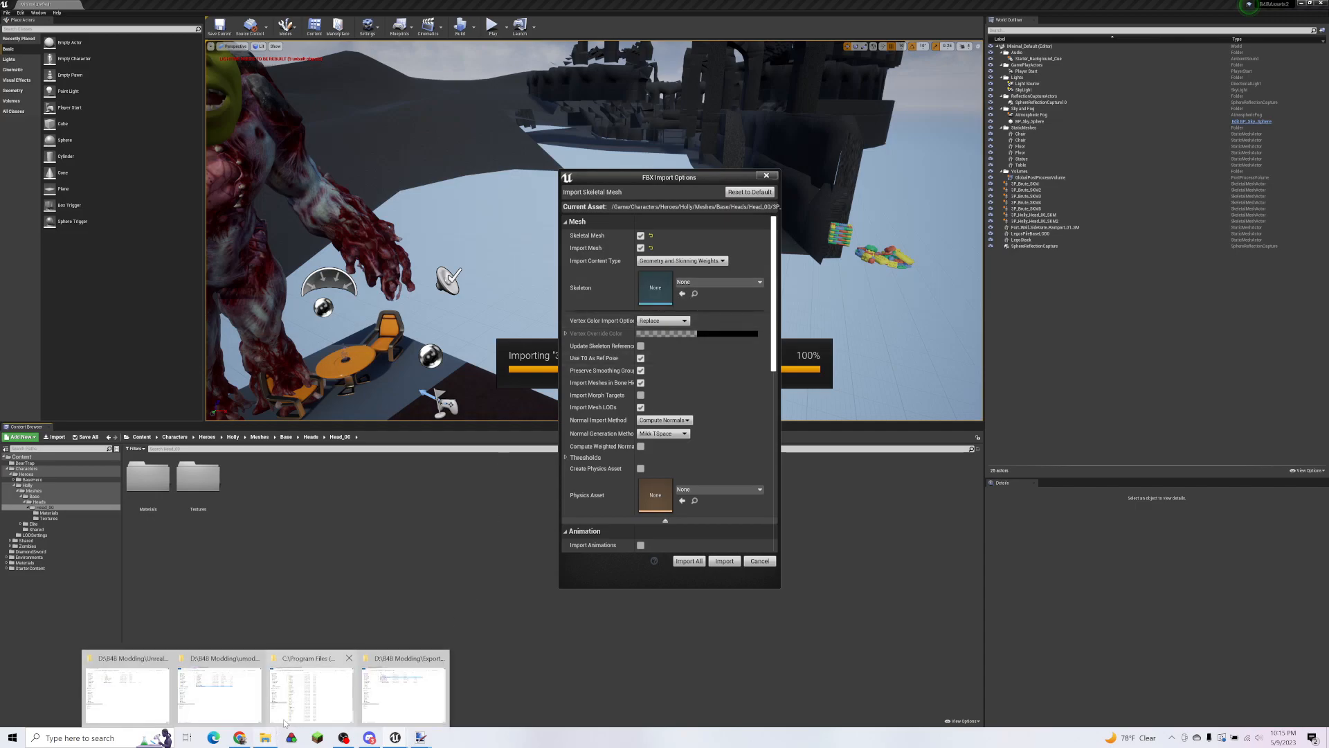
{"action": "mouse_move", "coordinate": [329, 703]}
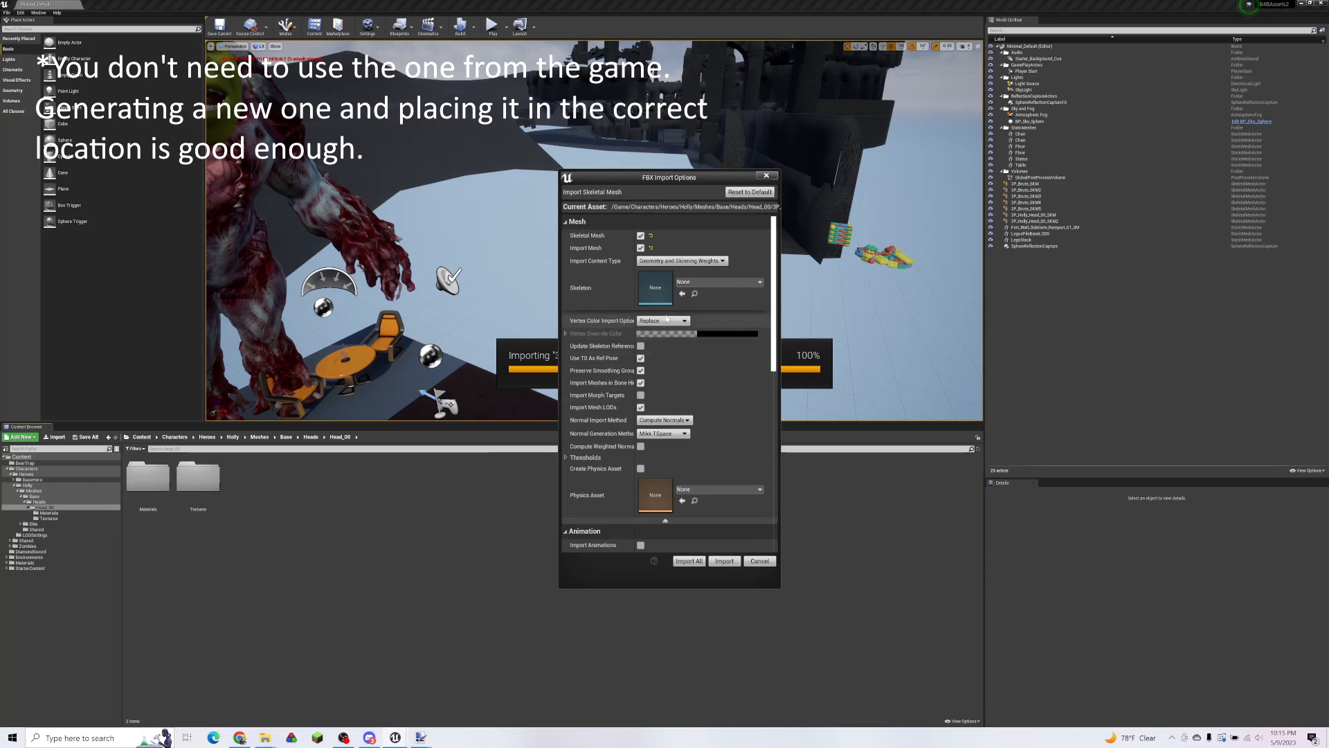
{"action": "left_click", "coordinate": [692, 283]}
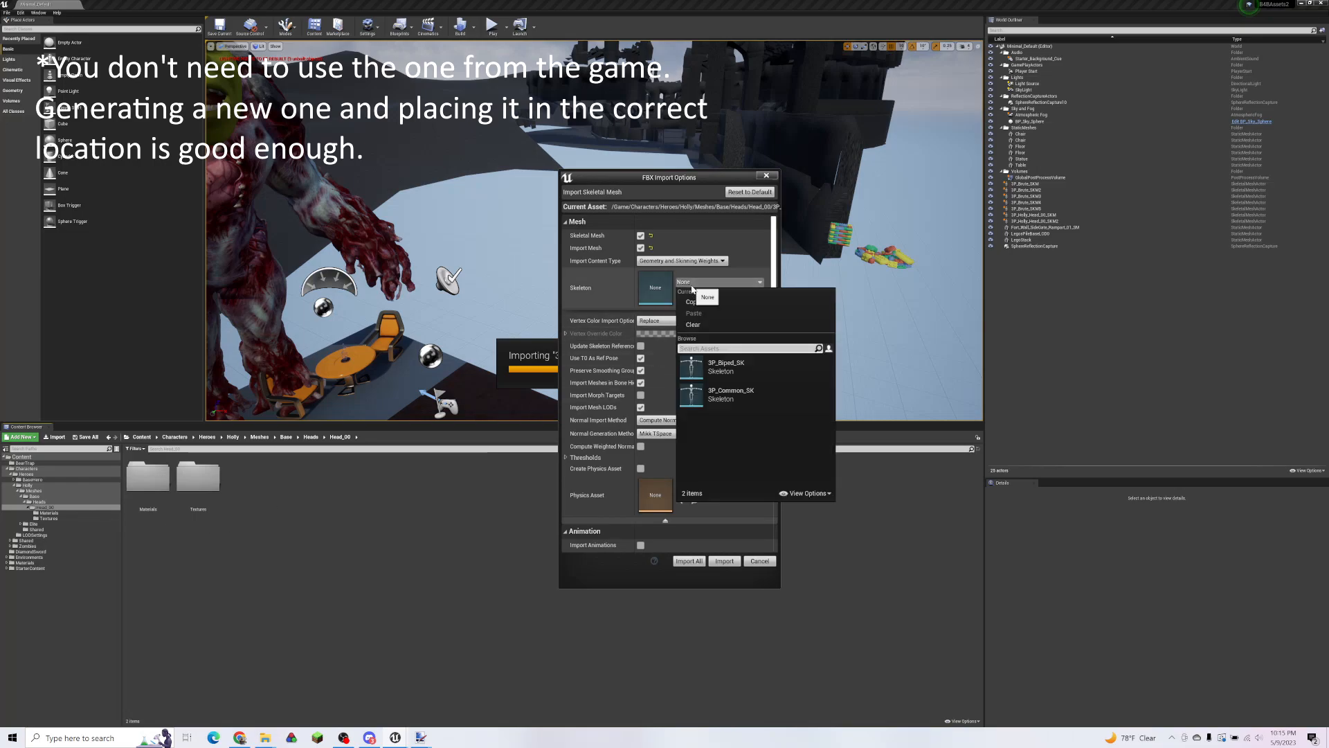
{"action": "left_click", "coordinate": [733, 373]}
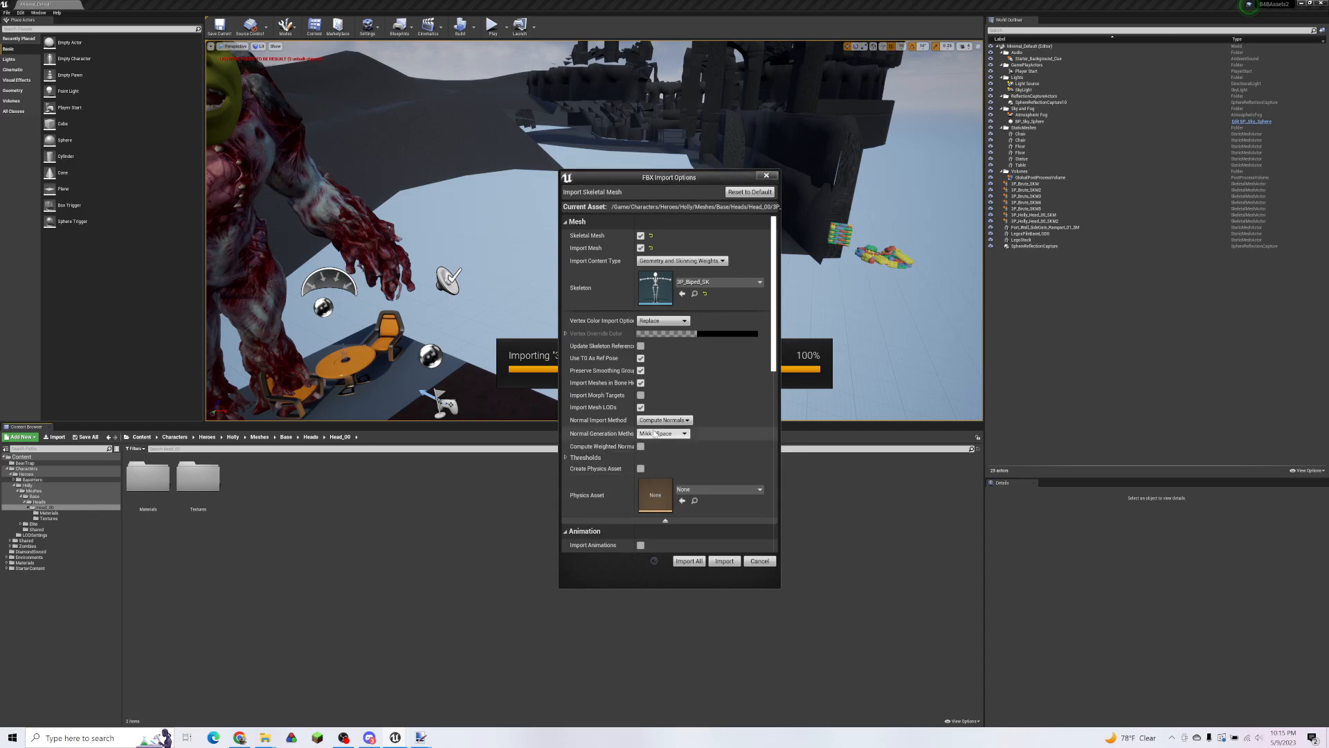
Step: Enable Create Physics Asset for the head mesh and import it
{"action": "scroll", "coordinate": [727, 369], "scroll_direction": "down", "scroll_amount": 2}
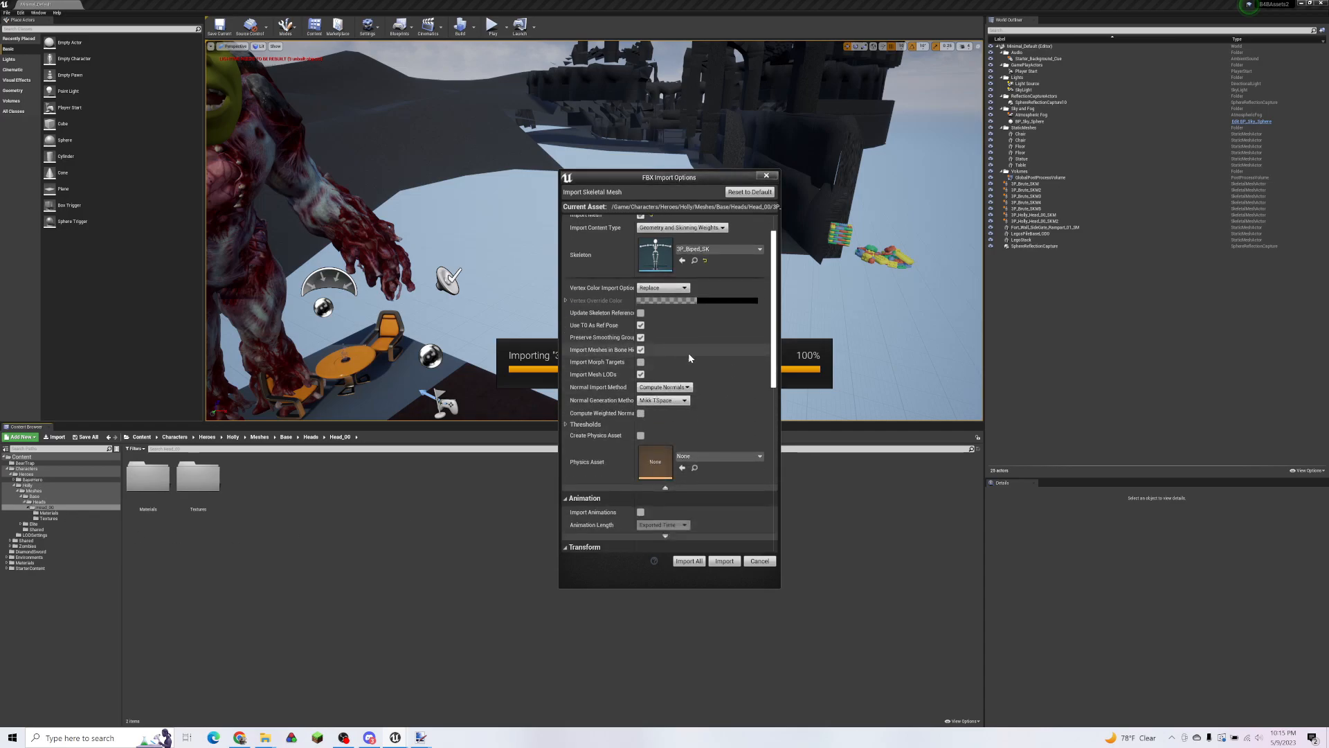
{"action": "scroll", "coordinate": [718, 355], "scroll_direction": "down", "scroll_amount": 2}
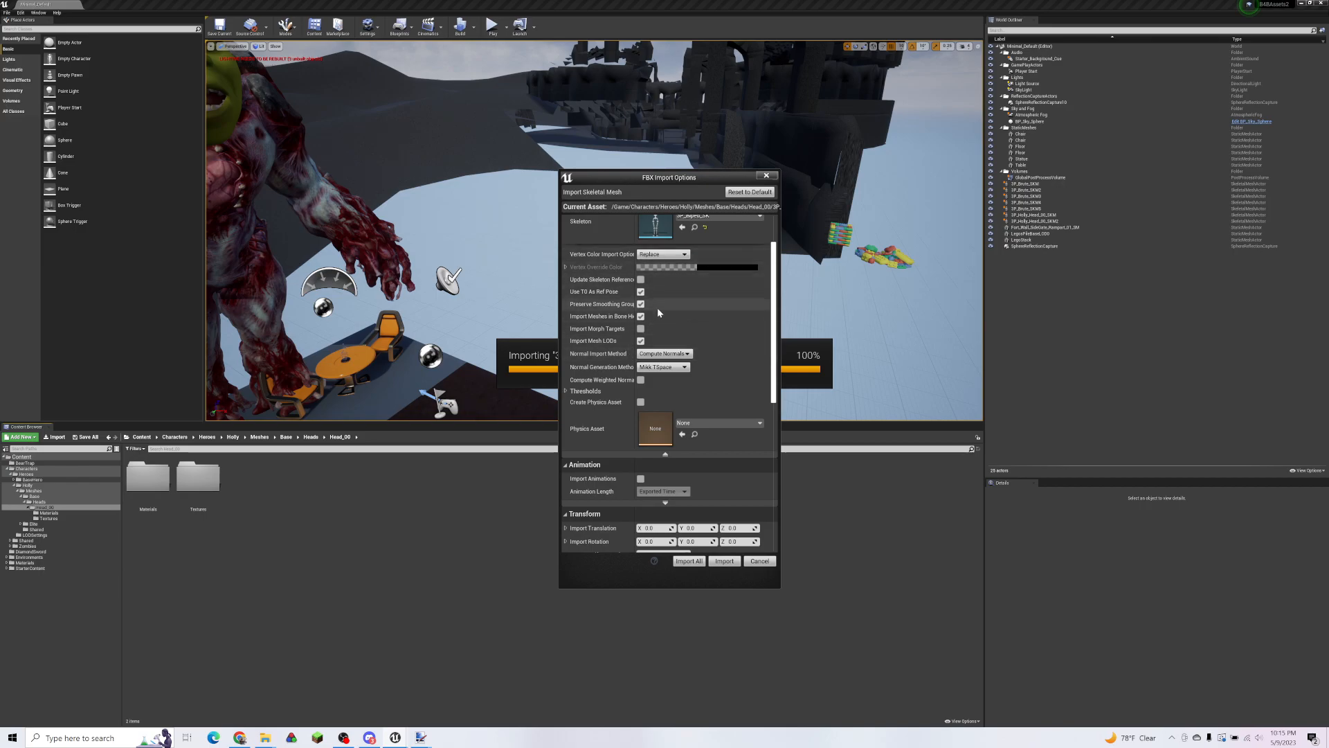
{"action": "scroll", "coordinate": [692, 368], "scroll_direction": "down", "scroll_amount": 2}
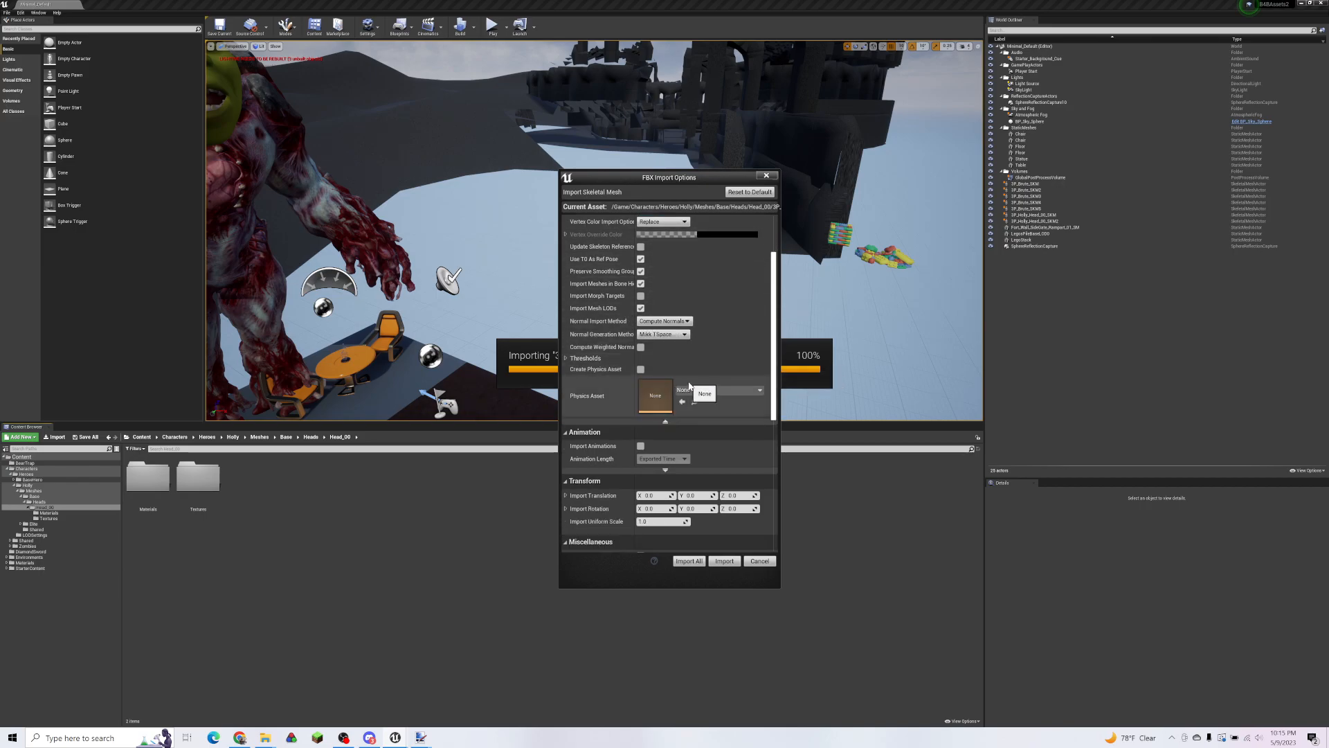
{"action": "left_click", "coordinate": [641, 371]}
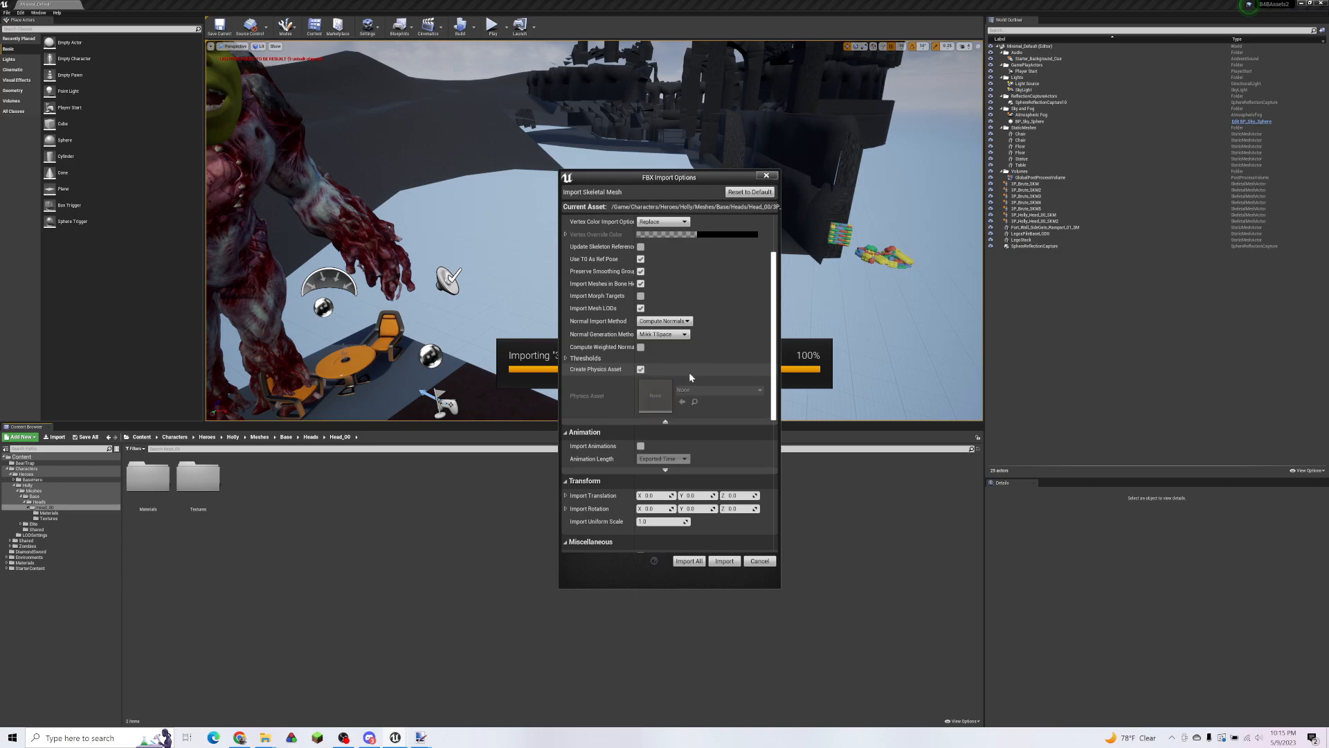
{"action": "left_click", "coordinate": [724, 560]}
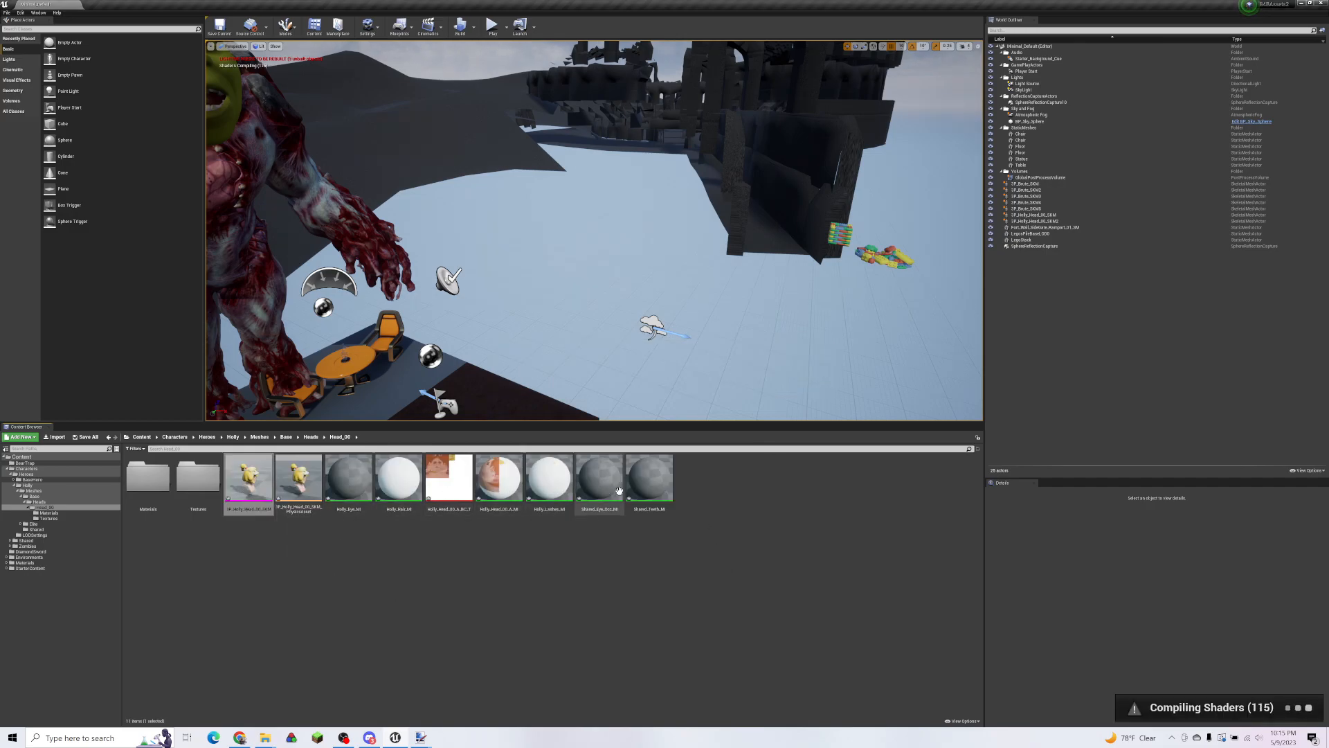
Step: Switch to File Explorer and examine the shared eye occlusion and teeth materials in Exported\Characters\Shared\Materials
{"action": "mouse_move", "coordinate": [256, 509]}
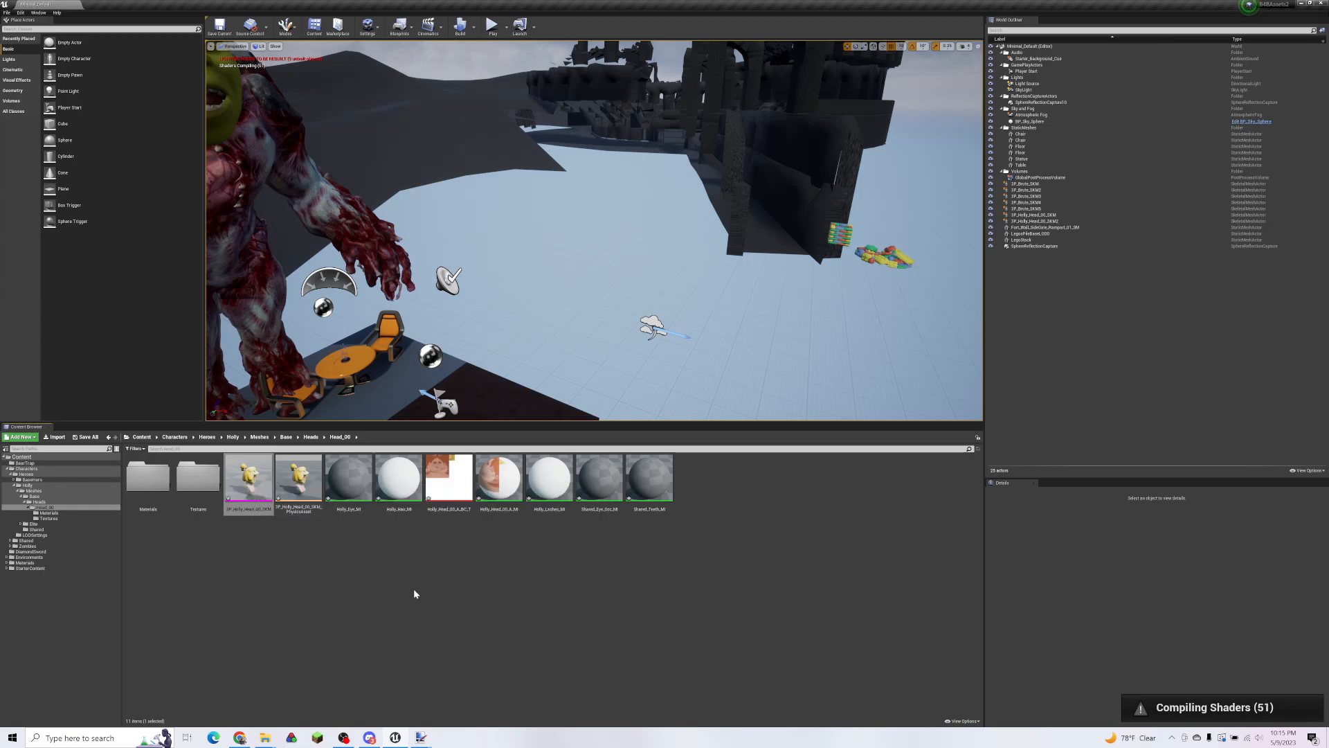
{"action": "mouse_move", "coordinate": [301, 485]}
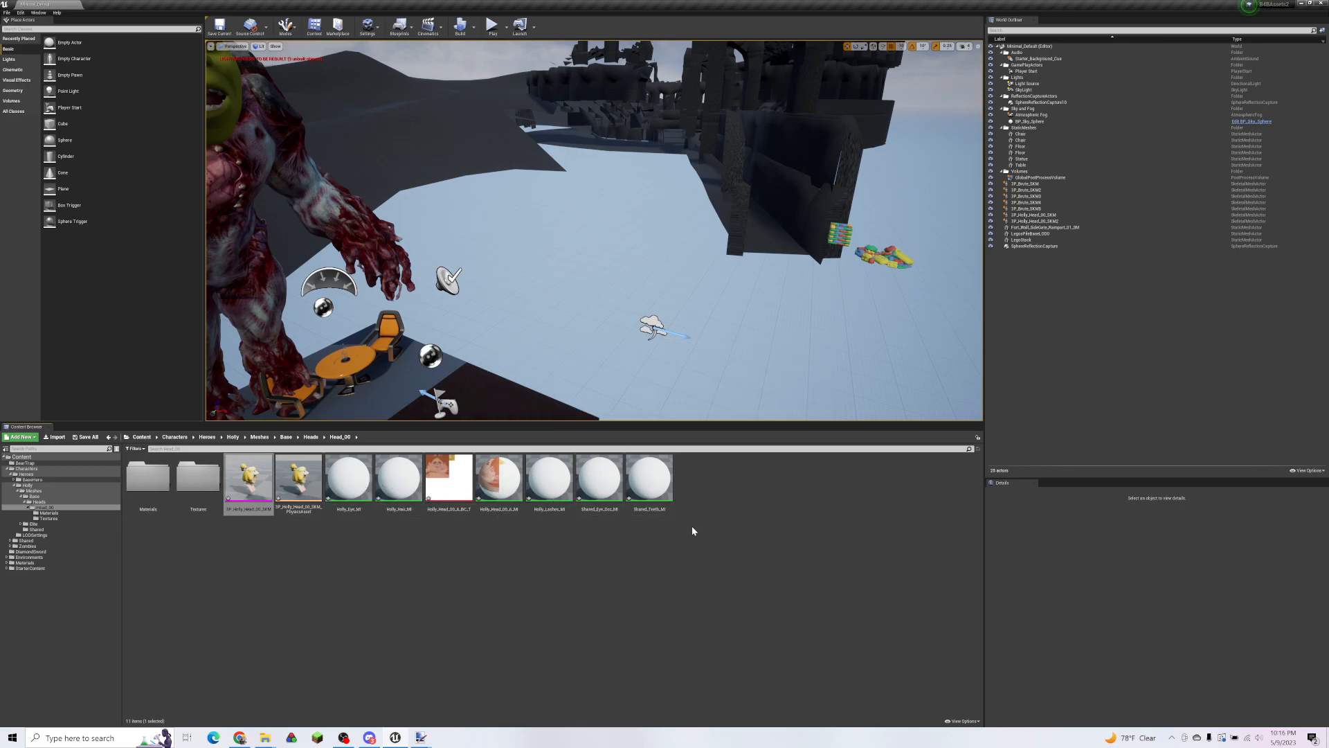
{"action": "left_click", "coordinate": [352, 483]}
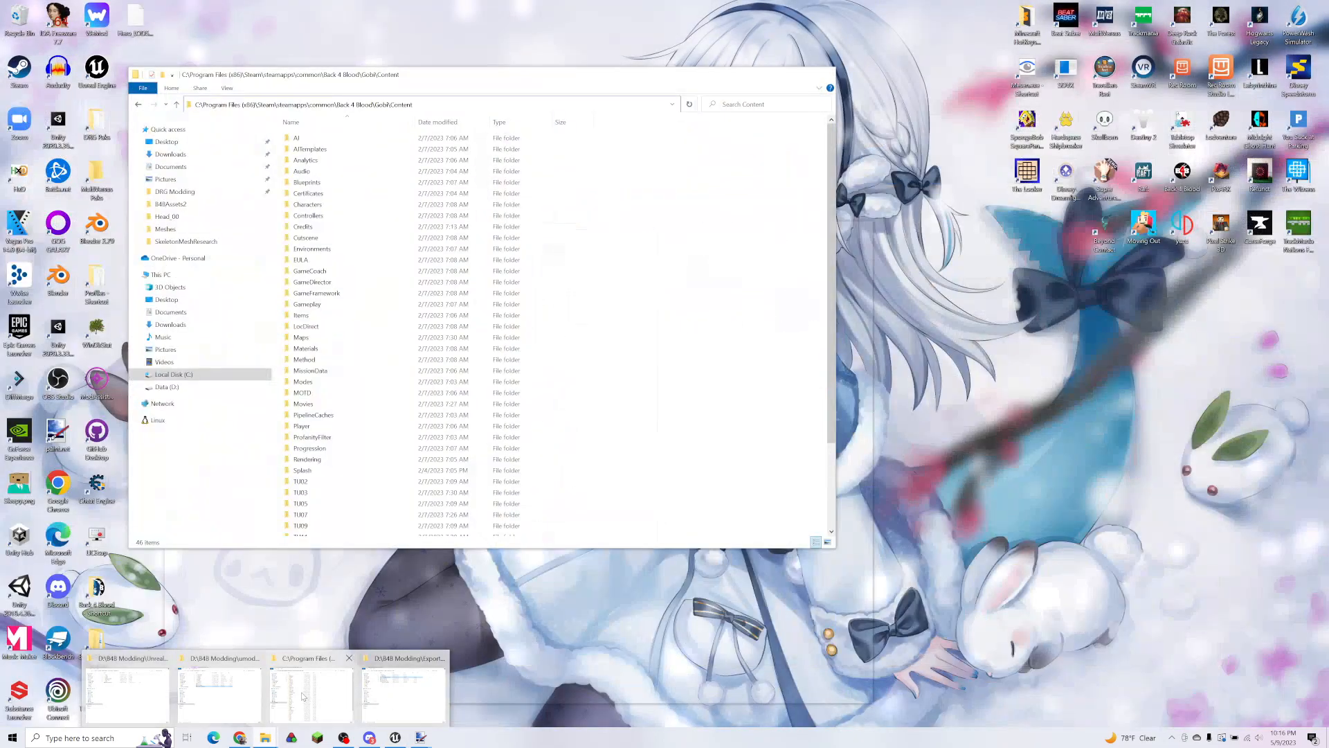
{"action": "left_click", "coordinate": [403, 692]}
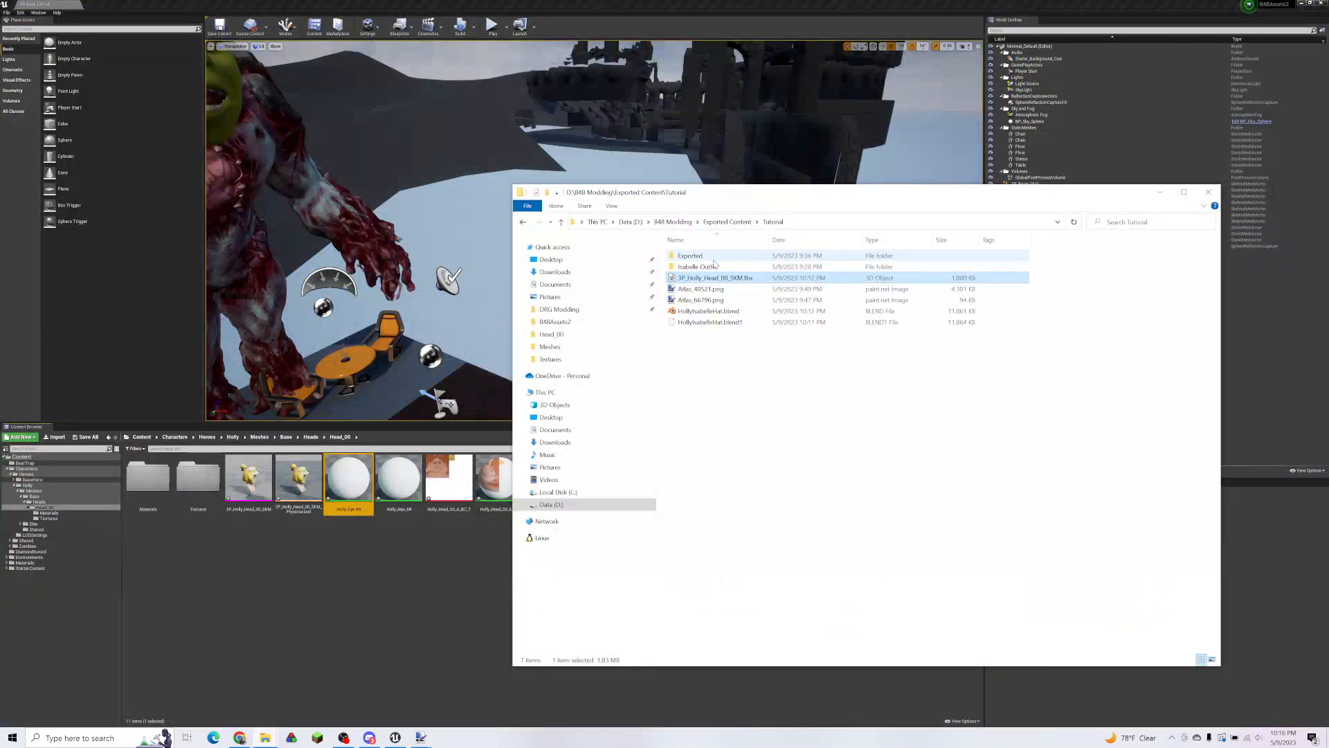
{"action": "double_click", "coordinate": [715, 260]}
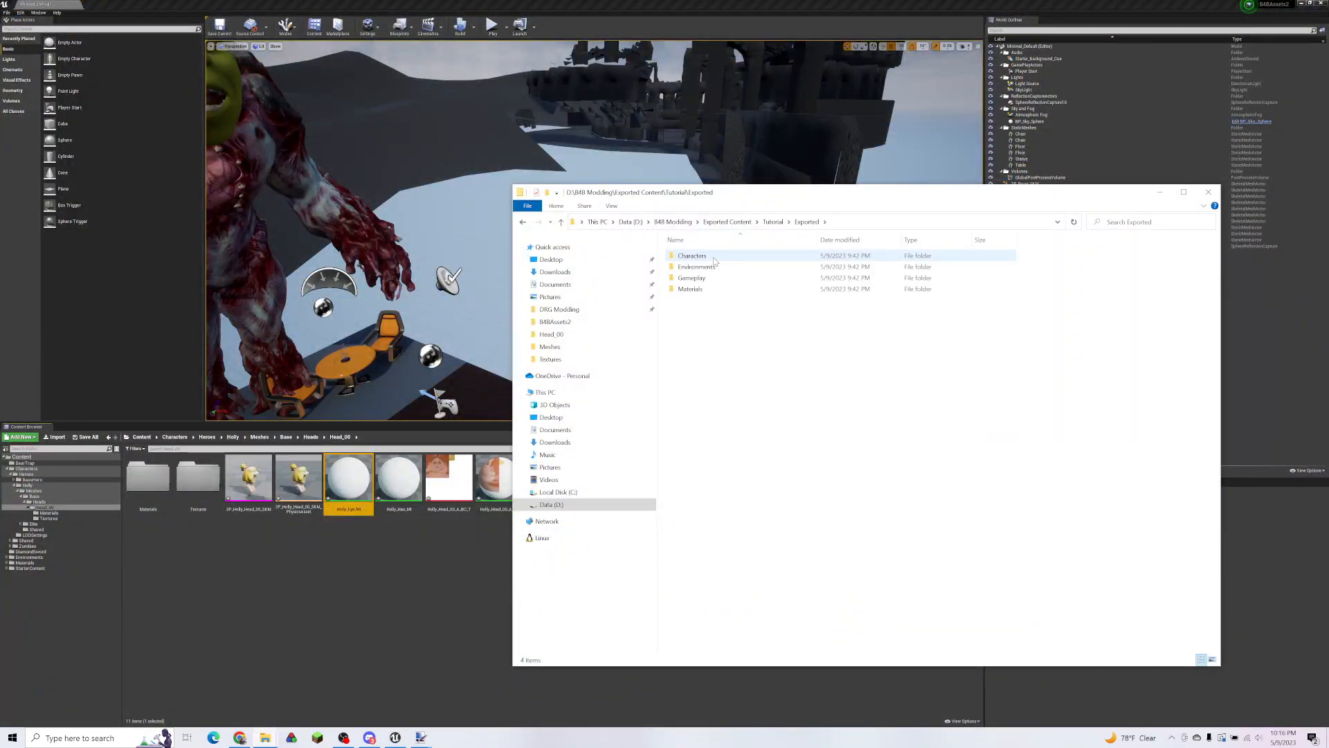
{"action": "left_click", "coordinate": [714, 259]}
{"action": "double_click", "coordinate": [714, 259]}
{"action": "left_click", "coordinate": [720, 260]}
{"action": "double_click", "coordinate": [723, 266]}
{"action": "double_click", "coordinate": [723, 266]}
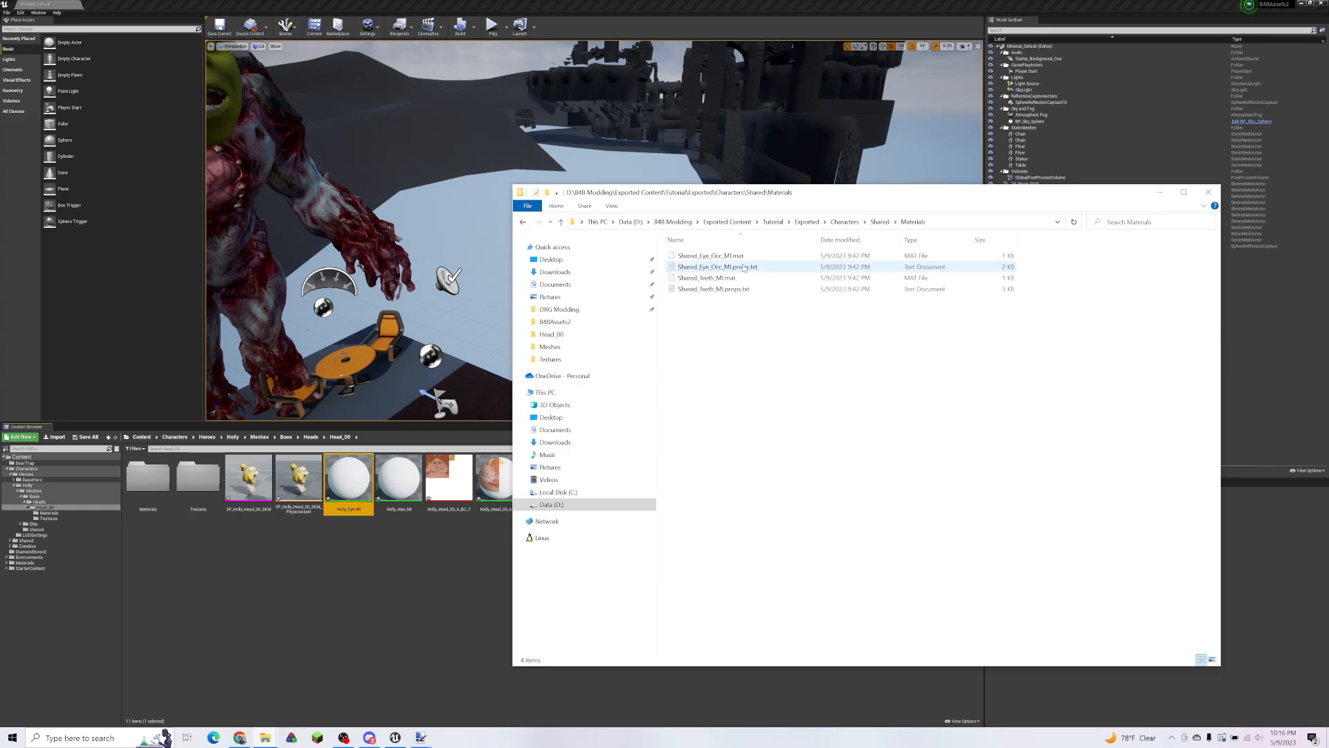
Step: Examine Holly's eye, hair and lashes materials in Characters\Heroes\Holly\Meshes\Shared
{"action": "left_click", "coordinate": [851, 222]}
{"action": "double_click", "coordinate": [692, 255]}
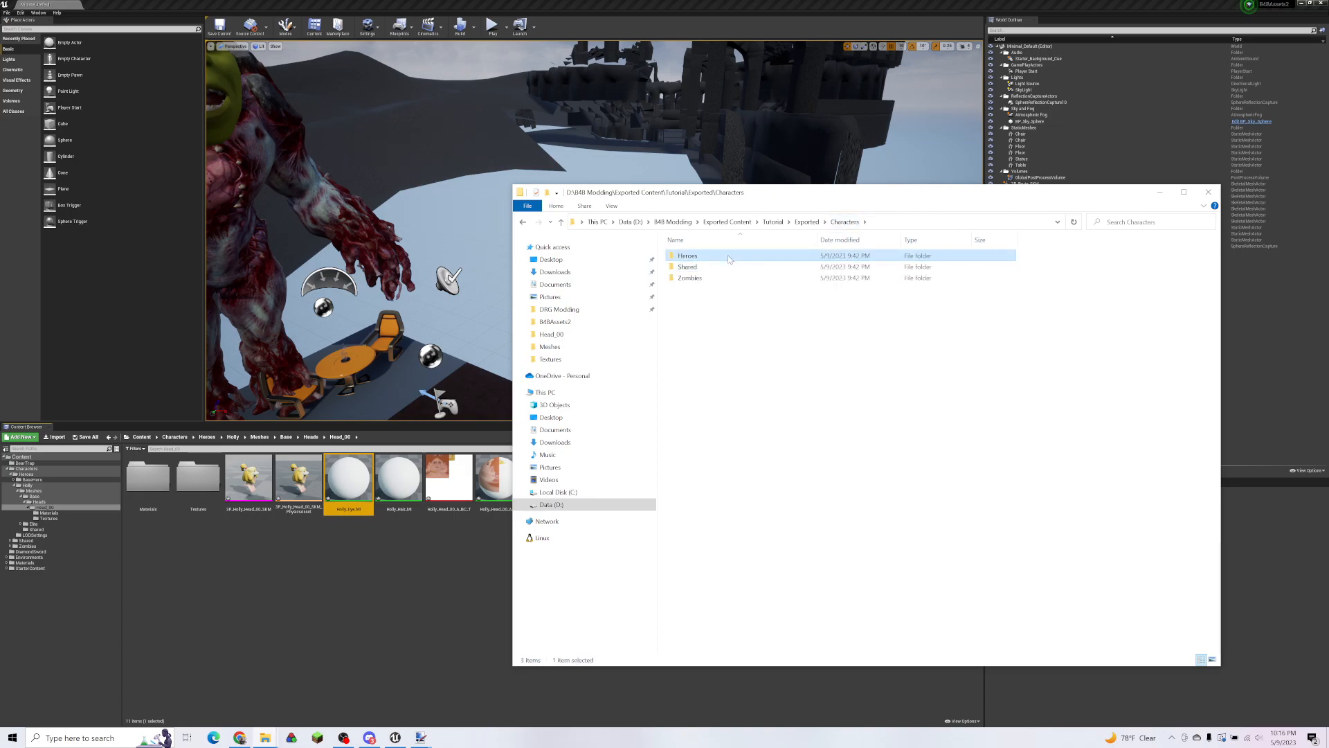
{"action": "double_click", "coordinate": [713, 256]}
{"action": "double_click", "coordinate": [716, 256]}
{"action": "double_click", "coordinate": [707, 265]}
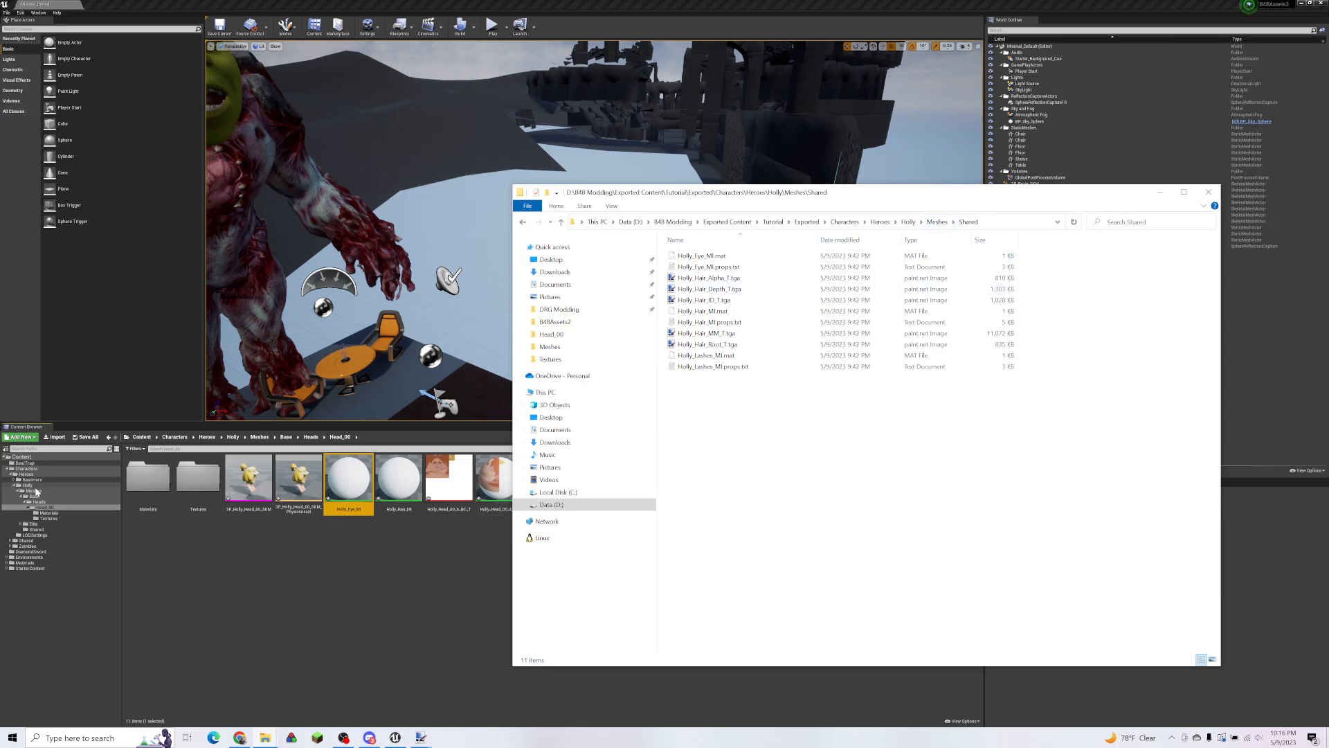
Step: In the Unreal project, move the Holly_Eye_MI material from Head_00 to Holly's Meshes\Shared folder and check that folder's contents
{"action": "left_click", "coordinate": [34, 529]}
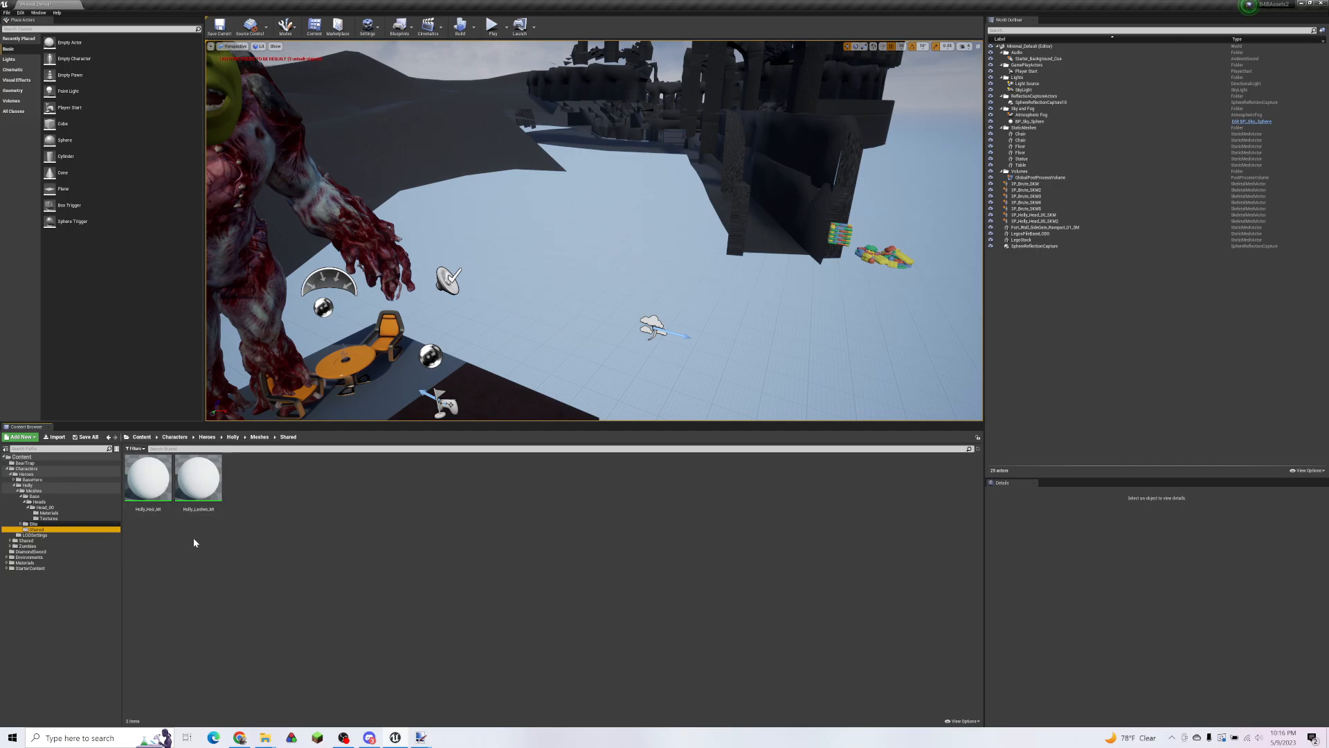
{"action": "left_click", "coordinate": [36, 491]}
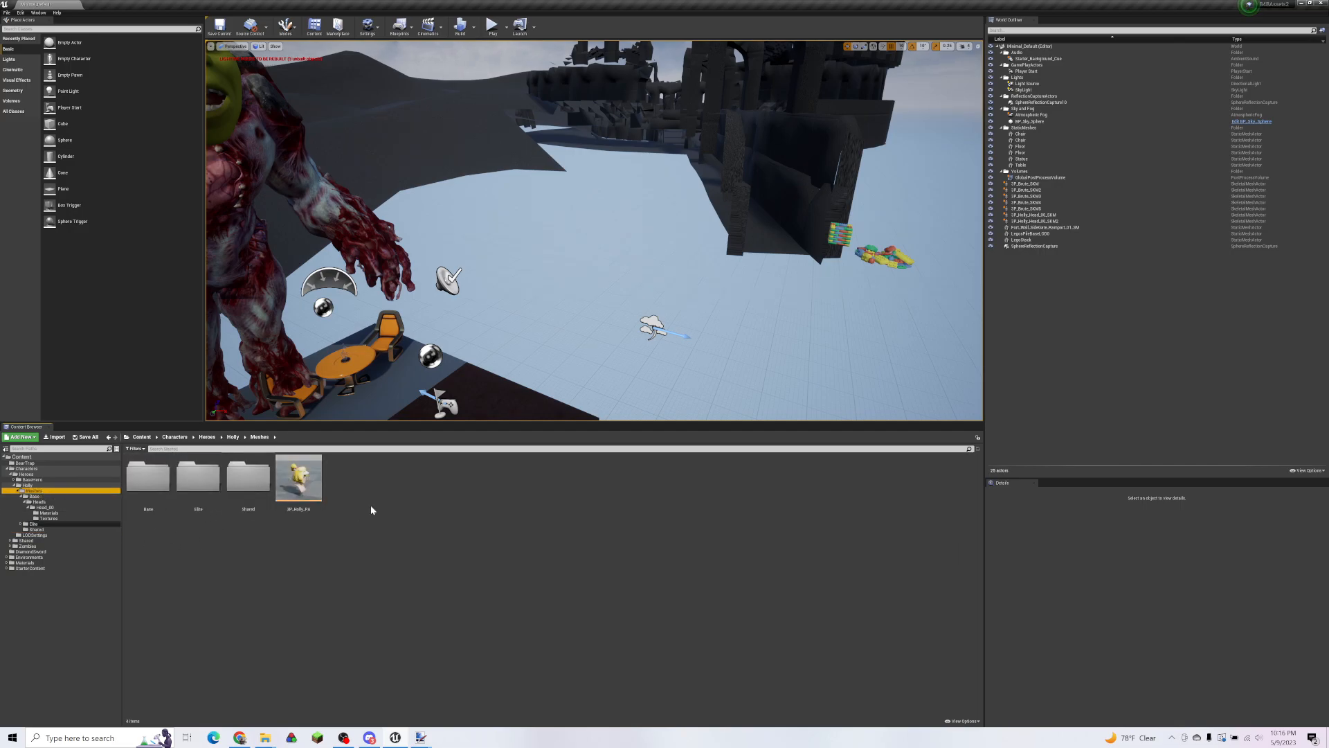
{"action": "left_click", "coordinate": [35, 496]}
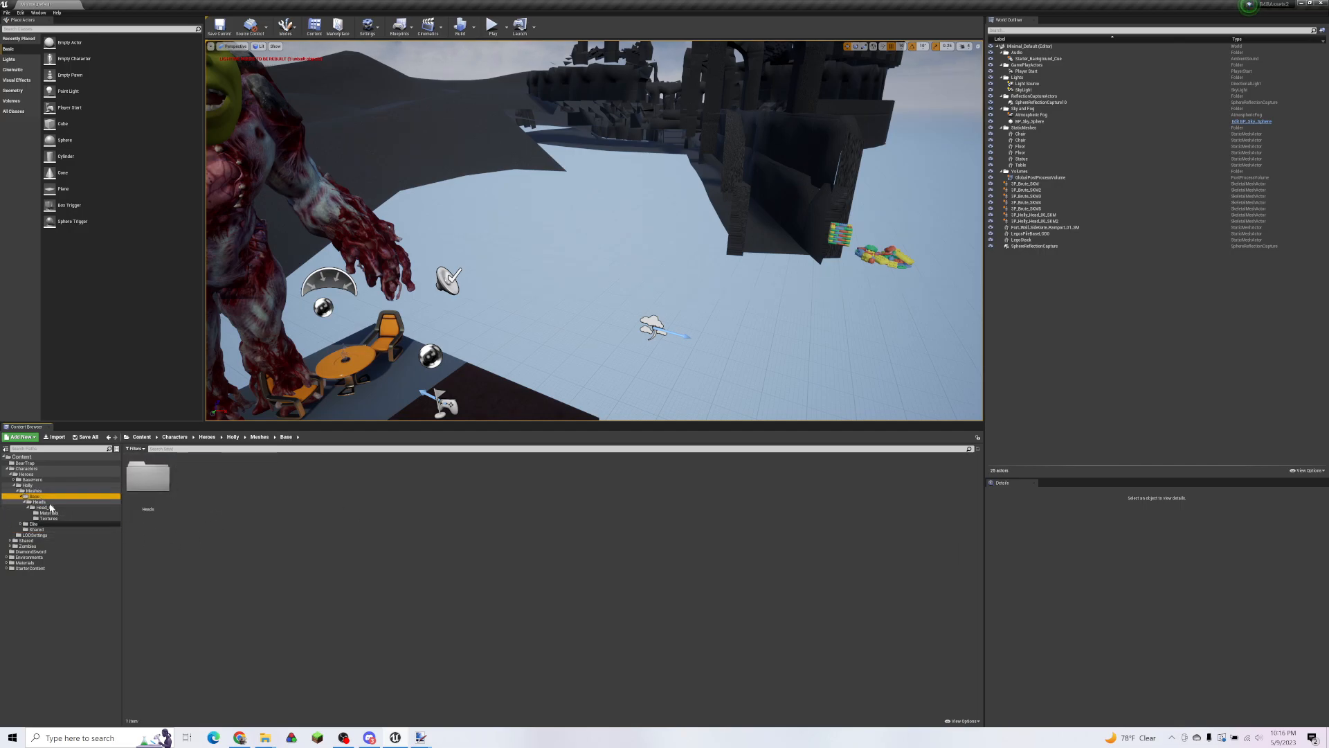
{"action": "left_click", "coordinate": [50, 507]}
{"action": "left_click", "coordinate": [351, 489]}
{"action": "left_click_drag", "start_coordinate": [351, 490], "coordinate": [40, 534]}
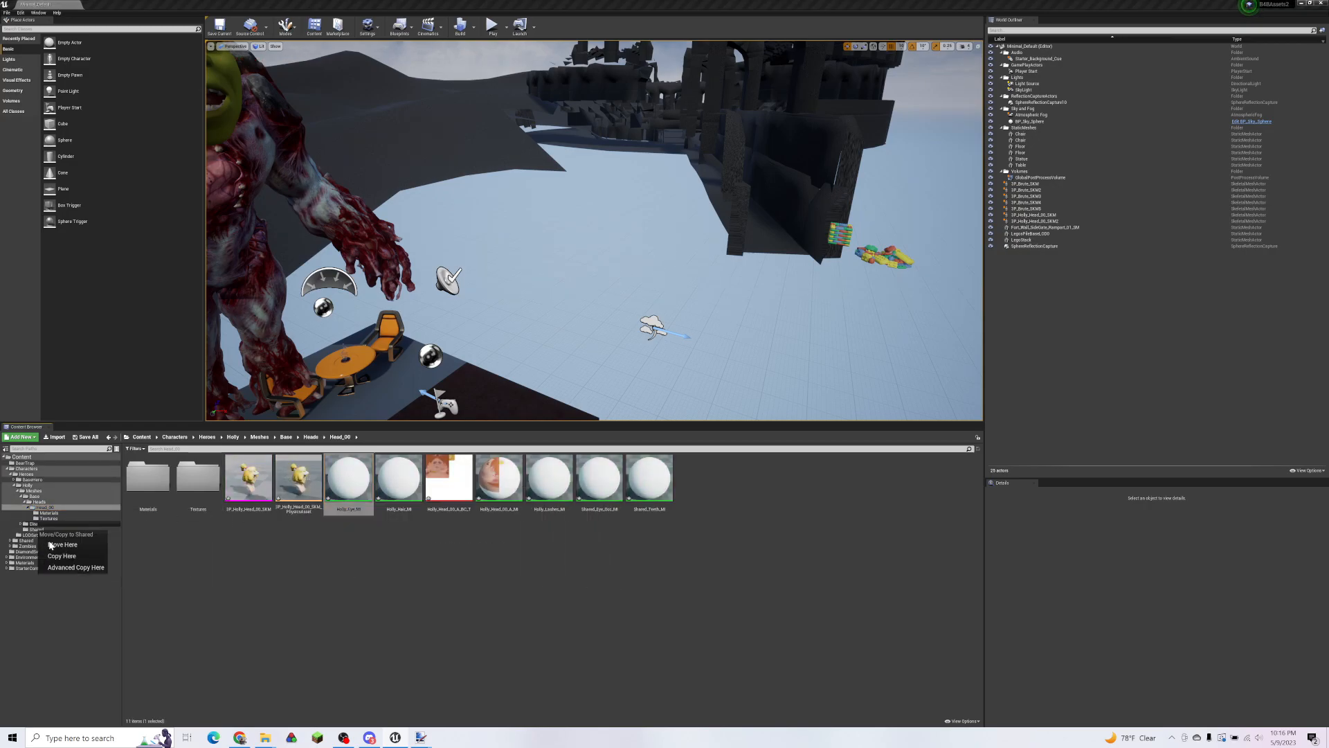
{"action": "left_click", "coordinate": [50, 544]}
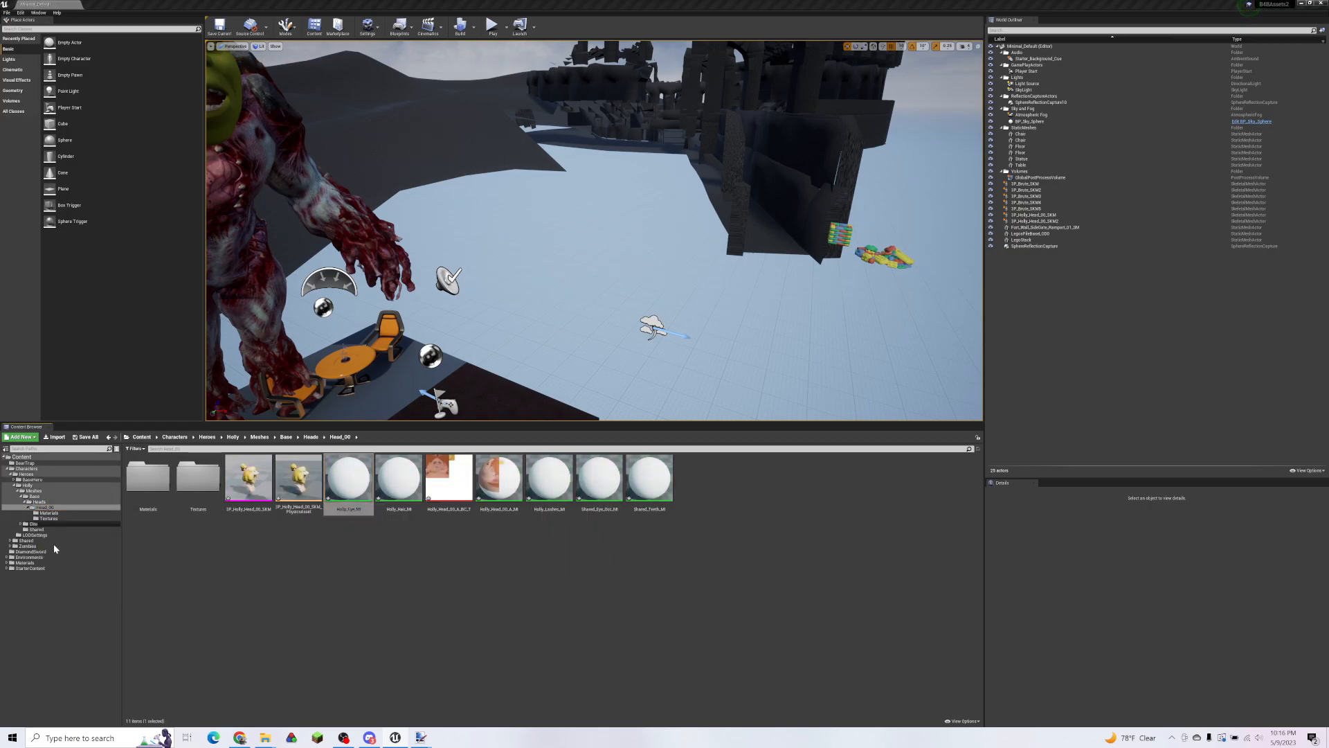
{"action": "left_click", "coordinate": [250, 483]}
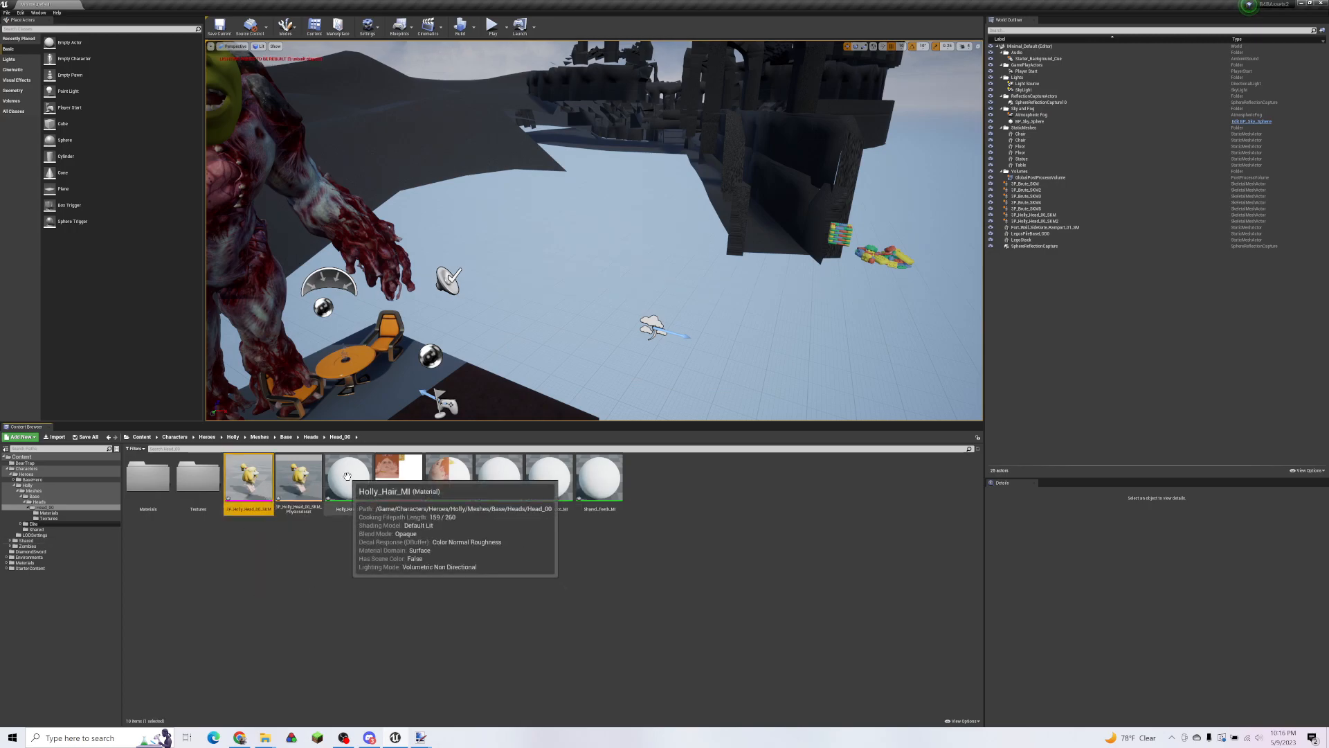
{"action": "left_click", "coordinate": [42, 530]}
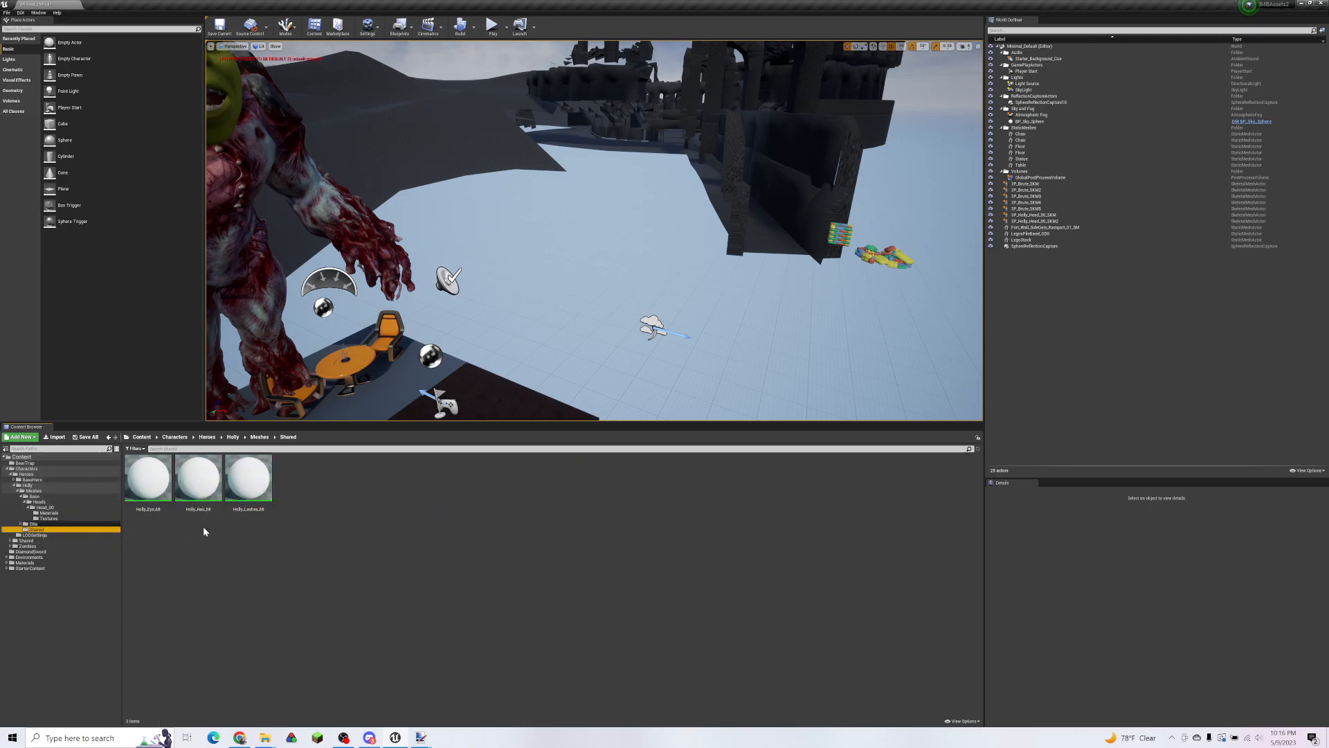
Step: Delete the duplicate Holly_Hair_MI and Holly_Lashes_MI materials from the Head_00 folder
{"action": "left_click", "coordinate": [47, 507]}
{"action": "left_click", "coordinate": [348, 479]}
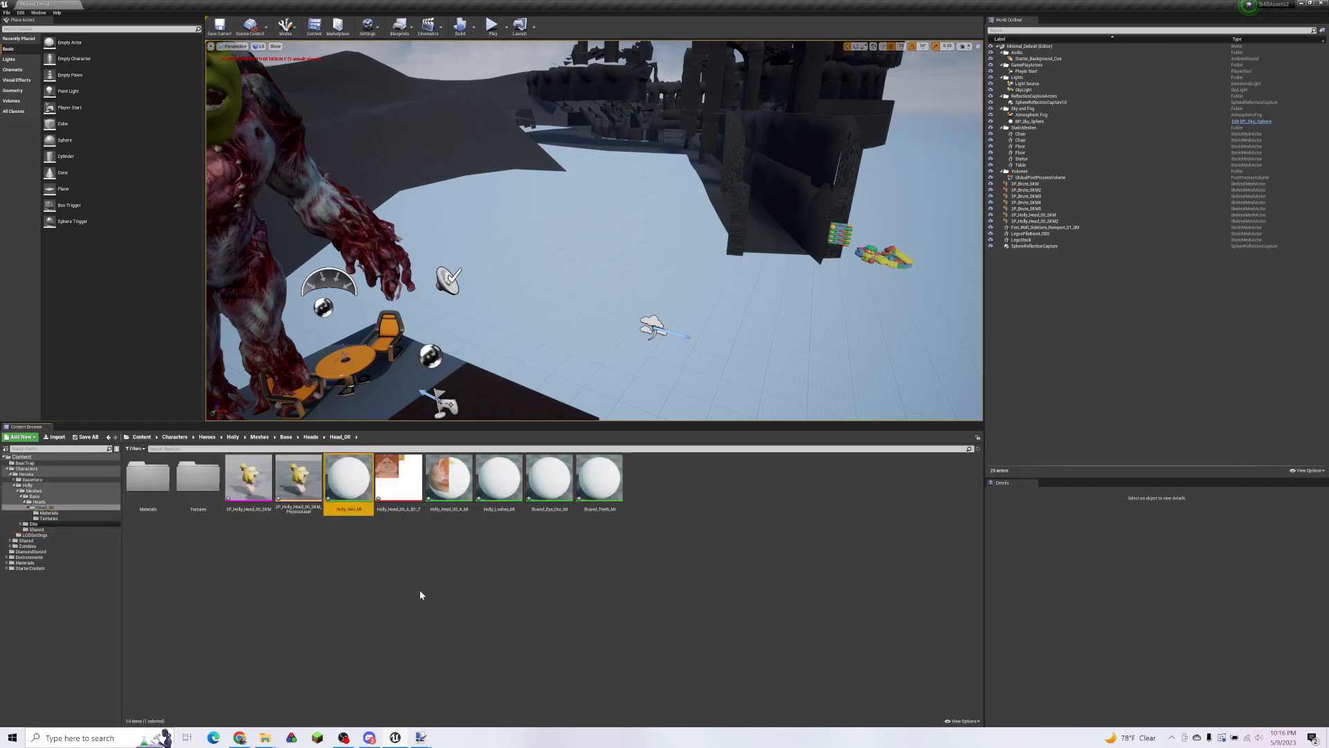
{"action": "key", "text": "Delete"}
{"action": "key", "text": "Escape"}
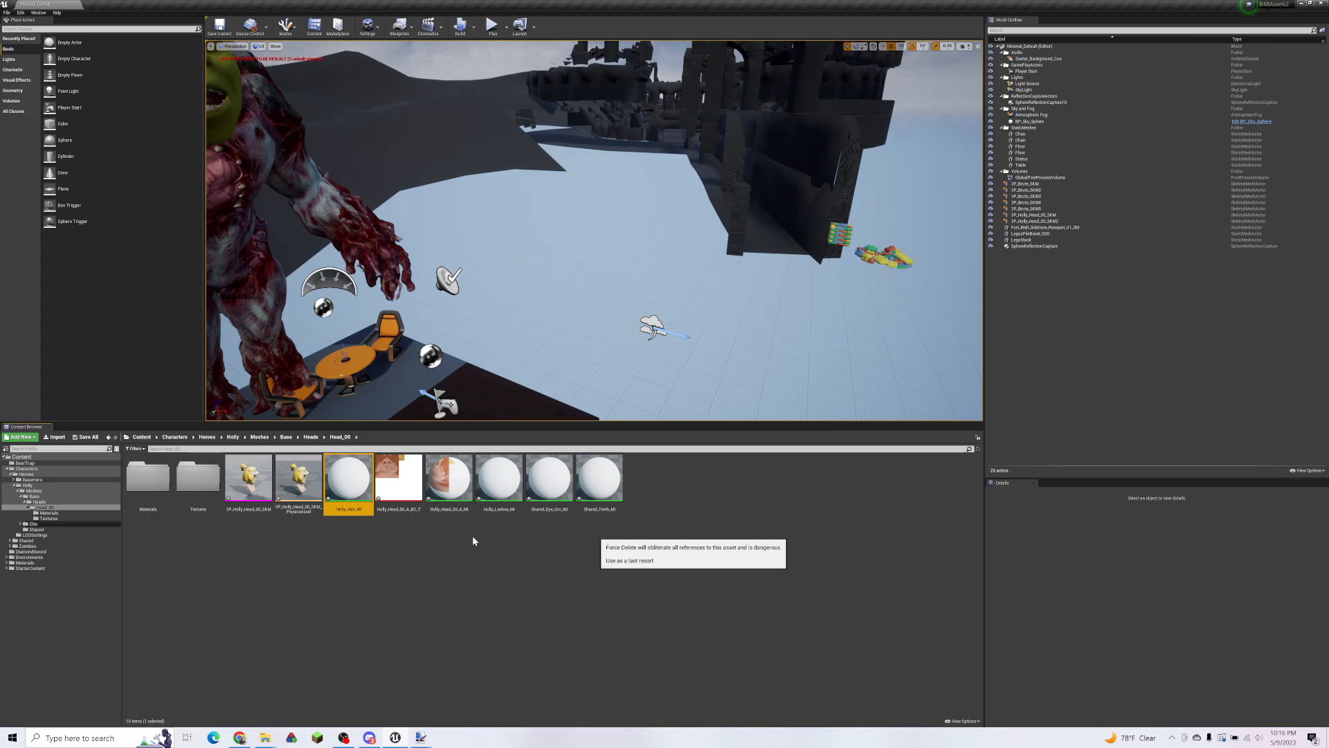
{"action": "left_click", "coordinate": [471, 488]}
{"action": "key", "text": "Delete"}
{"action": "left_click", "coordinate": [572, 536]}
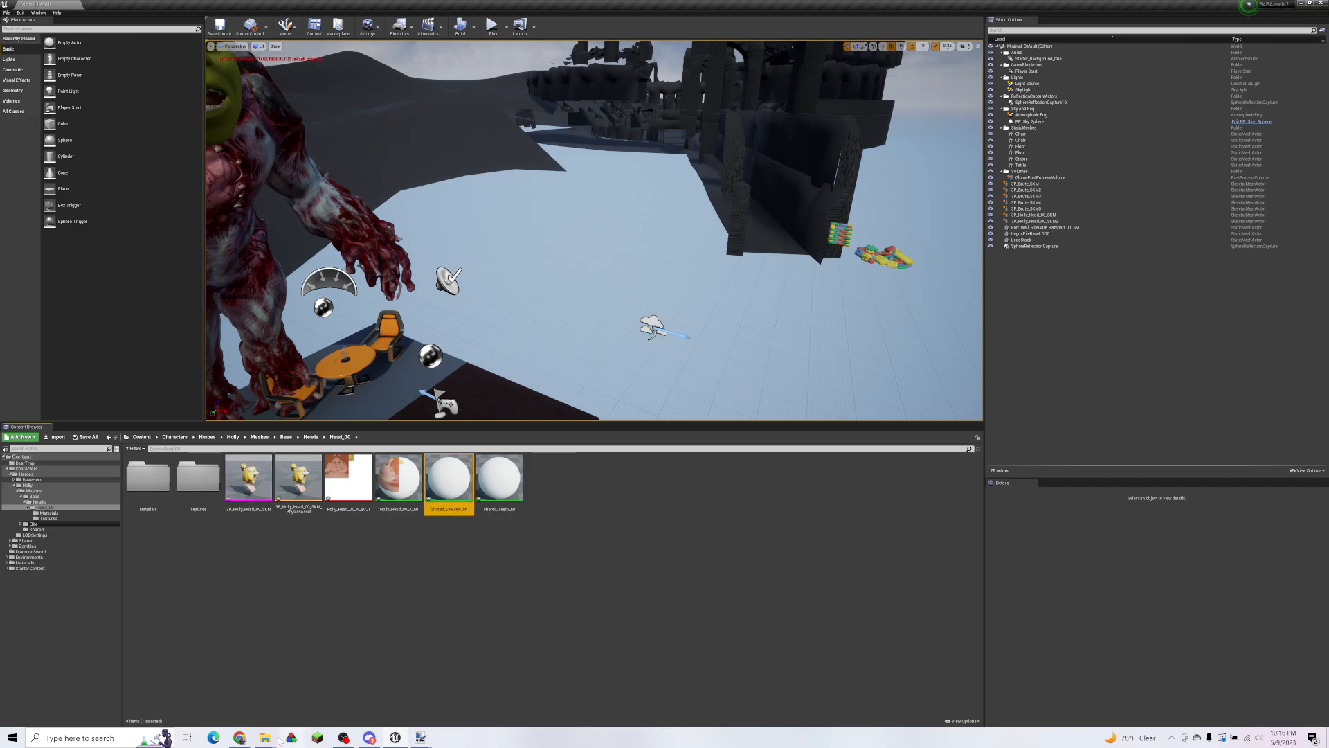
Step: Compare the shared eye occlusion and teeth materials in Exported\Characters\Shared\Materials with Shared_Eye_Occ_MI and Shared_Teeth_MI in Head_00
{"action": "mouse_move", "coordinate": [268, 740]}
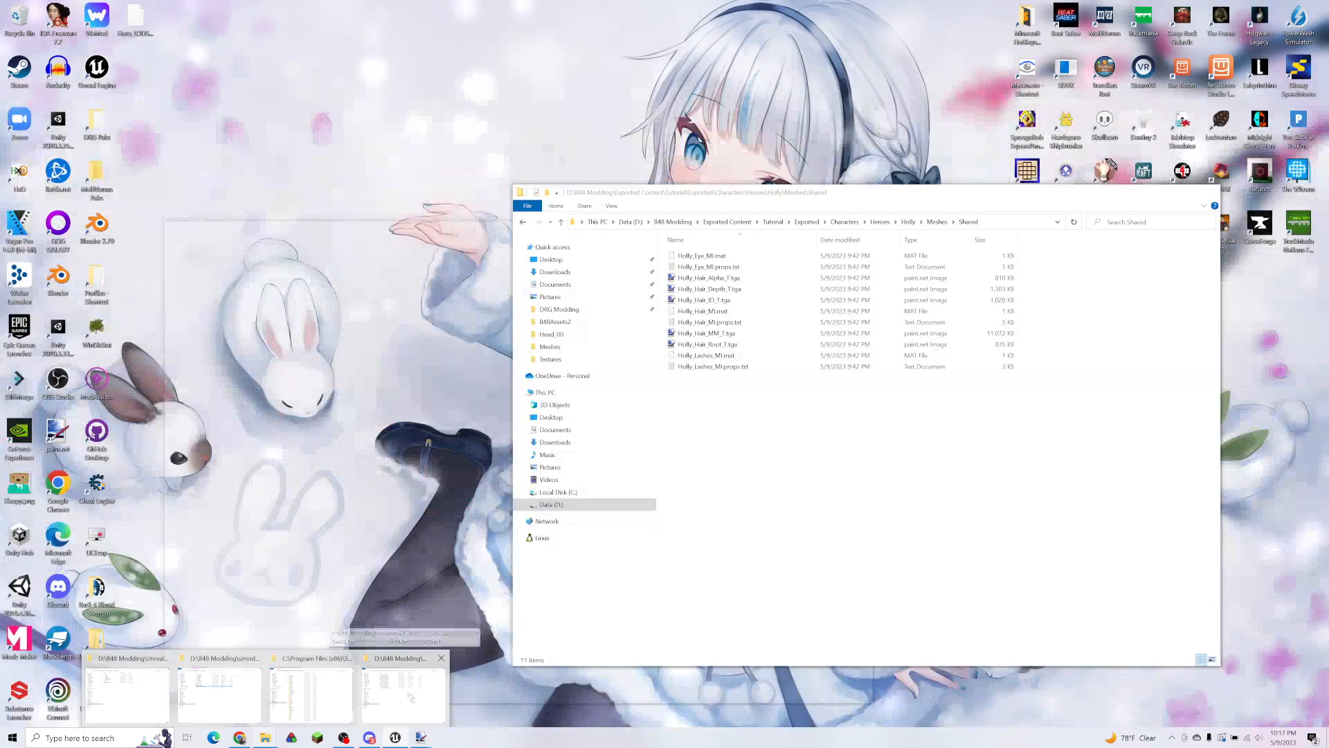
{"action": "left_click", "coordinate": [410, 694]}
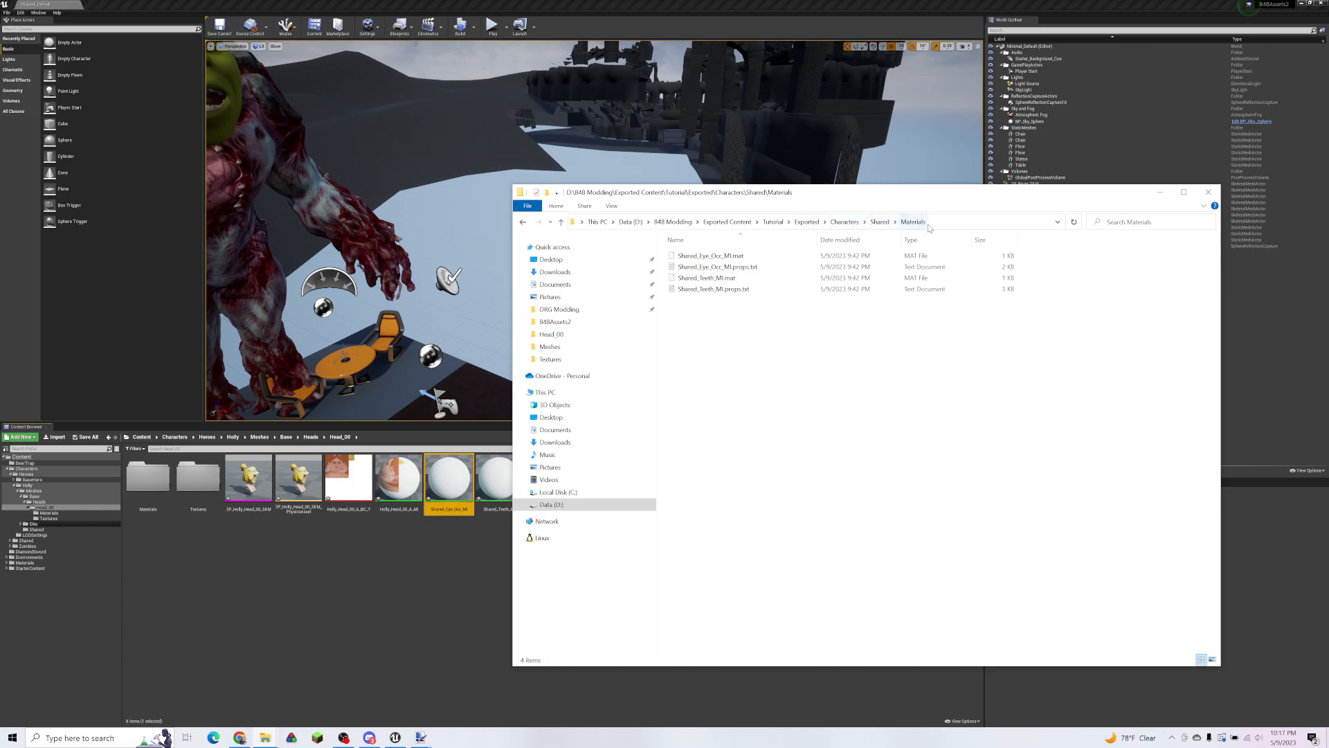
{"action": "left_click_drag", "start_coordinate": [745, 199], "coordinate": [826, 212]}
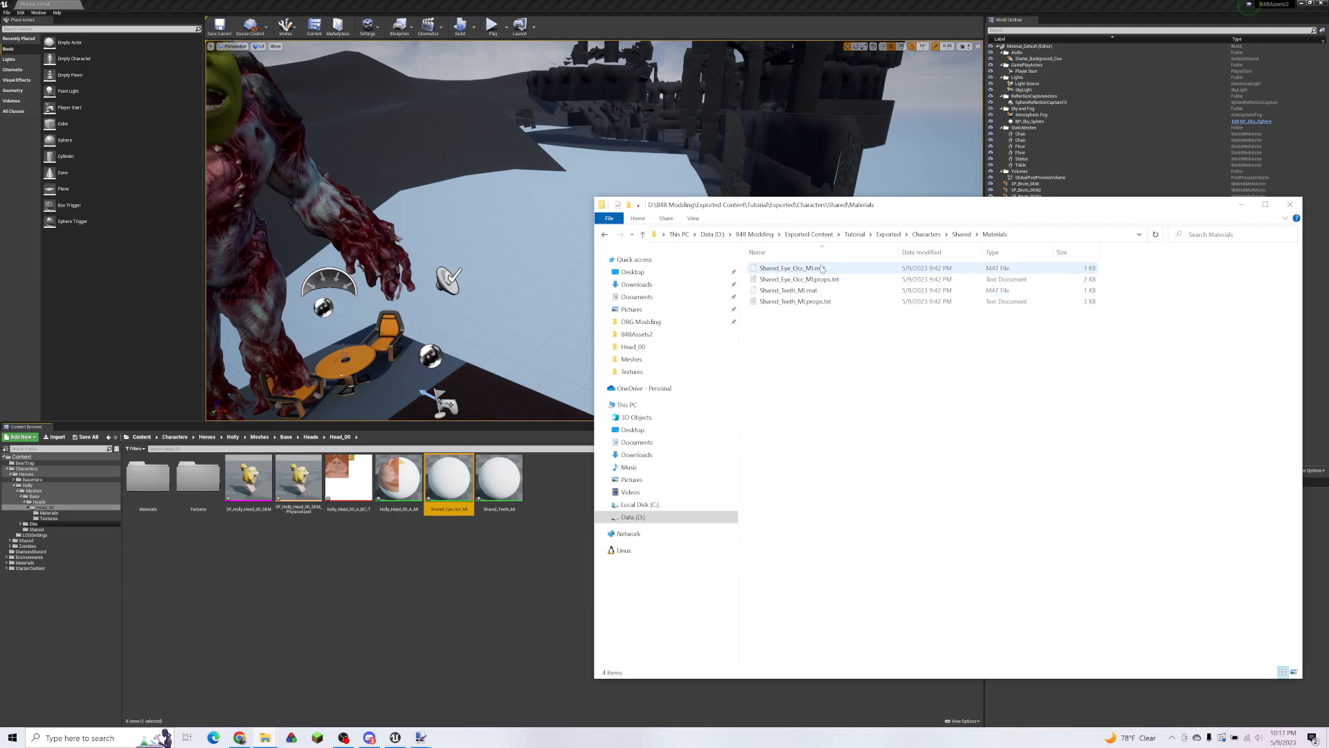
{"action": "left_click_drag", "start_coordinate": [511, 527], "coordinate": [446, 475]}
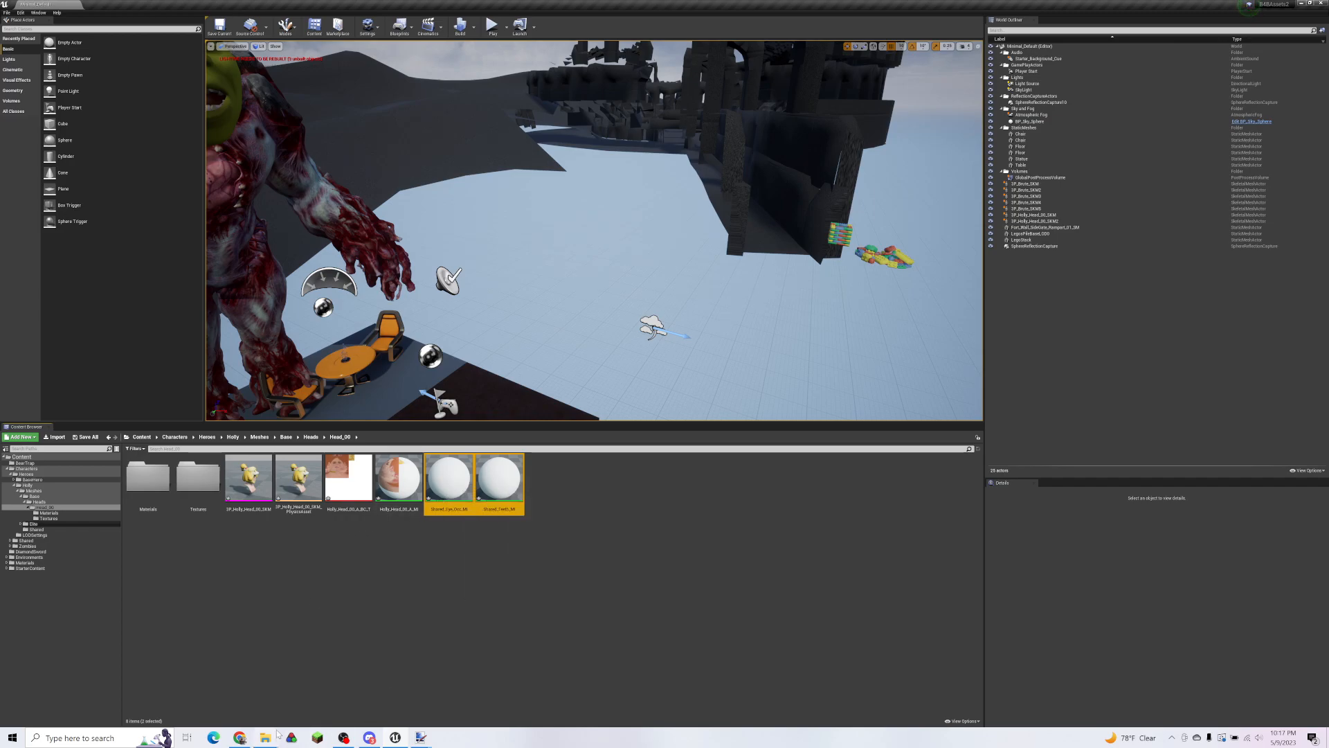
{"action": "mouse_move", "coordinate": [277, 734]}
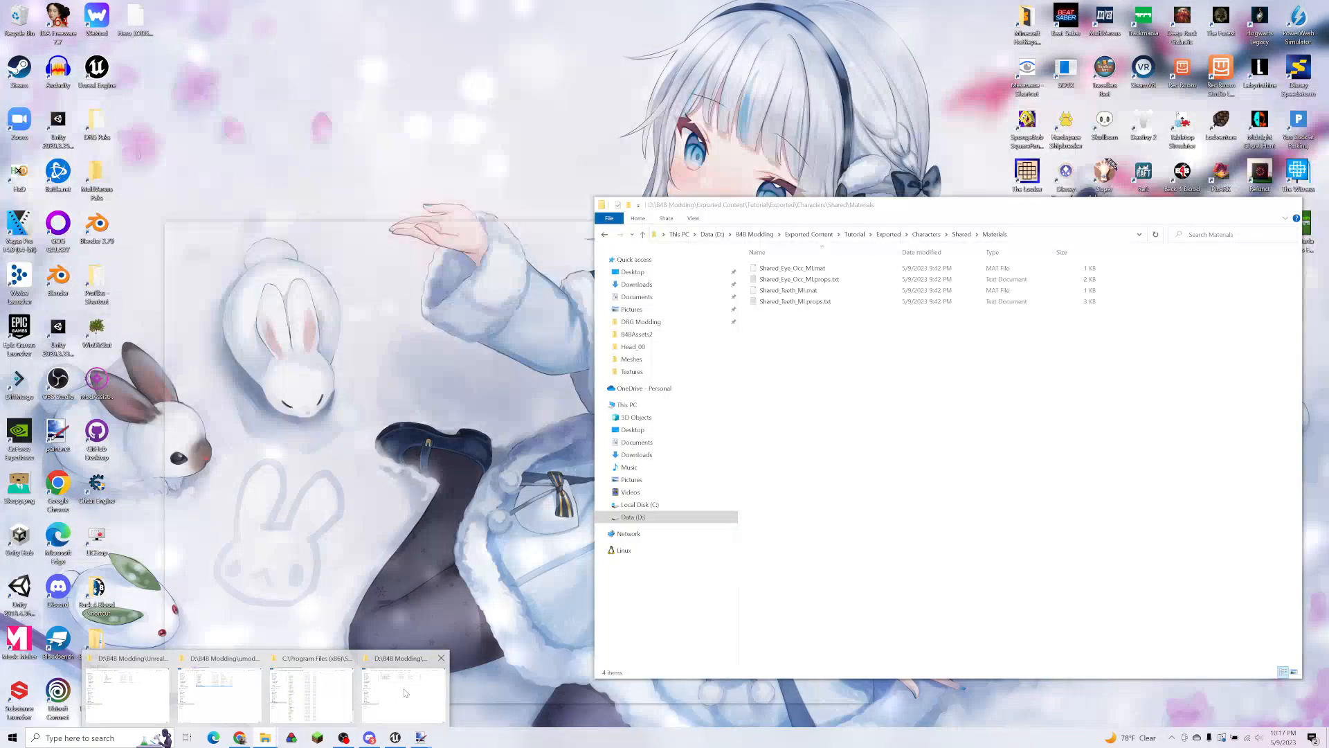
{"action": "left_click", "coordinate": [312, 689]}
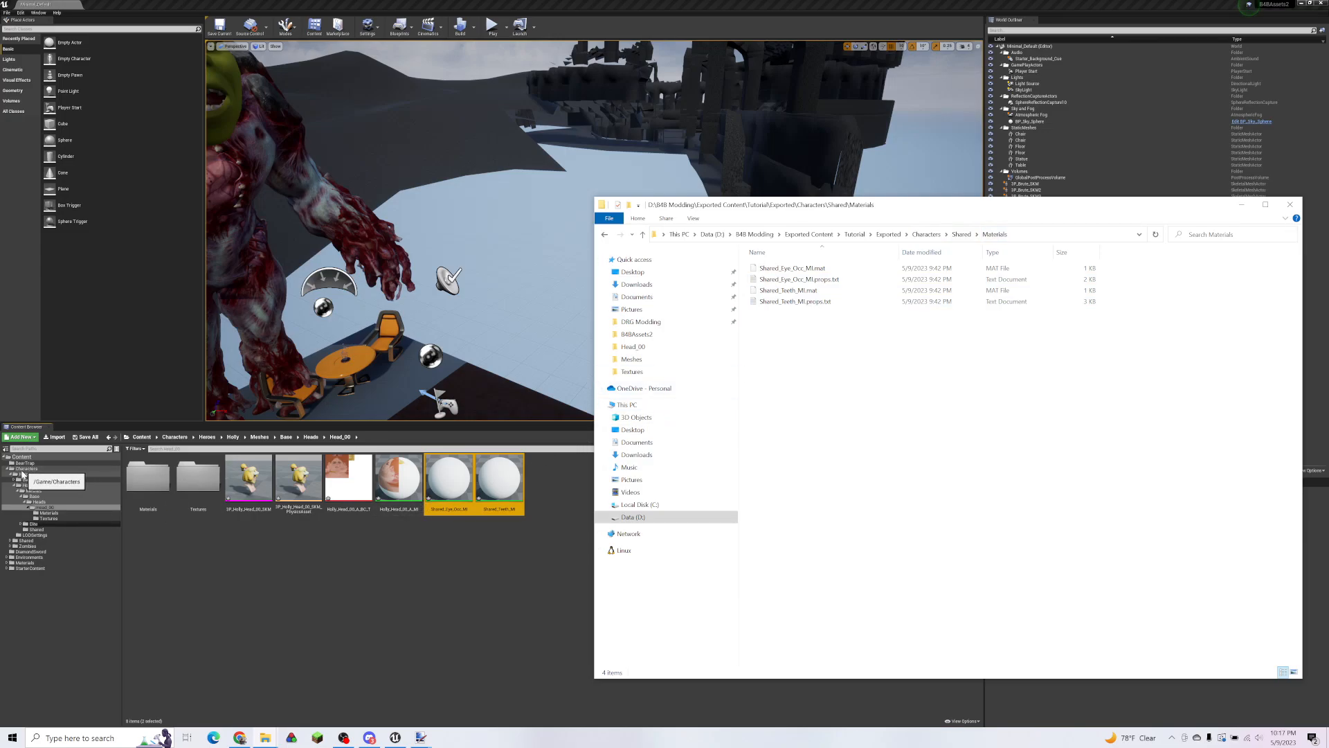
Step: Create a new folder named Materials inside the project's Characters/Shared folder
{"action": "left_click", "coordinate": [11, 542]}
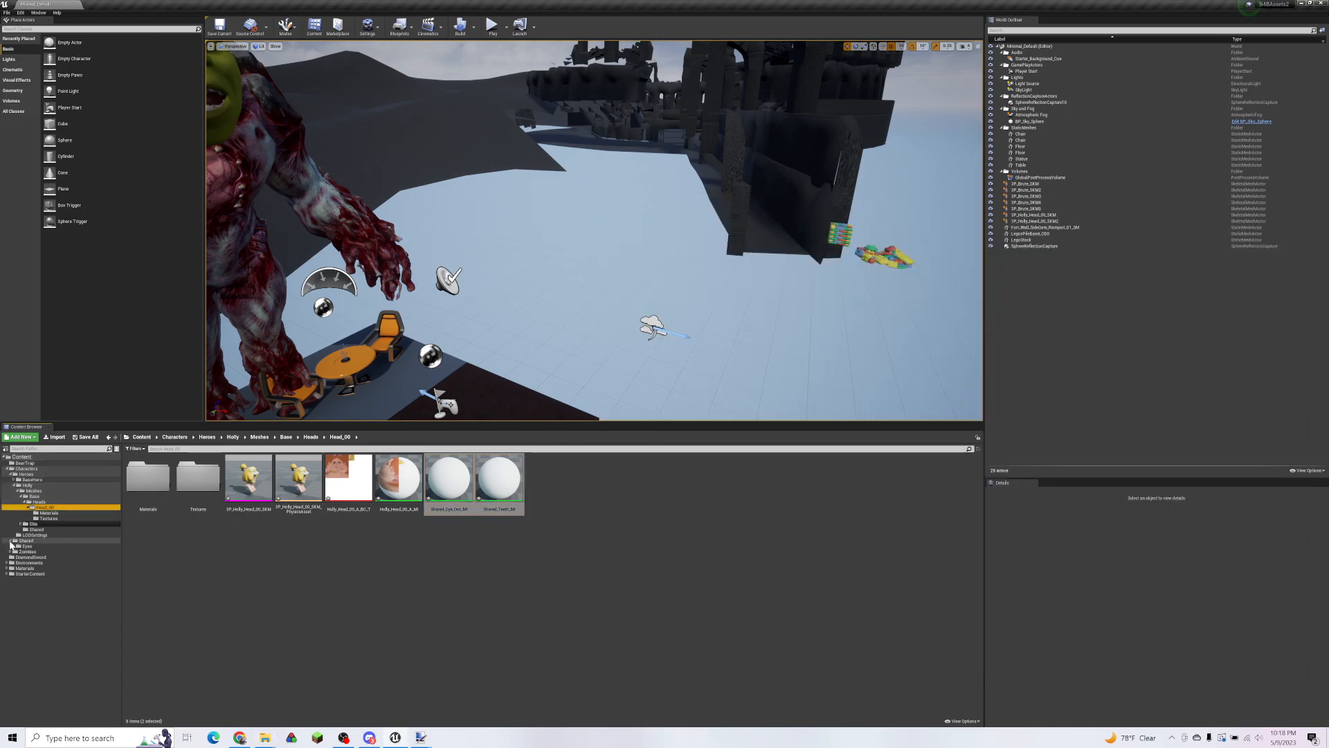
{"action": "left_click", "coordinate": [25, 540]}
{"action": "right_click", "coordinate": [223, 542]}
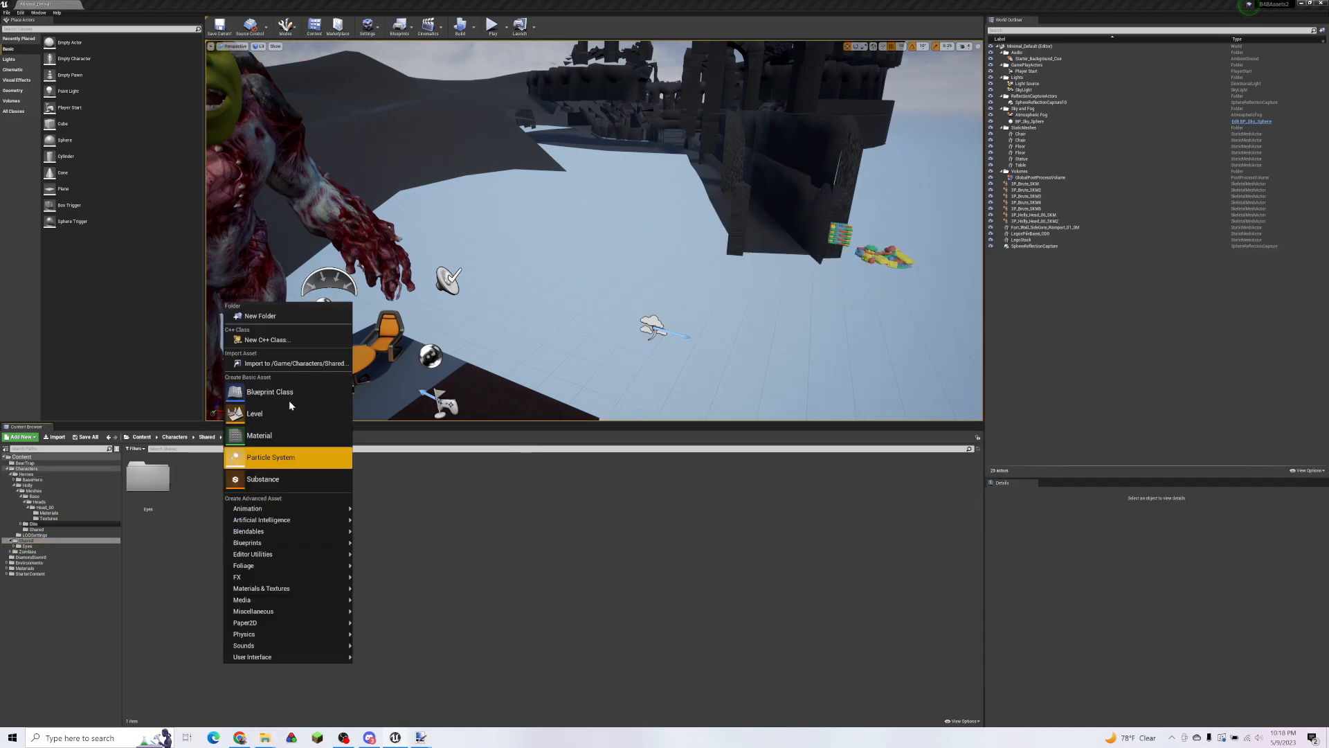
{"action": "left_click", "coordinate": [286, 320]}
{"action": "type", "text": "Materials"}
{"action": "key", "text": "Return"}
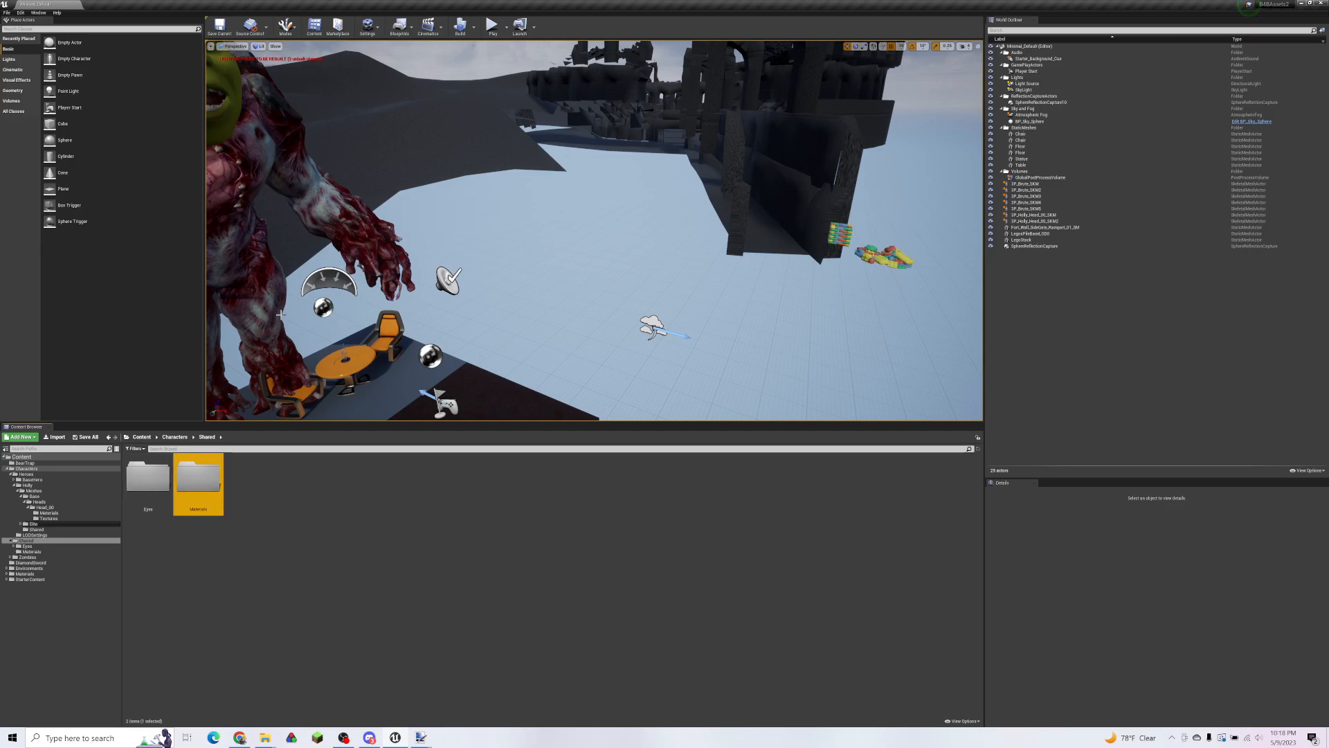
Step: Move the Shared_Eye_Occ_MI and Shared_Teeth_MI materials from Head_00 into the Characters/Shared/Materials folder
{"action": "left_click", "coordinate": [35, 551]}
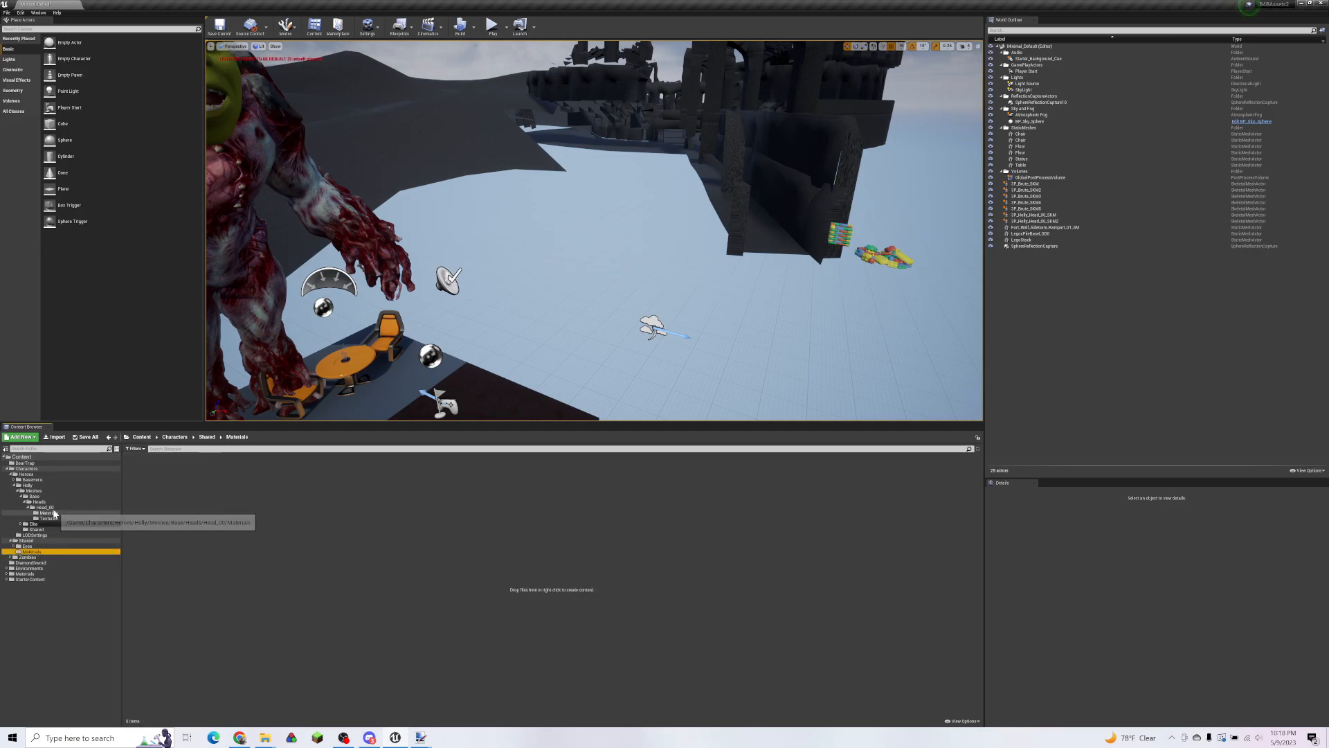
{"action": "left_click", "coordinate": [44, 507]}
{"action": "left_click", "coordinate": [456, 491]}
{"action": "left_click", "coordinate": [498, 485], "text": "ctrl"}
{"action": "left_click_drag", "start_coordinate": [499, 484], "coordinate": [29, 550]}
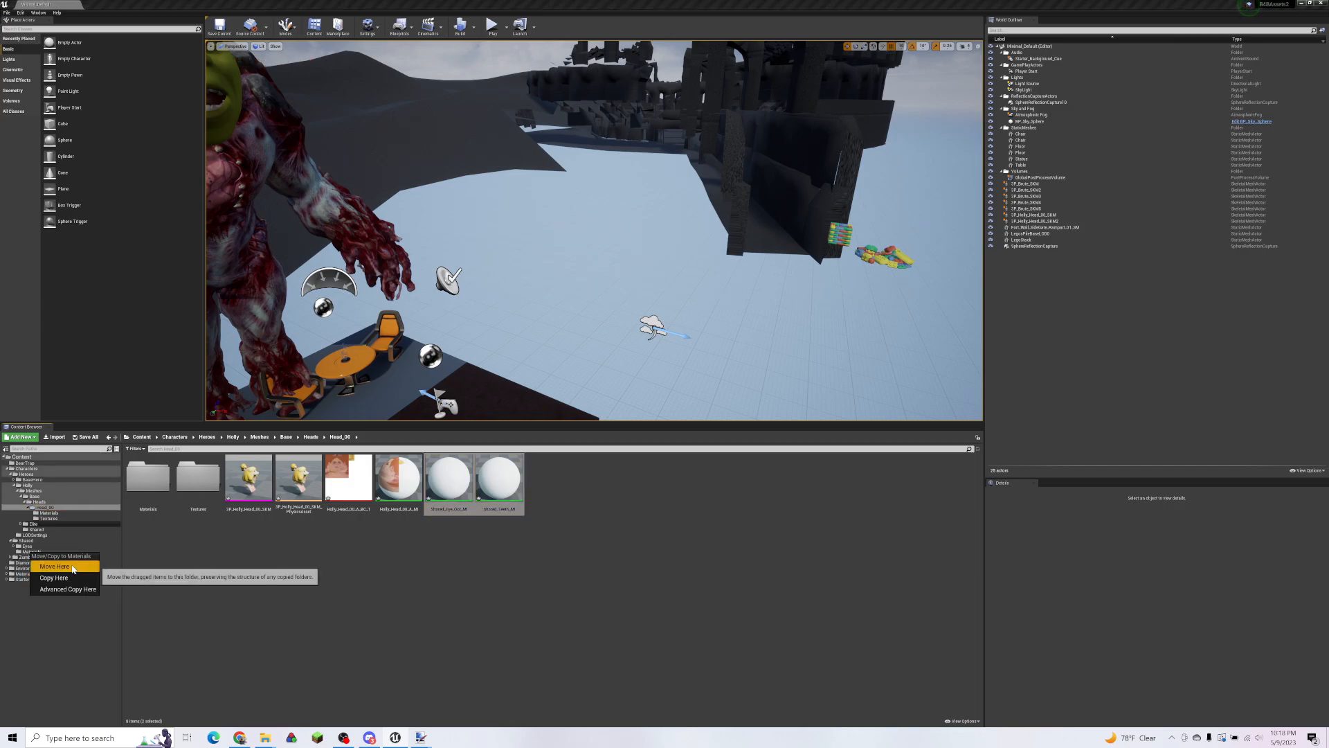
{"action": "left_click", "coordinate": [55, 567]}
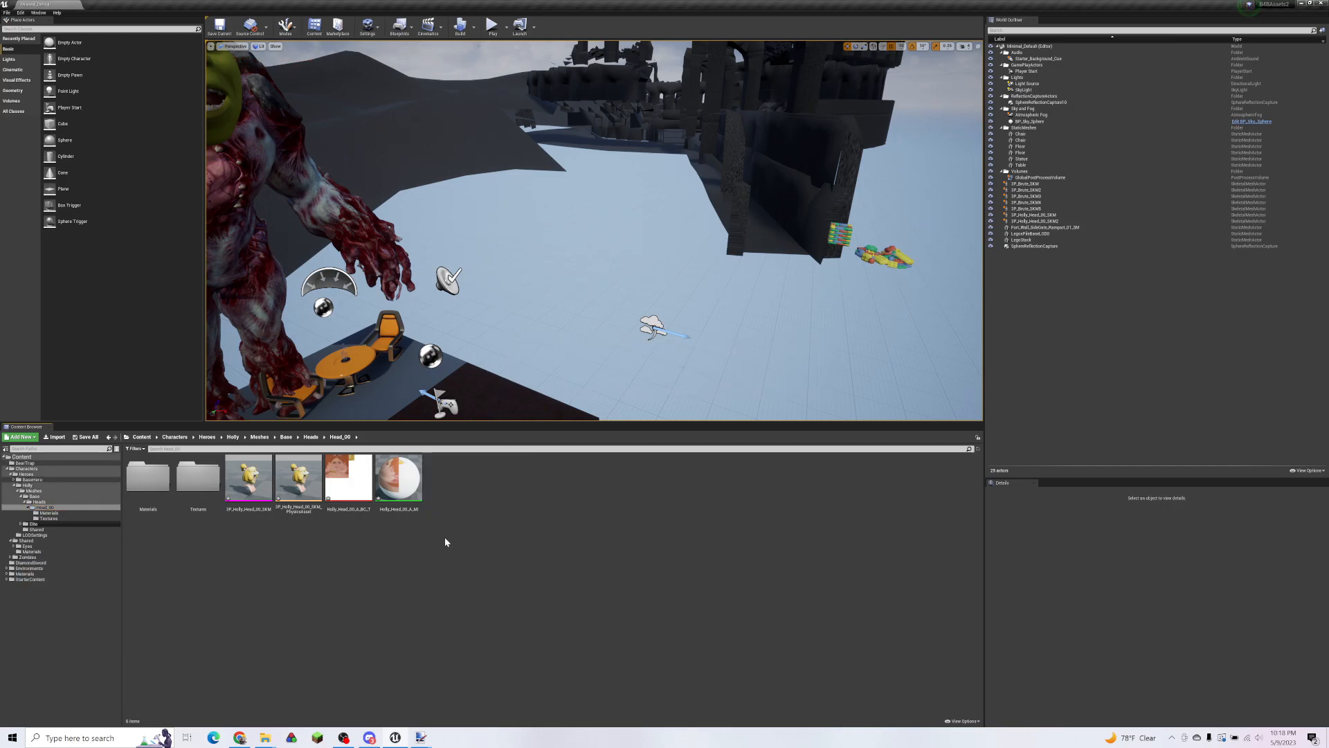
Step: Try to move the Holly_Head_00_A_MI material from Head_00 into its Materials subfolder
{"action": "left_click", "coordinate": [413, 495]}
{"action": "left_click_drag", "start_coordinate": [399, 478], "coordinate": [146, 484]}
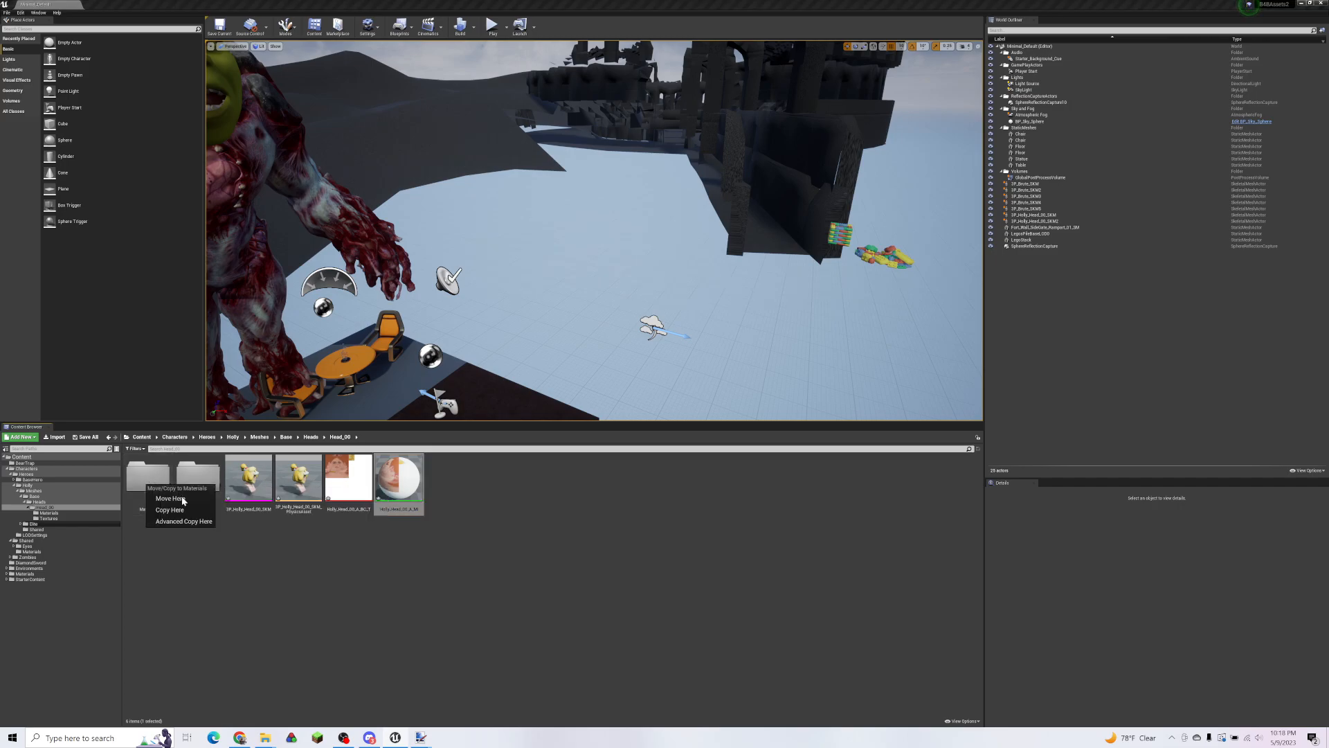
{"action": "left_click", "coordinate": [166, 499]}
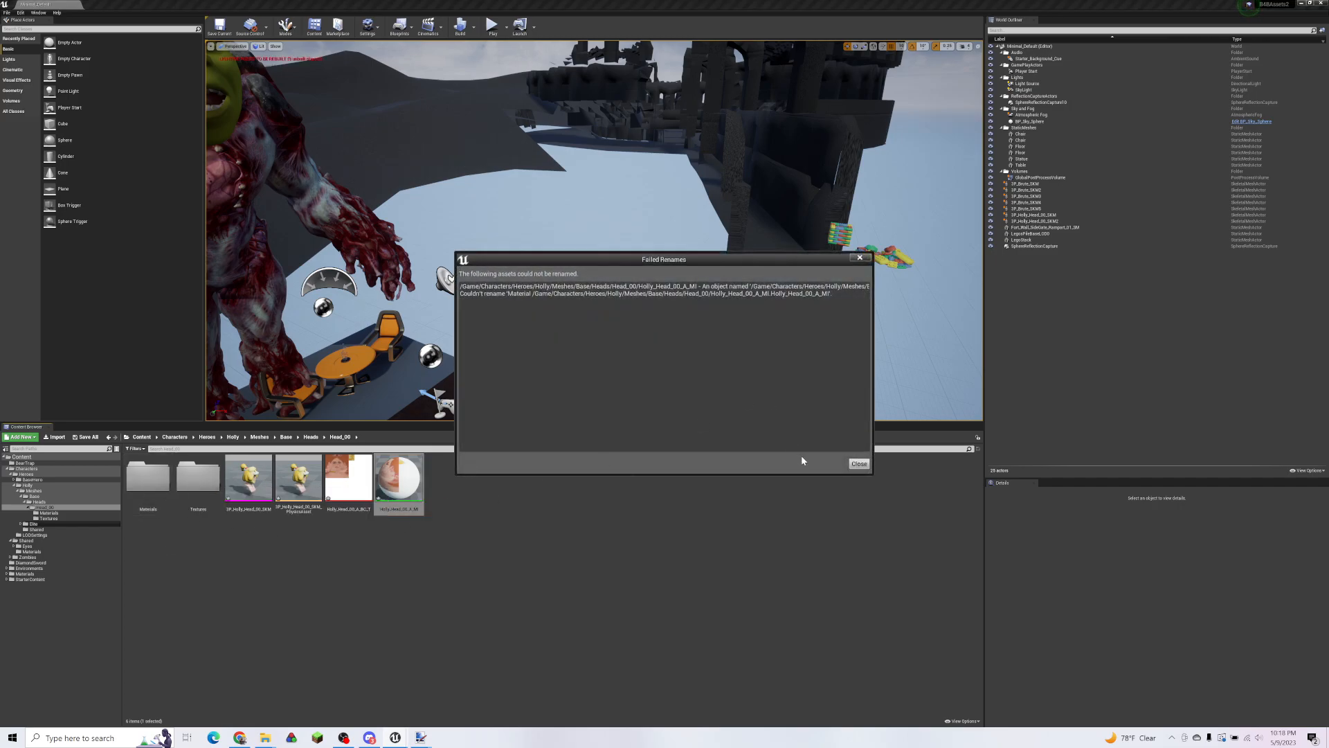
{"action": "left_click", "coordinate": [858, 463]}
Step: Check the contents of Head_00's Materials subfolder and delete the duplicate Holly_Head_00_A_MI material from Head_00
{"action": "double_click", "coordinate": [148, 478]}
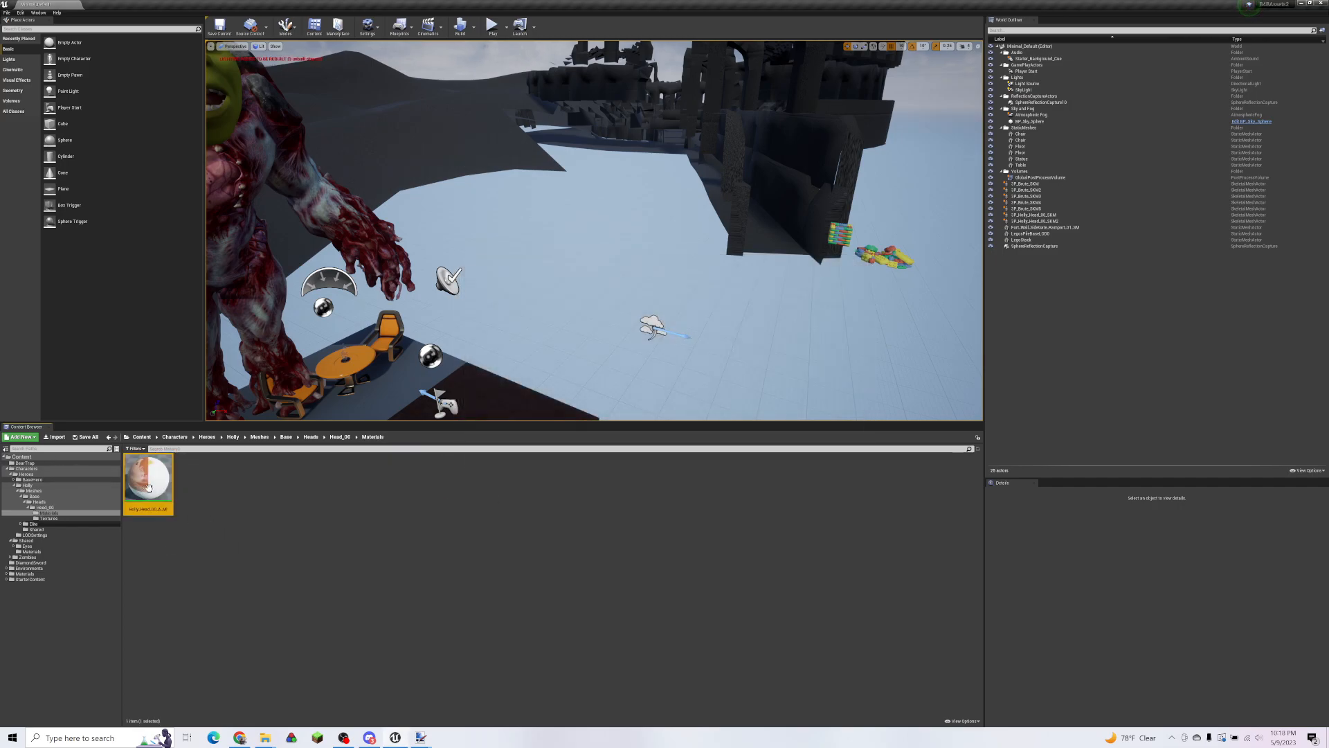
{"action": "left_click", "coordinate": [339, 438]}
{"action": "left_click", "coordinate": [403, 486]}
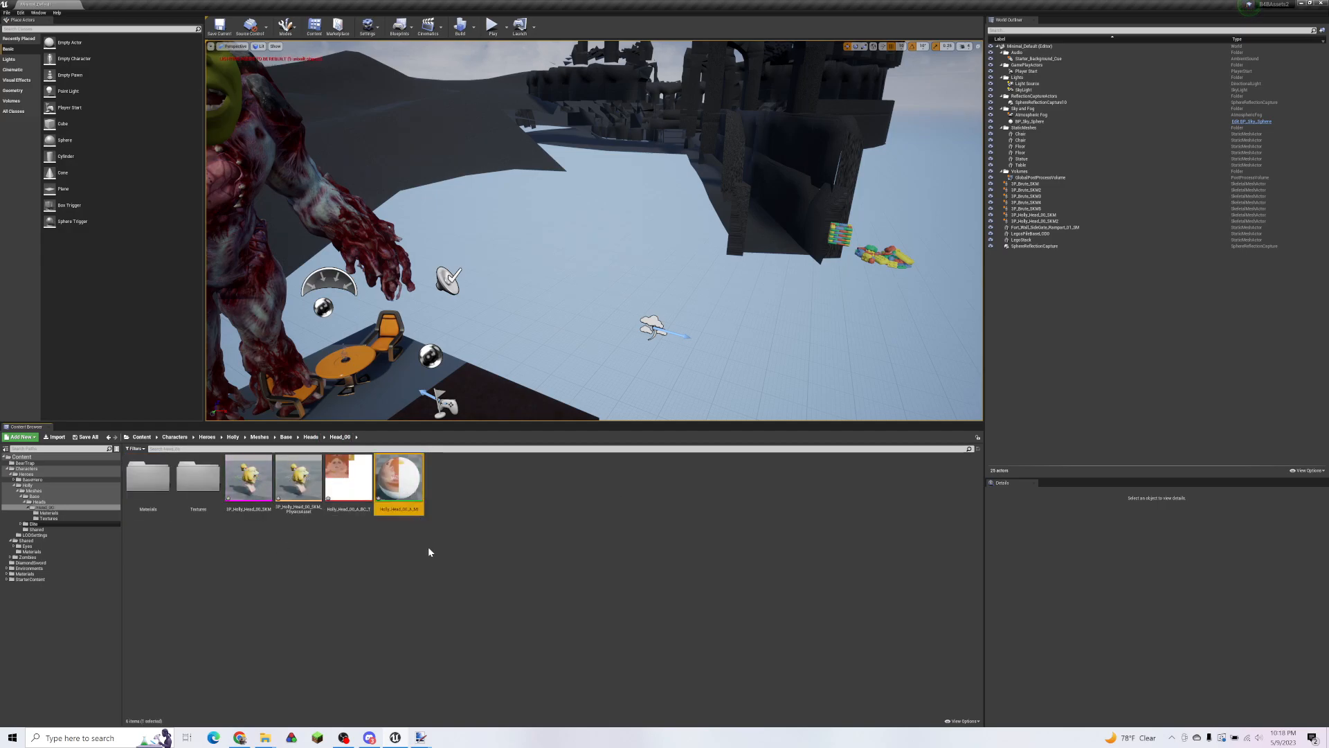
{"action": "key", "text": "Delete"}
{"action": "left_click", "coordinate": [621, 534]}
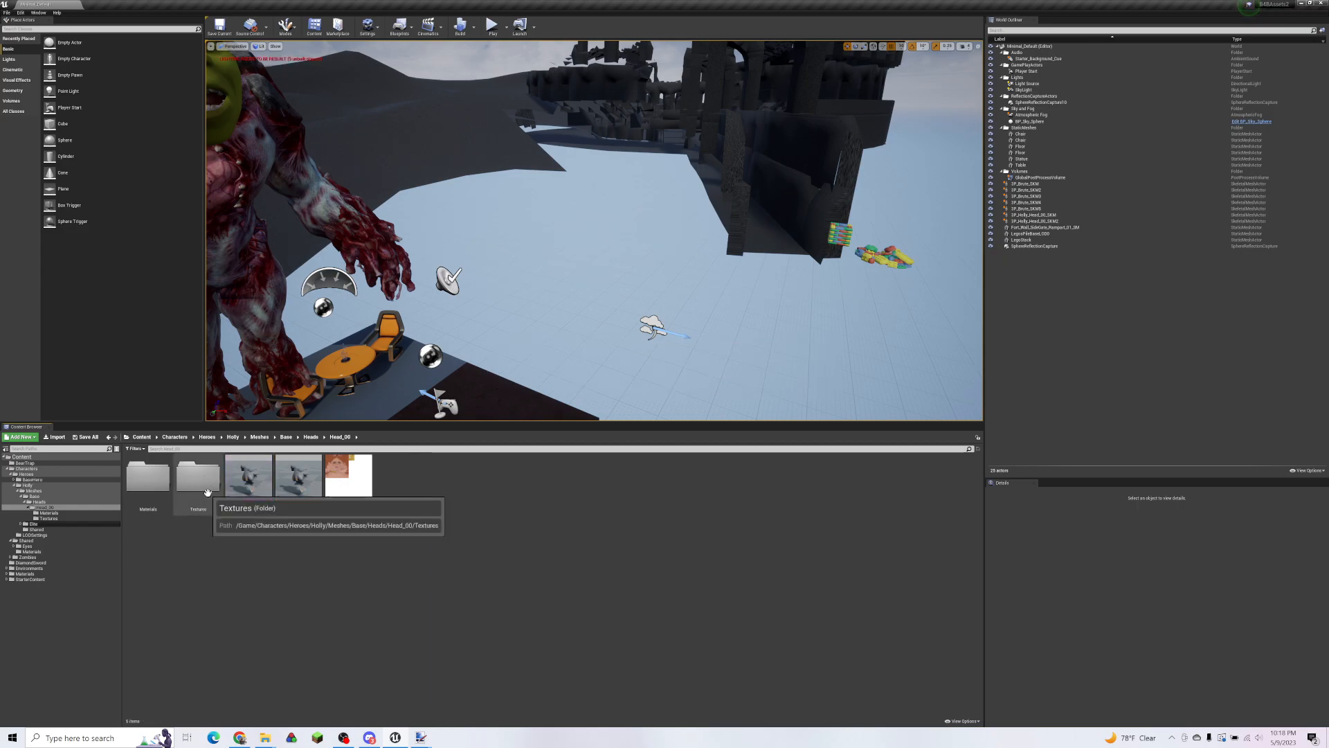
Step: Check Head_00's Textures subfolder and delete the duplicate Holly_Head_00_A_BC_T texture from Head_00
{"action": "double_click", "coordinate": [204, 483]}
{"action": "left_click", "coordinate": [341, 437]}
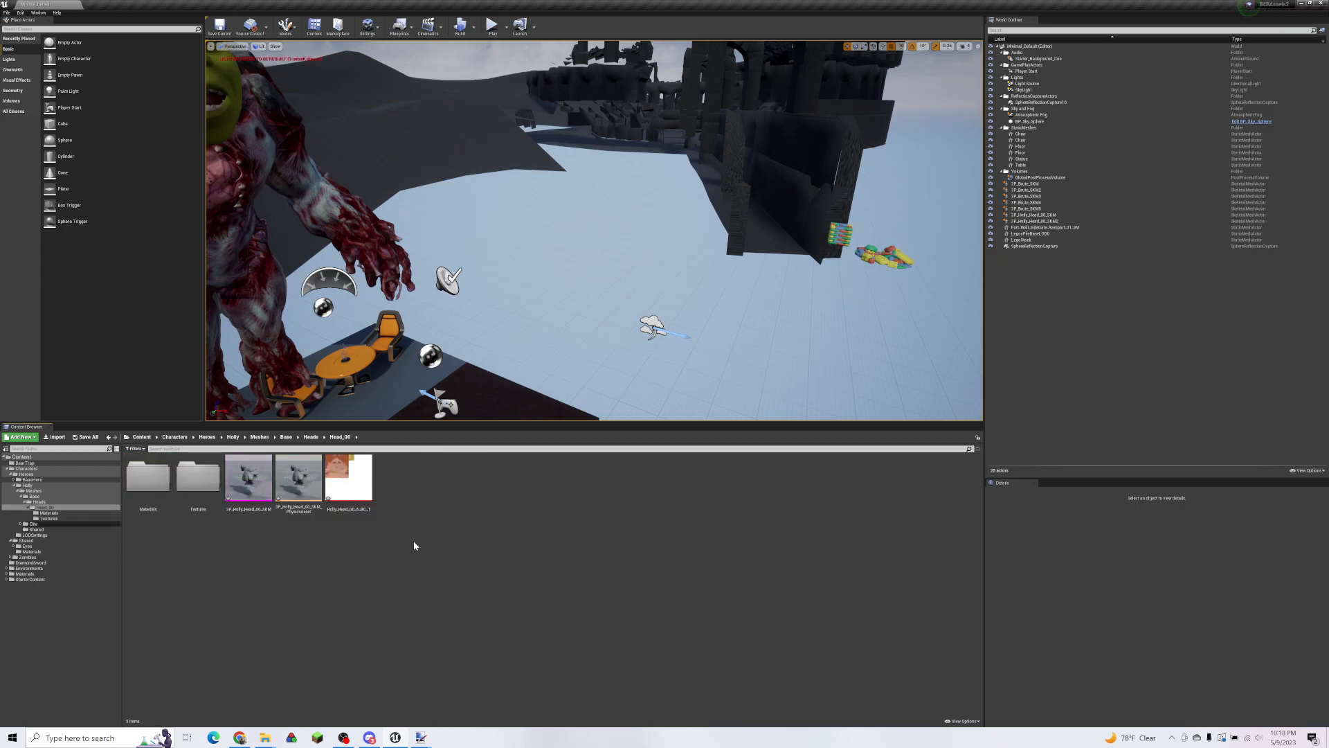
{"action": "key", "text": "Delete"}
{"action": "left_click", "coordinate": [593, 537]}
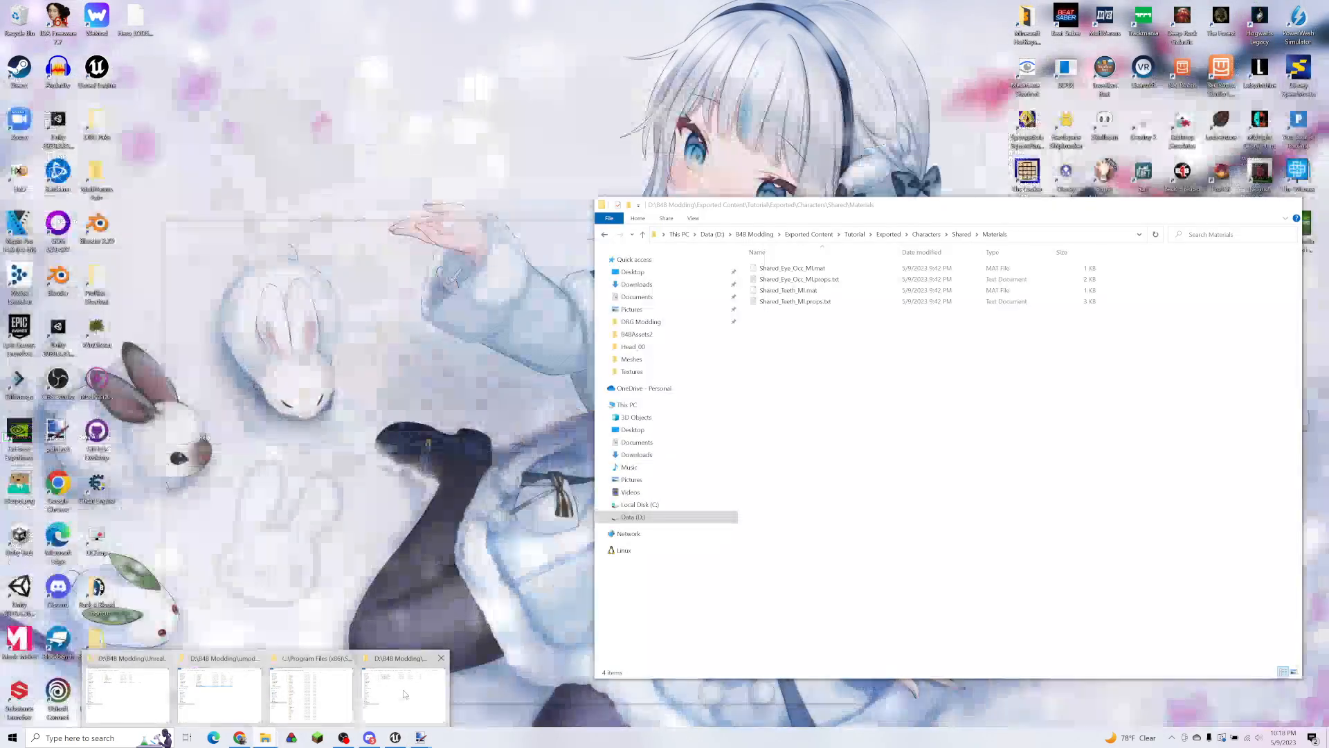
Step: Switch to File Explorer and examine the exported Head_00 folder under Characters\Heroes\Holly\Meshes\Base\Heads
{"action": "left_click", "coordinate": [405, 693]}
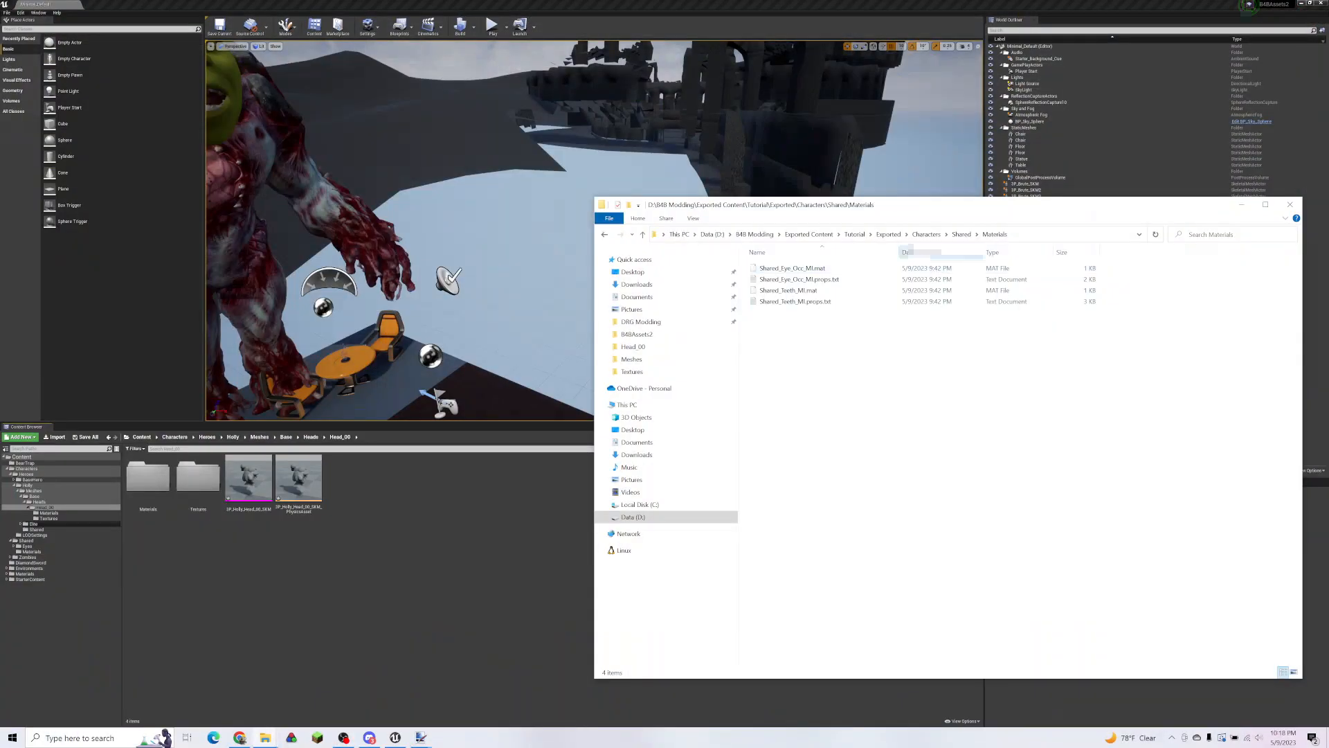
{"action": "left_click", "coordinate": [900, 236]}
{"action": "double_click", "coordinate": [774, 269]}
{"action": "double_click", "coordinate": [801, 270]}
{"action": "double_click", "coordinate": [800, 270]}
{"action": "double_click", "coordinate": [798, 270]}
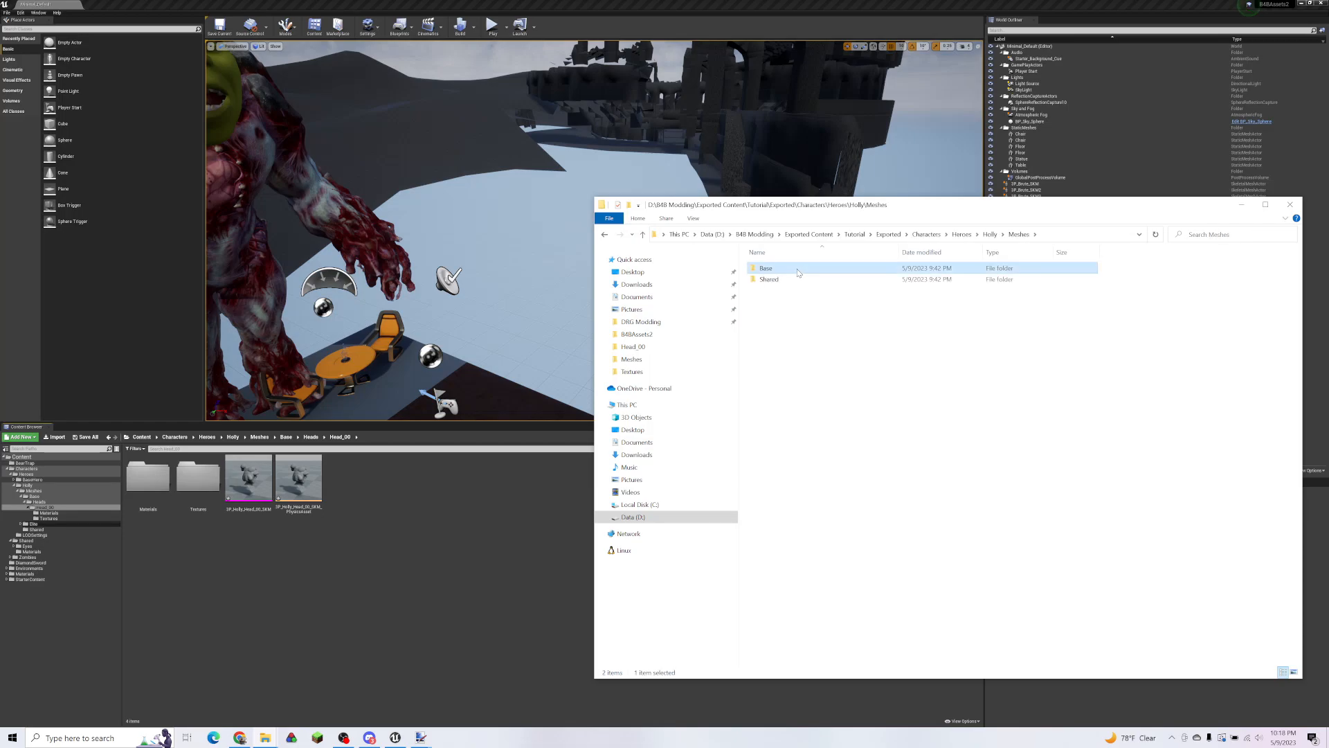
{"action": "double_click", "coordinate": [798, 270]}
{"action": "double_click", "coordinate": [798, 270]}
{"action": "double_click", "coordinate": [799, 270]}
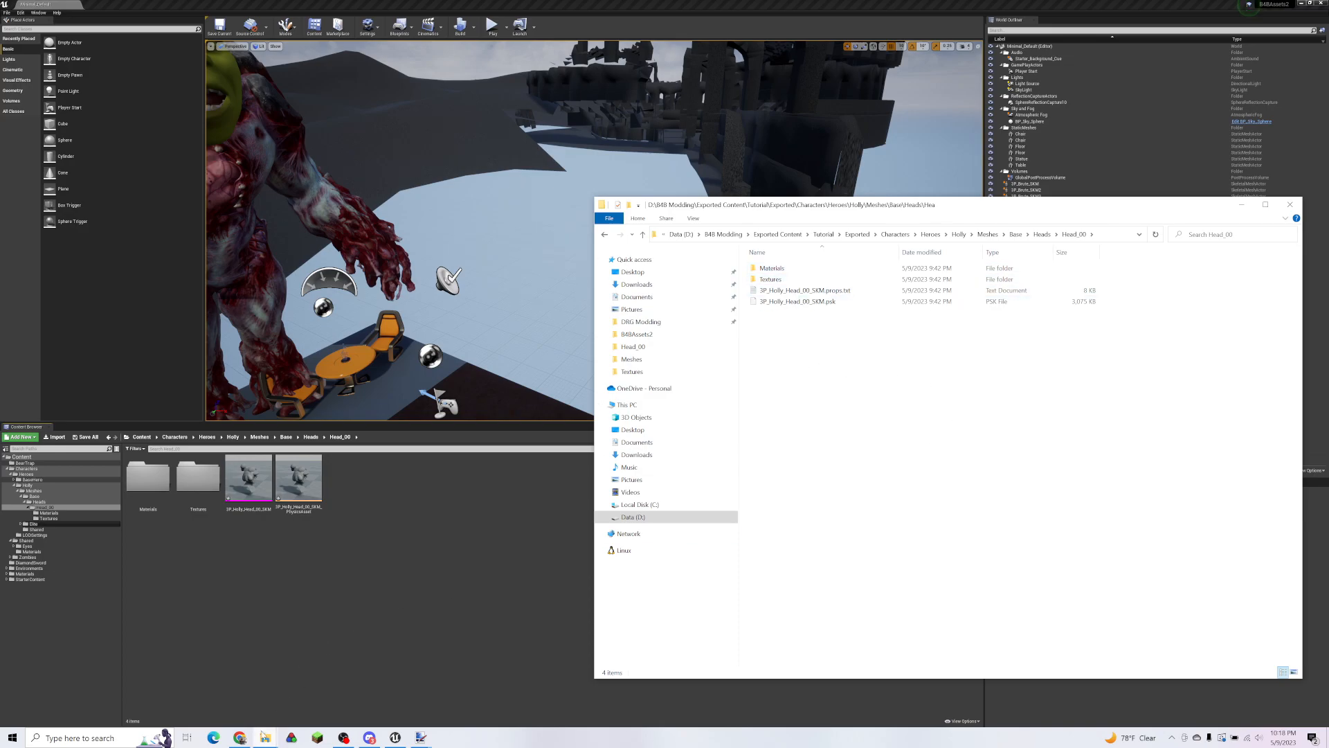
Step: In the Back 4 Blood game content, find Holly's 3P_Holly_PA physics asset files in Characters\Heroes\Holly\Meshes
{"action": "mouse_move", "coordinate": [265, 738]}
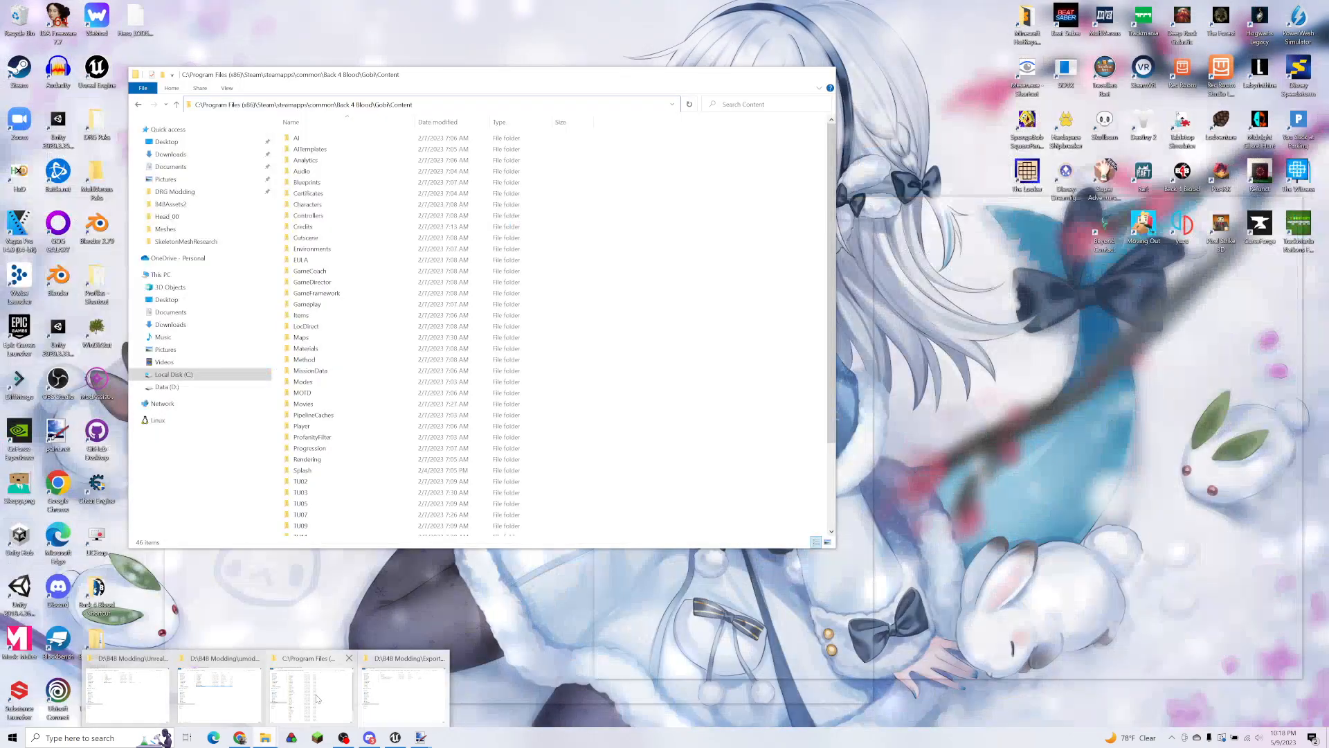
{"action": "left_click", "coordinate": [317, 698]}
{"action": "double_click", "coordinate": [308, 204]}
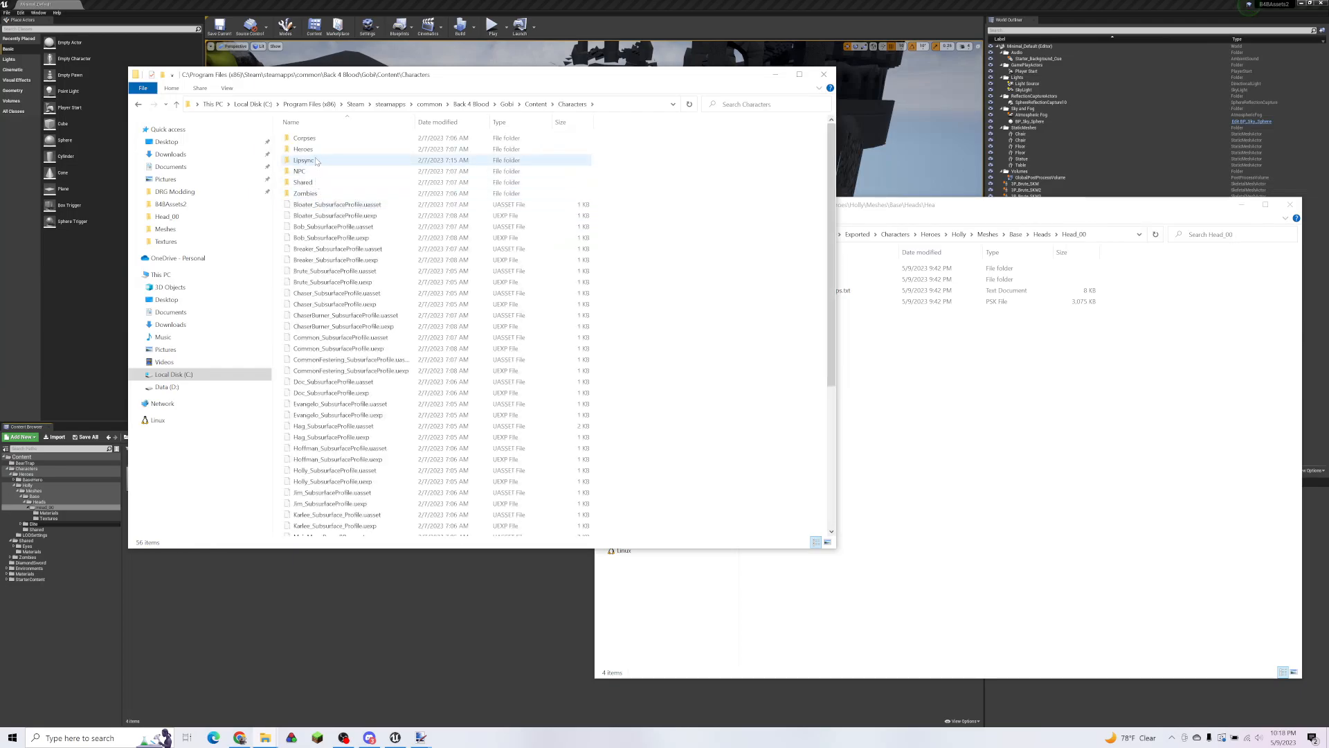
{"action": "double_click", "coordinate": [315, 150]}
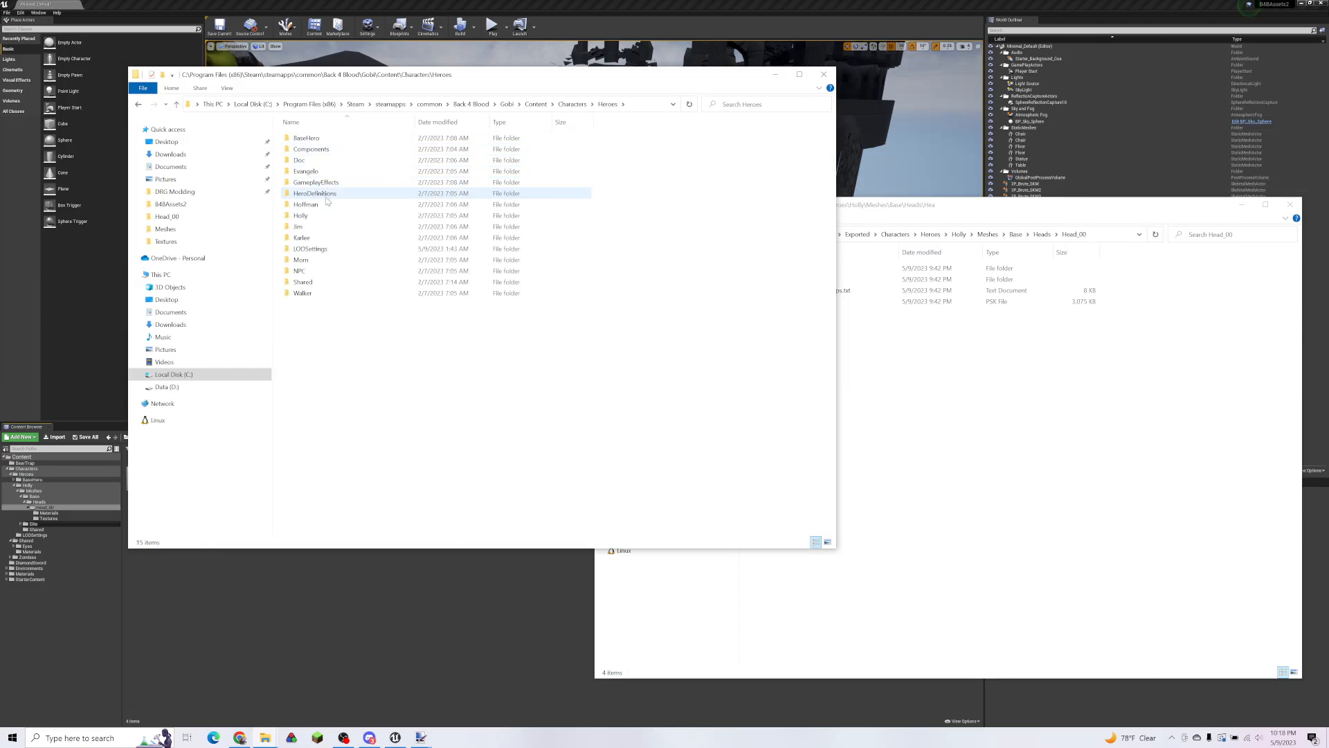
{"action": "double_click", "coordinate": [305, 215]}
{"action": "double_click", "coordinate": [320, 149]}
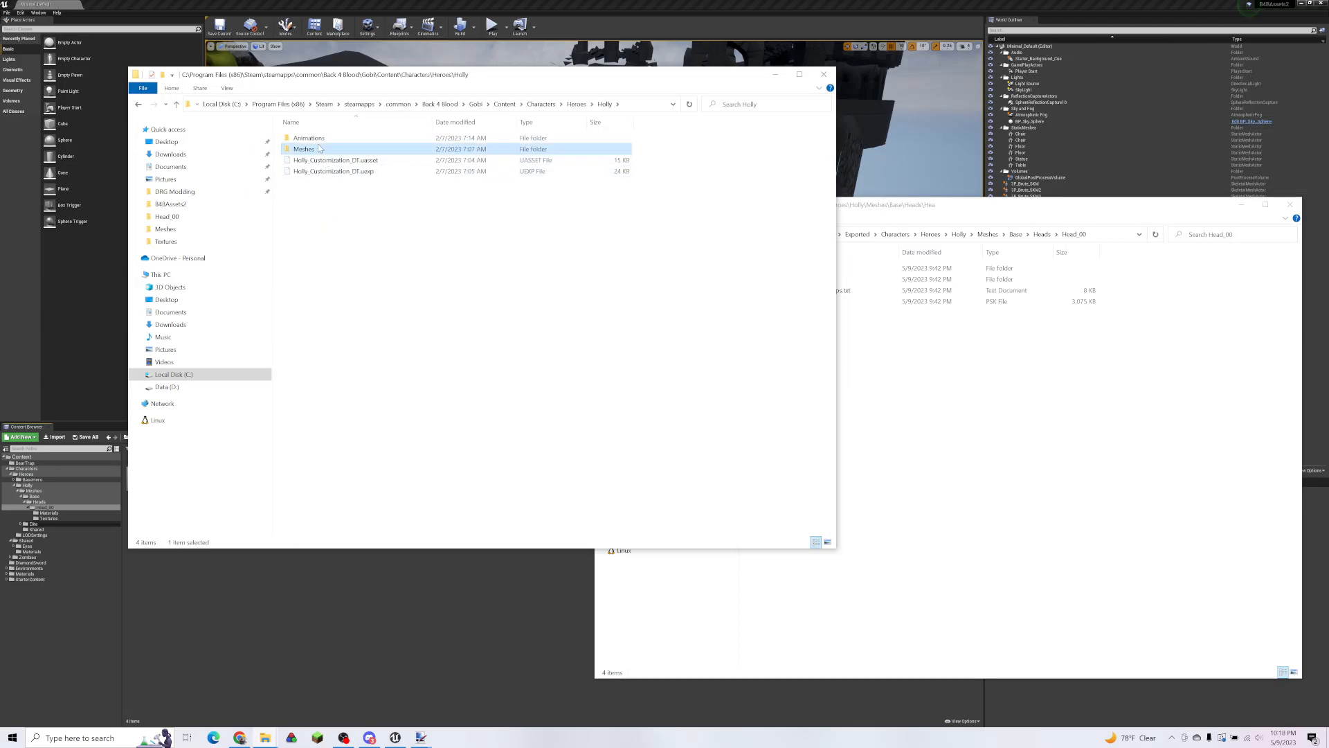
{"action": "double_click", "coordinate": [325, 138]}
{"action": "left_click", "coordinate": [584, 103]}
{"action": "left_click_drag", "start_coordinate": [365, 237], "coordinate": [330, 197]}
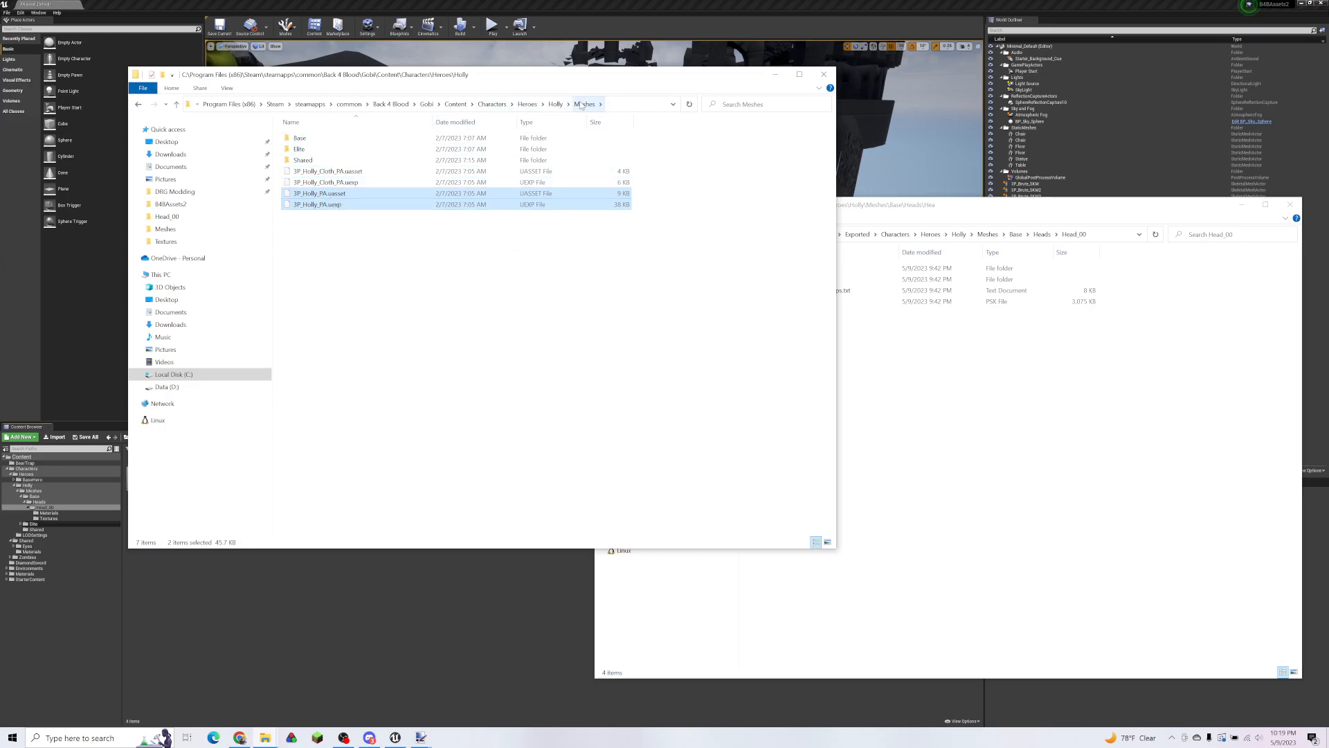
Step: In the Unreal project, rename the 3P_Holly_Head_00_SKM_PhysicsAsset in Head_00 to 3P_Holly_PA
{"action": "left_click", "coordinate": [245, 614]}
{"action": "left_click", "coordinate": [302, 514]}
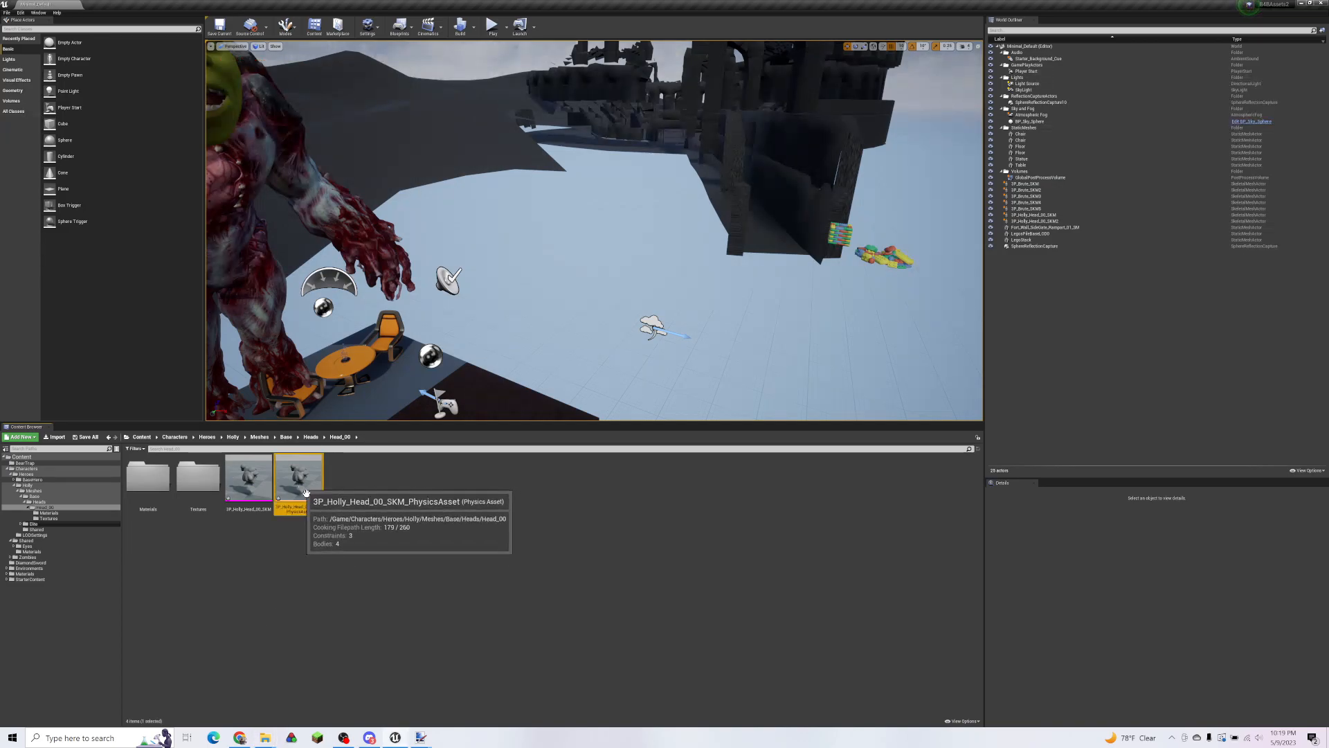
{"action": "right_click", "coordinate": [309, 499]}
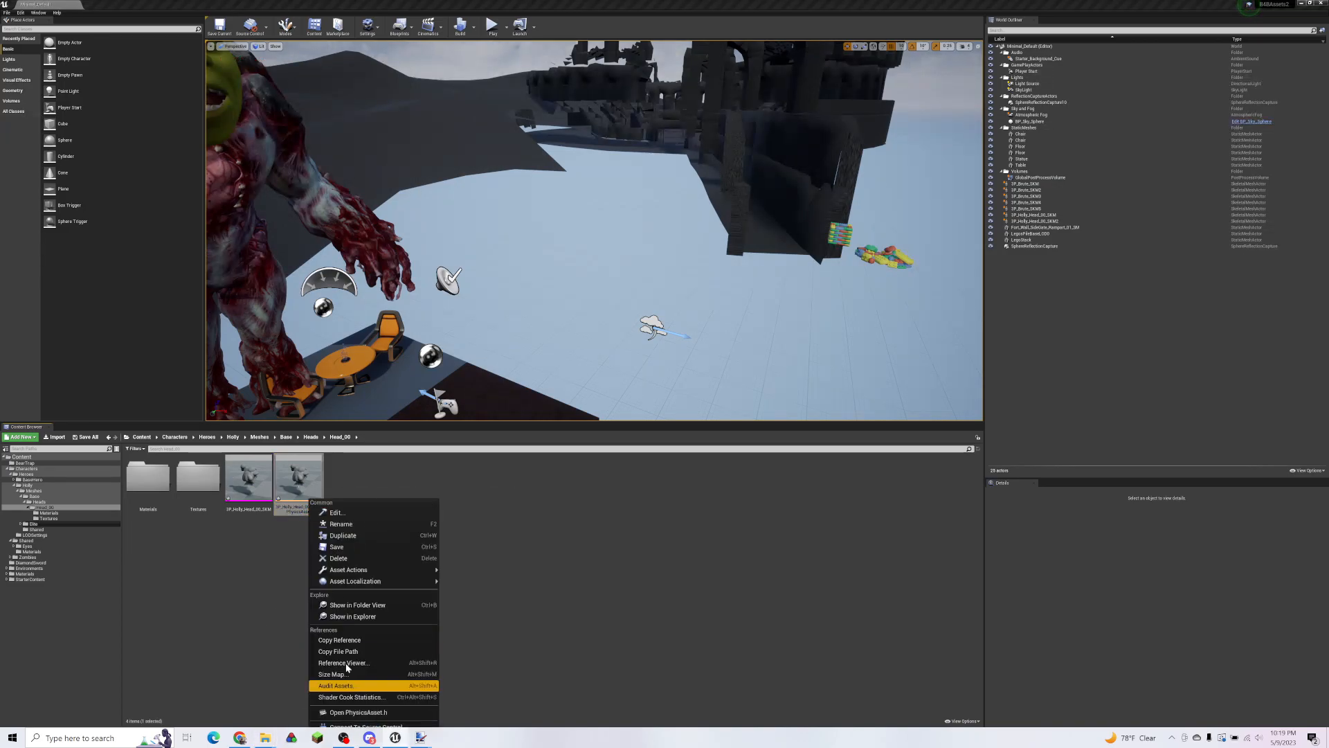
{"action": "left_click", "coordinate": [340, 524]}
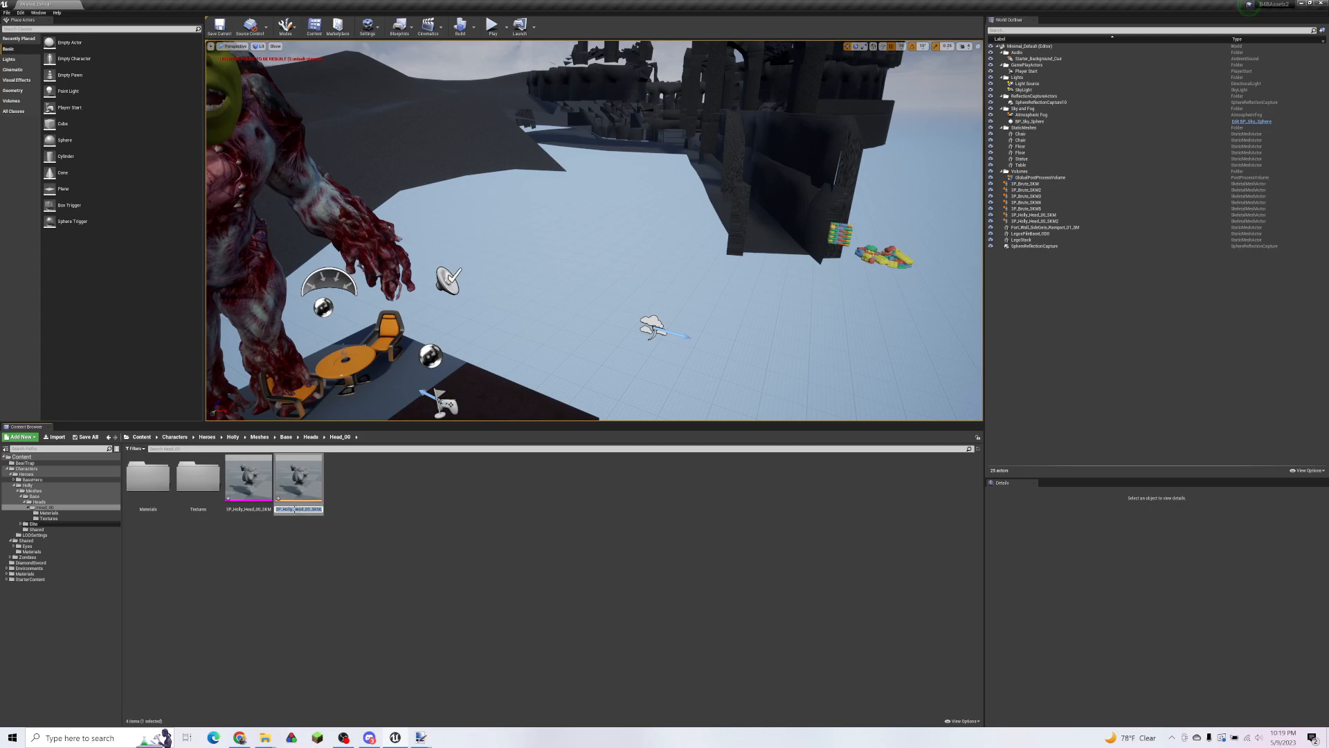
{"action": "type", "text": "3P_Holly_PA"}
{"action": "key", "text": "Return"}
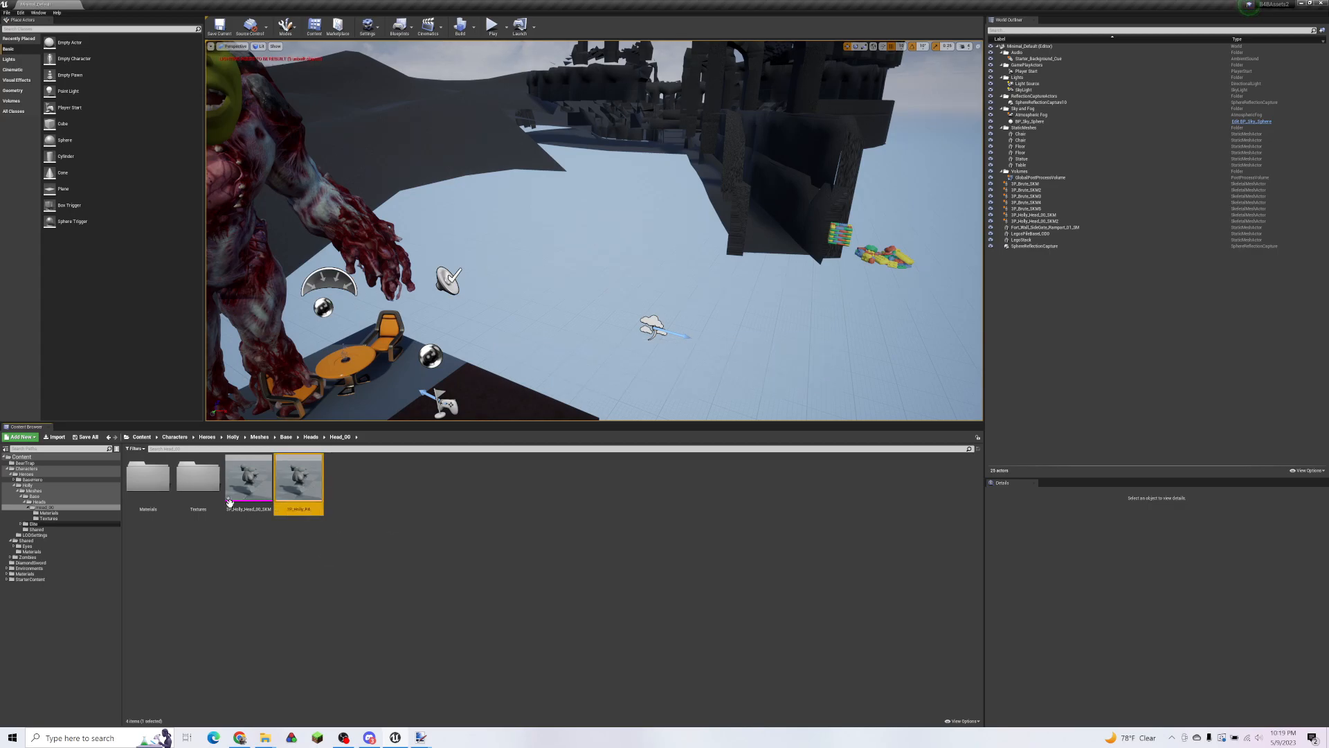
Step: Move the 3P_Holly_PA physics asset from Head_00 to Holly's Meshes folder
{"action": "left_click", "coordinate": [18, 491]}
{"action": "left_click_drag", "start_coordinate": [293, 494], "coordinate": [38, 492]}
{"action": "left_click", "coordinate": [61, 508]}
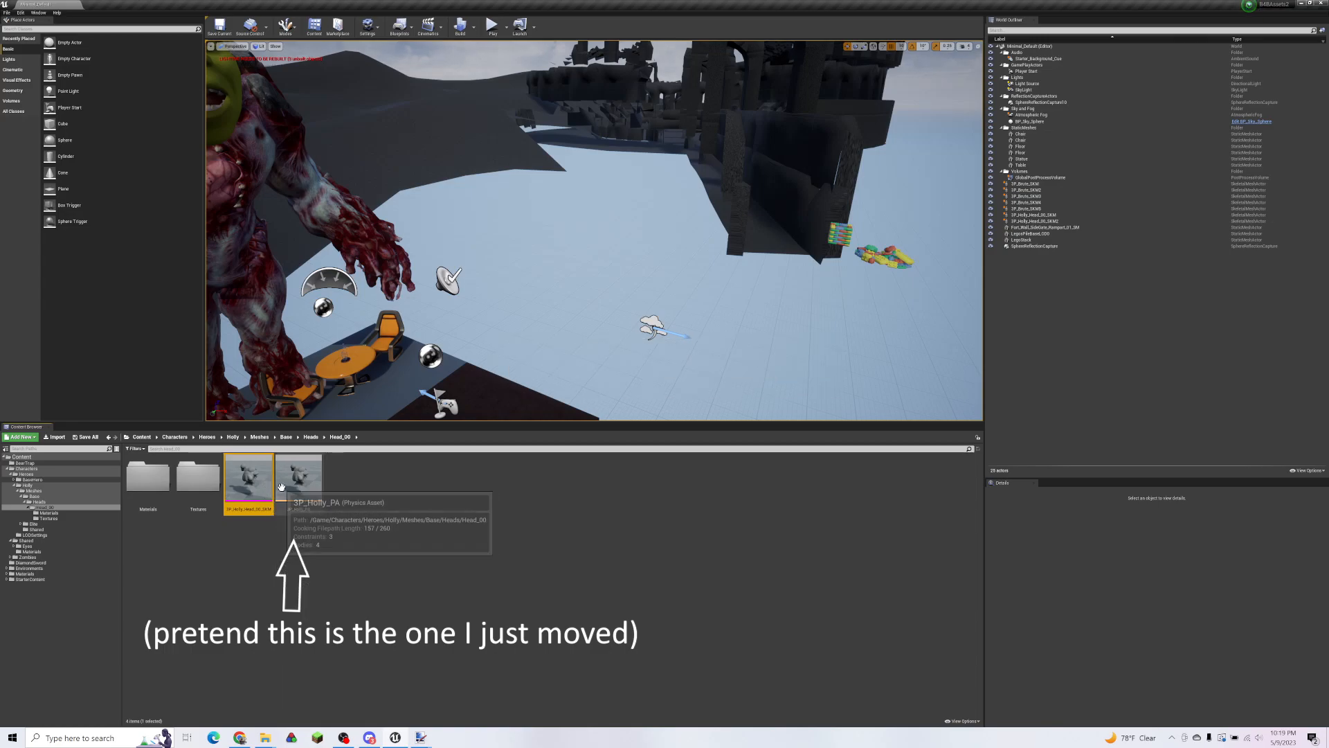
Step: Open the 3P_Holly_Head_00_SKM skeletal mesh and assign Holly_Hair_MI to material slot Element 0
{"action": "double_click", "coordinate": [251, 488]}
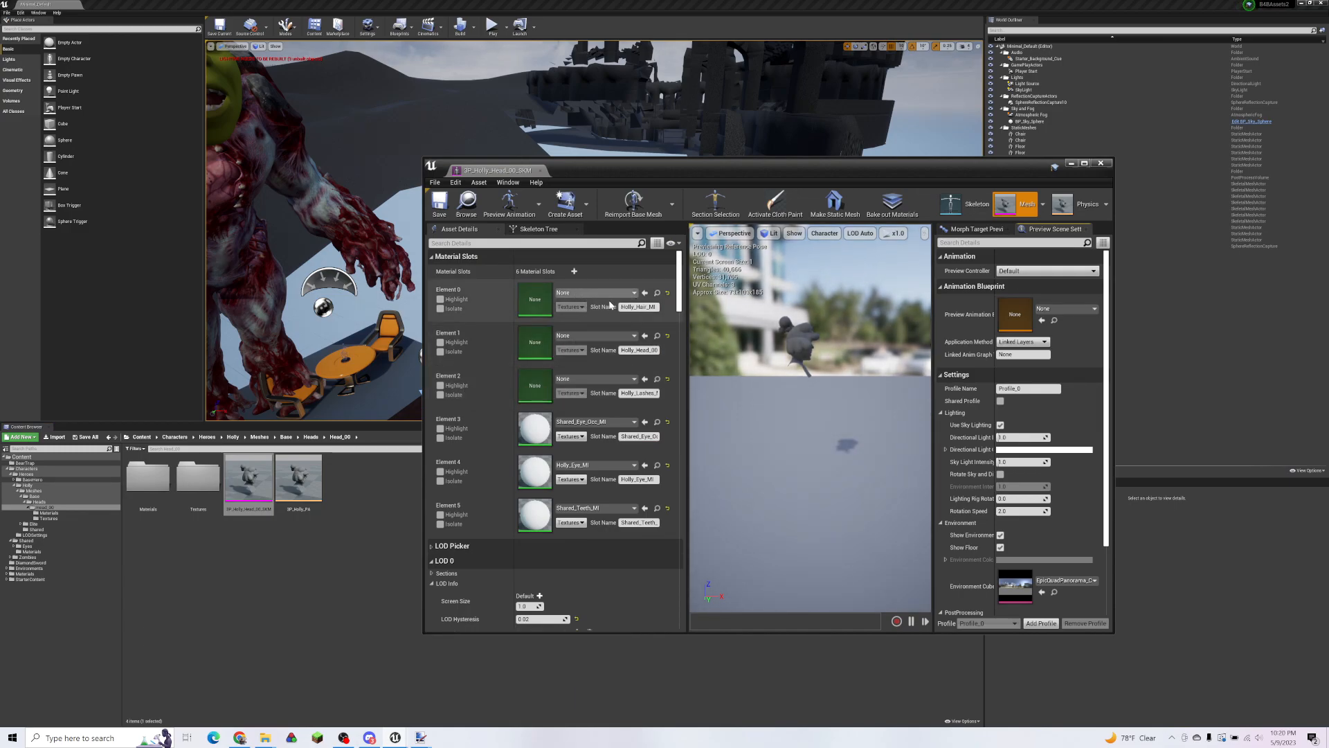
{"action": "left_click_drag", "start_coordinate": [688, 319], "coordinate": [734, 318]}
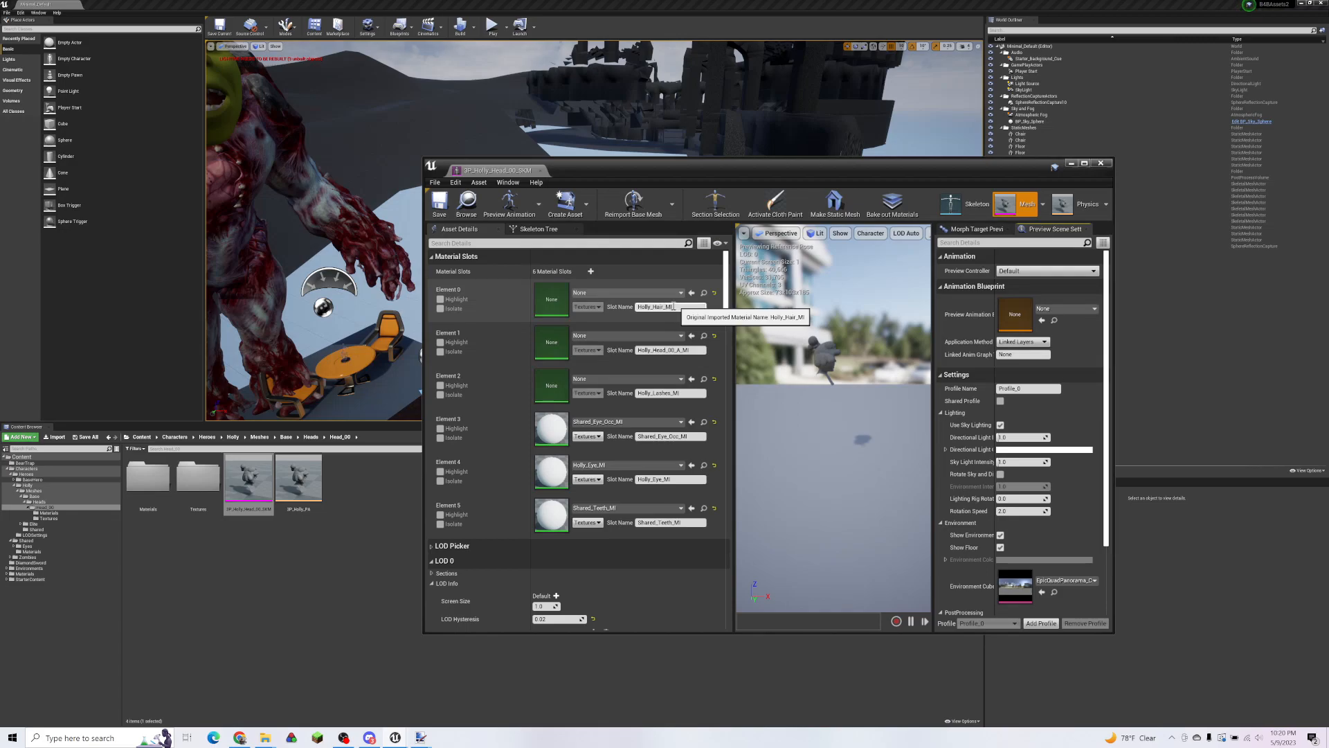
{"action": "left_click", "coordinate": [624, 293]}
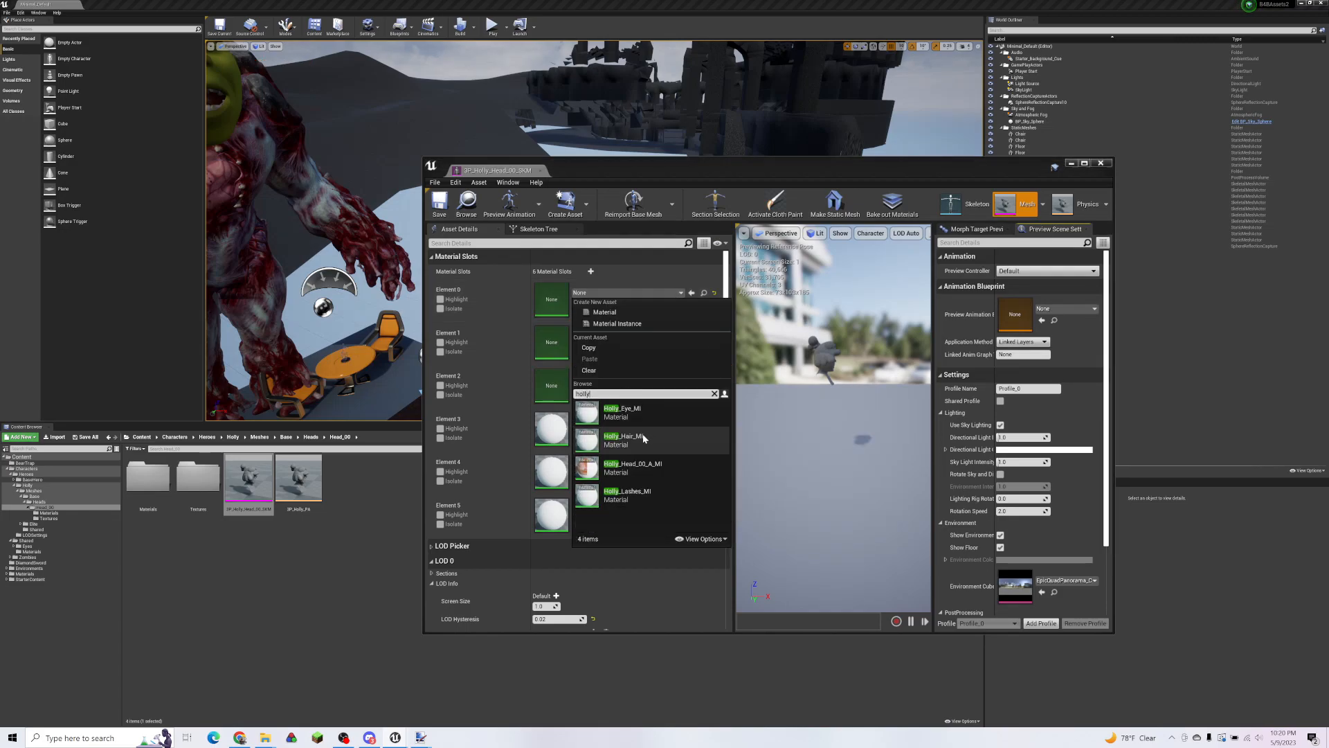
{"action": "left_click", "coordinate": [643, 431]}
Step: Assign Holly_Head_00_A_MI to material slot Element 1 and Holly_Lashes_MI to Element 2 of the head mesh
{"action": "left_click", "coordinate": [651, 336]}
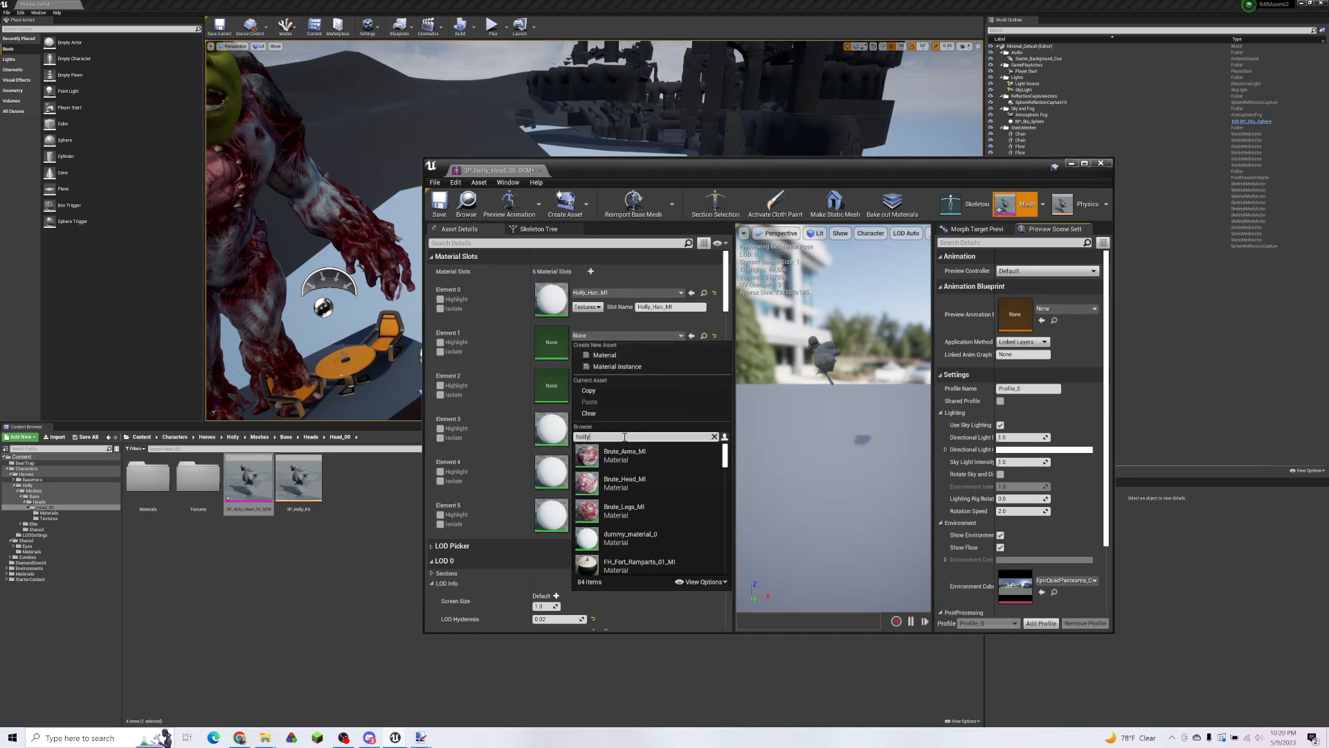
{"action": "type", "text": "holly"}
{"action": "left_click", "coordinate": [637, 505]}
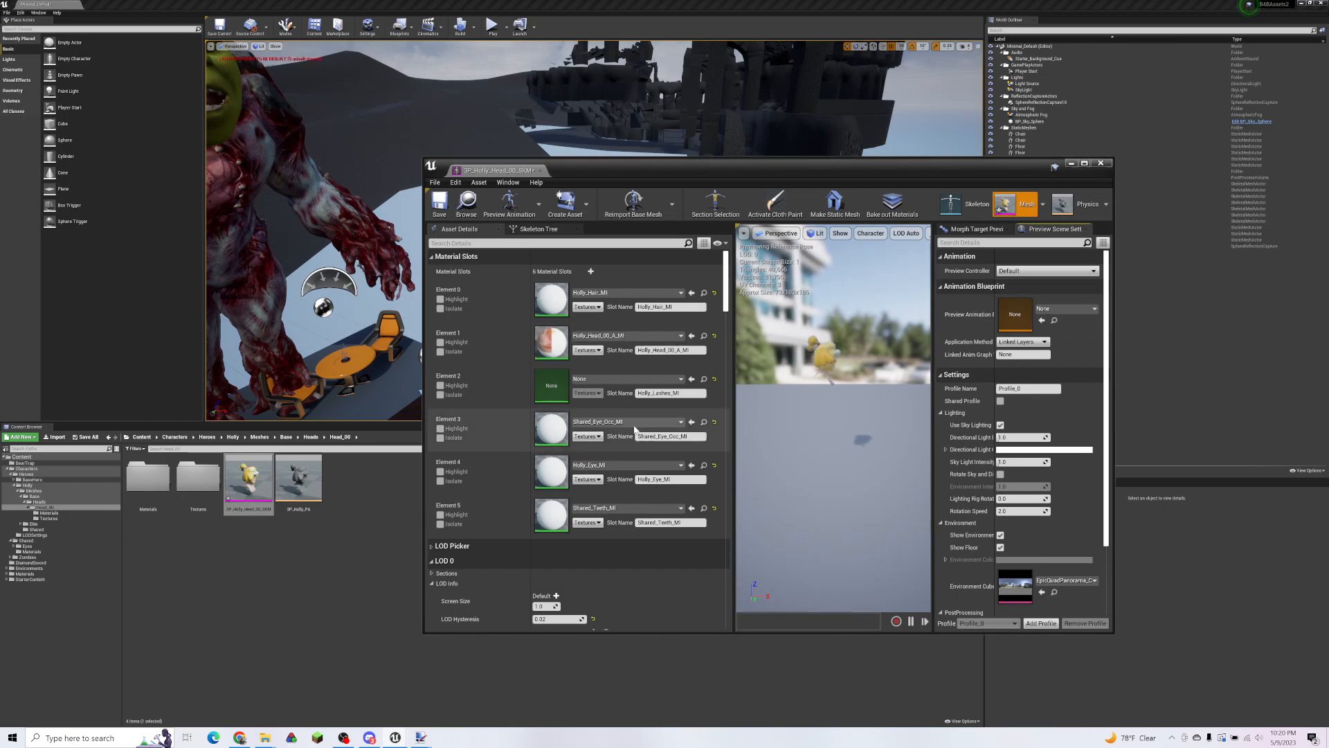
{"action": "left_click", "coordinate": [657, 378]}
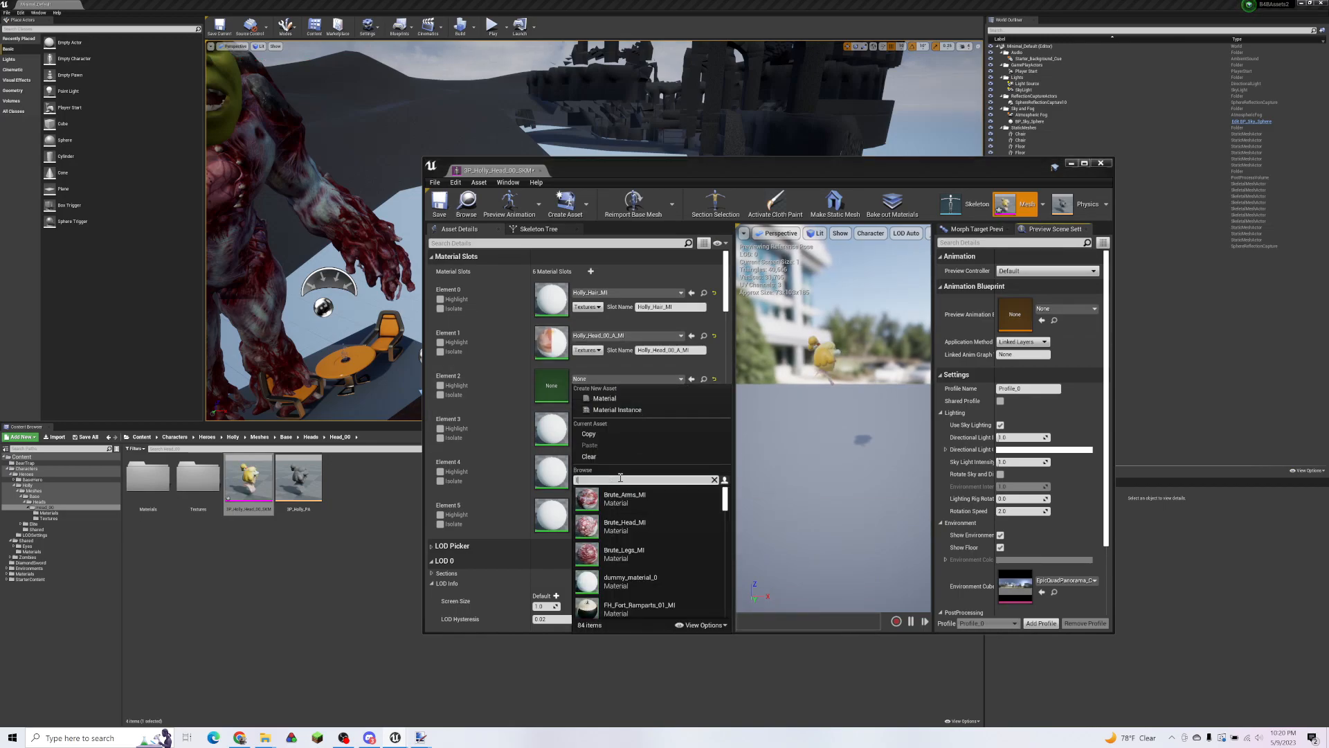
{"action": "type", "text": "lashes"}
{"action": "left_click", "coordinate": [629, 497]}
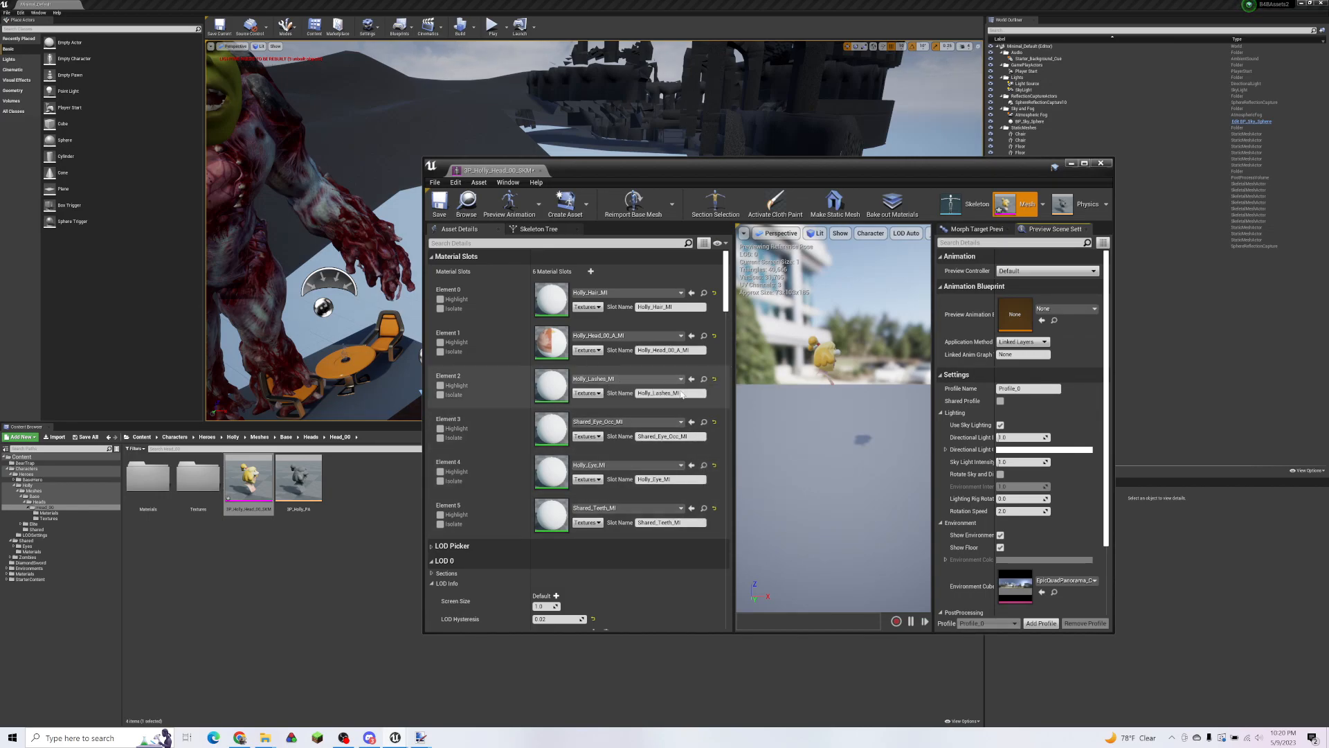
{"action": "right_click_drag", "start_coordinate": [842, 388], "coordinate": [778, 357]}
{"action": "key", "text": "w"}
{"action": "key", "text": "s"}
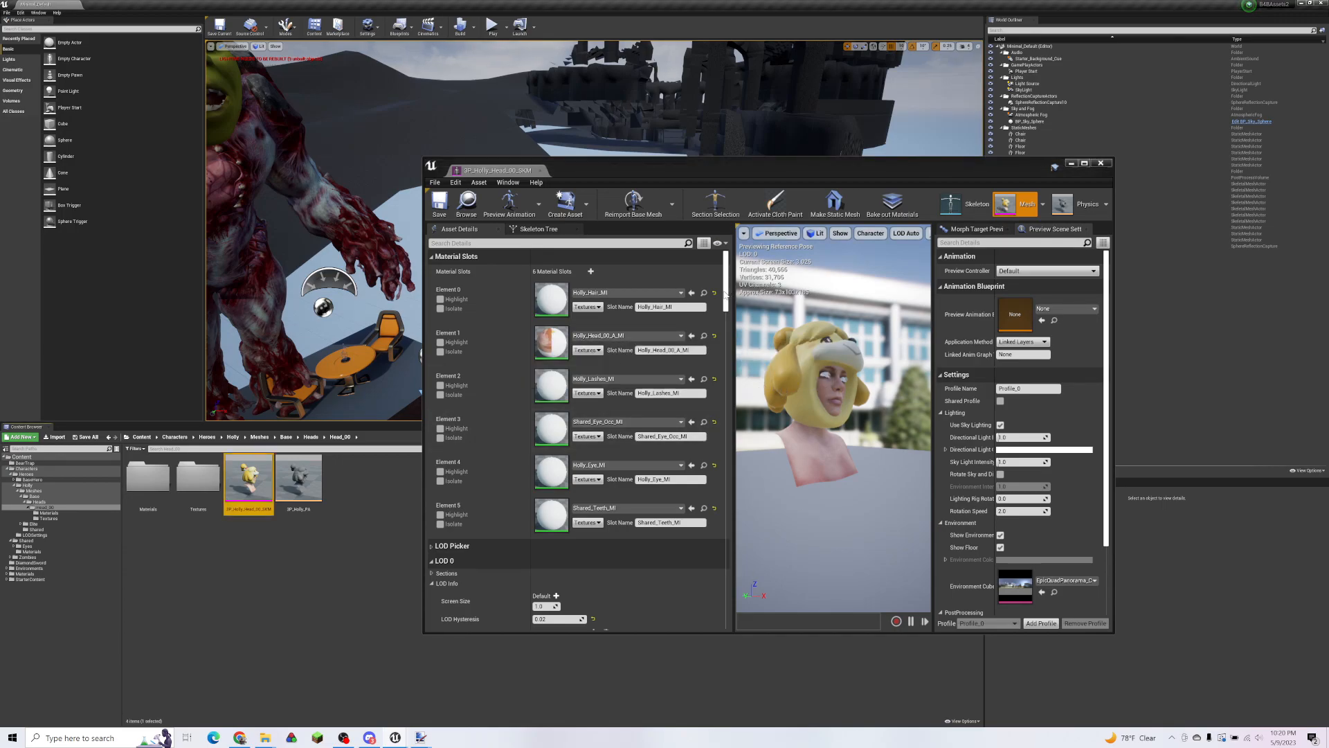
Step: Review the mesh's LOD 0 settings and collapse the LOD Info and Reduction Settings groups
{"action": "scroll", "coordinate": [726, 298], "scroll_direction": "down", "scroll_amount": 5}
{"action": "scroll", "coordinate": [726, 315], "scroll_direction": "down", "scroll_amount": 2}
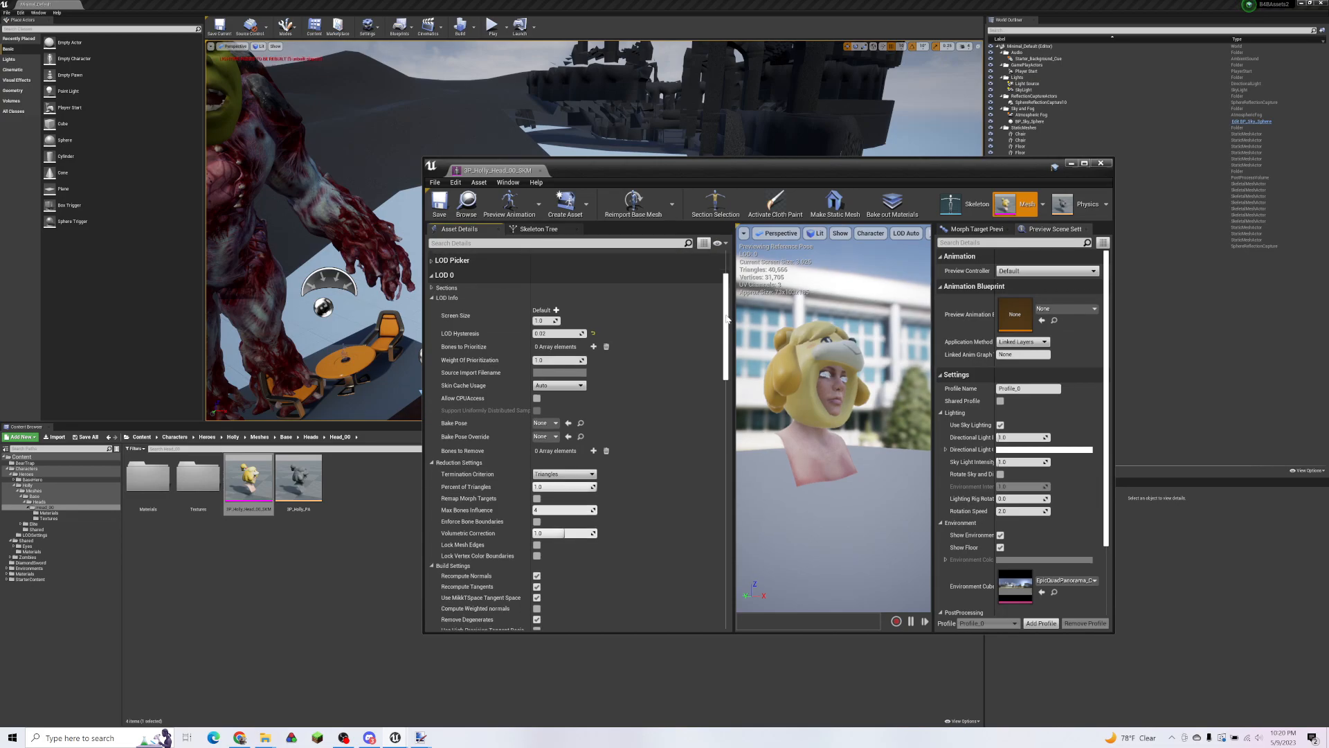
{"action": "left_click", "coordinate": [430, 288]}
{"action": "left_click", "coordinate": [430, 288]}
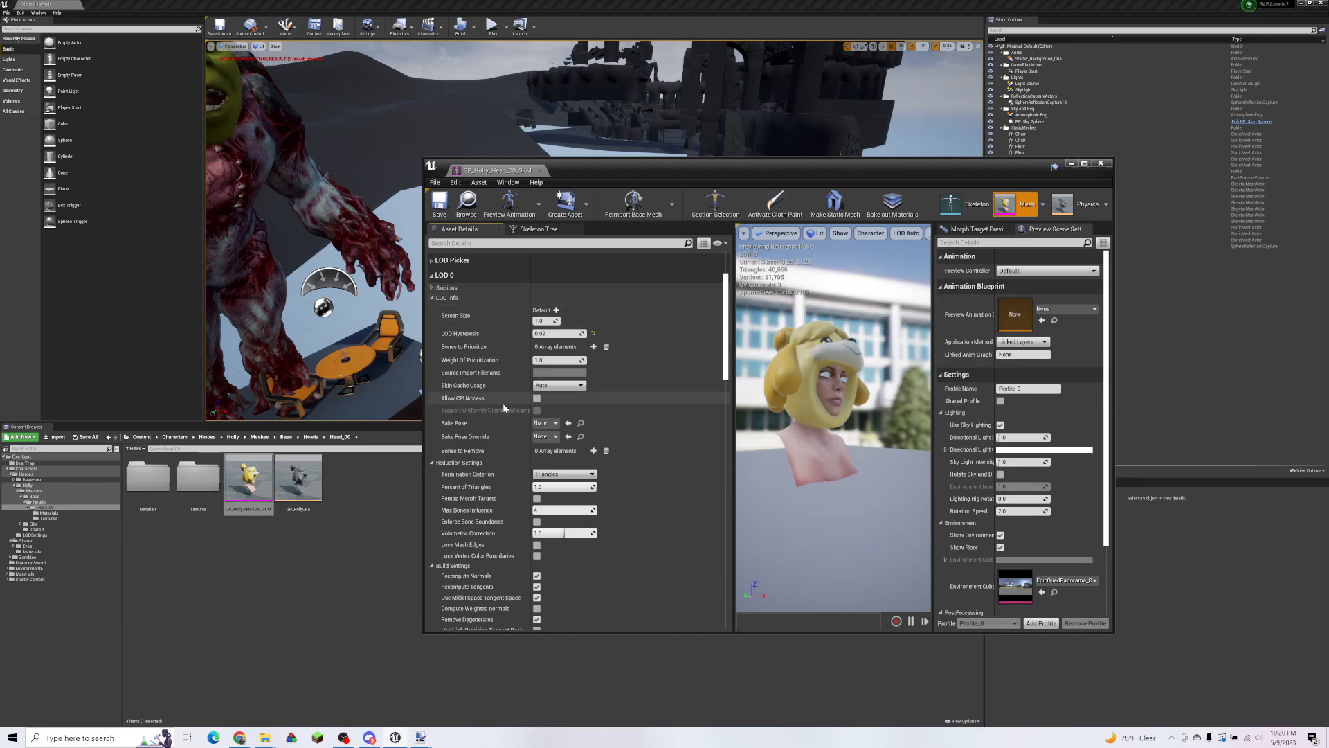
{"action": "scroll", "coordinate": [676, 427], "scroll_direction": "down", "scroll_amount": 2}
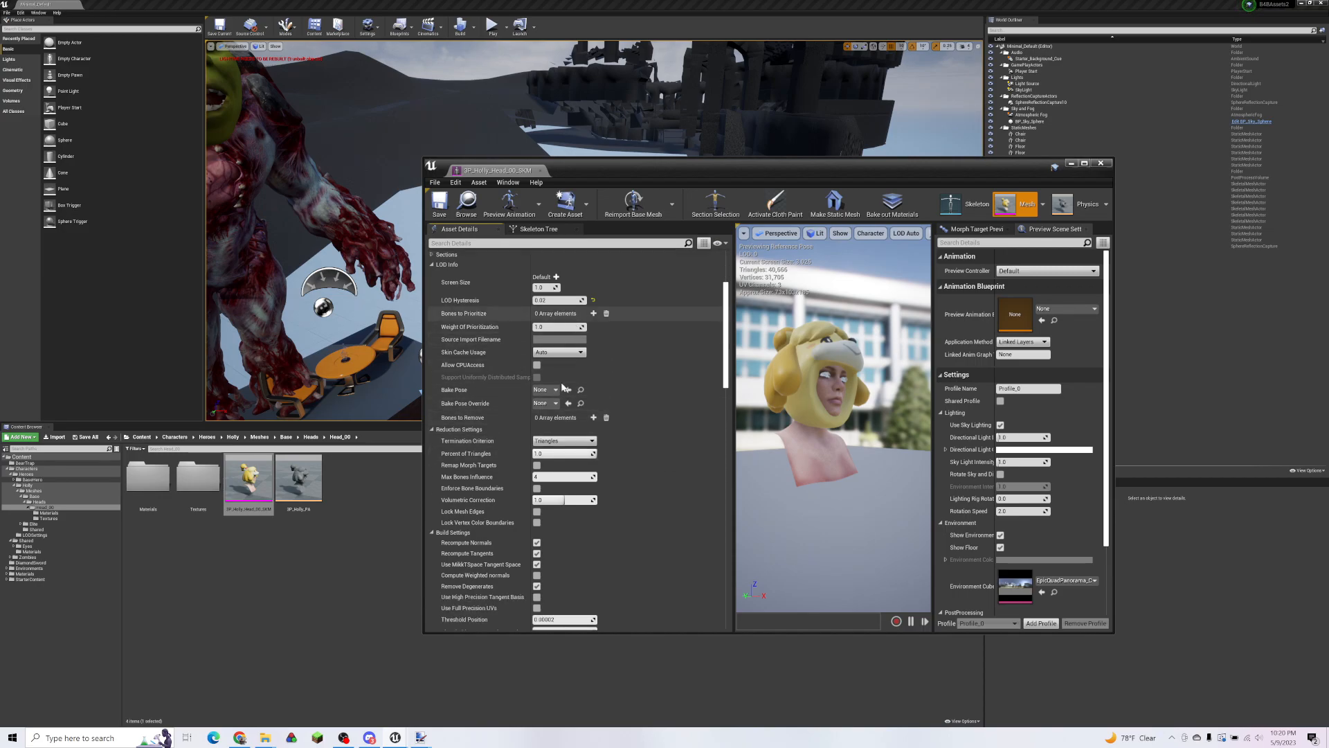
{"action": "scroll", "coordinate": [633, 479], "scroll_direction": "down", "scroll_amount": 2}
{"action": "scroll", "coordinate": [633, 479], "scroll_direction": "up", "scroll_amount": 2}
{"action": "scroll", "coordinate": [467, 370], "scroll_direction": "up", "scroll_amount": 2}
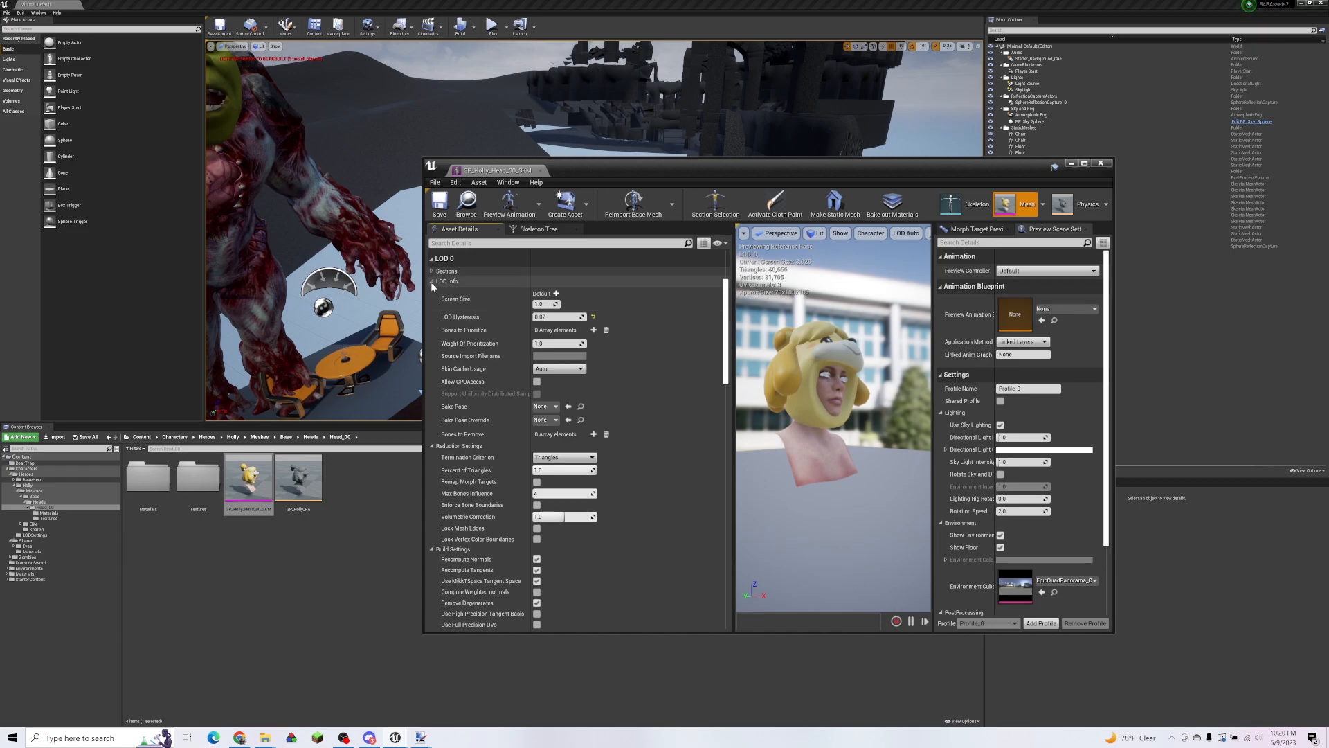
{"action": "left_click", "coordinate": [441, 298]}
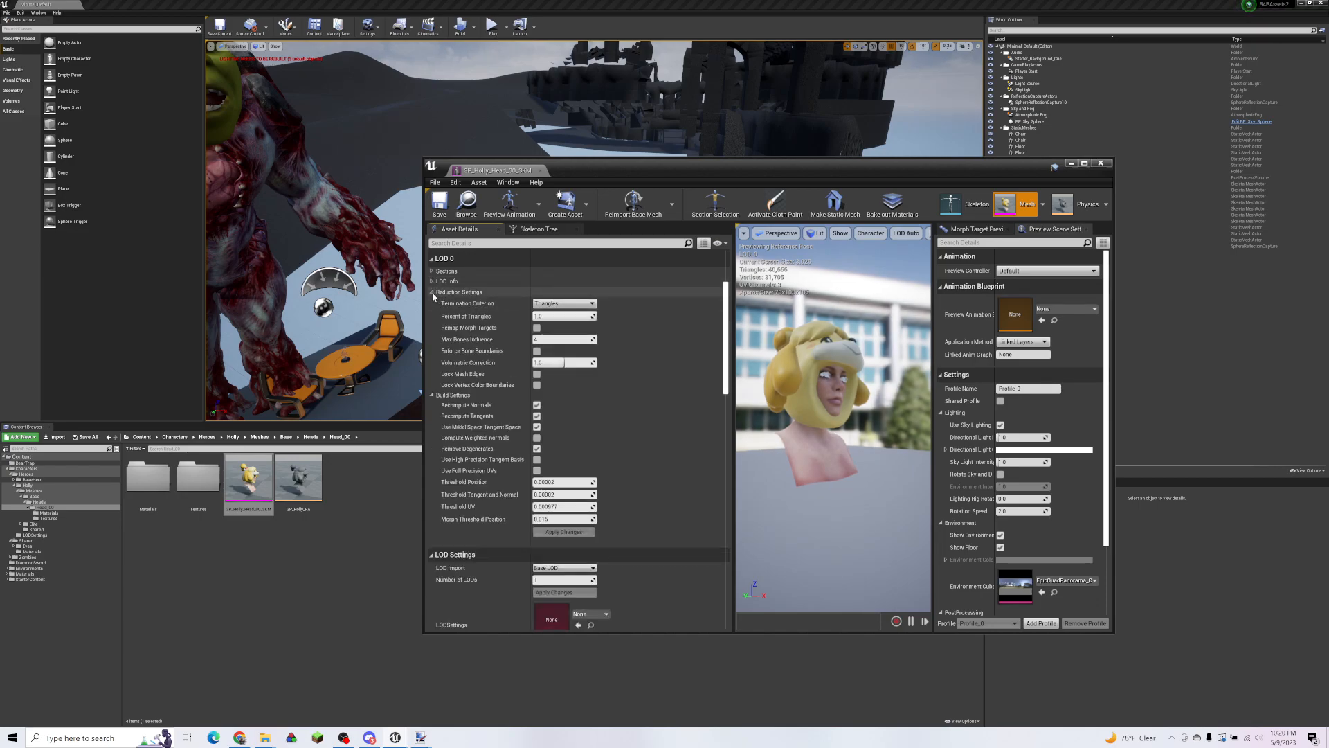
{"action": "left_click", "coordinate": [432, 292]}
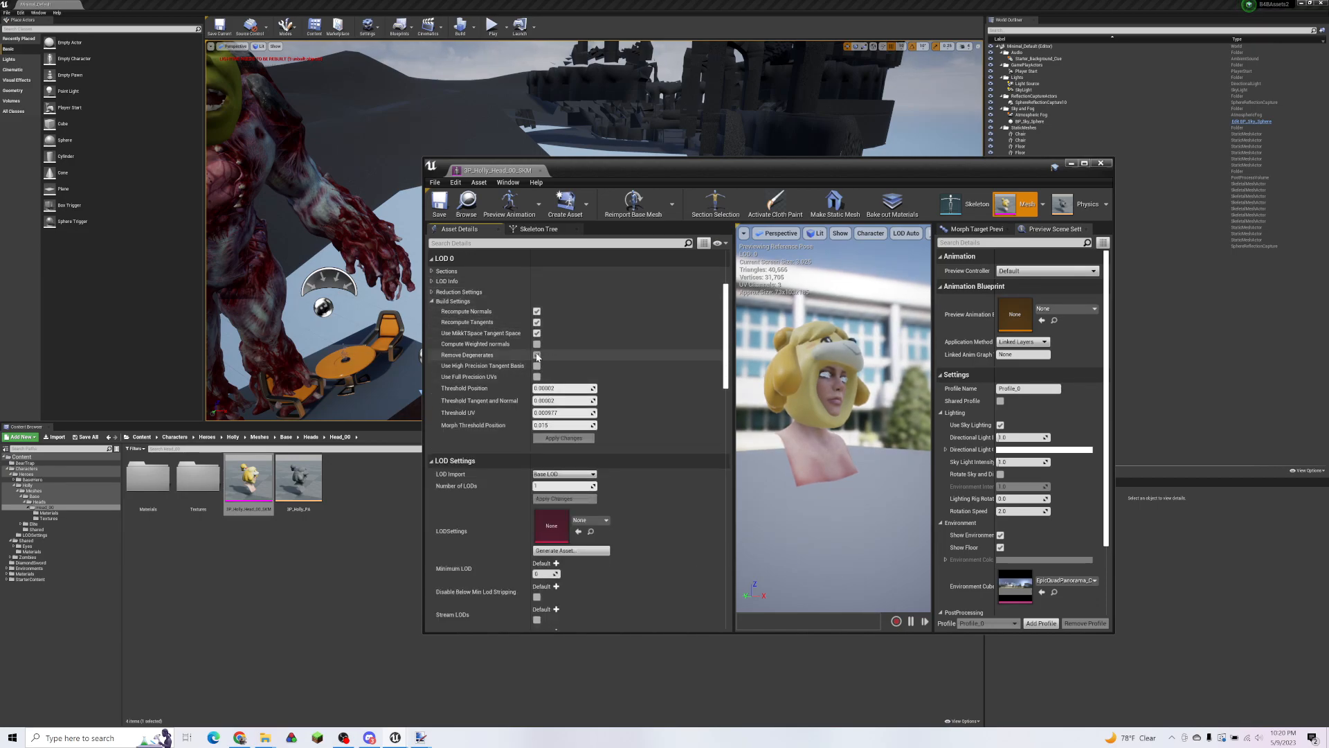
Step: Disable Recompute Normals, Recompute Tangents, Use MikkTSpace Tangent Space and Remove Degenerates in LOD 0's build settings, and apply the changes
{"action": "left_click", "coordinate": [536, 356]}
{"action": "left_click", "coordinate": [537, 333]}
{"action": "left_click", "coordinate": [537, 311]}
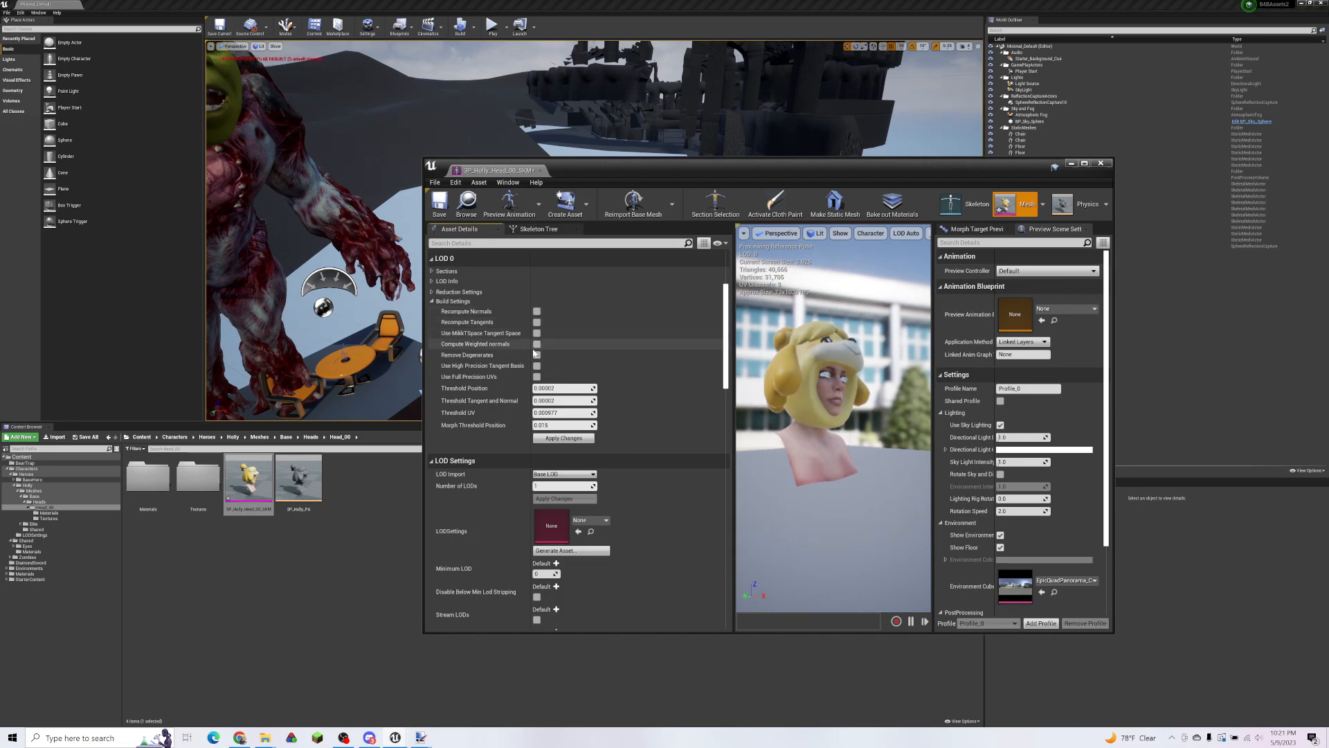
{"action": "left_click", "coordinate": [573, 439]}
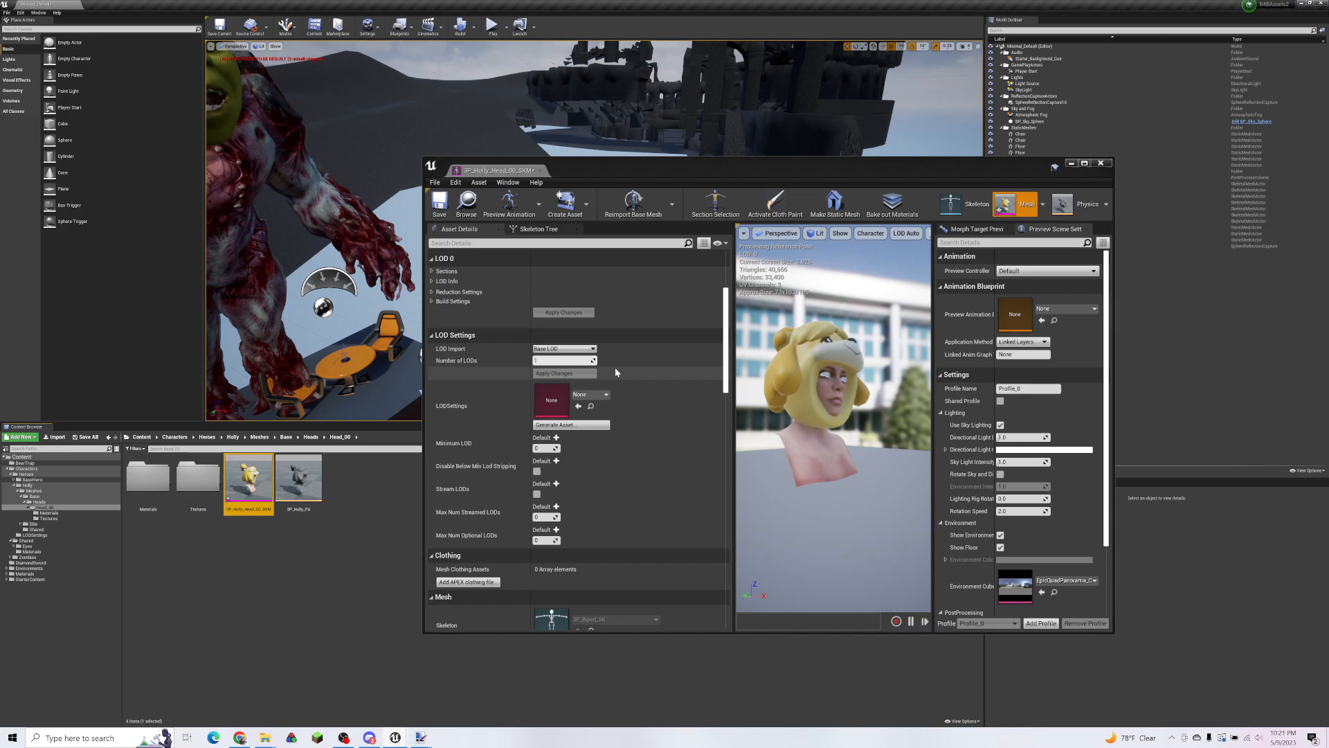
{"action": "left_click", "coordinate": [553, 361]}
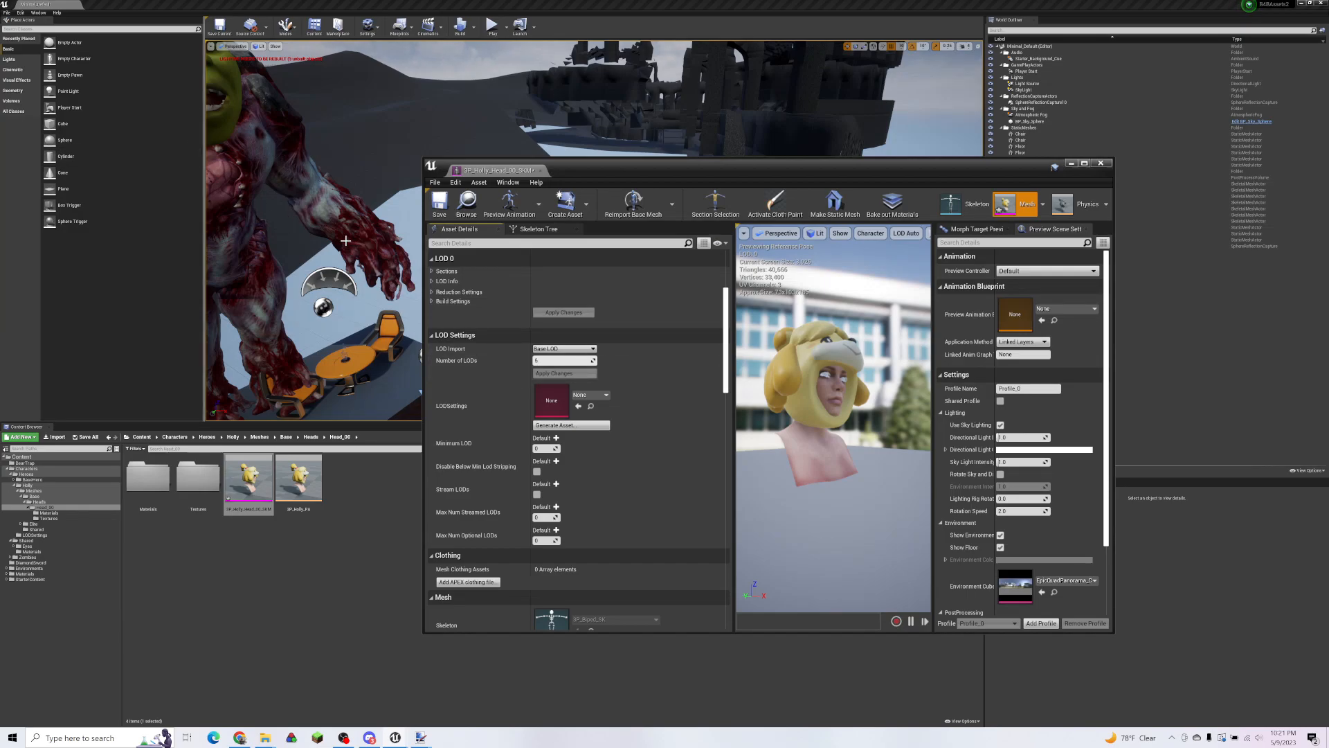
{"action": "left_click", "coordinate": [574, 360]}
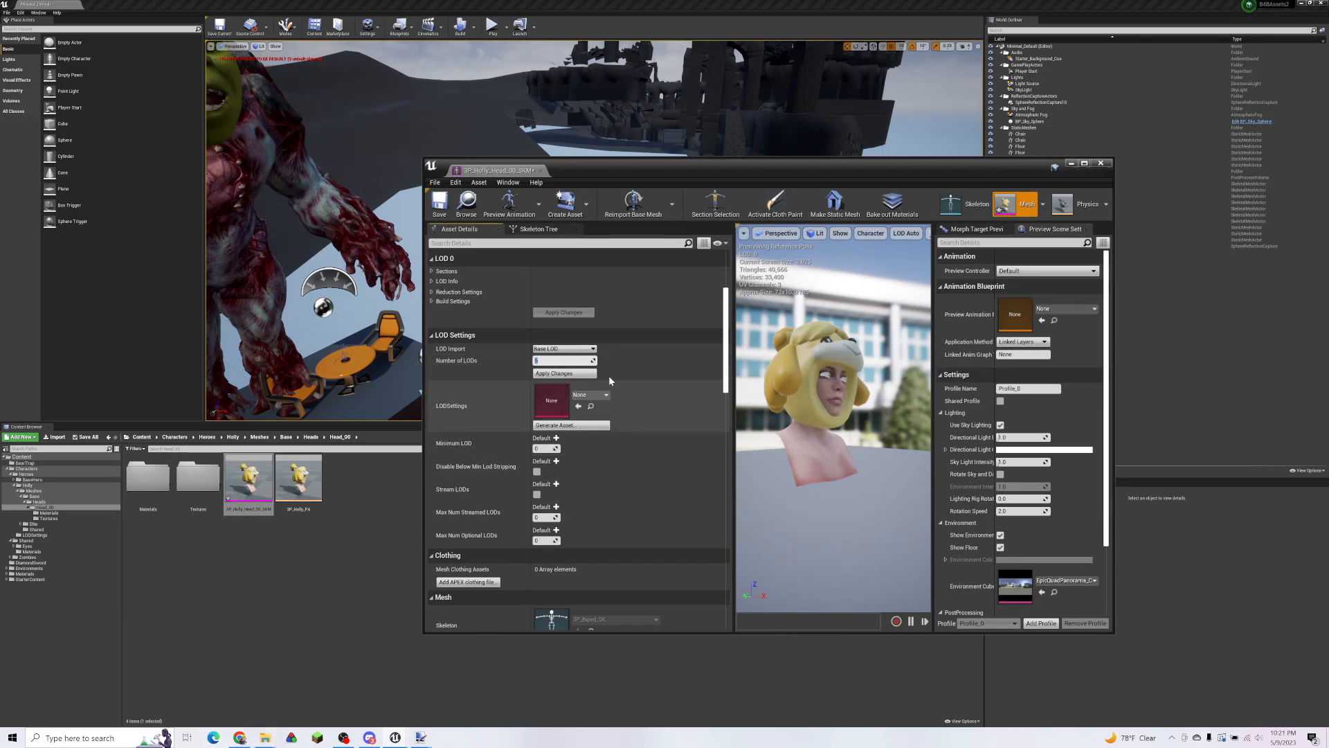
{"action": "key", "text": "Return"}
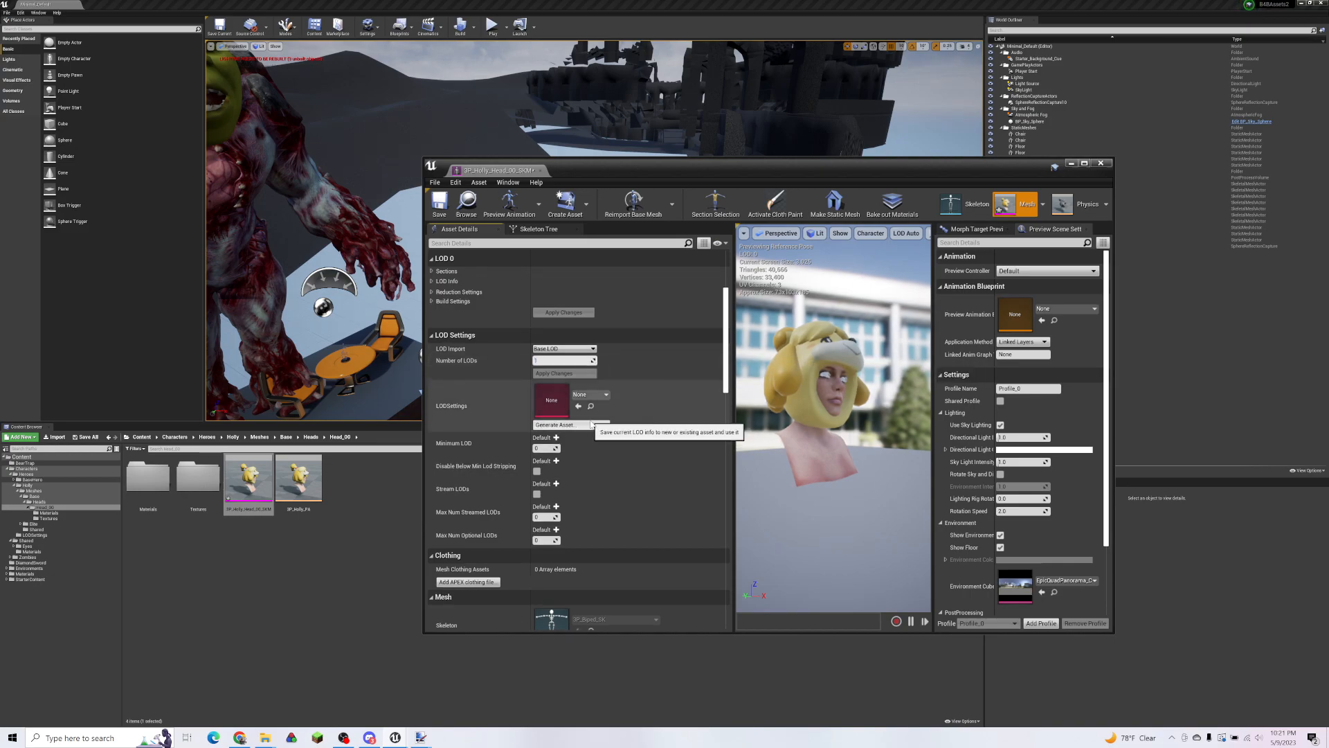
Step: Assign Hero_LODSettings as the head mesh's LODSettings asset and locate that asset in Characters\Heroes\LODSettings
{"action": "left_click", "coordinate": [592, 394]}
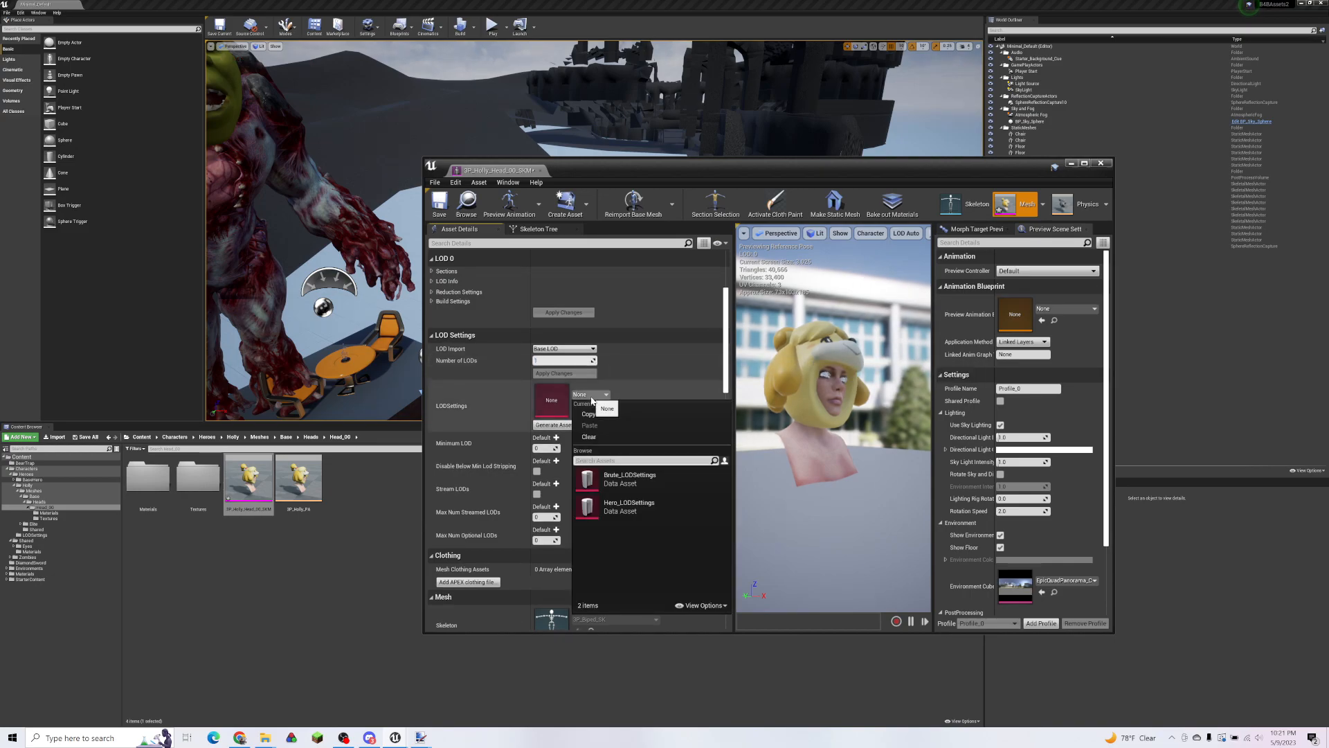
{"action": "left_click", "coordinate": [632, 510]}
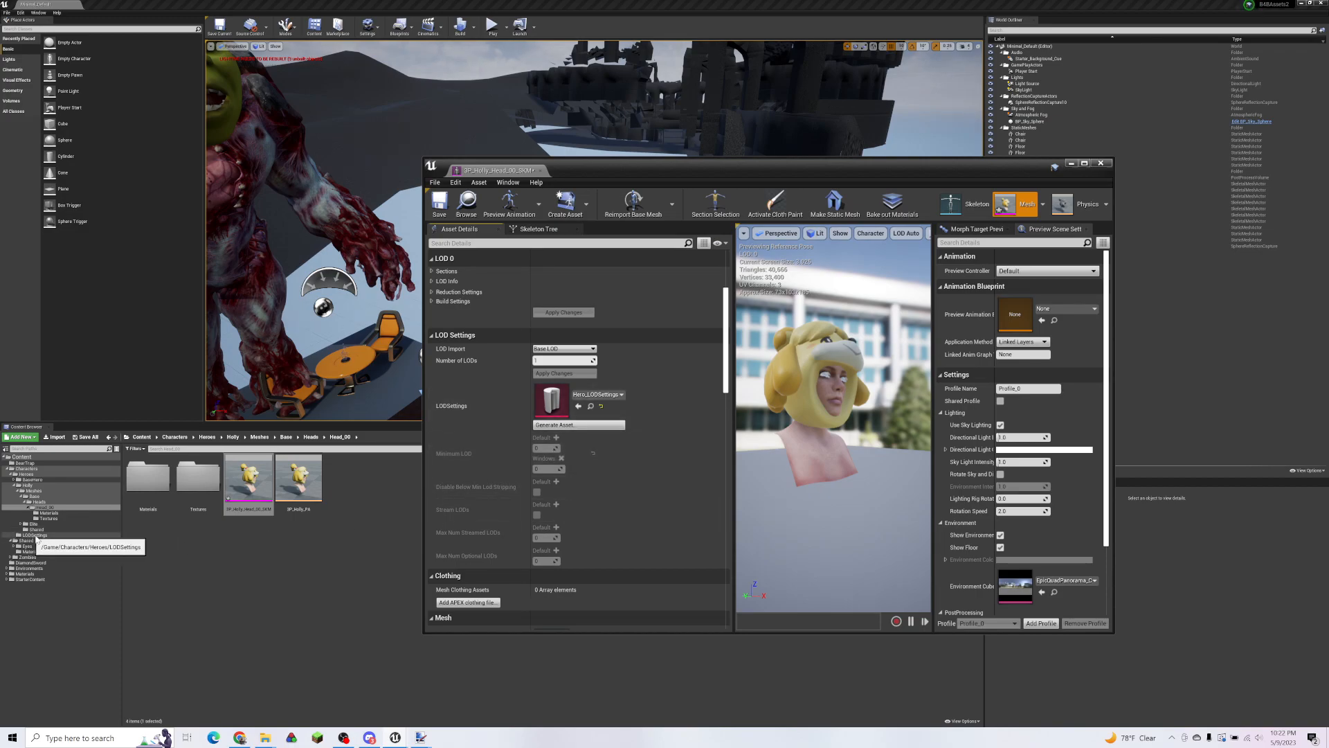
{"action": "double_click", "coordinate": [32, 490]}
{"action": "double_click", "coordinate": [14, 485]}
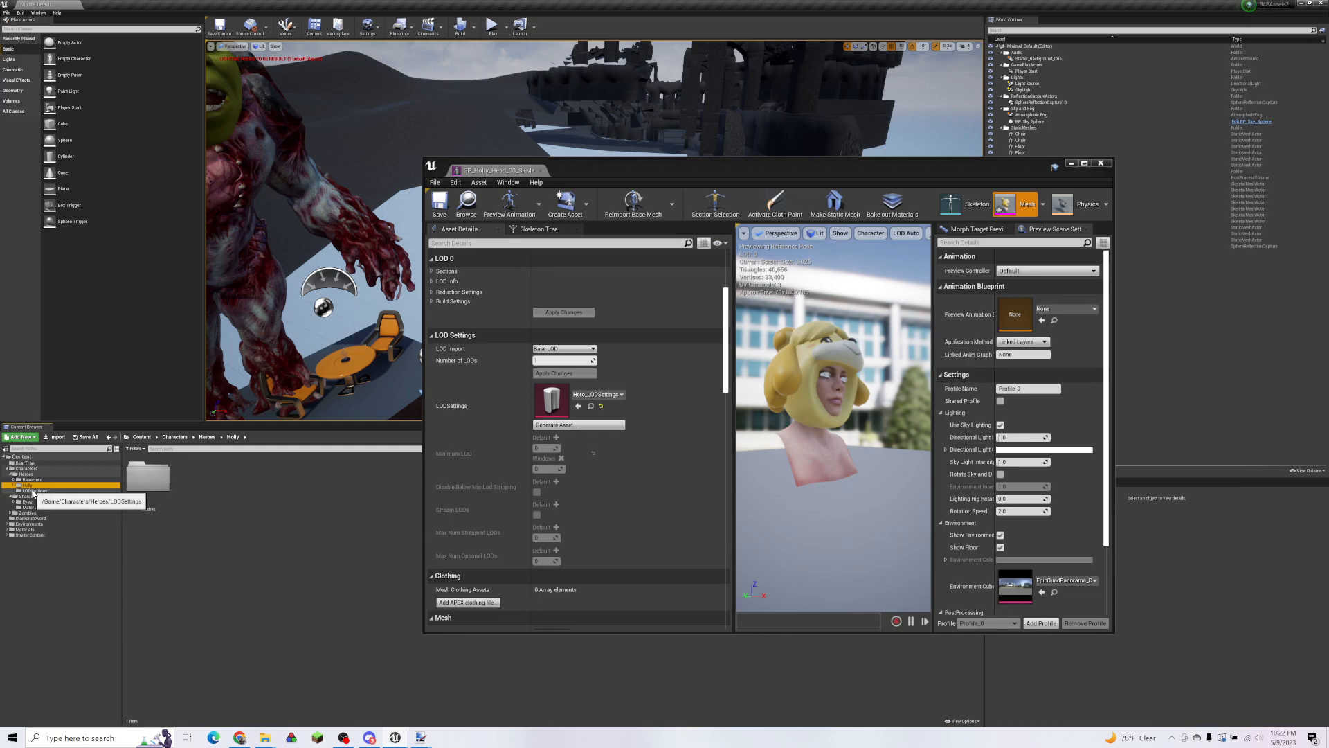
{"action": "left_click", "coordinate": [26, 491]}
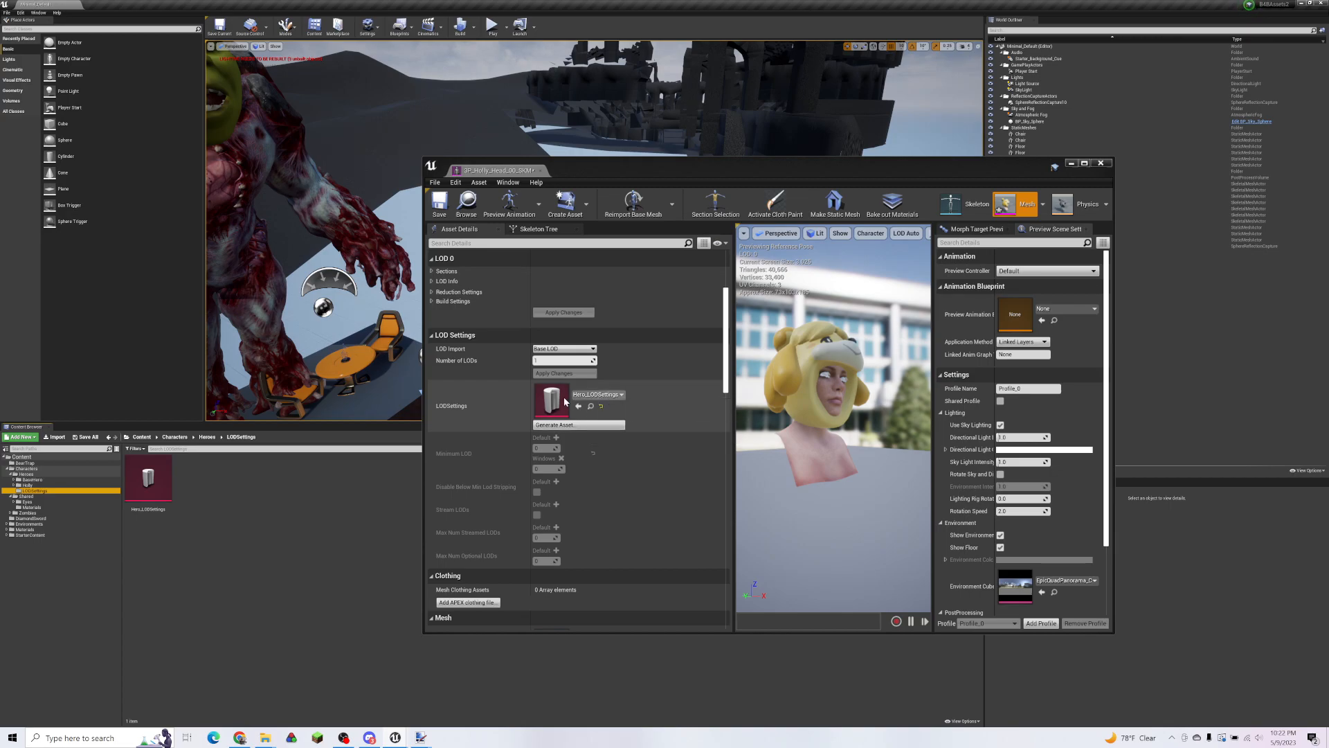
Step: Set the head mesh's Number of LODs to 5 and apply the changes
{"action": "left_click", "coordinate": [557, 359]}
{"action": "type", "text": "5"}
{"action": "left_click", "coordinate": [562, 373]}
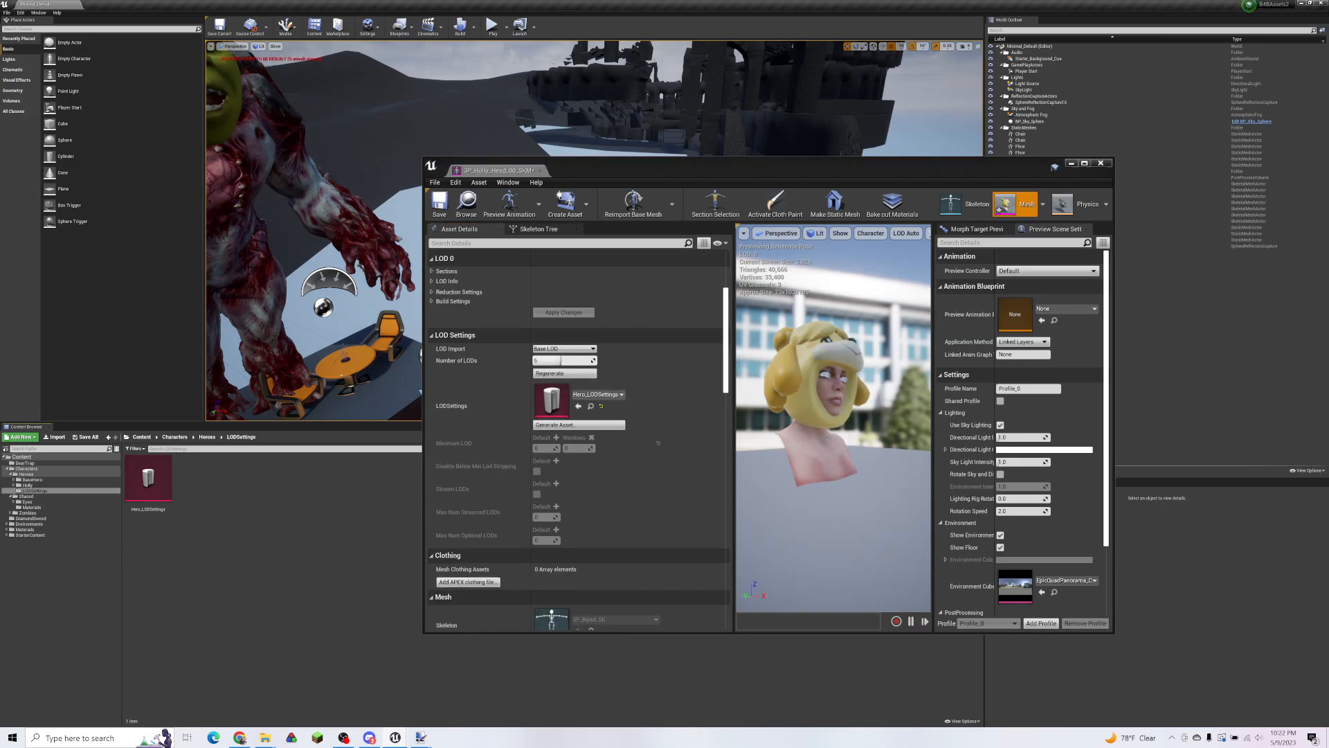
Step: Examine the LOD levels in the LOD Picker and review the mesh's skeleton, physics asset and material slot assignments
{"action": "scroll", "coordinate": [652, 428], "scroll_direction": "up", "scroll_amount": 5}
{"action": "scroll", "coordinate": [641, 435], "scroll_direction": "down", "scroll_amount": 11}
{"action": "left_click", "coordinate": [432, 364]}
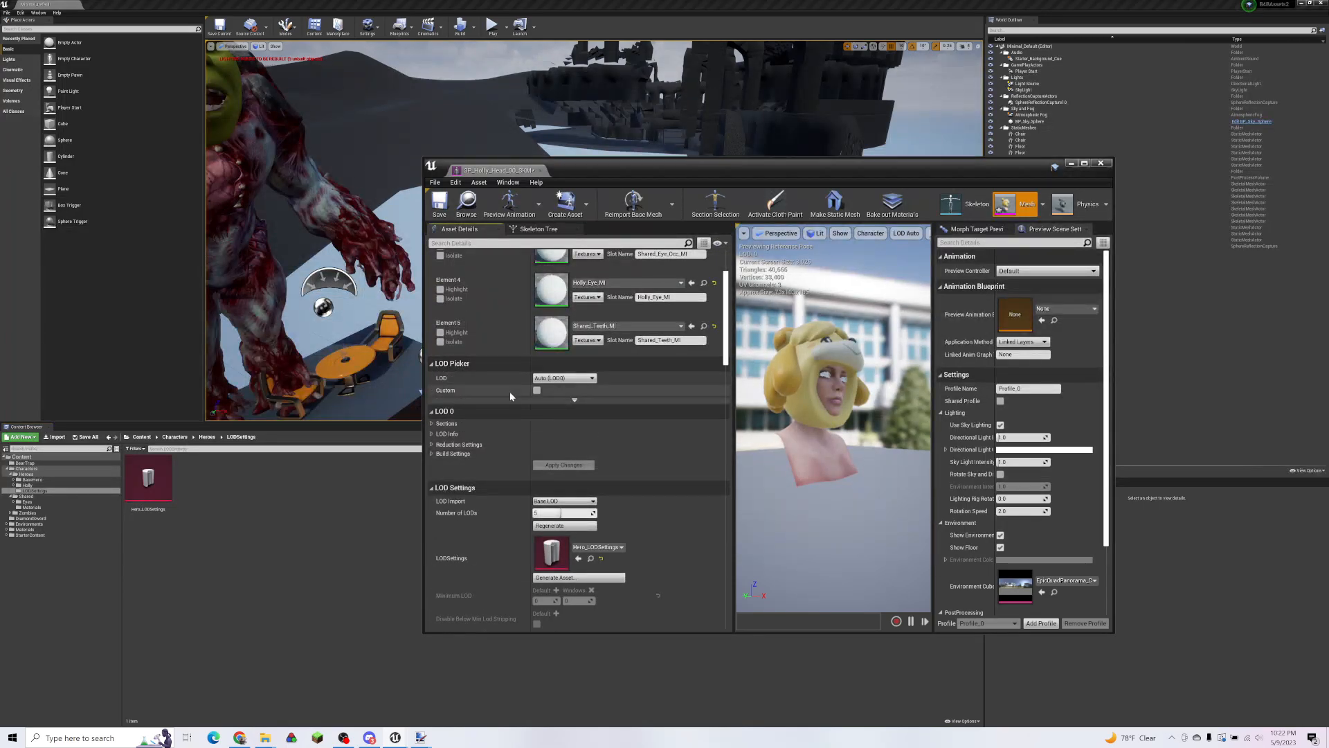
{"action": "left_click", "coordinate": [562, 399]}
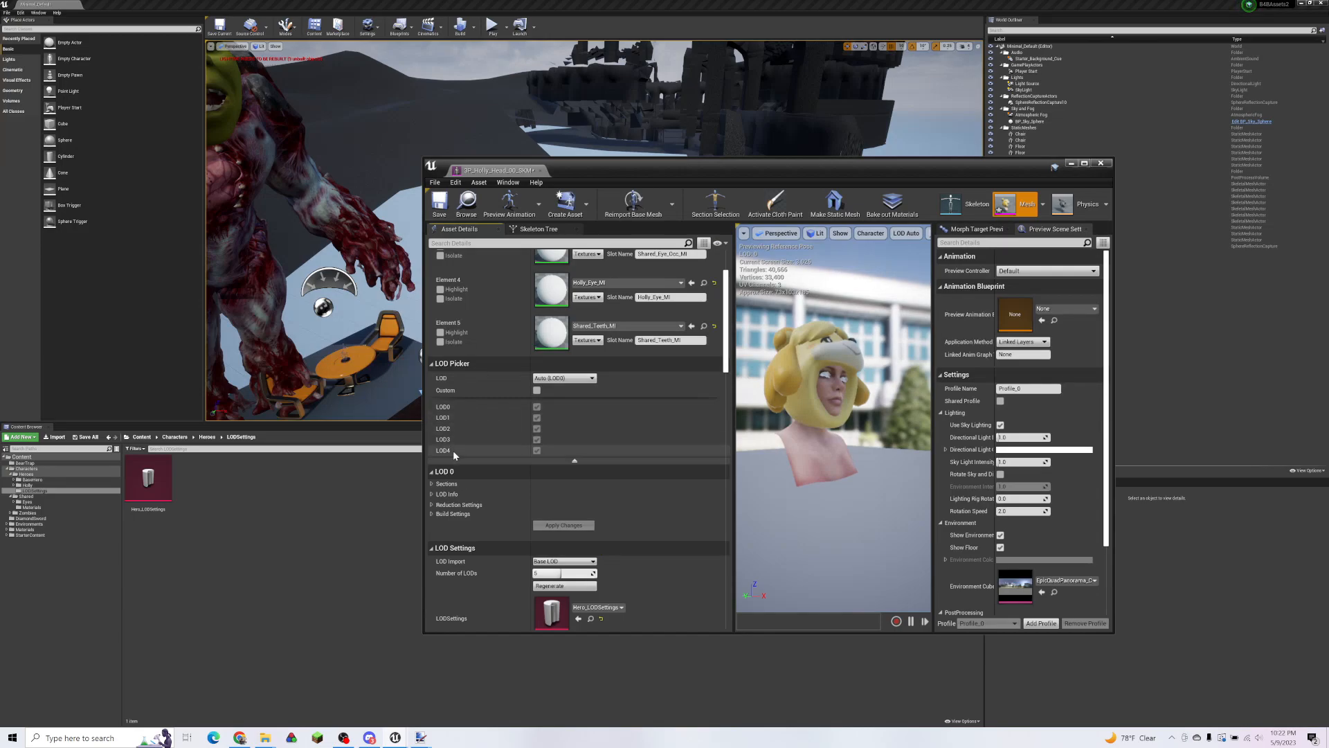
{"action": "left_click", "coordinate": [574, 461]}
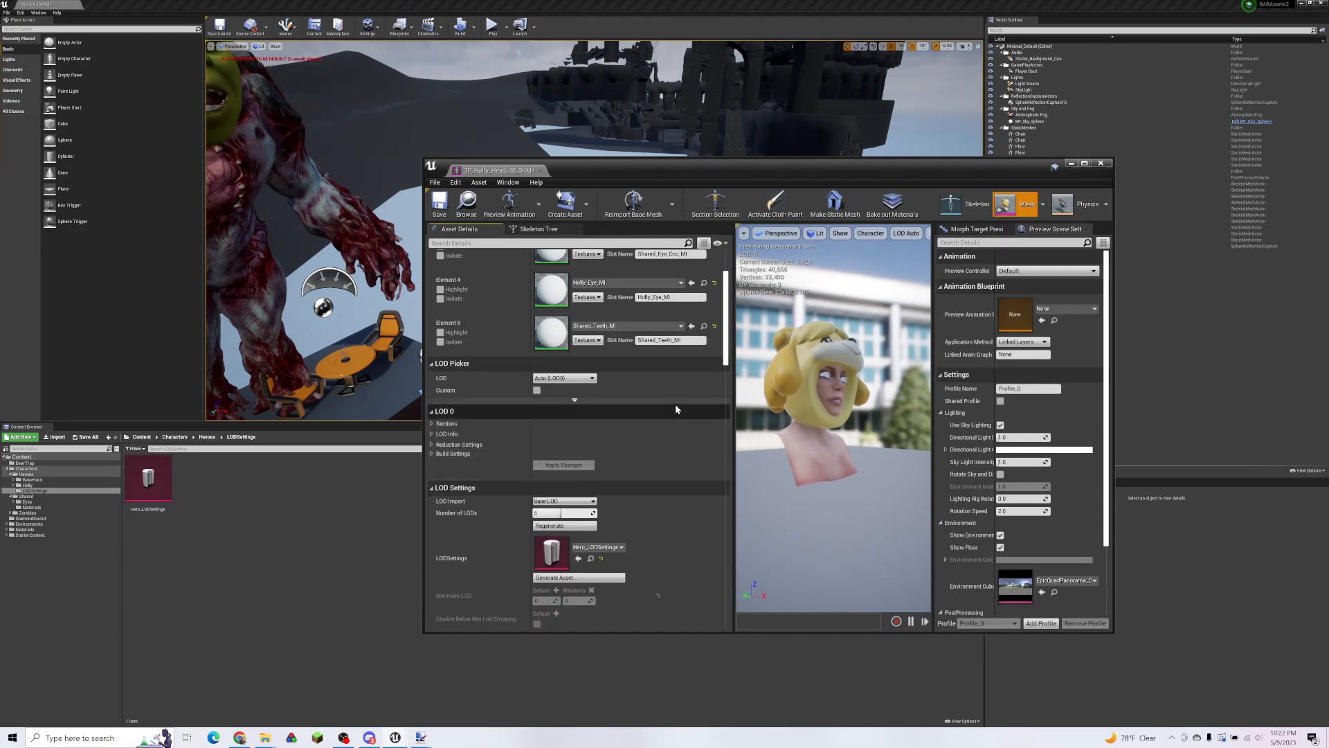
{"action": "scroll", "coordinate": [670, 428], "scroll_direction": "down", "scroll_amount": 5}
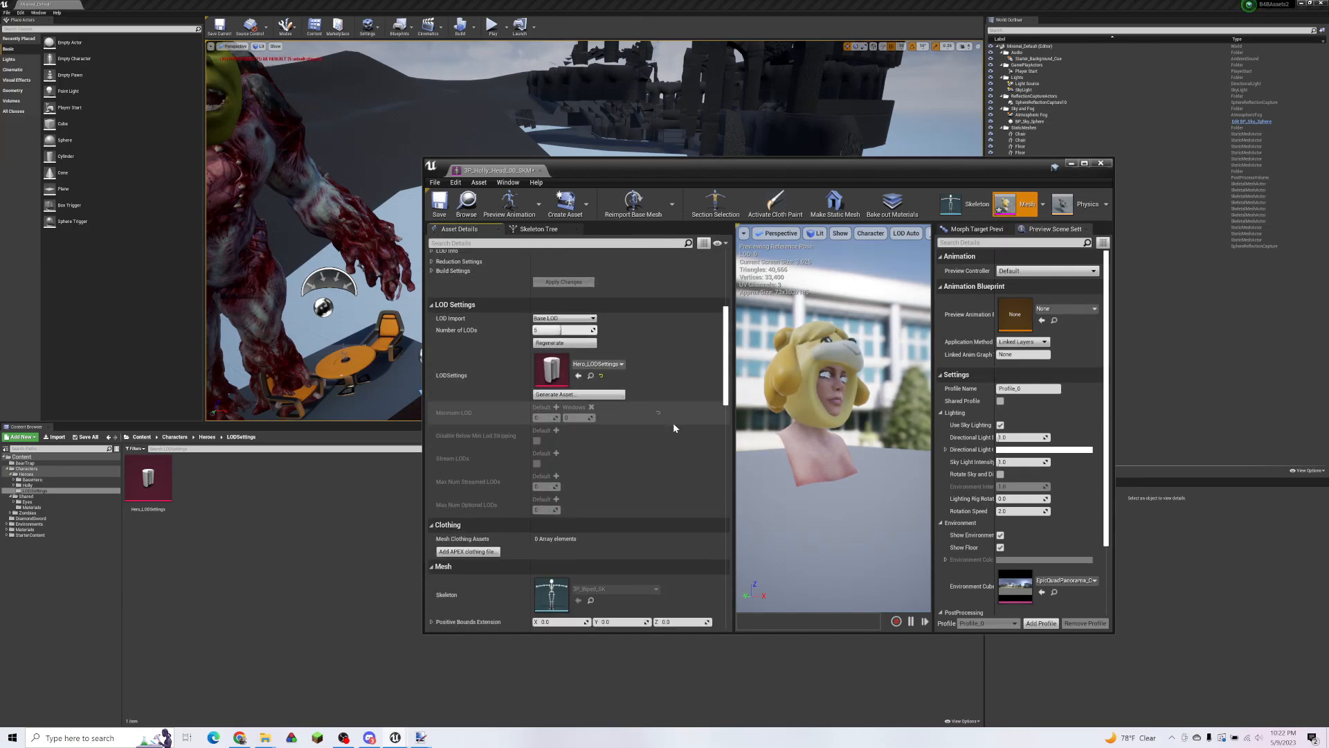
{"action": "scroll", "coordinate": [675, 426], "scroll_direction": "down", "scroll_amount": 7}
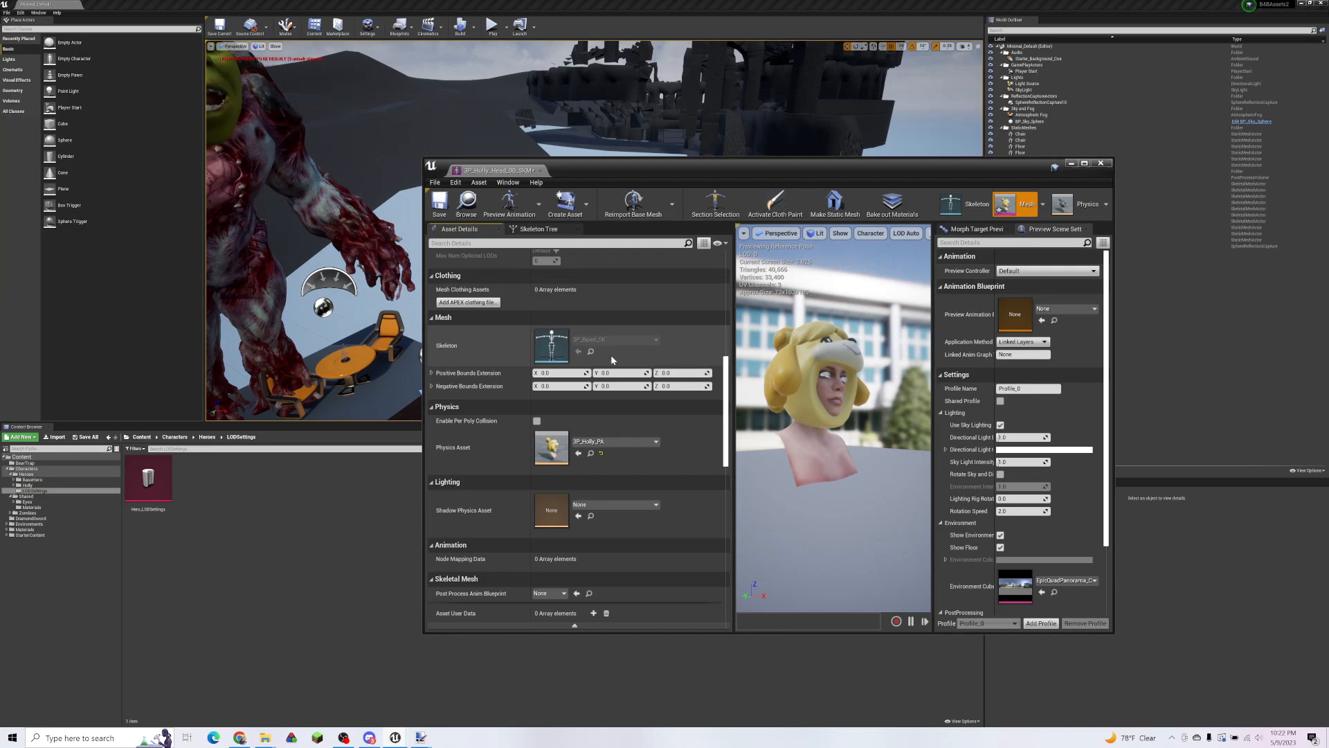
{"action": "scroll", "coordinate": [653, 401], "scroll_direction": "up", "scroll_amount": 5}
{"action": "scroll", "coordinate": [661, 485], "scroll_direction": "up", "scroll_amount": 10}
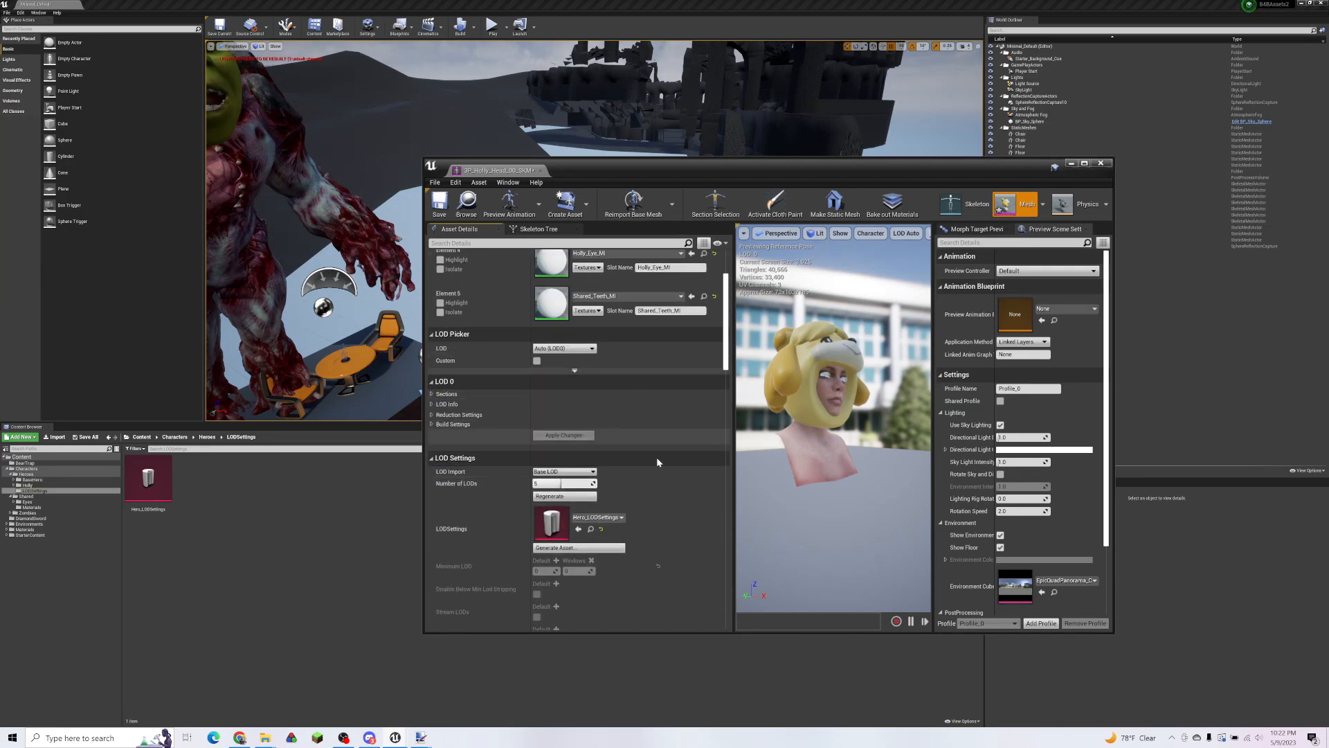
{"action": "scroll", "coordinate": [556, 507], "scroll_direction": "down", "scroll_amount": 3}
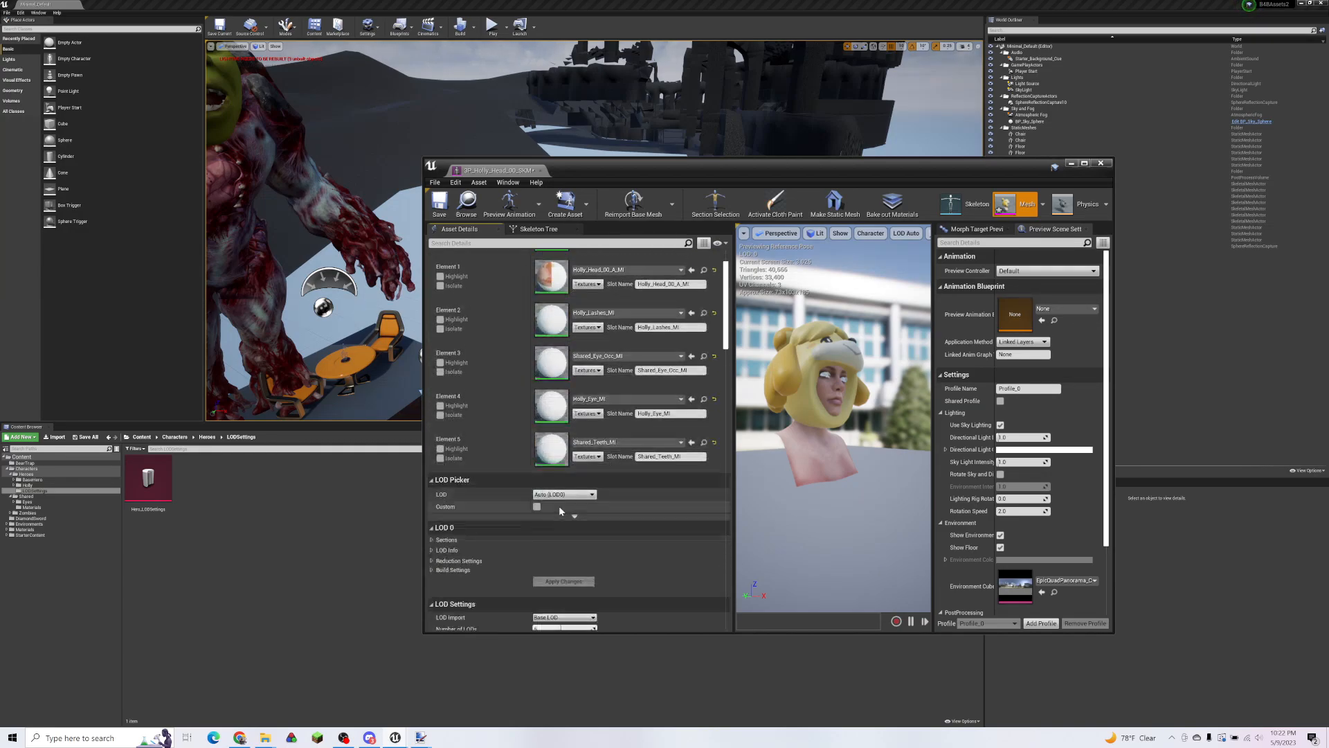
{"action": "scroll", "coordinate": [628, 513], "scroll_direction": "down", "scroll_amount": 3}
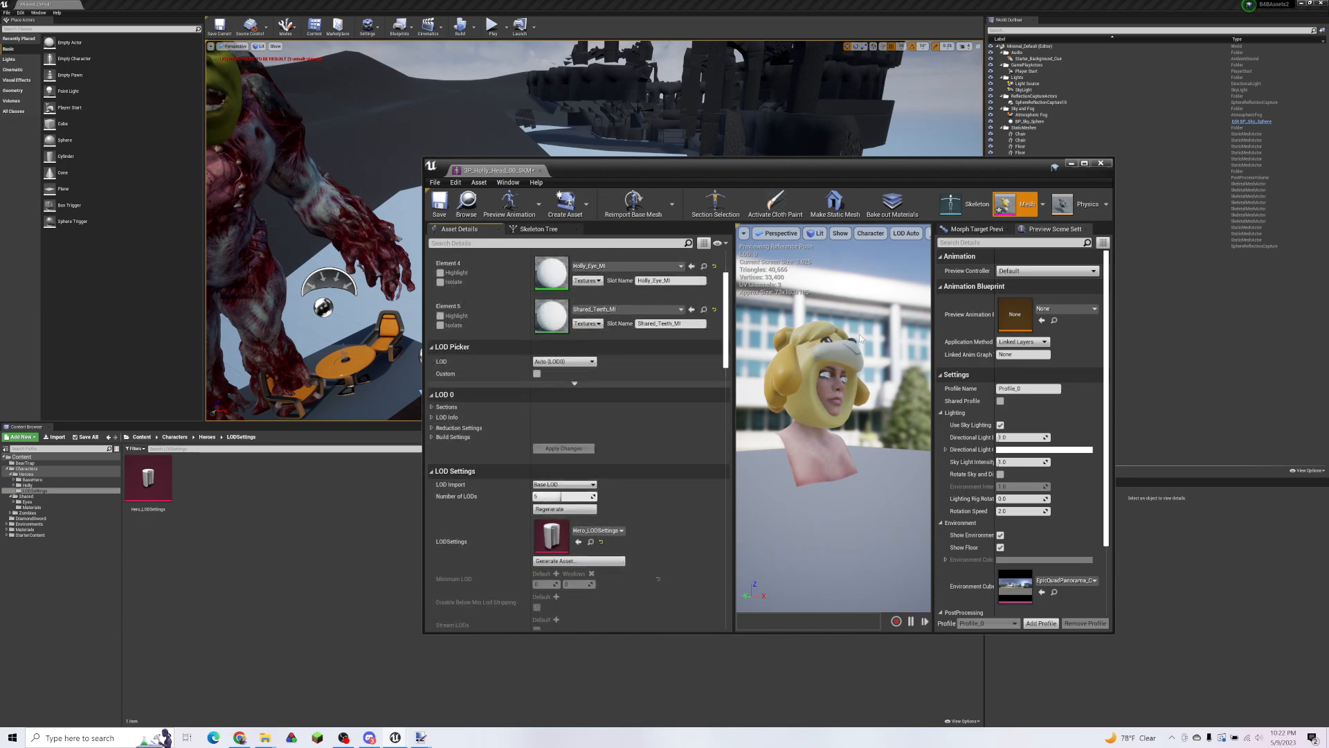
Step: Save the 3P_Holly_Head_00_SKM mesh and close its editor
{"action": "key", "text": "ctrl+s"}
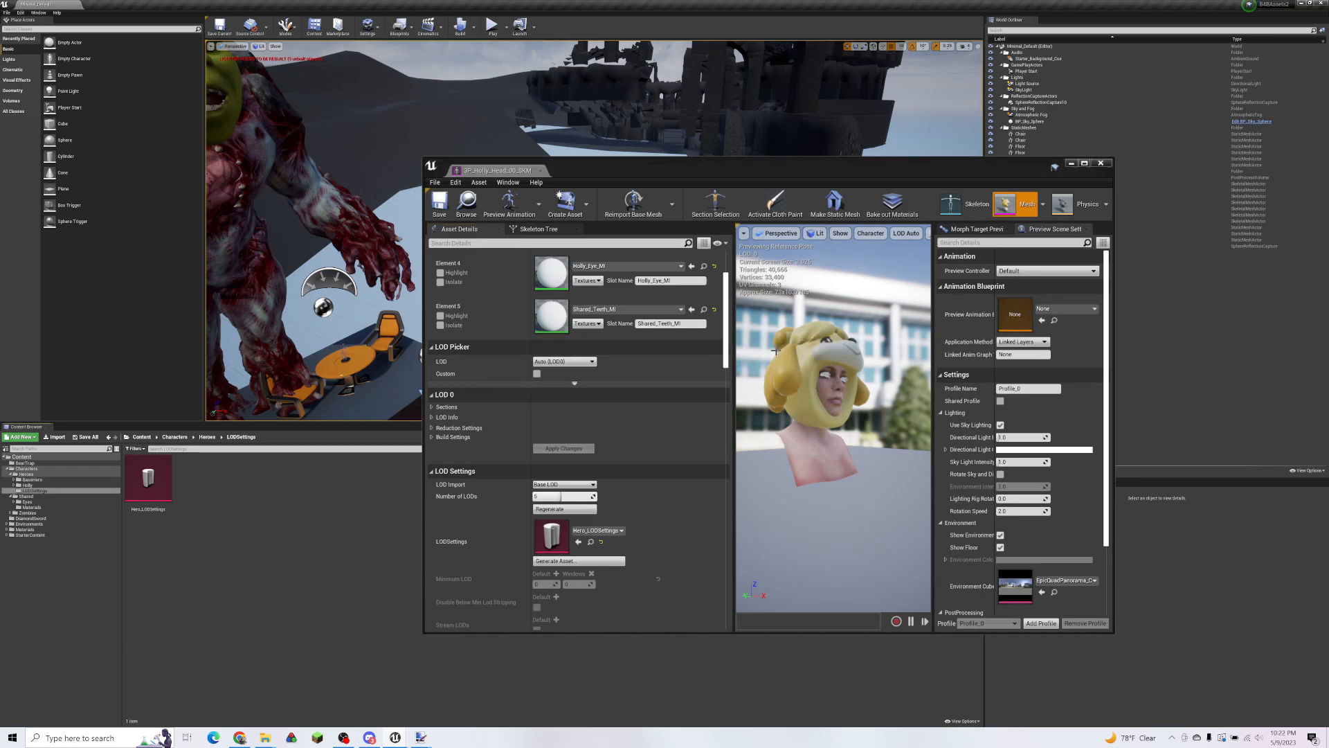
{"action": "left_click", "coordinate": [1100, 162]}
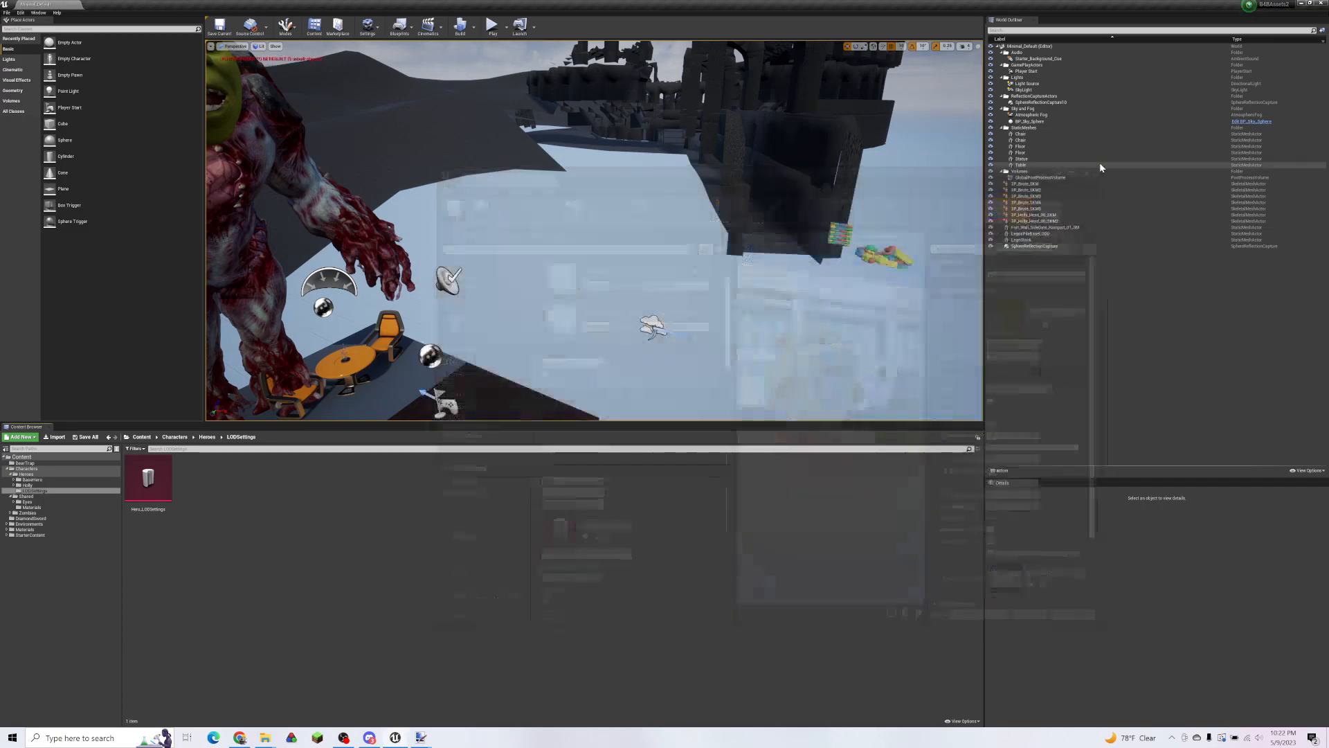
Step: Force delete the 3P_Holly_PA physics asset from Holly's Meshes\Base\Heads\Head_00 folder
{"action": "left_click", "coordinate": [13, 485]}
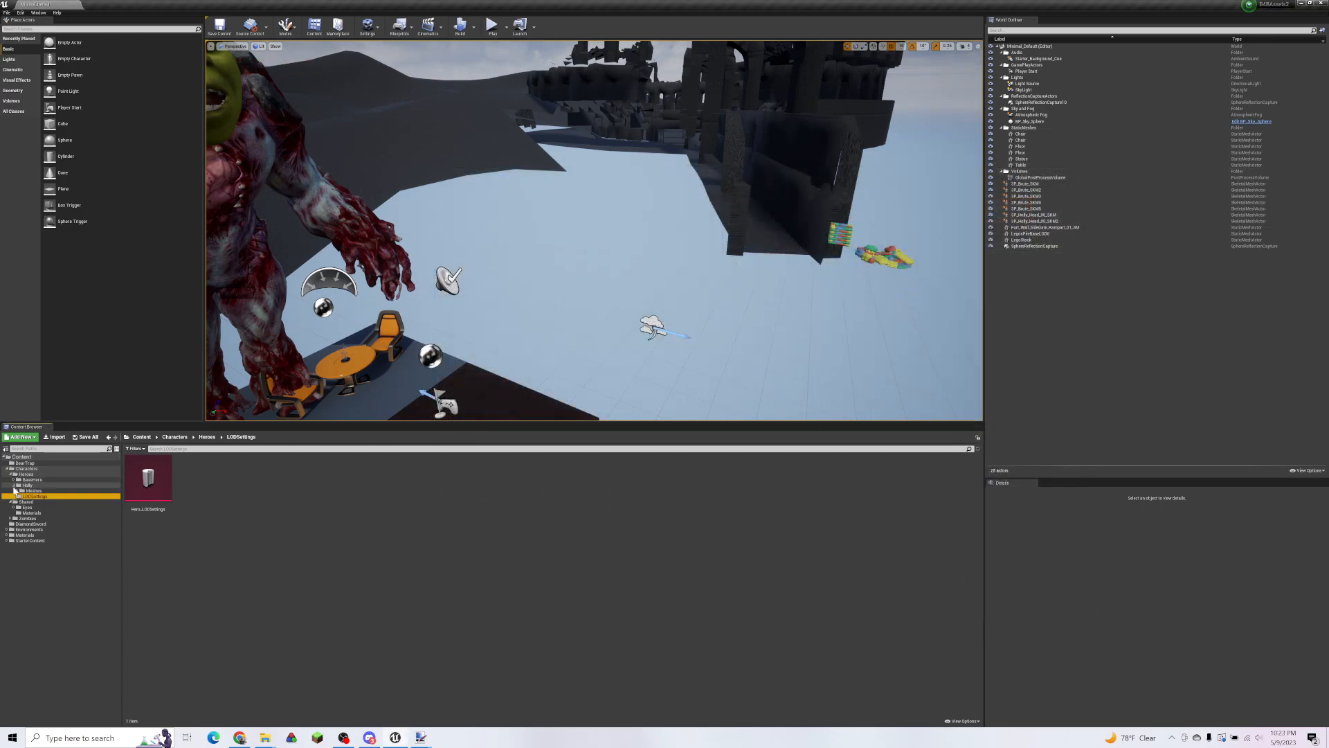
{"action": "left_click", "coordinate": [17, 490]}
{"action": "left_click", "coordinate": [43, 507]}
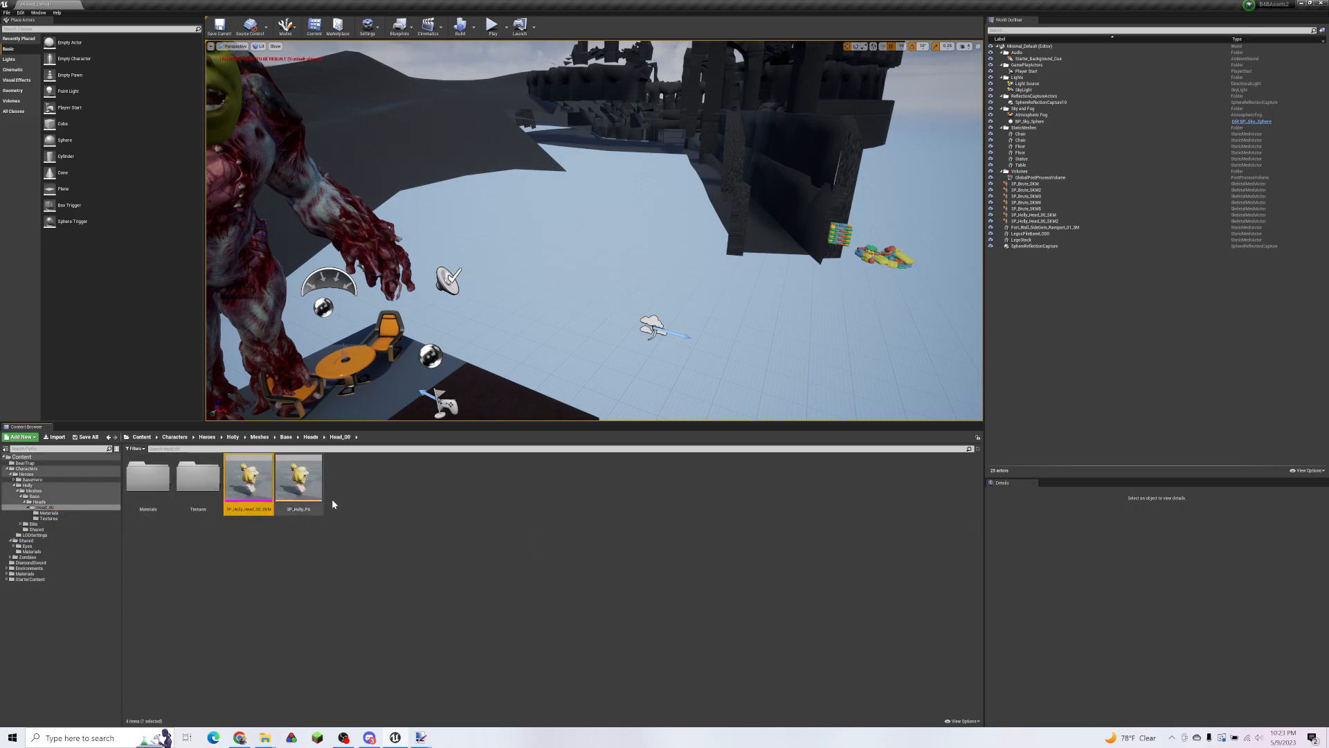
{"action": "left_click", "coordinate": [299, 485]}
{"action": "key", "text": "Delete"}
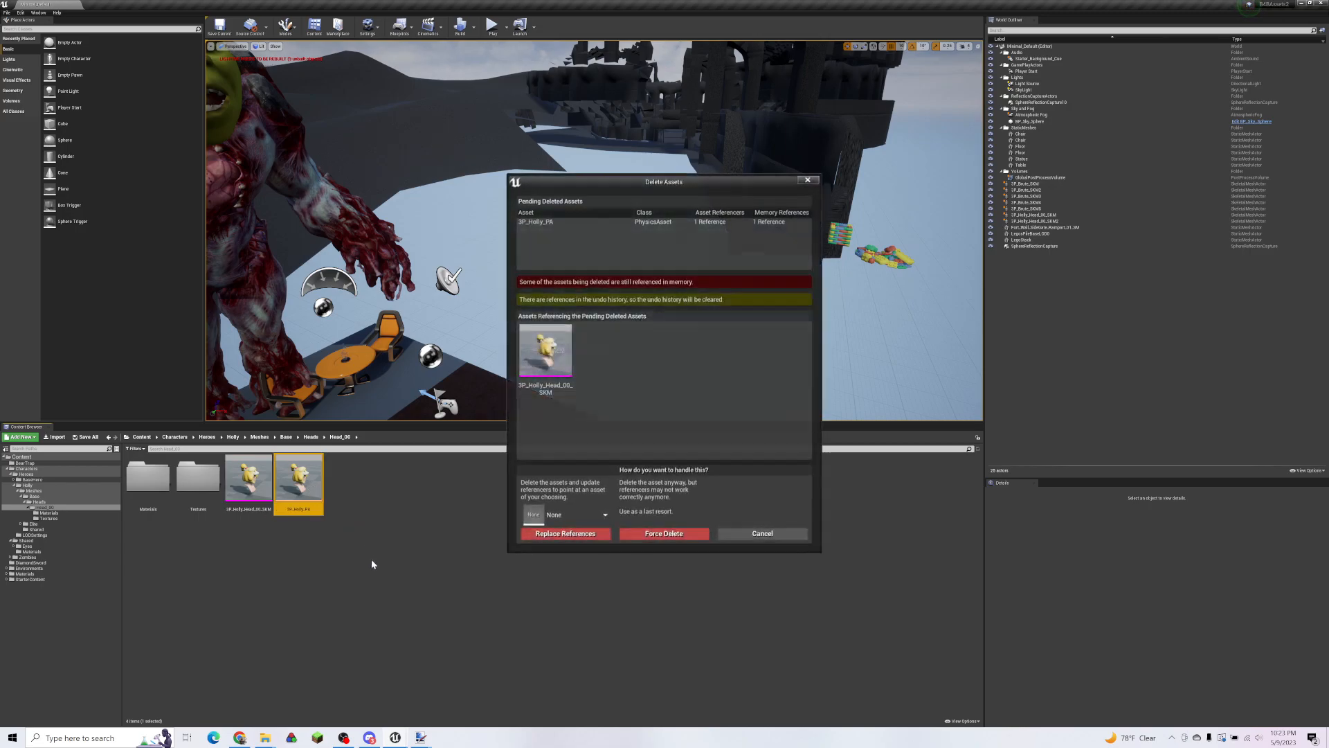
{"action": "left_click", "coordinate": [632, 535]}
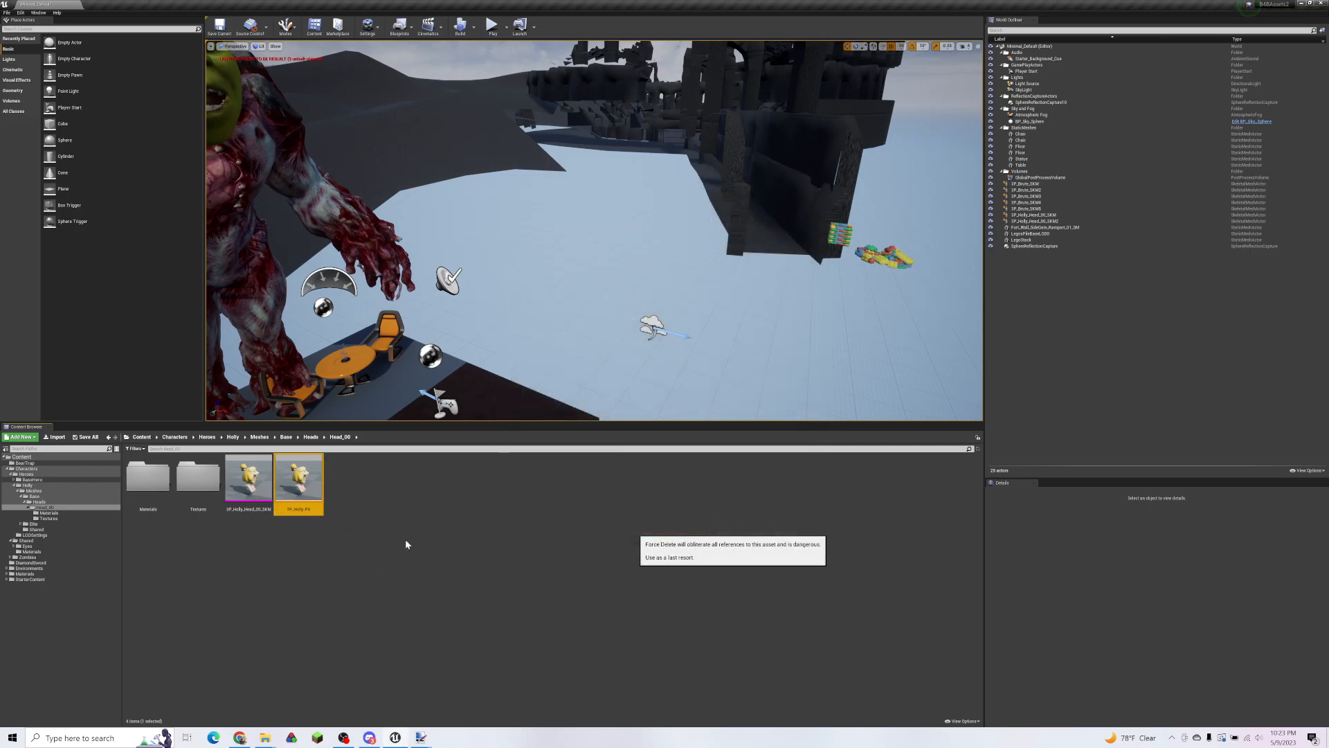
Step: Assign 3P_Holly_PA as the Physics Asset of 3P_Holly_Head_00_SKM, then save the mesh and close its editor
{"action": "double_click", "coordinate": [267, 482]}
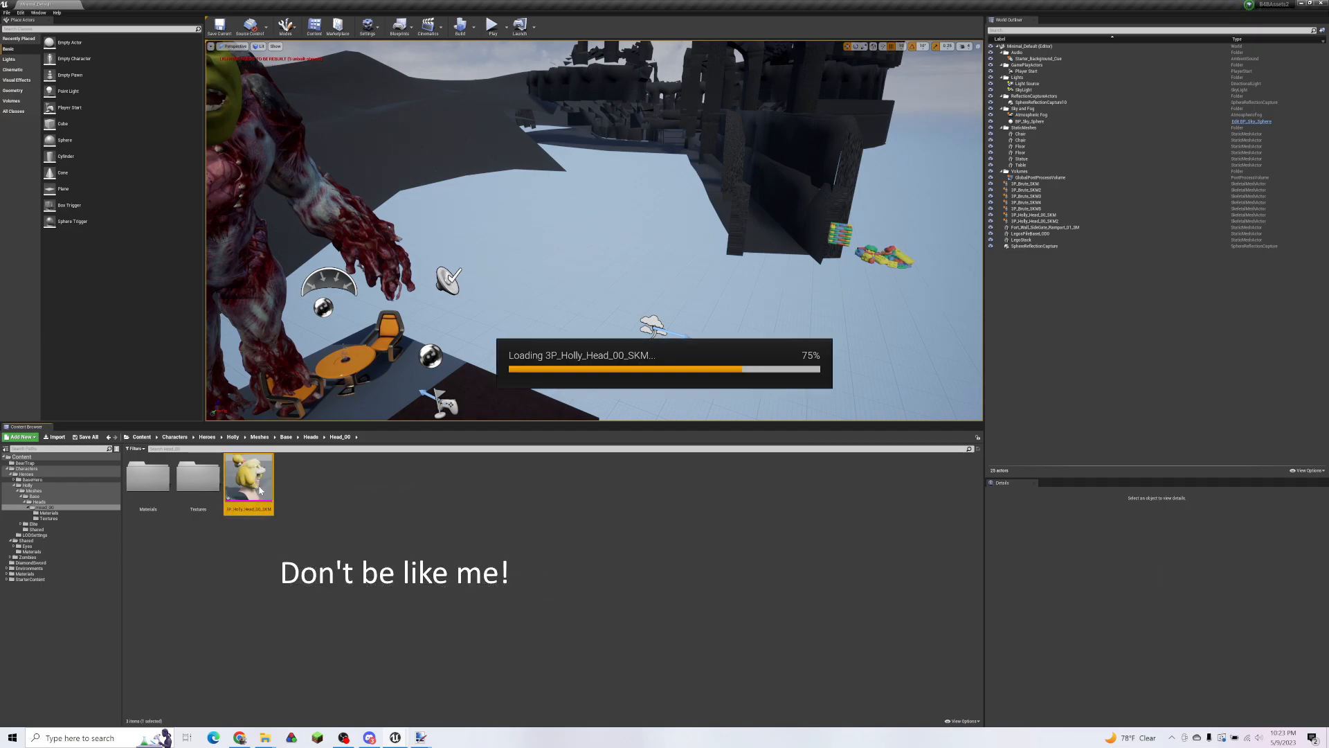
{"action": "scroll", "coordinate": [579, 567], "scroll_direction": "down", "scroll_amount": 15}
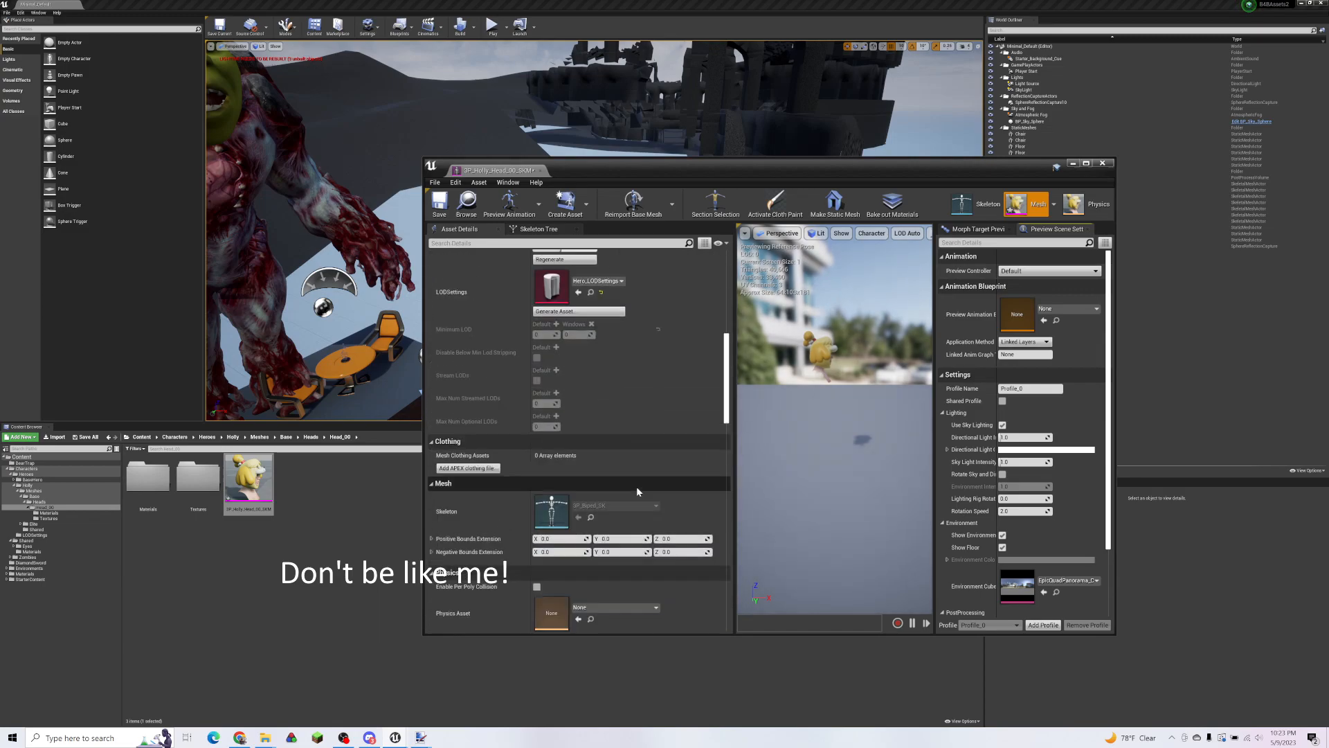
{"action": "scroll", "coordinate": [637, 491], "scroll_direction": "down", "scroll_amount": 5}
{"action": "left_click", "coordinate": [635, 325]}
{"action": "left_click", "coordinate": [660, 459]}
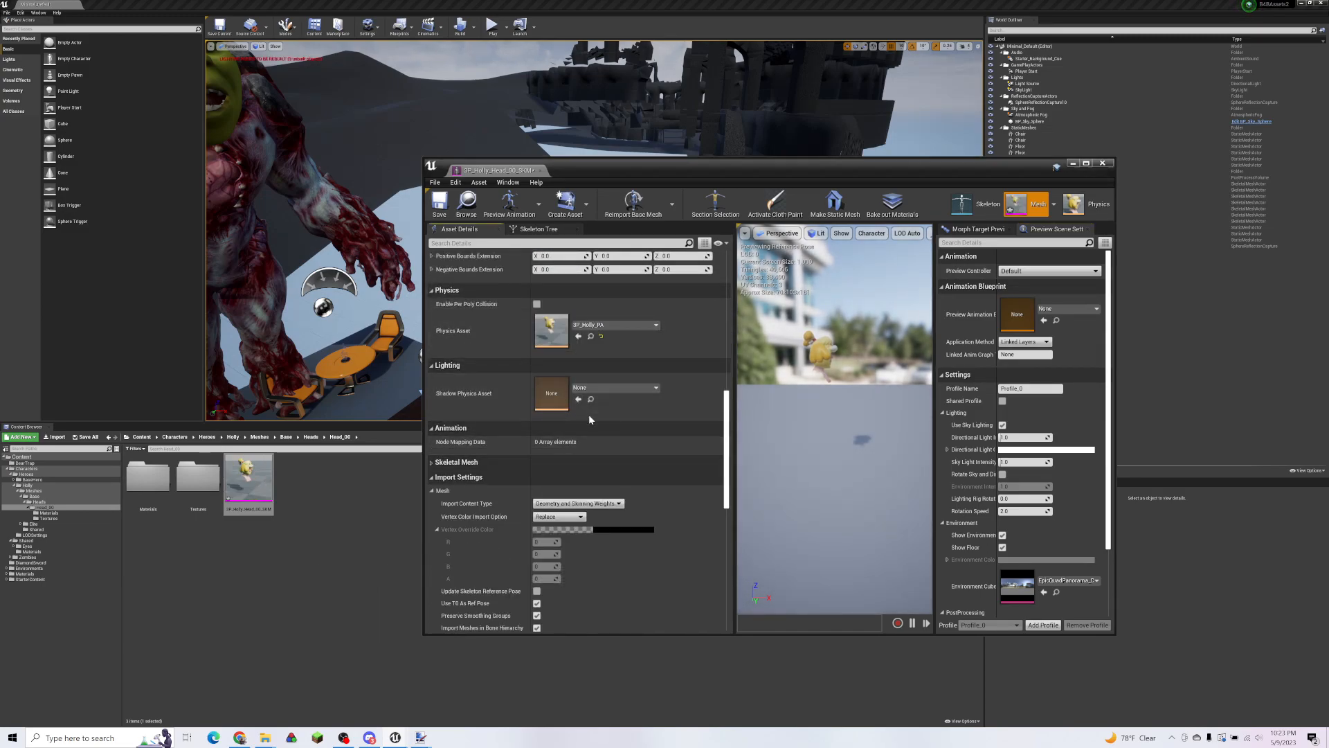
{"action": "key", "text": "ctrl+s"}
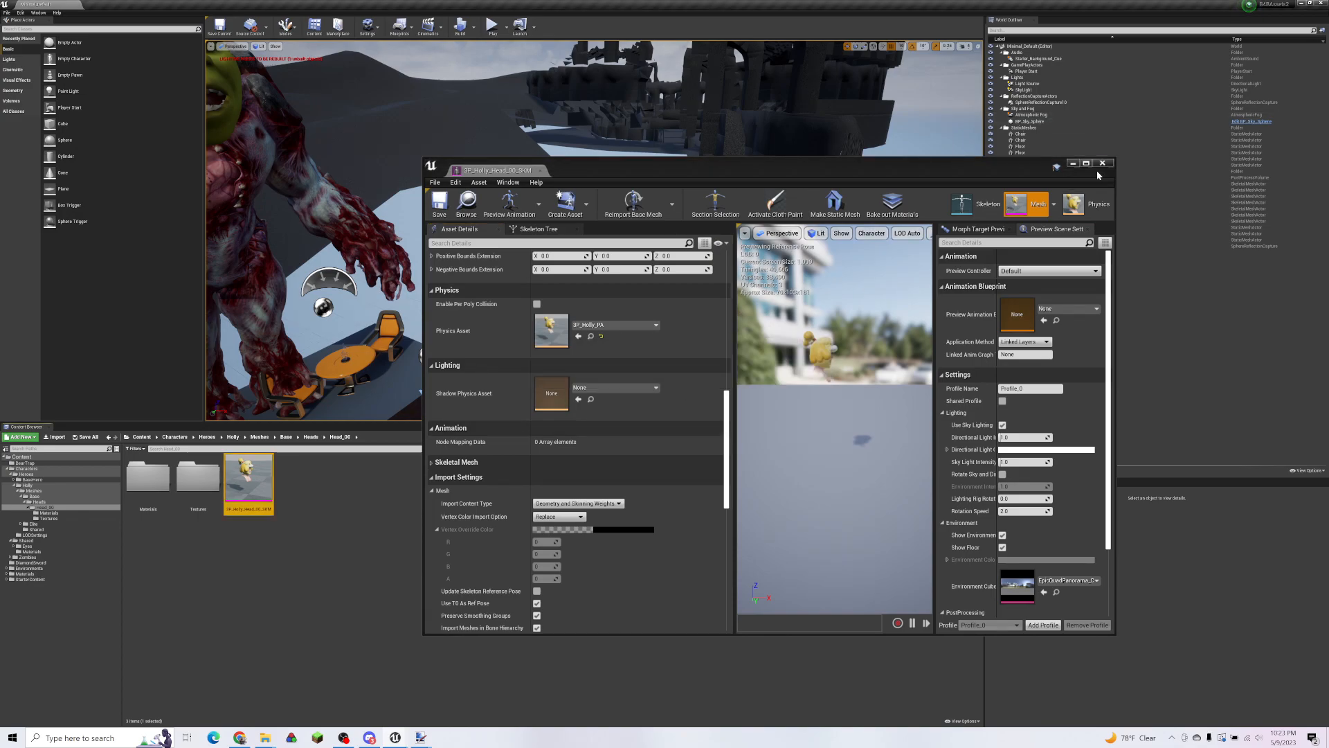
{"action": "left_click", "coordinate": [1103, 163]}
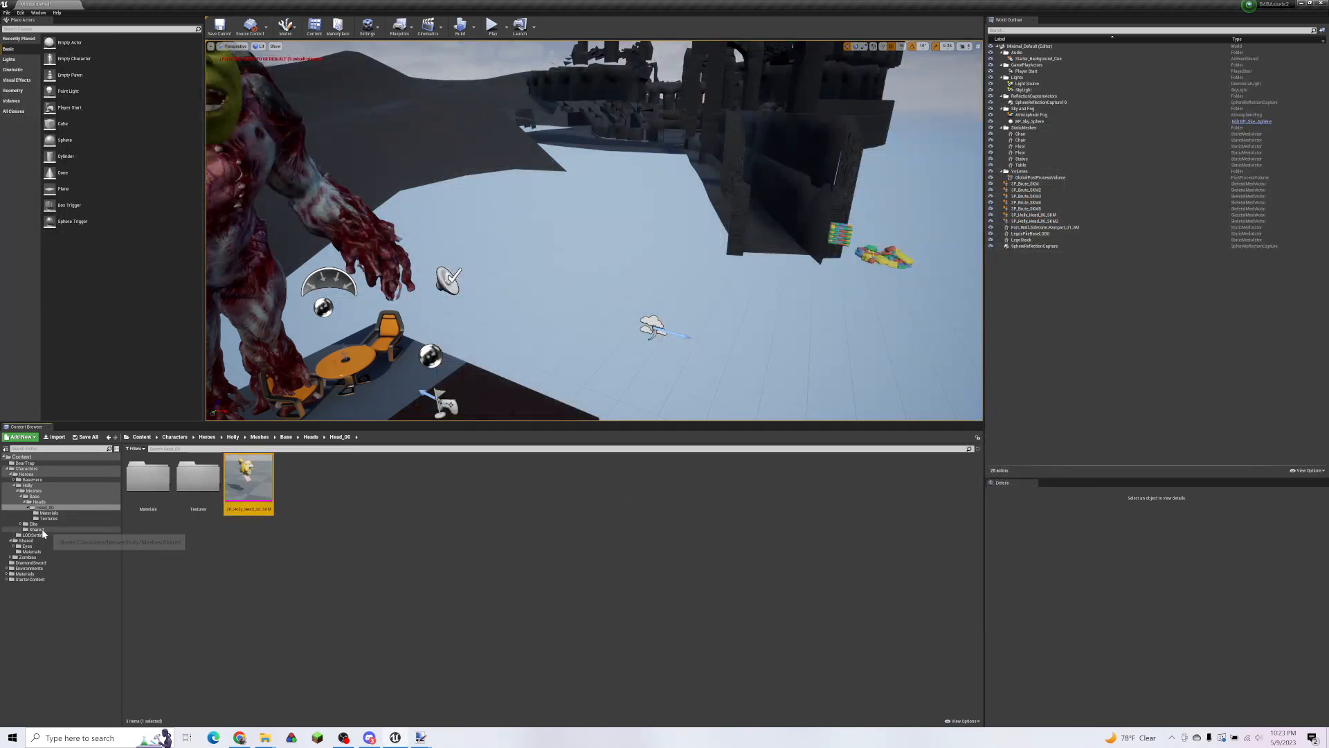
Step: Check the 3P_Holly_PA asset in Holly's Meshes folder and cook the project's content for Windows
{"action": "left_click", "coordinate": [33, 490]}
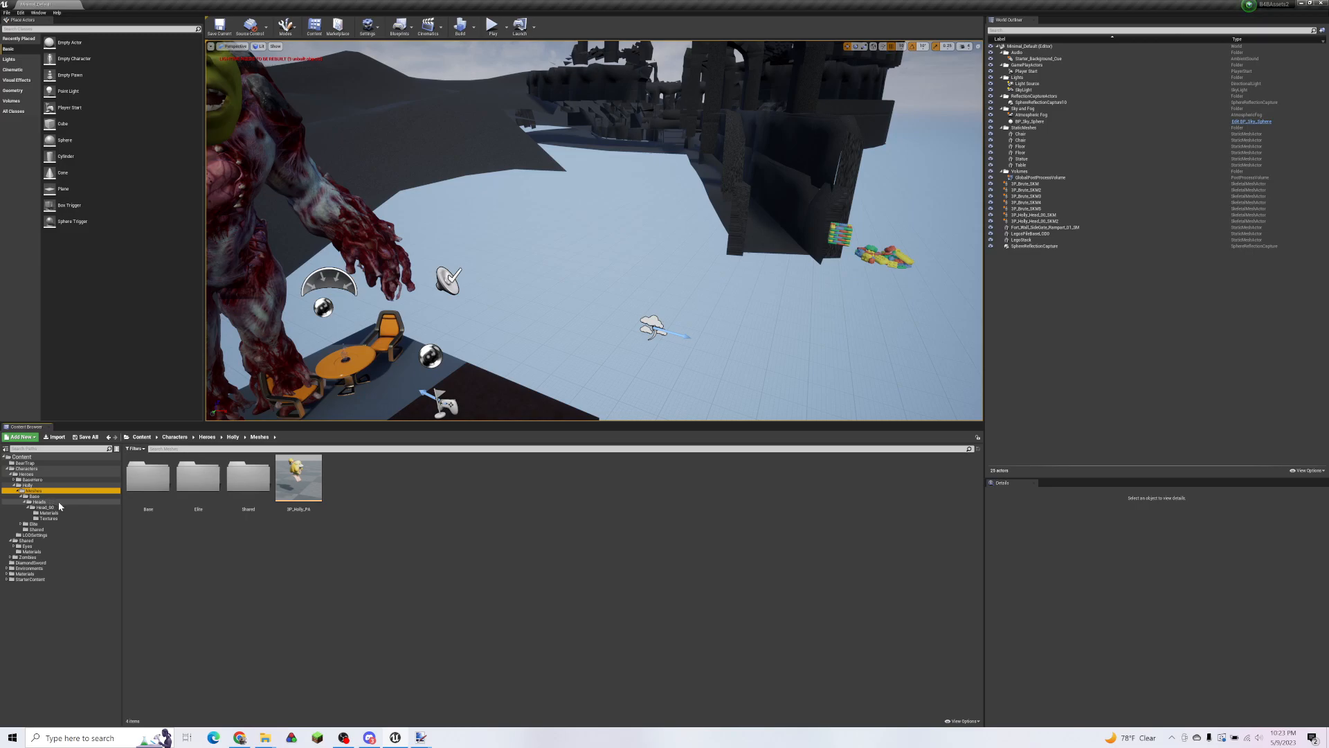
{"action": "left_click", "coordinate": [299, 480]}
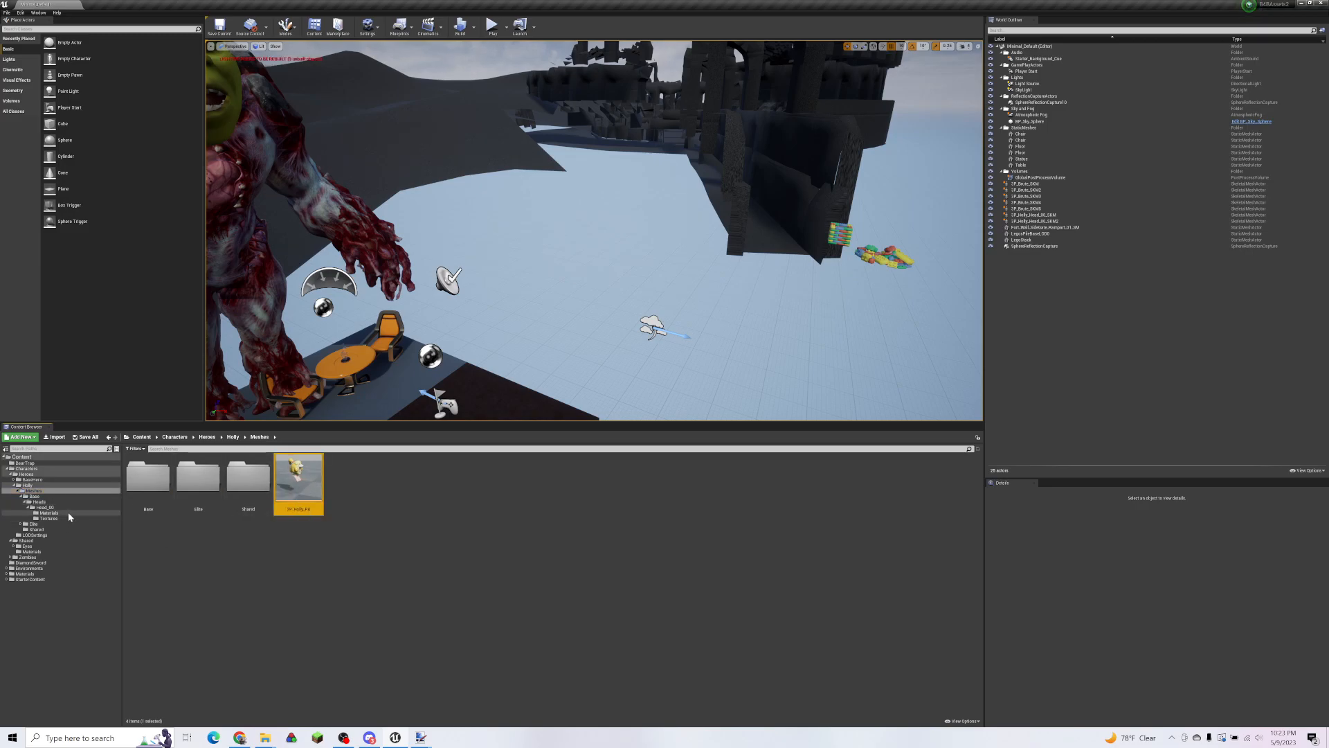
{"action": "left_click", "coordinate": [44, 507]}
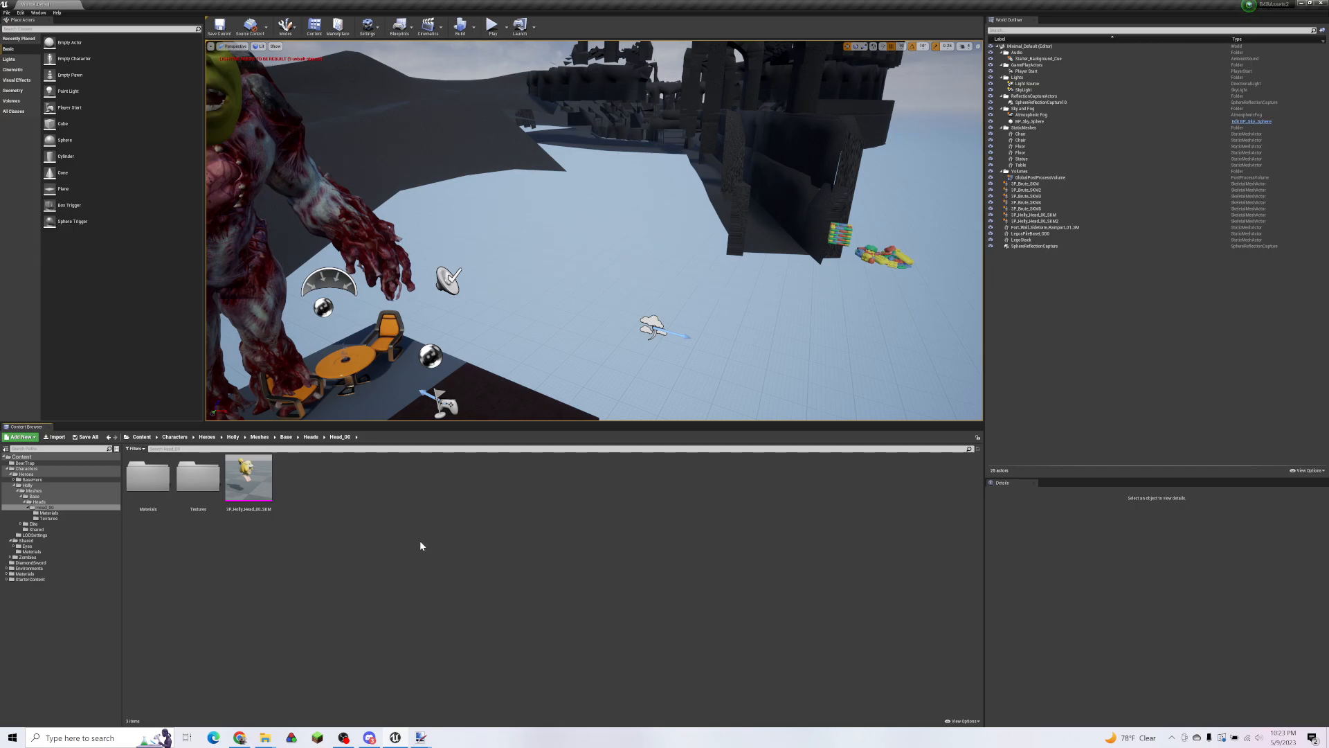
{"action": "left_click", "coordinate": [6, 12]}
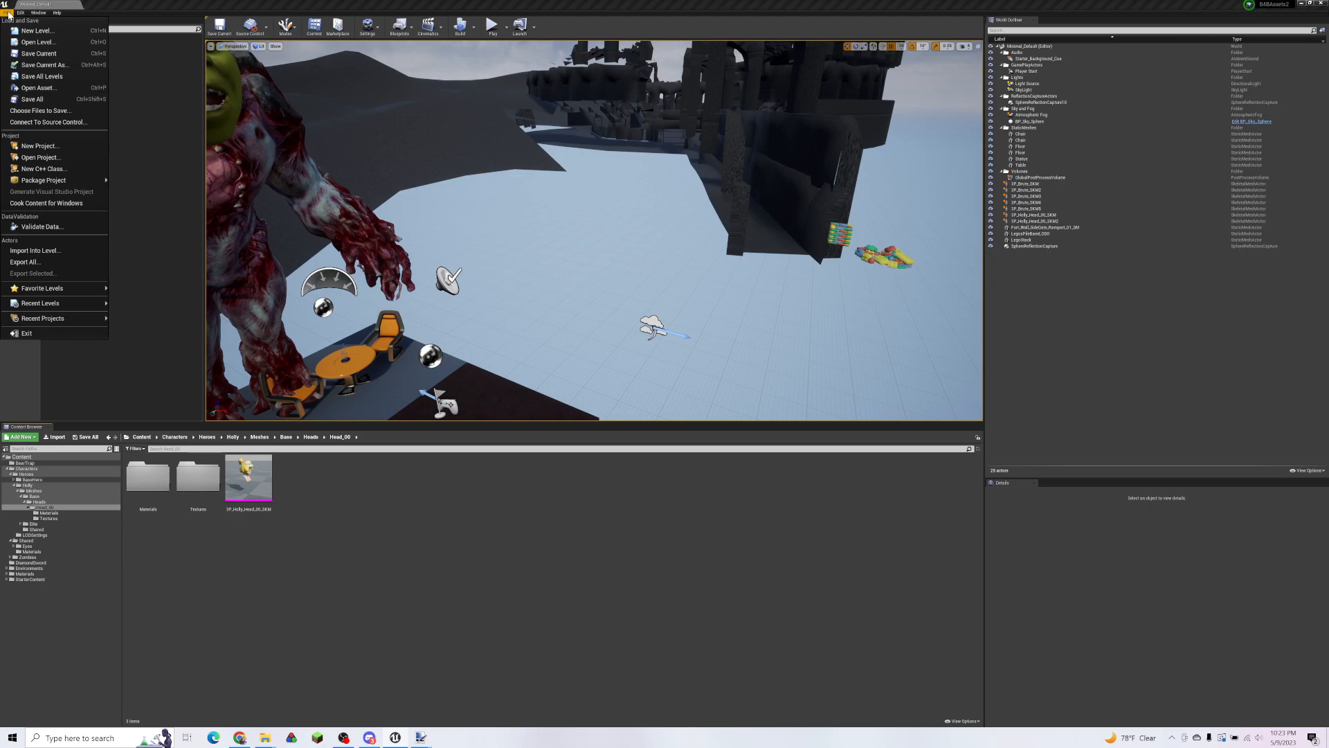
{"action": "left_click", "coordinate": [70, 203]}
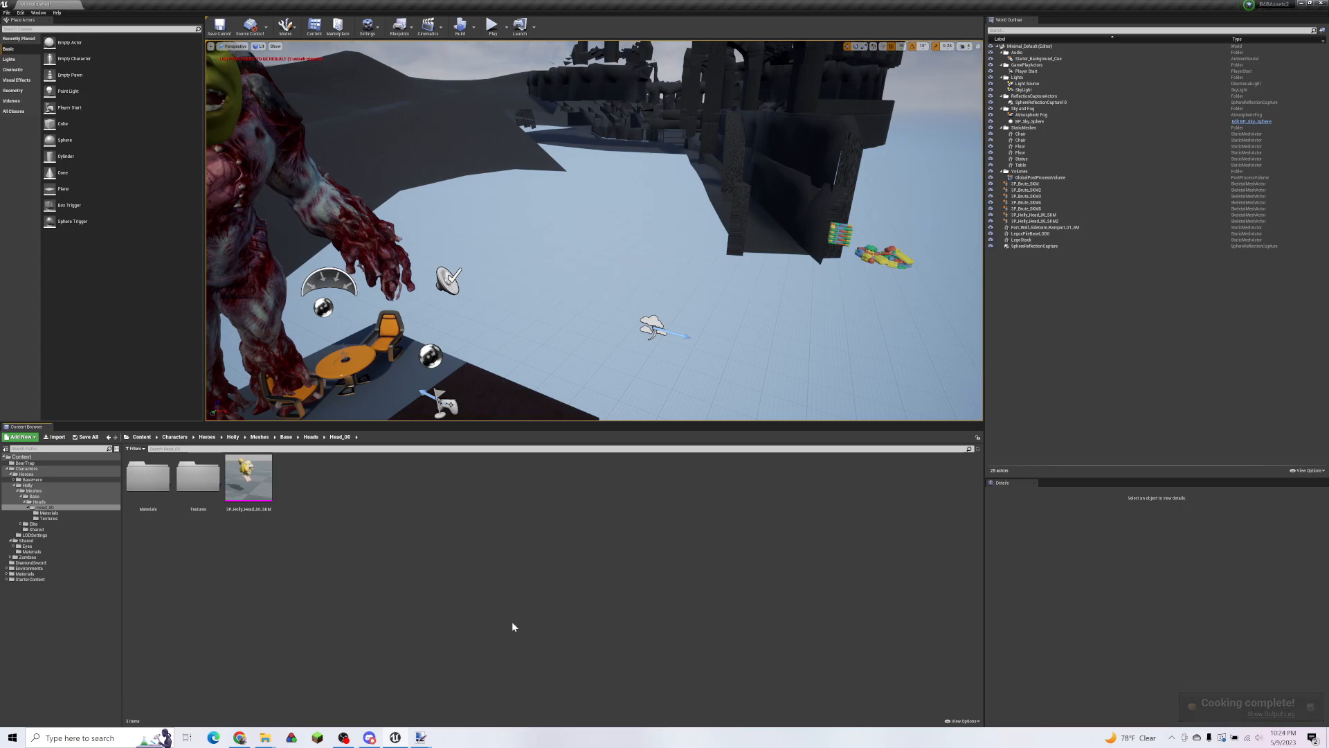
Step: Switch to File Explorer and open the B4BAssets2 project's cooked output at Saved\Cooked\WindowsNoEditor\B4BAssets2\Content
{"action": "left_click", "coordinate": [267, 741]}
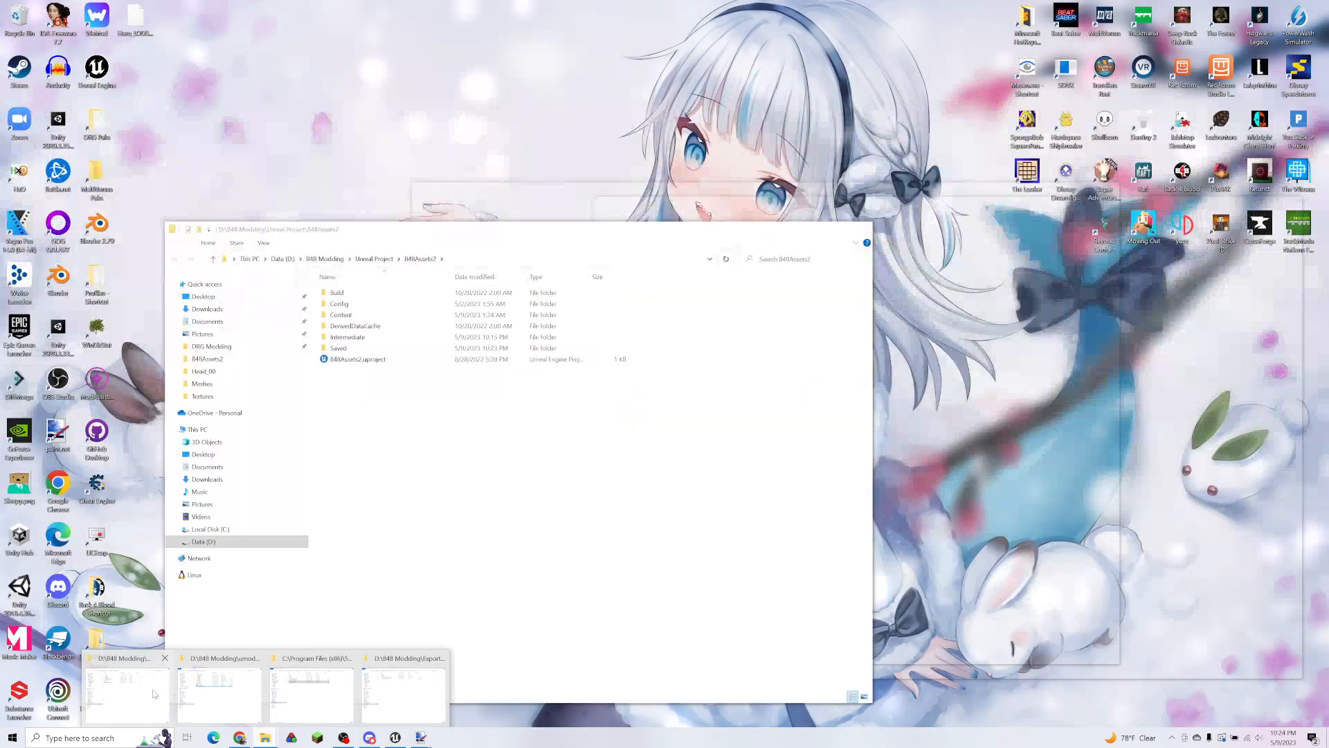
{"action": "left_click", "coordinate": [308, 694]}
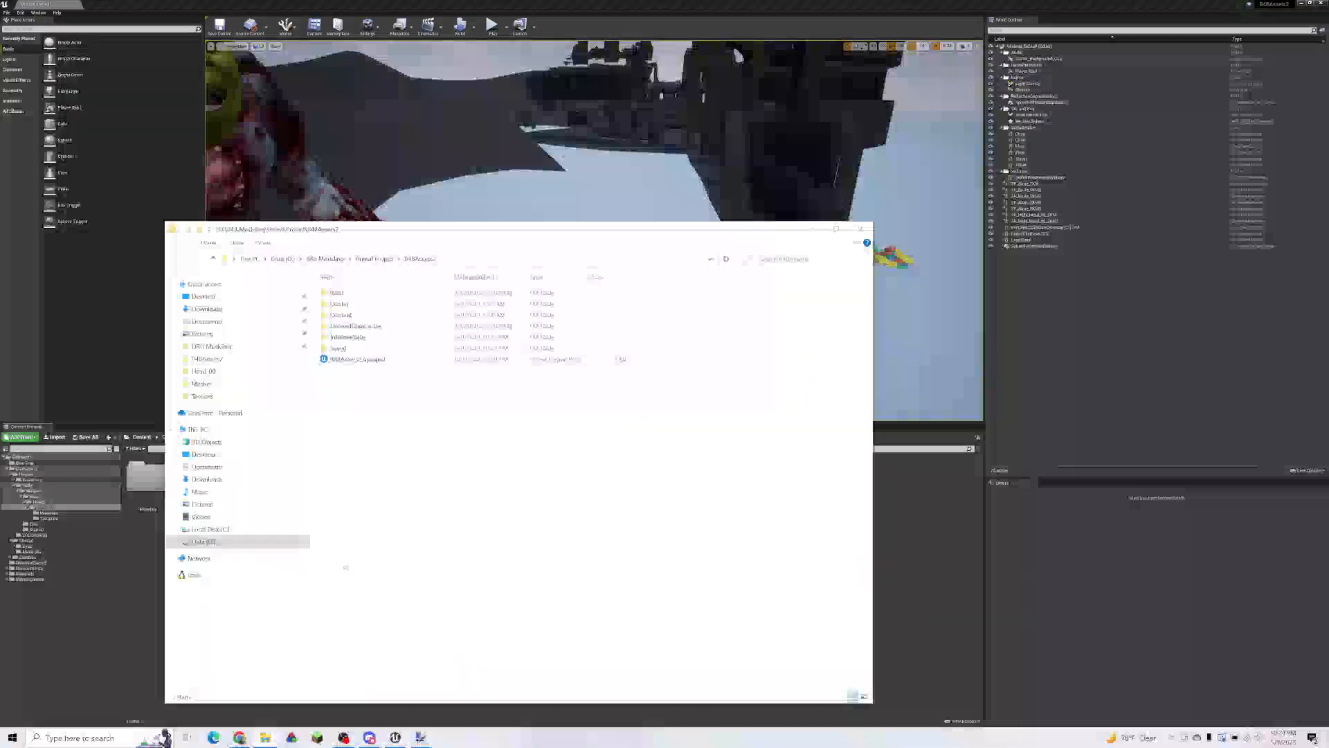
{"action": "double_click", "coordinate": [384, 349]}
{"action": "left_click", "coordinate": [383, 350]}
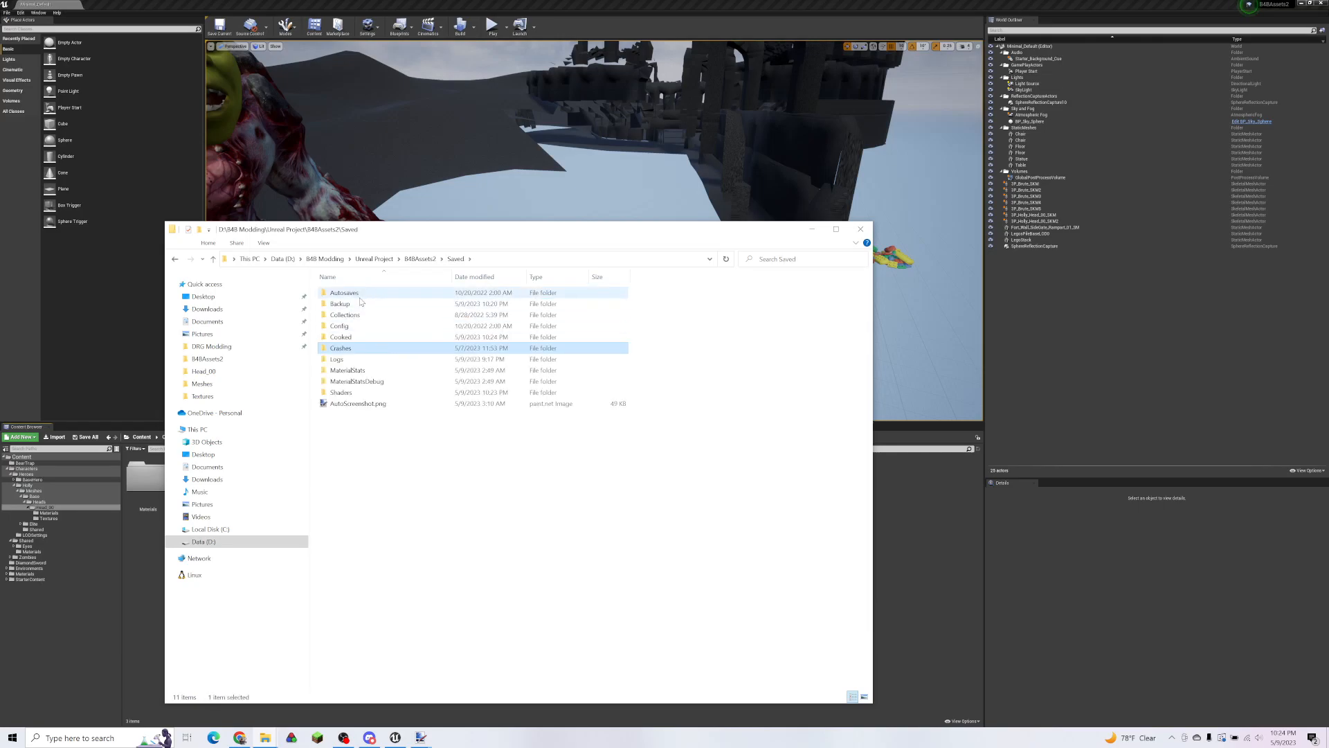
{"action": "double_click", "coordinate": [357, 338]}
{"action": "double_click", "coordinate": [374, 295]}
{"action": "double_click", "coordinate": [374, 295]}
{"action": "double_click", "coordinate": [370, 293]}
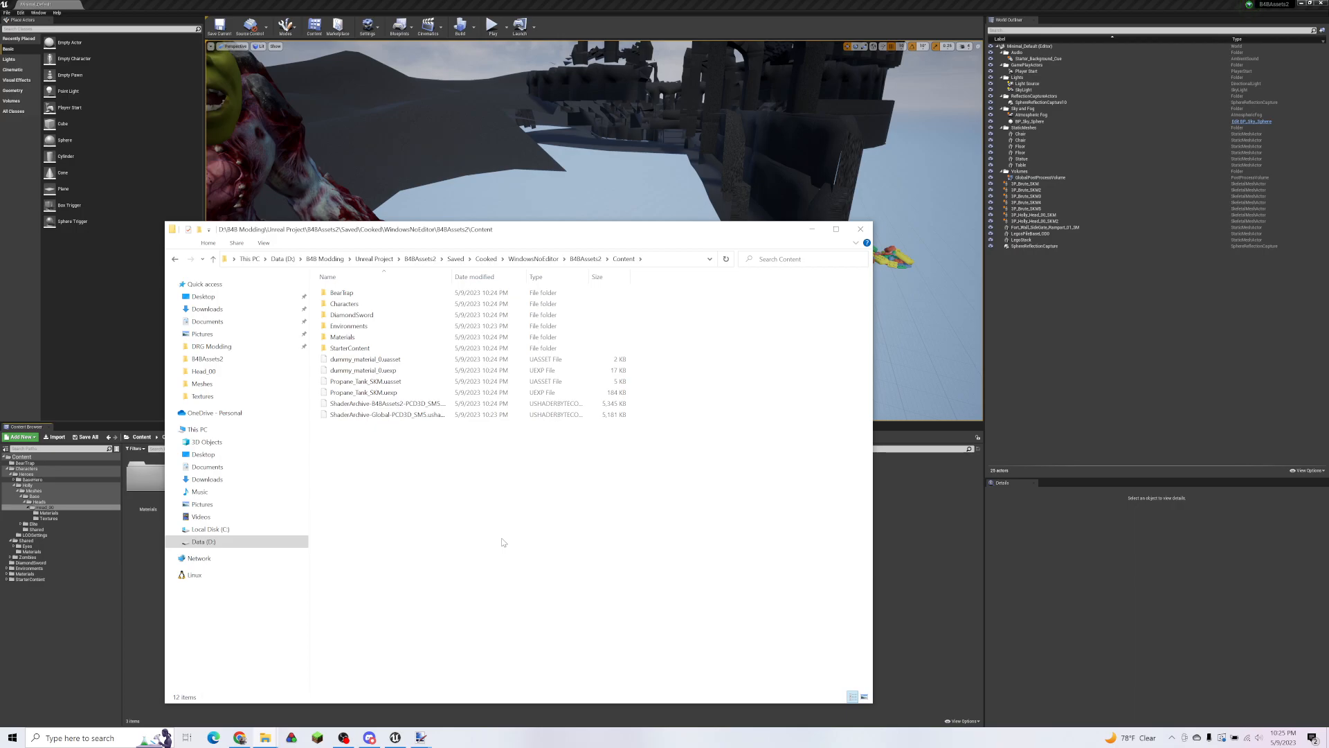
Step: Go to the cooked Characters\Heroes\Holly\Meshes\Base\Heads\Head_00 folder
{"action": "double_click", "coordinate": [357, 306]}
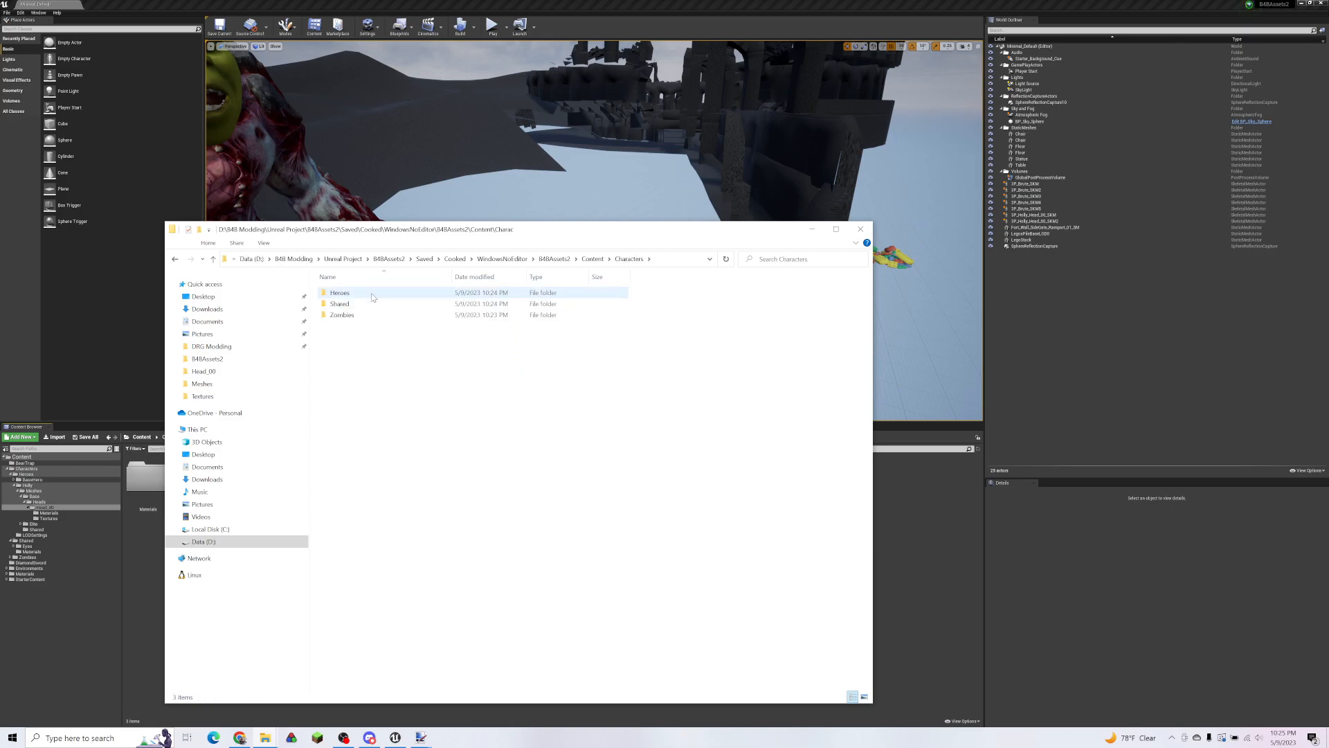
{"action": "double_click", "coordinate": [372, 294]}
{"action": "double_click", "coordinate": [372, 305]}
{"action": "double_click", "coordinate": [374, 293]}
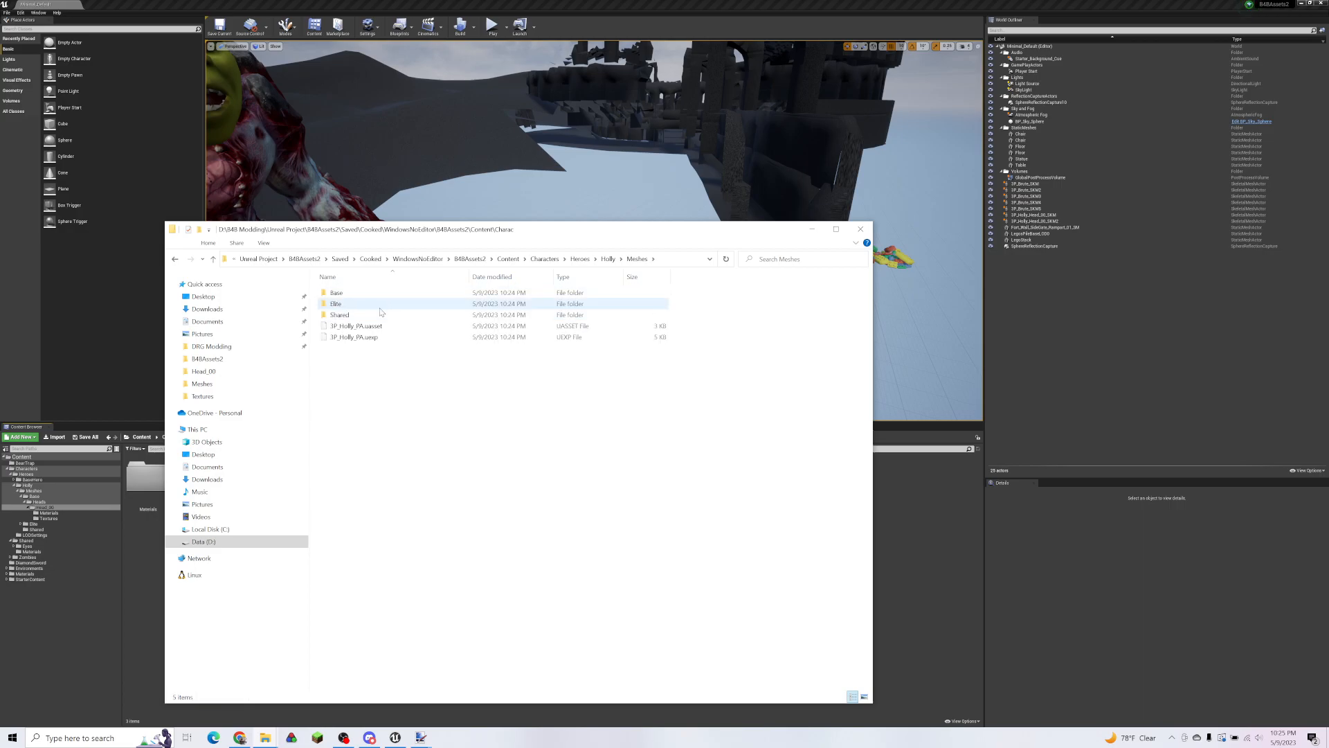
{"action": "double_click", "coordinate": [374, 294]}
{"action": "double_click", "coordinate": [375, 294]}
{"action": "double_click", "coordinate": [380, 294]}
Step: Review the cooked head textures and copy the Textures folder with both 3P_Holly_Head_00_SKM files from Head_00
{"action": "left_click_drag", "start_coordinate": [405, 356], "coordinate": [371, 314]}
{"action": "double_click", "coordinate": [341, 303]}
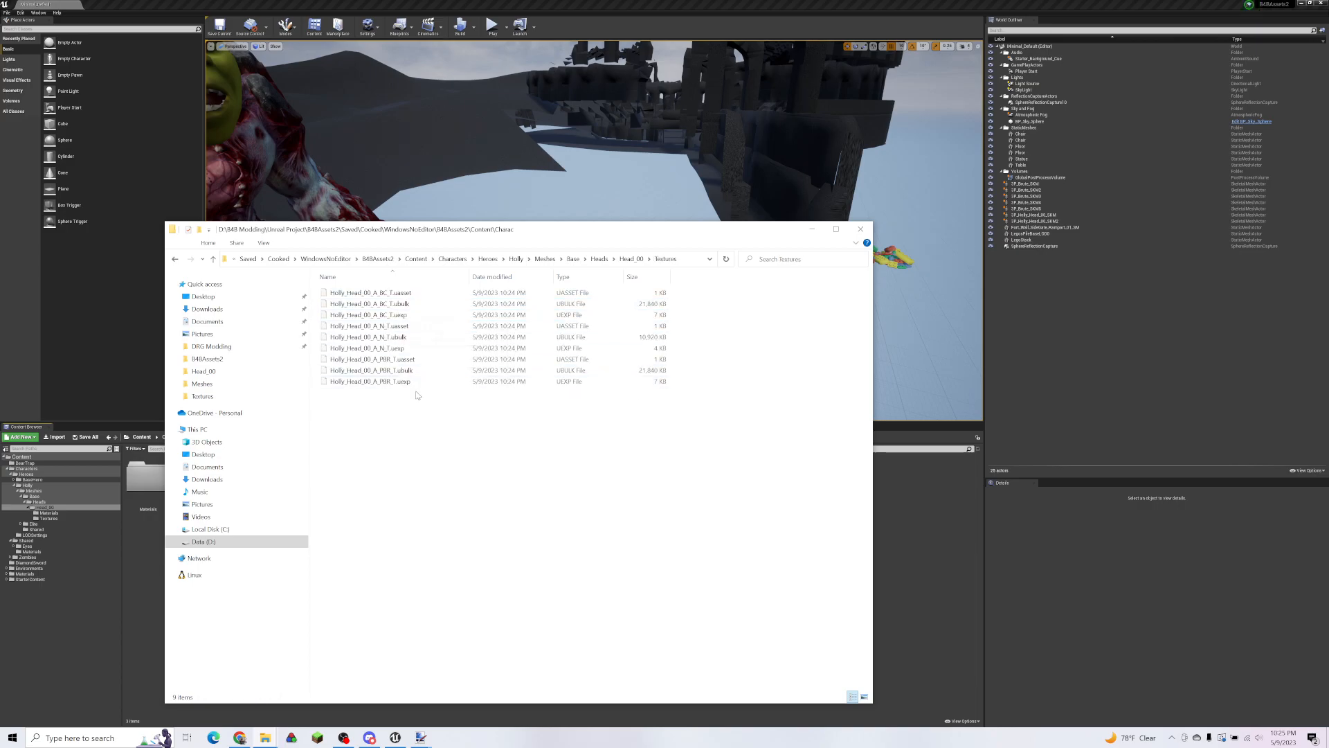
{"action": "left_click_drag", "start_coordinate": [414, 432], "coordinate": [380, 290]}
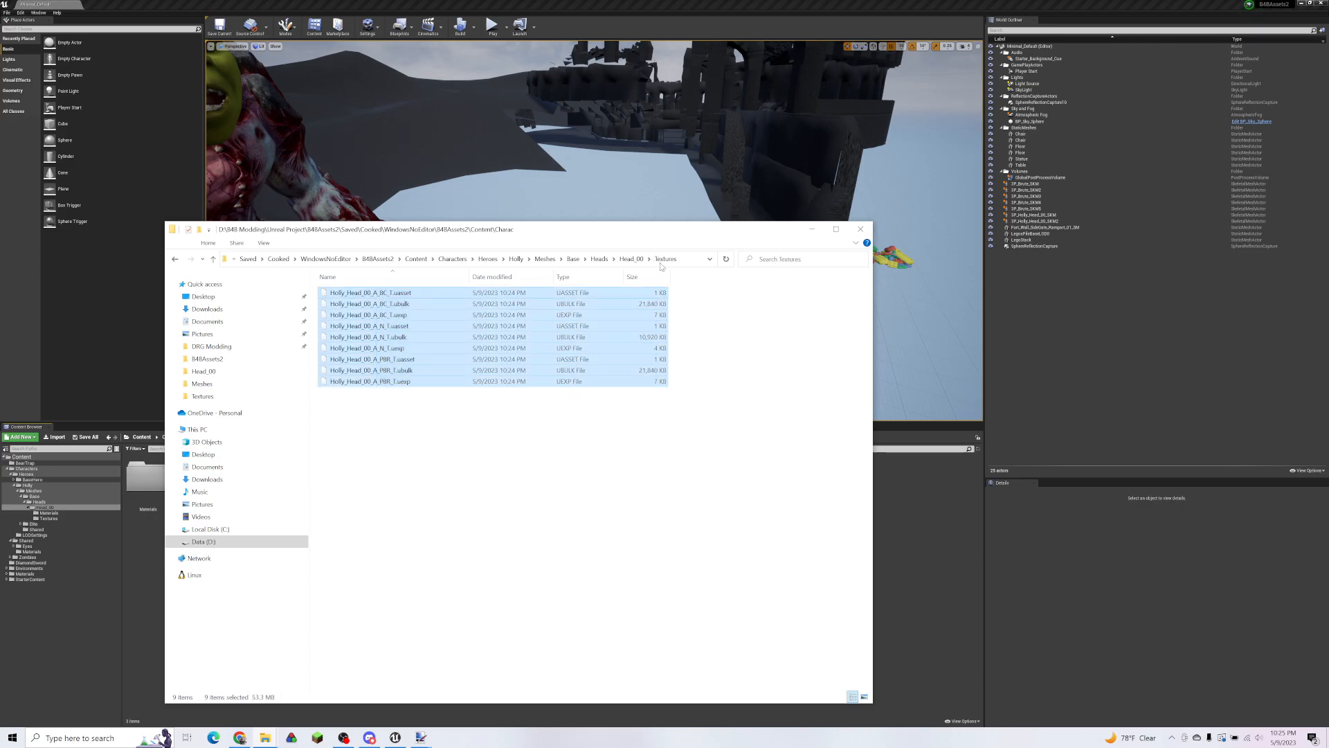
{"action": "left_click", "coordinate": [630, 259]}
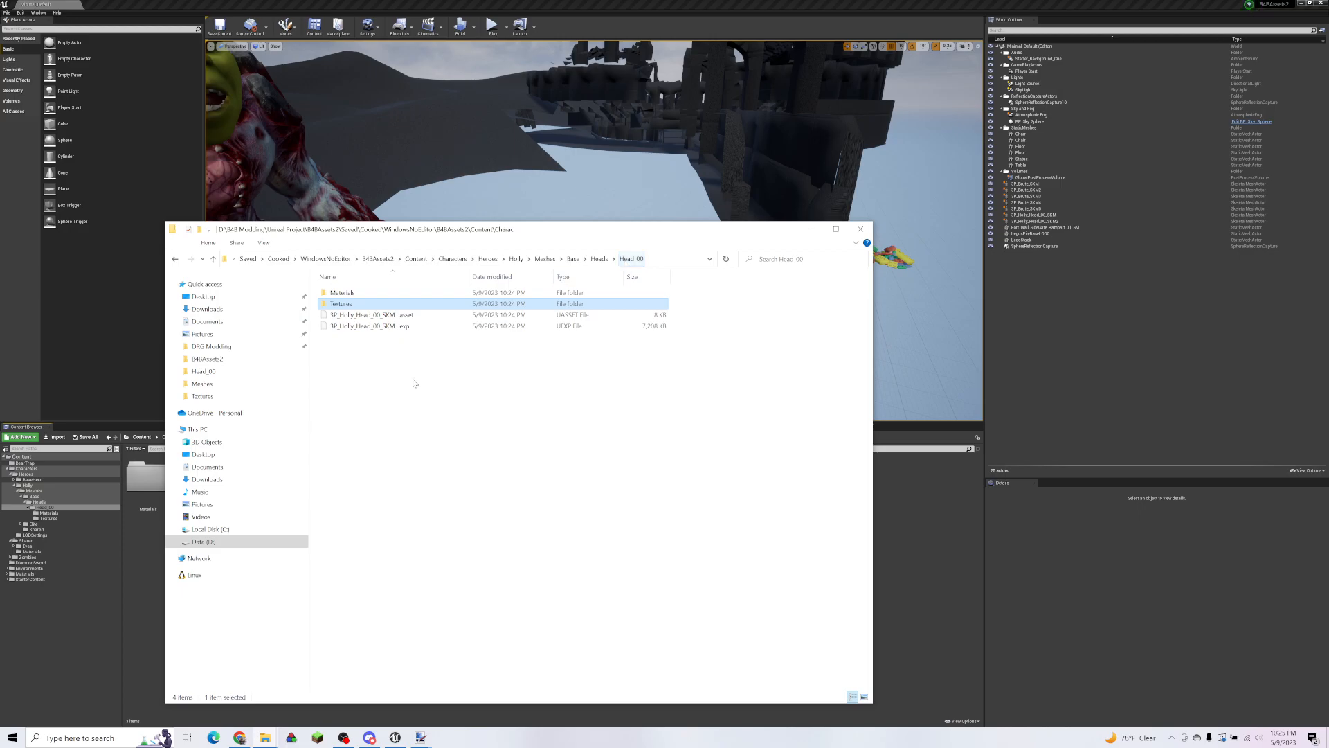
{"action": "left_click_drag", "start_coordinate": [413, 358], "coordinate": [374, 302]}
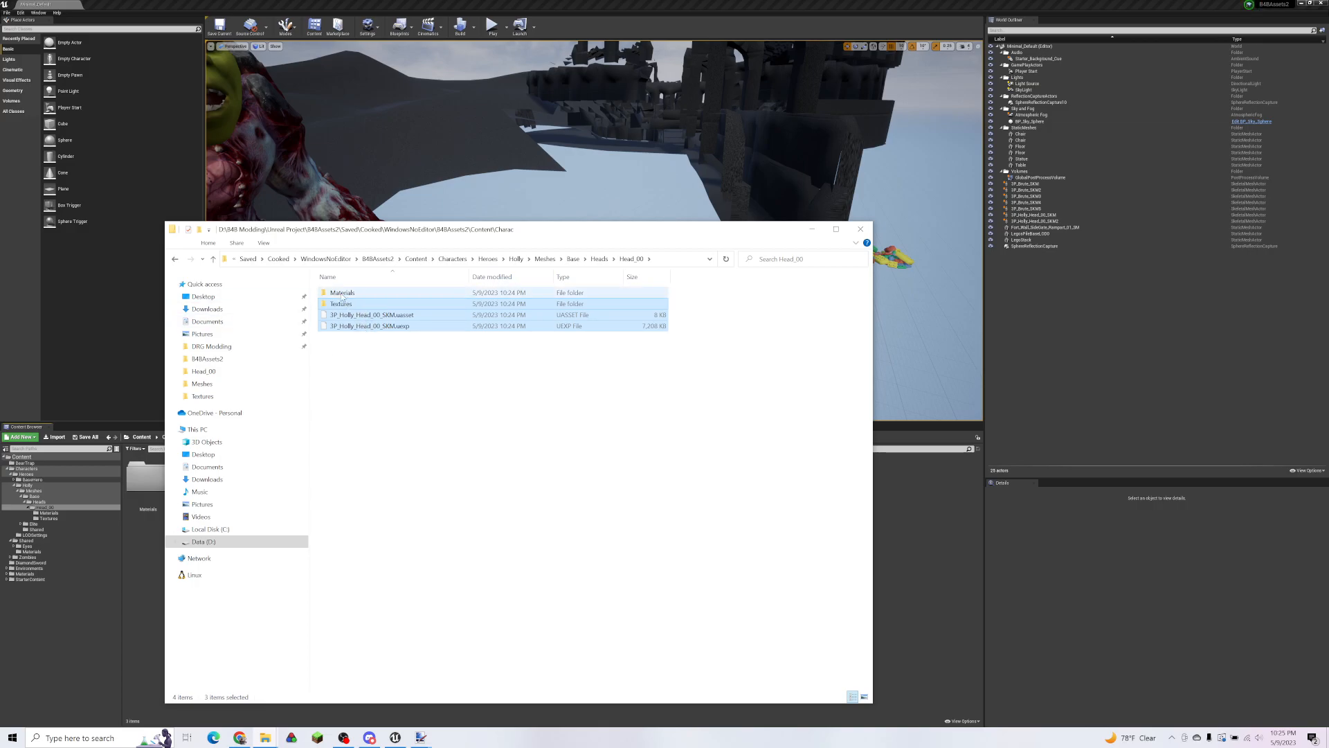
Step: Create a new folder named Full Mod in Exported Content\Tutorial
{"action": "left_click", "coordinate": [265, 737]}
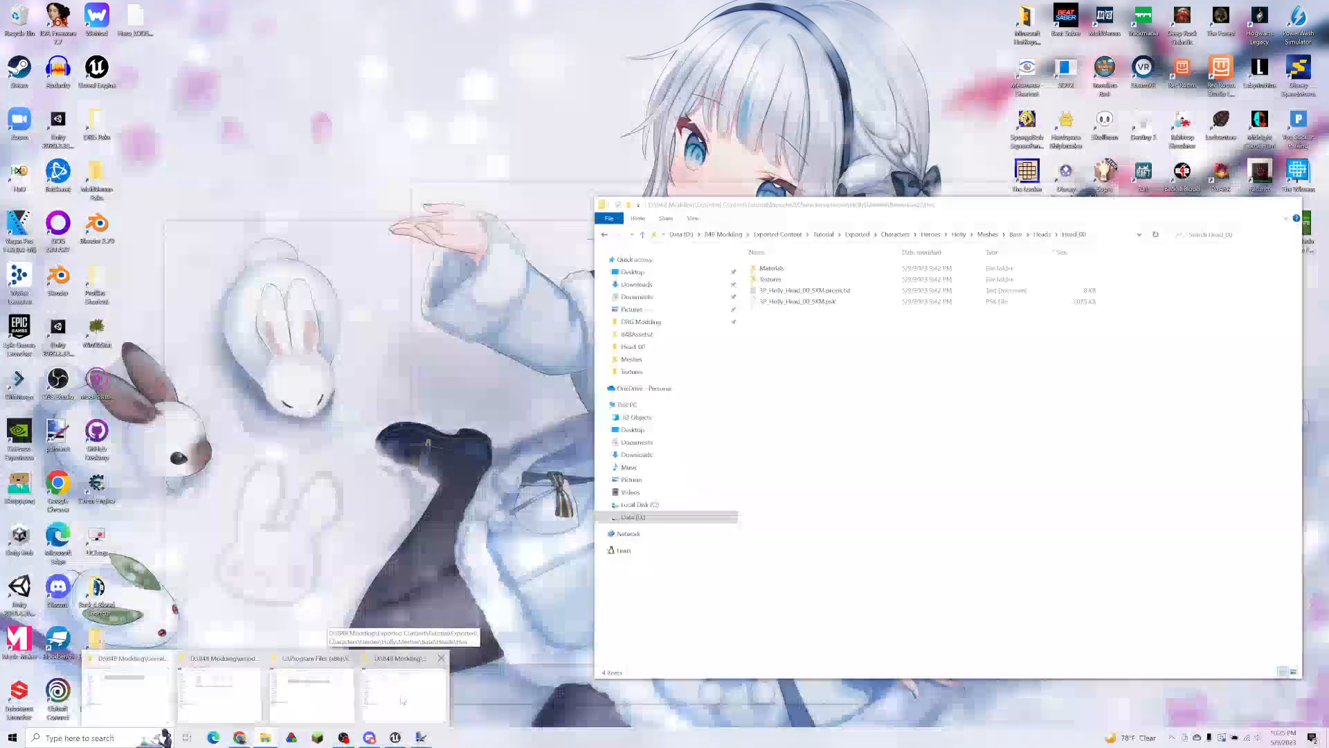
{"action": "left_click", "coordinate": [401, 699]}
{"action": "left_click", "coordinate": [824, 234]}
{"action": "left_click_drag", "start_coordinate": [845, 211], "coordinate": [564, 214]}
{"action": "right_click", "coordinate": [547, 378]}
{"action": "mouse_move", "coordinate": [609, 547]}
{"action": "left_click", "coordinate": [725, 550]}
{"action": "type", "text": "Full Mod"}
{"action": "key", "text": "Return"}
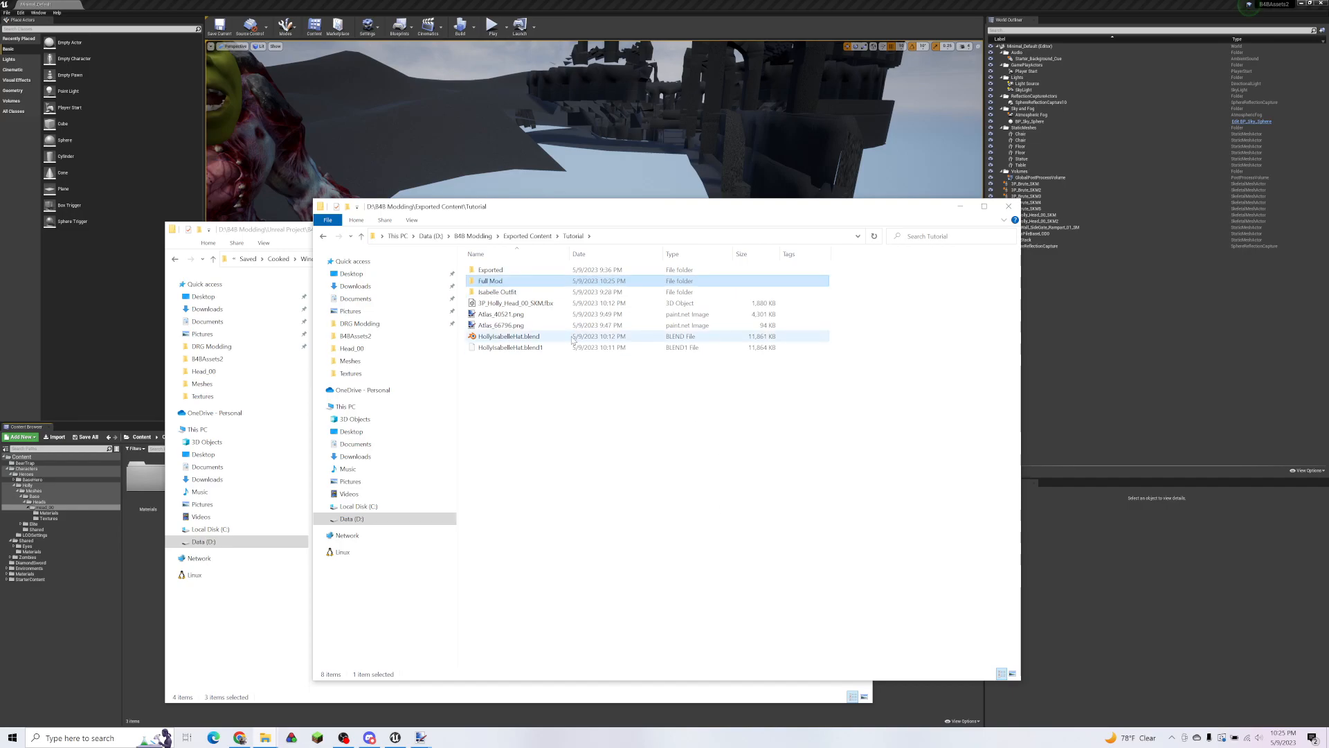
Step: Paste the copied Textures folder and head mesh files into Full Mod, and close the cooked output window
{"action": "double_click", "coordinate": [529, 282]}
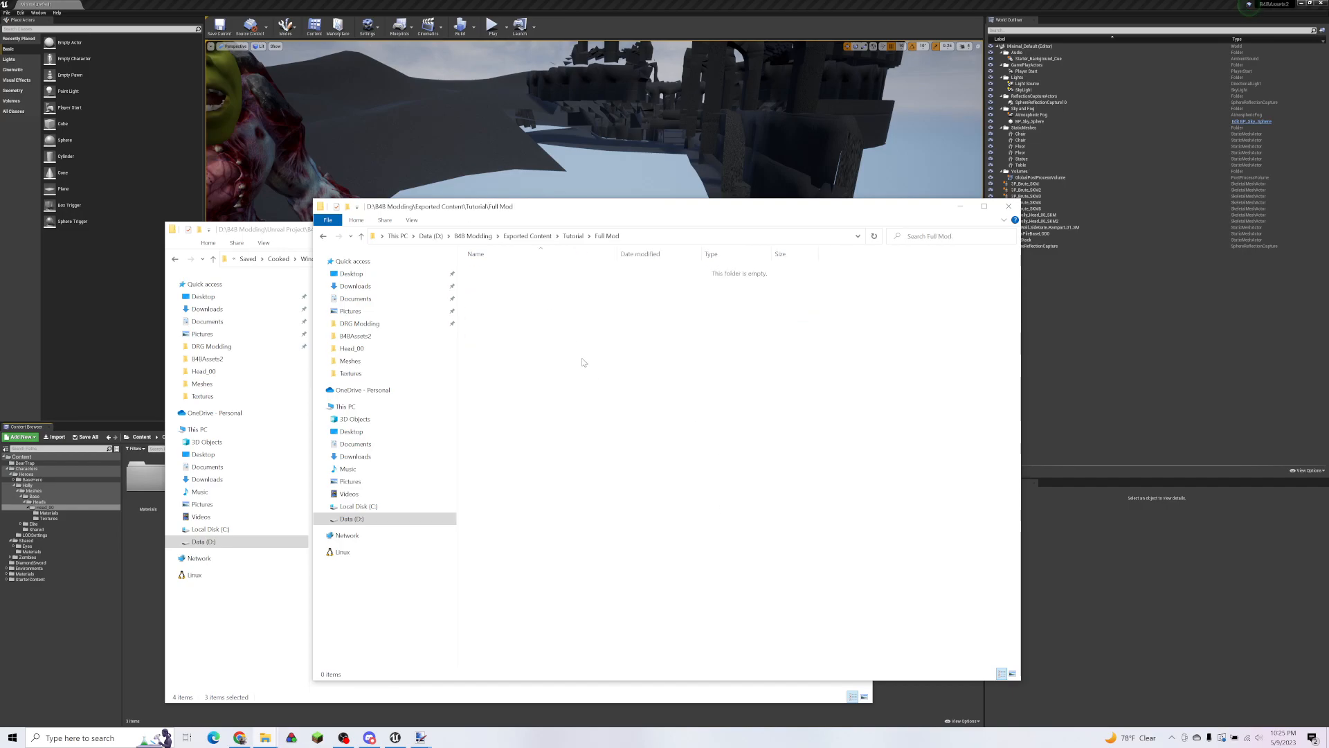
{"action": "key", "text": "ctrl+v"}
{"action": "left_click", "coordinate": [605, 365]}
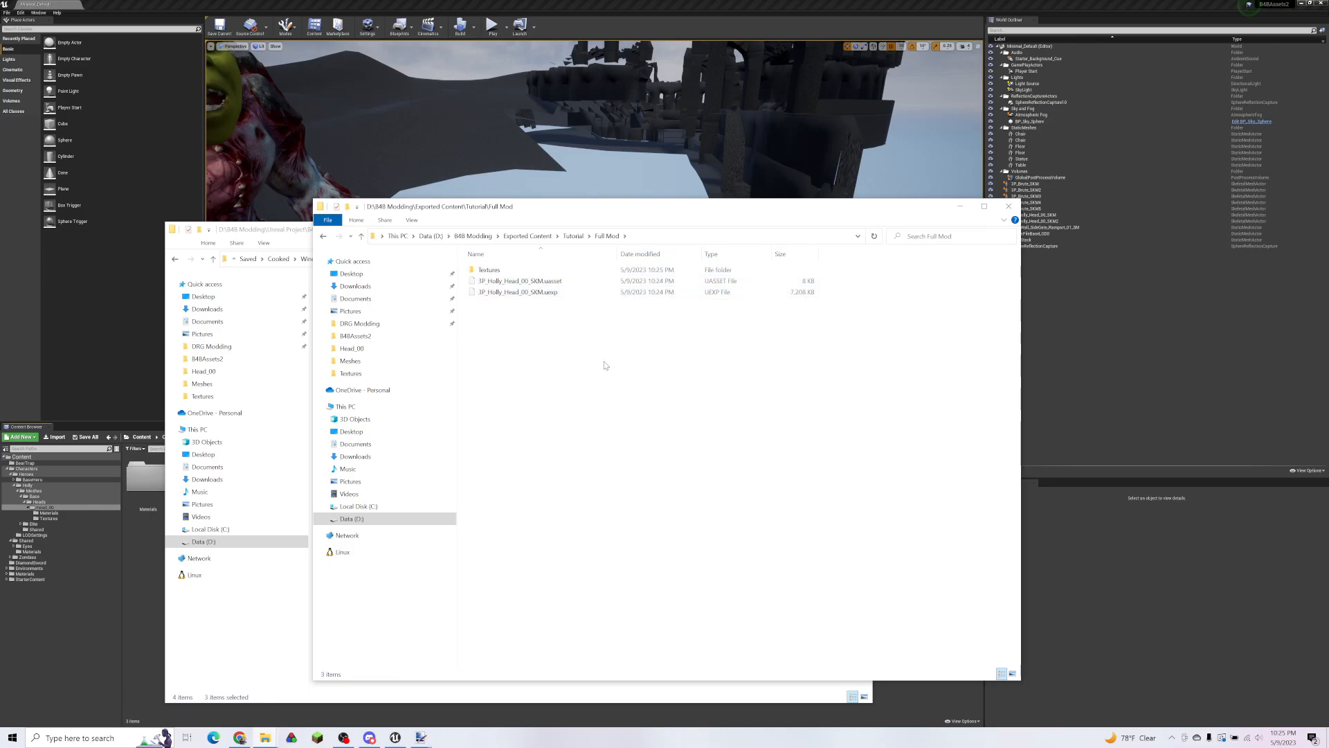
{"action": "left_click_drag", "start_coordinate": [642, 211], "coordinate": [434, 168]}
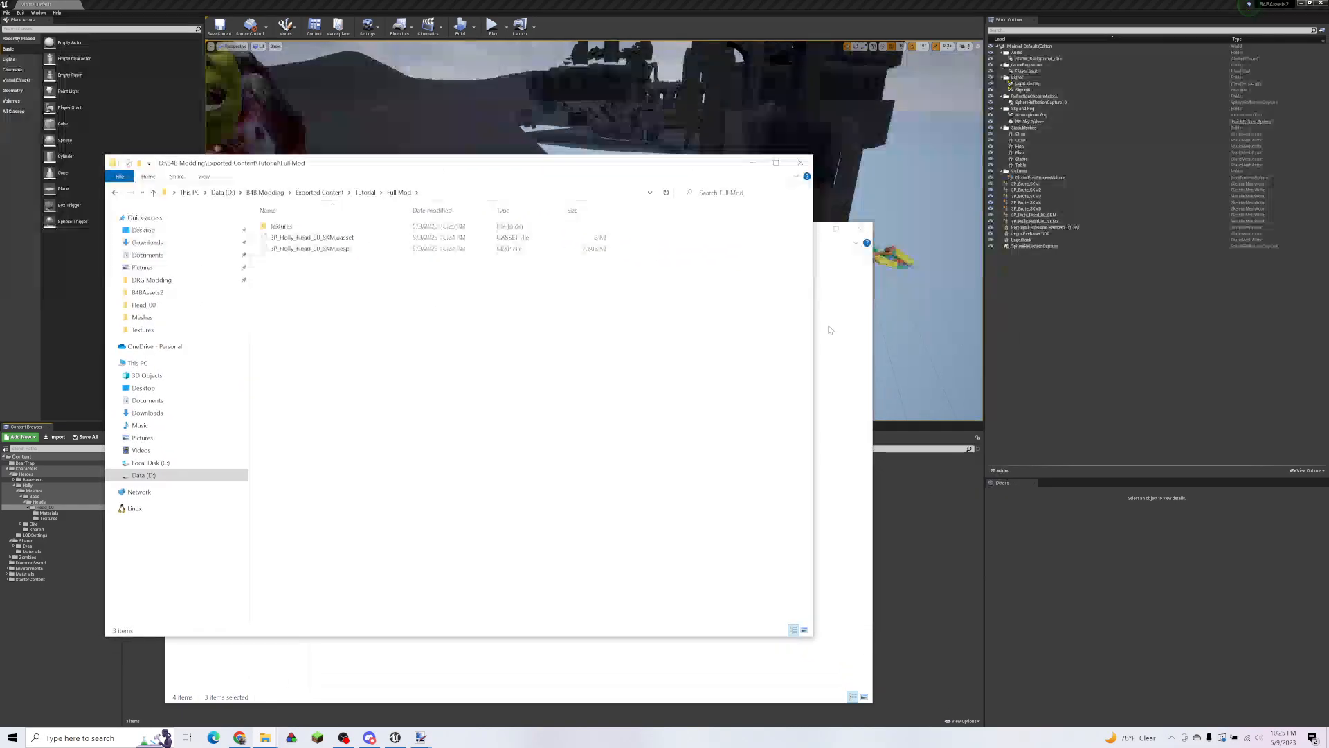
{"action": "left_click", "coordinate": [834, 330]}
{"action": "left_click_drag", "start_coordinate": [768, 237], "coordinate": [891, 225]}
{"action": "left_click", "coordinate": [941, 223]}
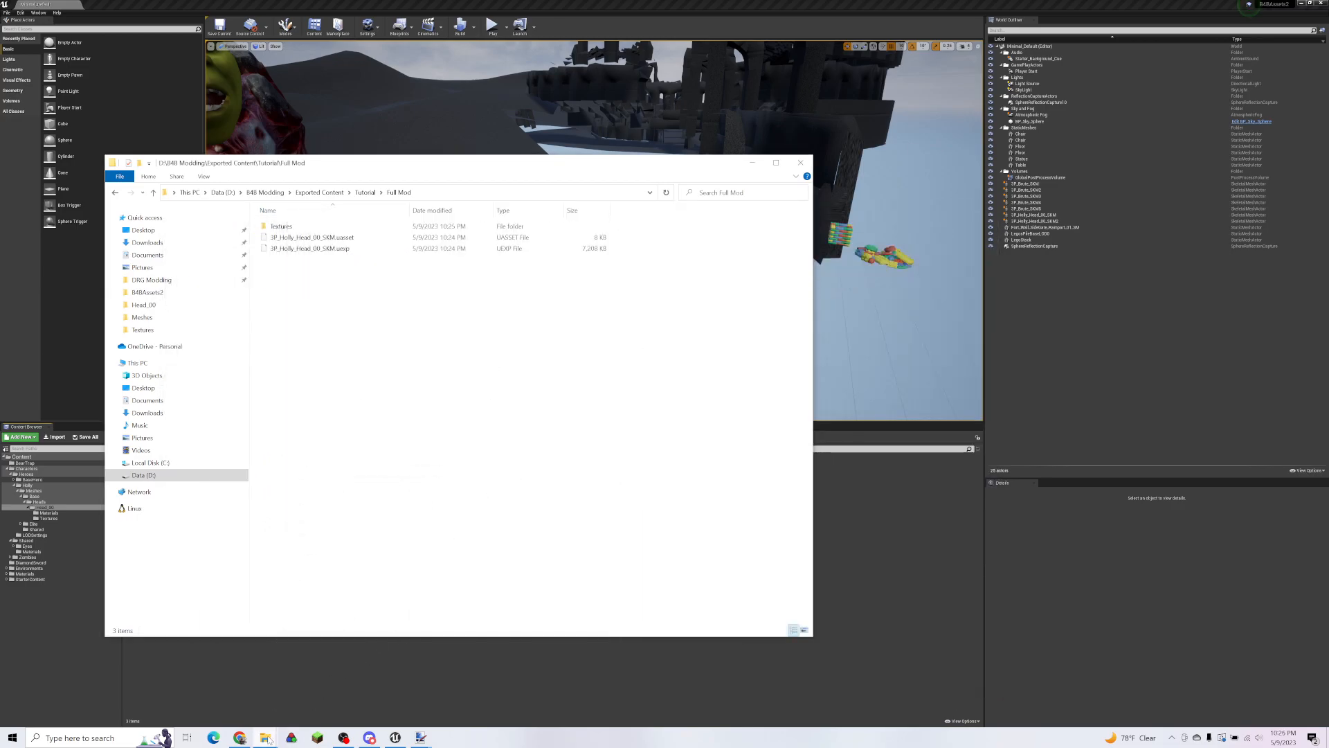
Step: Bring up the B4B Modding folder and launch the HxD hex editor
{"action": "mouse_move", "coordinate": [266, 738]}
{"action": "mouse_move", "coordinate": [318, 685]}
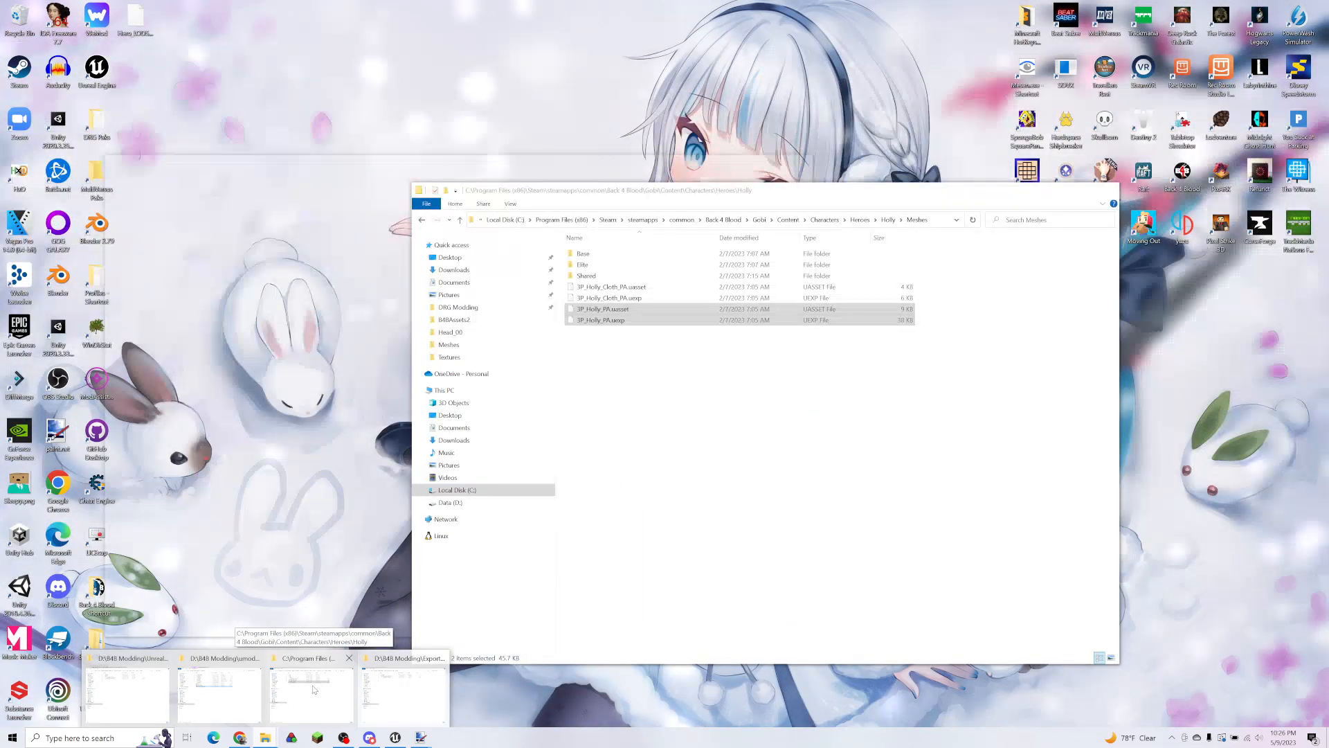
{"action": "left_click", "coordinate": [221, 687]}
{"action": "key", "text": "alt+Up"}
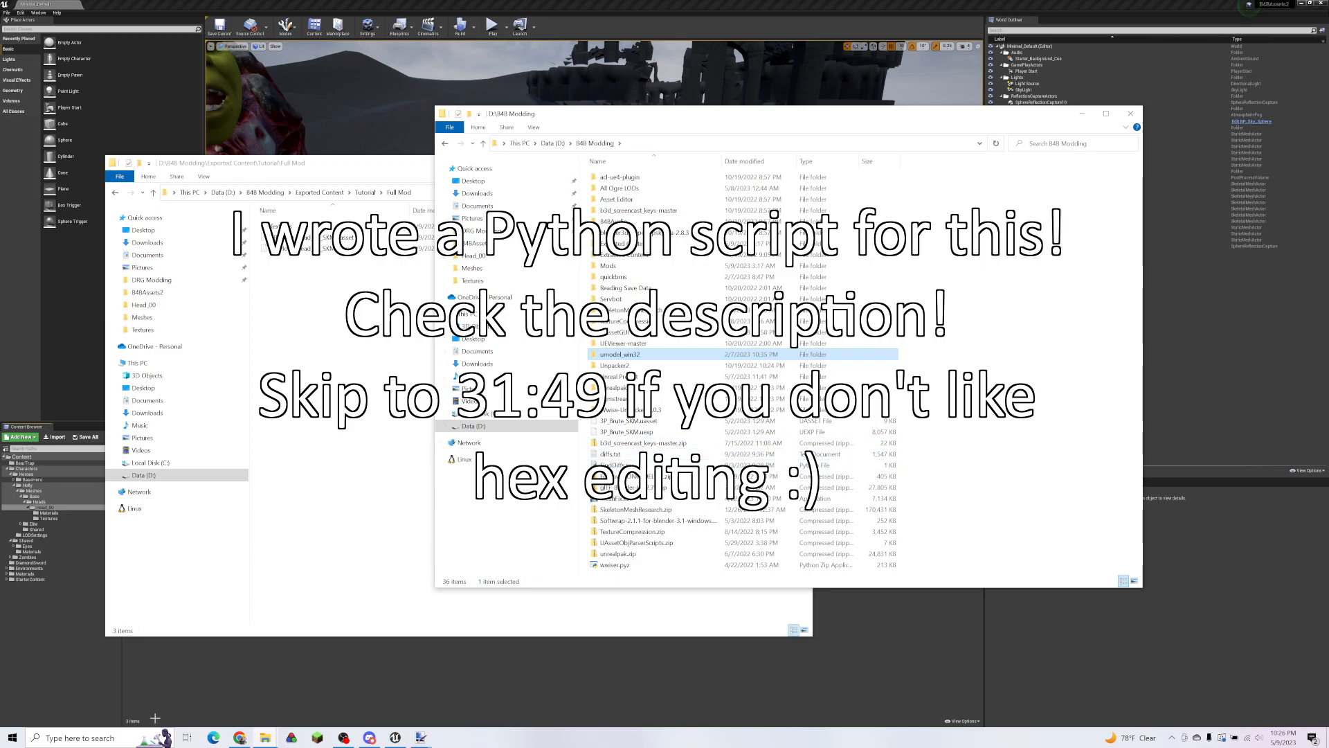
{"action": "left_click", "coordinate": [104, 738]}
{"action": "type", "text": "hxd"}
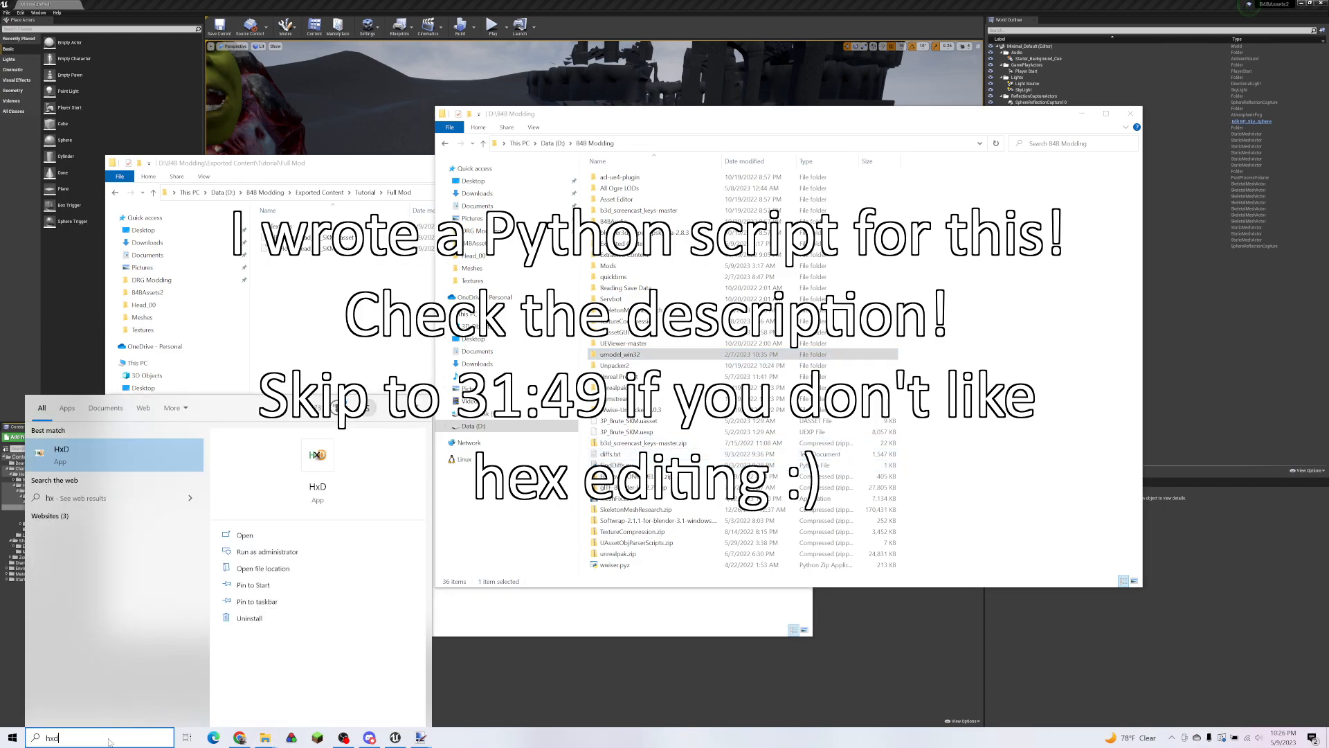
{"action": "left_click", "coordinate": [104, 464]}
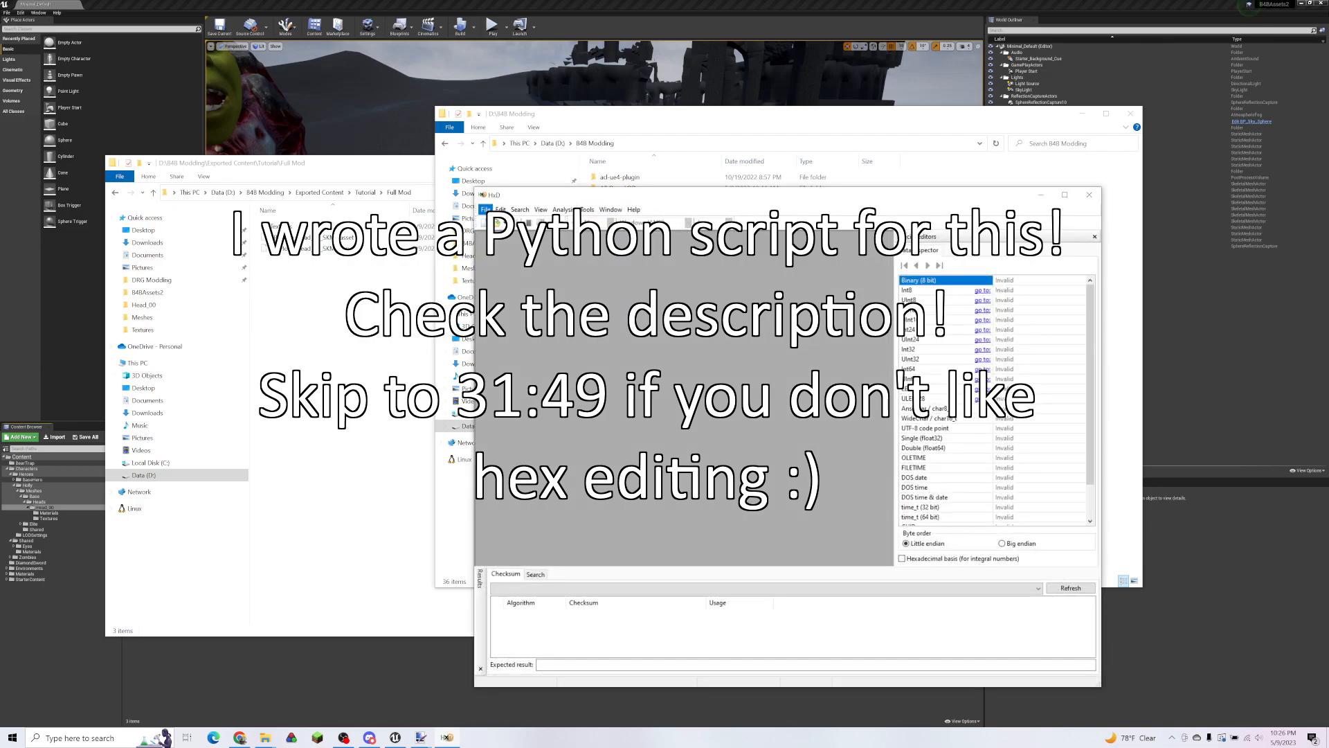
Step: Open 3P_Holly_Head_00_SKM.uexp from the Exported Content\Tutorial\Full Mod folder in the hex editor
{"action": "left_click", "coordinate": [427, 193]}
{"action": "key", "text": "ctrl+c"}
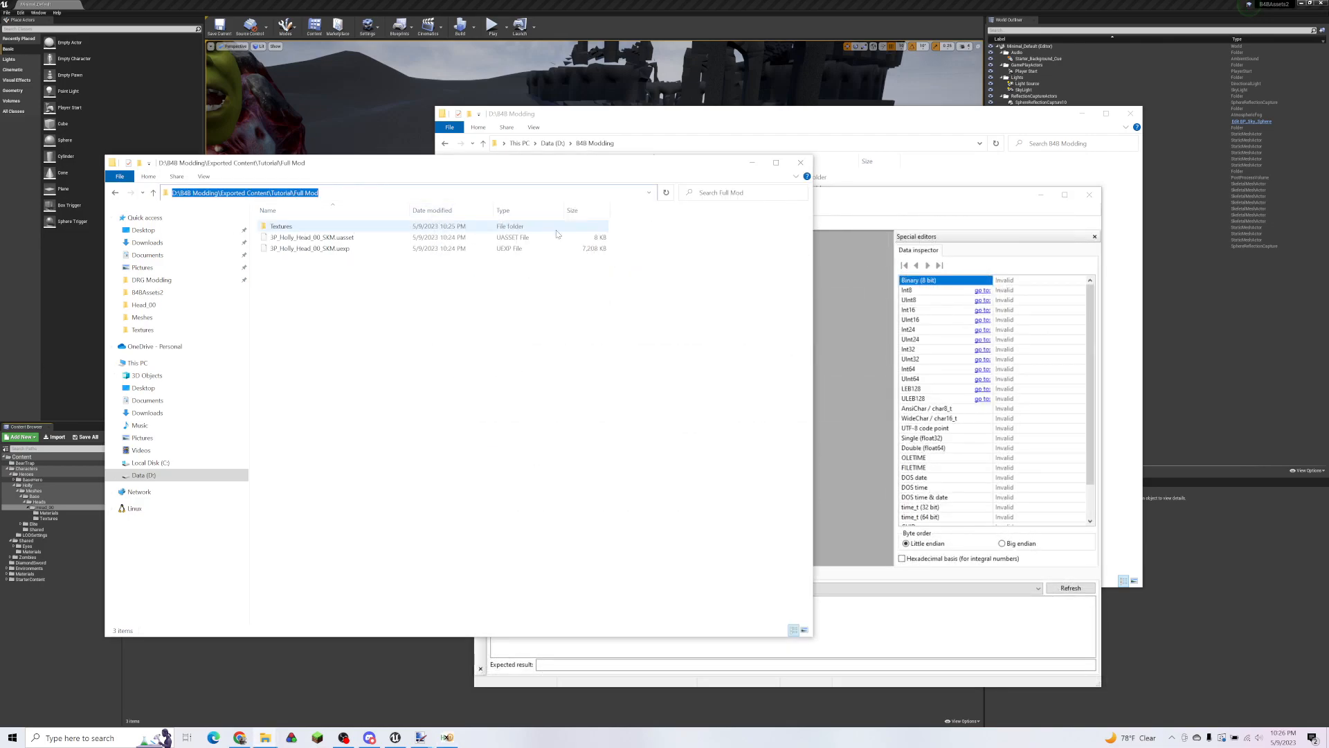
{"action": "left_click", "coordinate": [862, 219]}
{"action": "left_click", "coordinate": [485, 209]}
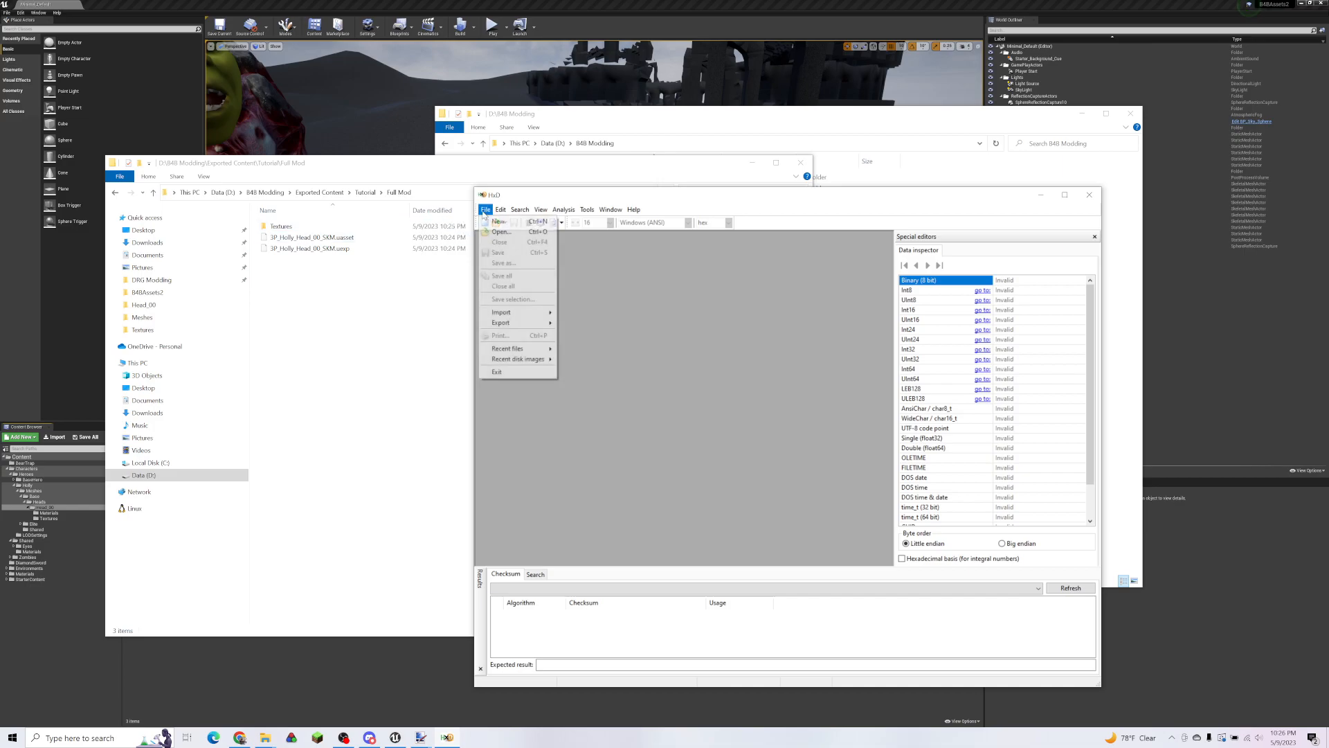
{"action": "left_click", "coordinate": [509, 233]}
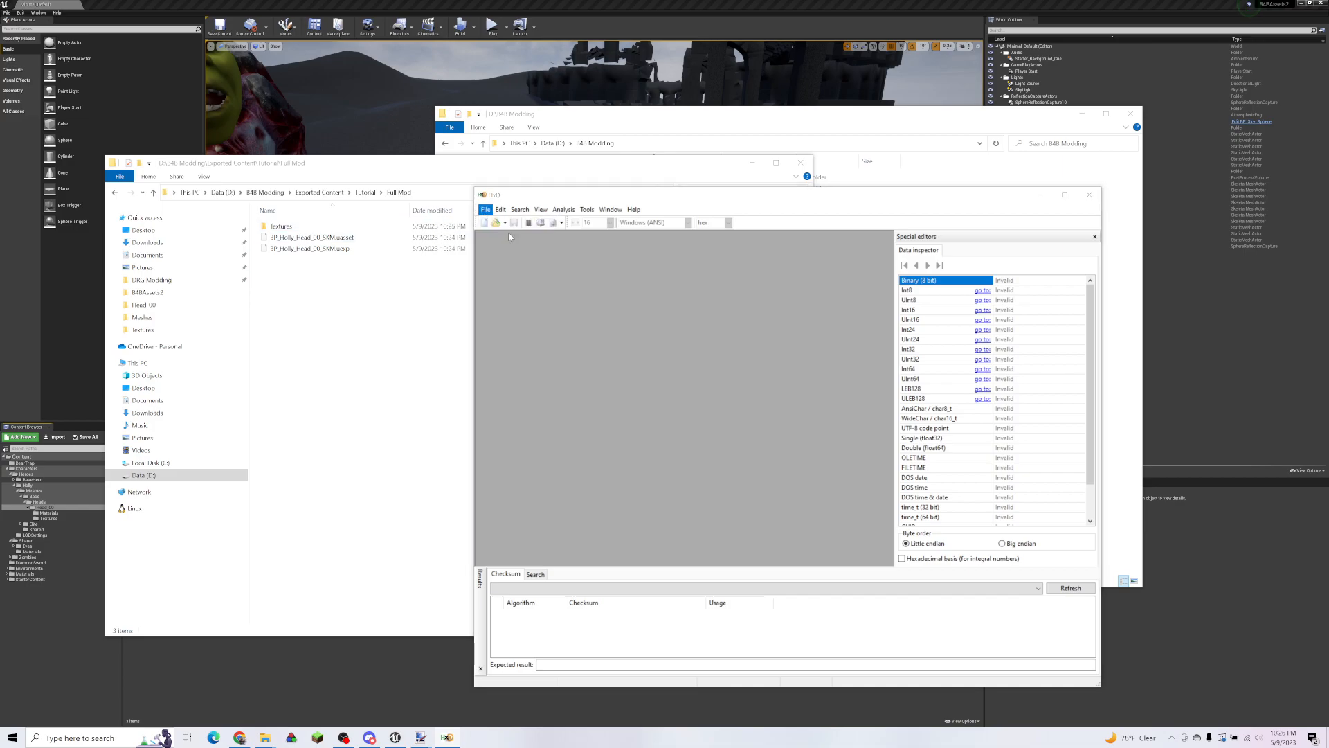
{"action": "left_click", "coordinate": [971, 229]}
{"action": "key", "text": "ctrl+v"}
{"action": "key", "text": "Return"}
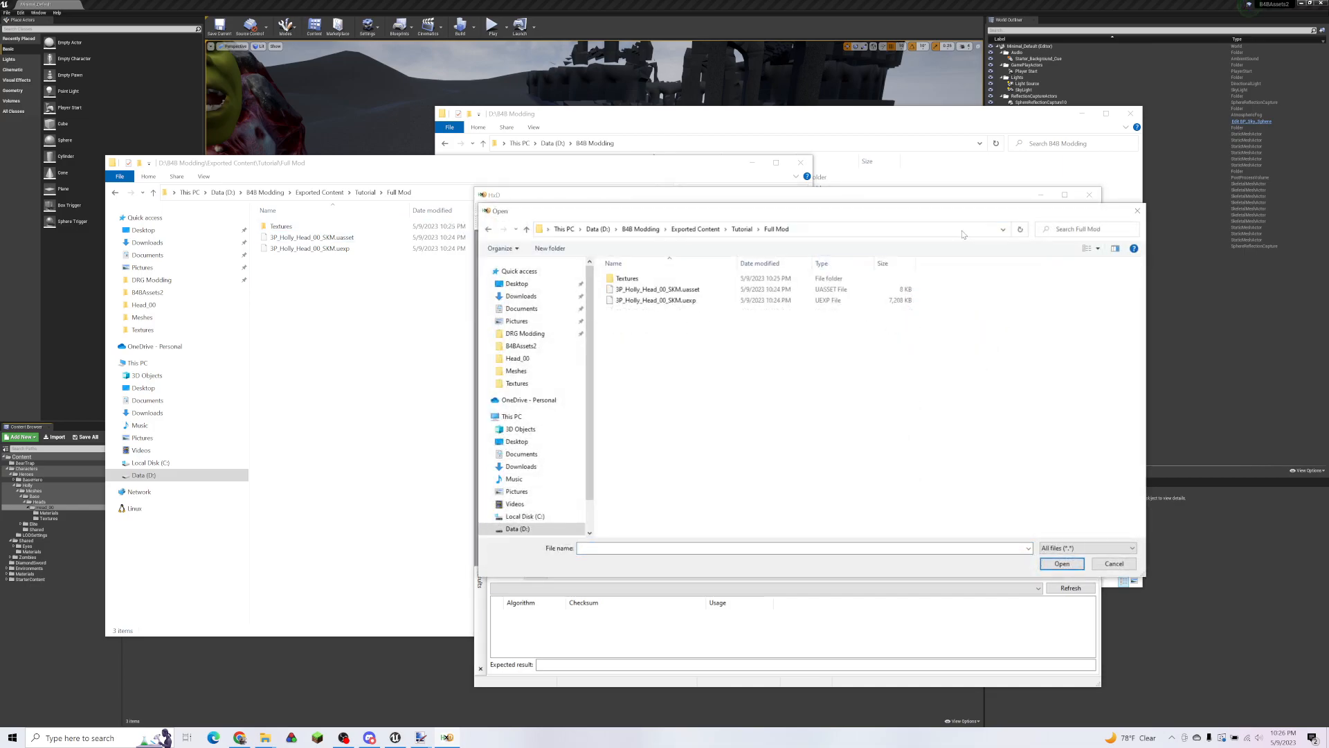
{"action": "left_click", "coordinate": [675, 304]}
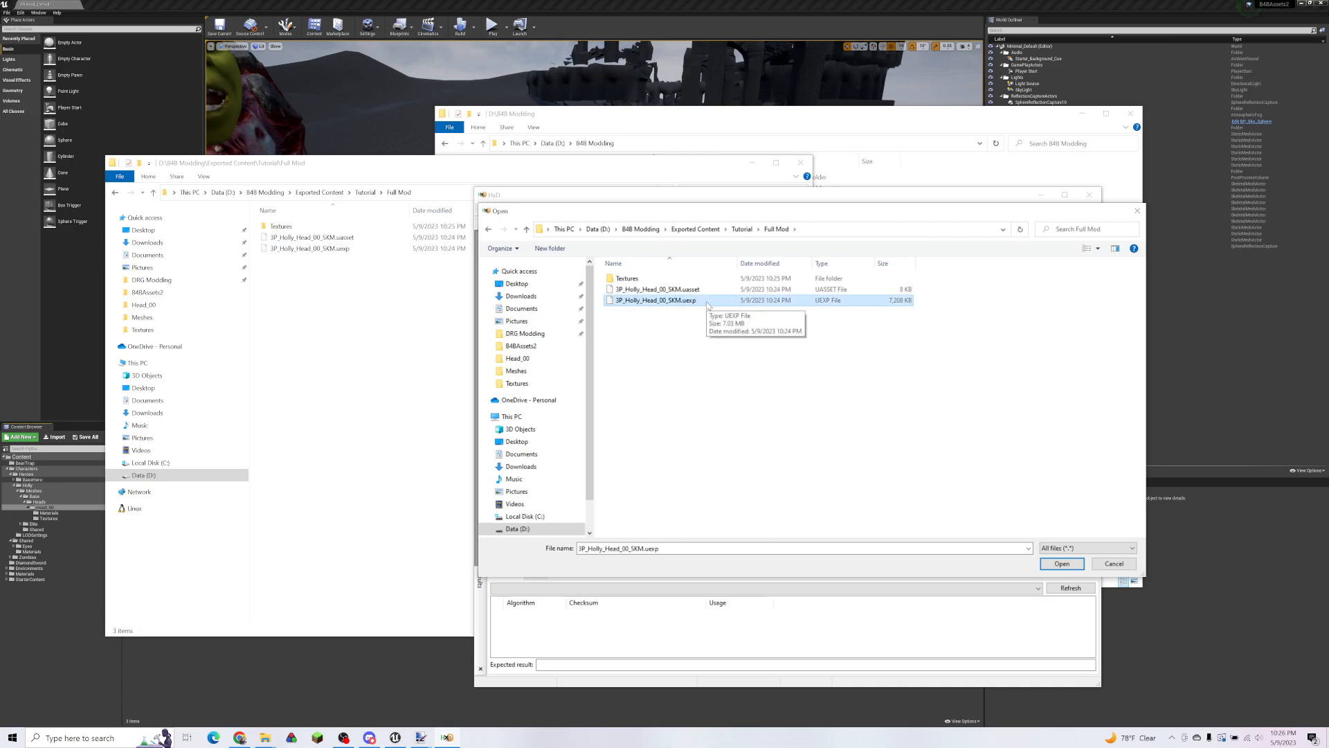
{"action": "double_click", "coordinate": [707, 302]}
Step: Insert eight additional 00 bytes before the 05 byte near the end of the uexp file
{"action": "scroll", "coordinate": [797, 308], "scroll_direction": "down", "scroll_amount": 20}
{"action": "scroll", "coordinate": [781, 333], "scroll_direction": "down", "scroll_amount": 8}
{"action": "left_click_drag", "start_coordinate": [890, 257], "coordinate": [849, 571]}
{"action": "scroll", "coordinate": [690, 457], "scroll_direction": "up", "scroll_amount": 6}
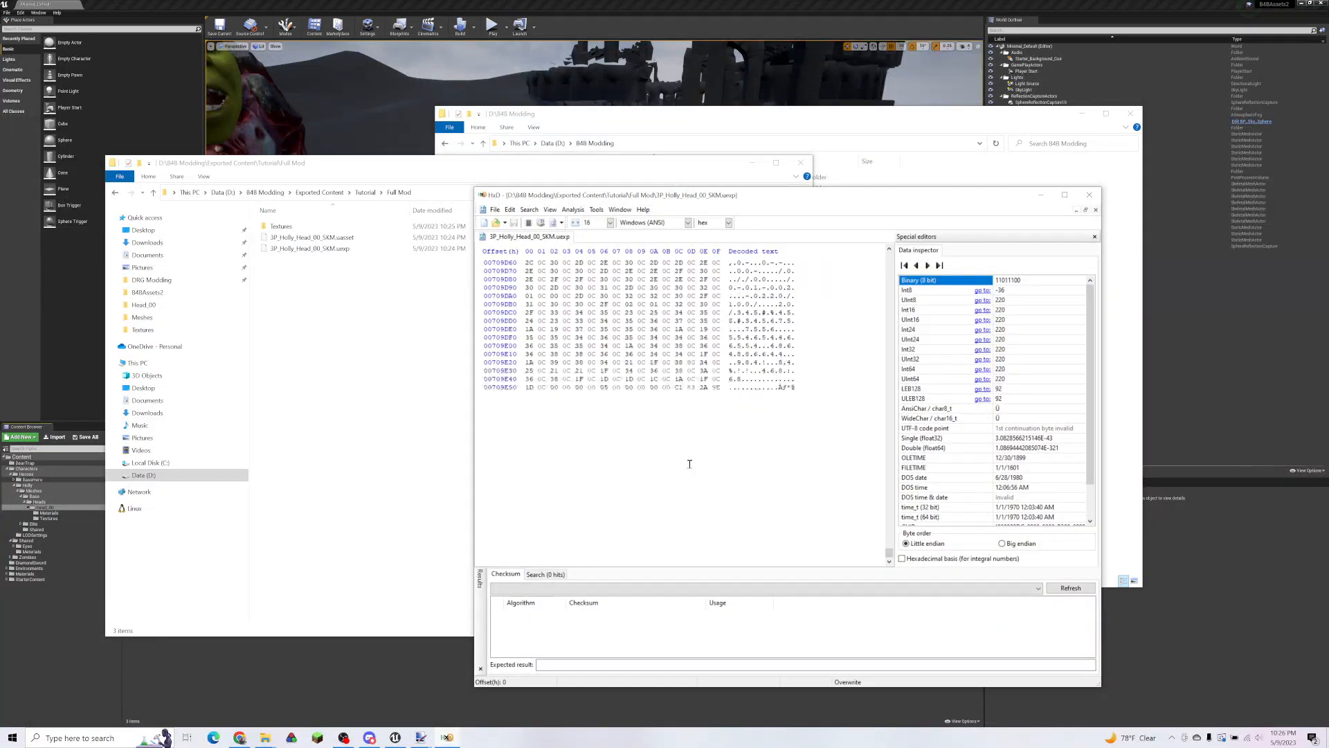
{"action": "left_click_drag", "start_coordinate": [720, 412], "coordinate": [670, 415]}
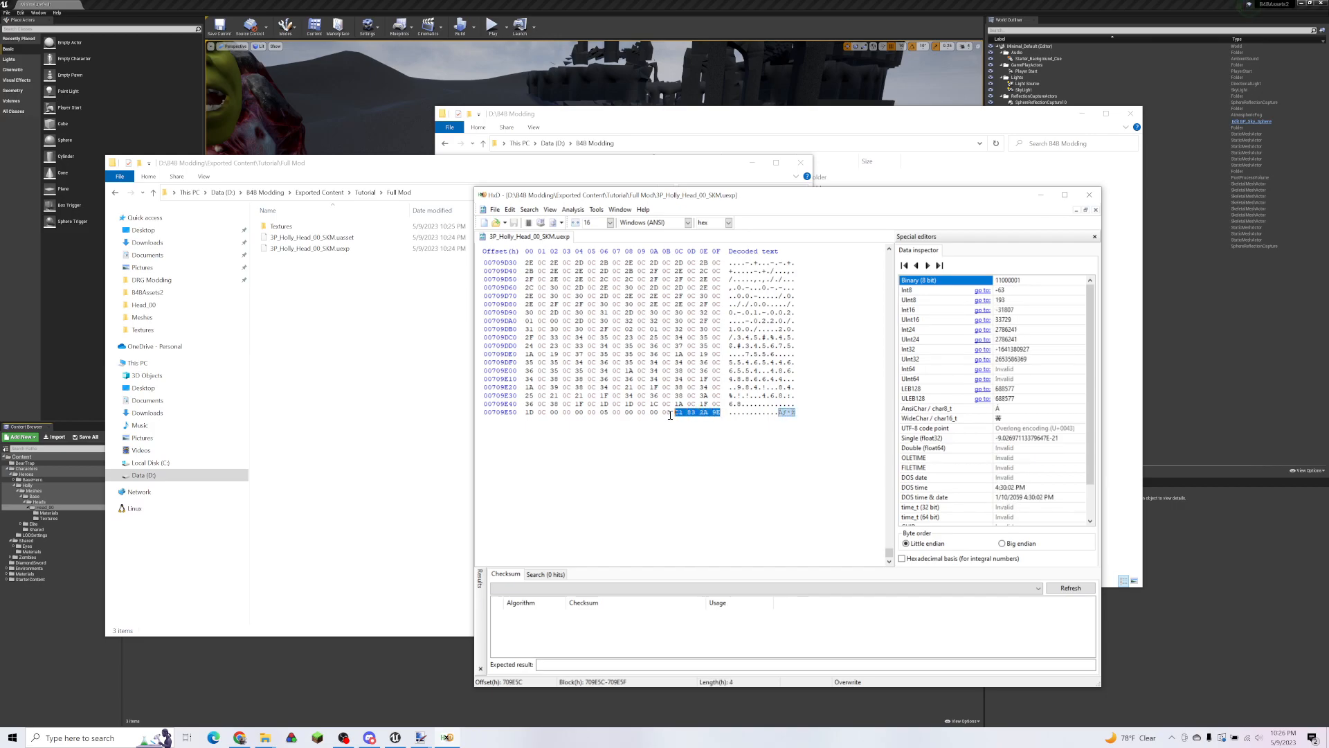
{"action": "left_click", "coordinate": [684, 412]}
{"action": "left_click", "coordinate": [605, 413]}
{"action": "left_click_drag", "start_coordinate": [608, 415], "coordinate": [553, 414]}
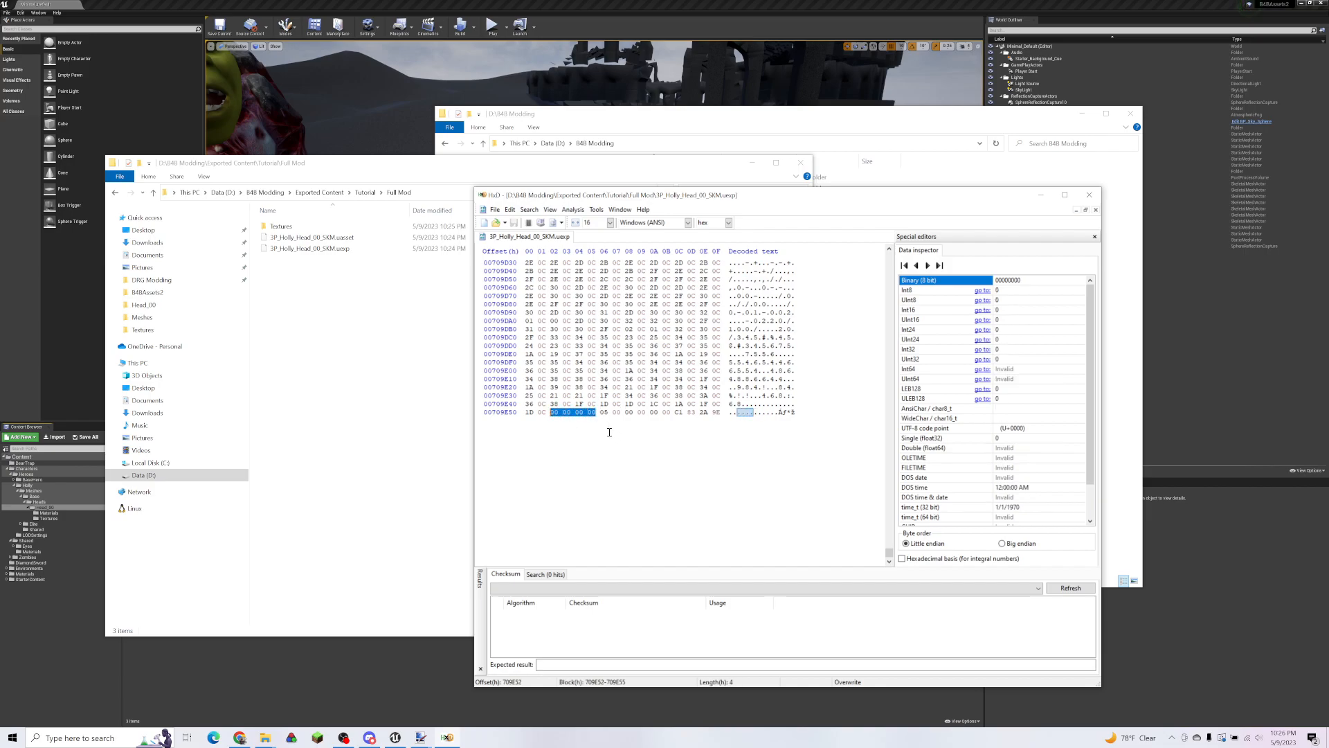
{"action": "key", "text": "ctrl+v"}
{"action": "left_click_drag", "start_coordinate": [553, 413], "coordinate": [697, 413]}
{"action": "left_click", "coordinate": [708, 413]}
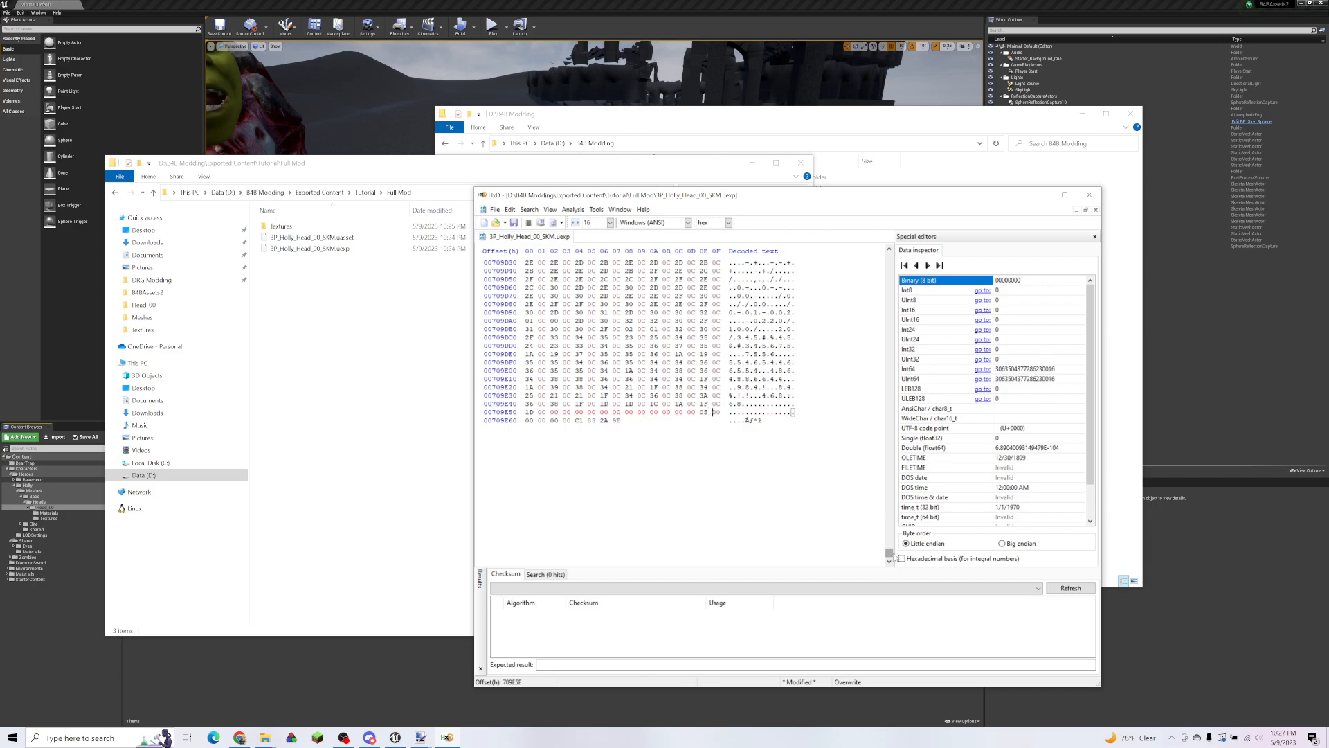
Step: Examine the middle of the uexp data for the 00 and 01 byte run between a dense block and an ascending sequence
{"action": "left_click_drag", "start_coordinate": [894, 555], "coordinate": [895, 351]}
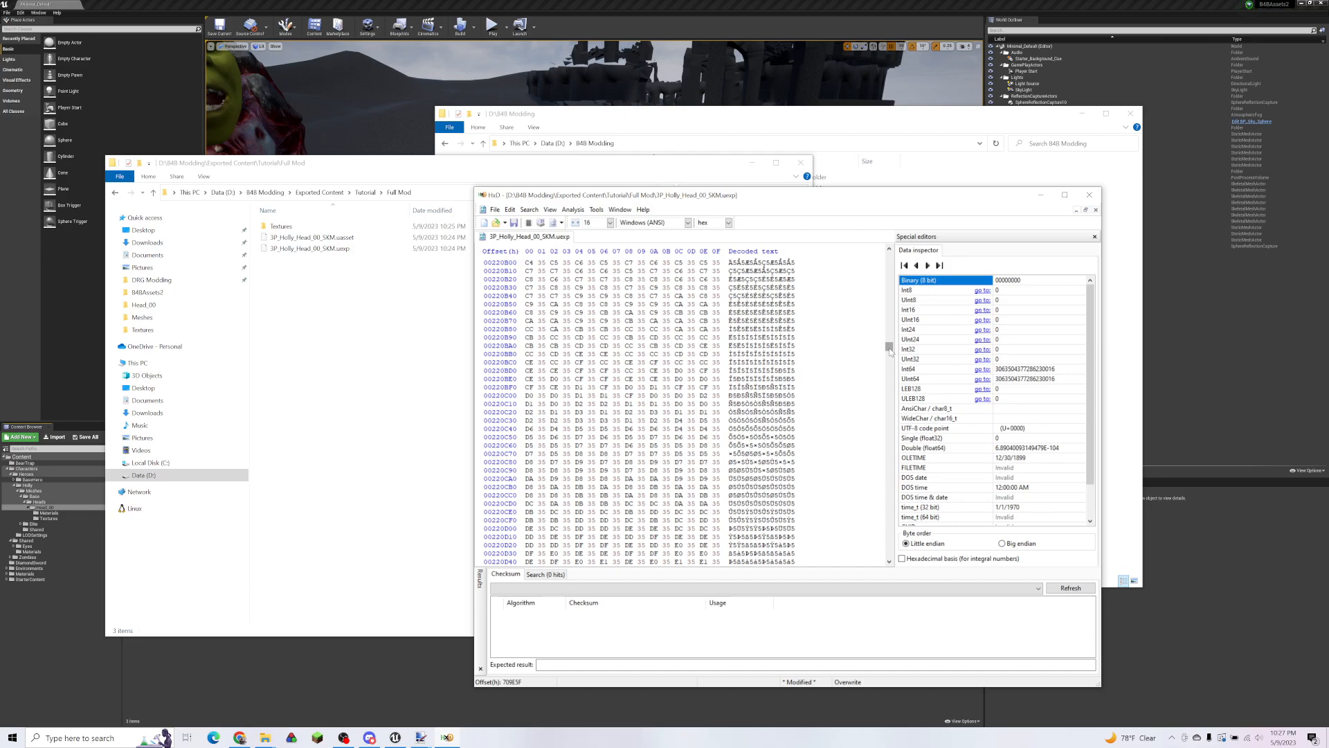
{"action": "left_click_drag", "start_coordinate": [890, 348], "coordinate": [892, 436]}
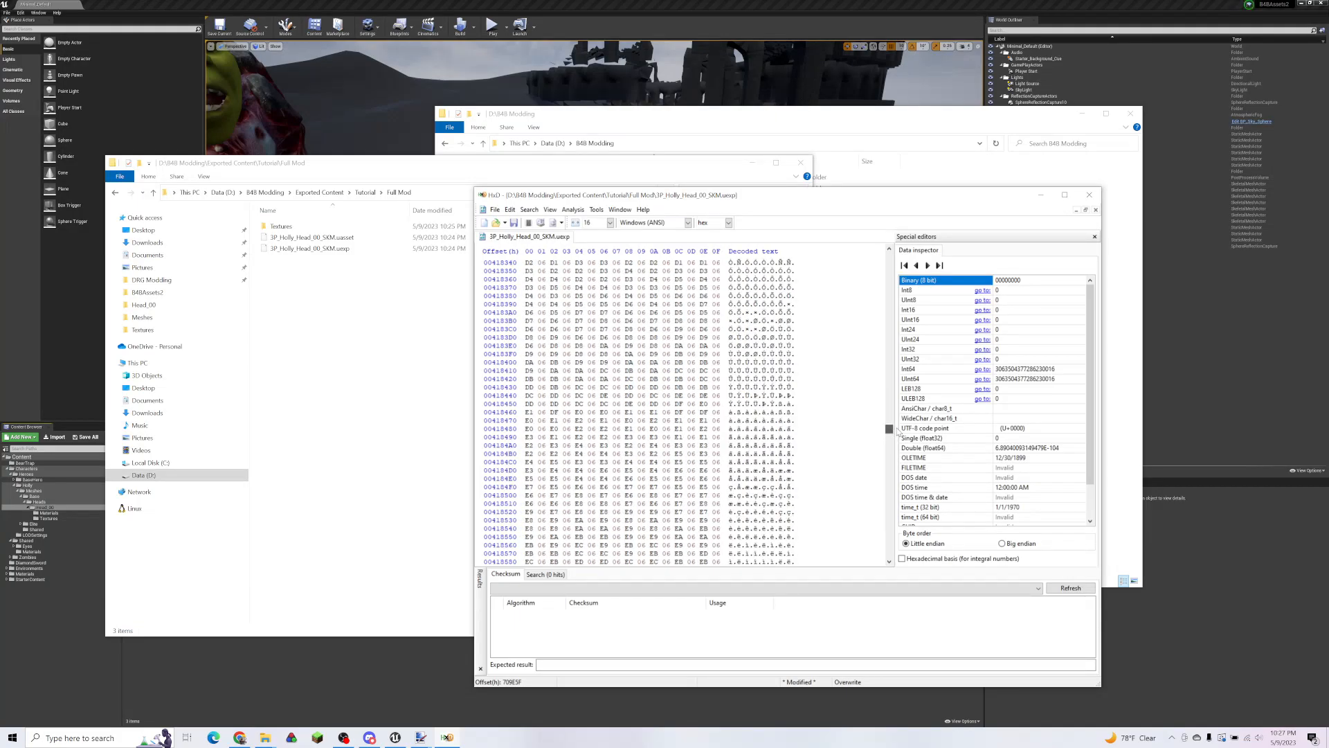
{"action": "left_click_drag", "start_coordinate": [901, 430], "coordinate": [904, 387]}
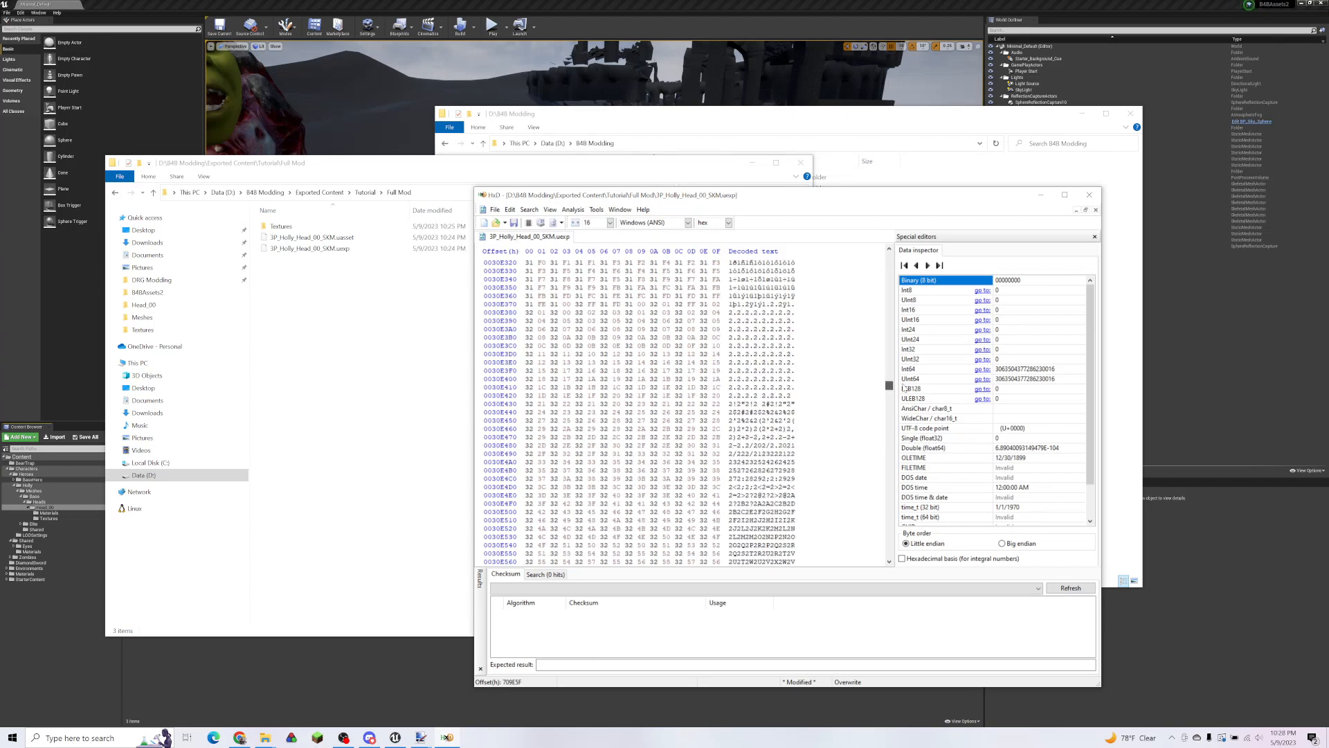
{"action": "left_click_drag", "start_coordinate": [905, 388], "coordinate": [907, 381]}
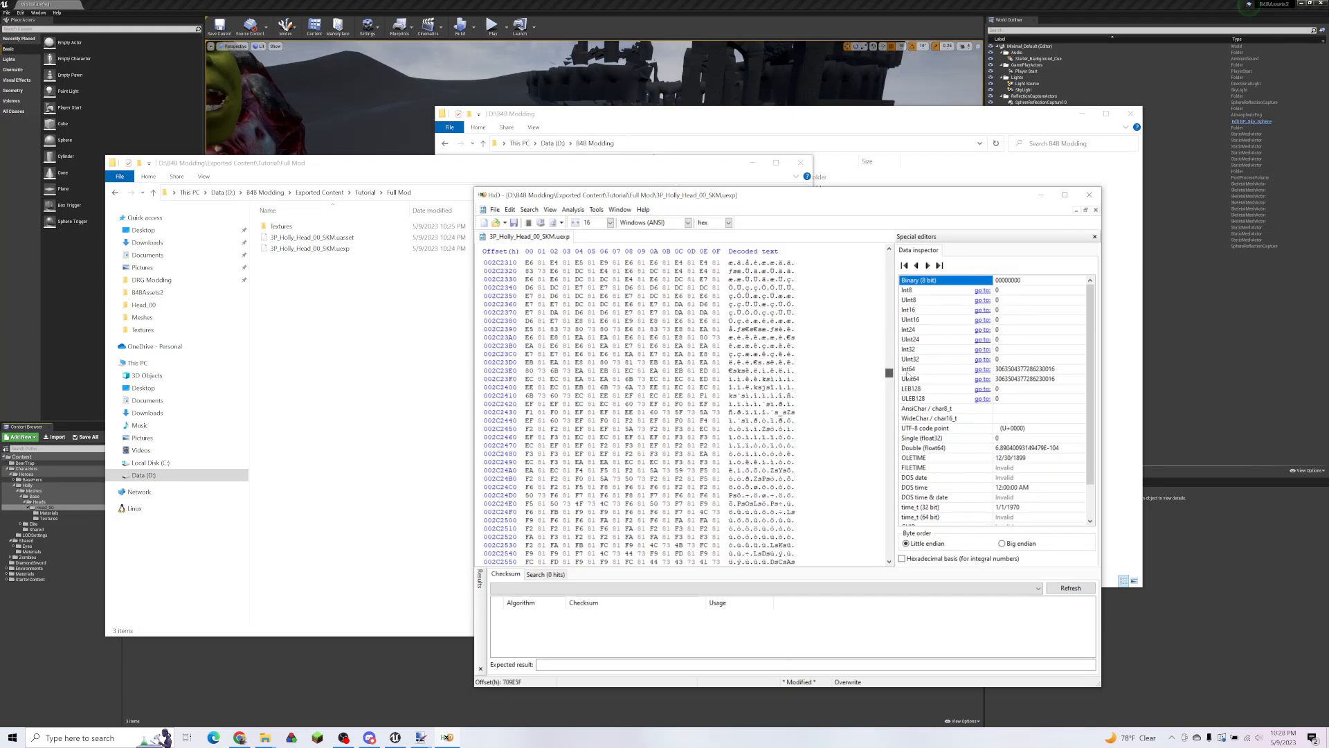
{"action": "left_click_drag", "start_coordinate": [909, 372], "coordinate": [898, 336]}
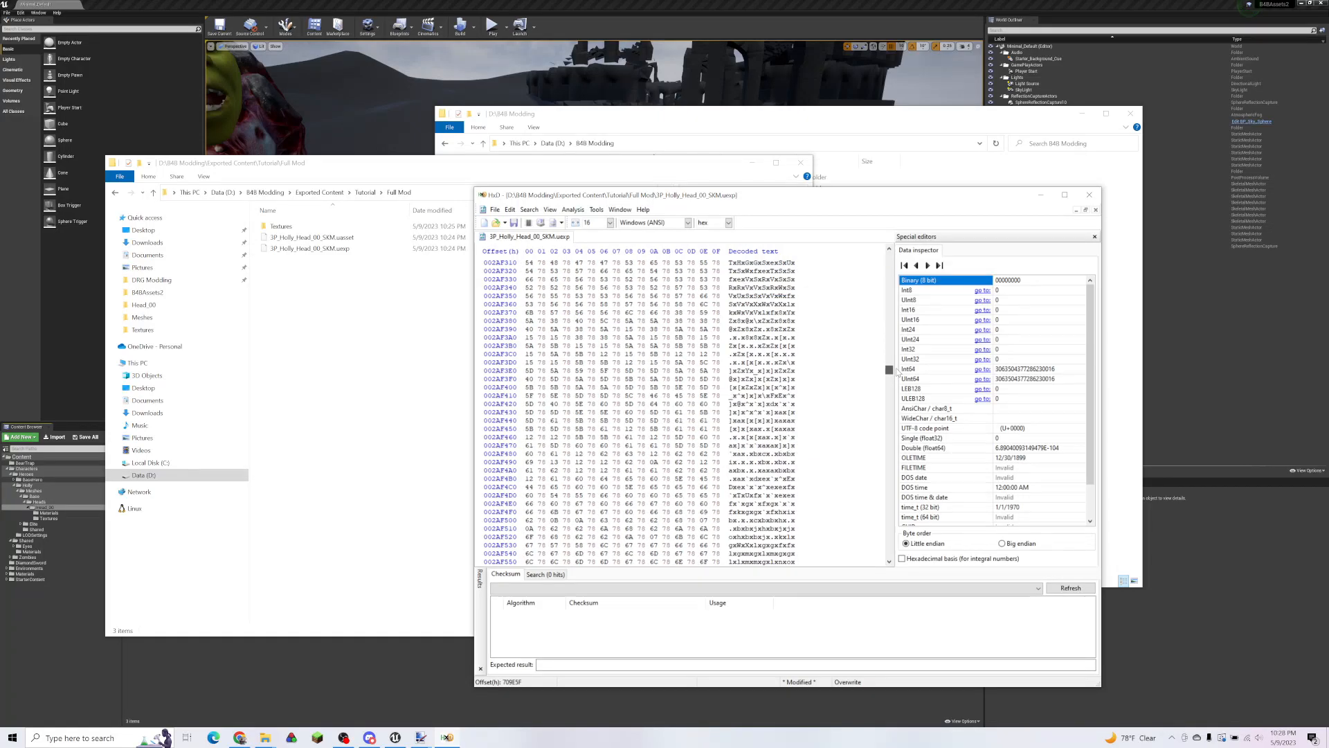
{"action": "left_click_drag", "start_coordinate": [897, 370], "coordinate": [899, 373]}
{"action": "scroll", "coordinate": [850, 385], "scroll_direction": "down", "scroll_amount": 20}
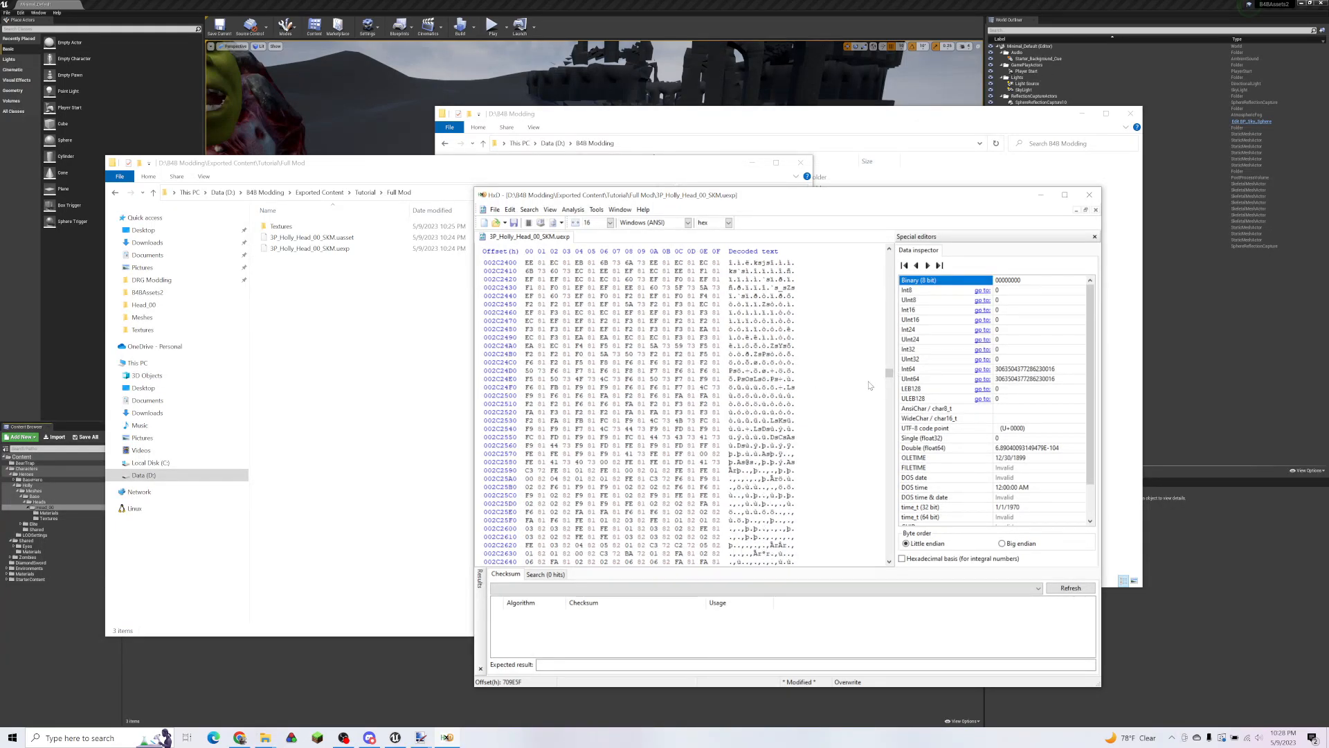
{"action": "scroll", "coordinate": [850, 385], "scroll_direction": "down", "scroll_amount": 20}
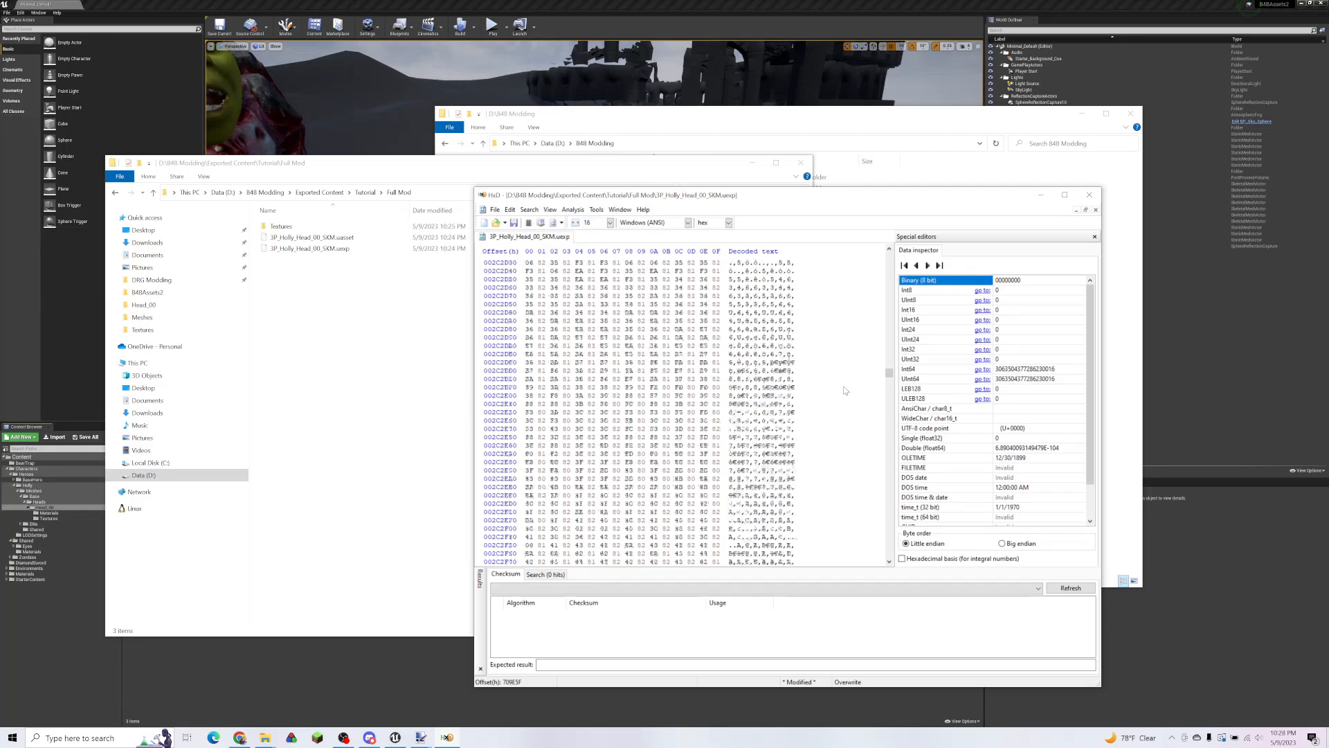
{"action": "scroll", "coordinate": [833, 395], "scroll_direction": "up", "scroll_amount": 7}
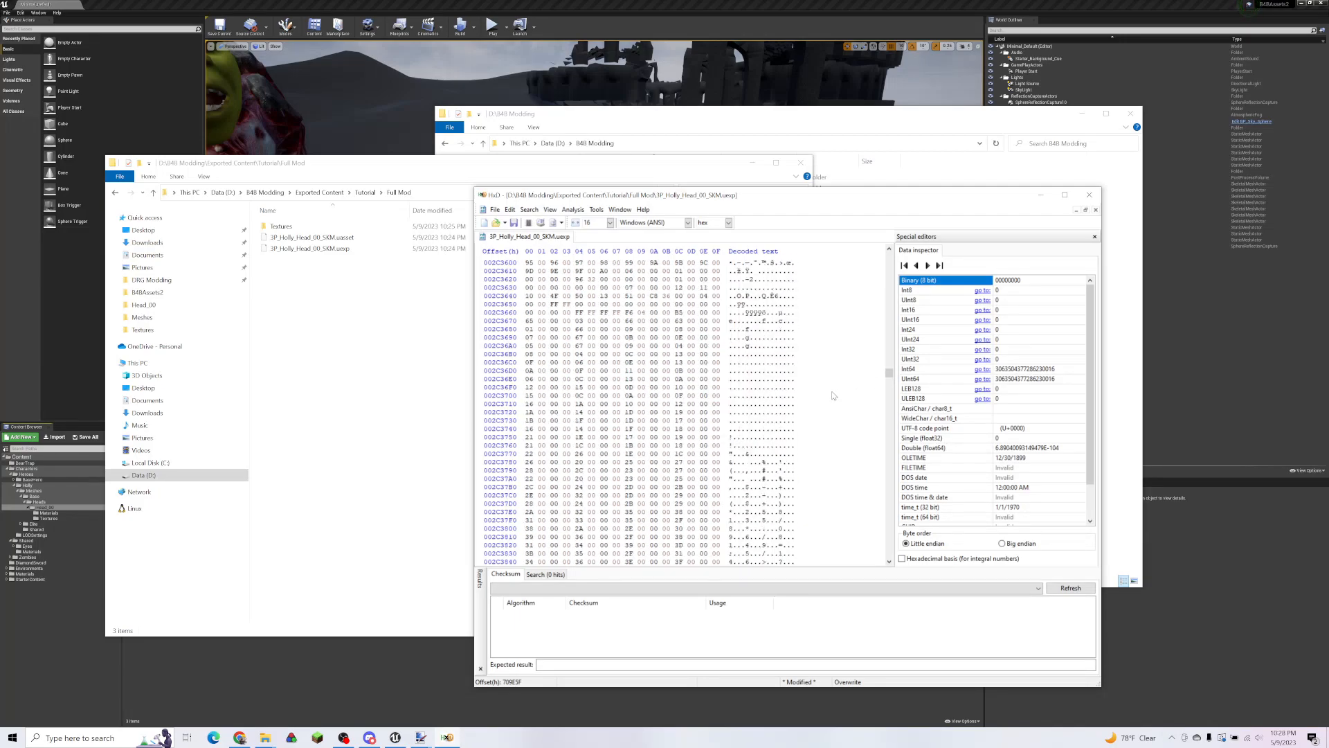
{"action": "scroll", "coordinate": [720, 426], "scroll_direction": "up", "scroll_amount": 4}
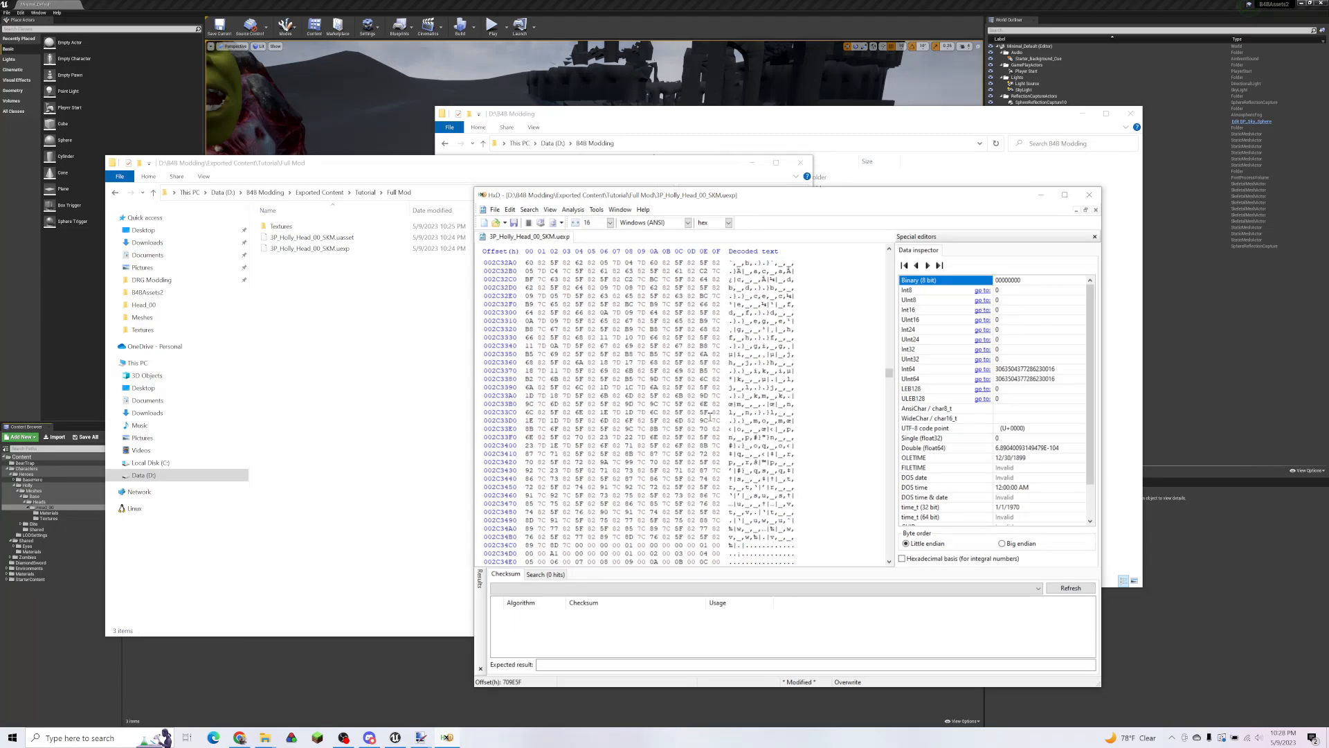
{"action": "scroll", "coordinate": [709, 440], "scroll_direction": "down", "scroll_amount": 4}
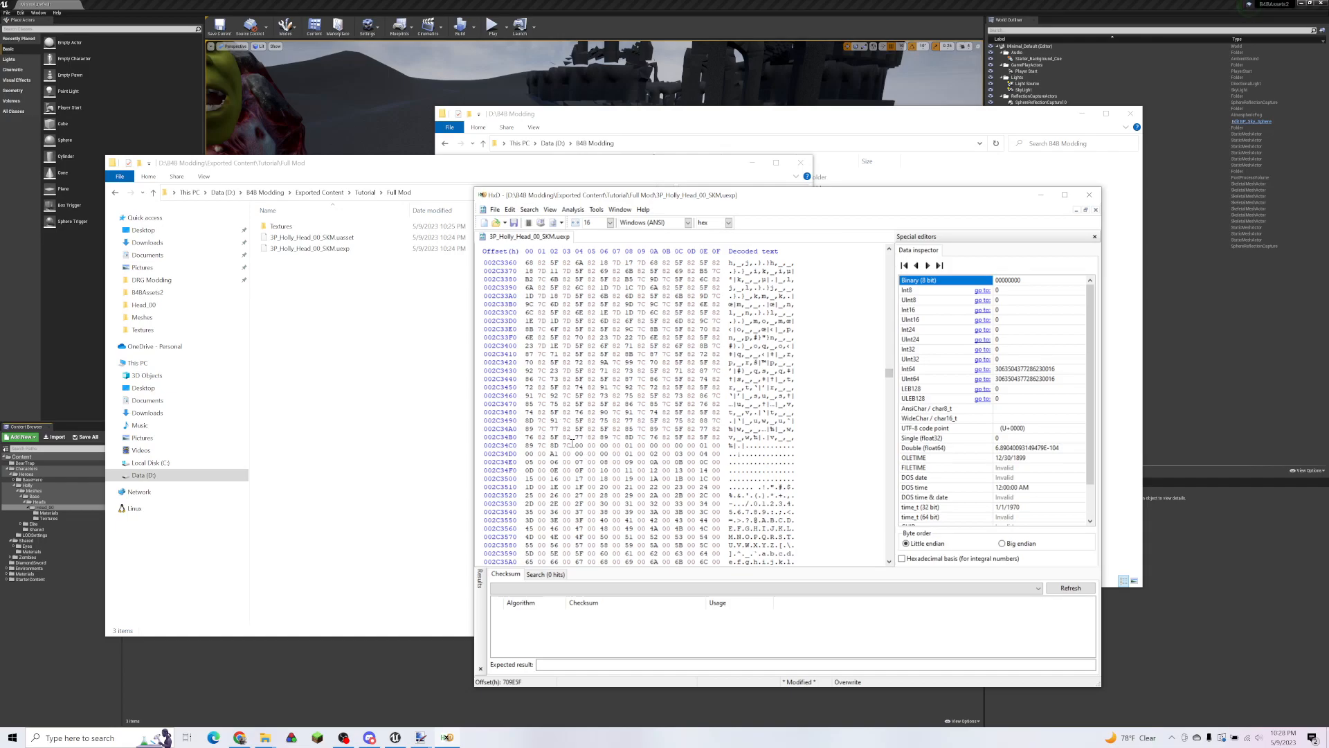
{"action": "left_click_drag", "start_coordinate": [577, 446], "coordinate": [618, 445]}
{"action": "left_click", "coordinate": [629, 445]}
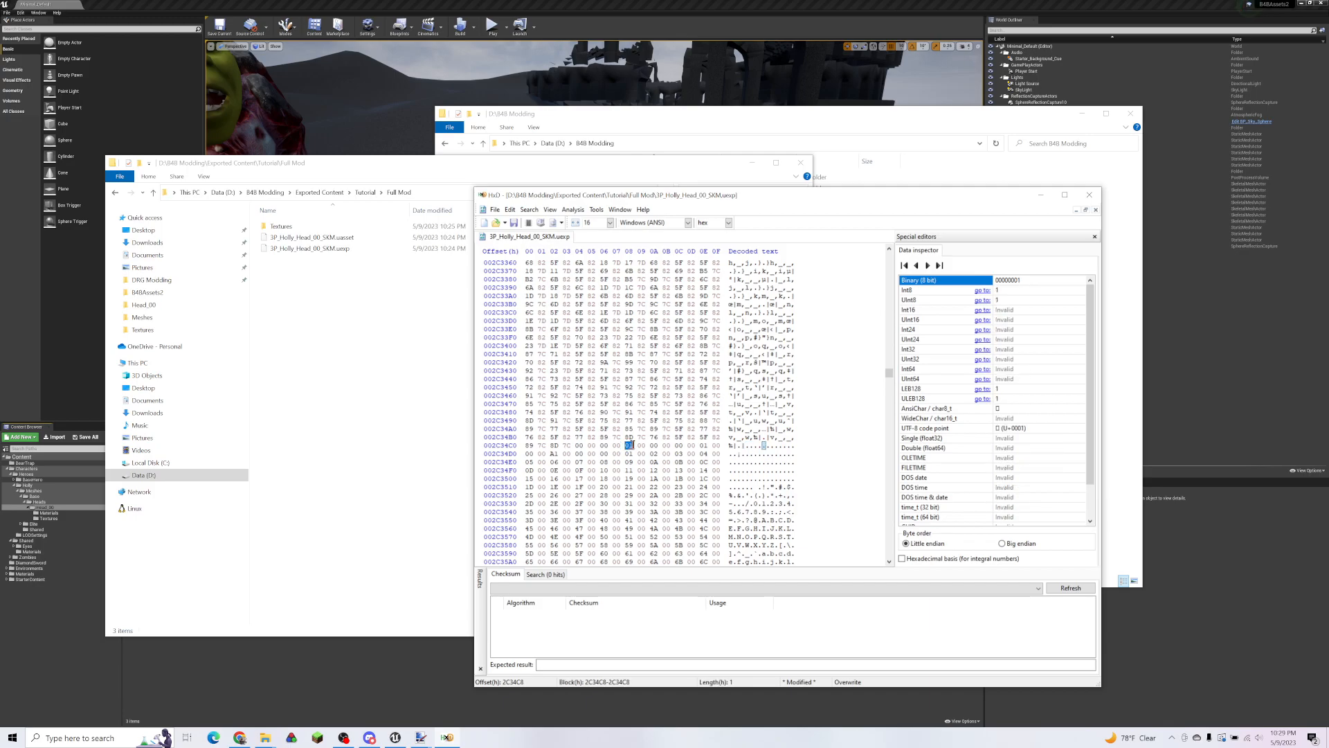
{"action": "left_click_drag", "start_coordinate": [637, 445], "coordinate": [574, 443]}
{"action": "left_click", "coordinate": [703, 446]}
{"action": "left_click", "coordinate": [712, 445]}
{"action": "left_click", "coordinate": [574, 451]}
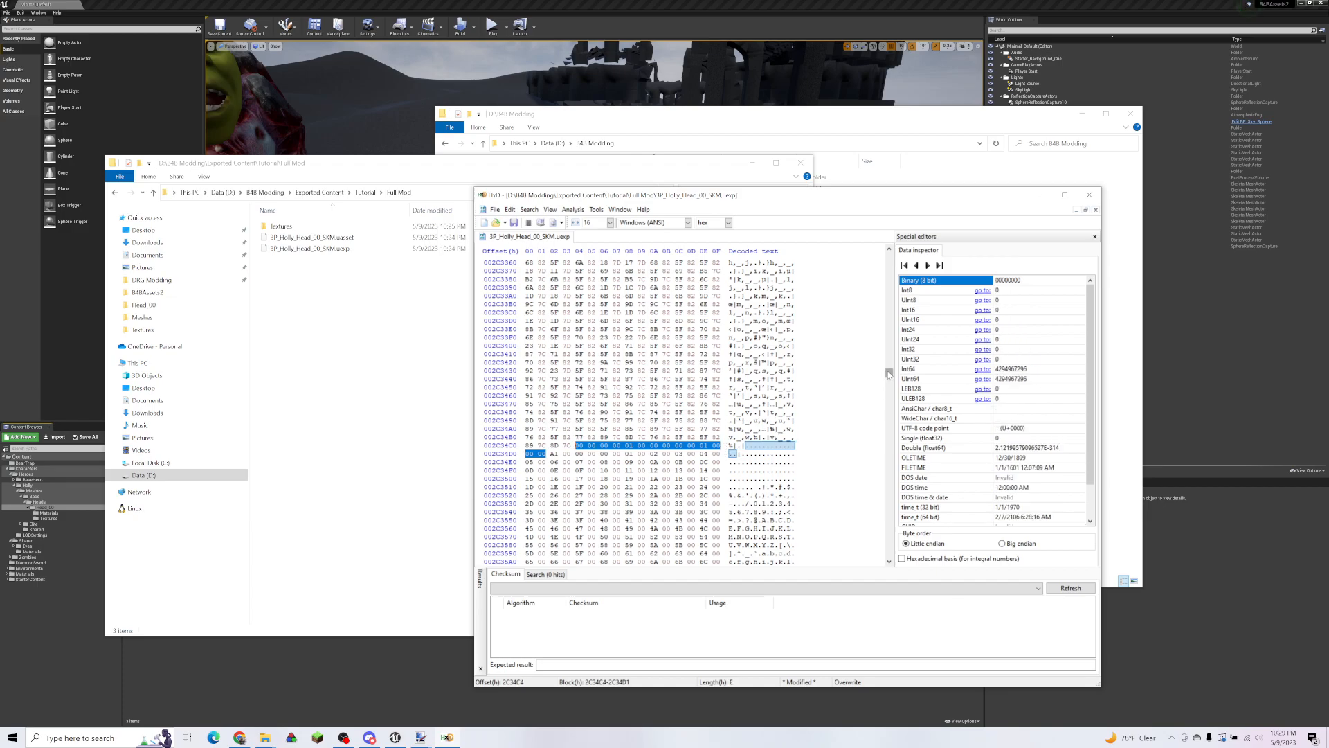
Step: Search forward from the start of the file for the copied sequence as hex values
{"action": "left_click_drag", "start_coordinate": [889, 375], "coordinate": [889, 250]}
{"action": "left_click", "coordinate": [641, 284]}
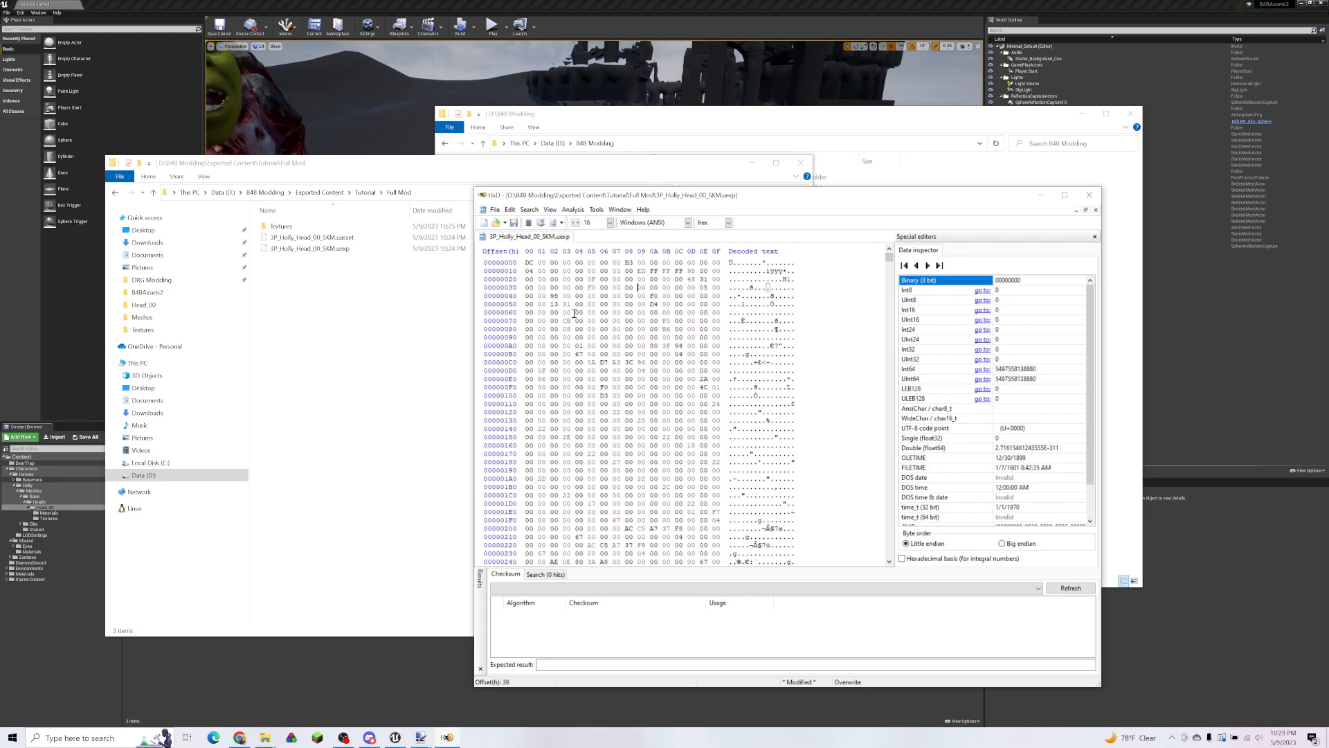
{"action": "key", "text": "ctrl+f"}
{"action": "key", "text": "ctrl+v"}
{"action": "left_click", "coordinate": [742, 387]}
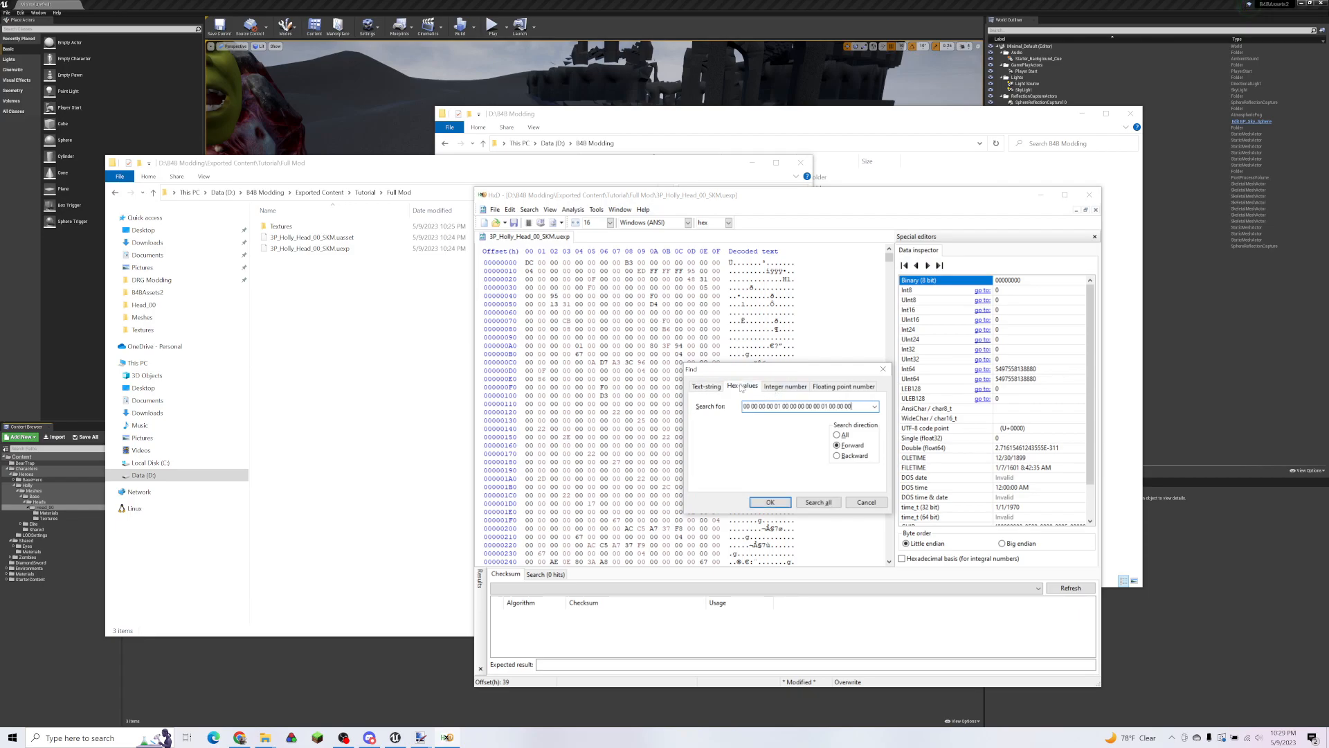
{"action": "left_click", "coordinate": [770, 502]}
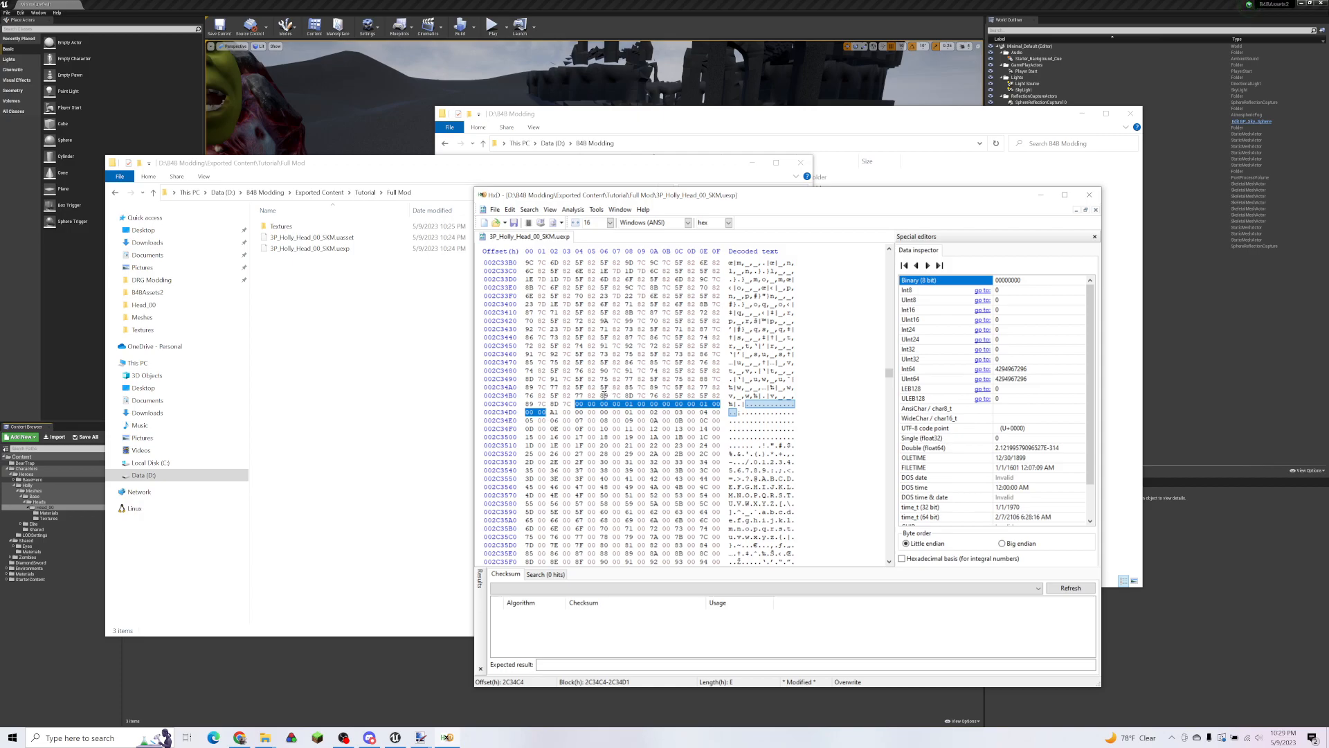
Step: Copy the 14-byte sequence at offset 2C34C4 again and paste it into a new Notepad document for reference
{"action": "left_click", "coordinate": [587, 411]}
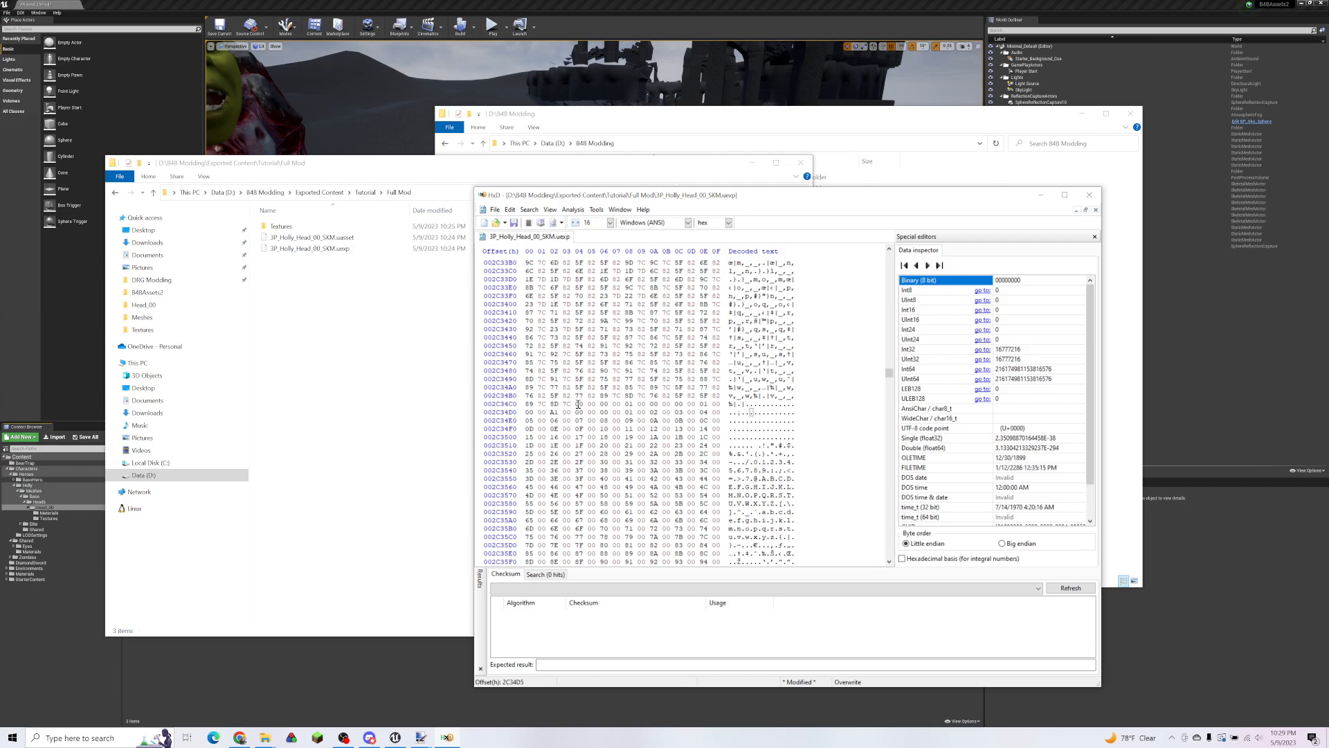
{"action": "left_click_drag", "start_coordinate": [578, 404], "coordinate": [549, 413]}
{"action": "key", "text": "ctrl+c"}
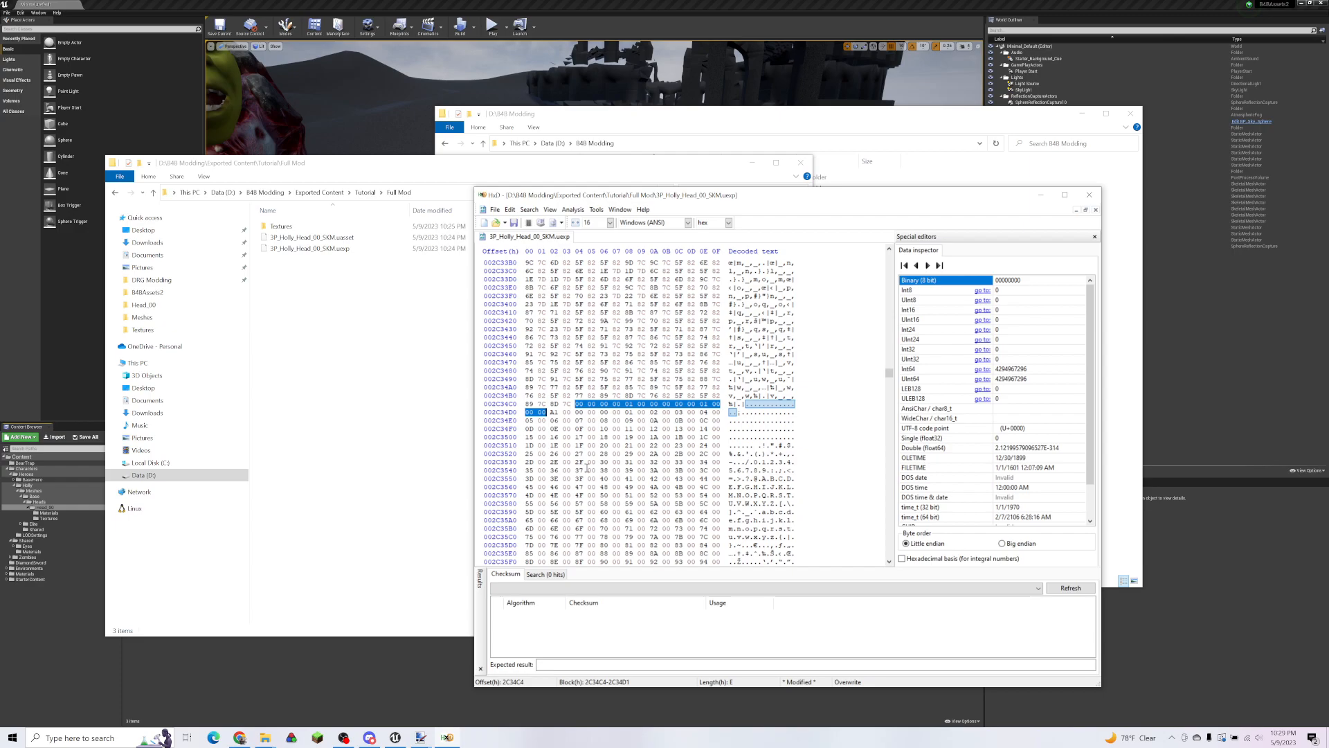
{"action": "left_click", "coordinate": [125, 737]}
{"action": "type", "text": "notepad"}
{"action": "key", "text": "Return"}
{"action": "key", "text": "ctrl+v"}
{"action": "left_click", "coordinate": [1164, 66]}
Step: Insert four 00 bytes before the first 01 in the matches at offsets 2C34C4 and 4AC750
{"action": "left_click_drag", "start_coordinate": [580, 407], "coordinate": [620, 406]}
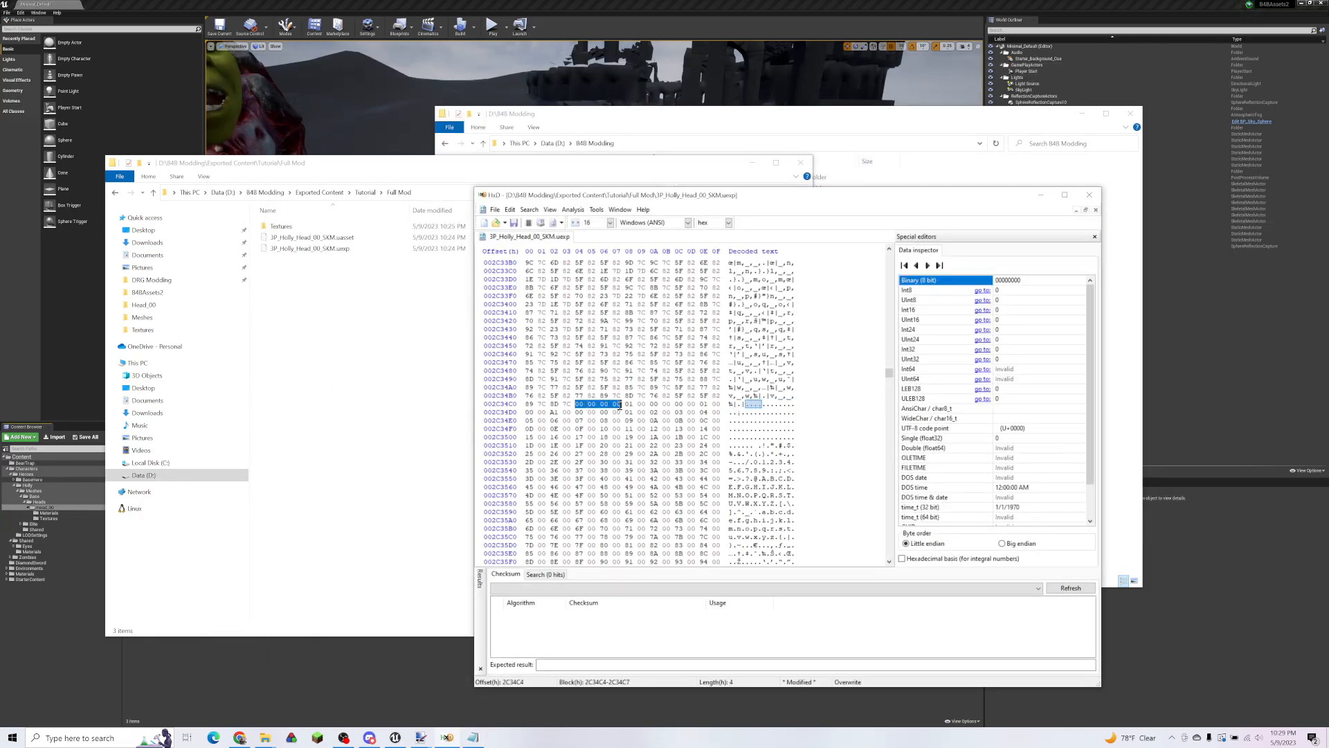
{"action": "key", "text": "ctrl+v"}
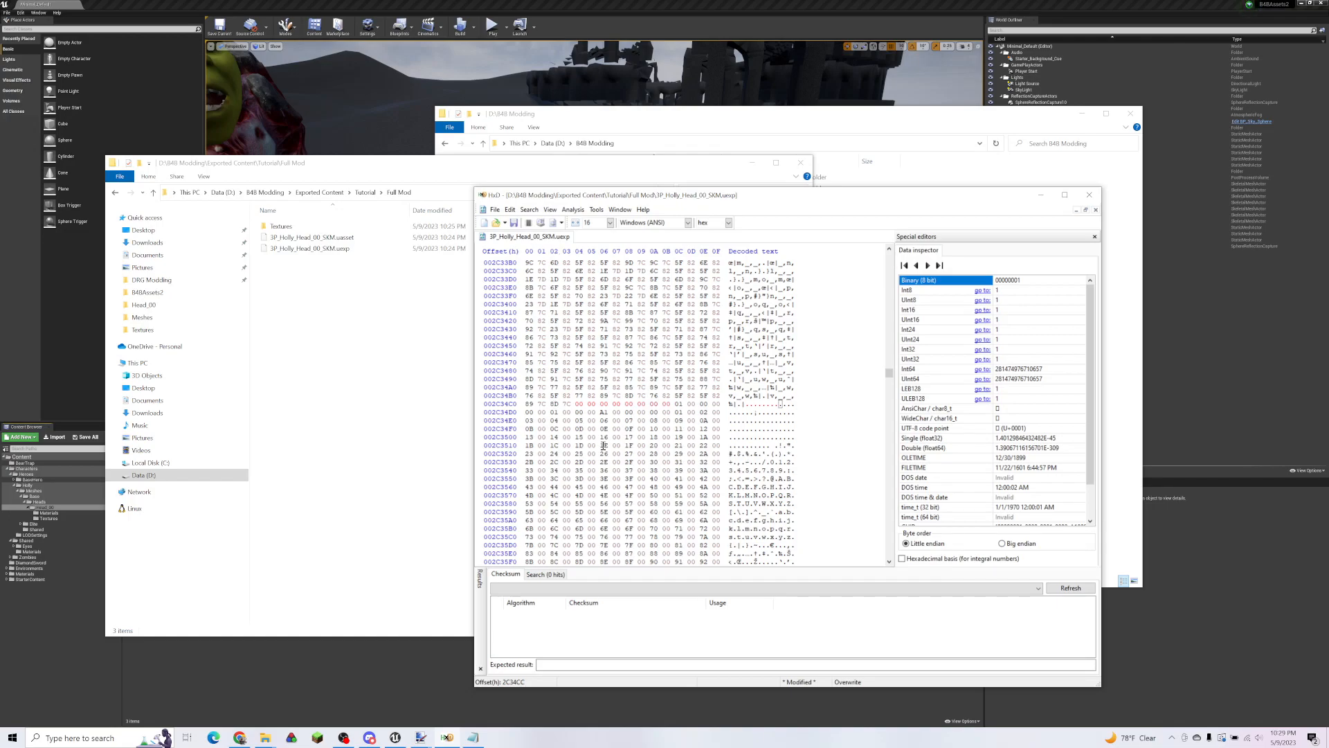
{"action": "key", "text": "F3"}
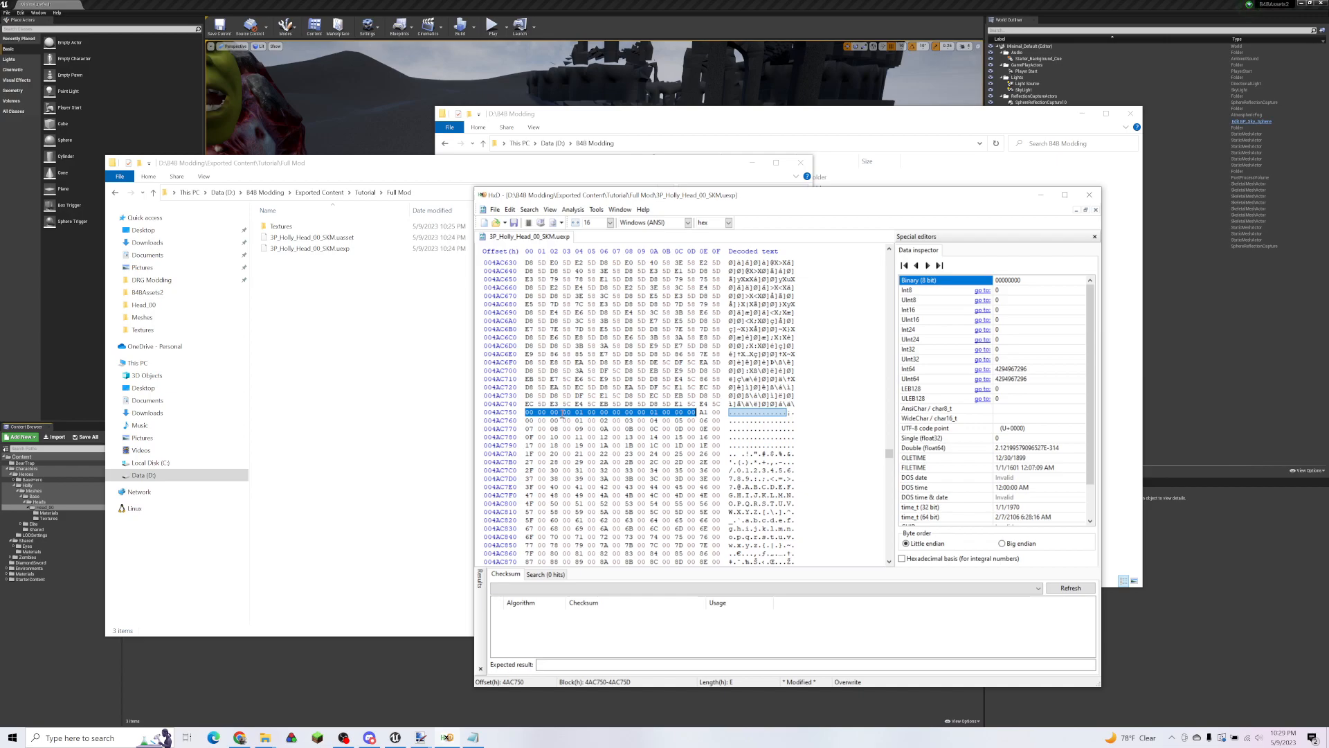
{"action": "left_click", "coordinate": [564, 413]}
{"action": "key", "text": "ctrl+v"}
Step: Find the remaining matches and insert four 00 bytes before the first 01 in each, searching until no more are found
{"action": "key", "text": "F3"}
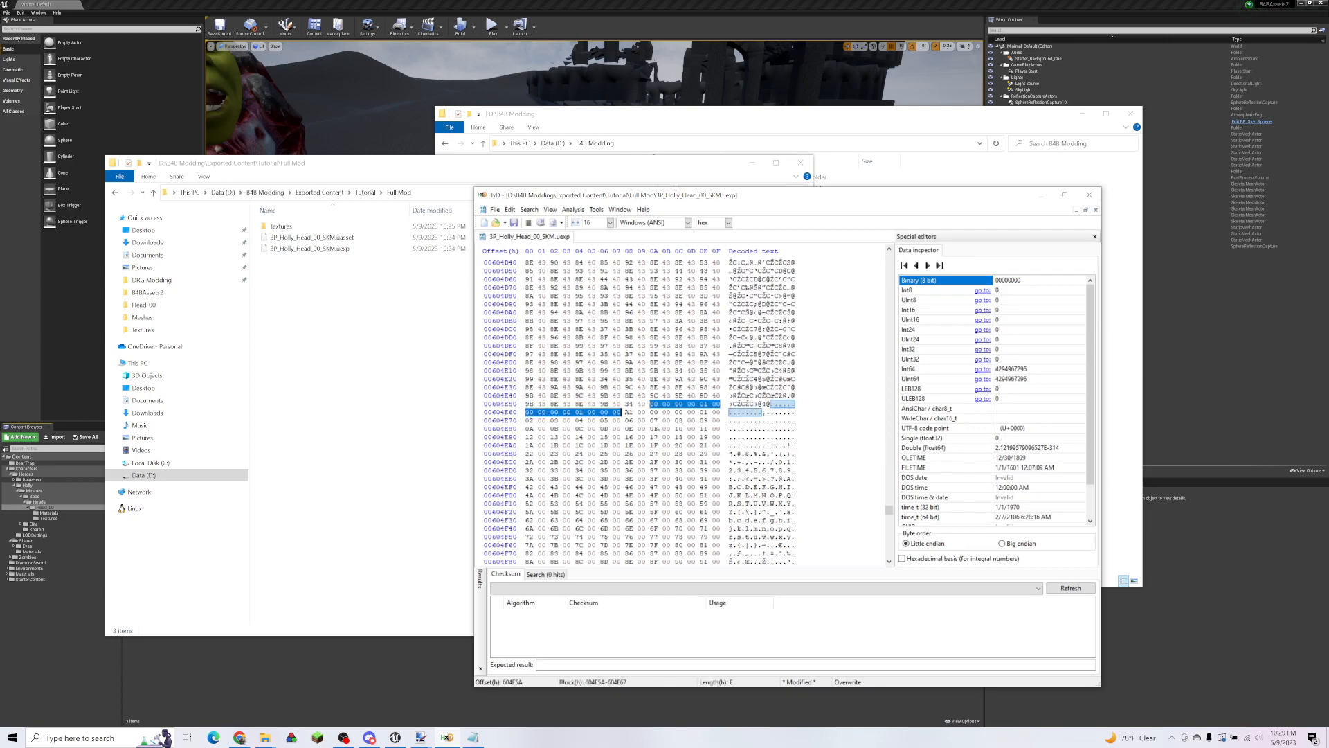
{"action": "left_click", "coordinate": [701, 403]}
{"action": "type", "text": "00 00 00 00"}
{"action": "key", "text": "F3"}
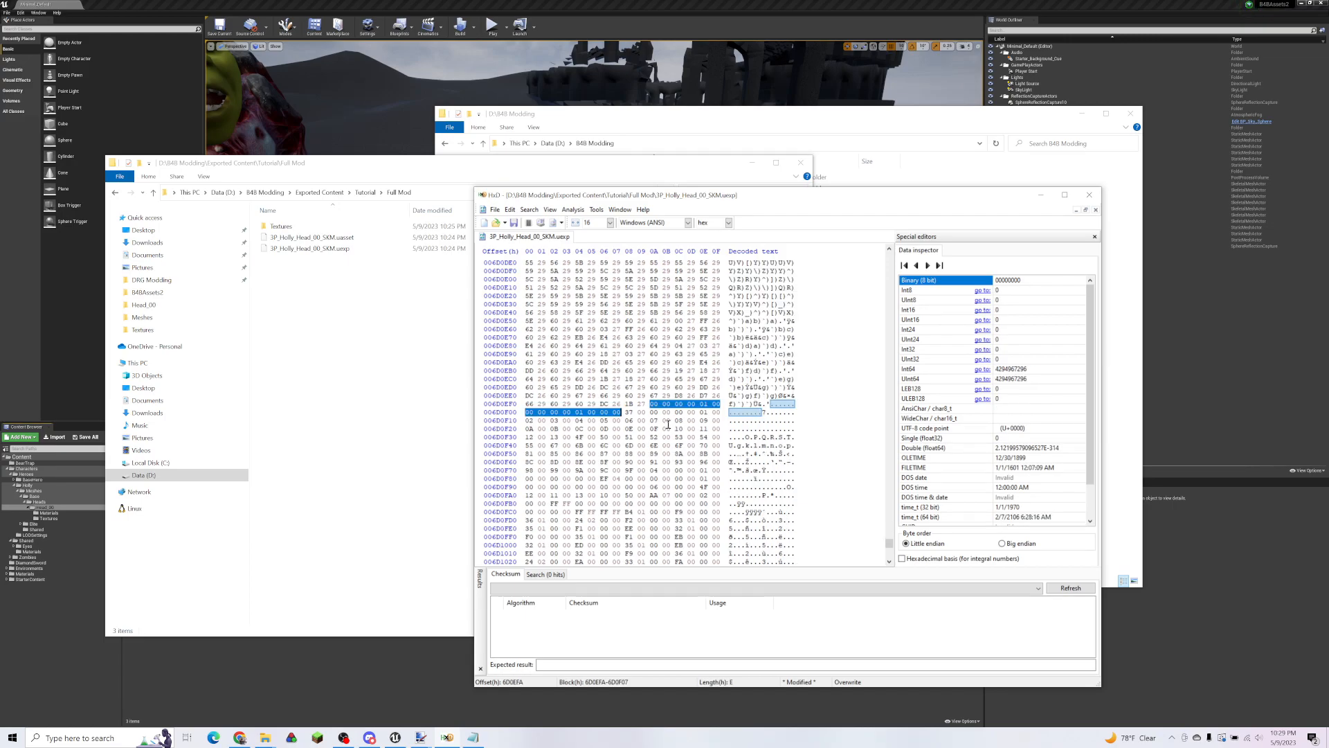
{"action": "left_click", "coordinate": [701, 405]}
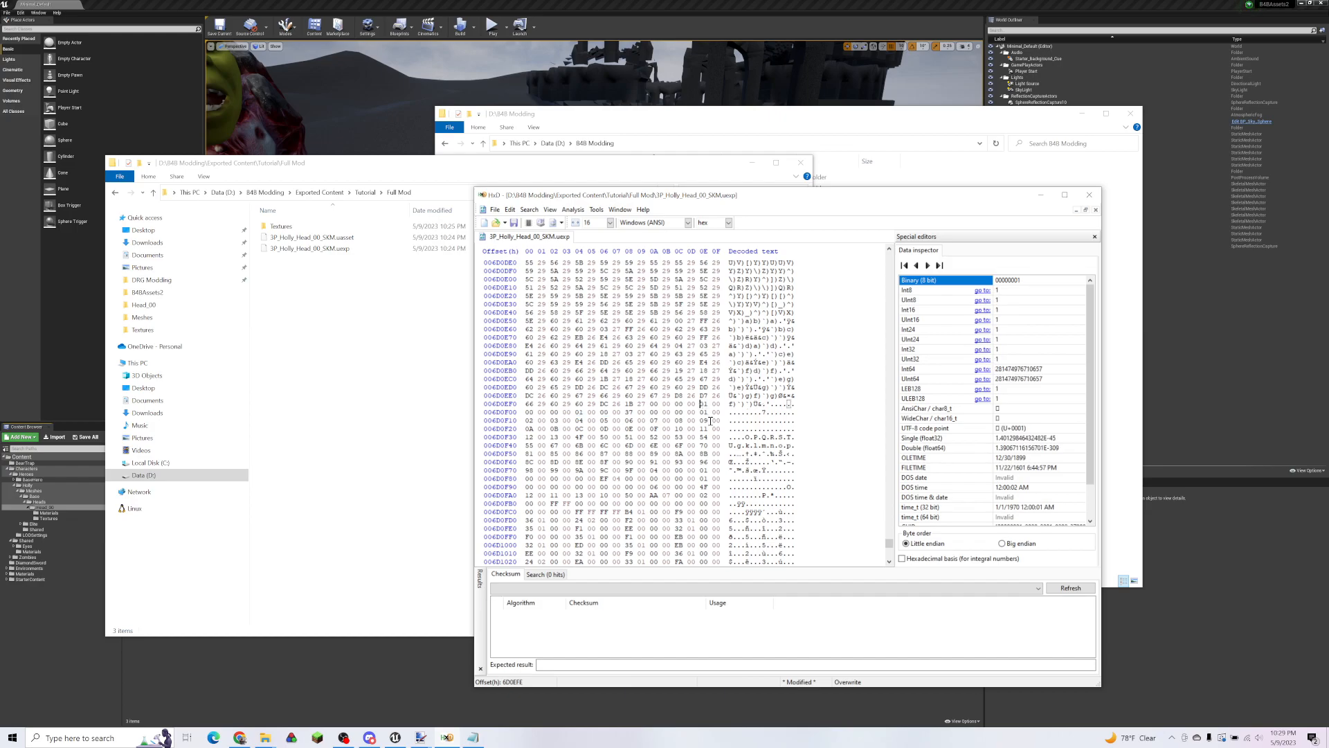
{"action": "key", "text": "ctrl+v"}
{"action": "key", "text": "F3"}
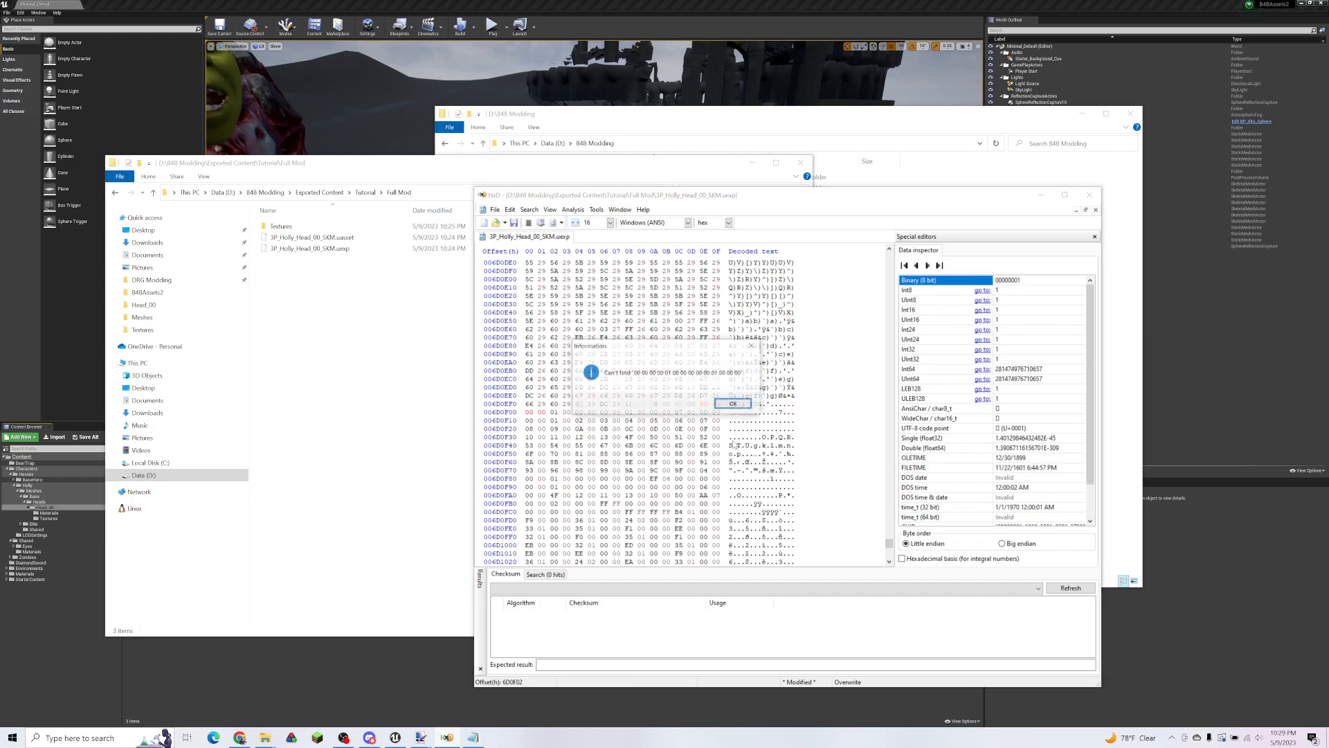
{"action": "left_click", "coordinate": [735, 404]}
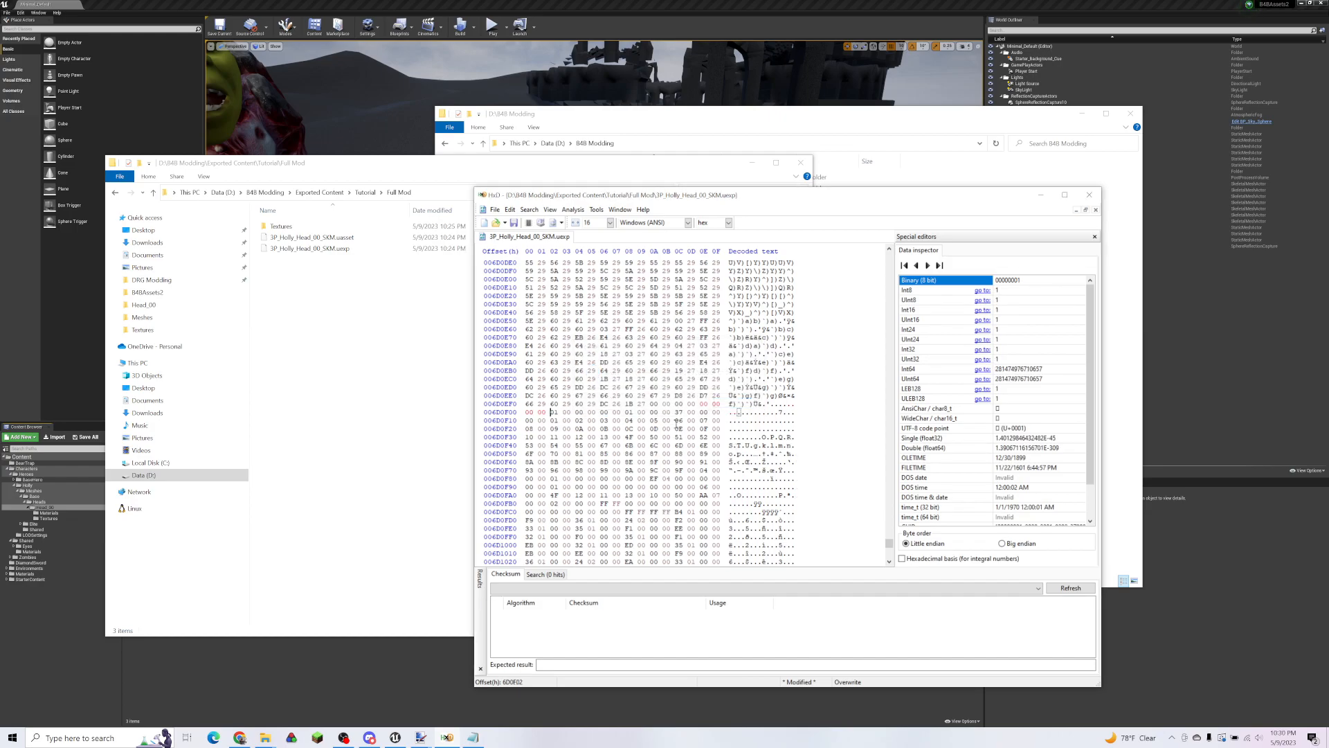
Step: Check the end of the uexp file, save it and close it, and delete the .uexp.bak backup from Full Mod
{"action": "left_click_drag", "start_coordinate": [891, 549], "coordinate": [890, 561]}
{"action": "scroll", "coordinate": [715, 462], "scroll_direction": "up", "scroll_amount": 5}
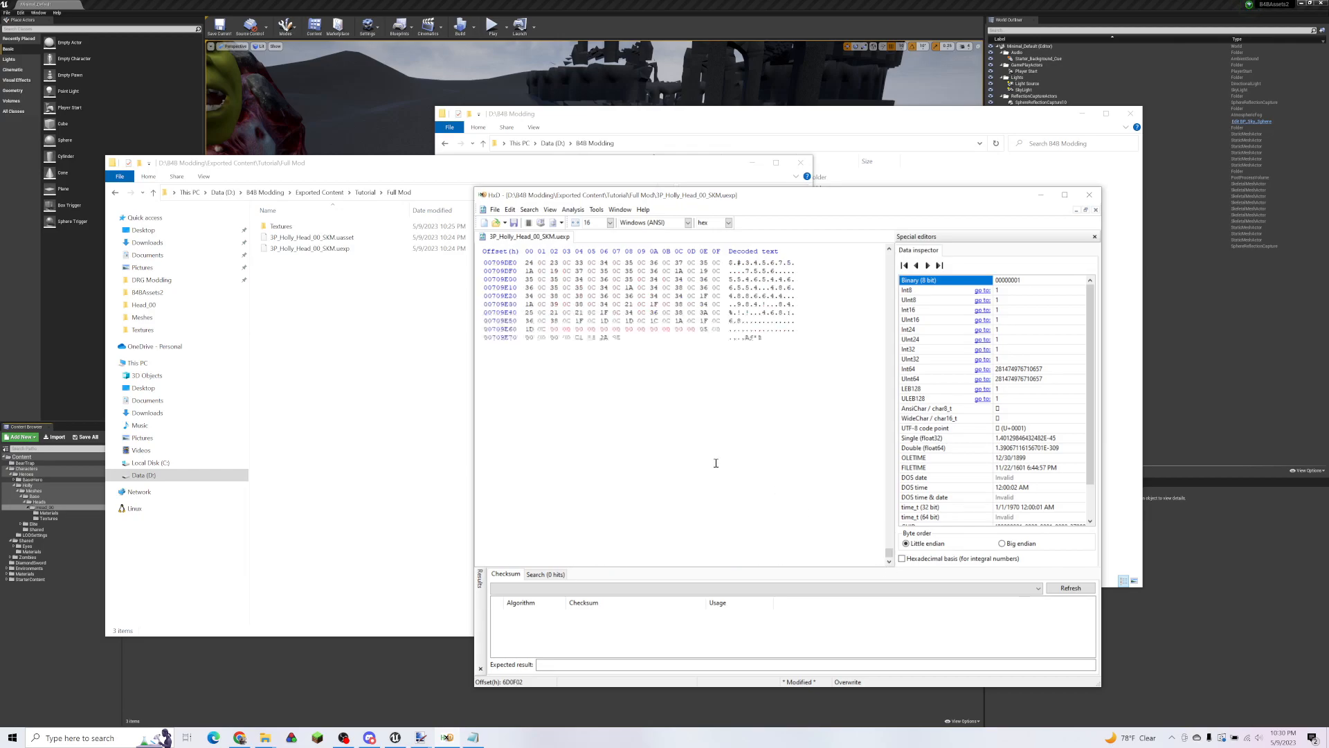
{"action": "scroll", "coordinate": [617, 398], "scroll_direction": "up", "scroll_amount": 2}
{"action": "scroll", "coordinate": [619, 448], "scroll_direction": "up", "scroll_amount": 1}
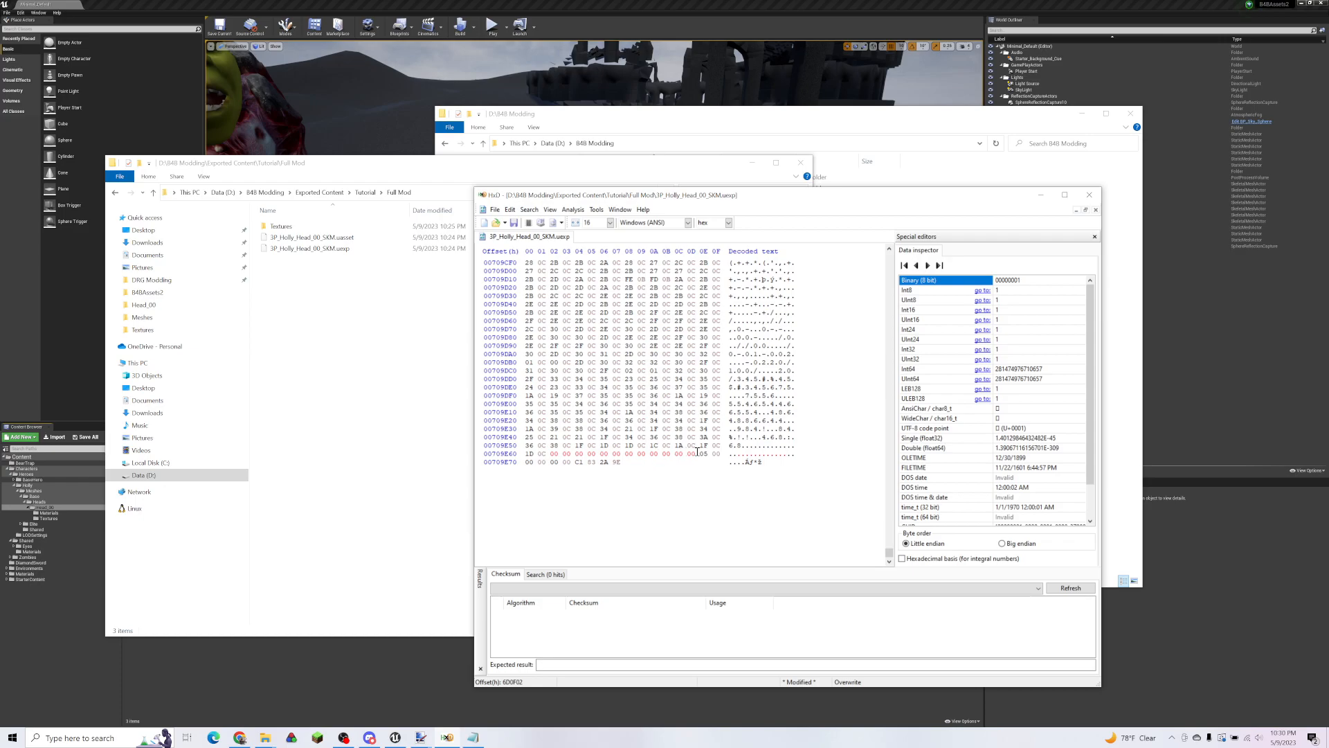
{"action": "key", "text": "ctrl+s"}
{"action": "left_click", "coordinate": [1089, 195]}
{"action": "left_click", "coordinate": [364, 261]}
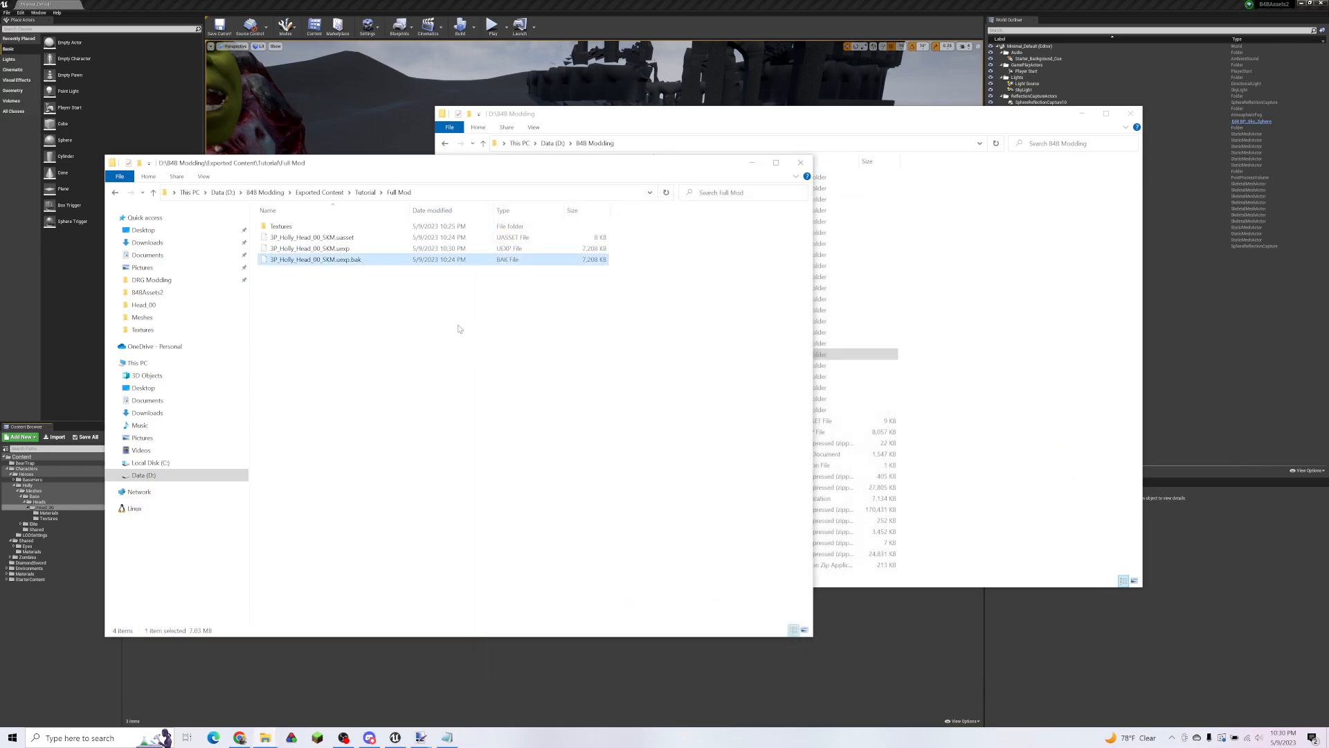
{"action": "key", "text": "Delete"}
Step: Copy the Full Mod folder's path and launch UAssetGUI.exe from the UAssetGUI folder in B4B Modding
{"action": "key", "text": "alt+d"}
{"action": "key", "text": "ctrl+c"}
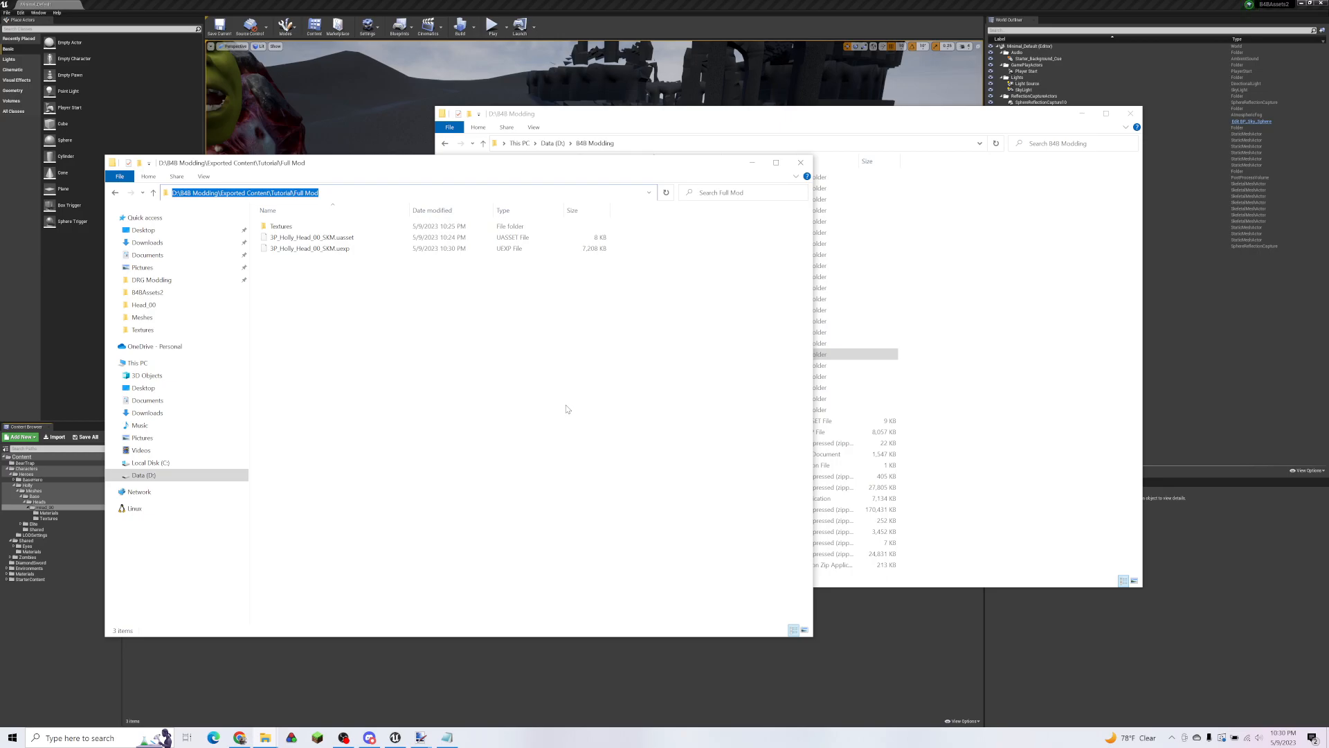
{"action": "left_click", "coordinate": [1013, 351]}
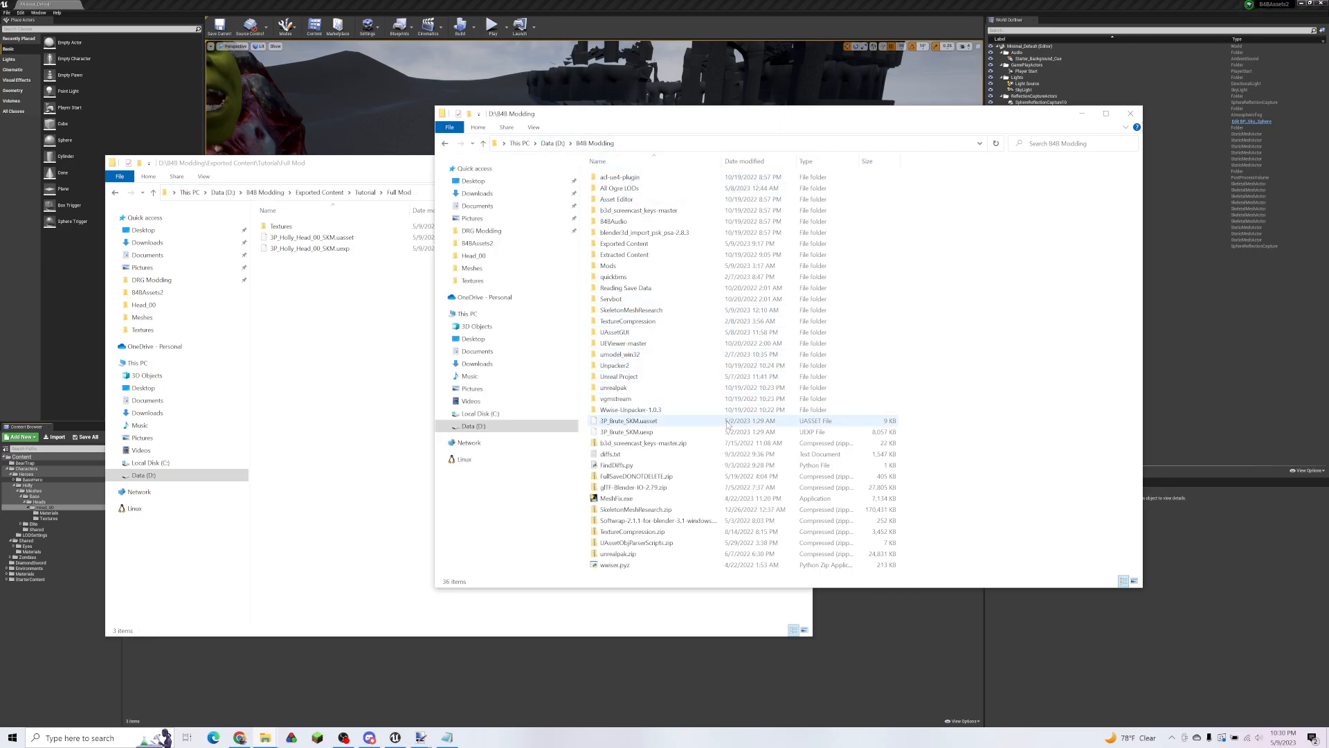
{"action": "double_click", "coordinate": [692, 332]}
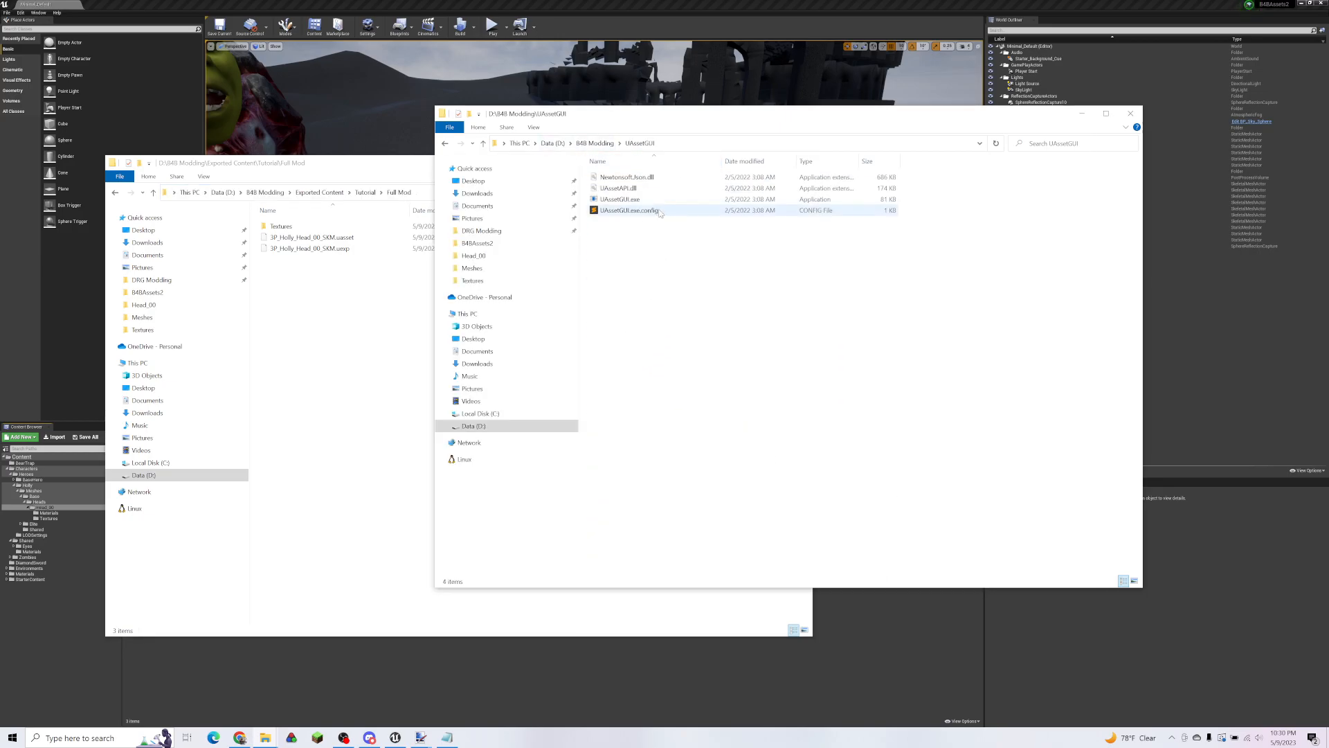
{"action": "double_click", "coordinate": [623, 200]}
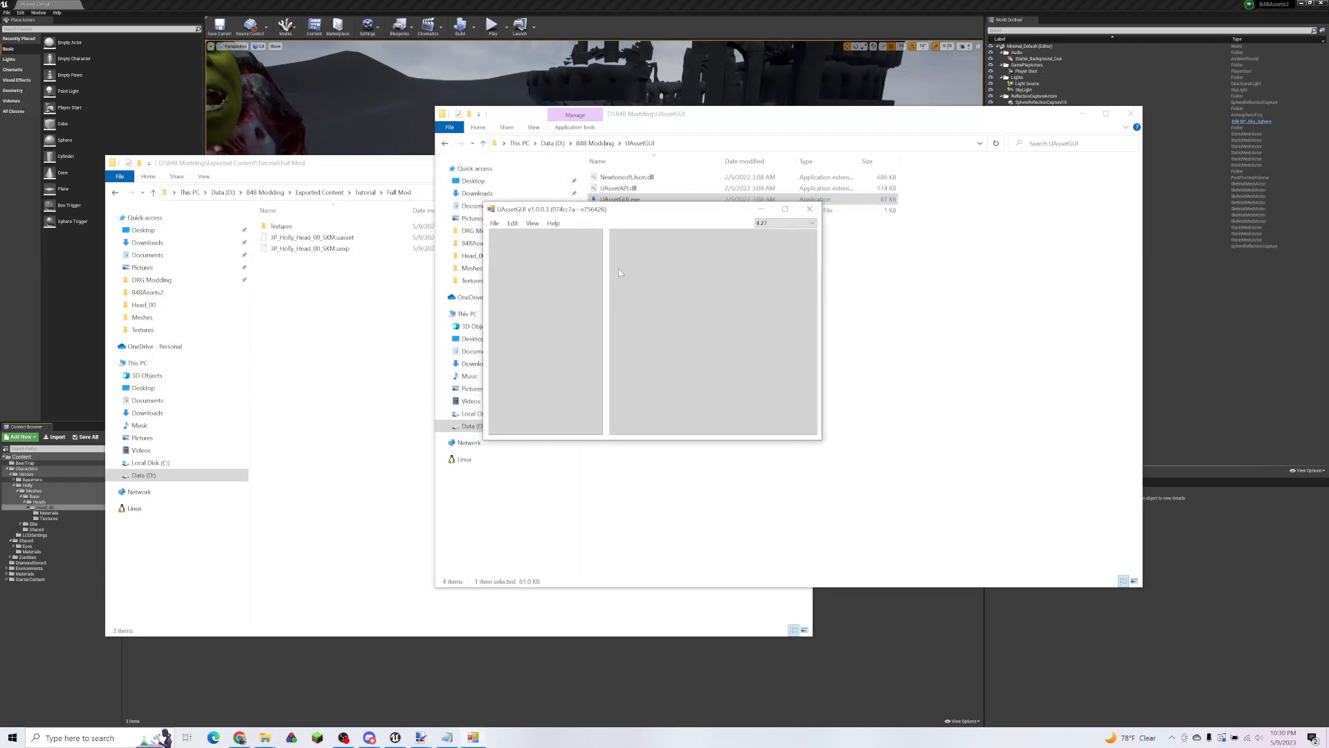
{"action": "left_click_drag", "start_coordinate": [820, 441], "coordinate": [1026, 498]}
{"action": "left_click_drag", "start_coordinate": [557, 212], "coordinate": [601, 246]}
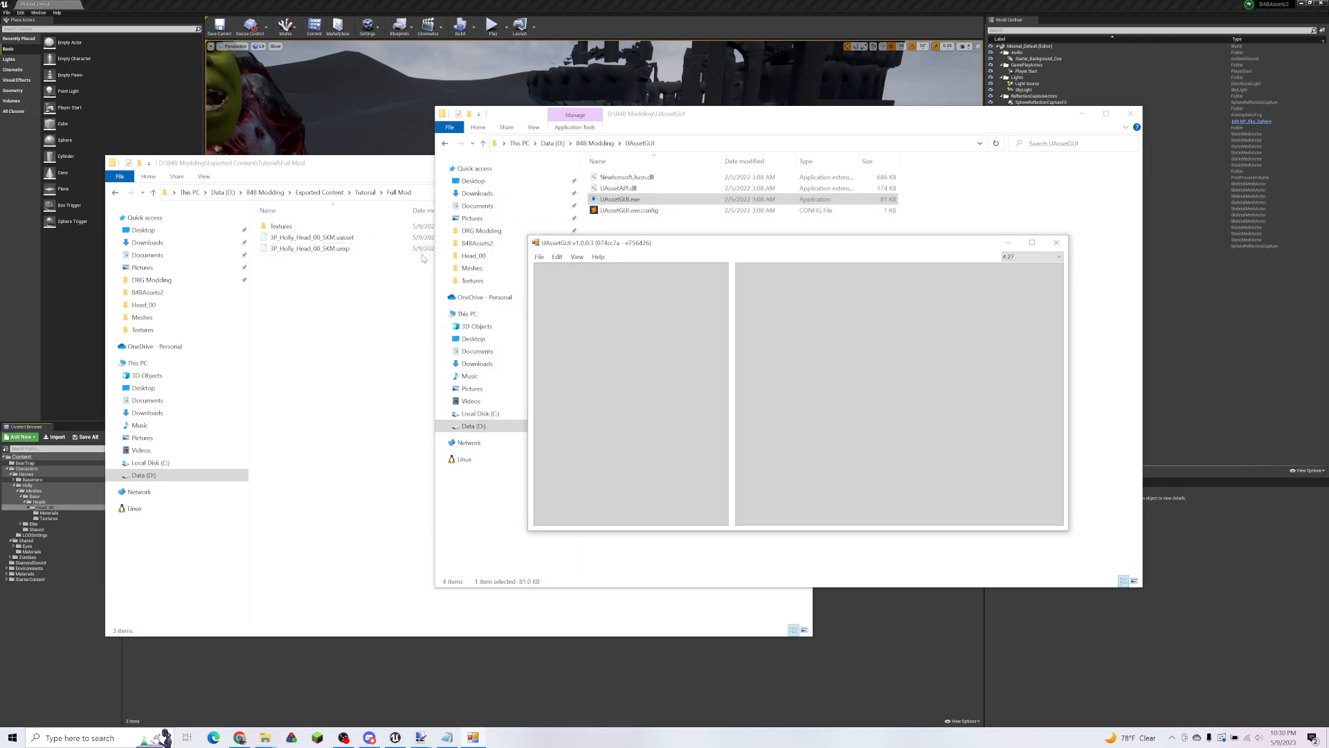
Step: Open 3P_Holly_Head_00_SKM.uasset from the copied Full Mod path in UAssetGUI and dismiss the warning
{"action": "left_click", "coordinate": [536, 259]}
{"action": "left_click", "coordinate": [598, 258]}
{"action": "left_click", "coordinate": [577, 257]}
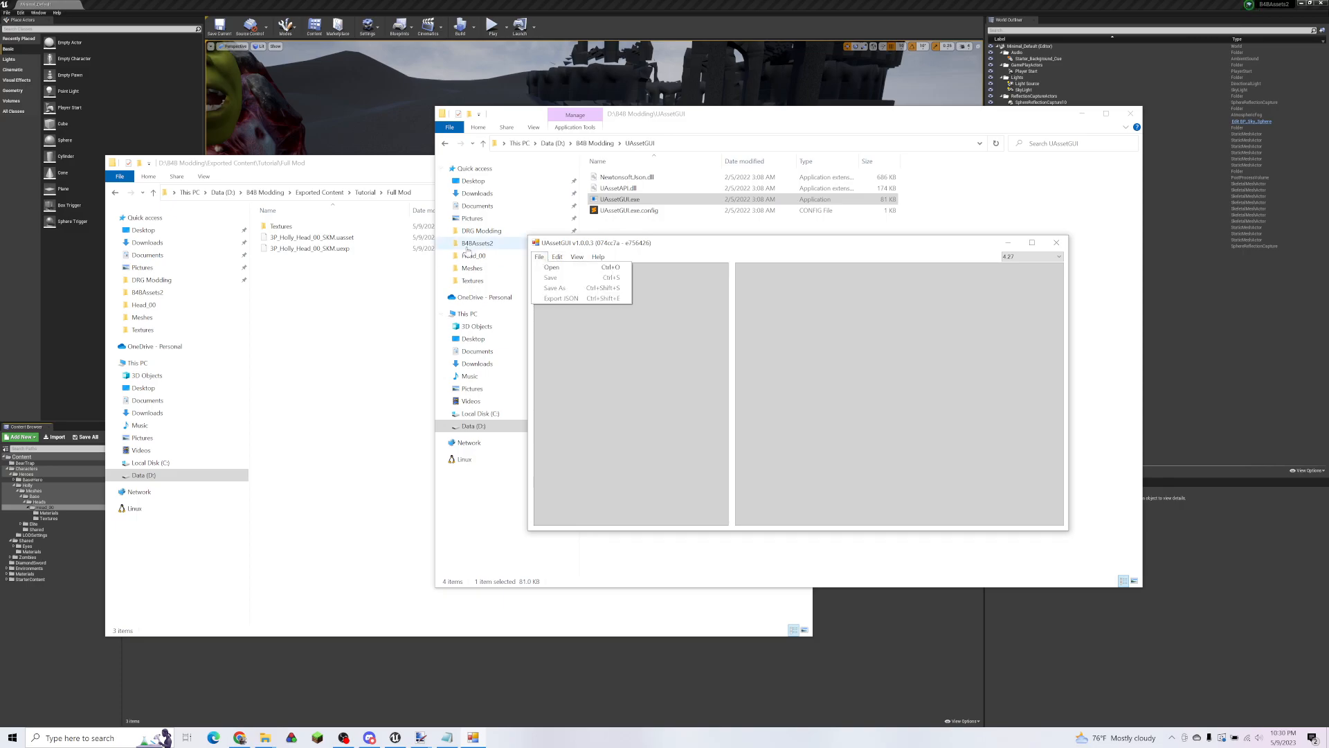
{"action": "left_click", "coordinate": [552, 267]}
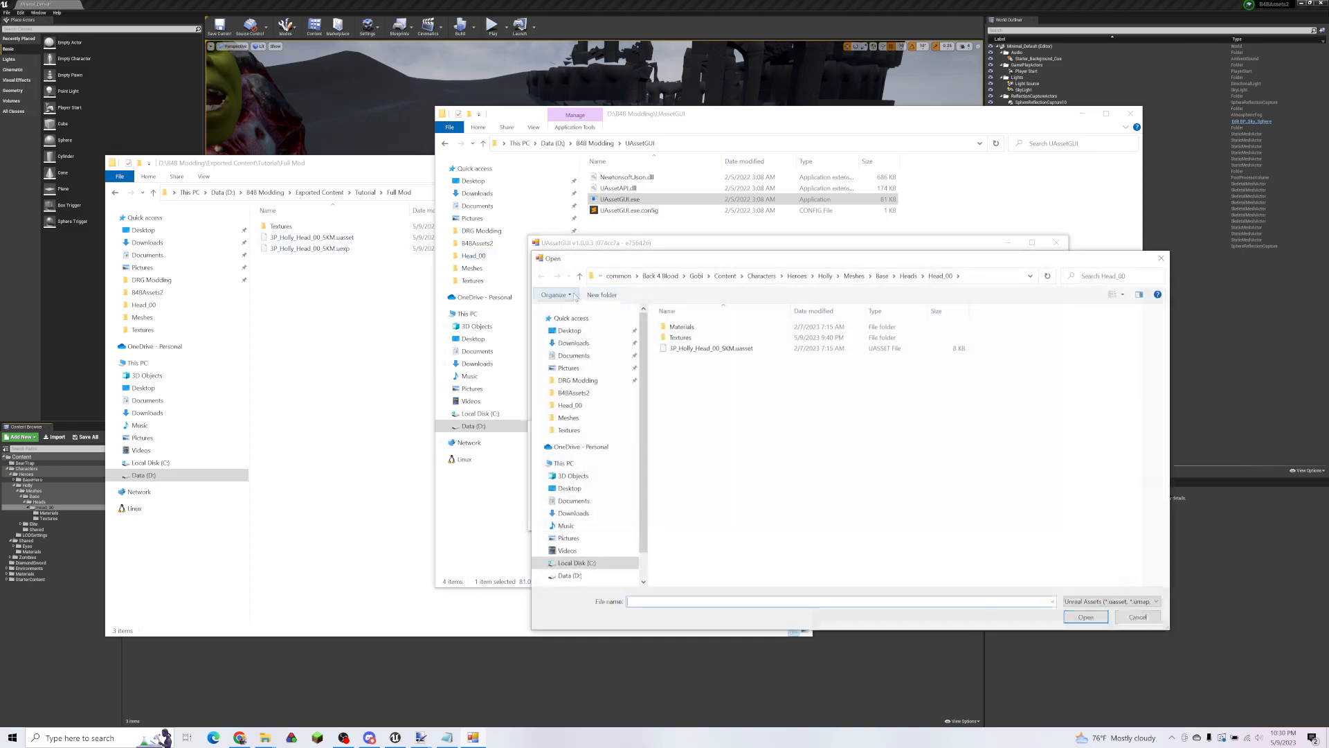
{"action": "left_click", "coordinate": [989, 279]}
{"action": "key", "text": "ctrl+v"}
{"action": "key", "text": "Return"}
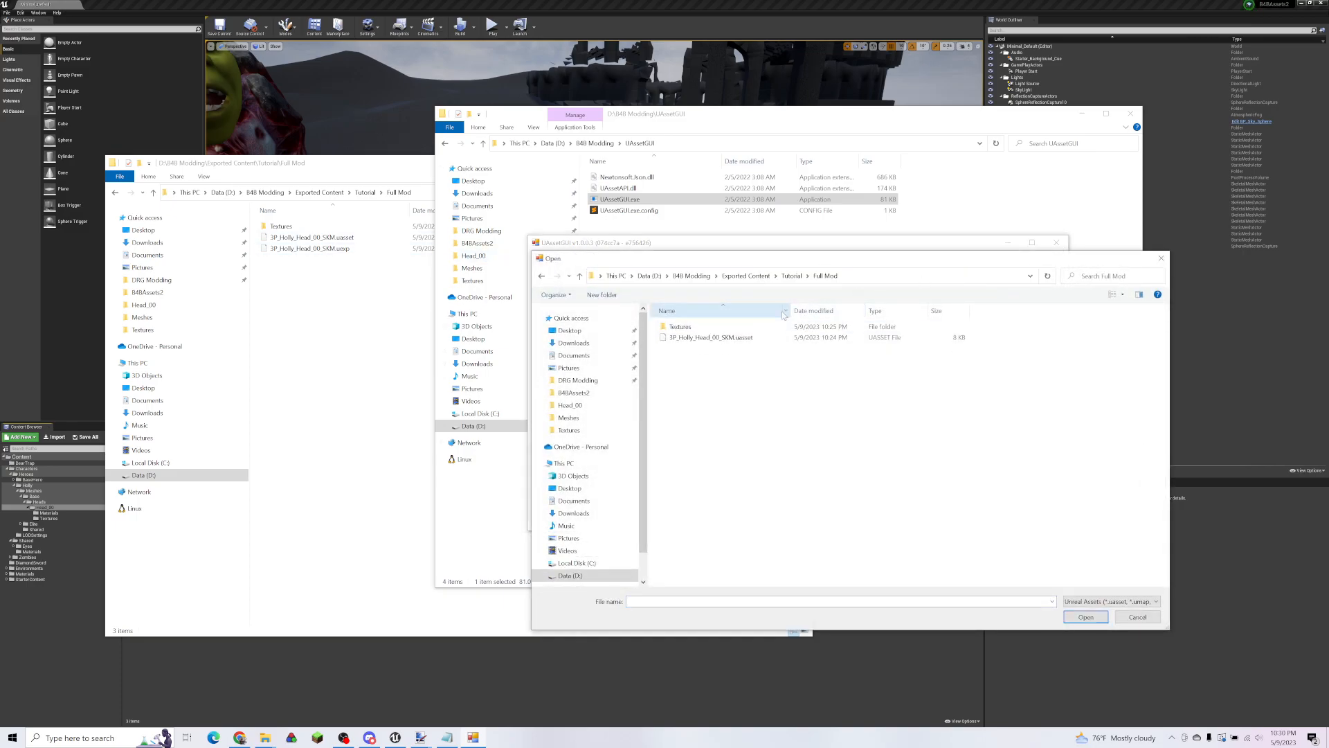
{"action": "left_click", "coordinate": [720, 339]}
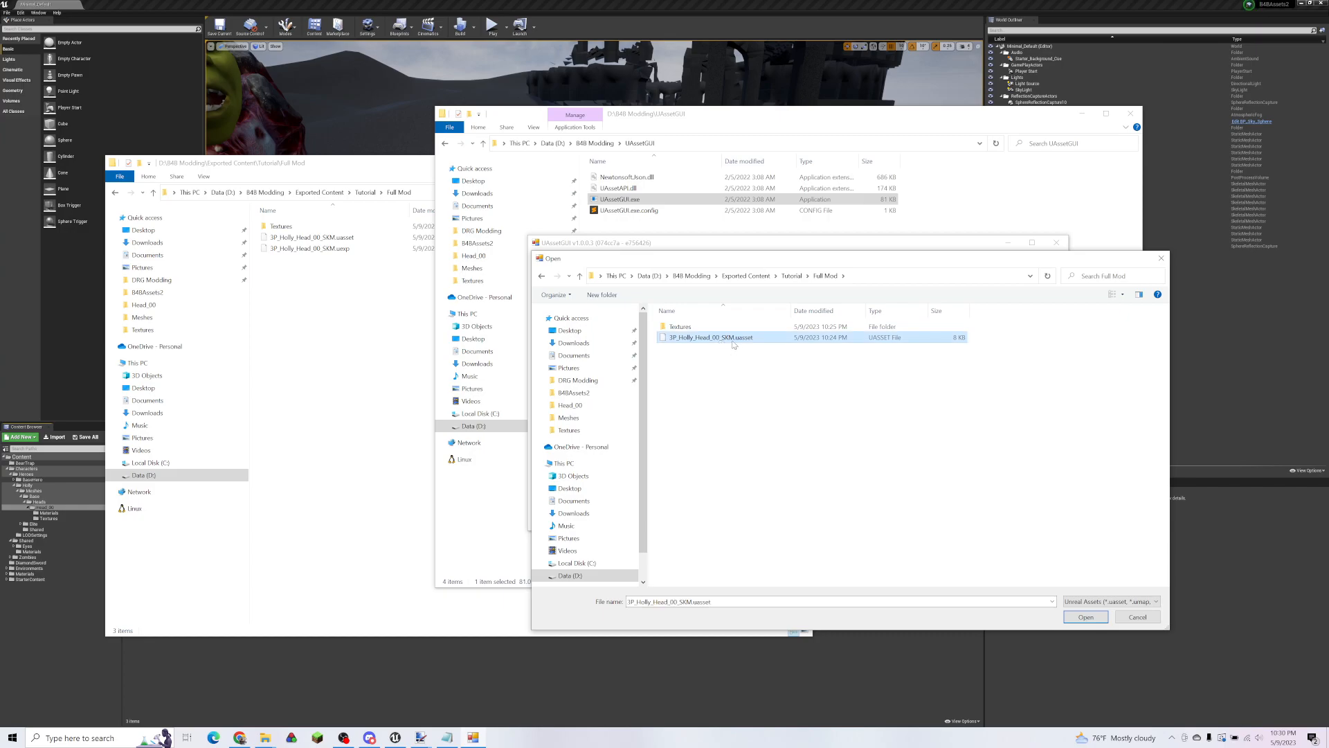
{"action": "double_click", "coordinate": [734, 339]}
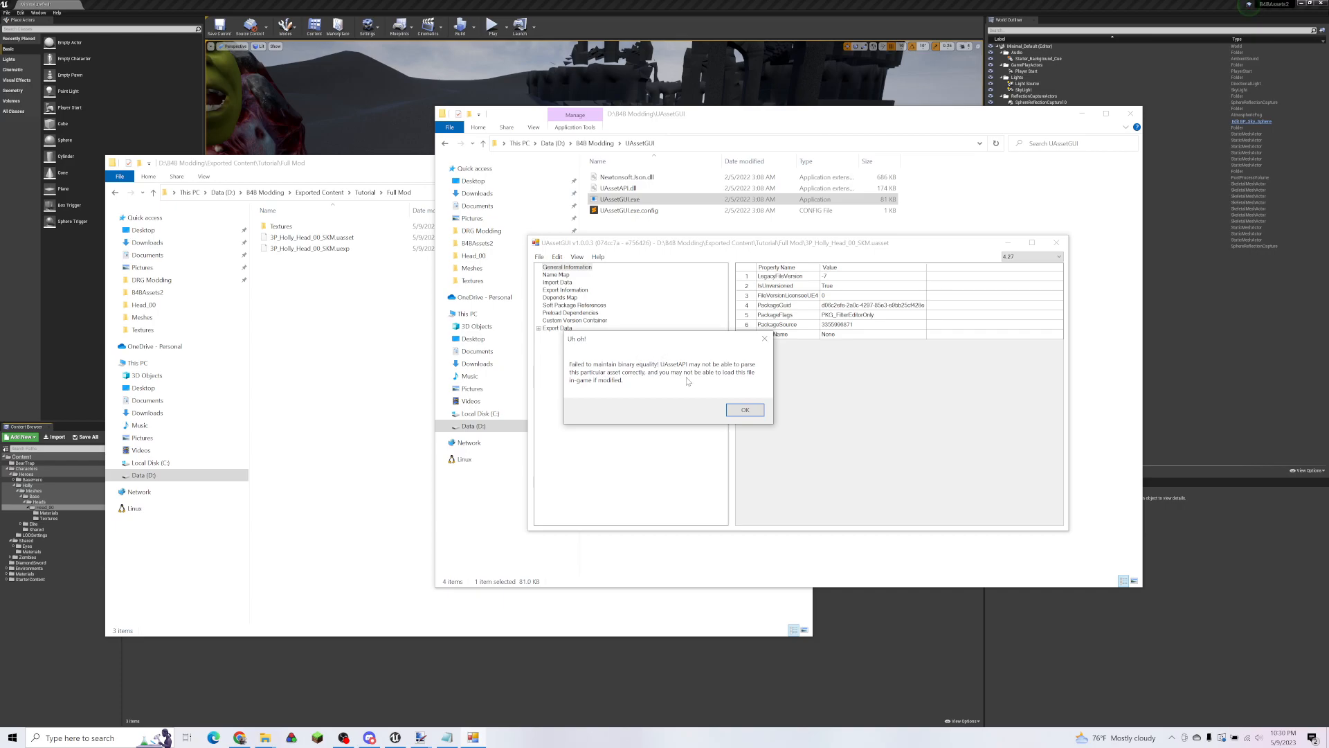
{"action": "left_click", "coordinate": [745, 408]}
Step: Save the 3P_Holly_Head_00_SKM asset and close UAssetGUI
{"action": "left_click", "coordinate": [539, 257]}
{"action": "left_click", "coordinate": [551, 277]}
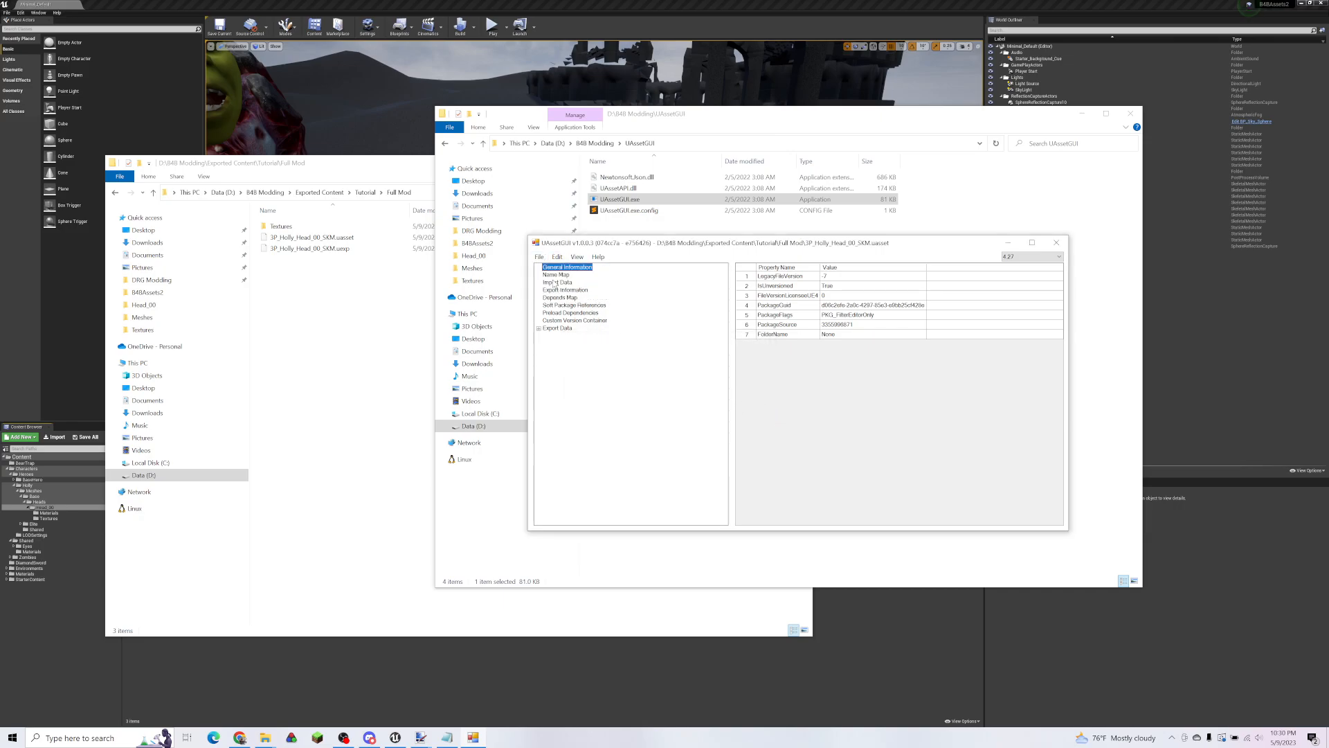
{"action": "left_click", "coordinate": [1056, 242]}
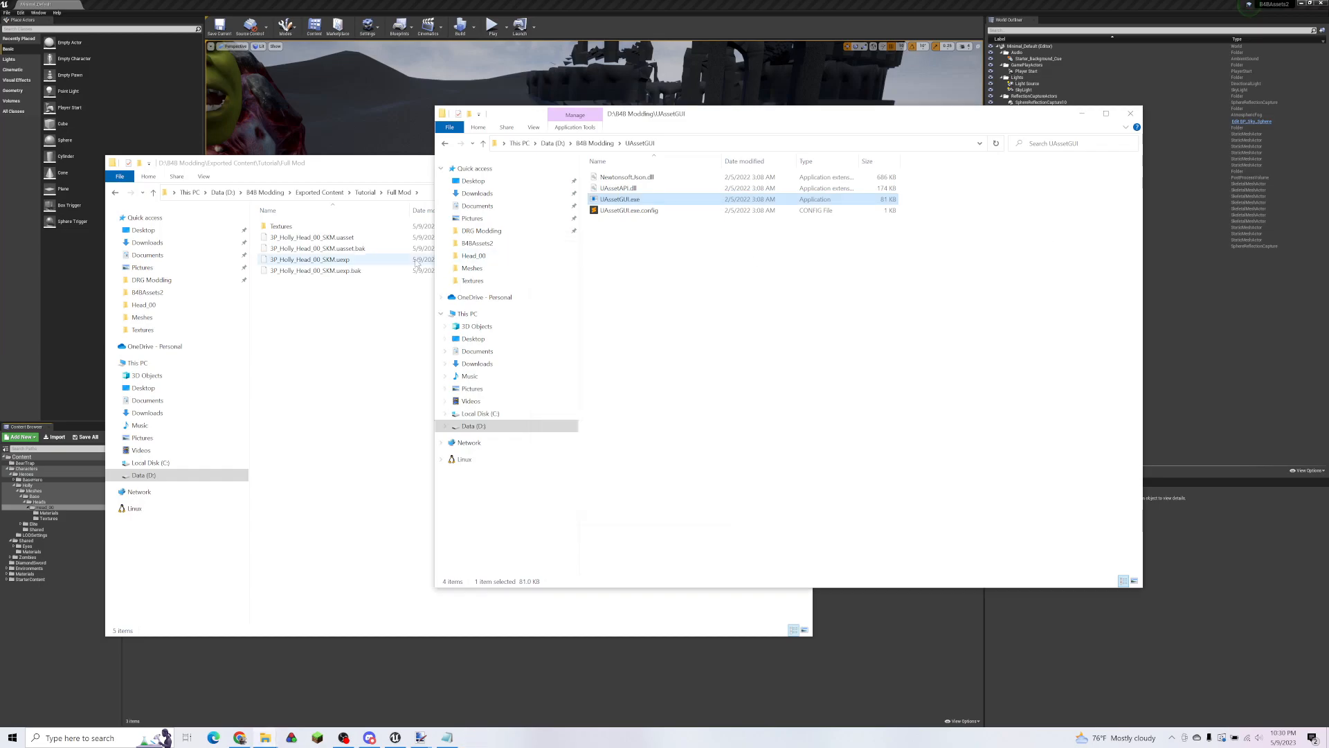
Step: Relaunch UAssetGUI, reopen the saved 3P_Holly_Head_00_SKM.uasset to check that it loads cleanly, and close it
{"action": "double_click", "coordinate": [658, 199]}
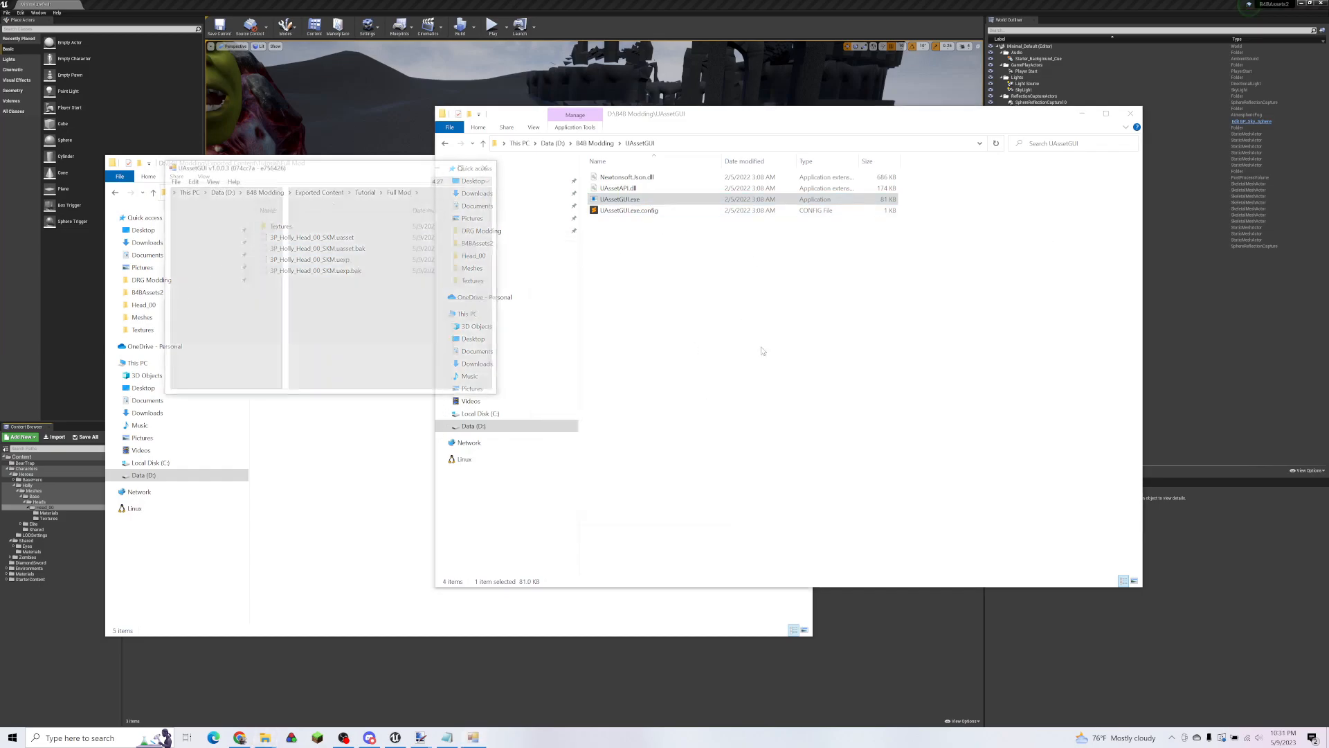
{"action": "left_click", "coordinate": [173, 180]}
{"action": "left_click", "coordinate": [183, 192]}
{"action": "left_click", "coordinate": [378, 261]}
{"action": "double_click", "coordinate": [378, 261]}
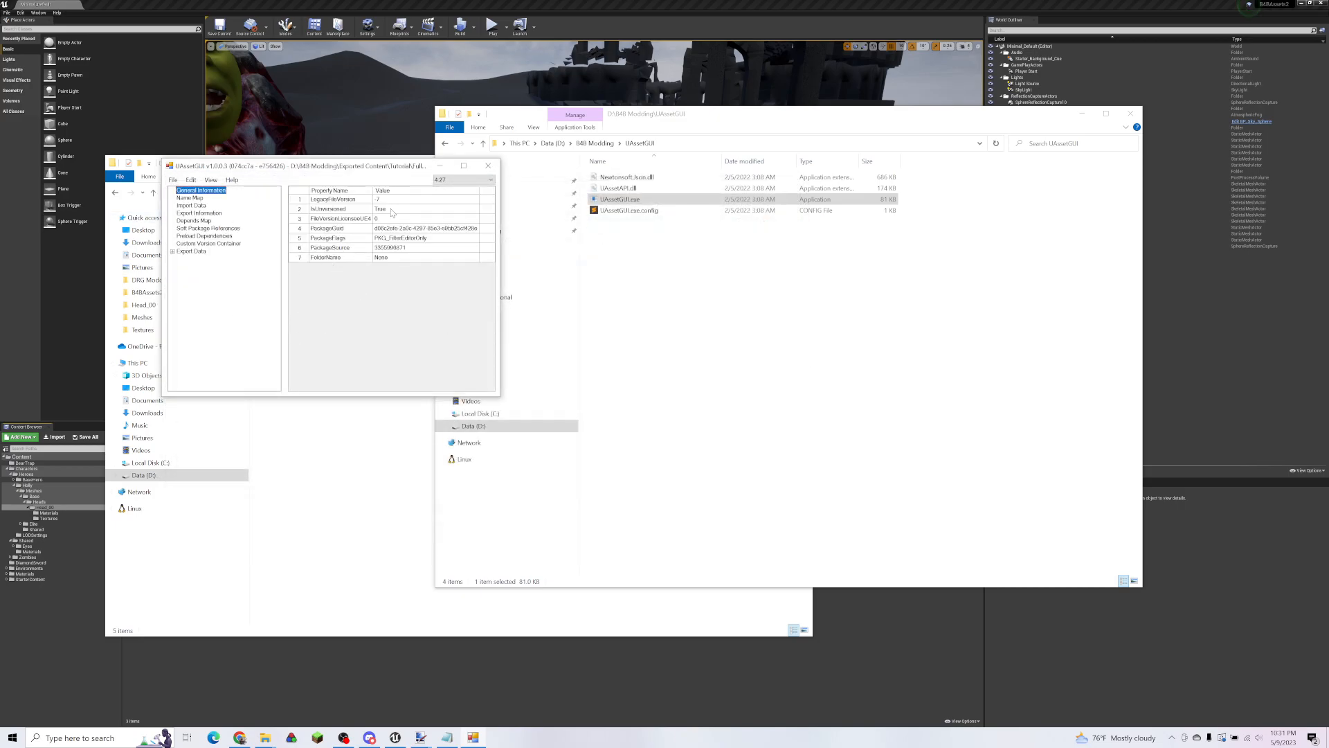
{"action": "left_click", "coordinate": [488, 166]}
Step: Delete the .uasset.bak and .uexp.bak files from Full Mod and check the contents of its Textures folder
{"action": "left_click", "coordinate": [325, 270]}
{"action": "left_click", "coordinate": [350, 251], "text": "ctrl"}
{"action": "key", "text": "Delete"}
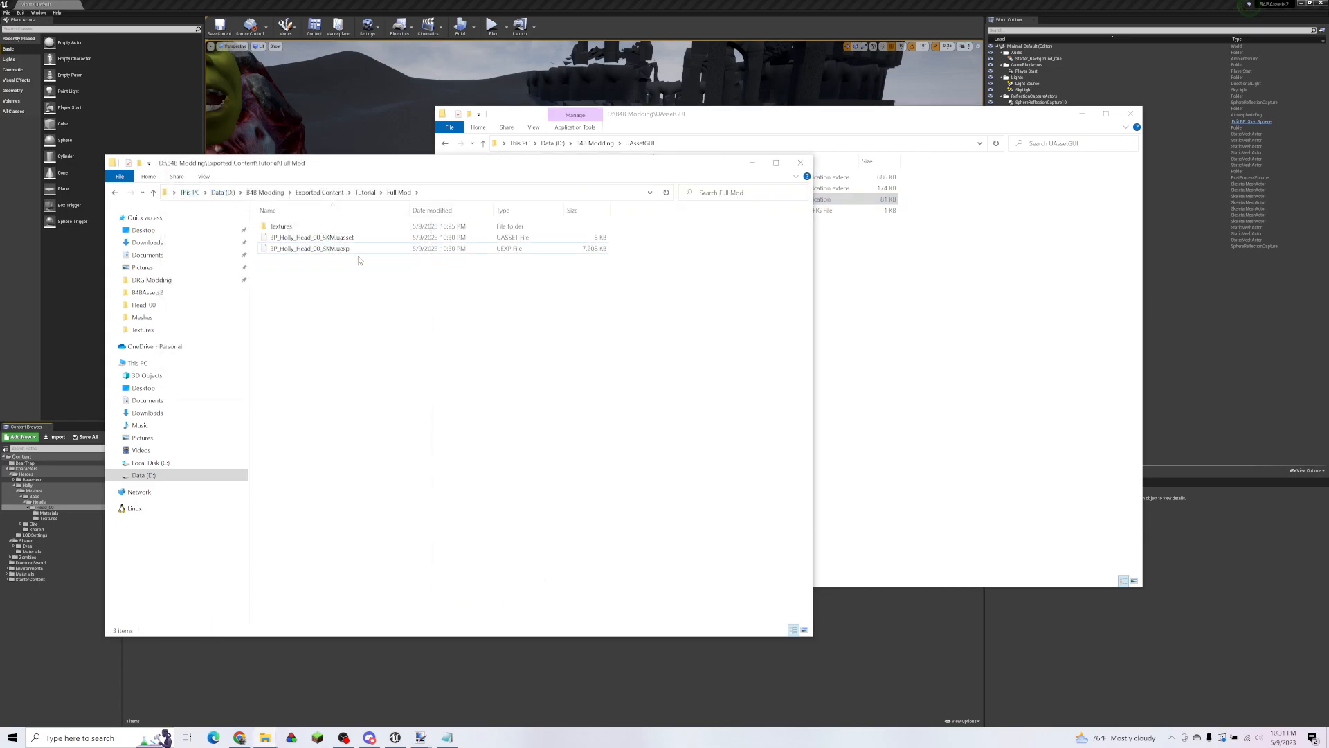
{"action": "double_click", "coordinate": [388, 226]}
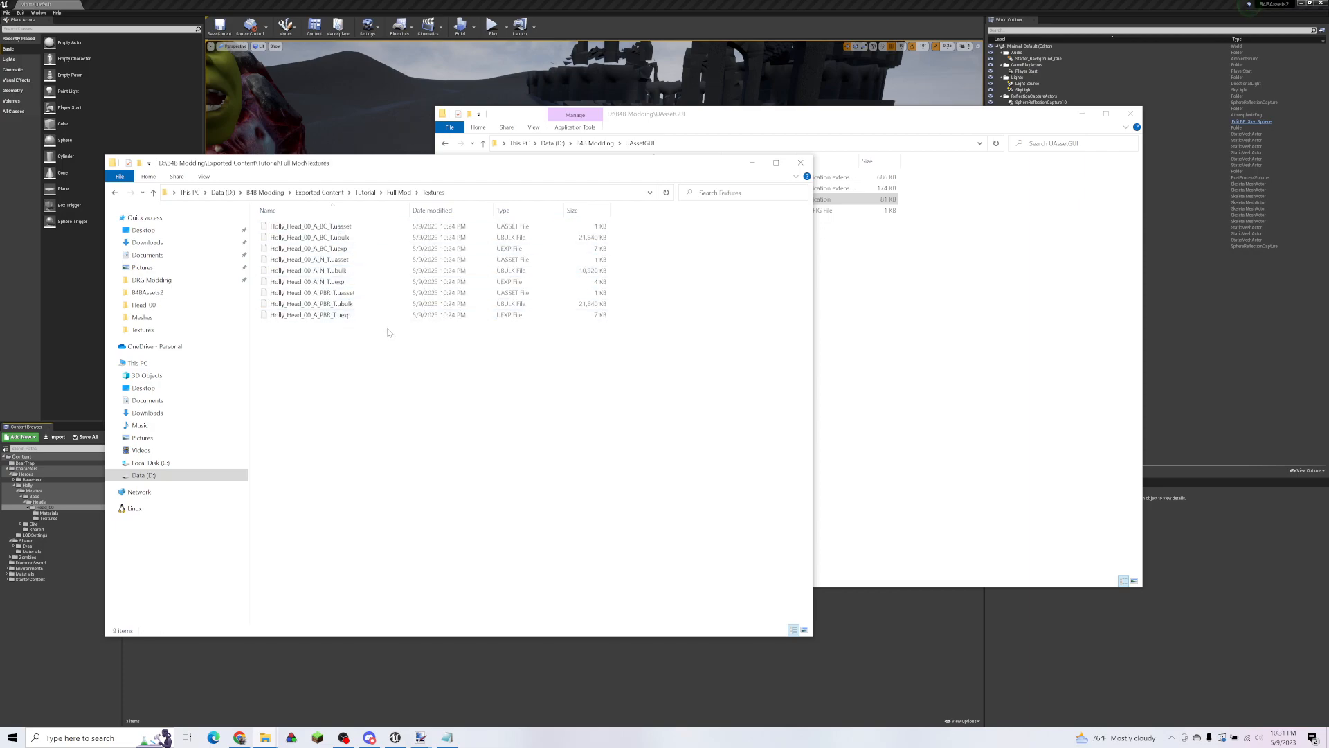
{"action": "left_click", "coordinate": [399, 192]}
{"action": "left_click_drag", "start_coordinate": [345, 282], "coordinate": [313, 237]}
{"action": "left_click", "coordinate": [428, 316]}
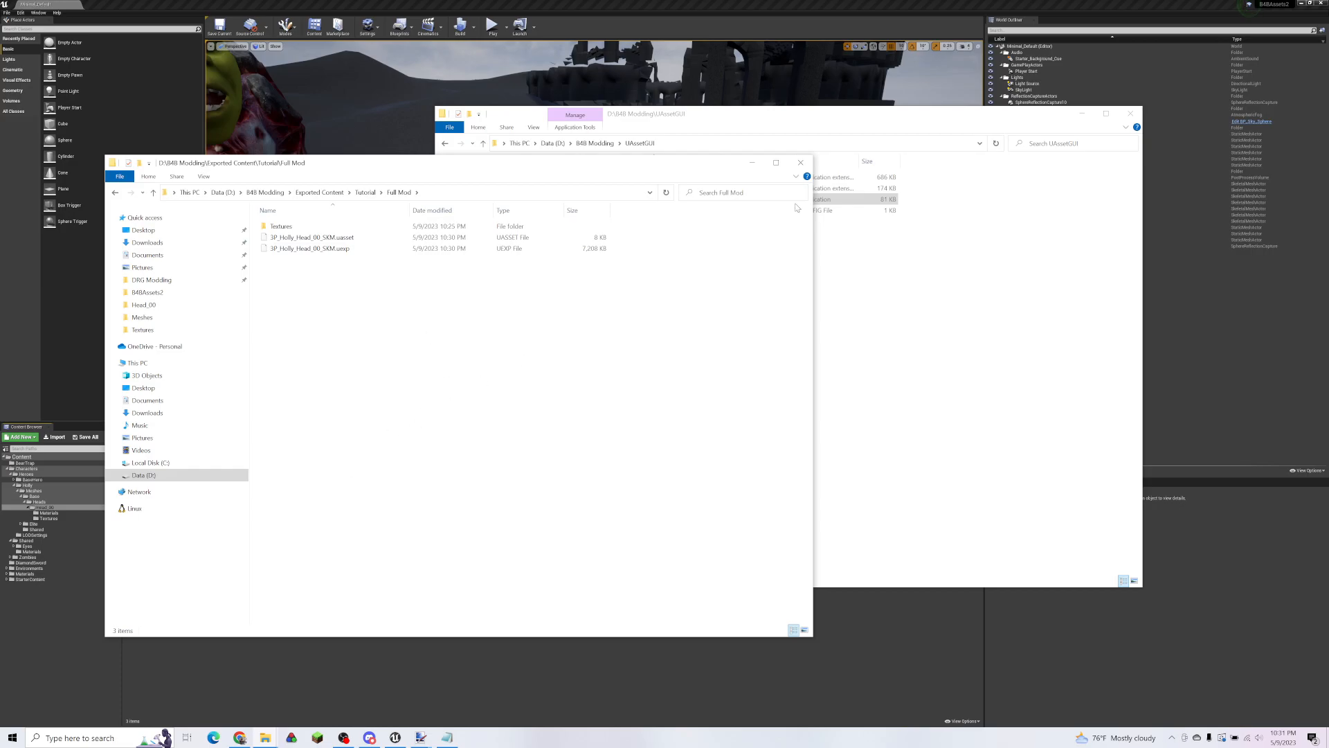
Step: Close the Unreal Editor and open Holly's Meshes\Base\Heads folder in the Back 4 Blood game files
{"action": "left_click", "coordinate": [1319, 5]}
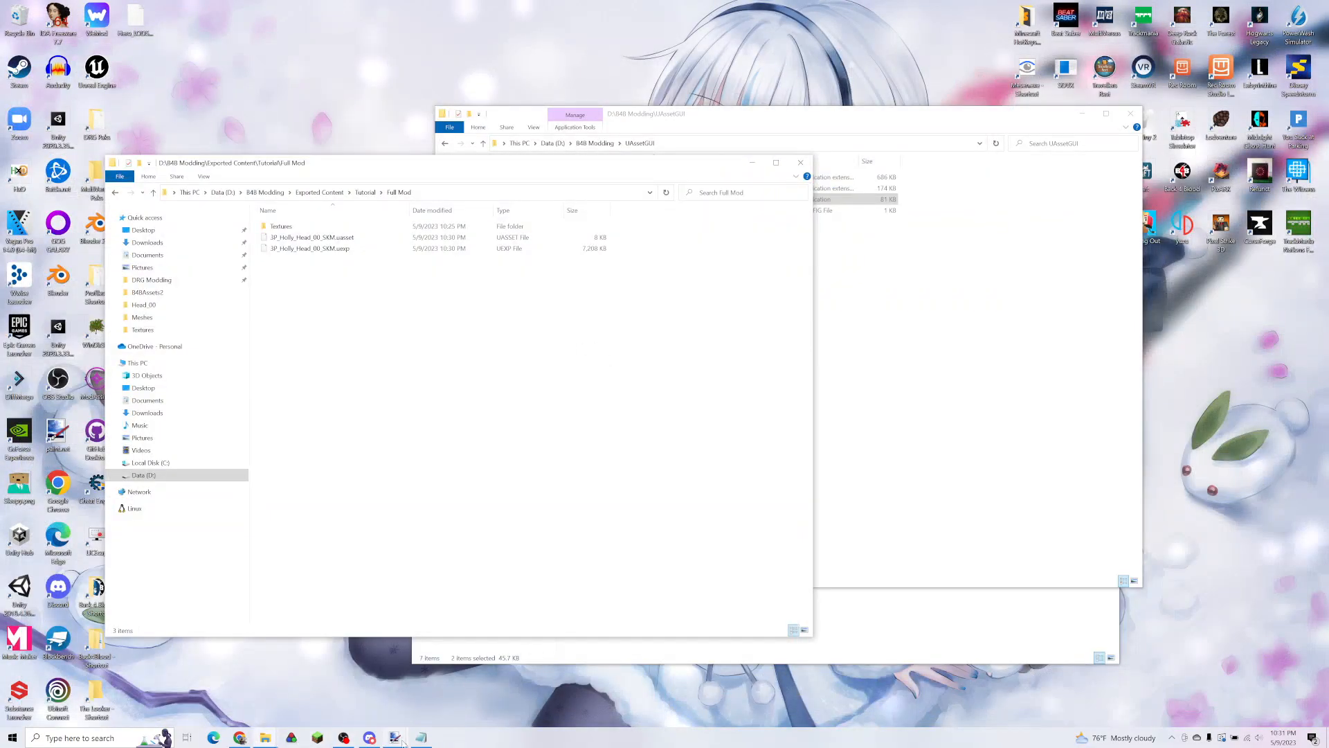
{"action": "mouse_move", "coordinate": [263, 739]}
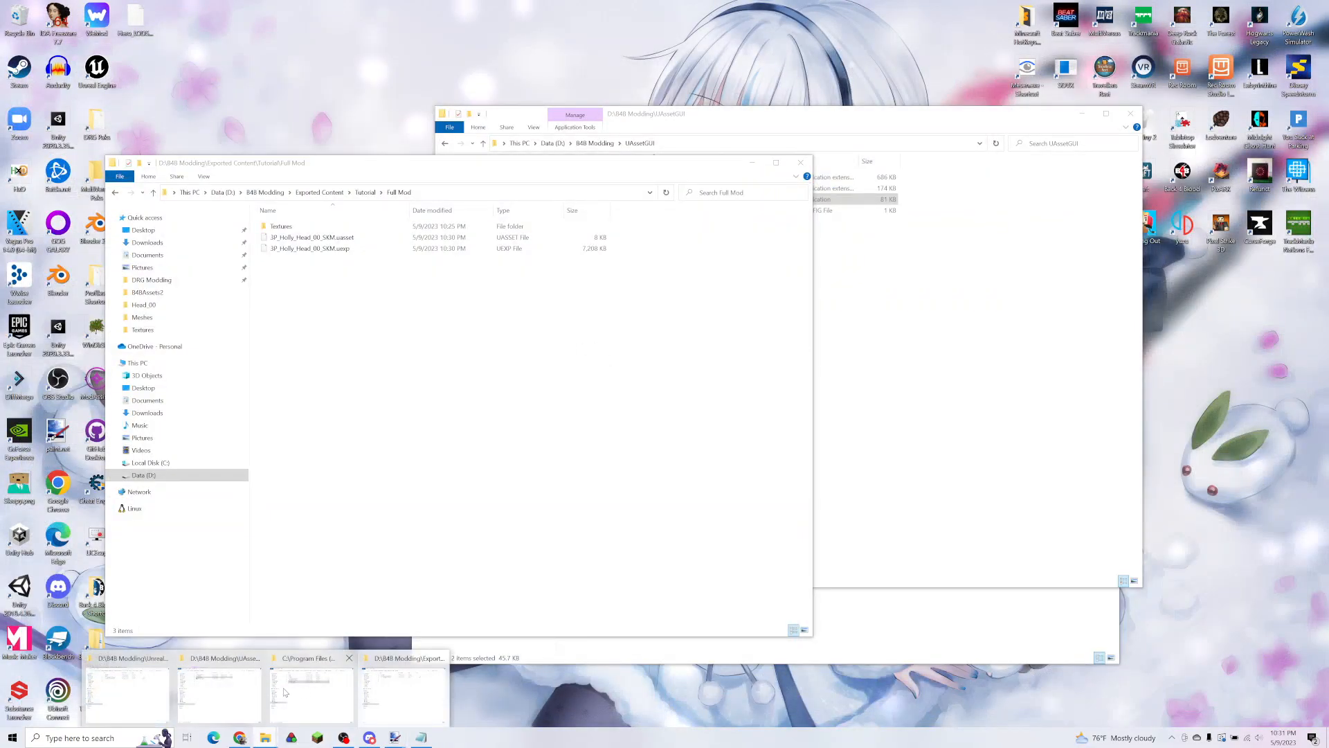
{"action": "mouse_move", "coordinate": [211, 693]}
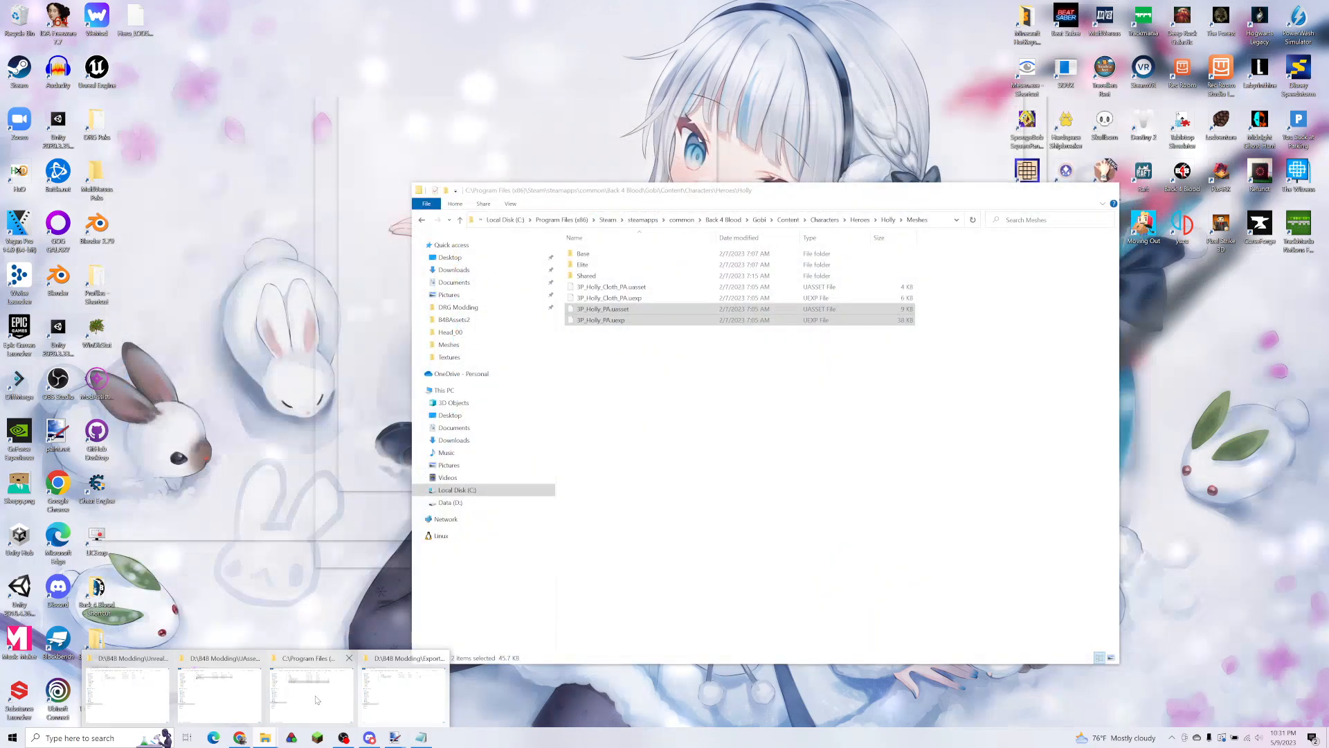
{"action": "left_click", "coordinate": [315, 700]}
{"action": "left_click_drag", "start_coordinate": [762, 198], "coordinate": [725, 257]}
{"action": "double_click", "coordinate": [578, 313]}
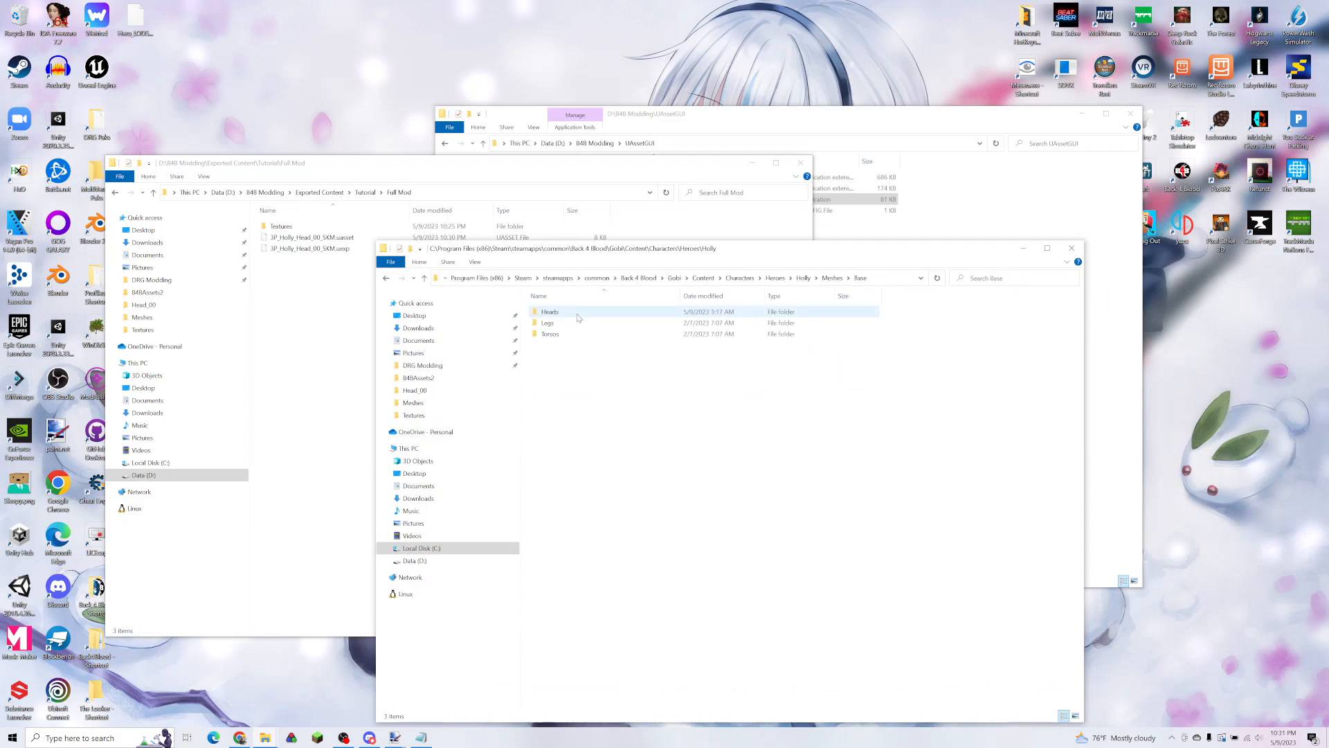
{"action": "double_click", "coordinate": [579, 315]}
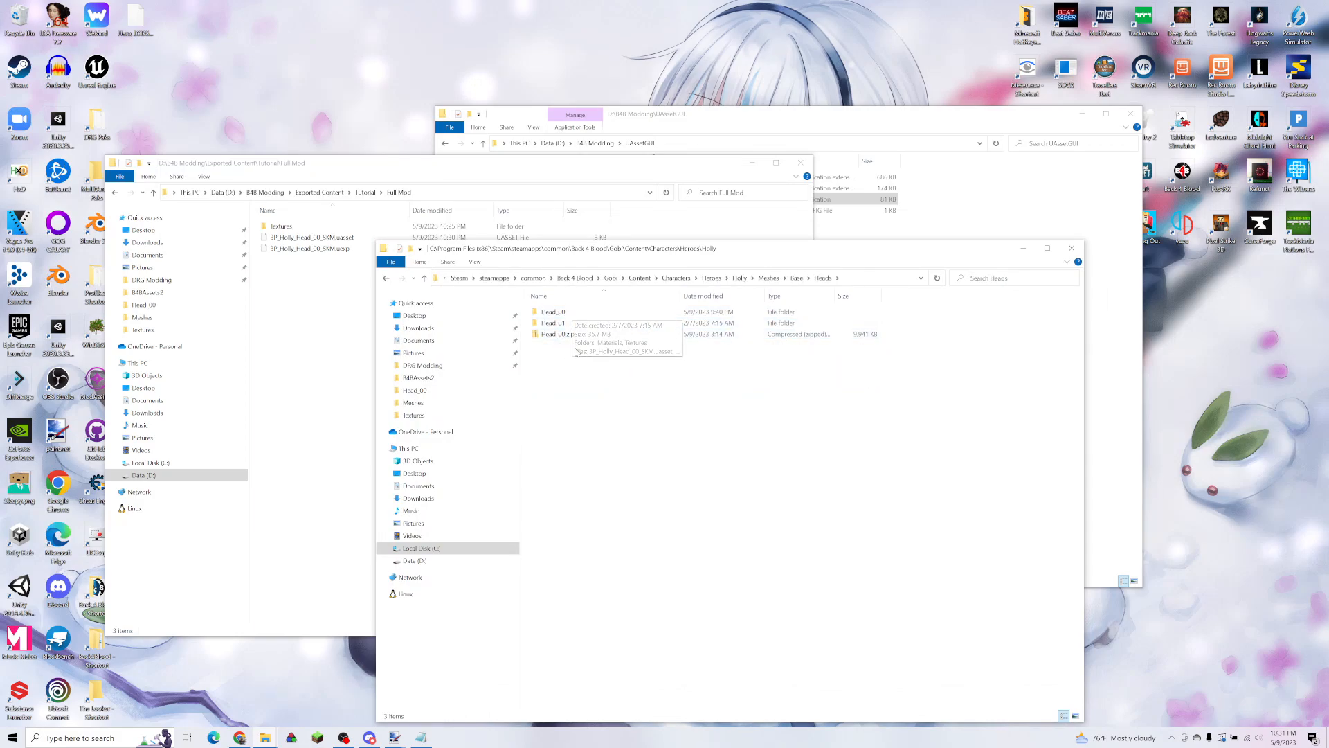
Step: Back up the game's Head_00 folder with 7-Zip into an archive named Head_00_backup.zip
{"action": "left_click", "coordinate": [558, 336]}
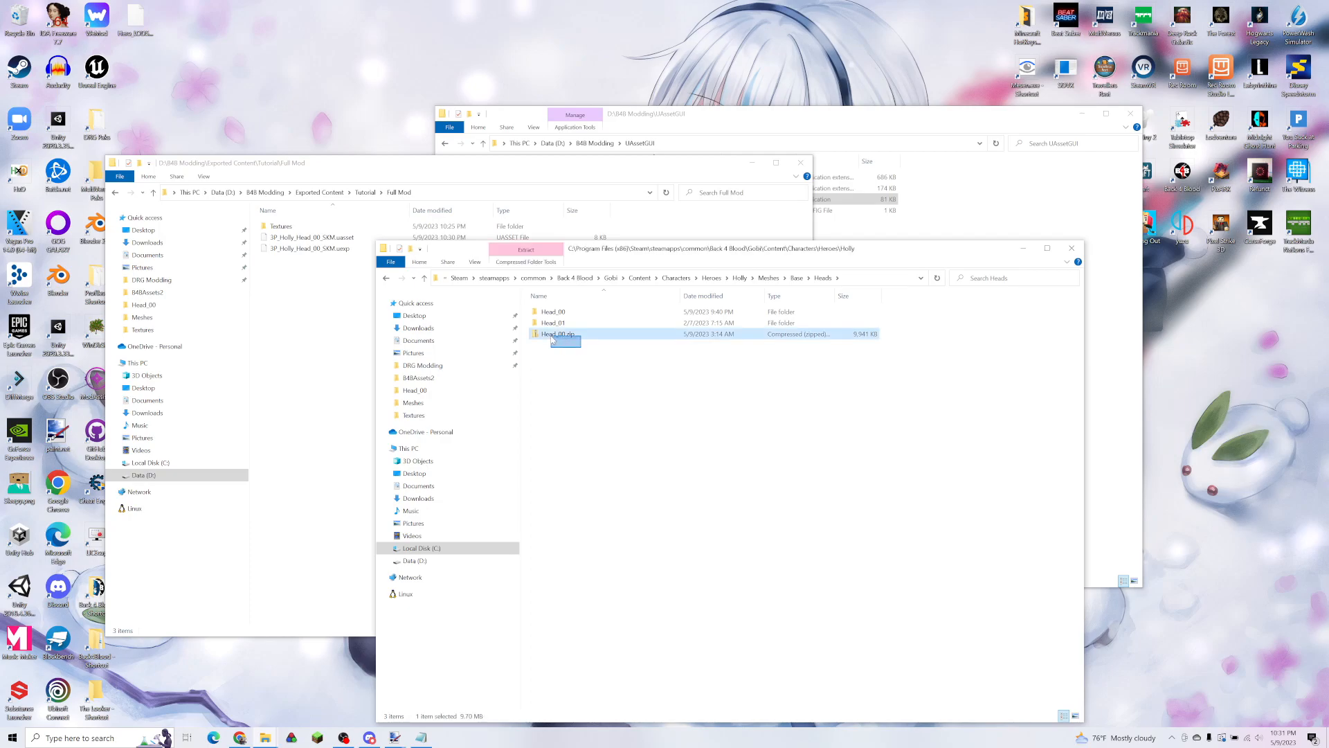
{"action": "left_click", "coordinate": [580, 356]}
{"action": "left_click", "coordinate": [568, 316]}
{"action": "right_click", "coordinate": [566, 315]}
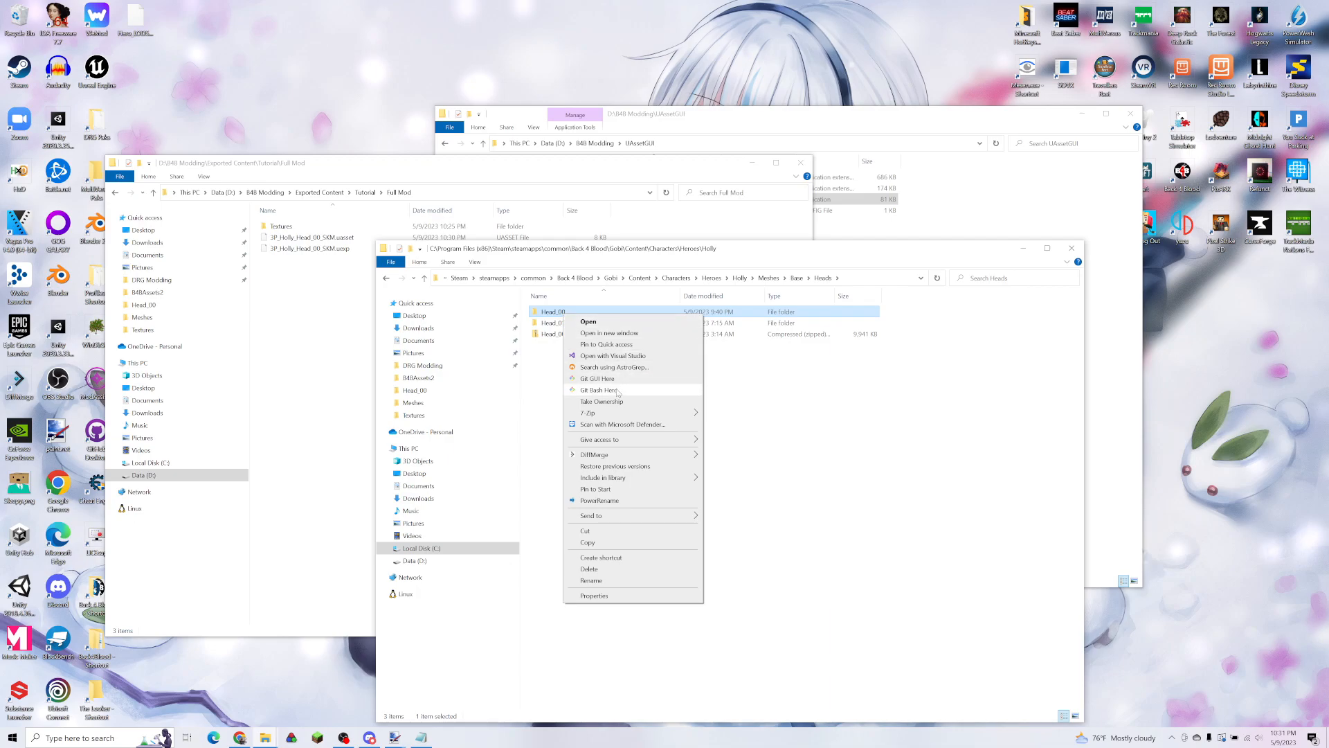
{"action": "mouse_move", "coordinate": [658, 413]}
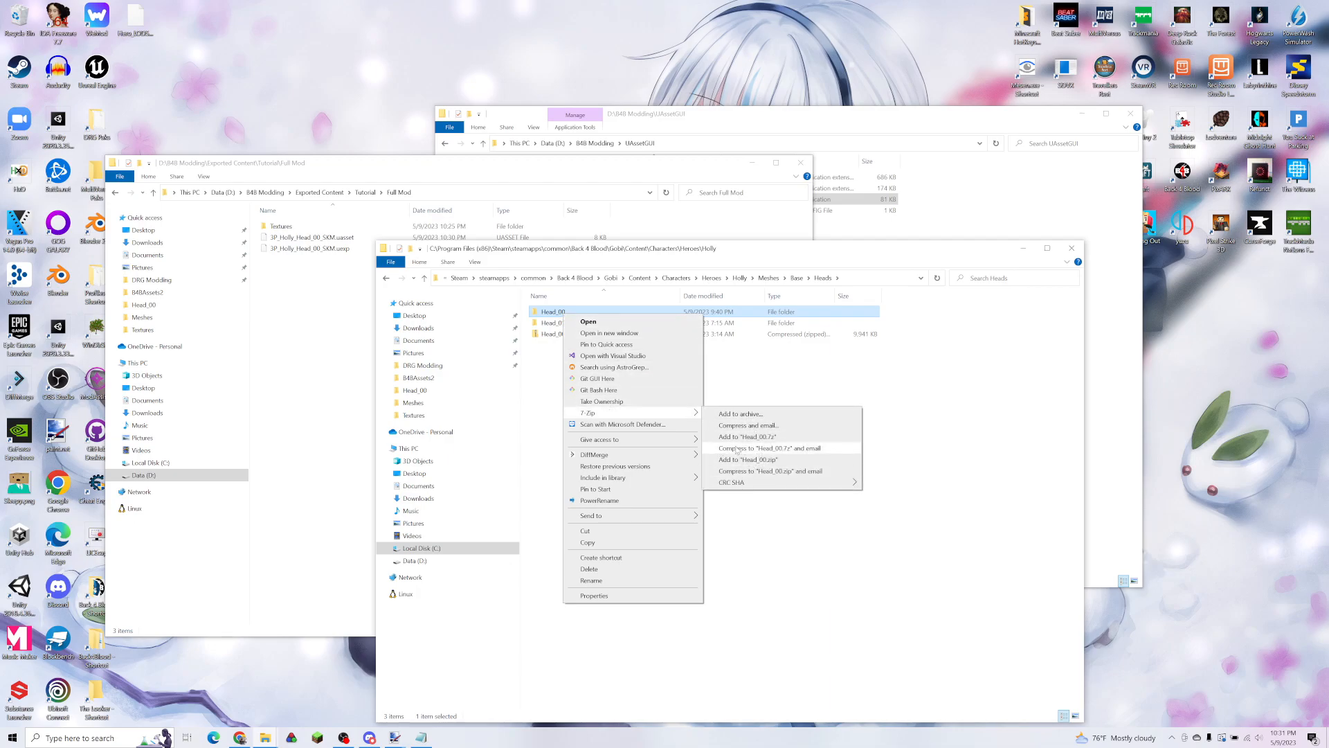
{"action": "left_click", "coordinate": [742, 415]}
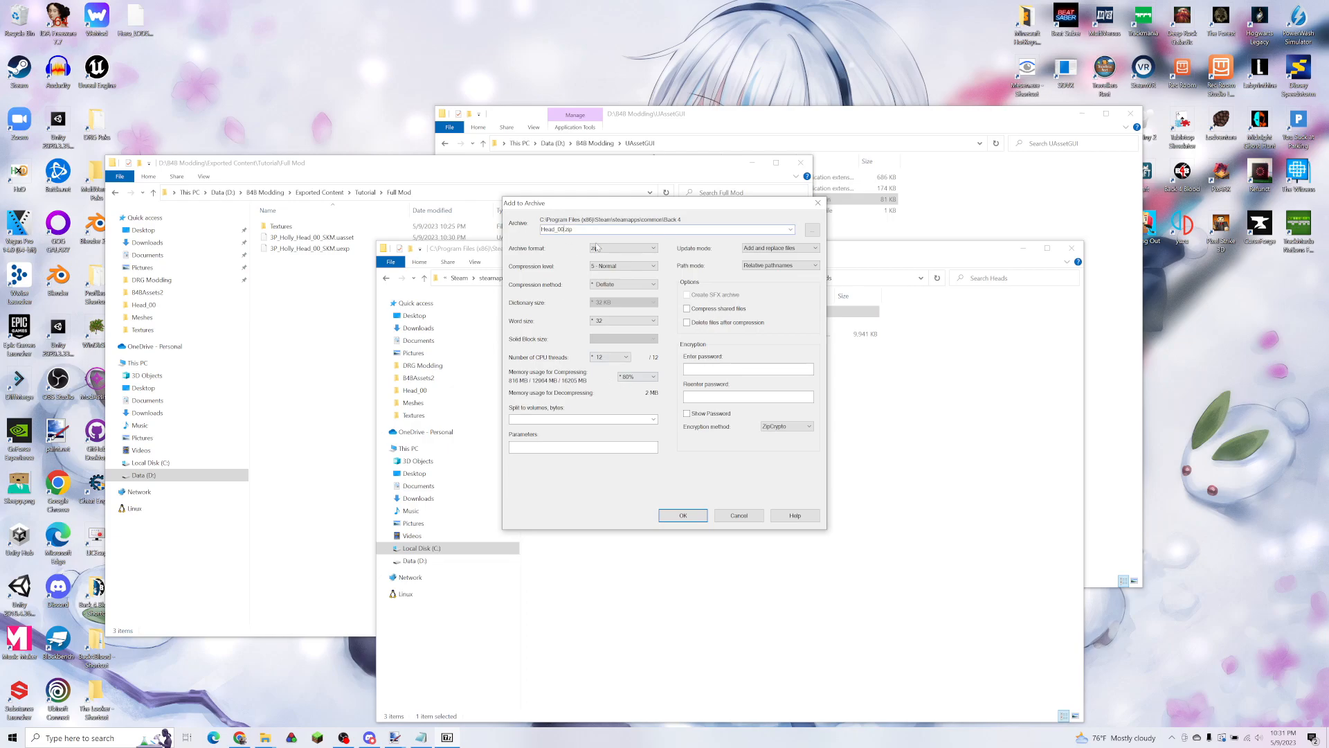
{"action": "type", "text": "_backup"}
{"action": "key", "text": "Return"}
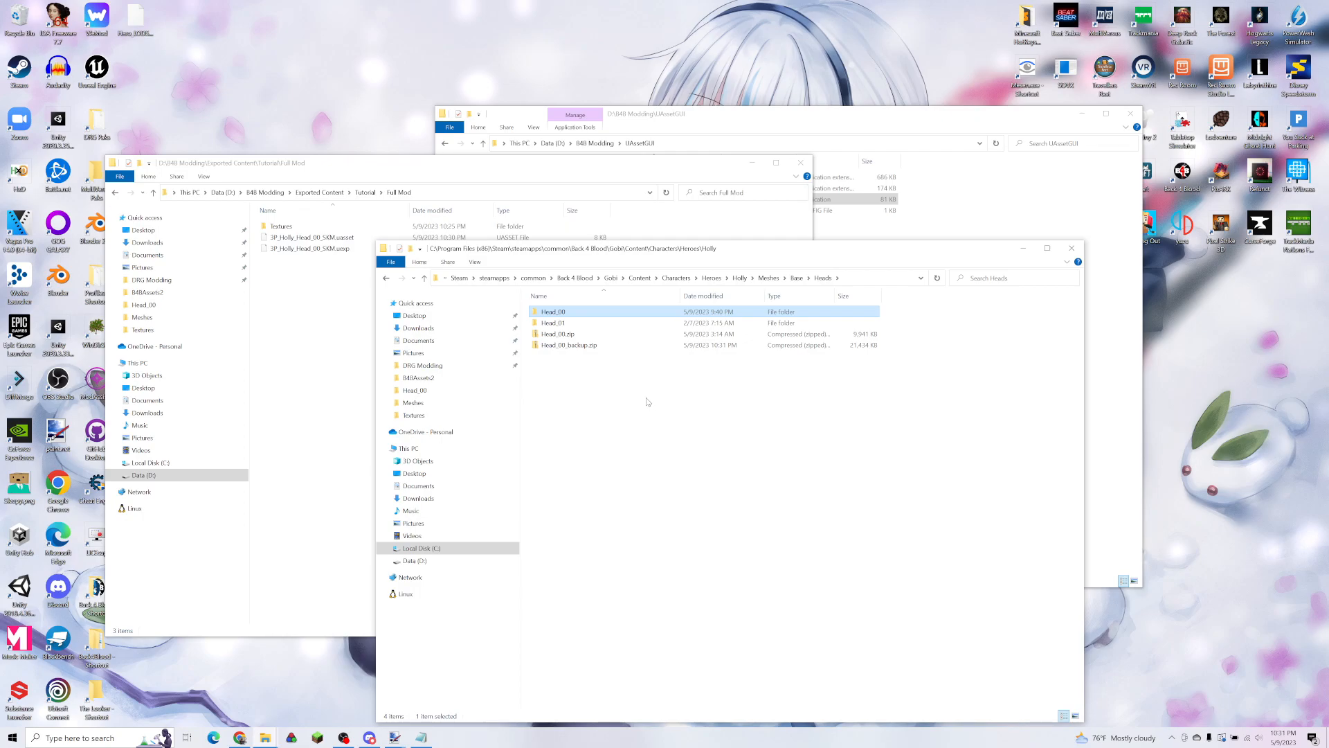
Step: Copy the Textures folder and both 3P_Holly_Head_00_SKM files from Full Mod into the game's Head_00 folder, replacing the existing files
{"action": "double_click", "coordinate": [587, 317]}
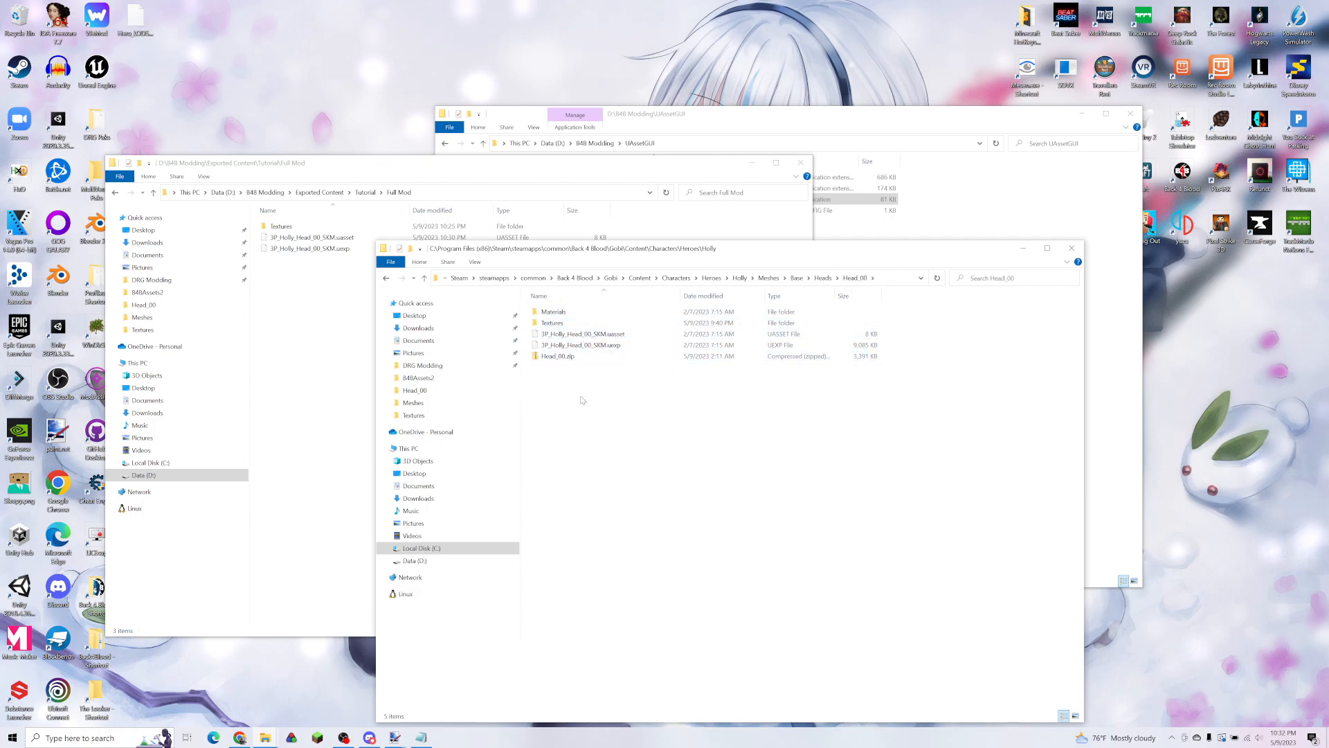
{"action": "left_click_drag", "start_coordinate": [326, 267], "coordinate": [298, 225]}
{"action": "left_click", "coordinate": [951, 465]}
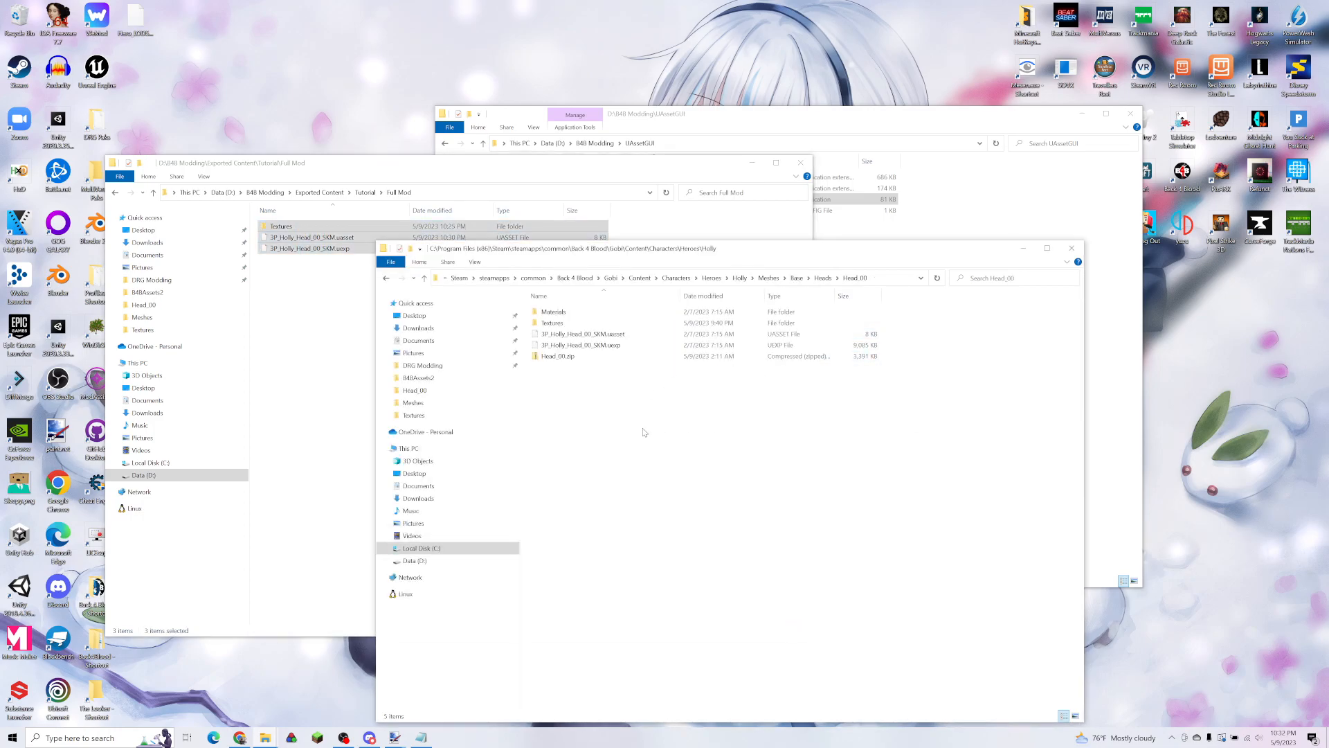
{"action": "key", "text": "ctrl+v"}
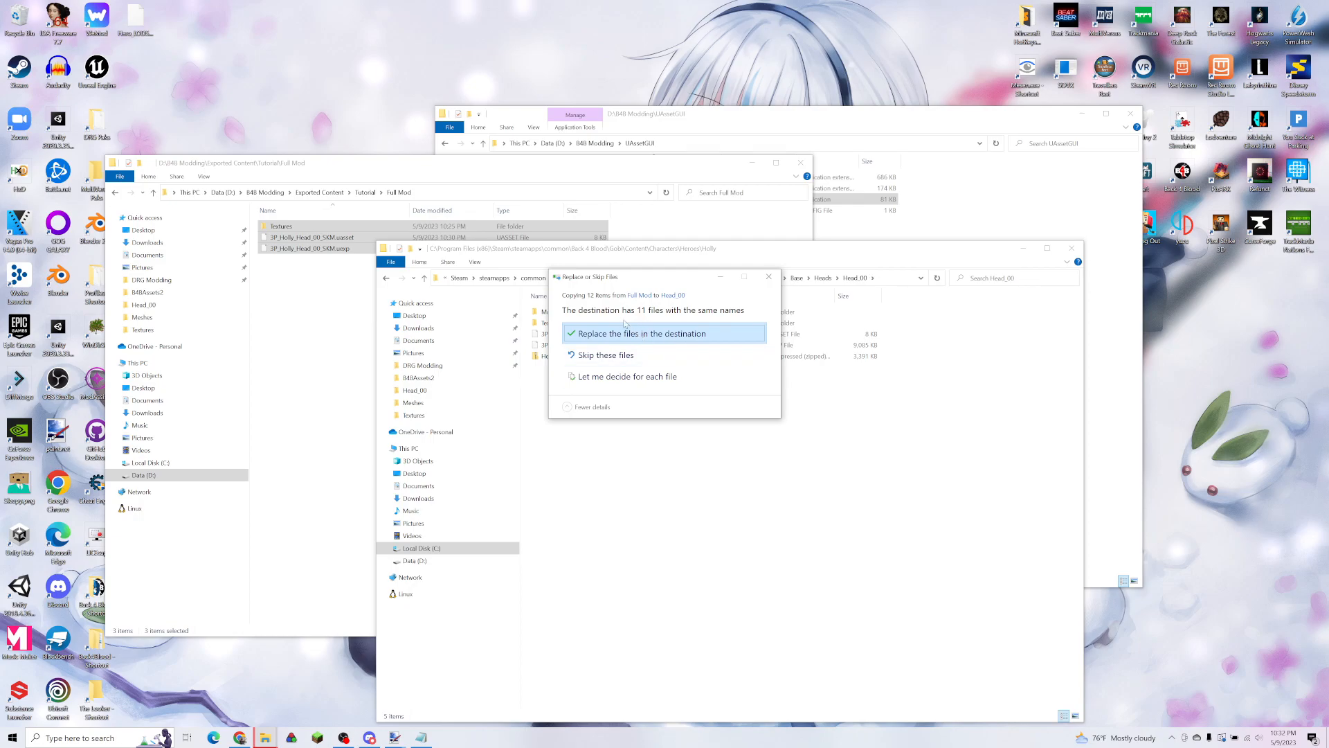
{"action": "left_click", "coordinate": [695, 333]}
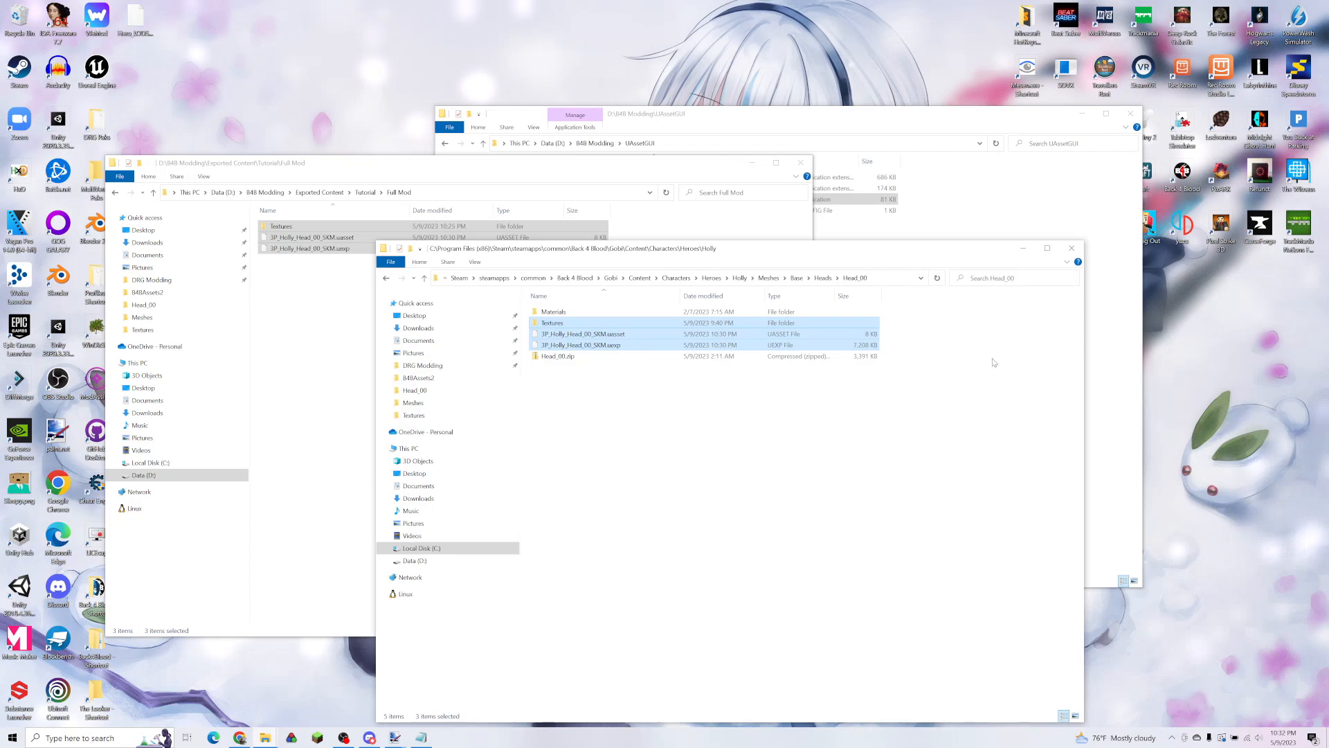
{"action": "left_click", "coordinate": [1026, 340]}
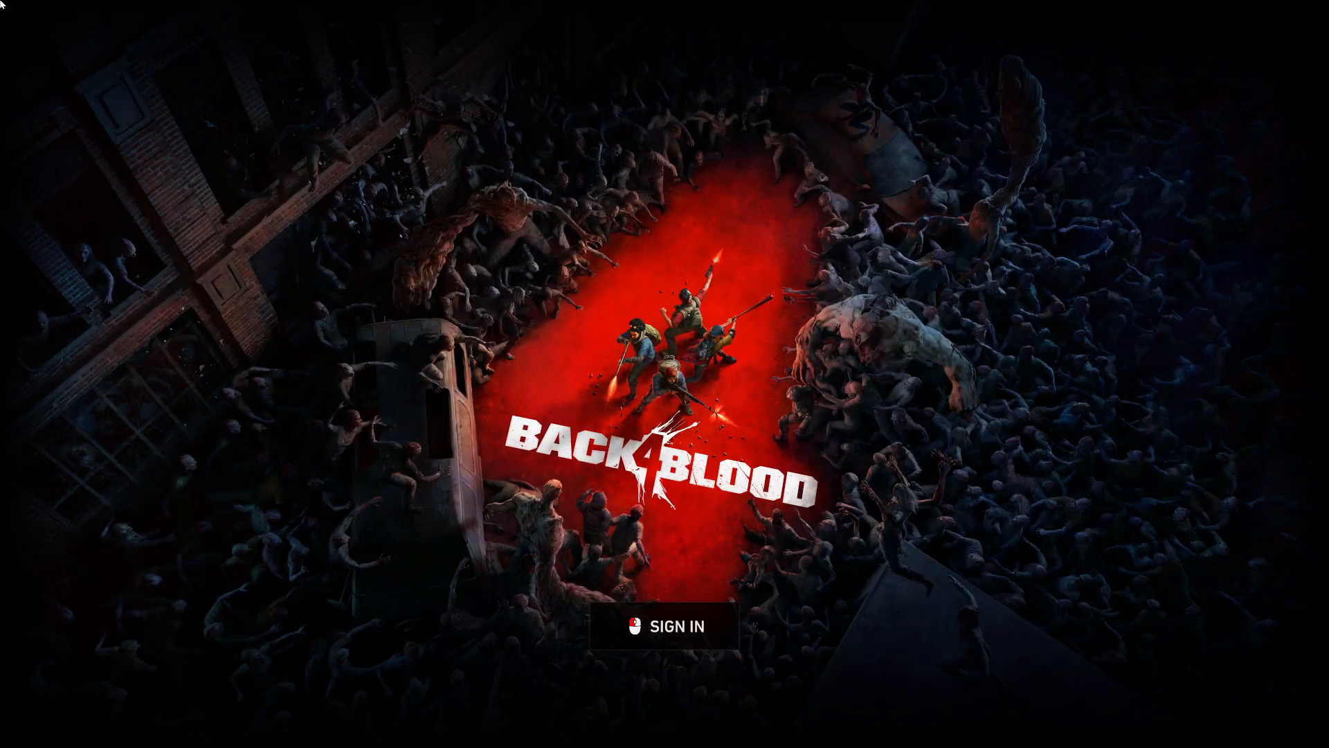
Step: Sign in to Back 4 Blood and open Holly from the Cleaners roster to check her modded head
{"action": "left_click", "coordinate": [663, 625]}
{"action": "left_click", "coordinate": [695, 517]}
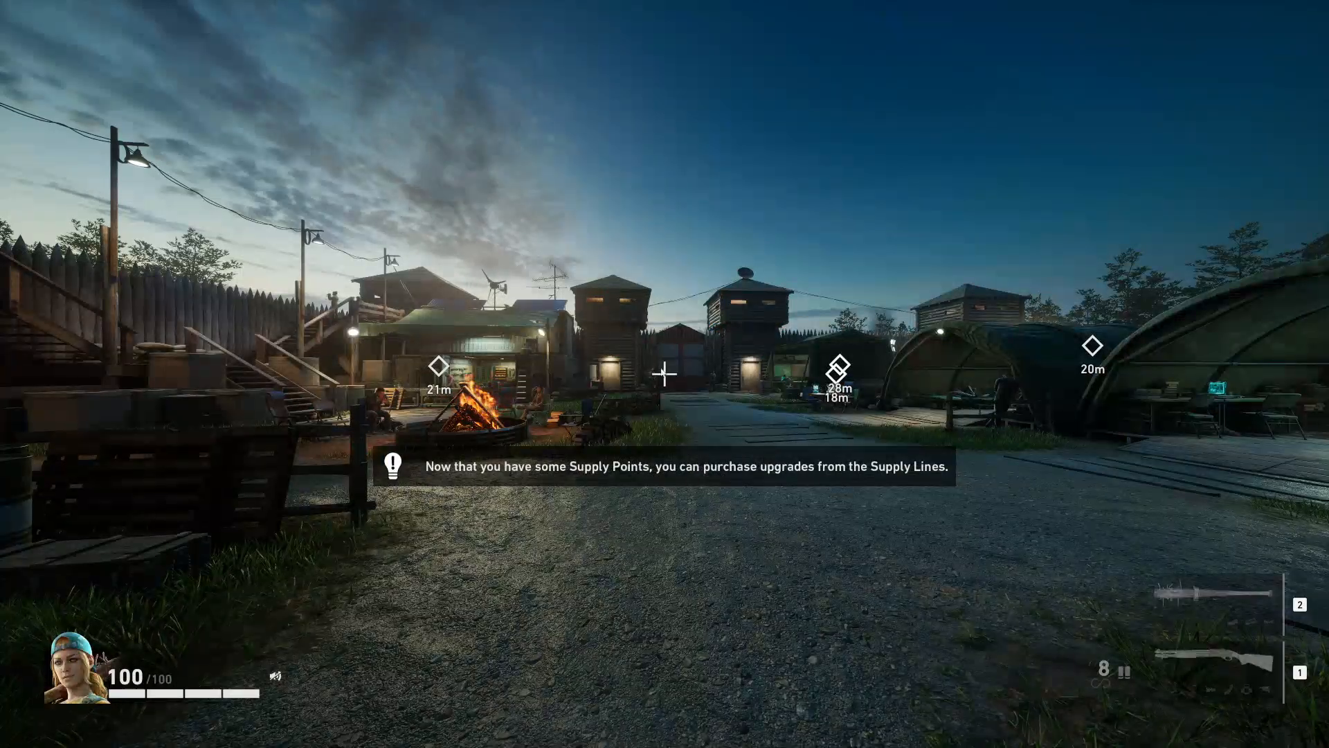
{"action": "key", "text": "Escape"}
{"action": "left_click", "coordinate": [412, 40]}
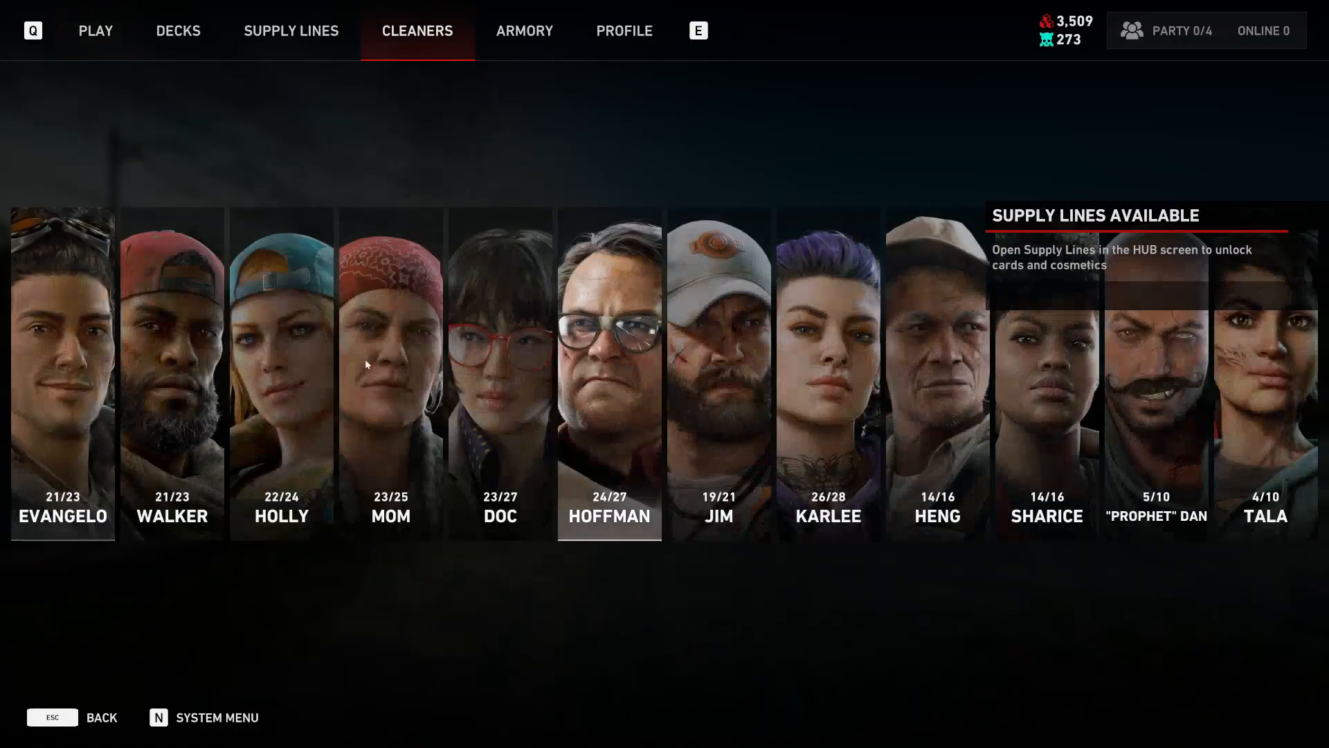
{"action": "left_click", "coordinate": [289, 388]}
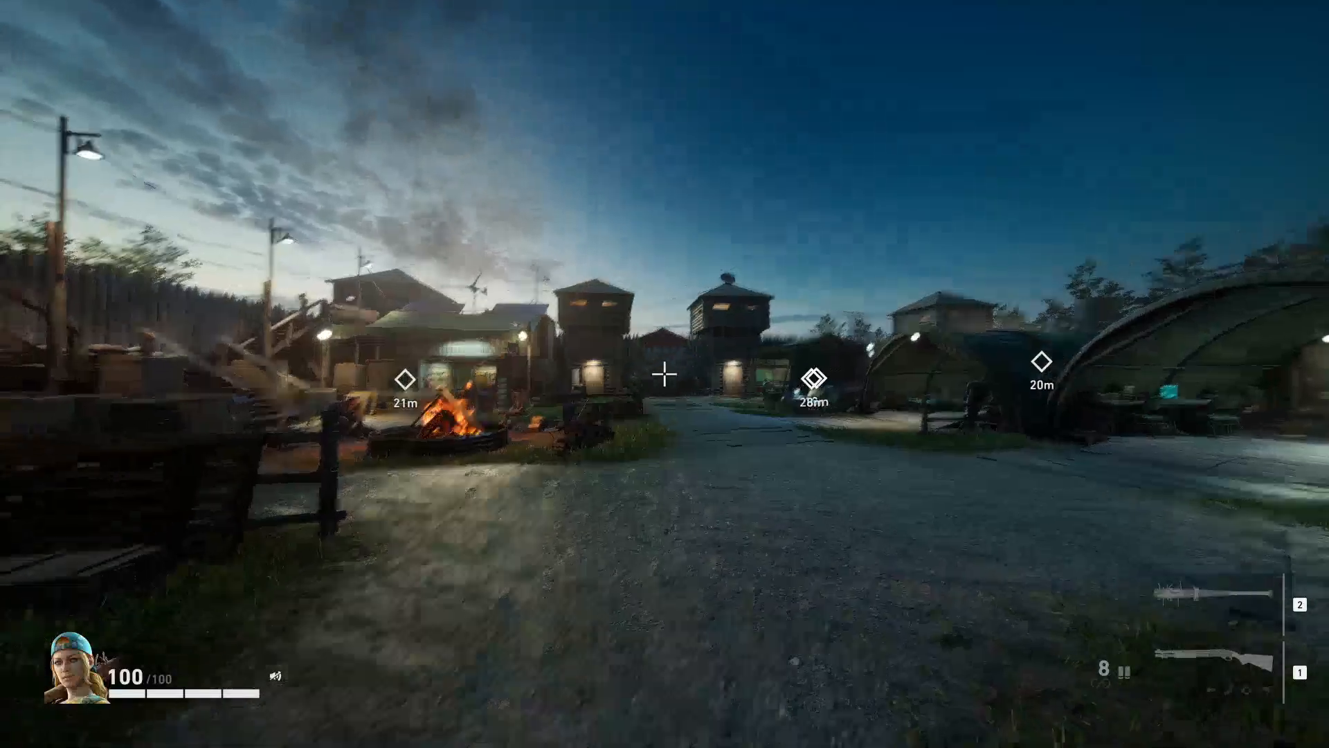
Step: Run Holly out of the camp to the practice range and move among the target dummies and fires
{"action": "key", "text": "shift+w"}
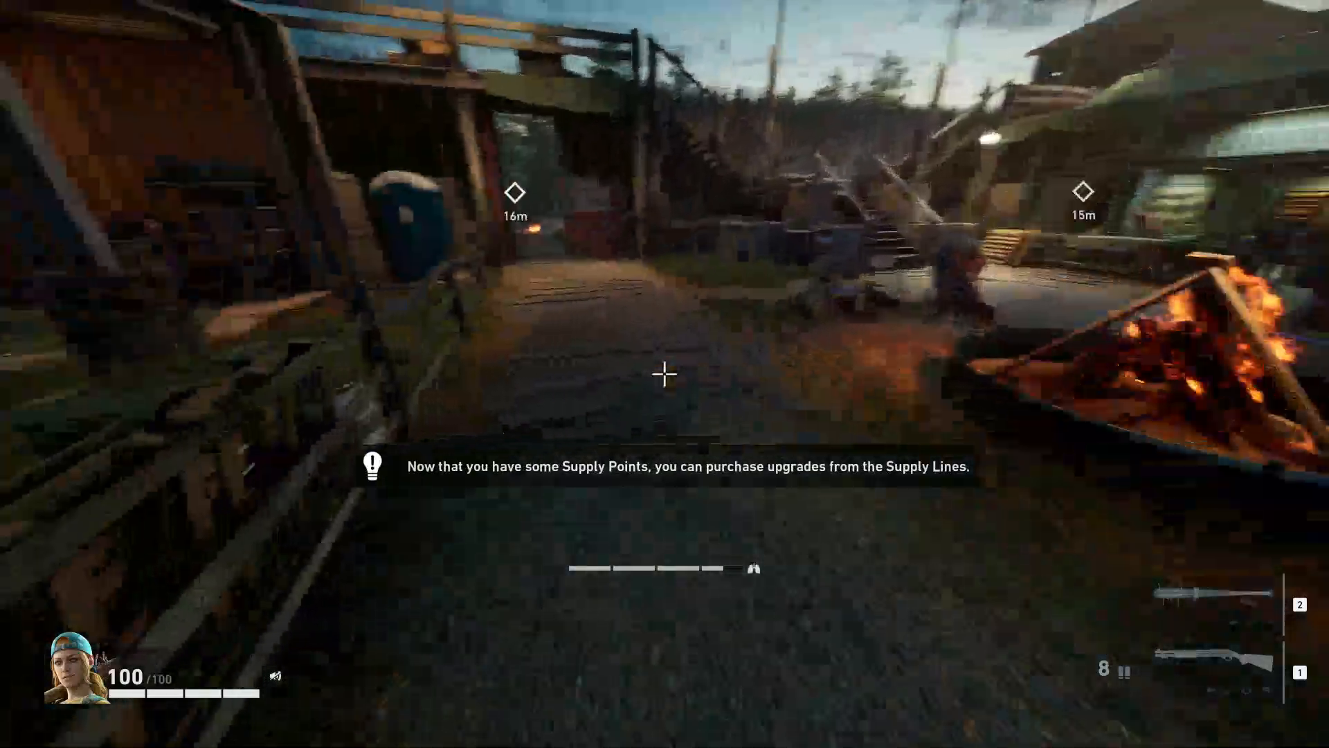
{"action": "key", "text": "shift+w"}
{"action": "key", "text": "shift+w"}
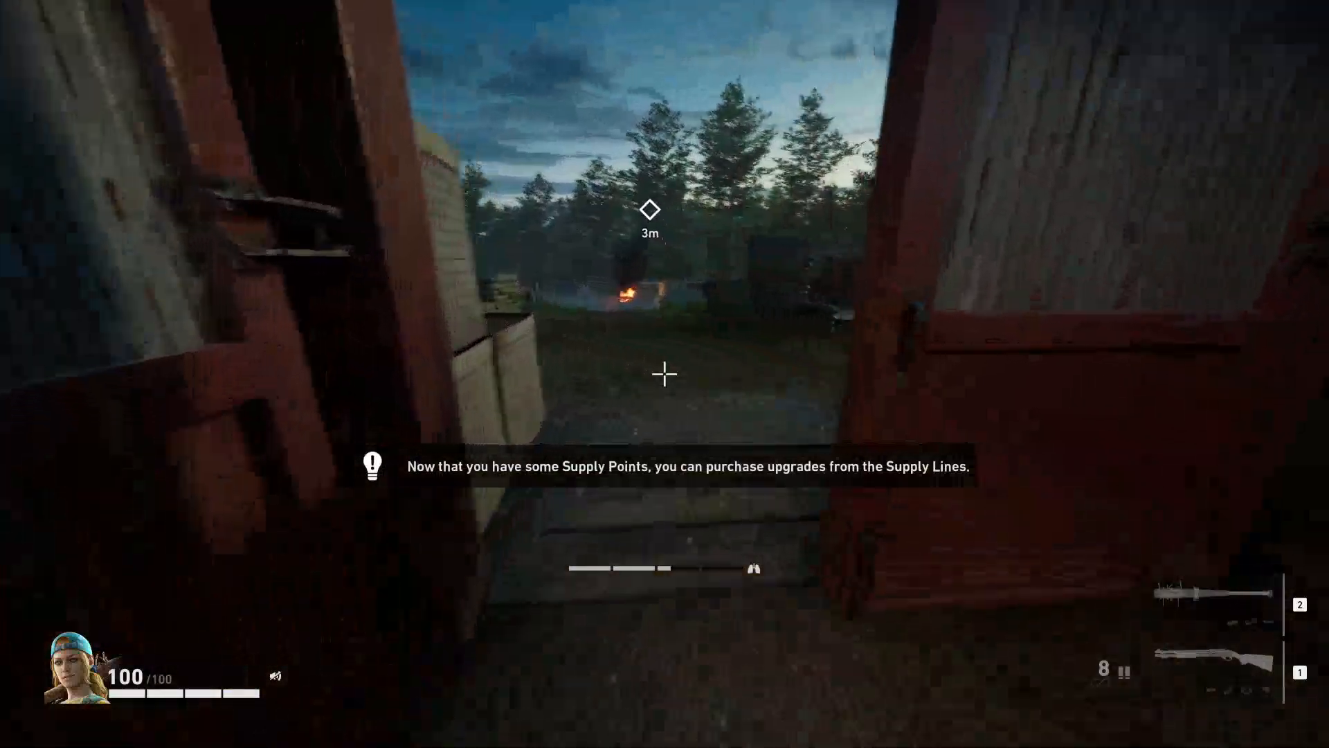
{"action": "key", "text": "shift+w"}
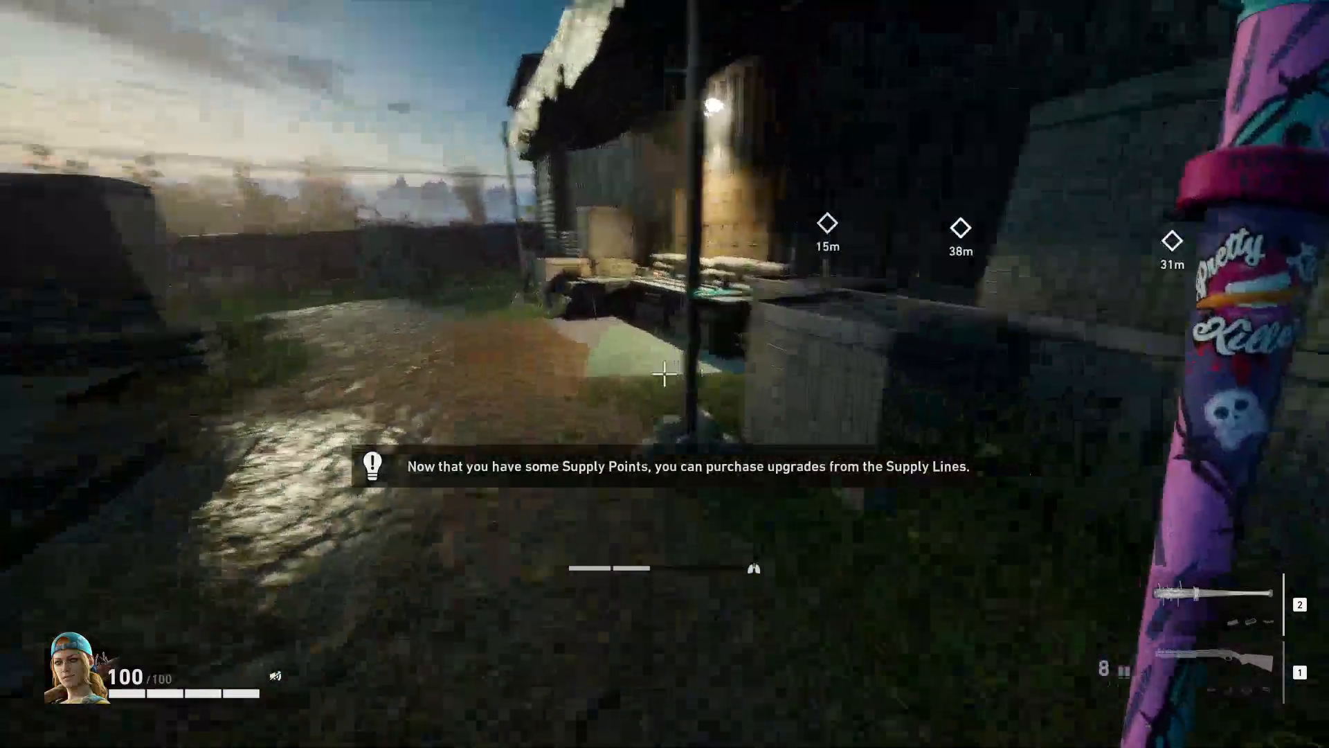
{"action": "key", "text": "shift+w"}
{"action": "key", "text": "space"}
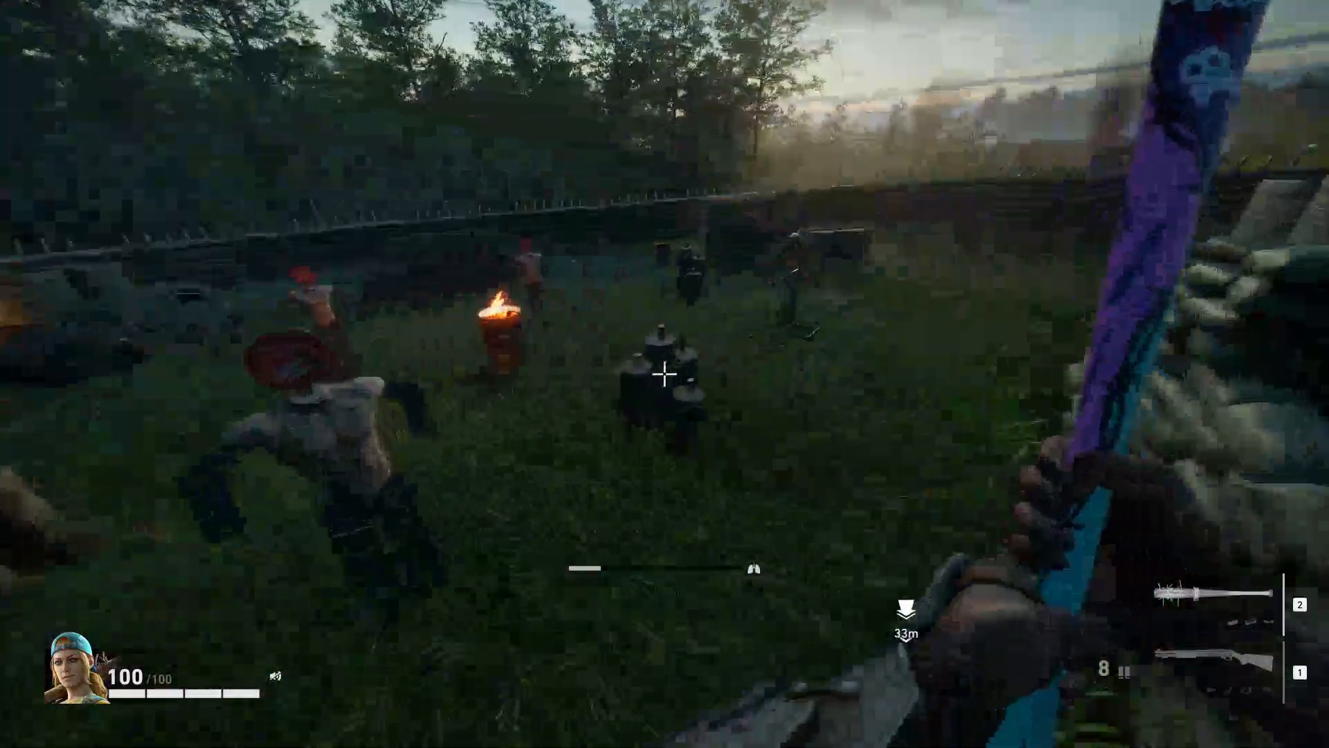
{"action": "key", "text": "space"}
{"action": "key", "text": "w"}
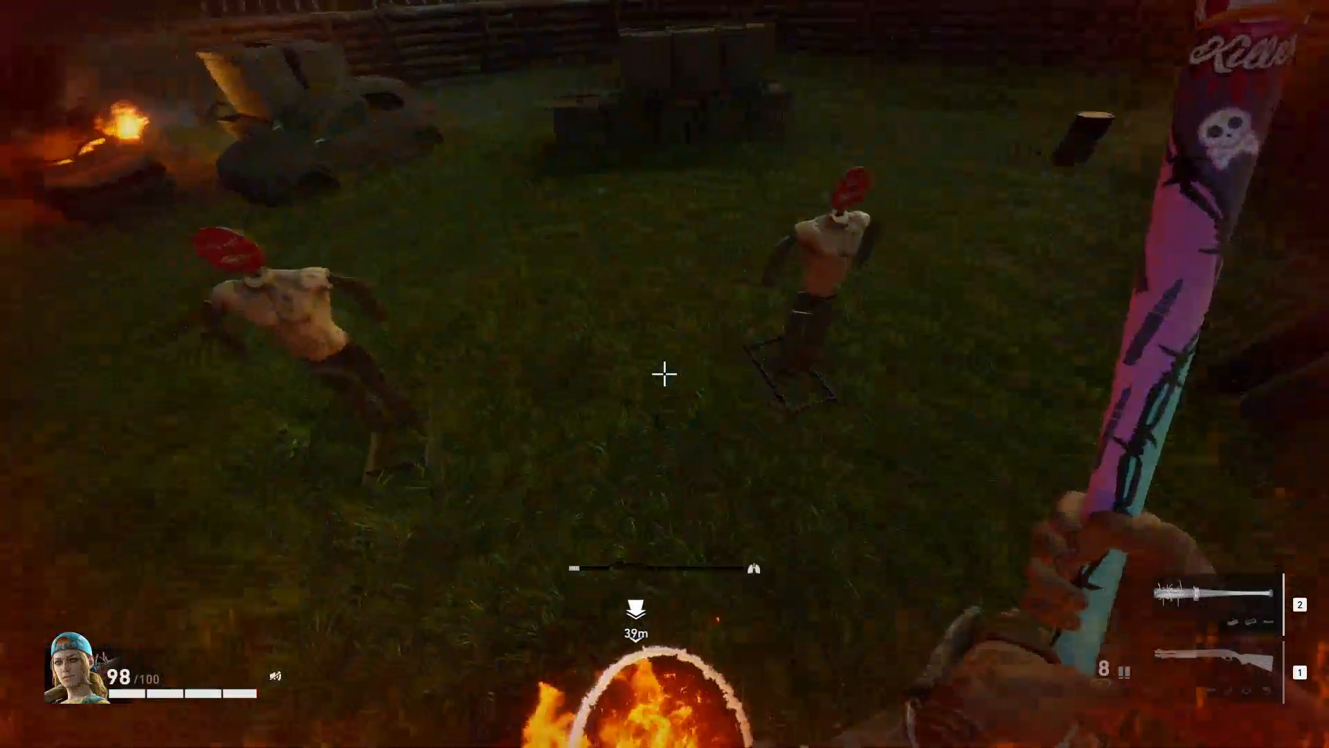
{"action": "key", "text": "shift+w"}
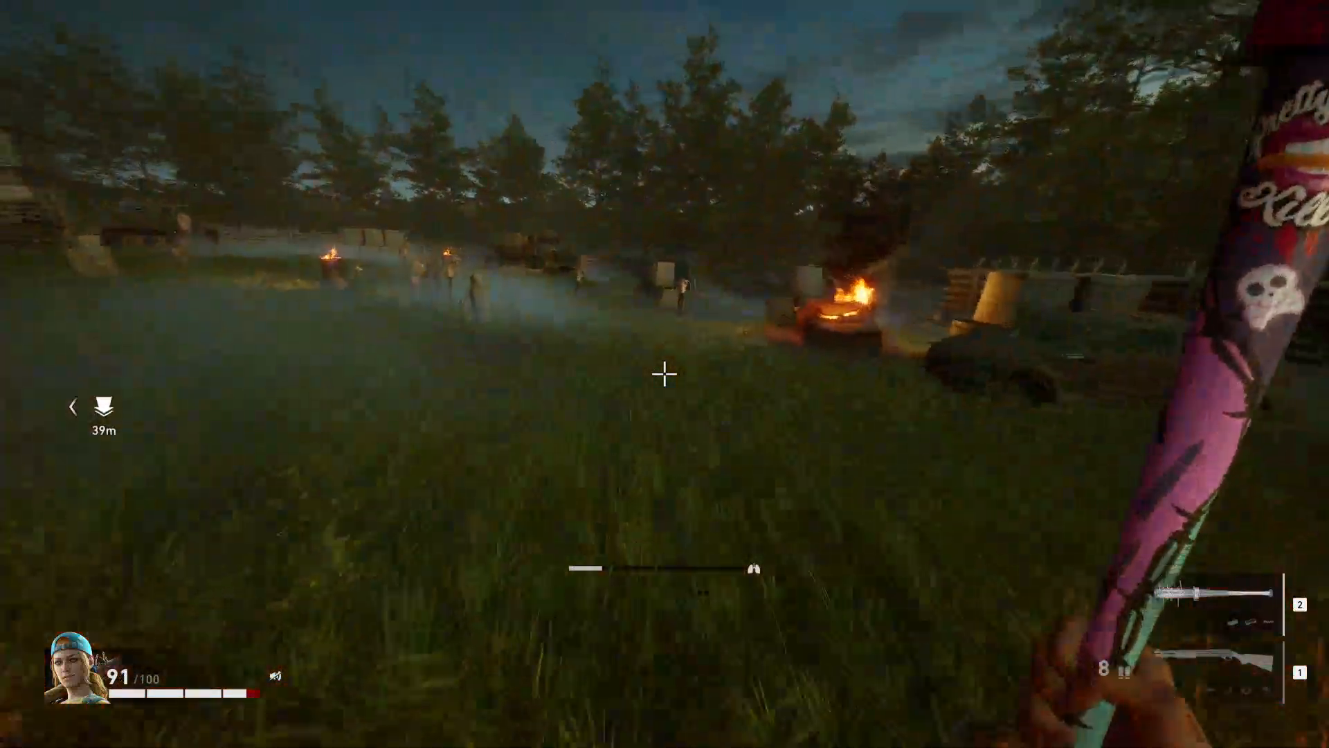